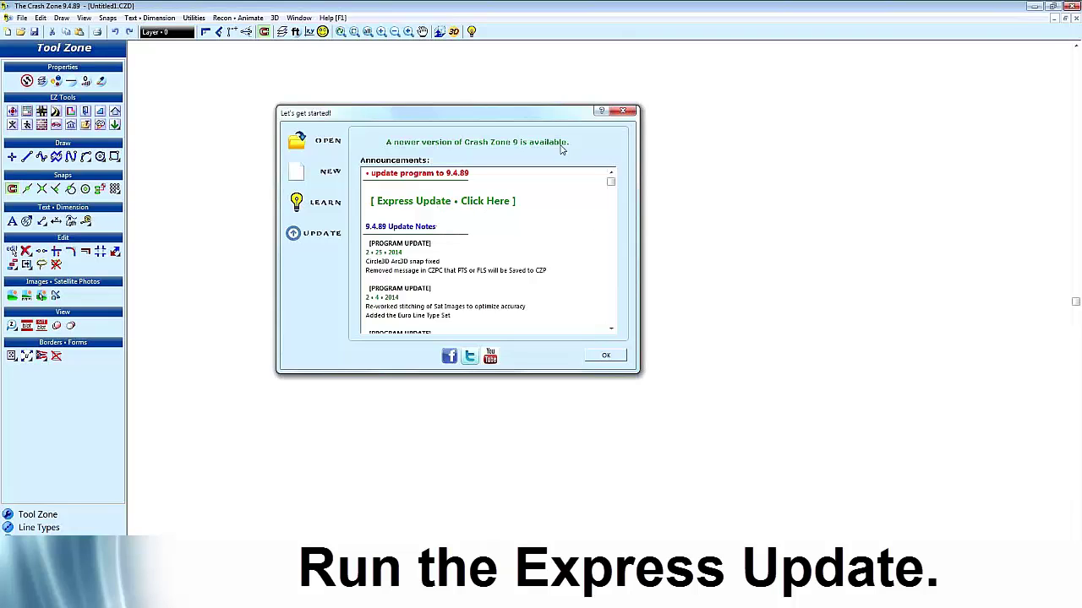
drag(558, 113, 536, 91)
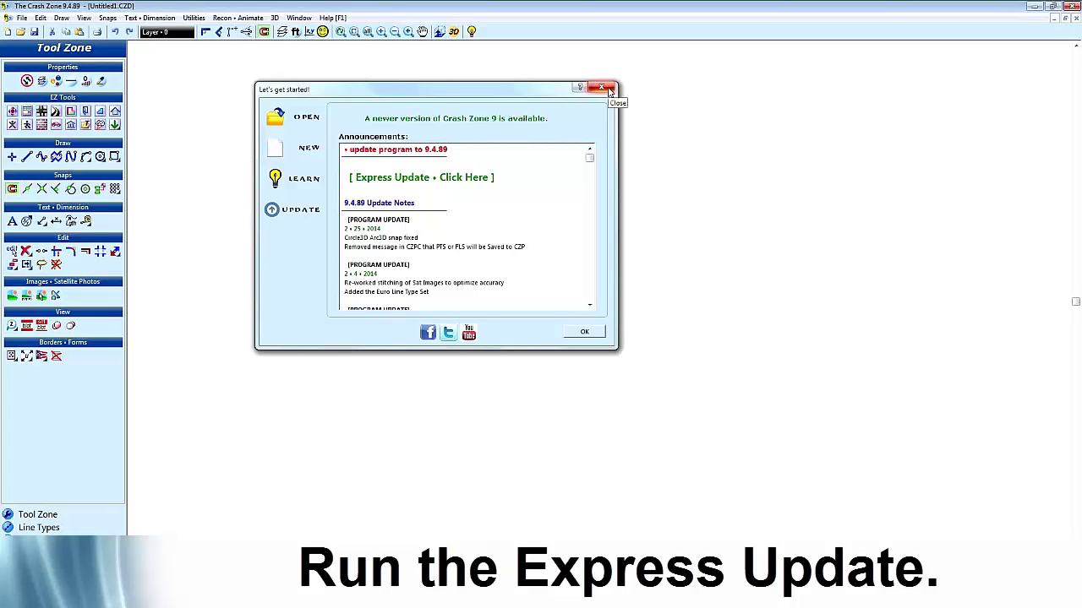
mouse_move(589, 159)
mouse_down()
mouse_move(590, 202)
mouse_move(589, 154)
mouse_up()
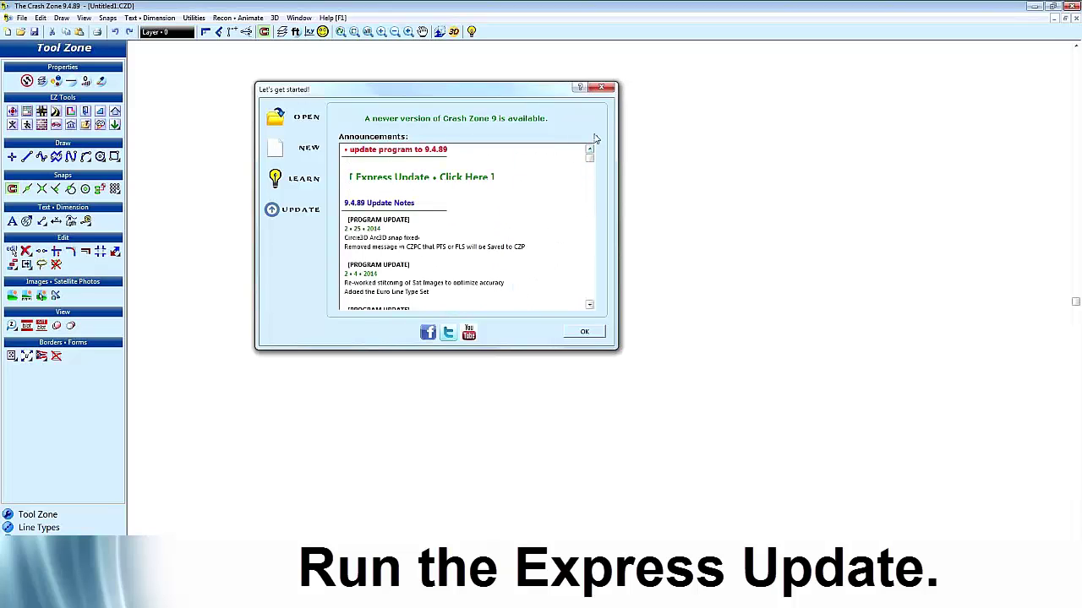
drag(523, 91, 503, 80)
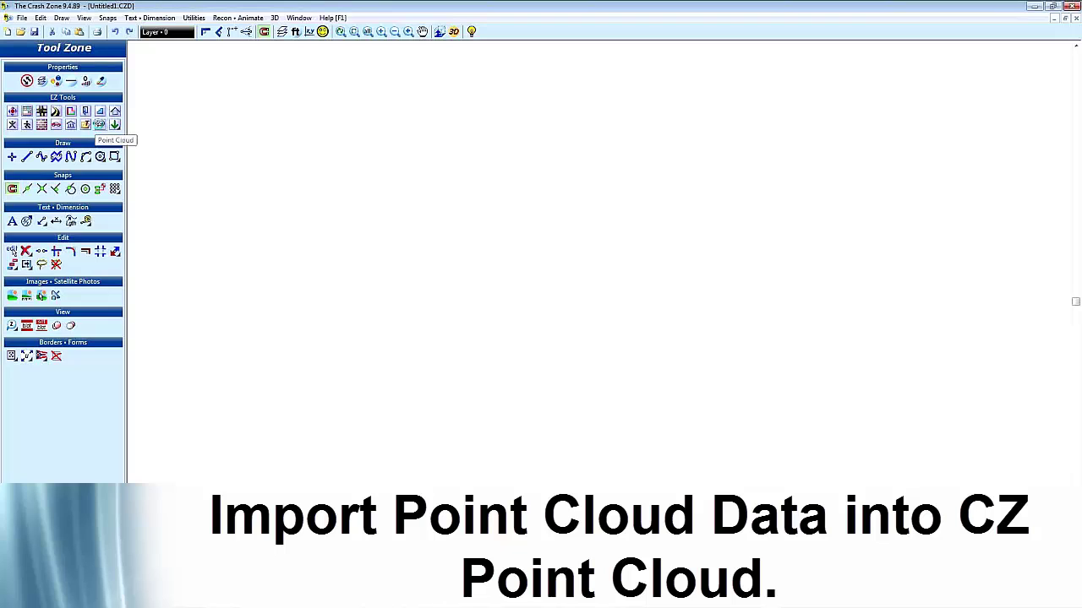
- Open the Point Cloud window and load Room_Demo.CZP from the 2_CZPs folder
click(99, 124)
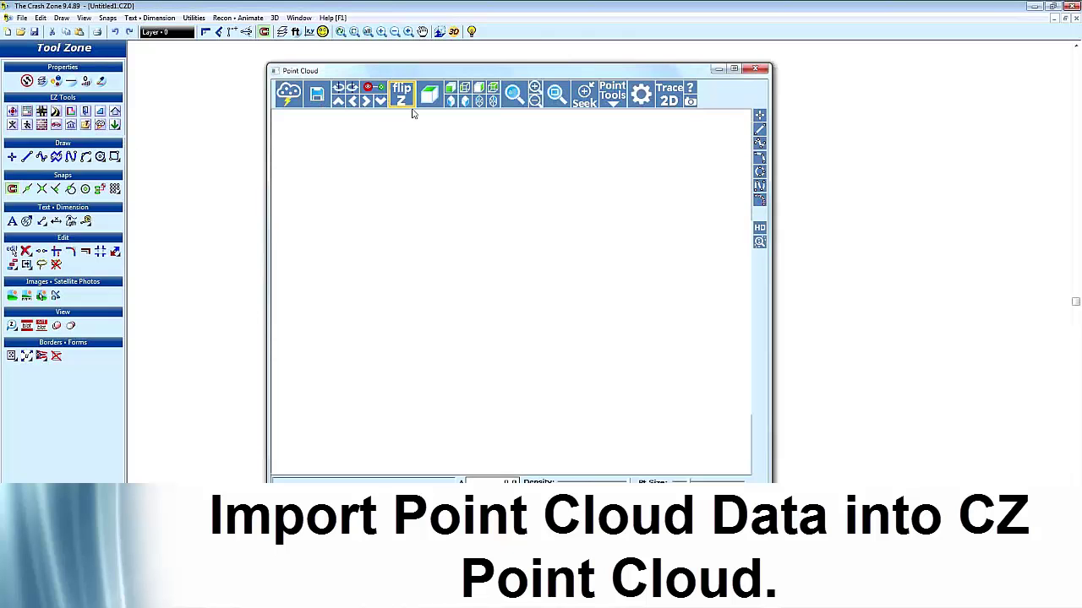
click(288, 94)
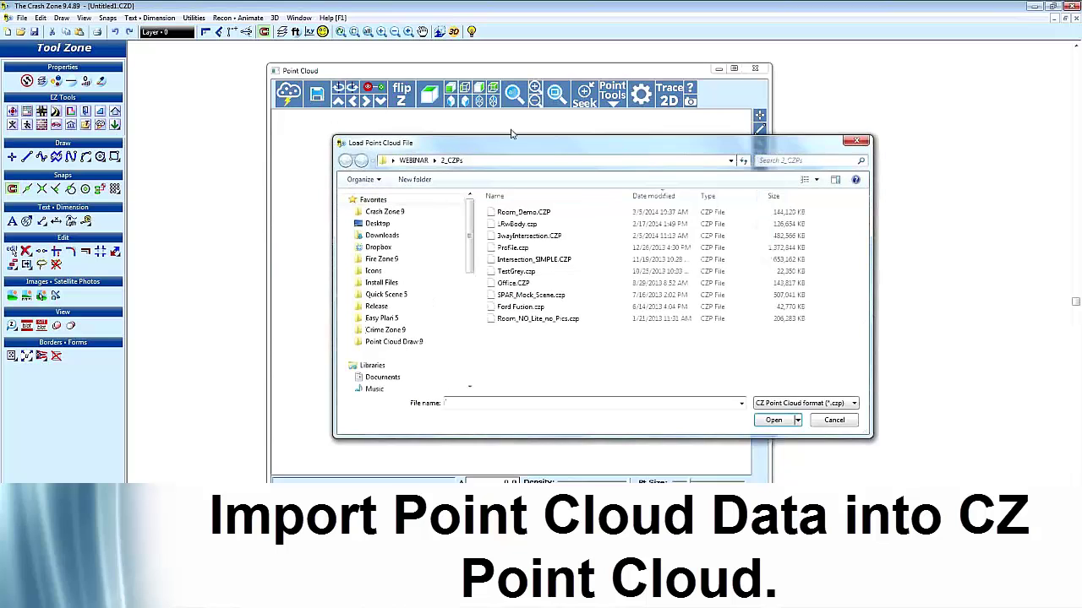
click(855, 404)
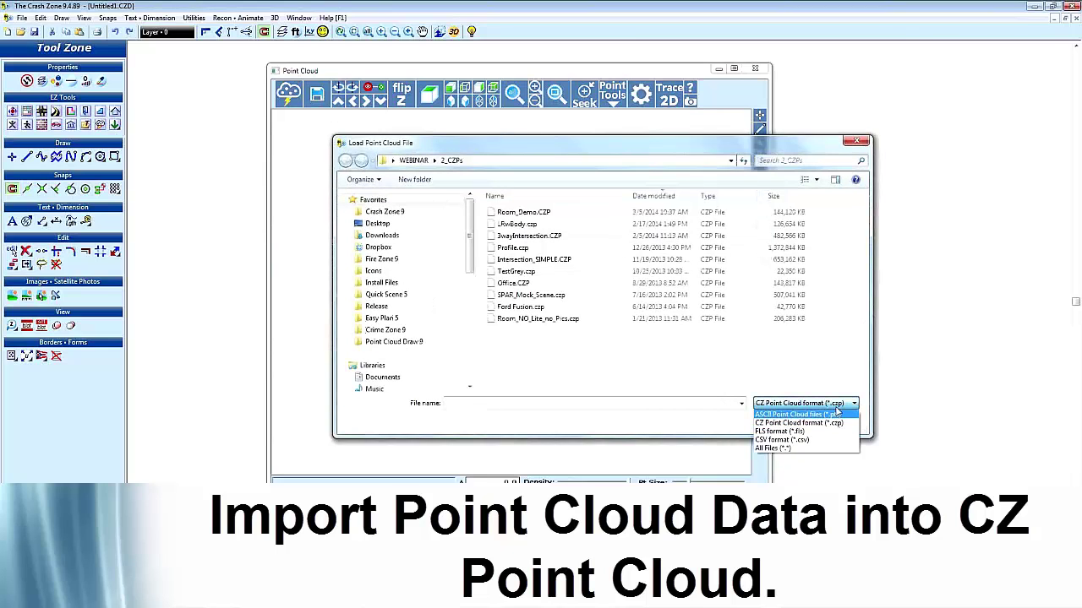
click(838, 406)
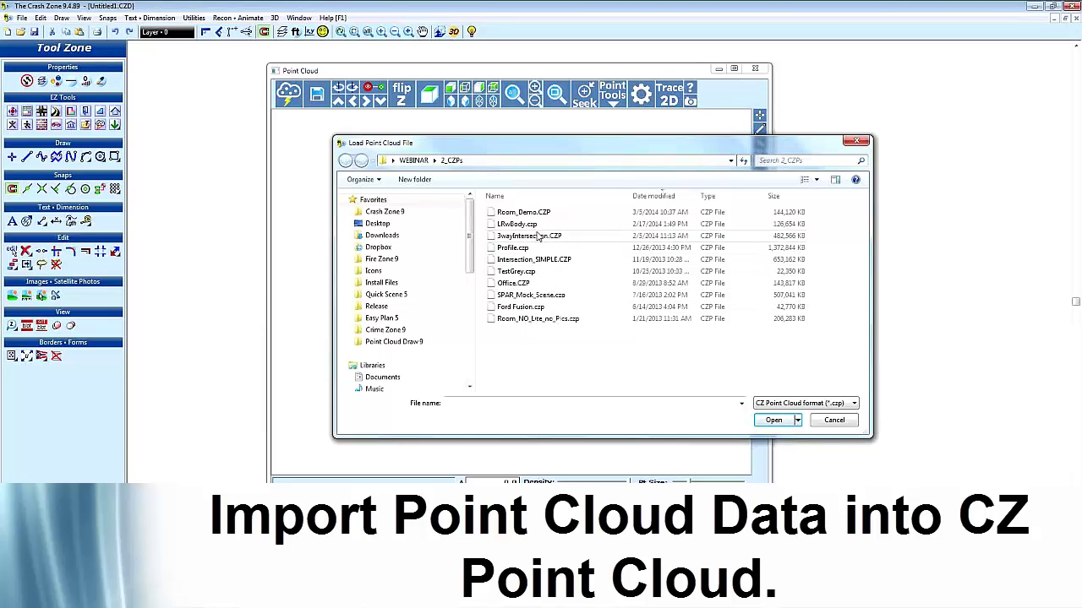
double_click(519, 212)
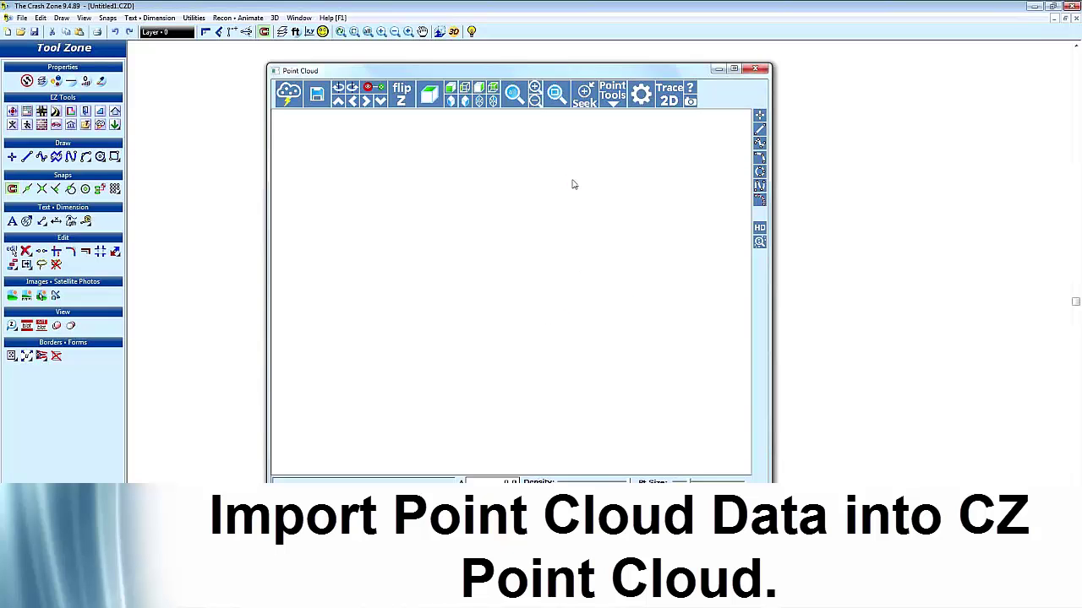
- Enable Show Ground Plane in the 3D / Cloud preferences and compare the room cloud's height with the plane
drag(625, 195, 523, 238)
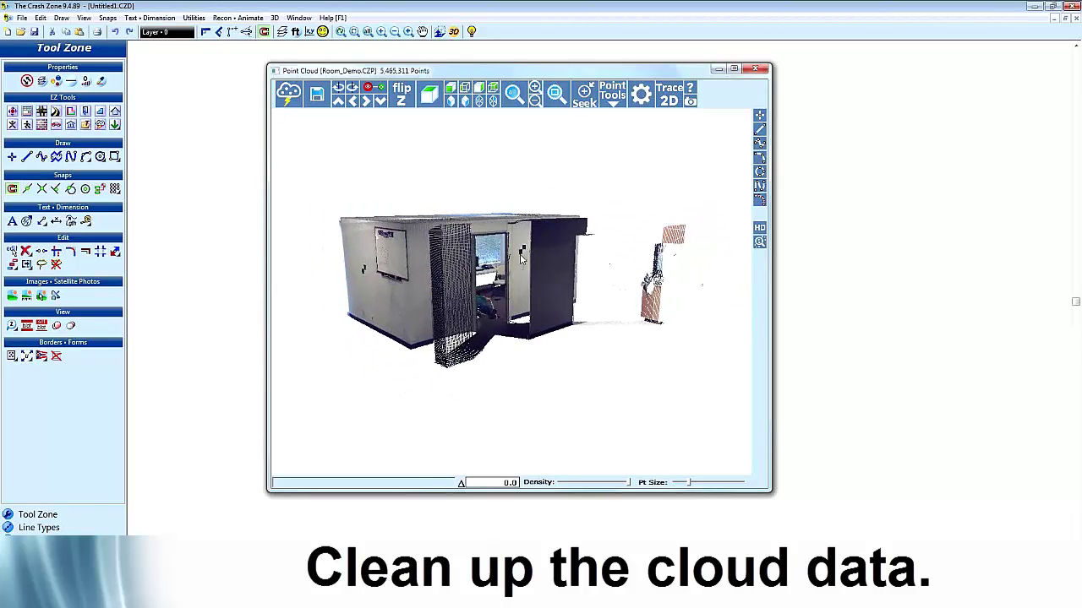
drag(490, 332, 501, 268)
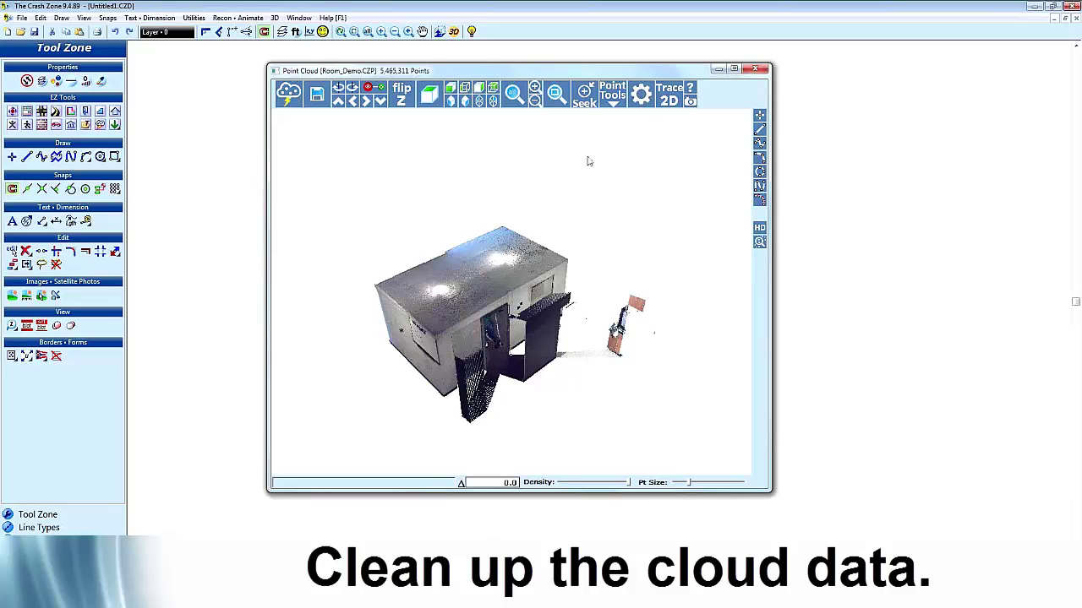
click(640, 96)
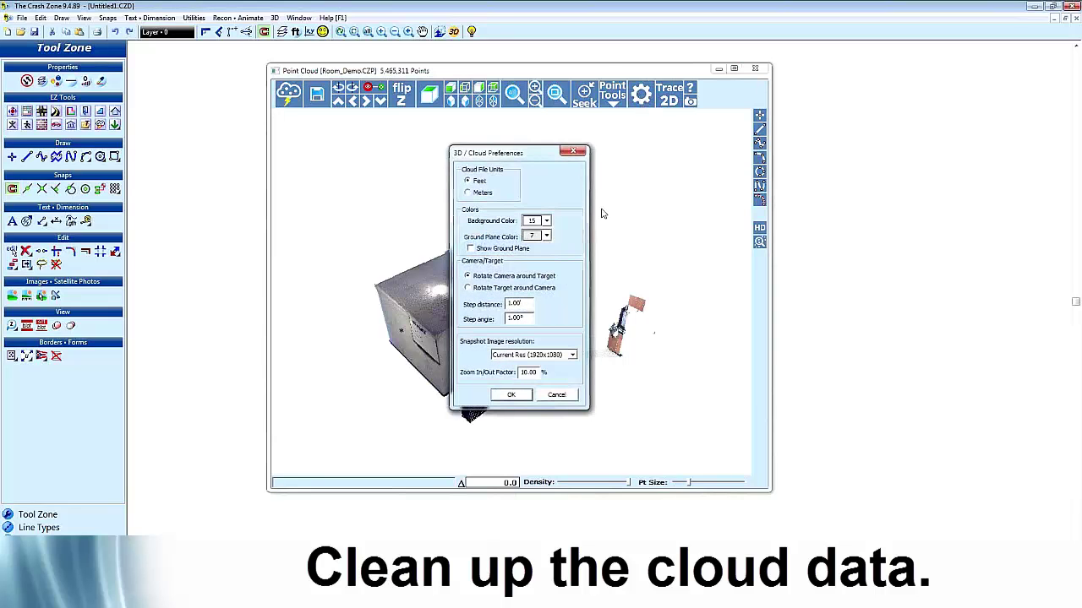
click(487, 250)
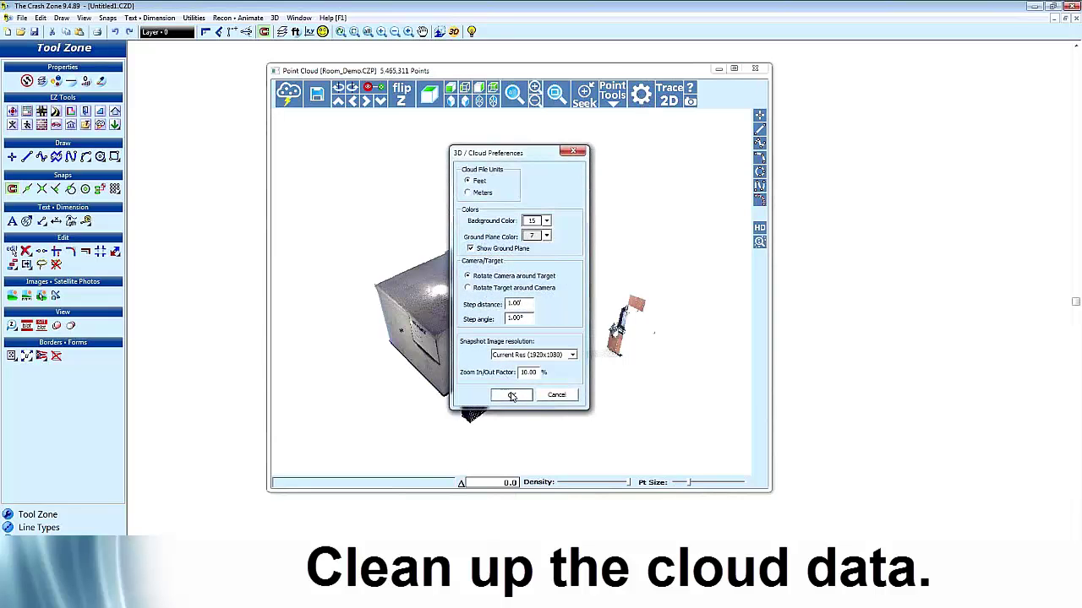
click(511, 394)
drag(525, 434, 489, 382)
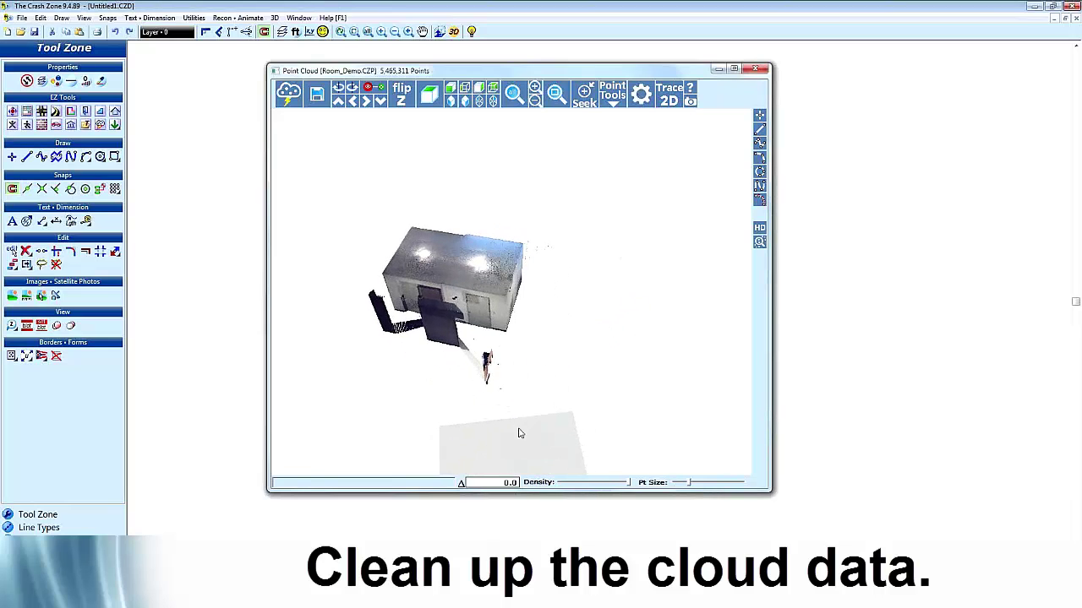
drag(516, 434, 482, 263)
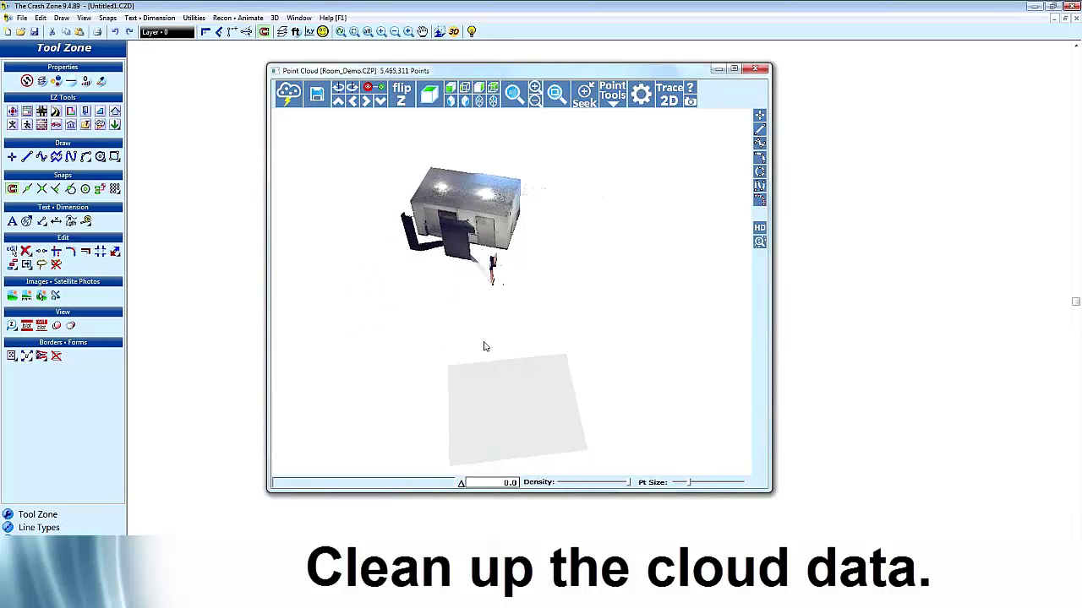
drag(485, 346, 456, 261)
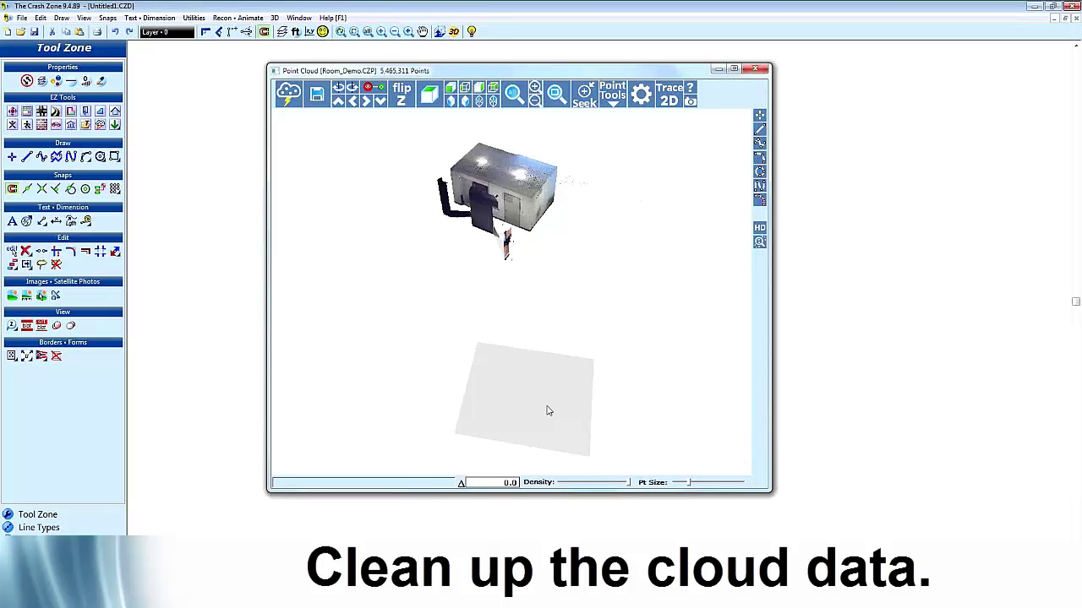
drag(548, 411, 553, 384)
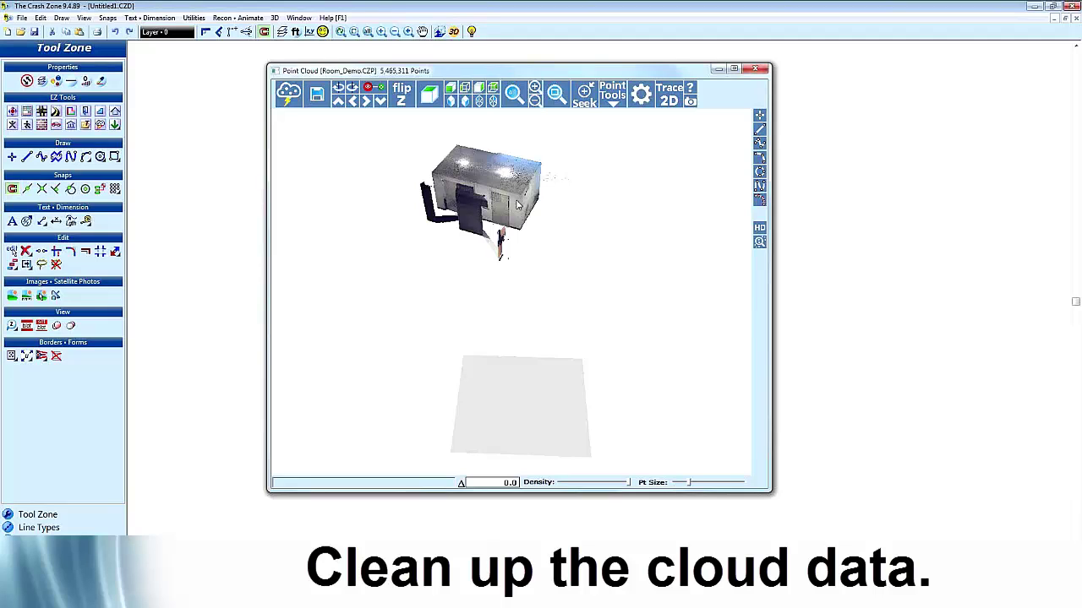
- From the front view, apply Keep Window around the room to discard the stray points outside it
click(451, 101)
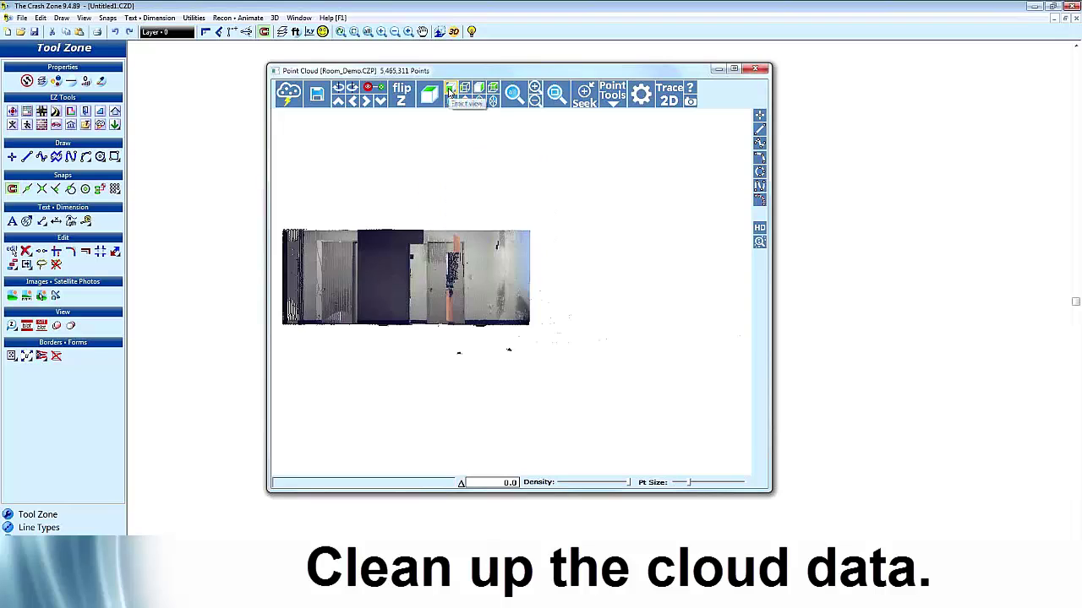
click(480, 100)
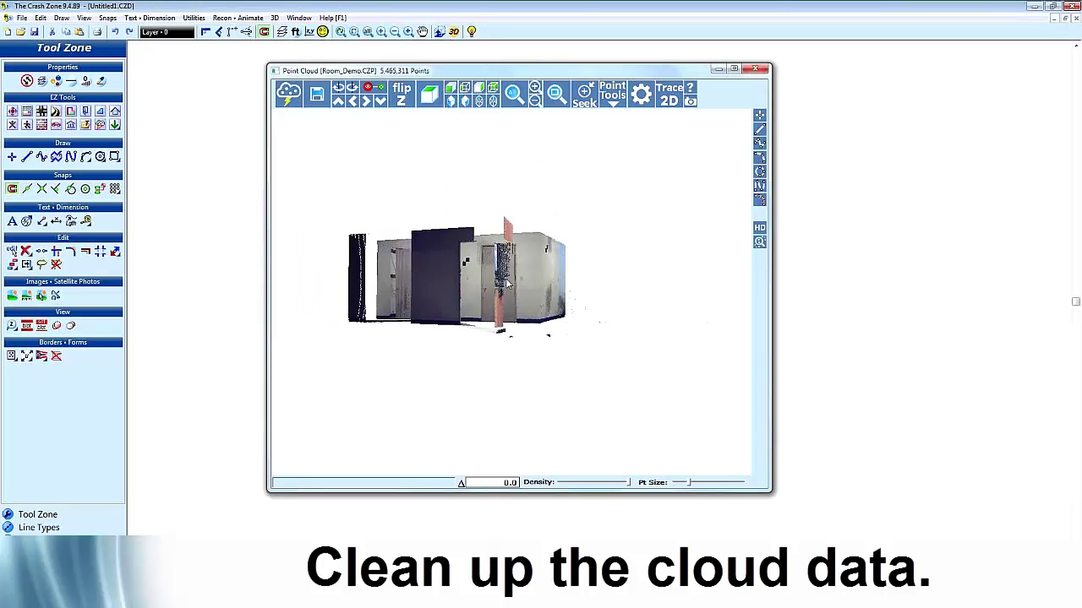
click(464, 100)
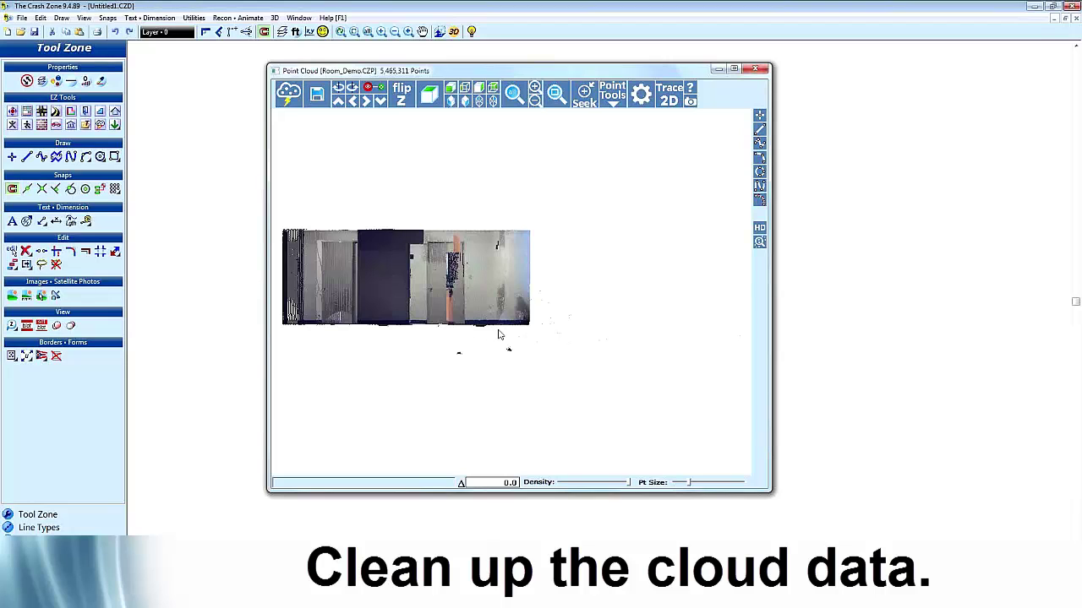
click(617, 91)
click(649, 94)
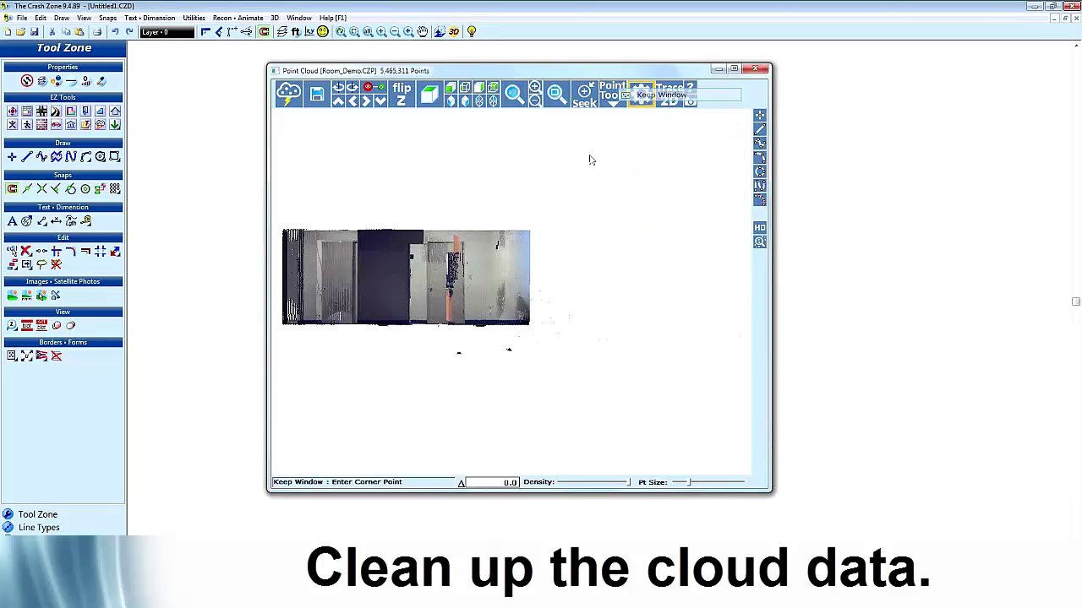
click(624, 97)
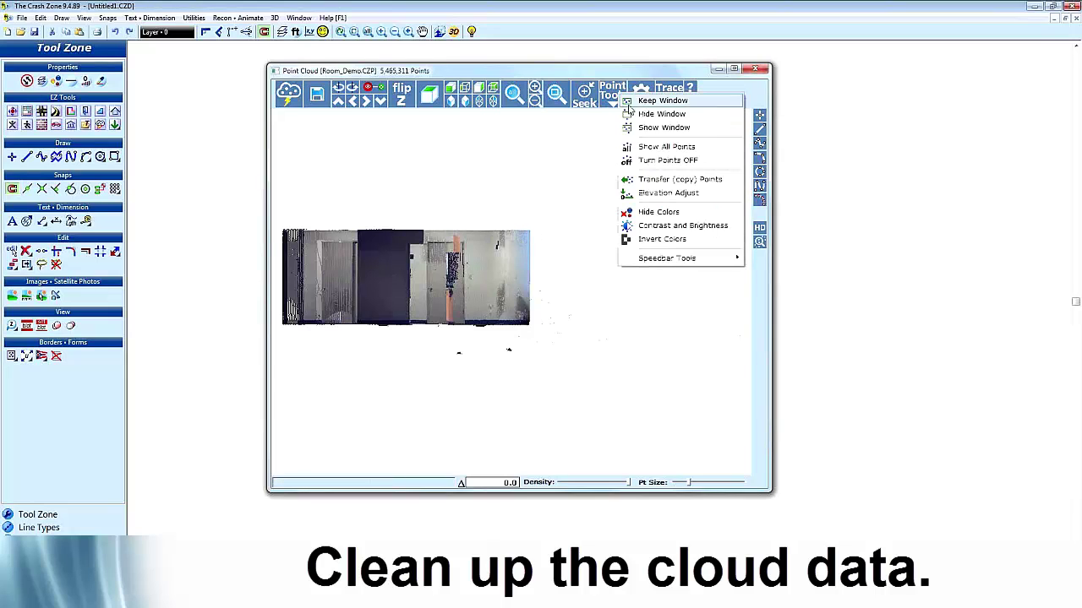
click(643, 102)
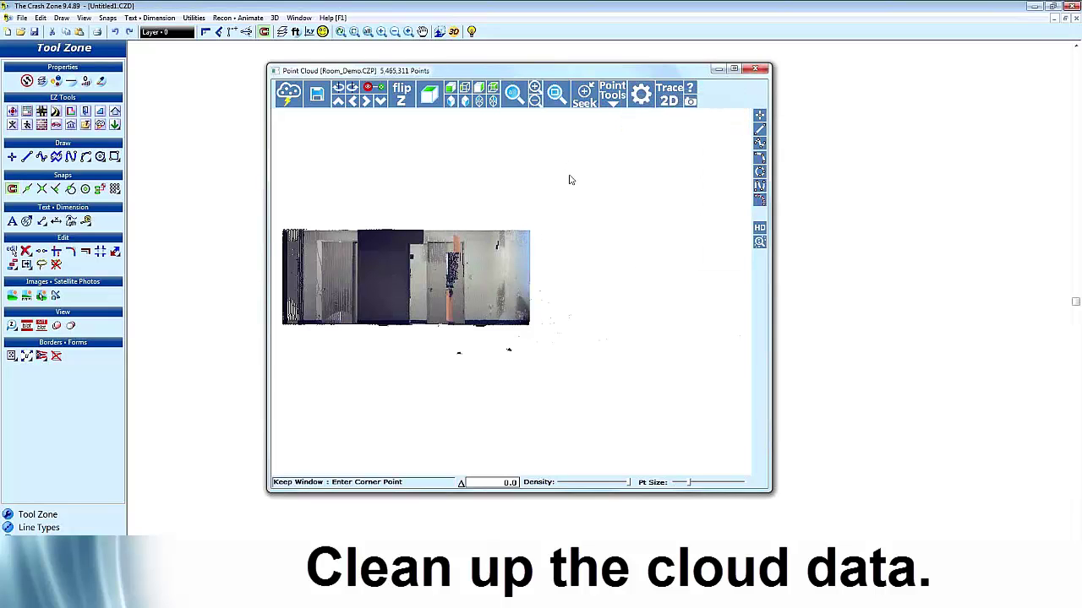
click(532, 233)
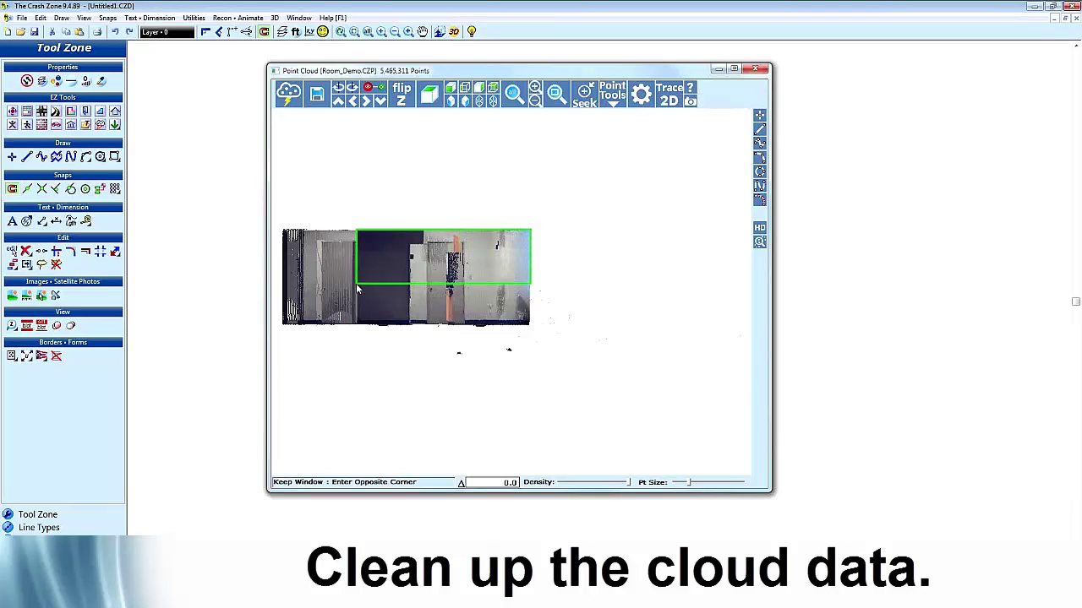
click(283, 331)
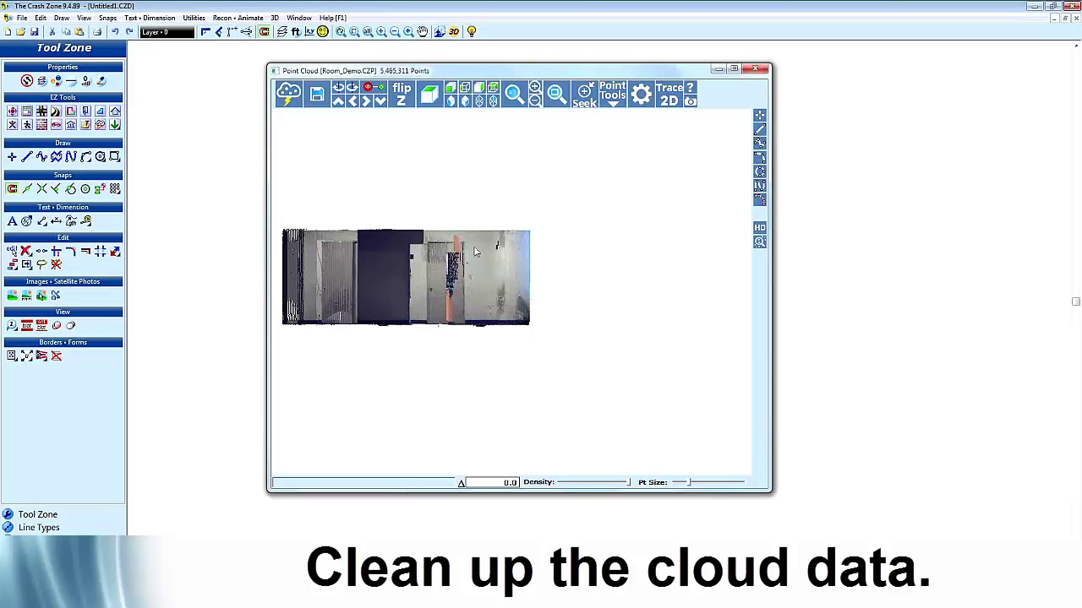
- Bring the cloud down to the ground plane with Elevation Adjust, accepting the proposed adjustment amount
drag(459, 345, 470, 259)
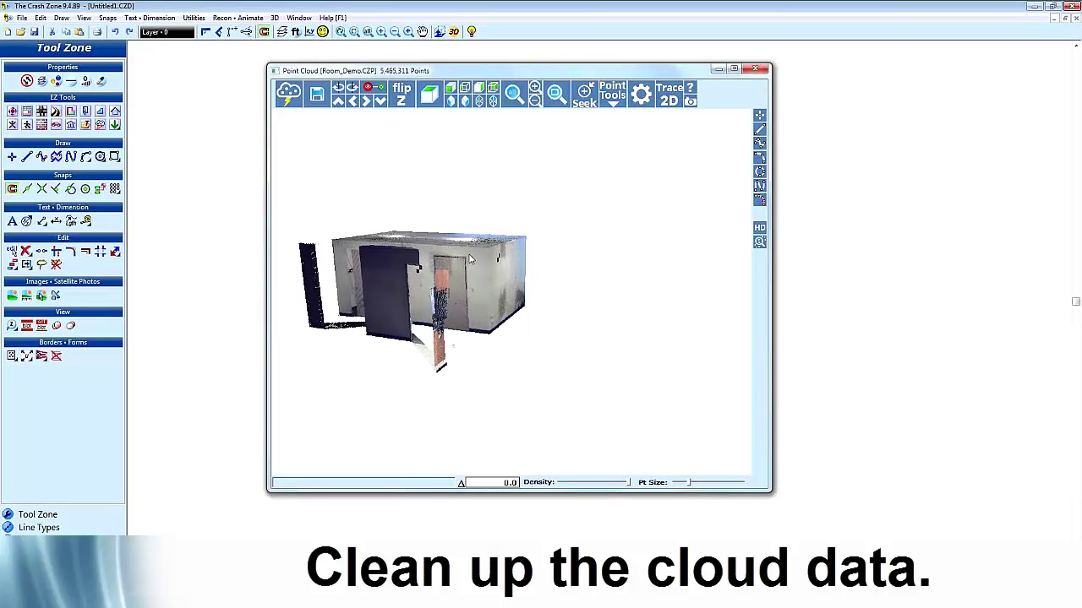
scroll(469, 250, down, 5)
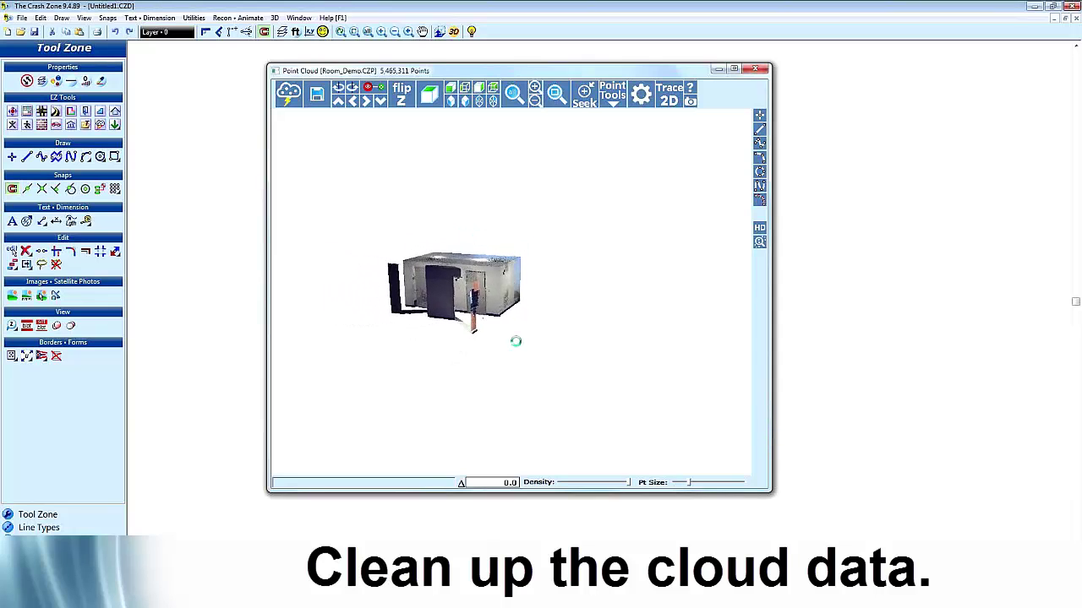
scroll(512, 341, down, 4)
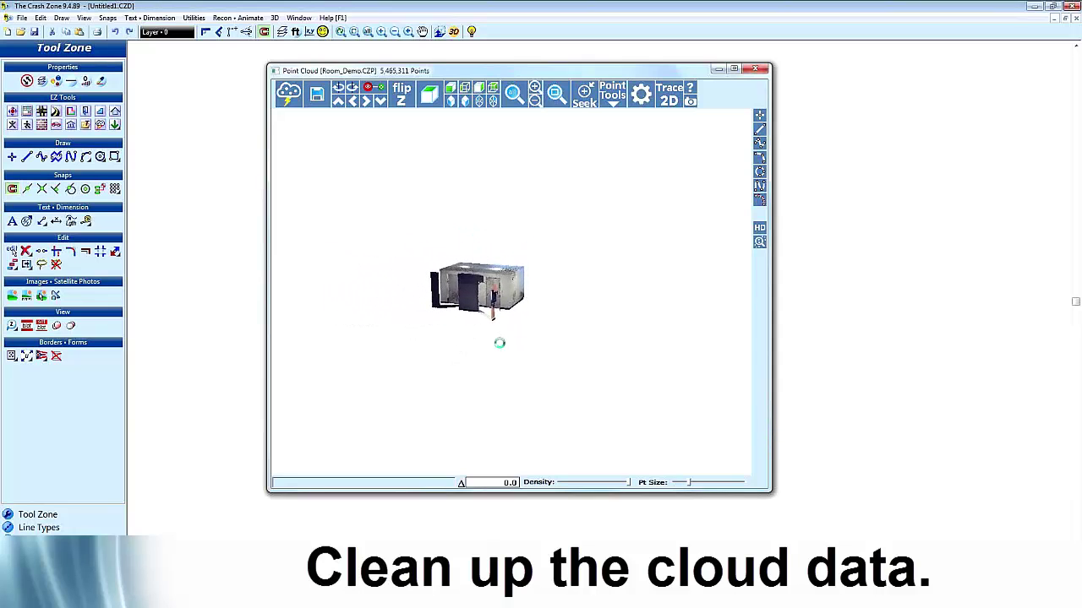
drag(510, 411, 510, 268)
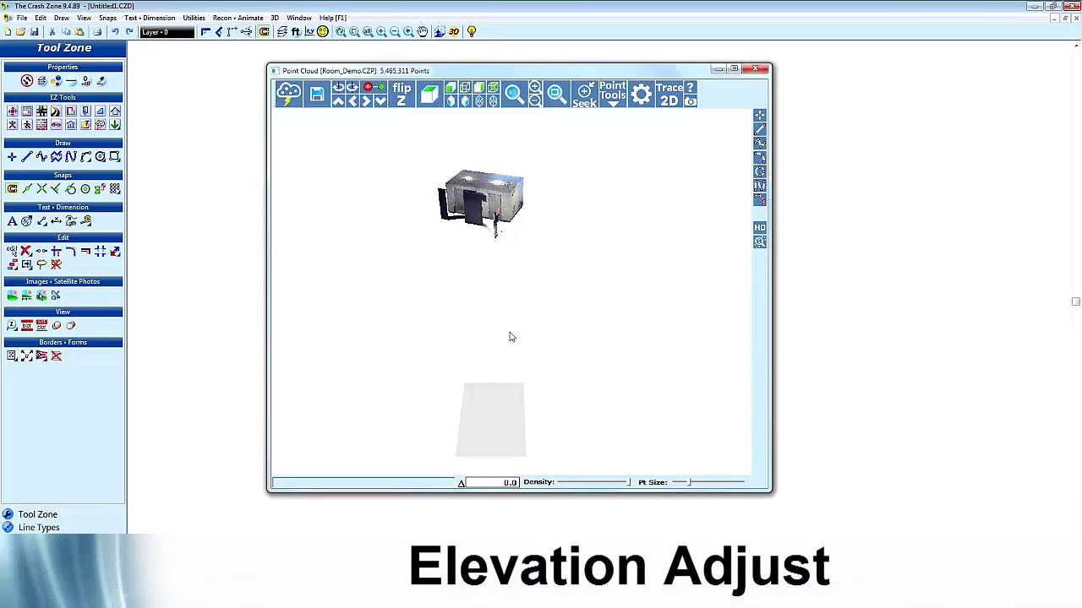
click(608, 95)
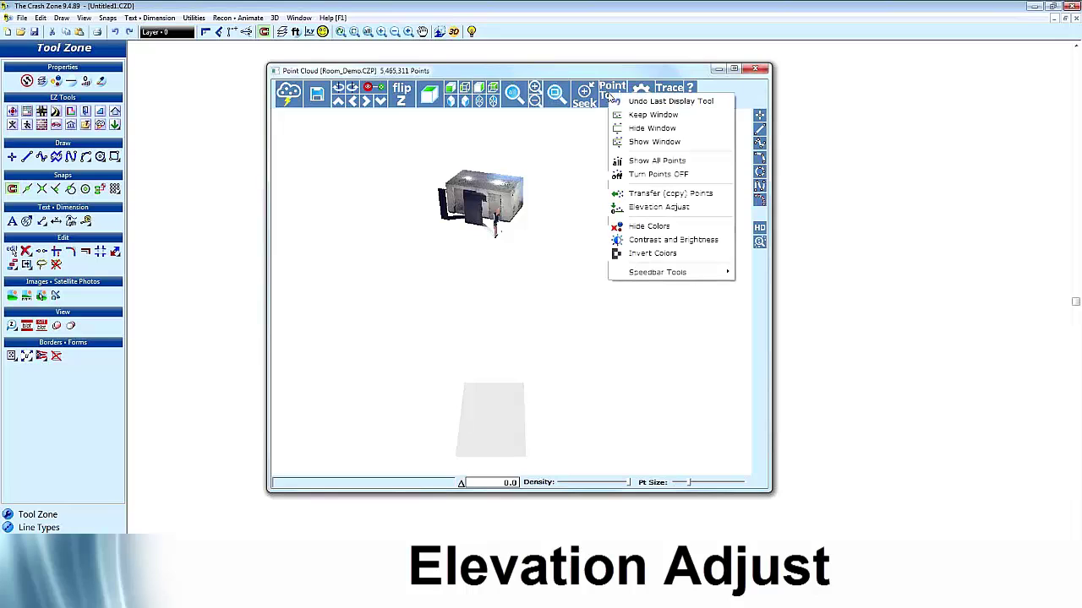
click(649, 208)
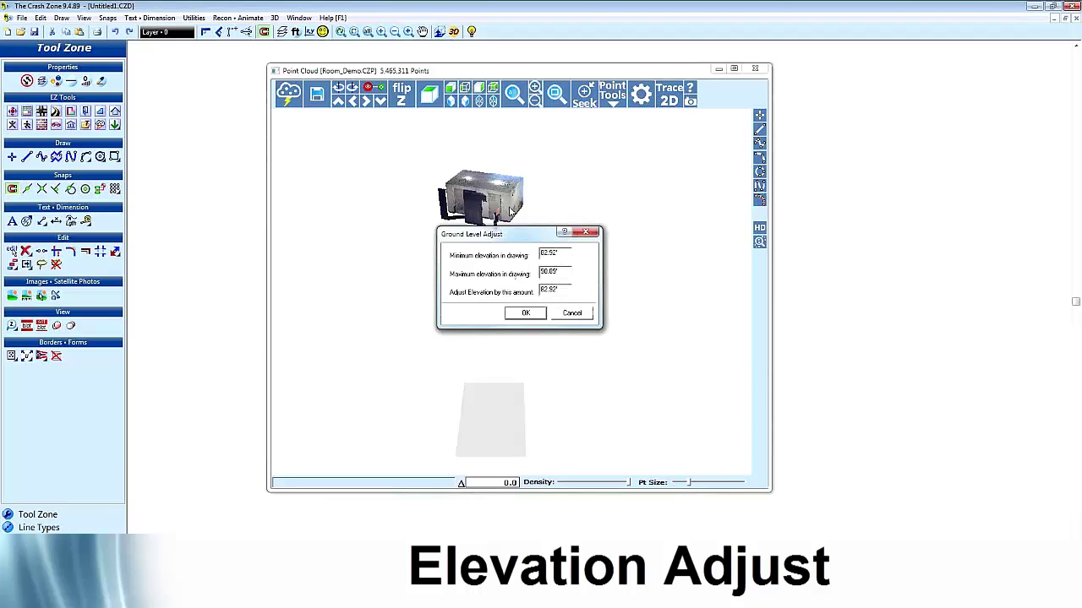
click(524, 313)
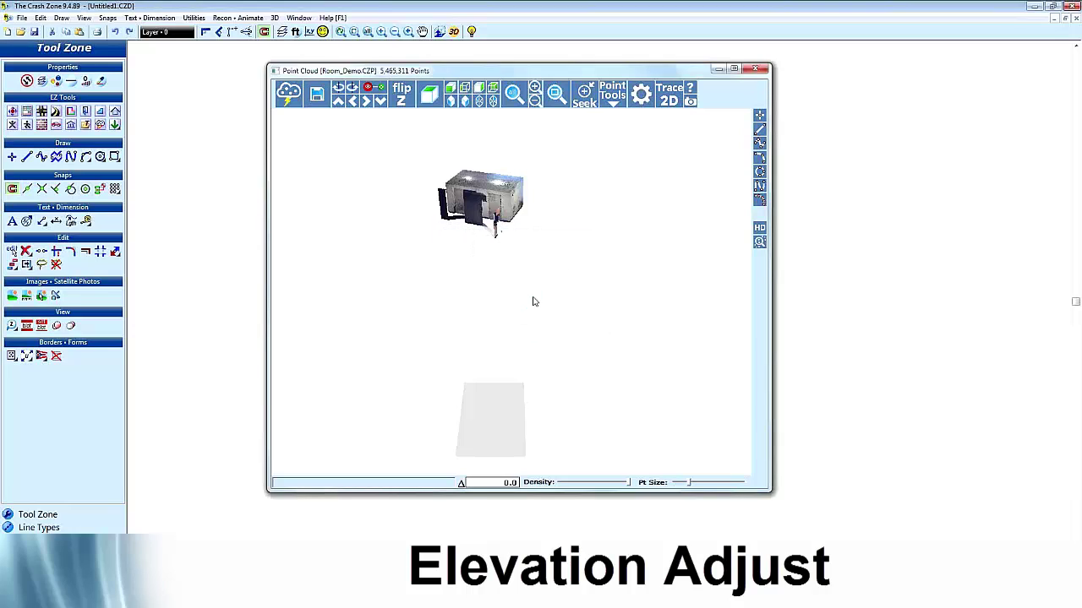
- In the top view, rotate the cloud clockwise until the room's walls align with the screen, checking the step angle in the 3D / Cloud preferences
click(451, 100)
drag(667, 283, 549, 284)
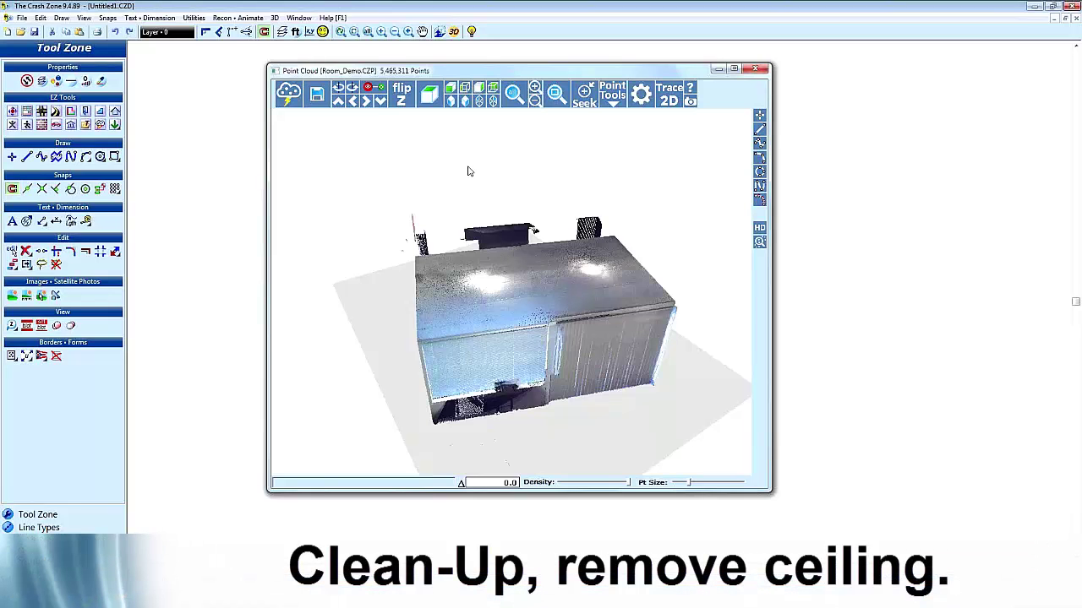
click(430, 96)
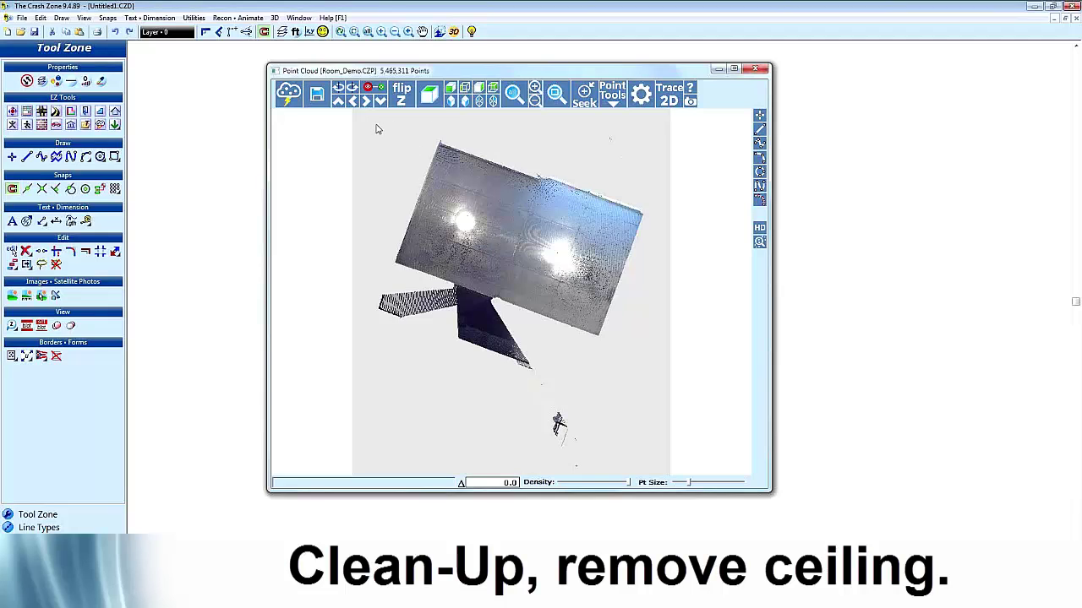
click(338, 90)
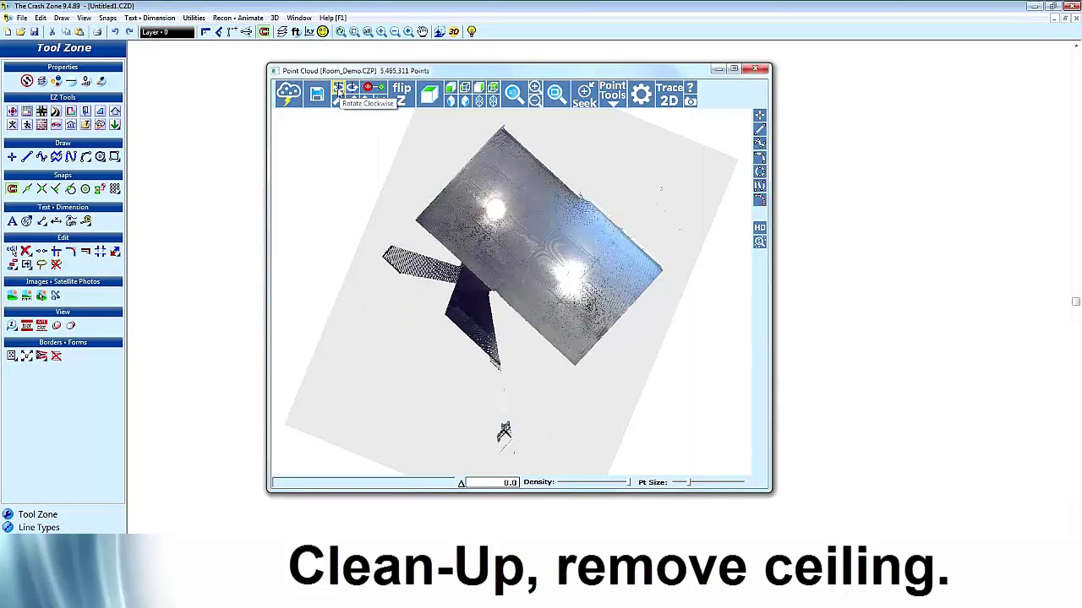
click(338, 89)
click(338, 90)
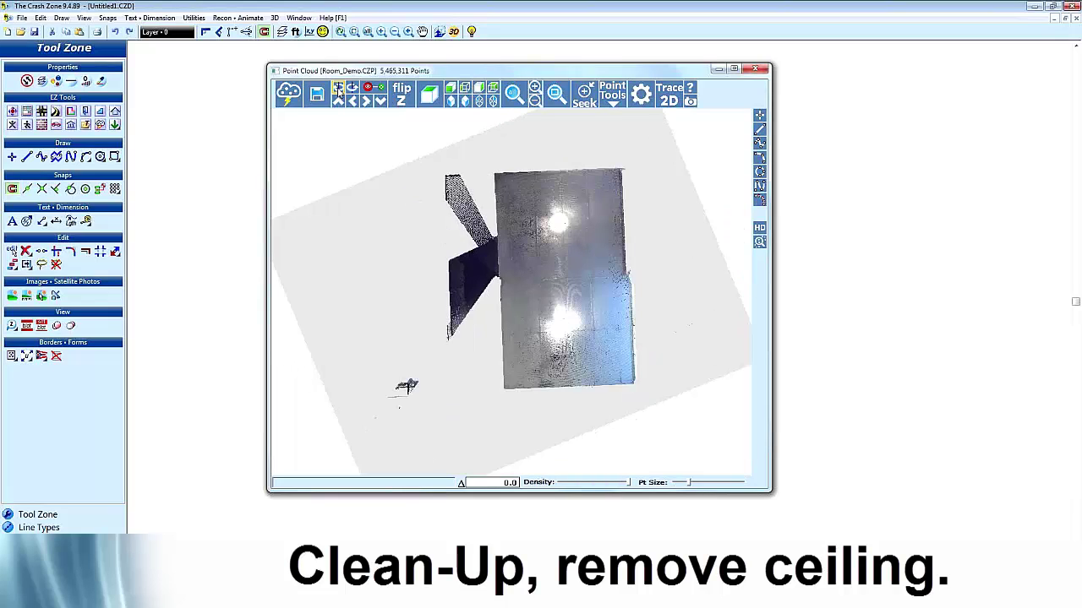
click(338, 89)
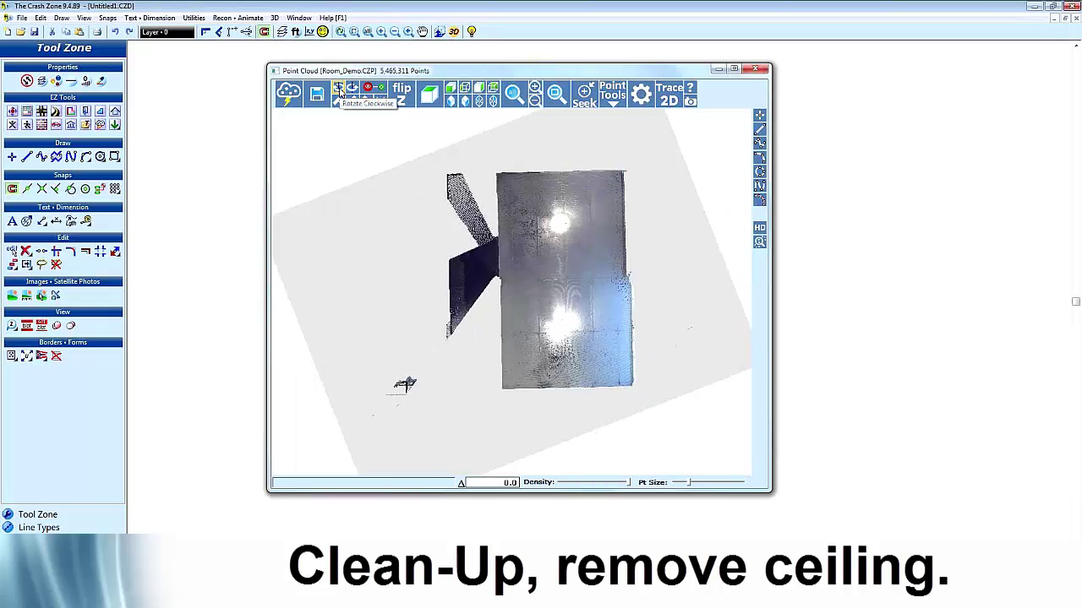
click(340, 91)
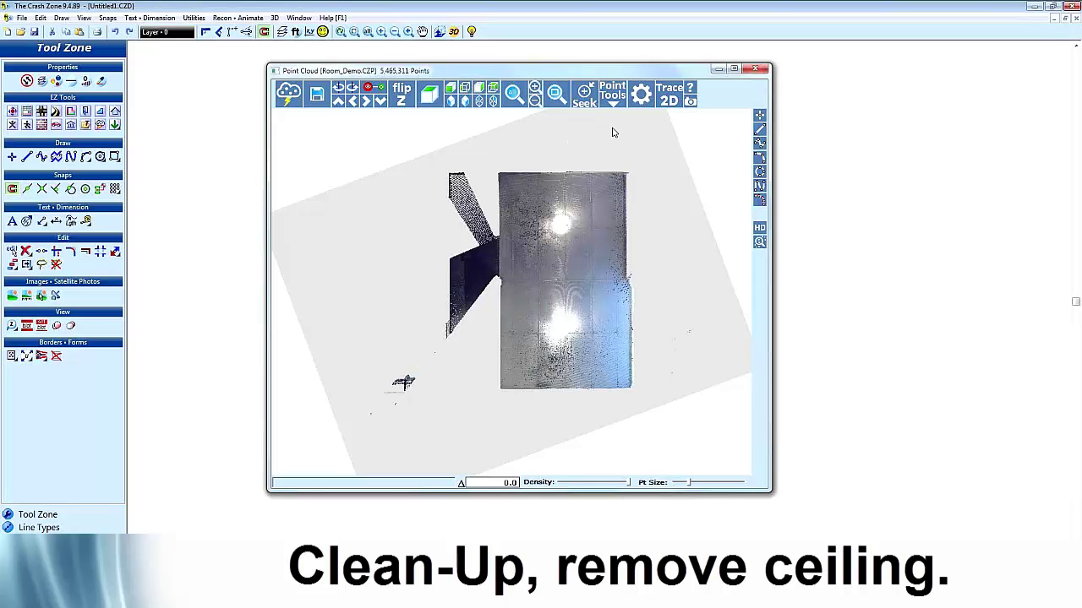
click(643, 95)
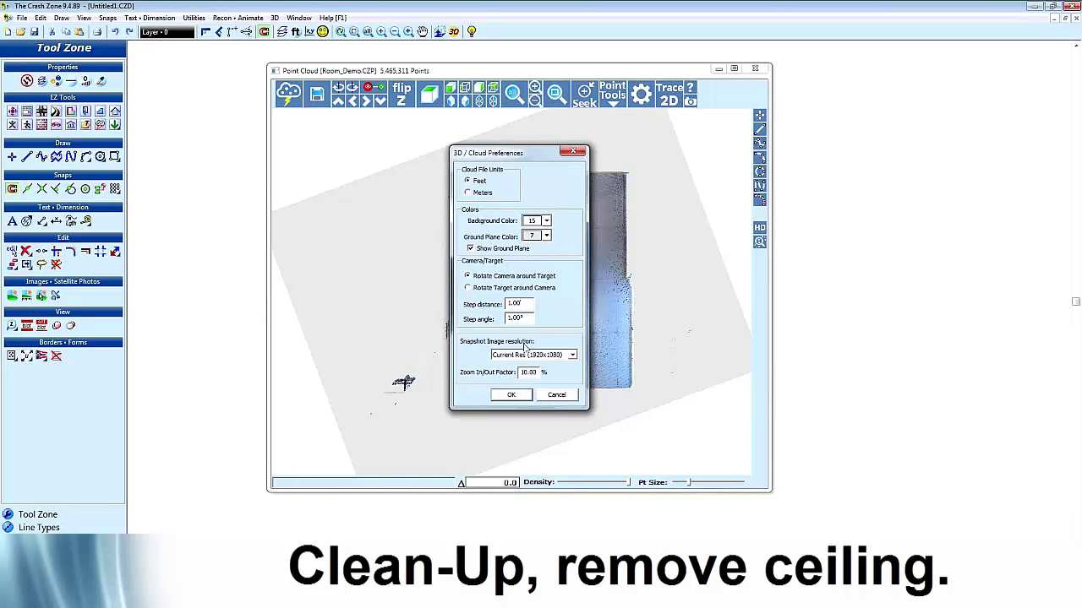
click(511, 394)
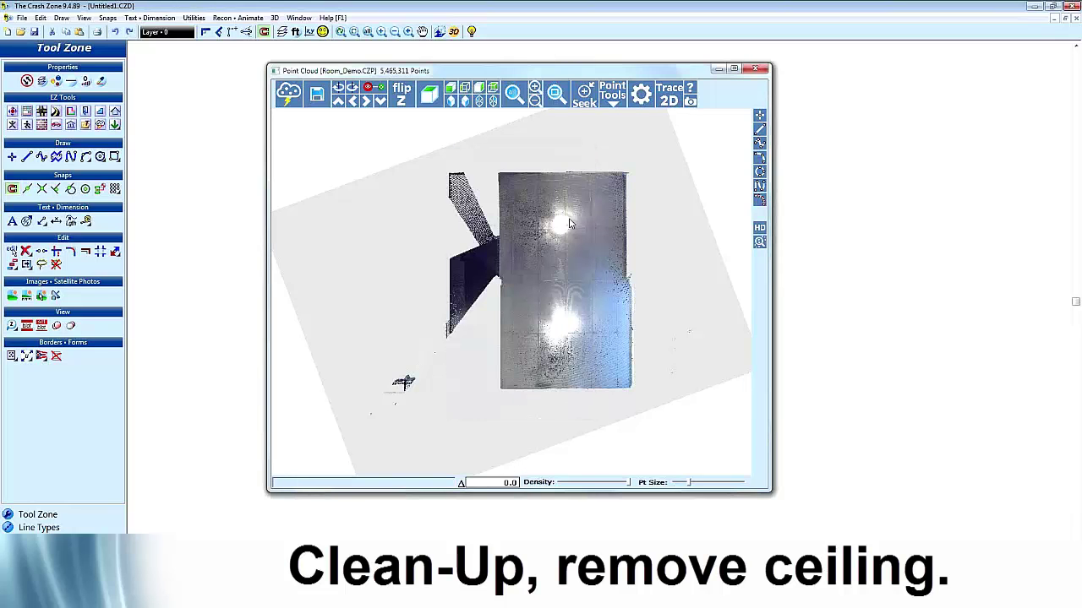
- From the top view, apply Keep Window tightly around the room's rectangle to discard the points outside its walls
right_click(646, 143)
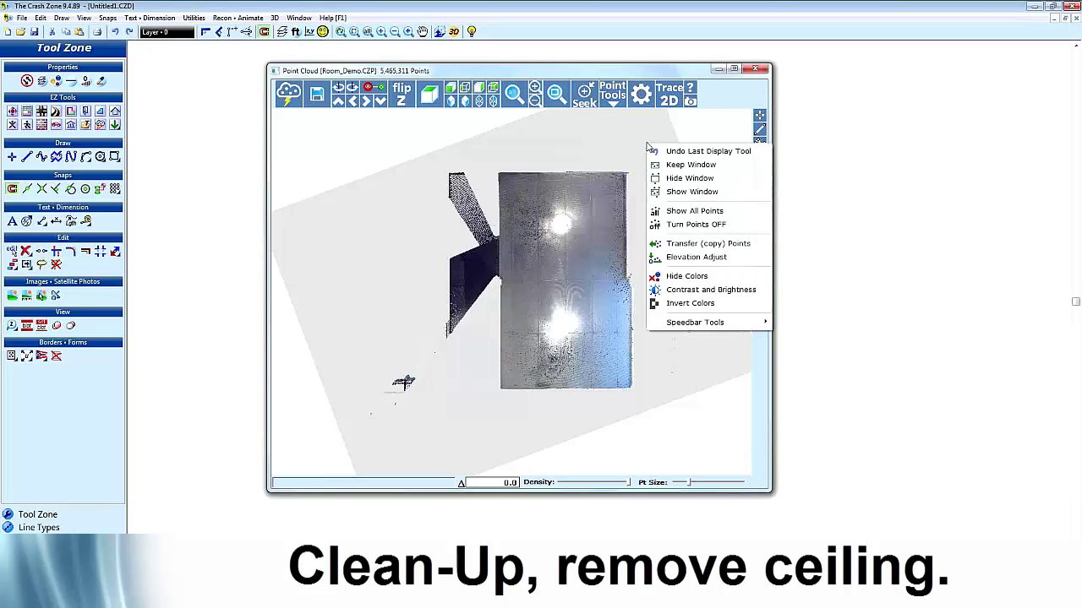
click(684, 165)
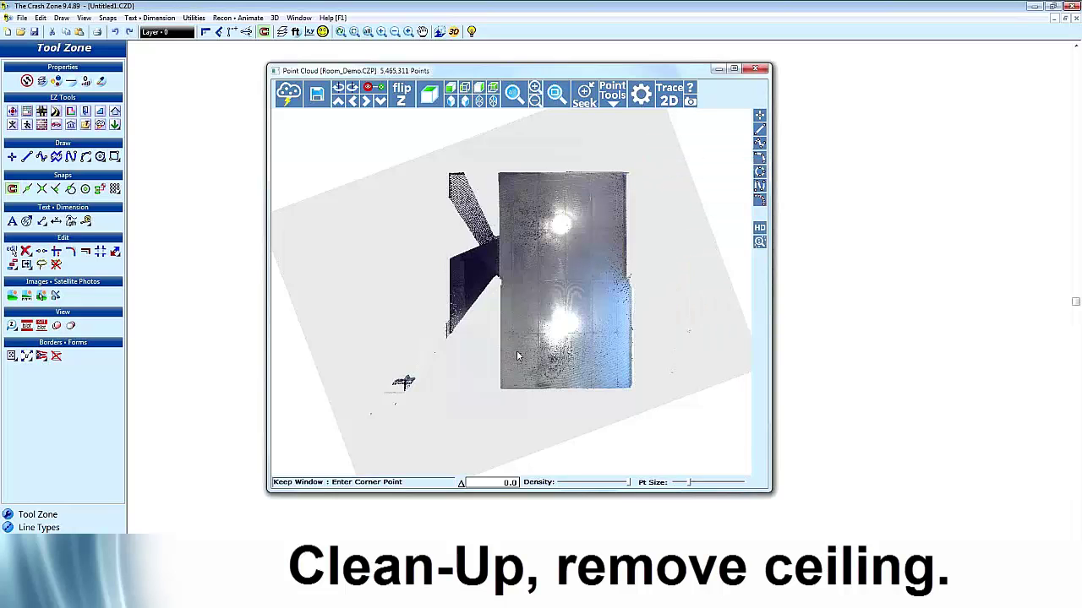
click(497, 174)
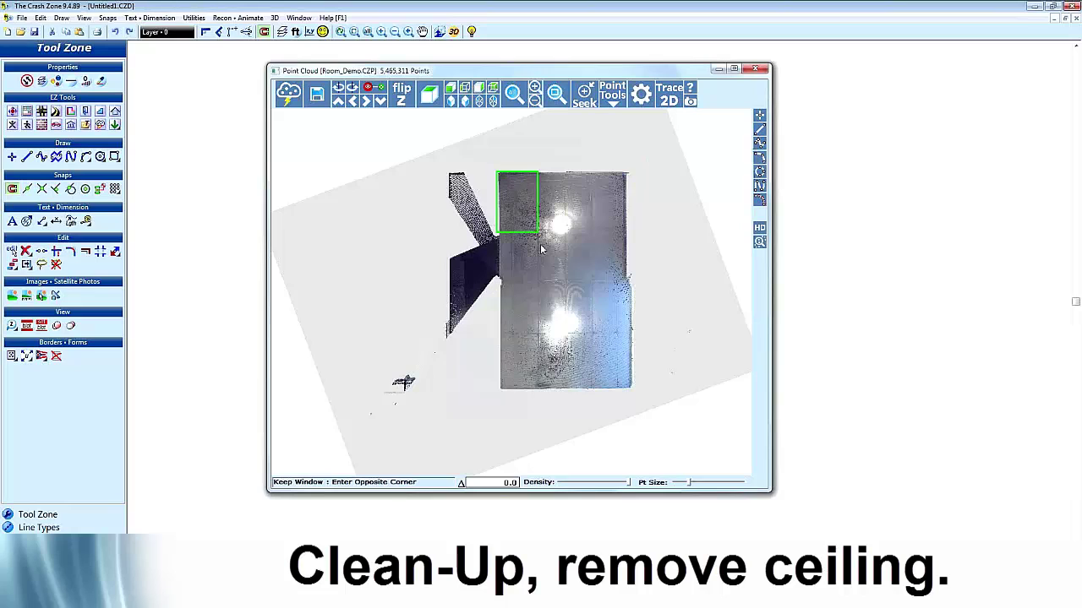
click(635, 391)
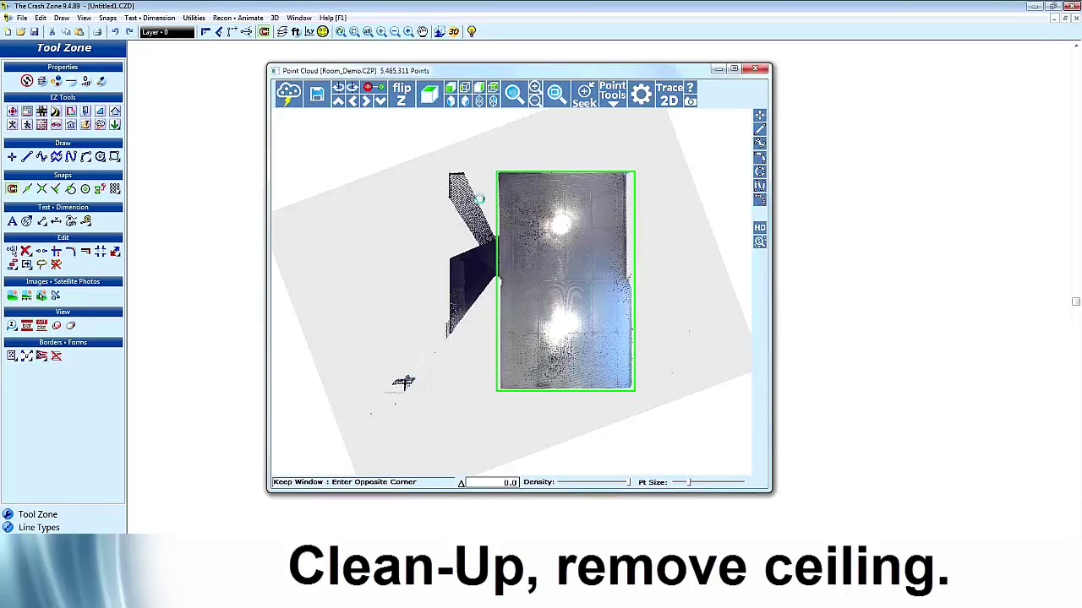
- From the front view, apply Hide Window to the thin strip along the room's upper edge to remove the ceiling
click(450, 102)
drag(486, 206, 457, 230)
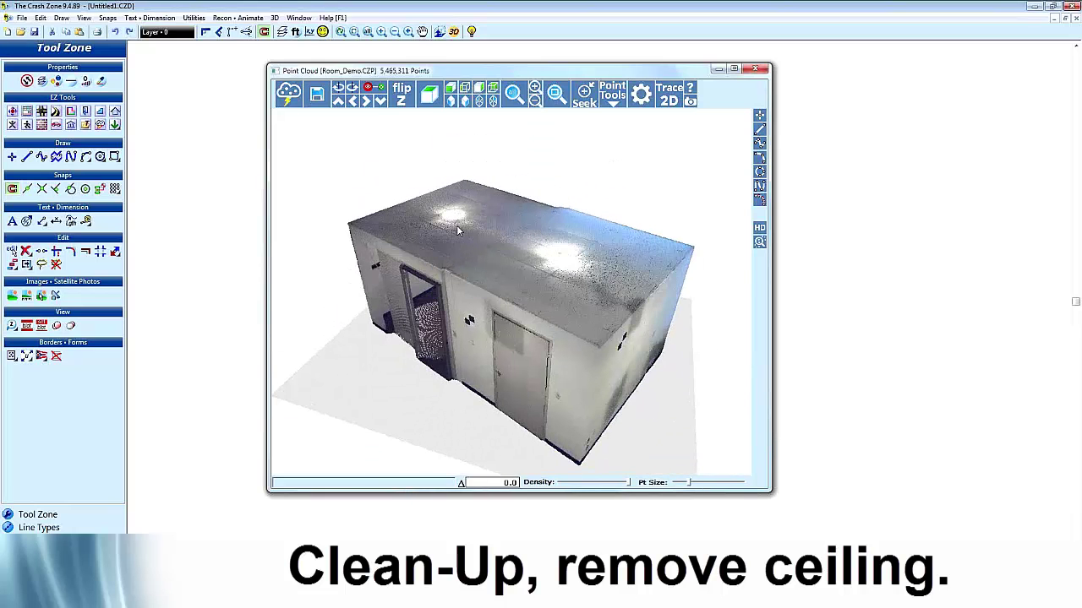
drag(462, 268, 415, 206)
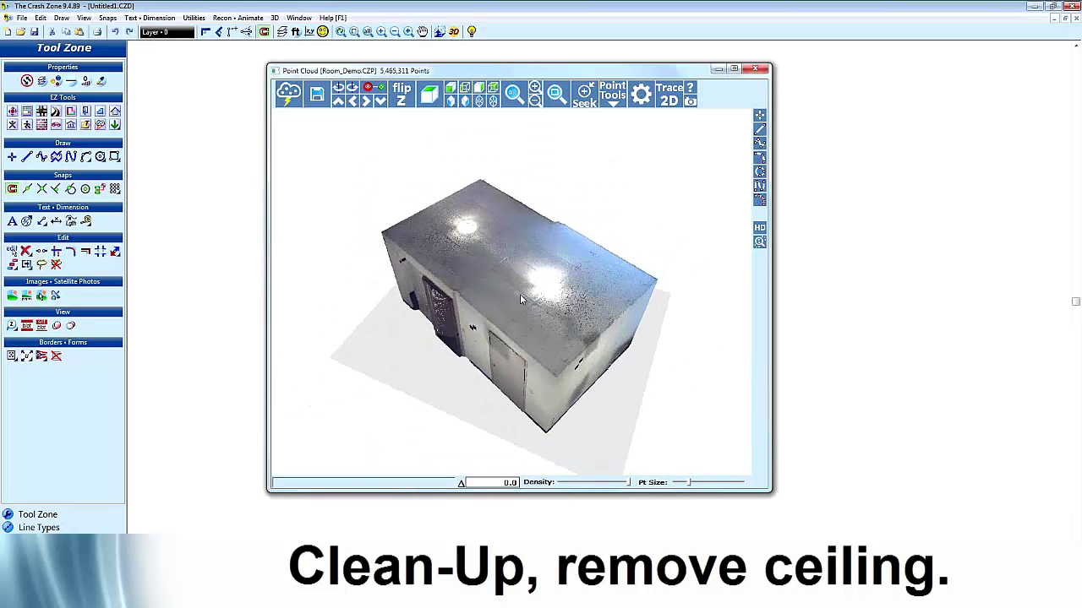
scroll(531, 297, up, 8)
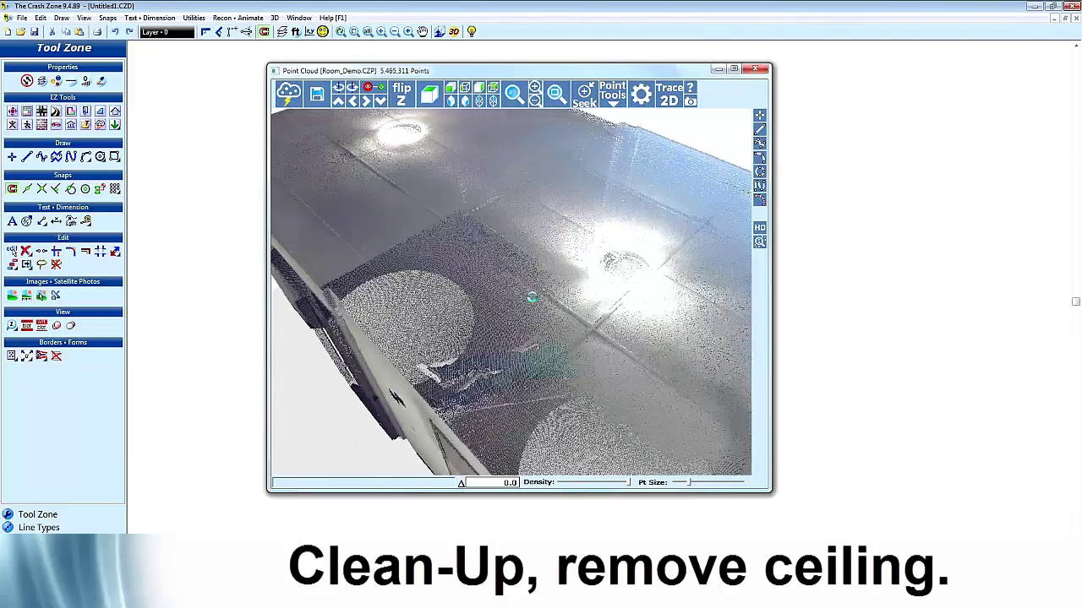
scroll(532, 296, up, 4)
scroll(533, 298, down, 6)
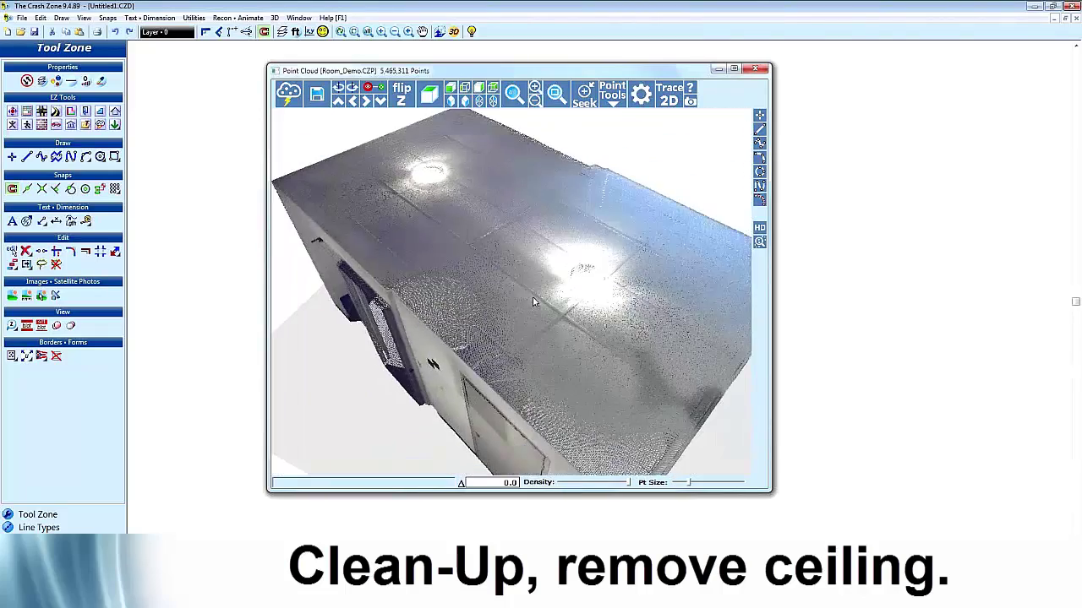
scroll(532, 300, down, 3)
click(450, 88)
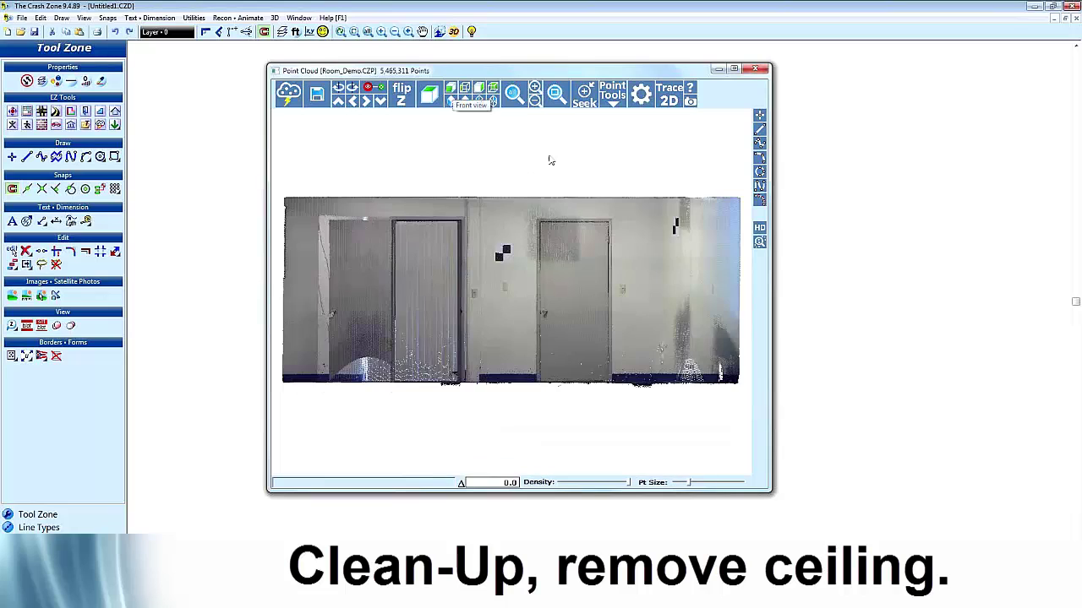
right_click(619, 161)
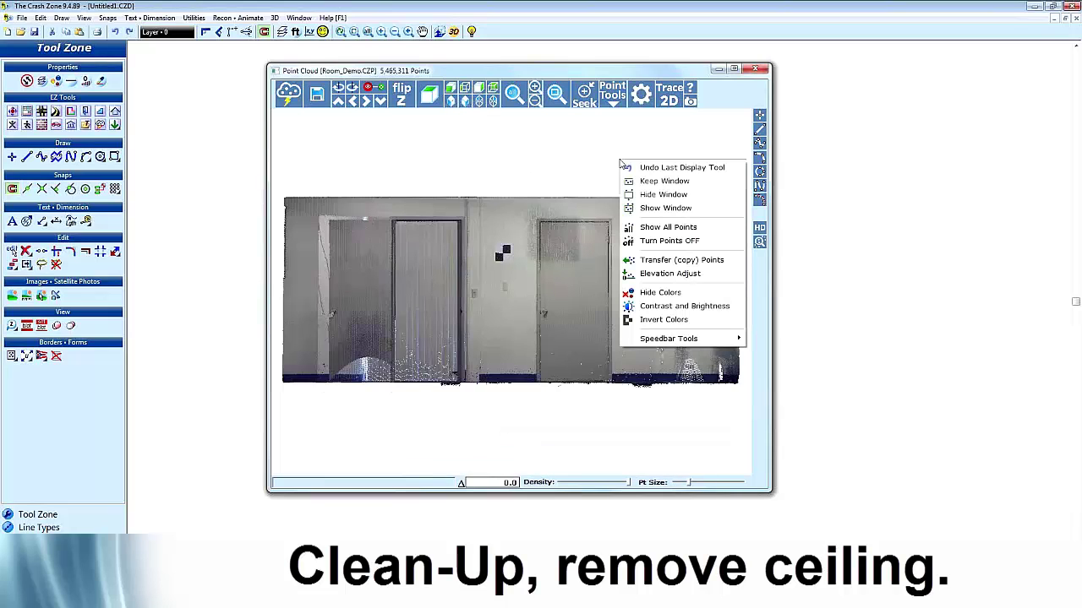
click(658, 195)
click(744, 185)
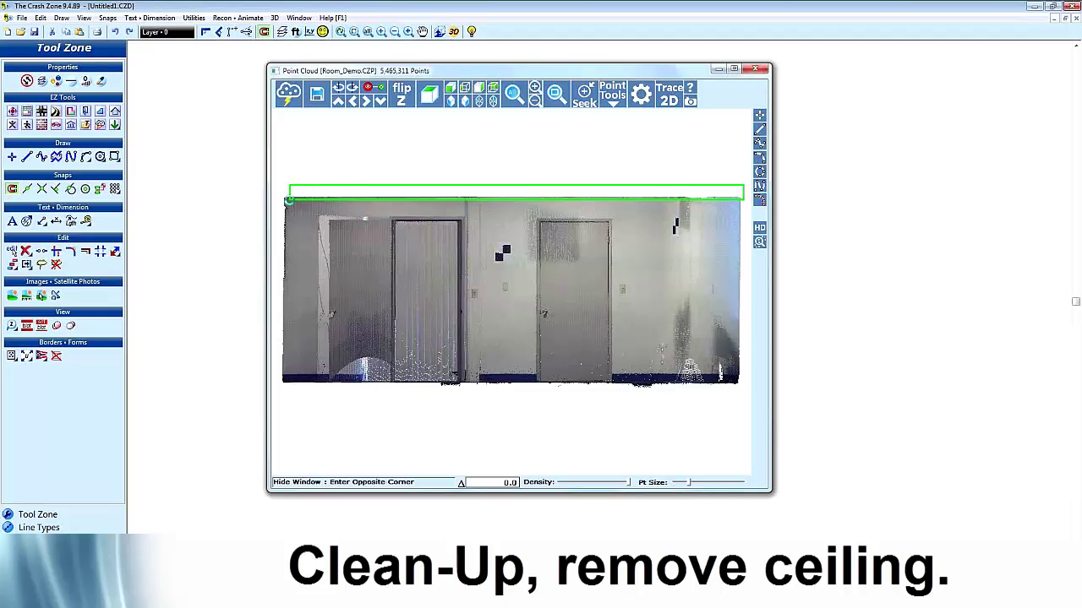
click(288, 200)
- Inspect the opened room, and from the top view raise the cloud's brightness to about 27 with Contrast and Brightness
click(452, 97)
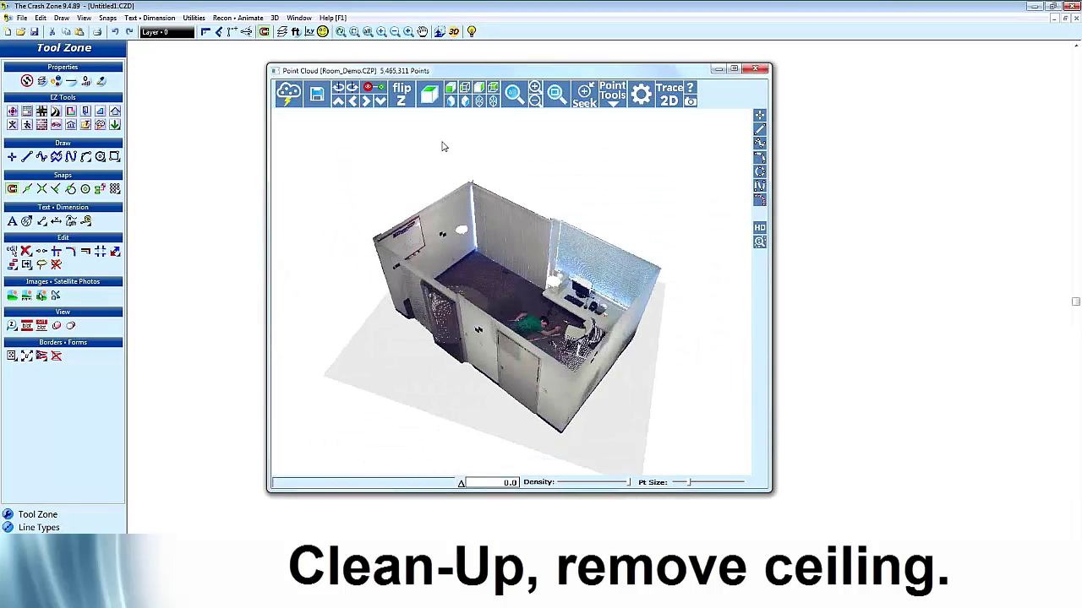
scroll(533, 313, up, 3)
mouse_move(533, 310)
mouse_down()
mouse_move(455, 304)
mouse_move(526, 254)
mouse_move(534, 290)
mouse_up()
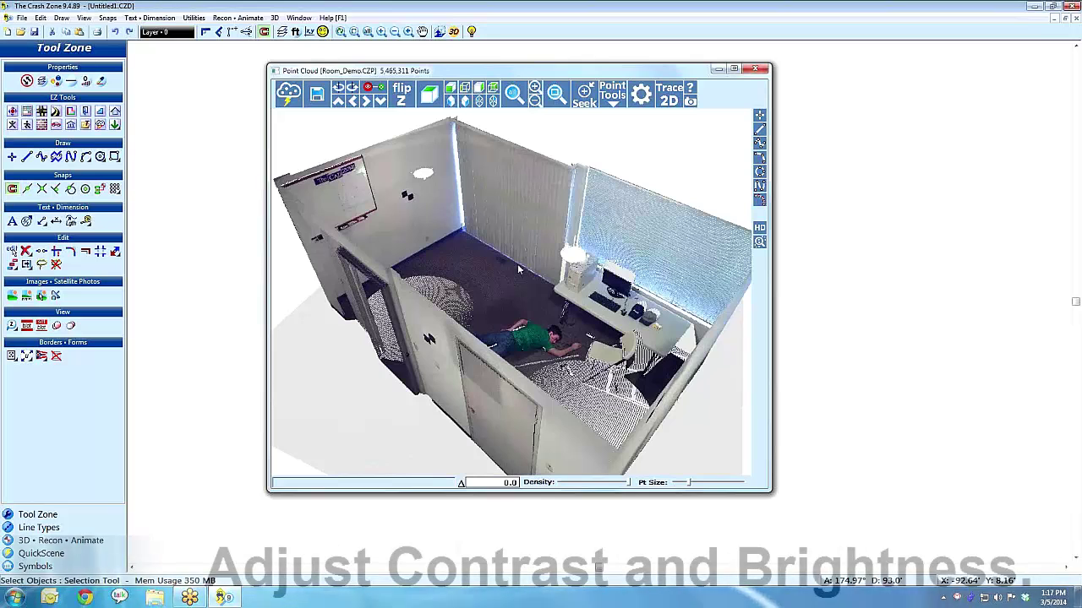
click(430, 95)
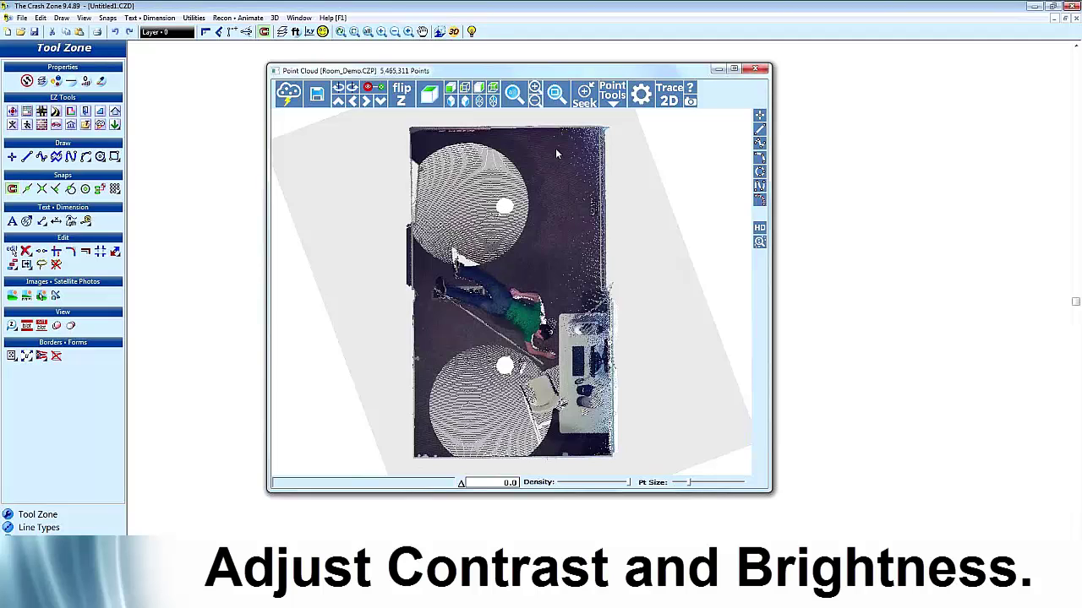
click(612, 95)
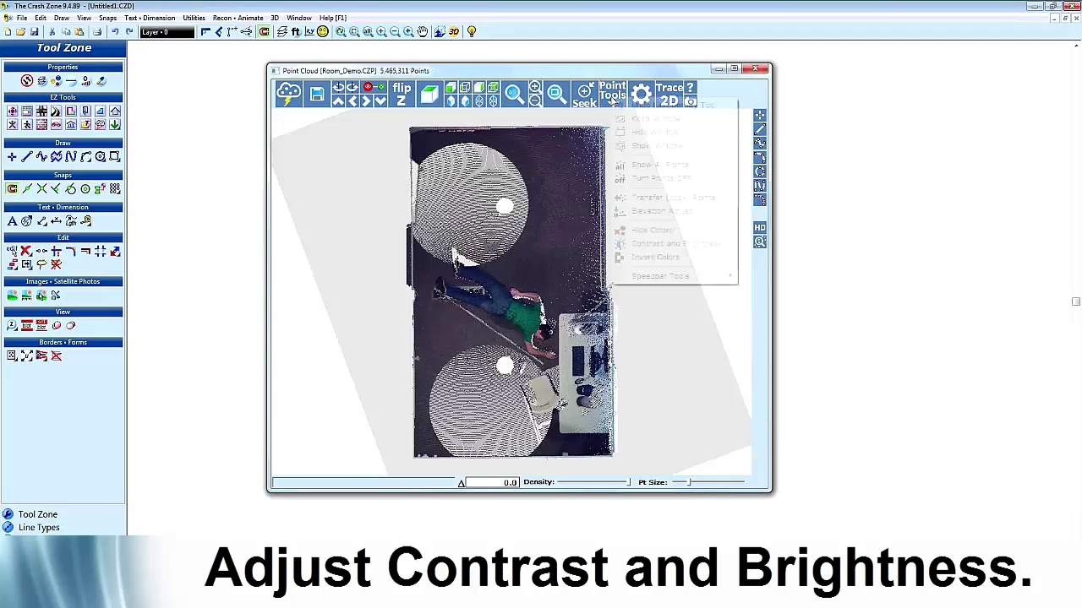
click(664, 243)
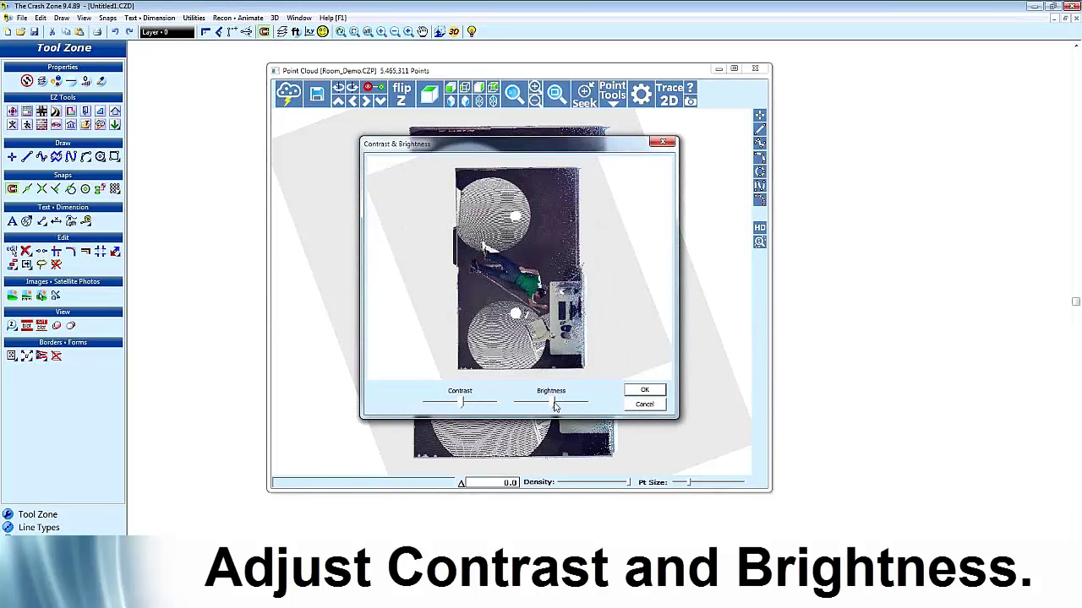
drag(554, 405, 565, 407)
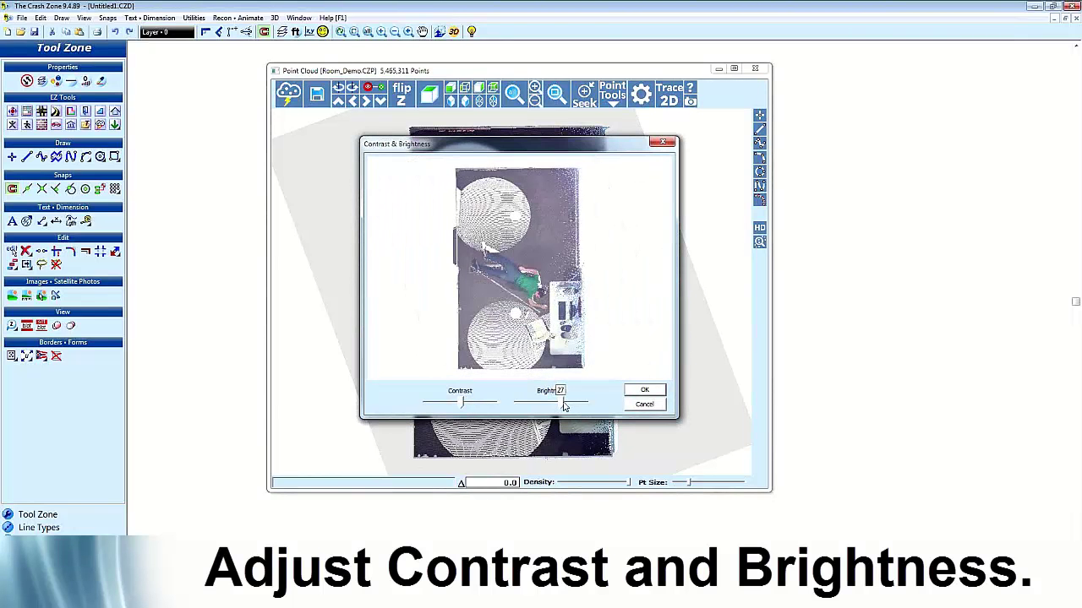
click(644, 390)
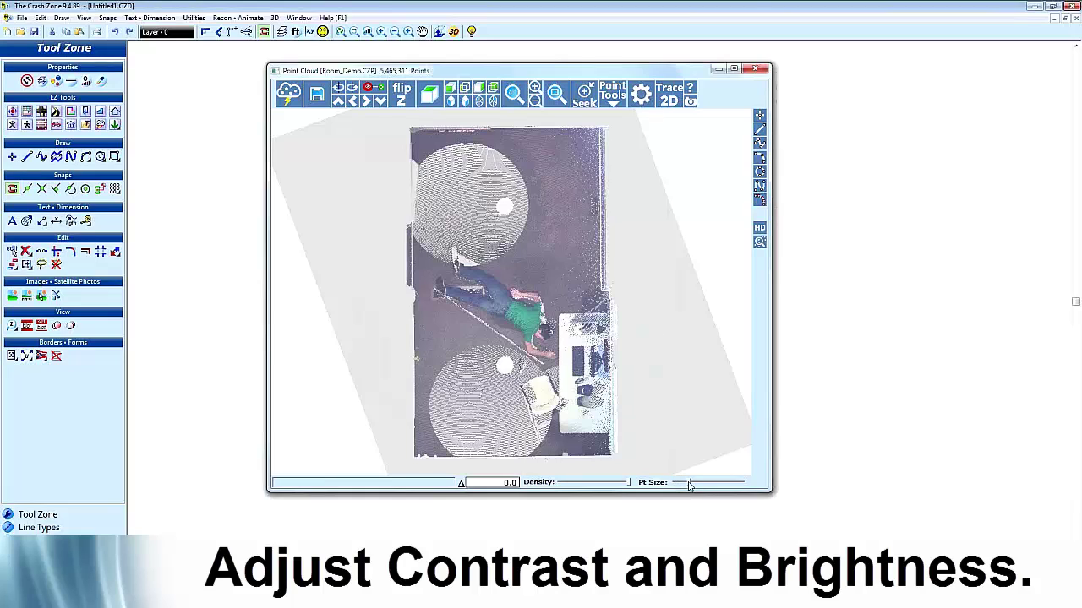
- Reduce the cloud's point size slightly and turn off Show Ground Plane in the 3D / Cloud preferences
mouse_move(689, 486)
mouse_down()
mouse_move(701, 487)
mouse_move(684, 486)
mouse_up()
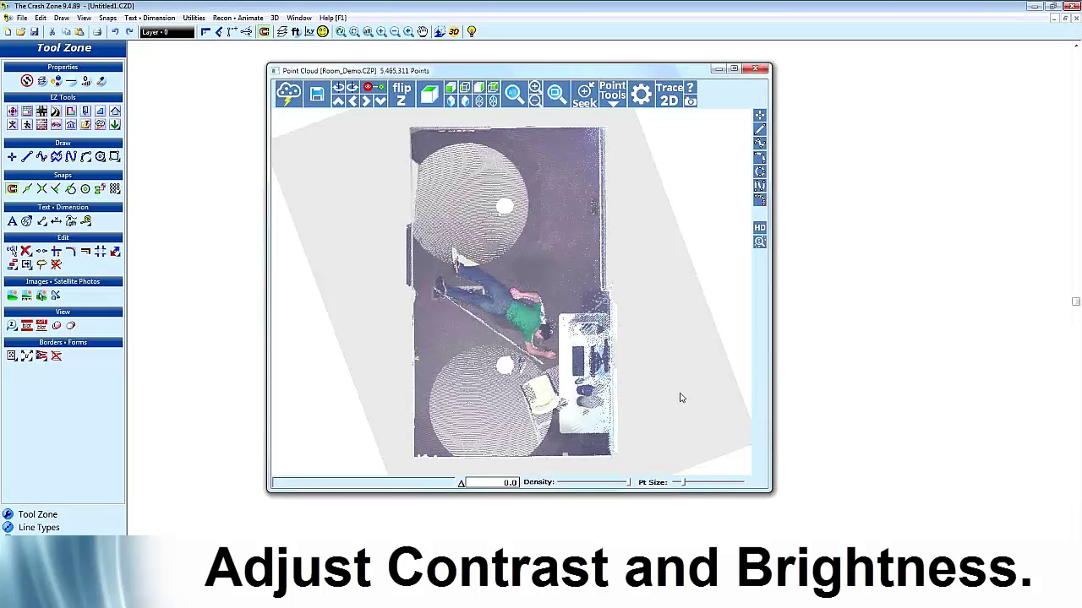
scroll(534, 348, up, 1)
scroll(534, 349, down, 1)
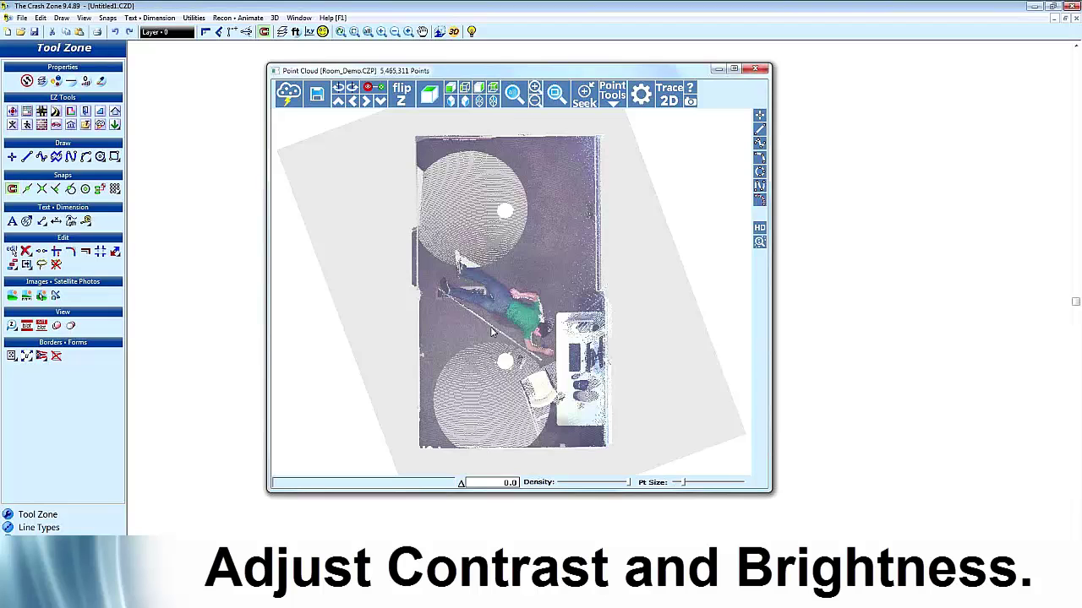
click(640, 94)
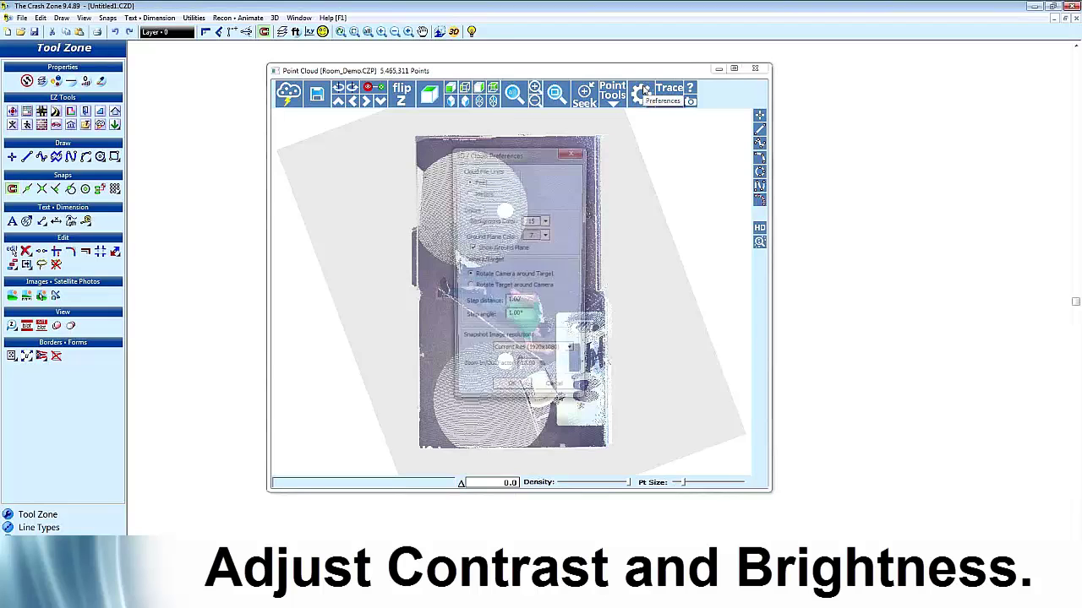
click(524, 395)
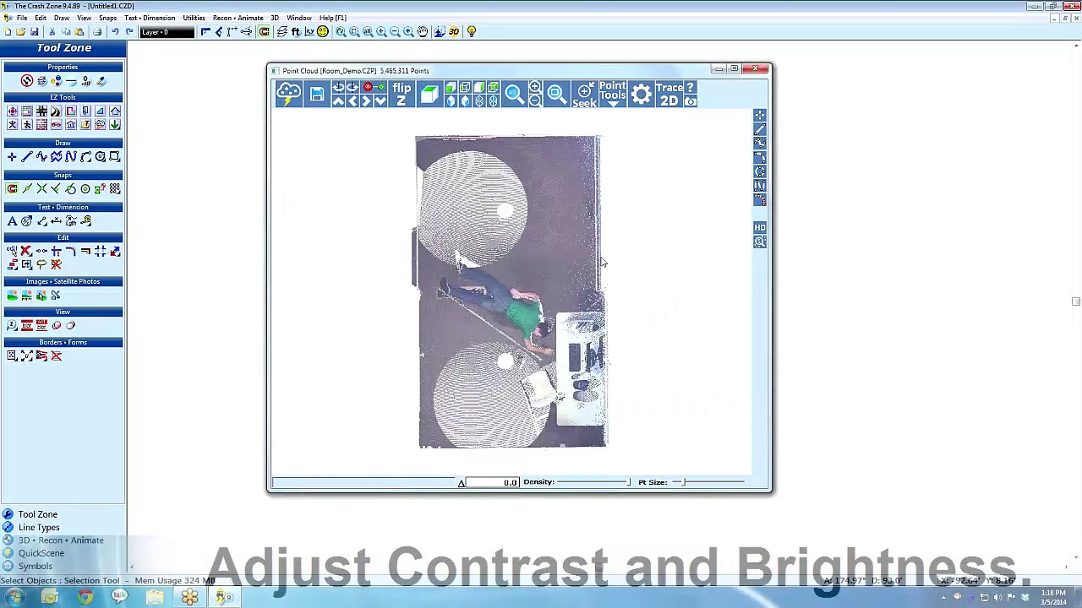
- Arrange a split screen with the drawing window on one half of the screen and the point cloud window on the other
click(213, 159)
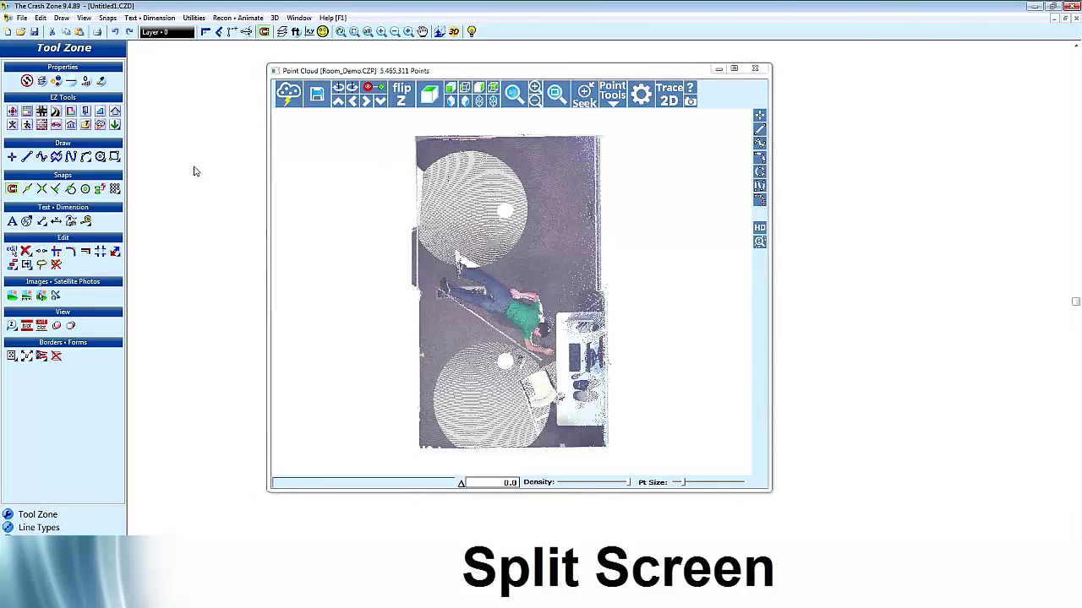
click(405, 129)
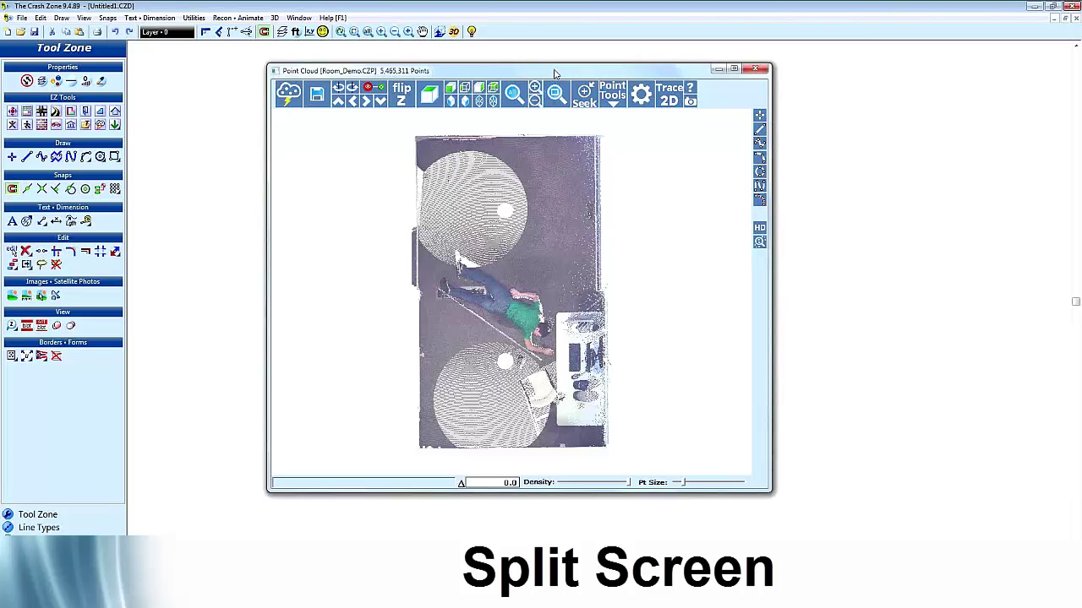
drag(555, 73, 728, 78)
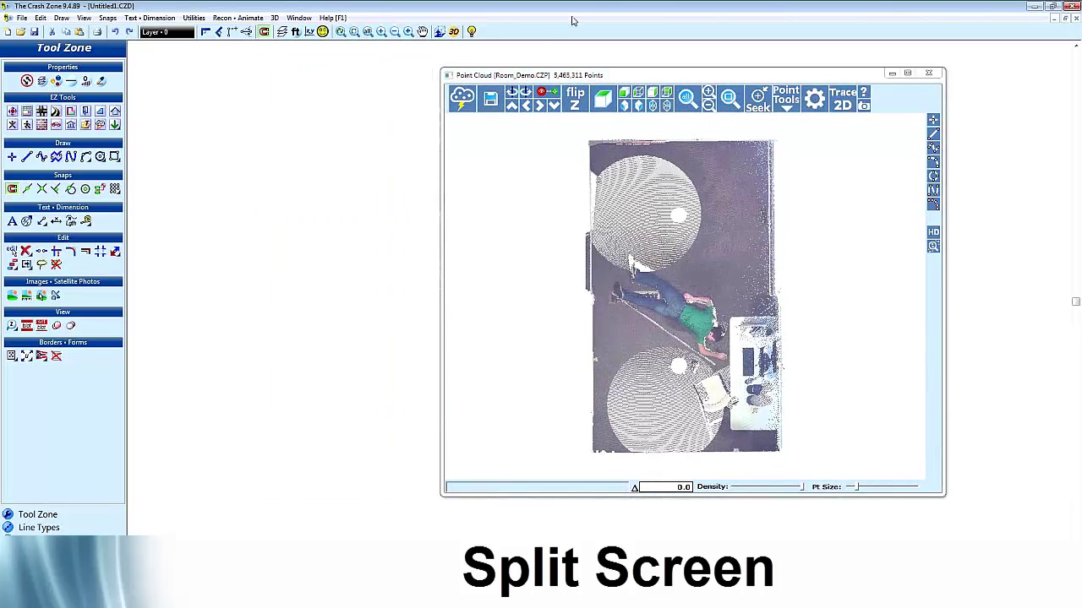
double_click(651, 8)
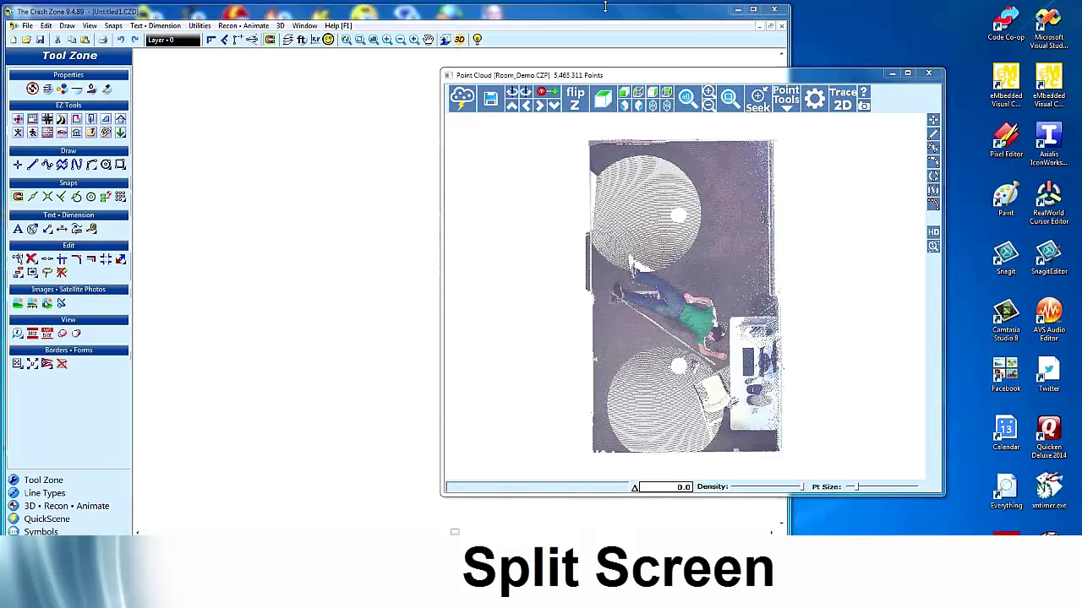
drag(610, 12, 3, 52)
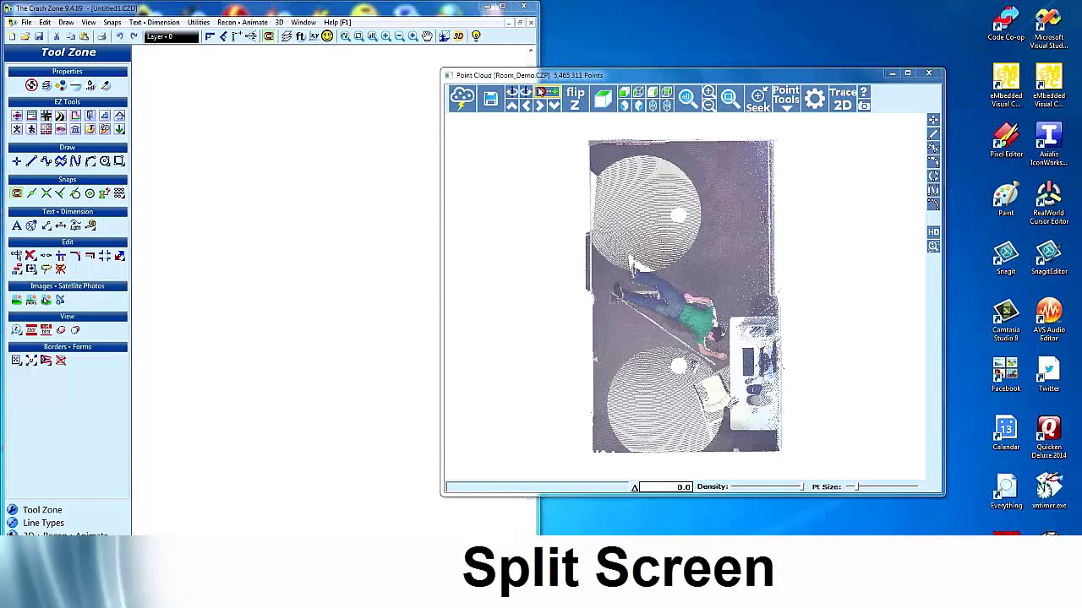
drag(533, 77, 1081, 203)
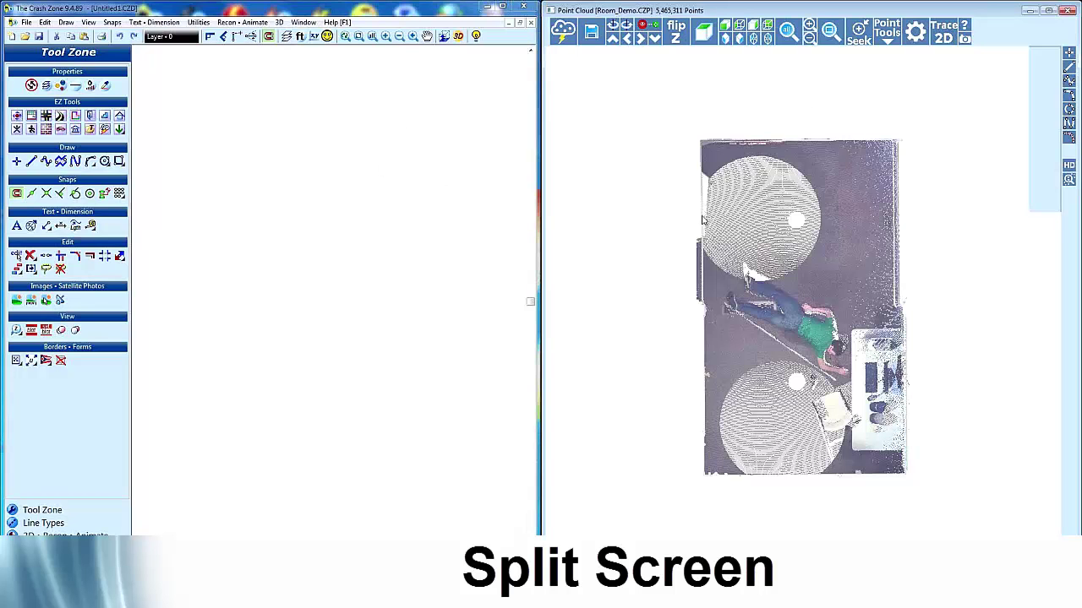
- Set the drawing properties to Heavy line thickness and blue line color
scroll(851, 323, up, 2)
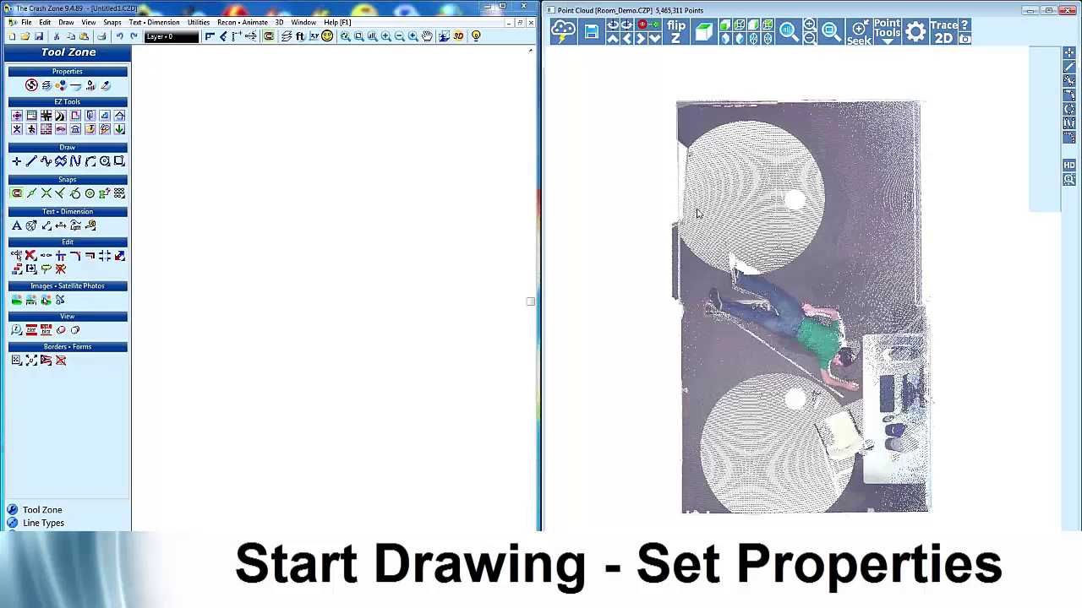
click(91, 85)
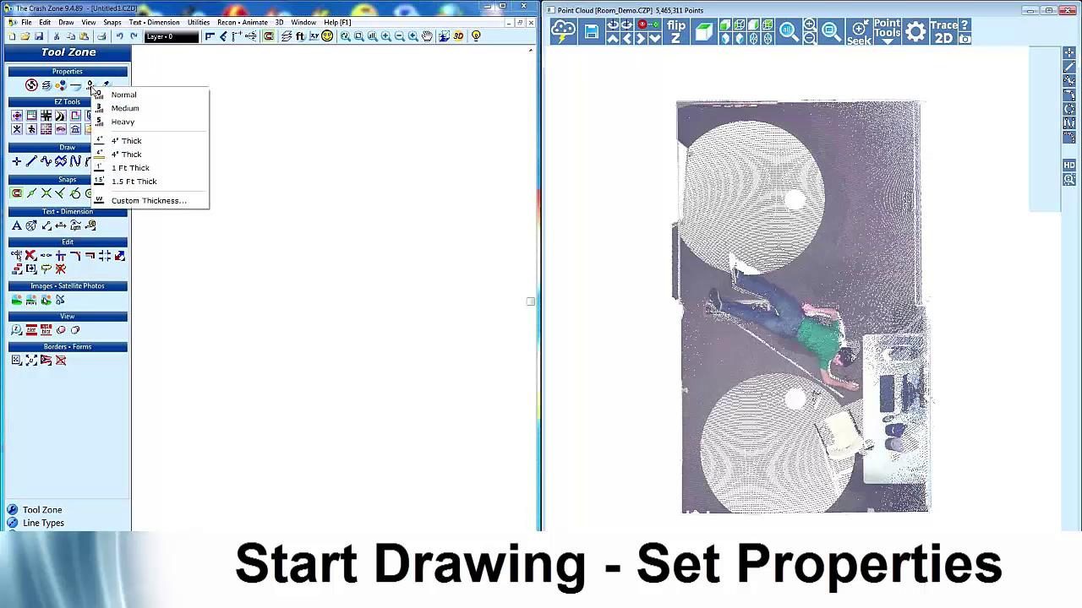
click(121, 124)
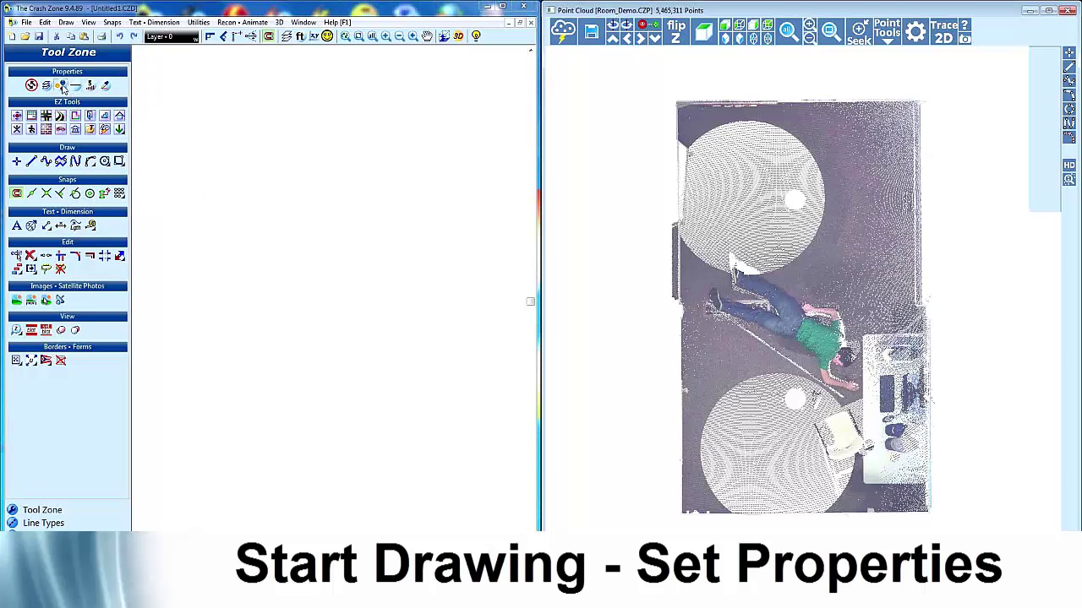
click(61, 86)
click(32, 95)
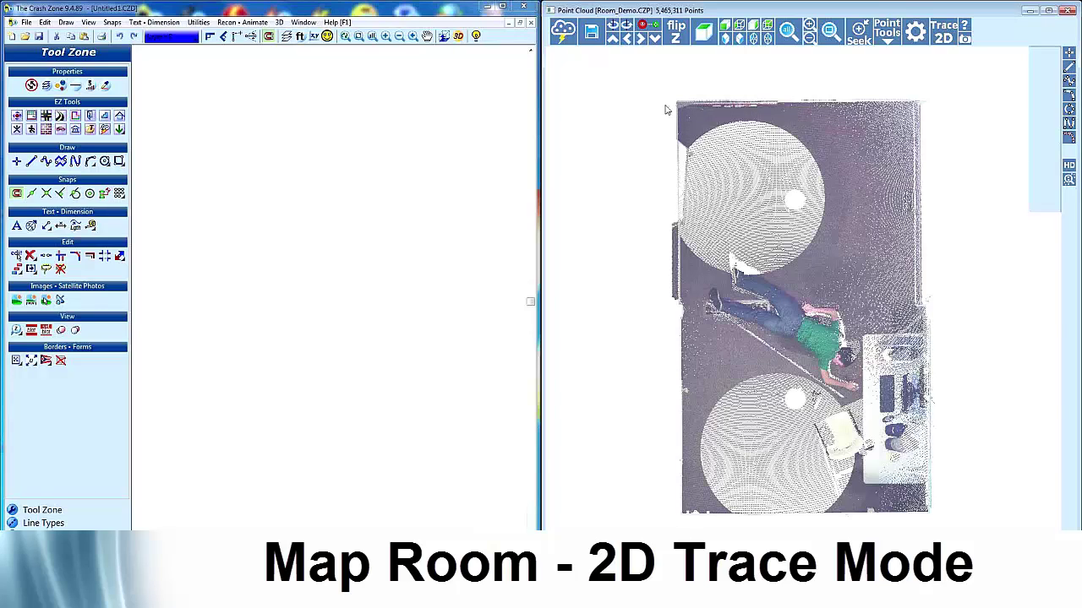
- Turn on Trace 2D and trace the room's four walls as a closed continuous line through the corners of the cloud
click(943, 34)
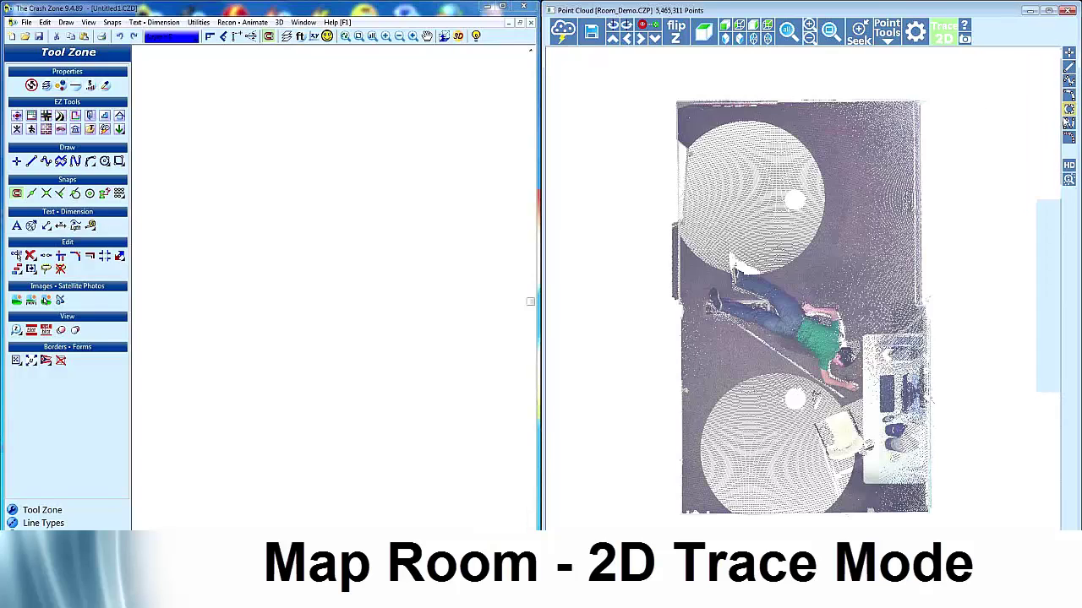
click(1069, 82)
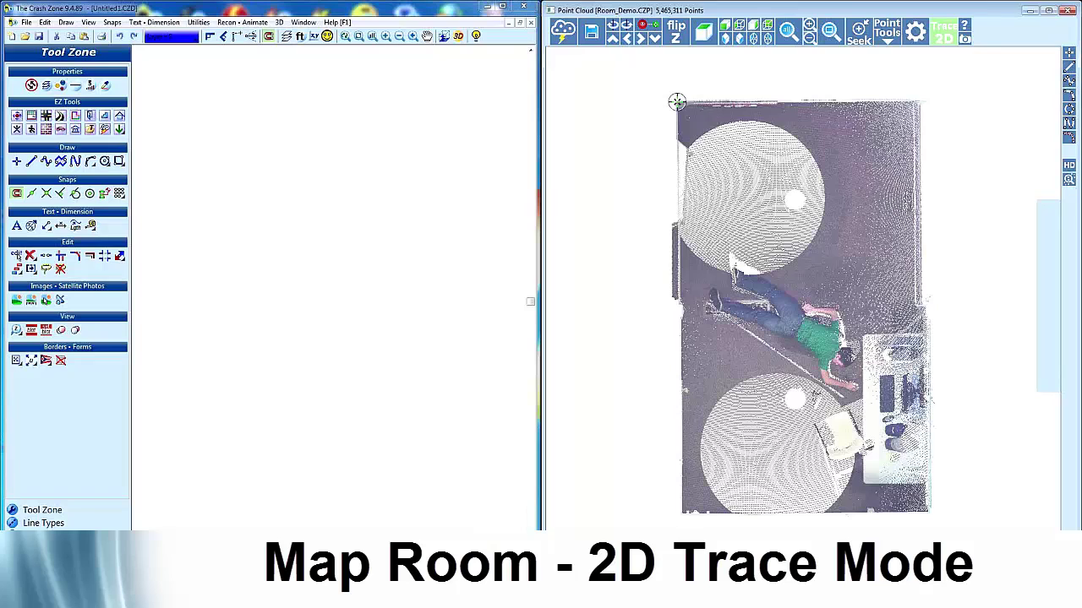
click(676, 101)
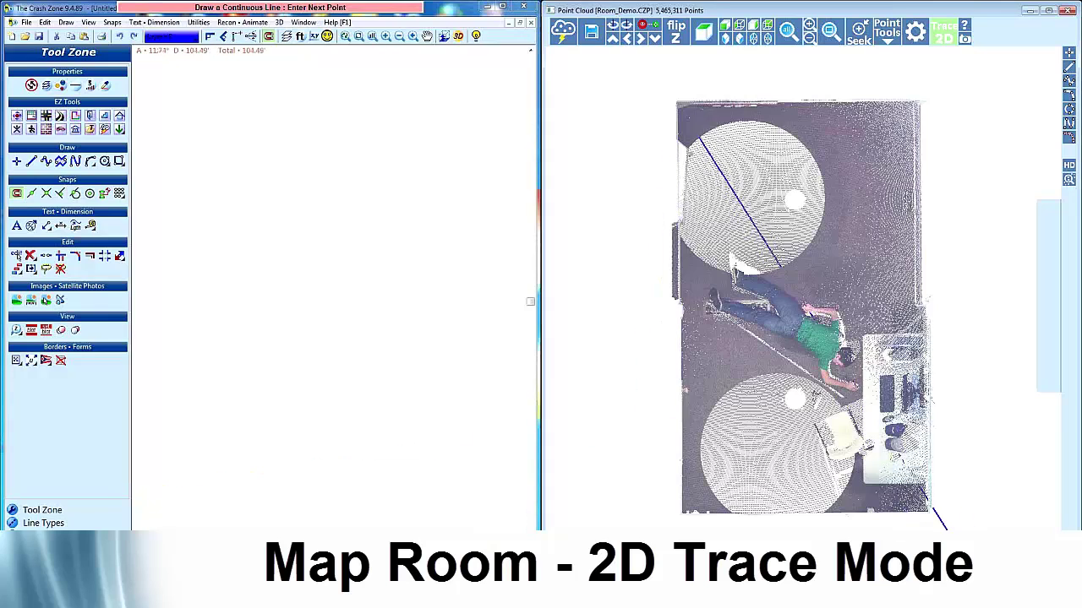
click(680, 514)
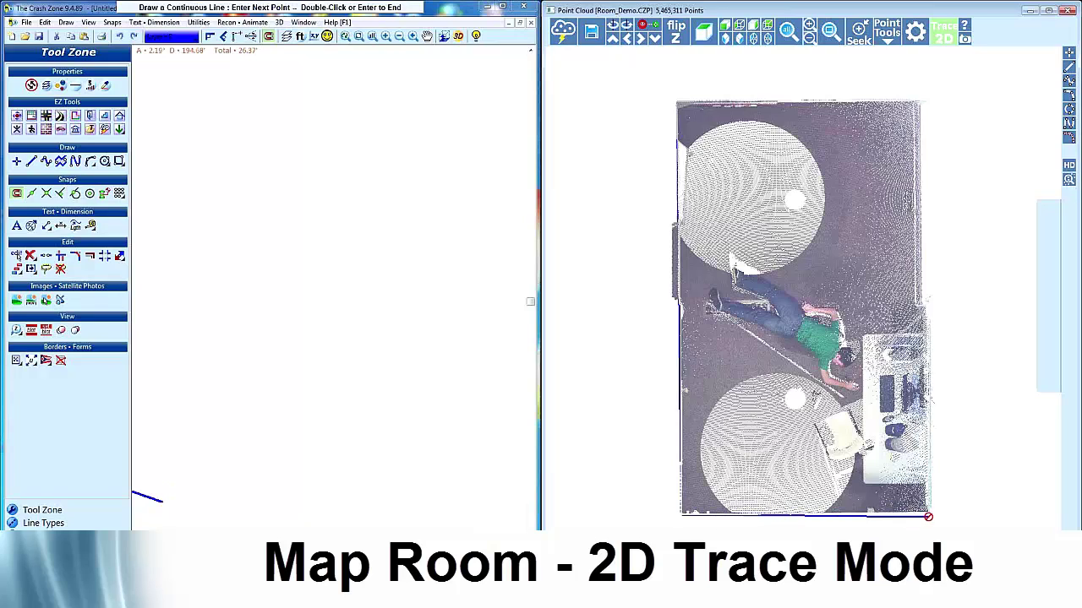
click(929, 513)
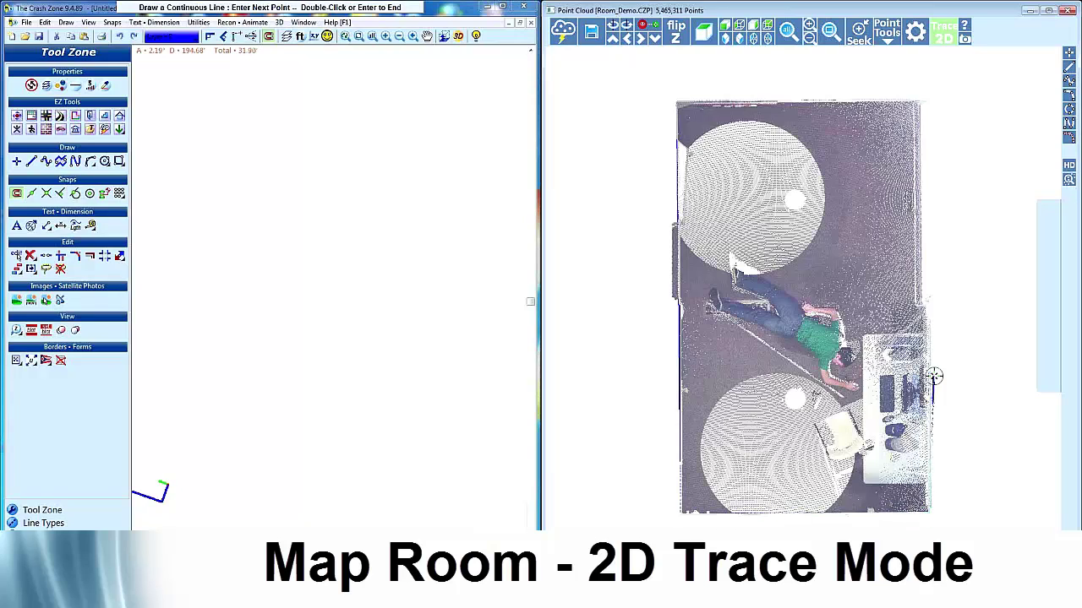
click(926, 101)
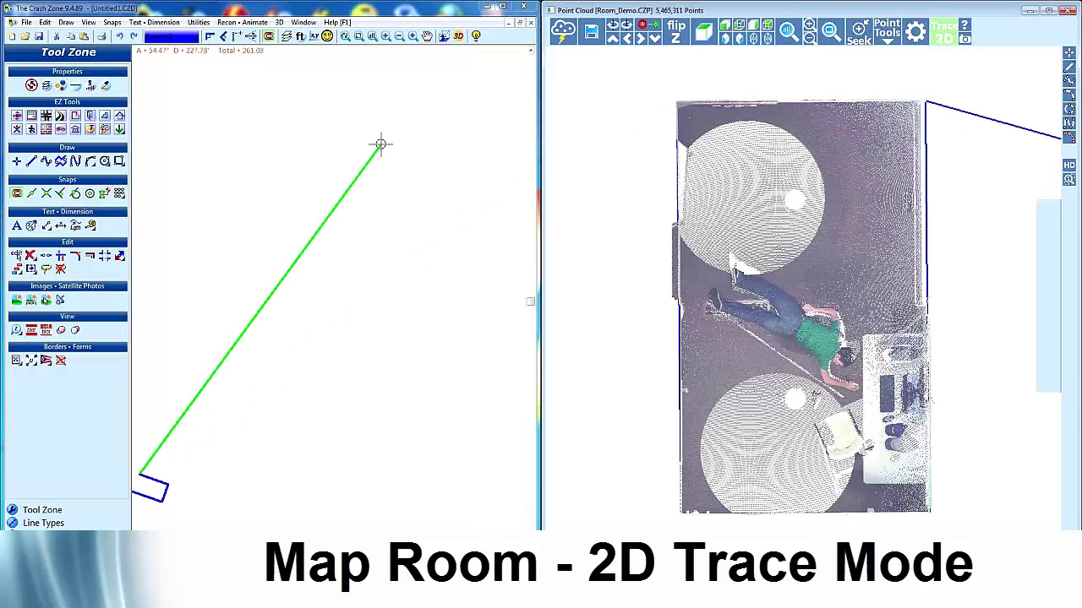
click(373, 36)
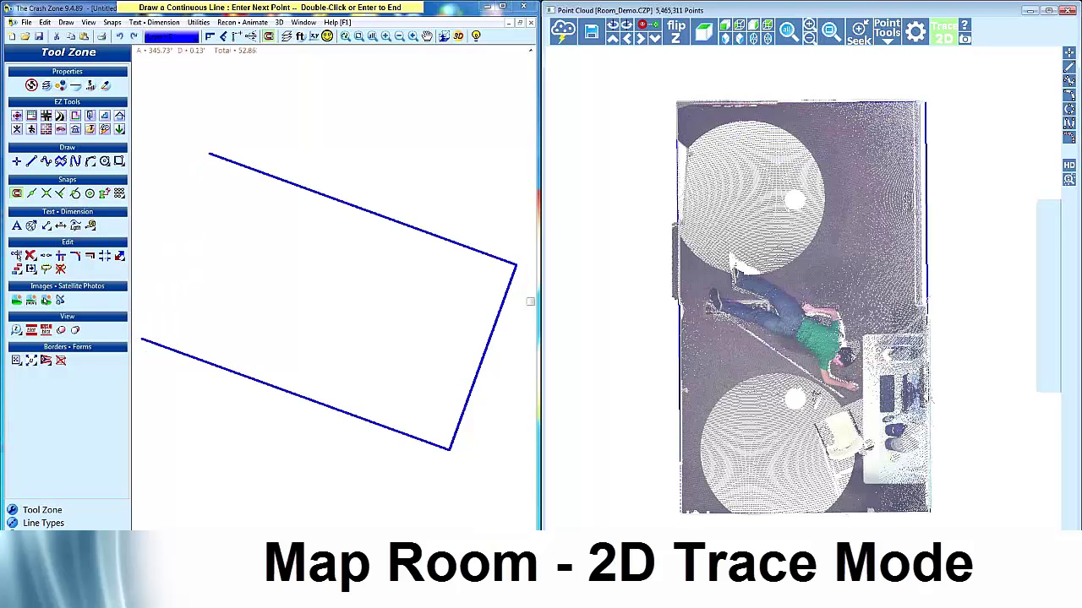
click(142, 339)
key(Return)
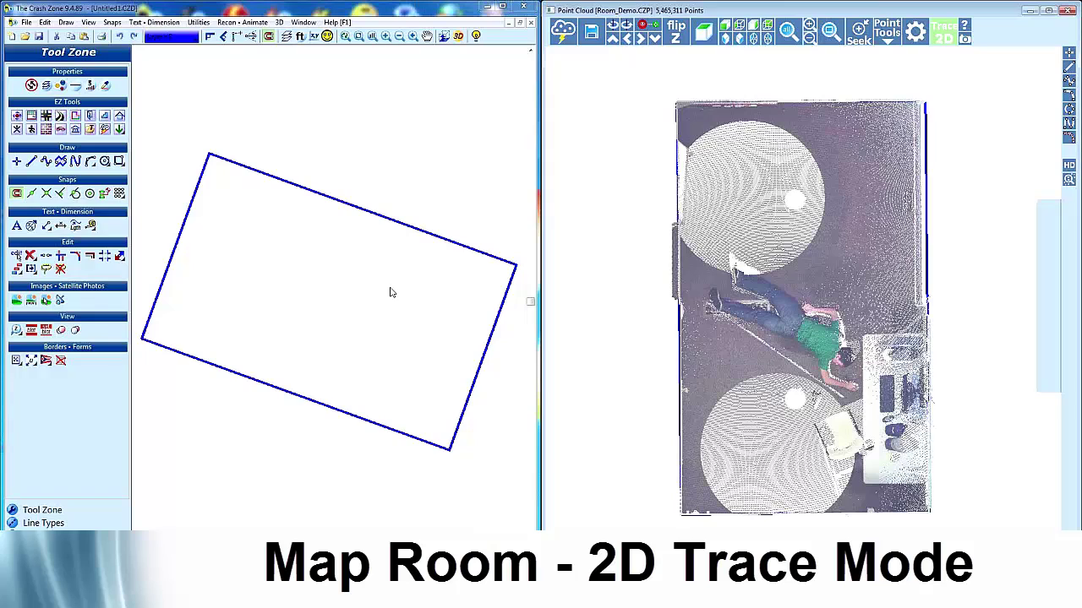
- Inspect the traced outline in 3D and place a point at each bottom corner of the closed door
click(724, 40)
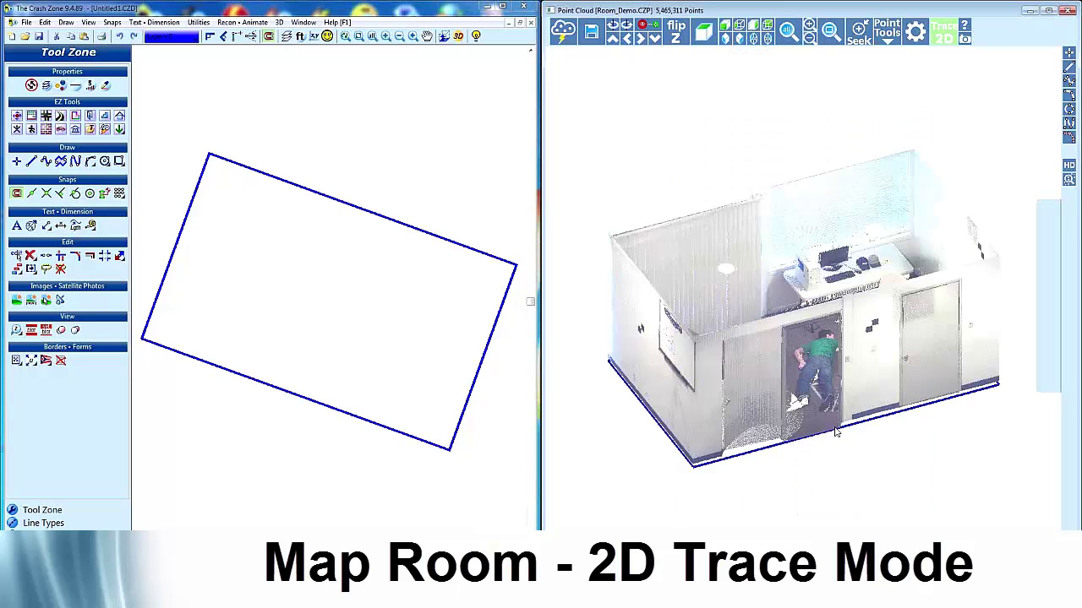
drag(983, 387, 794, 109)
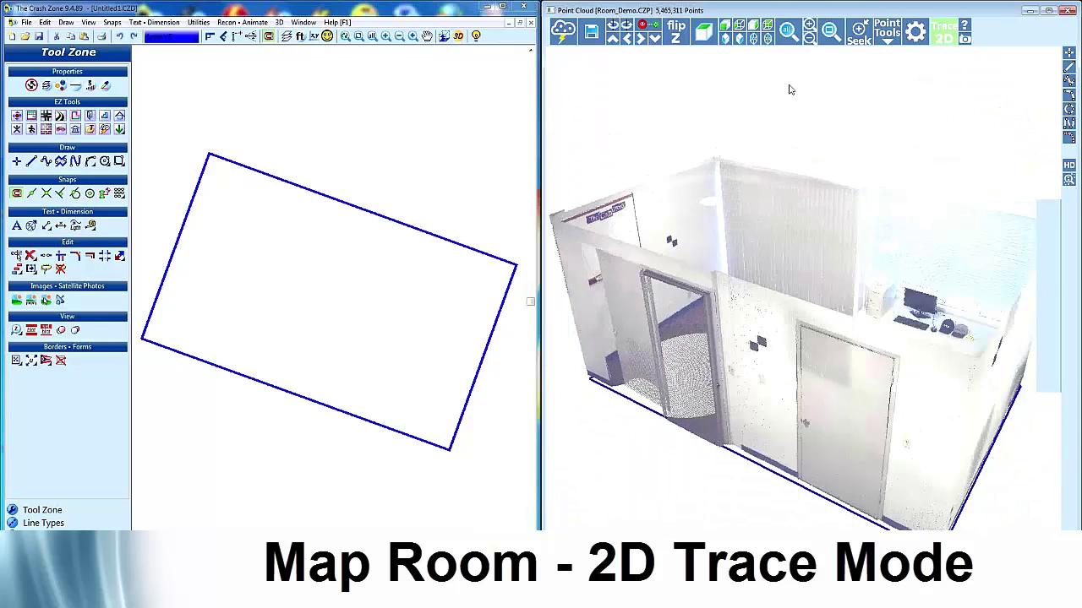
click(705, 32)
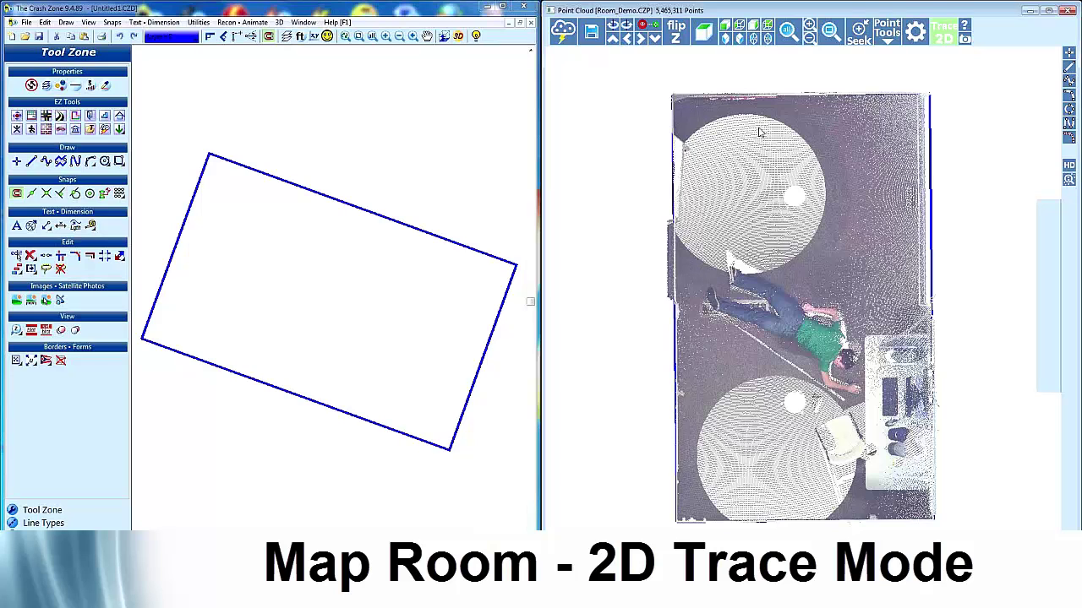
click(726, 41)
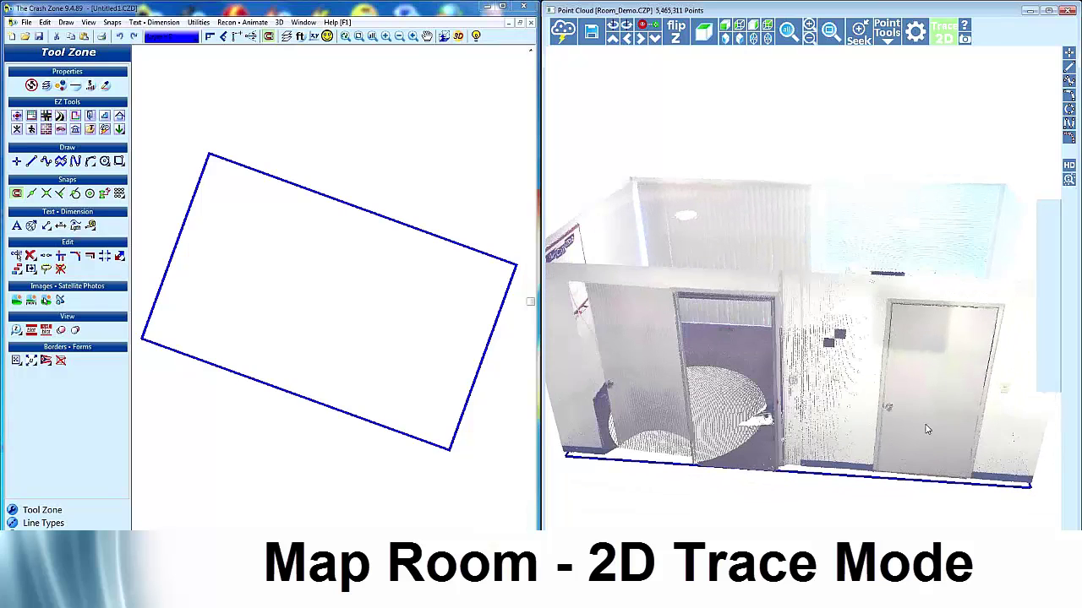
click(1069, 52)
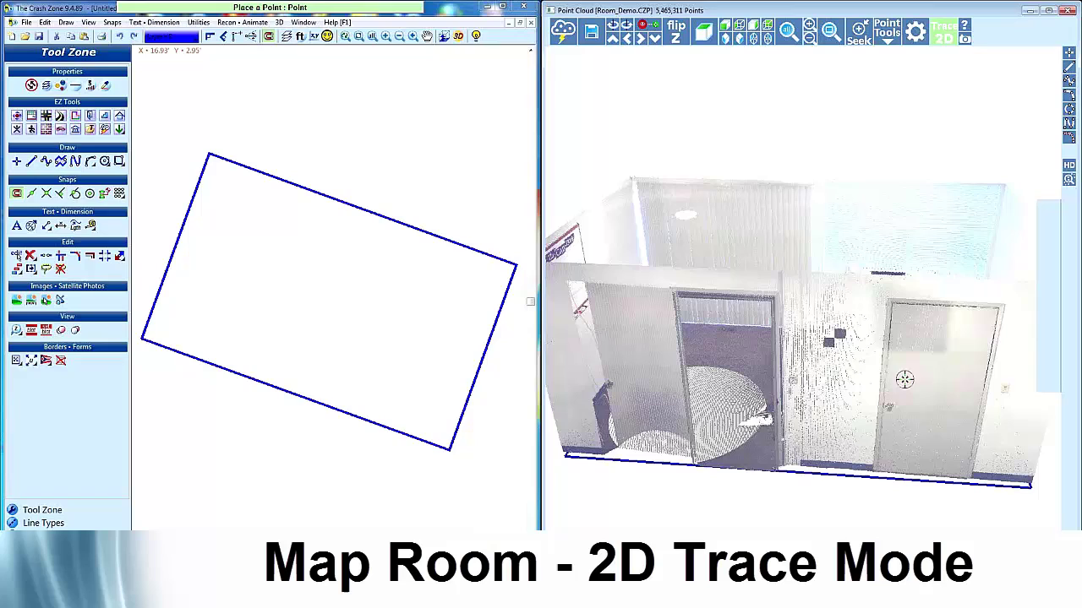
click(876, 470)
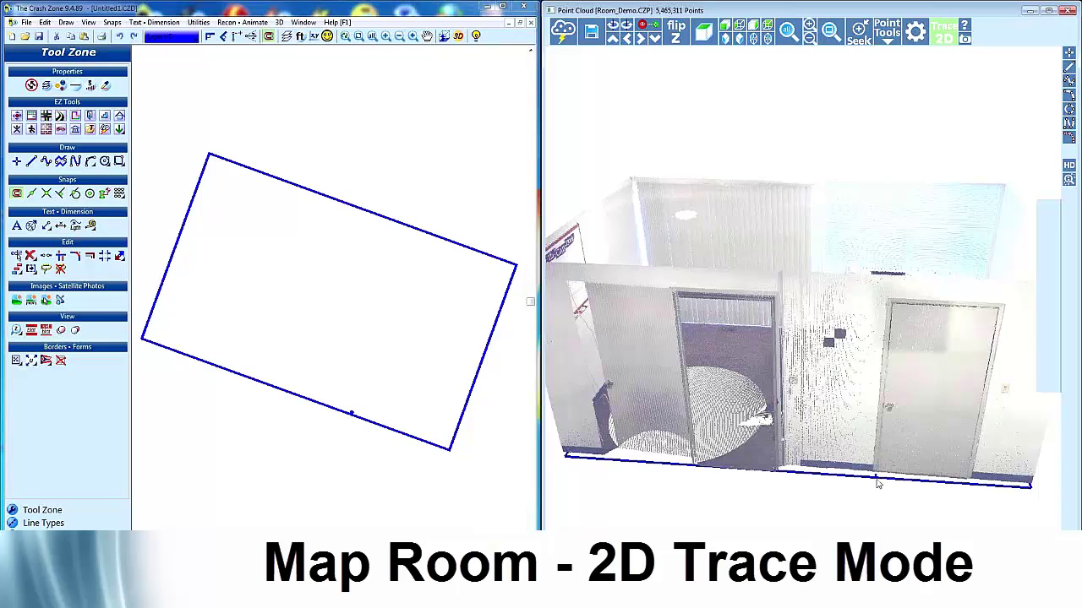
click(1068, 53)
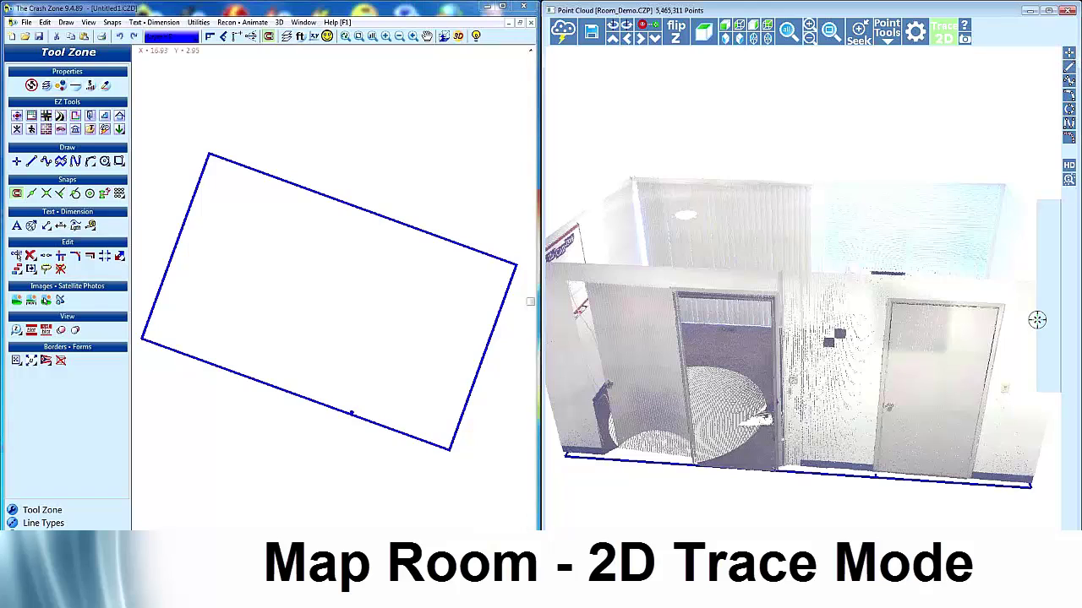
click(970, 483)
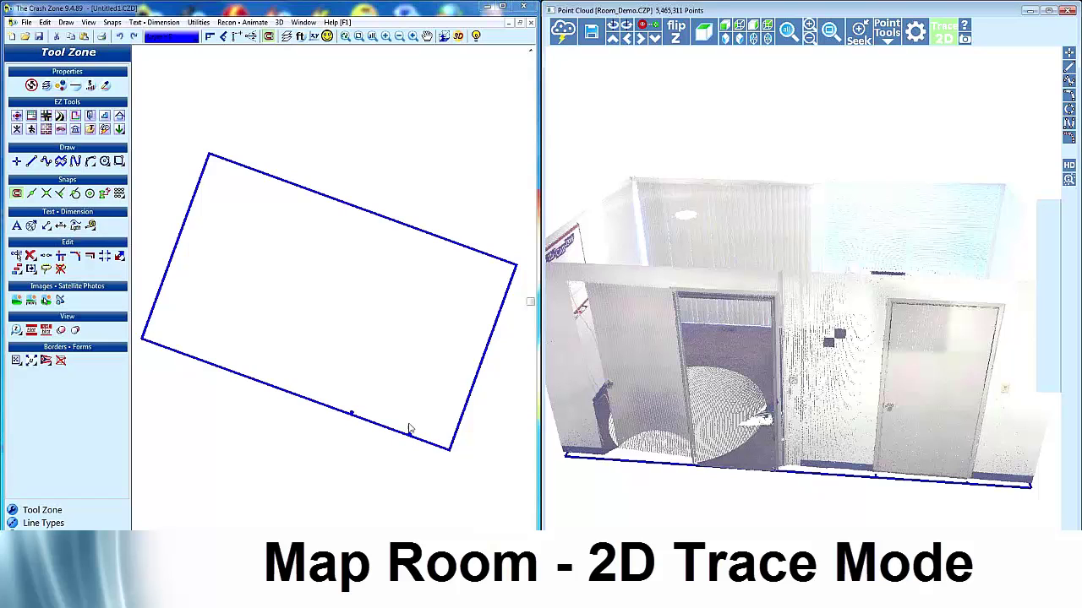
- Return the point cloud to the top view, zoomed in around the body and desk, and open the Mag View window
click(703, 33)
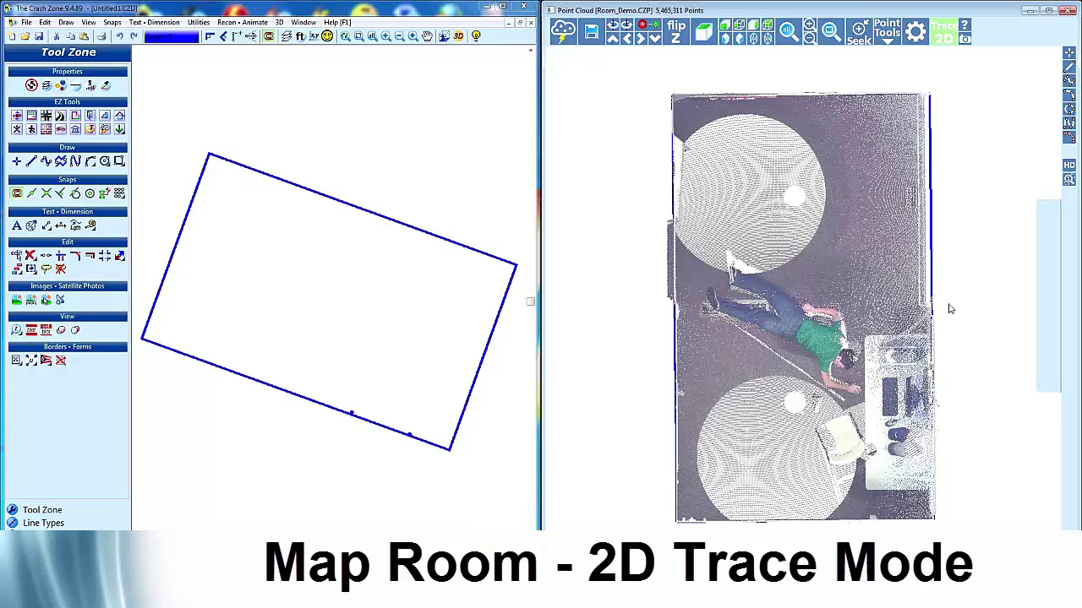
scroll(955, 446, up, 3)
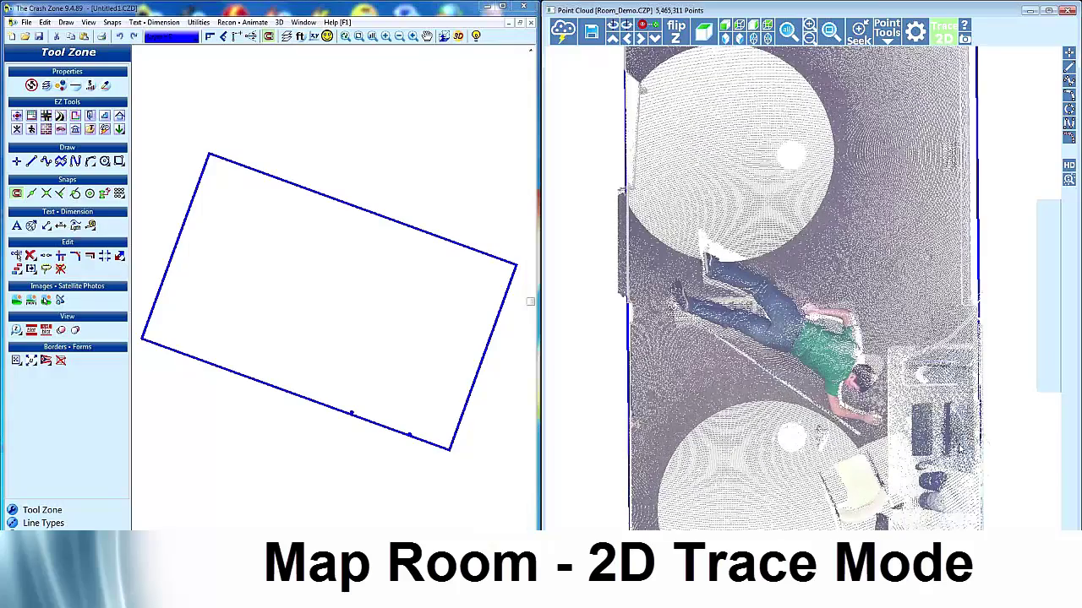
scroll(928, 433, up, 3)
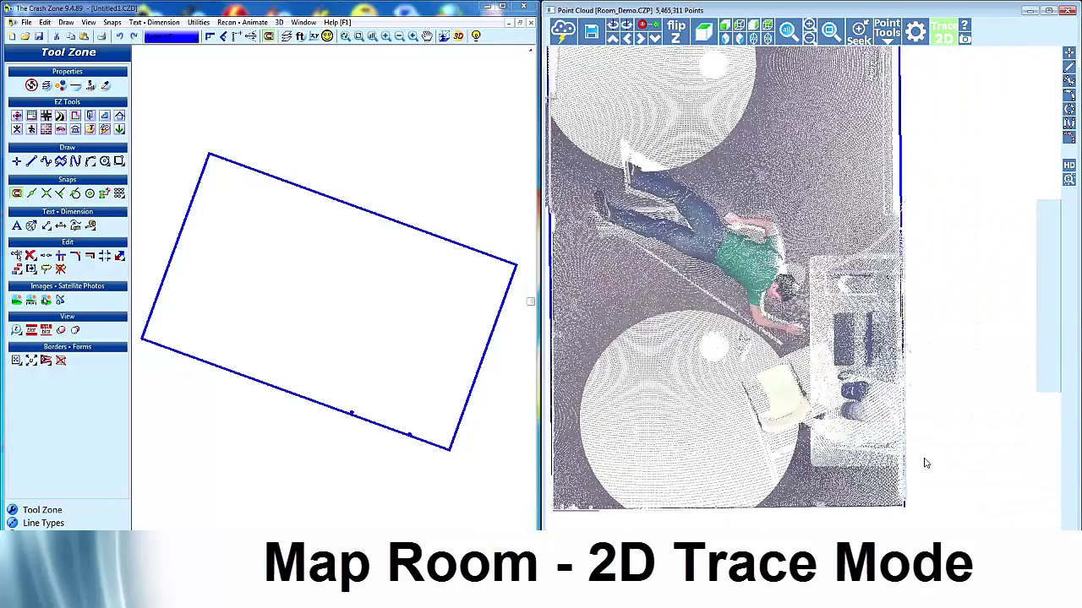
scroll(907, 451, down, 1)
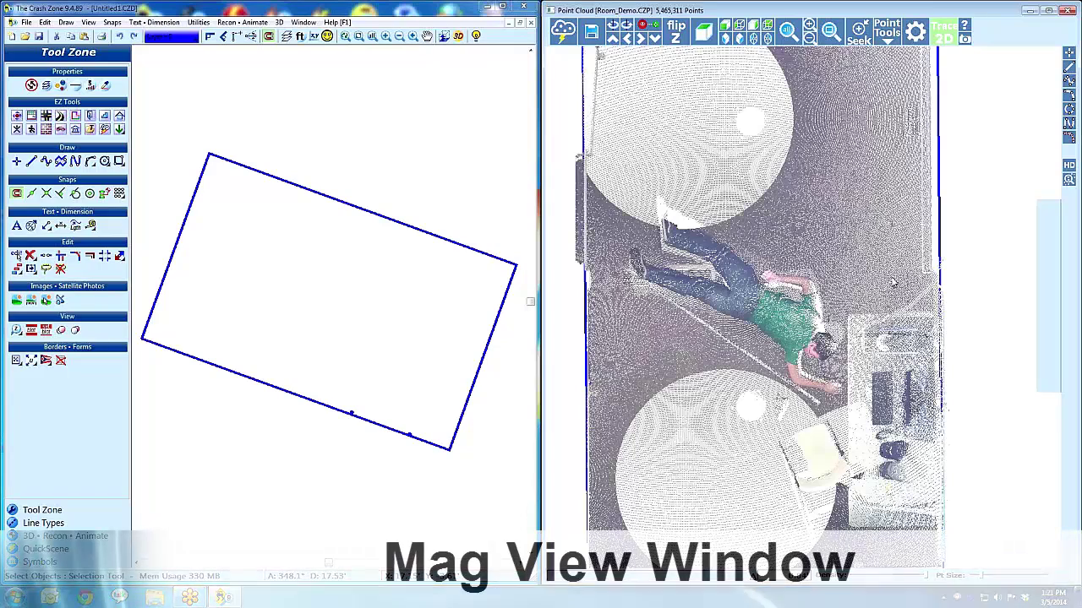
click(1069, 181)
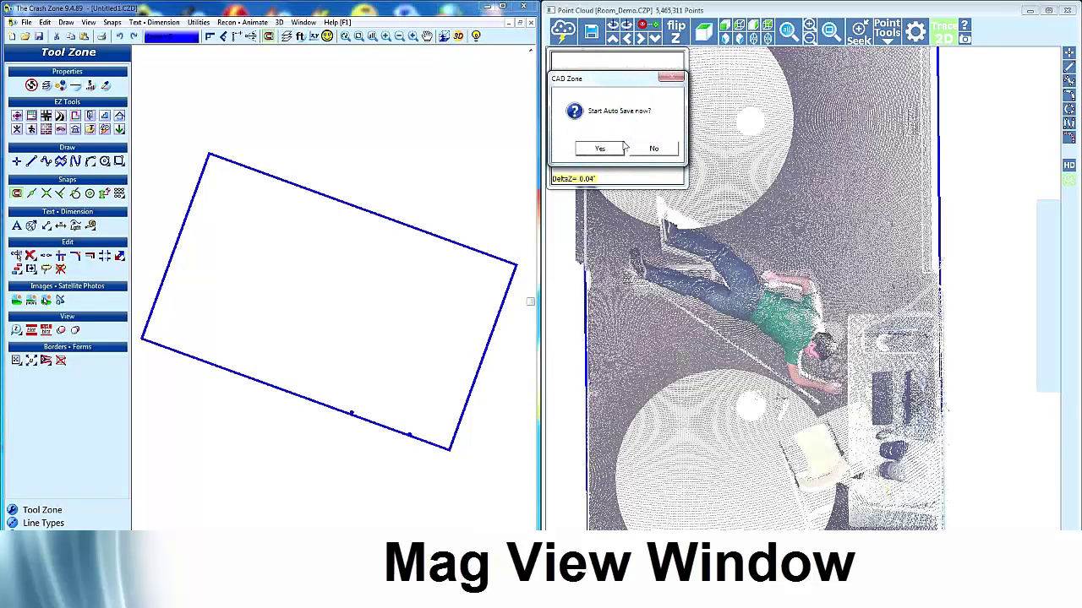
- Start Auto Save and save the drawing as Test in the Diagrams folder
click(610, 149)
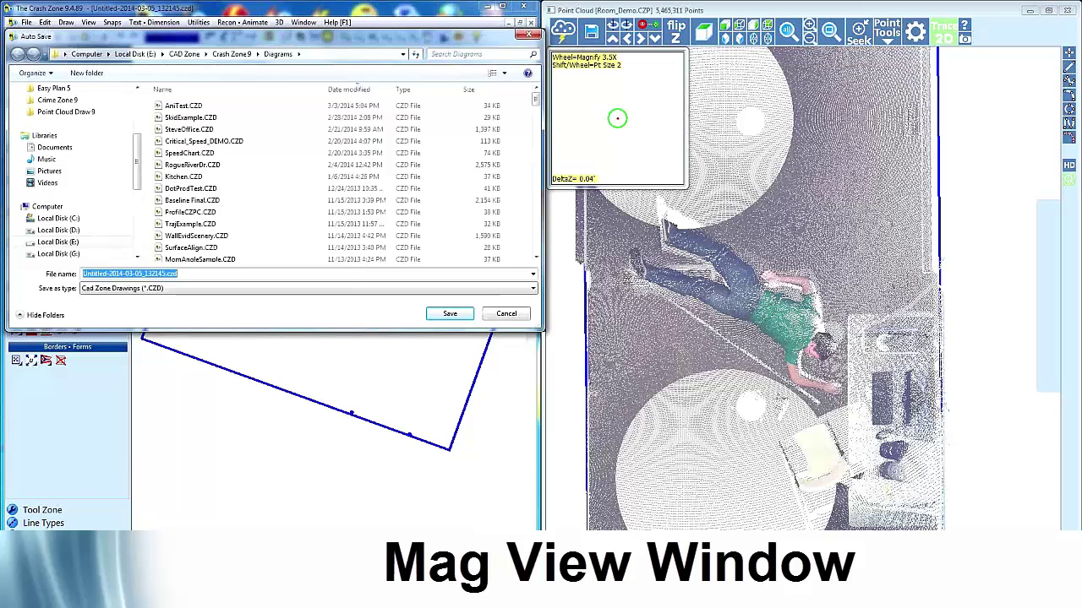
text(Test)
click(460, 313)
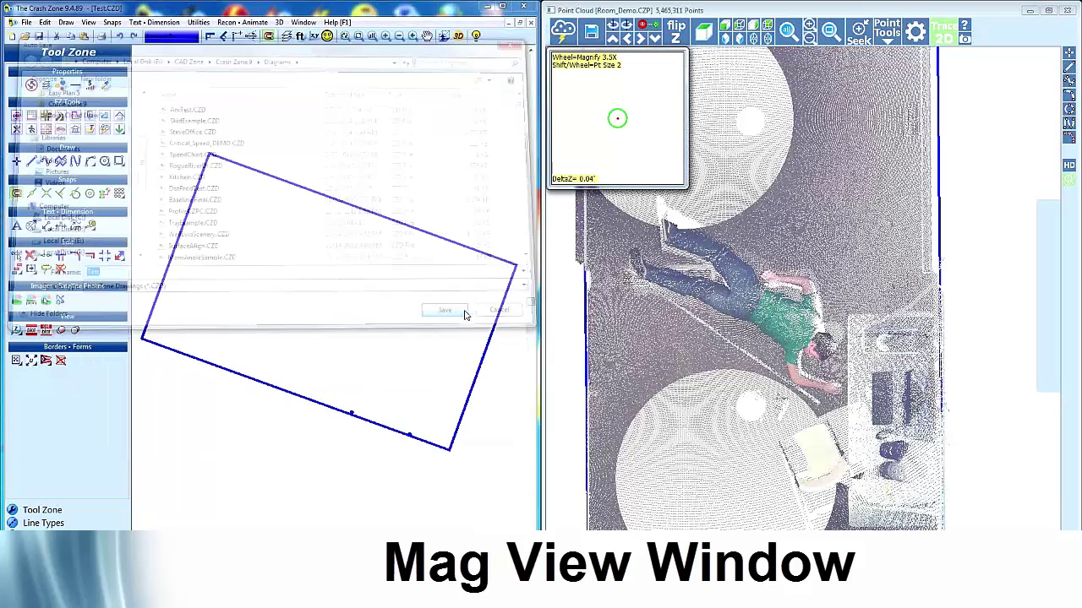
- Enlarge the Mag View window over the drawing area and use it to examine the body in the cloud up close
mouse_move(645, 162)
mouse_down()
mouse_move(391, 161)
mouse_move(433, 228)
mouse_move(515, 245)
mouse_up()
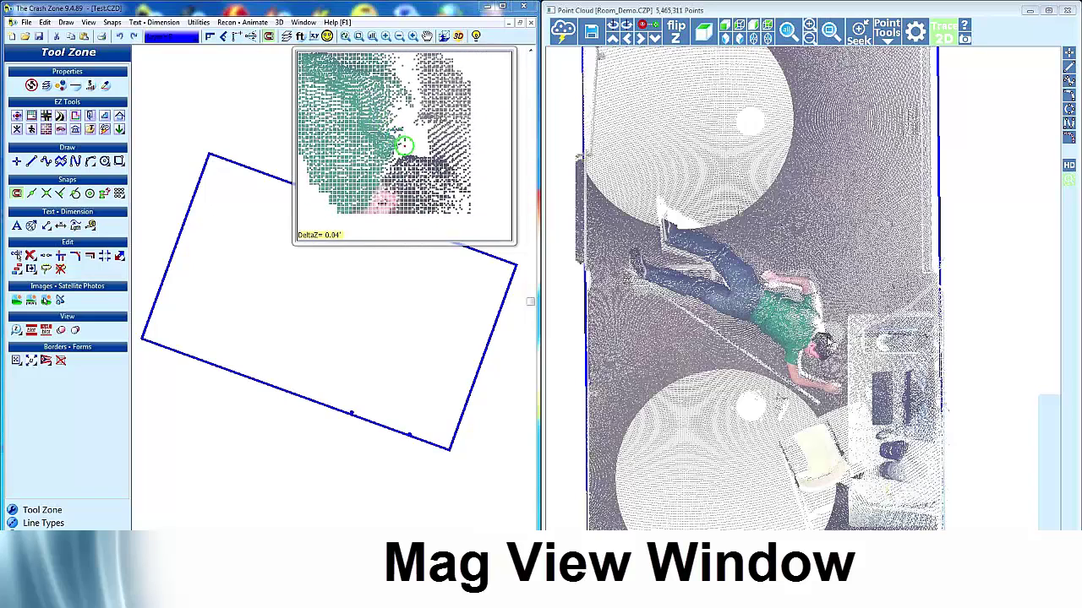
scroll(828, 348, up, 2)
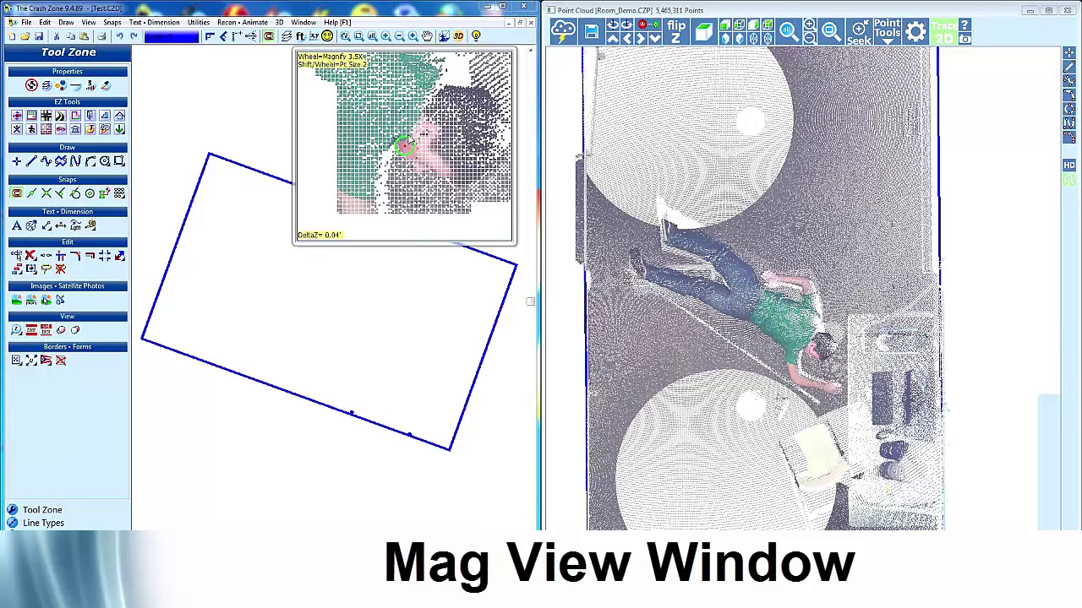
- Set the Mag View window's magnification to 4.0X and try out a point size of 4
scroll(424, 126, up, 3)
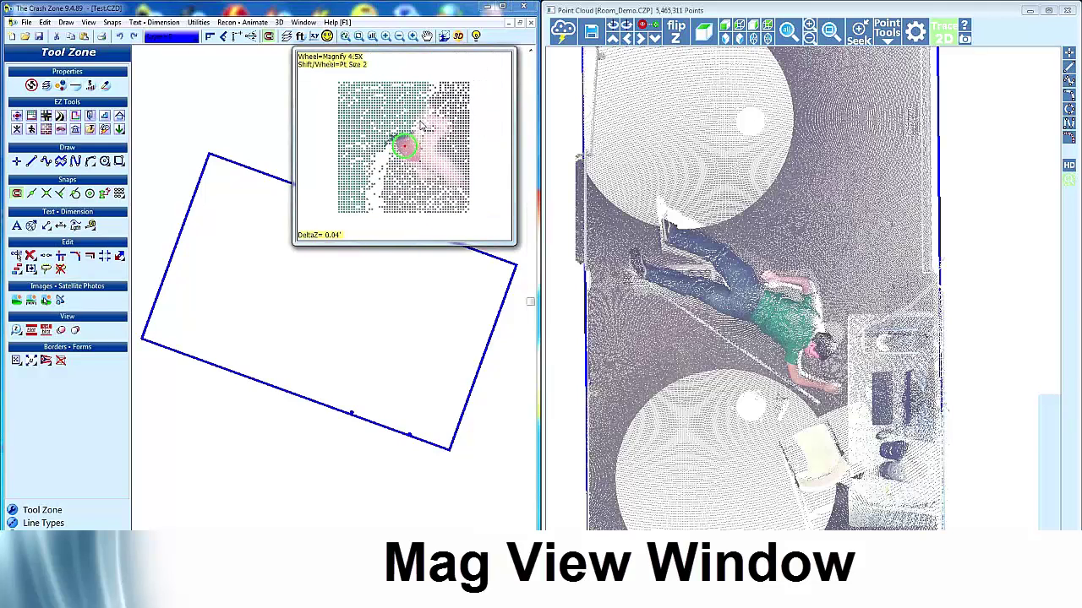
scroll(424, 127, down, 1)
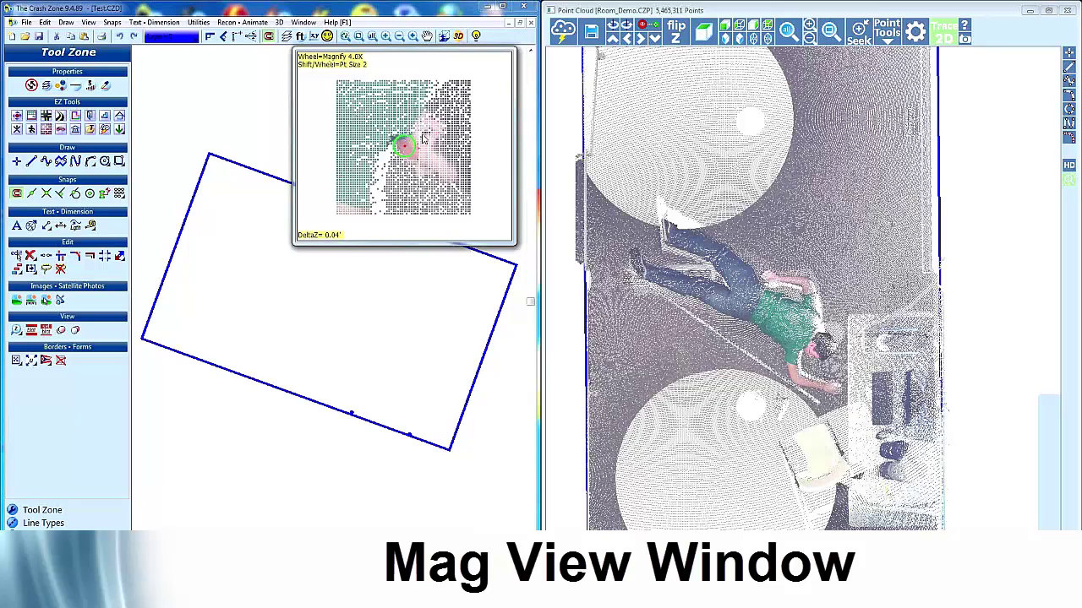
shift+scroll(424, 135, up, 2)
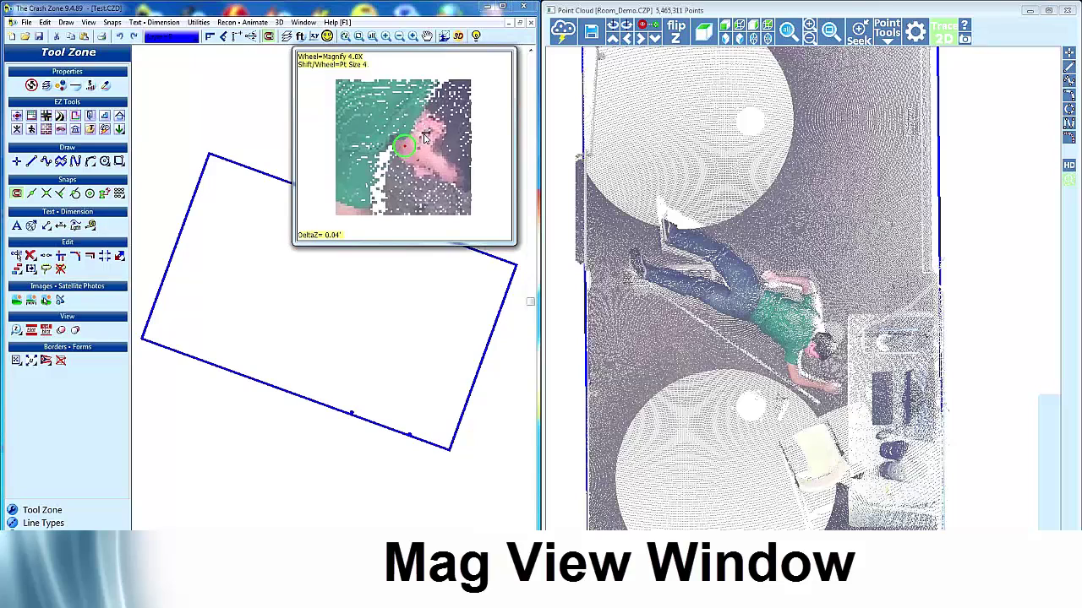
shift+scroll(425, 138, down, 2)
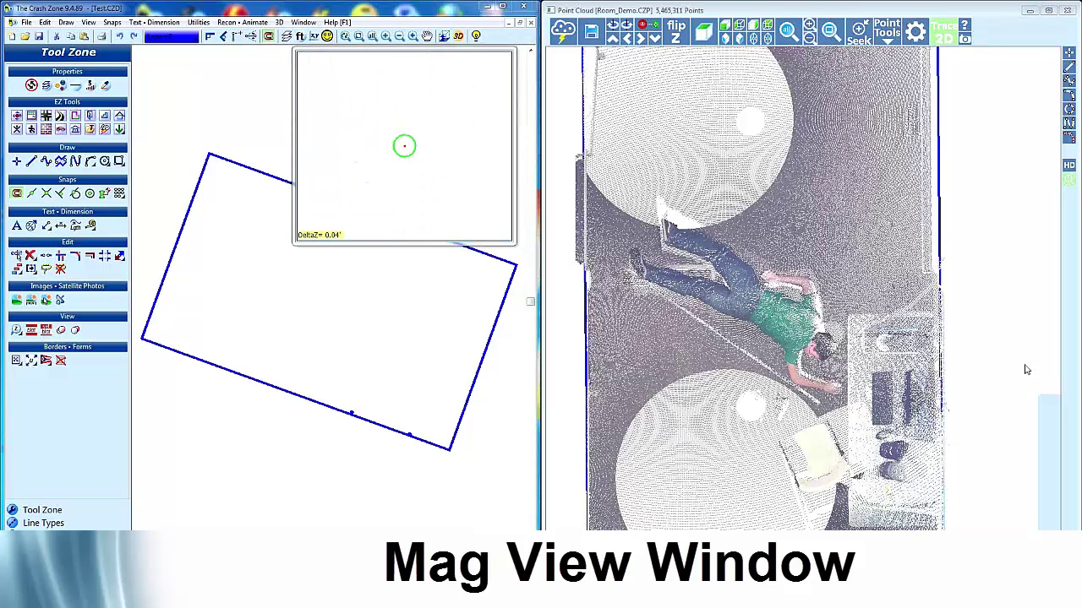
- Trace the three exposed edges of the desk in the point cloud as a continuous line, starting and ending near the wall
click(1069, 82)
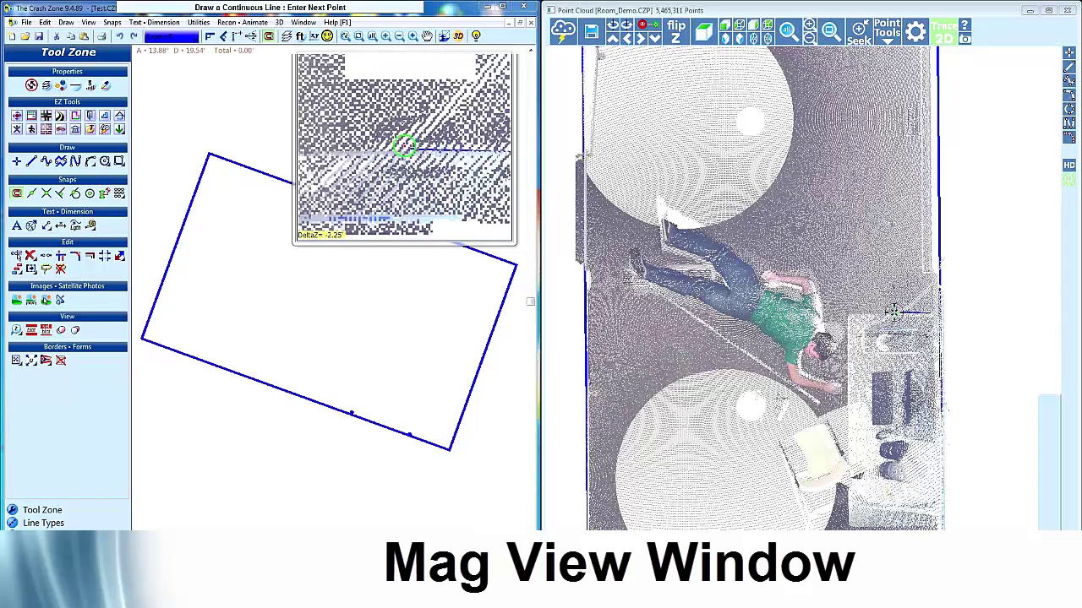
click(848, 315)
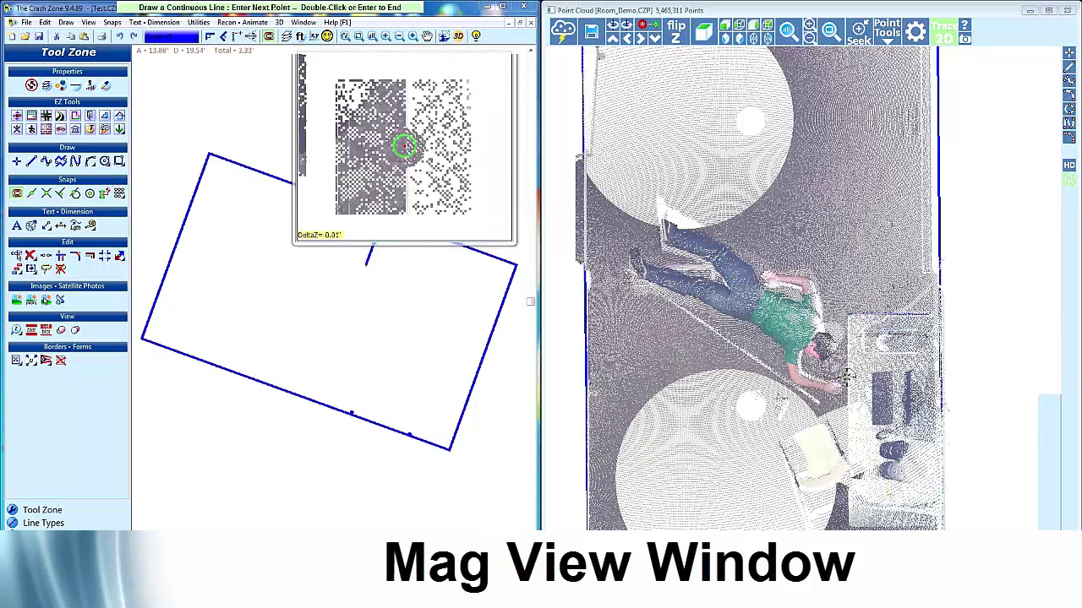
click(852, 523)
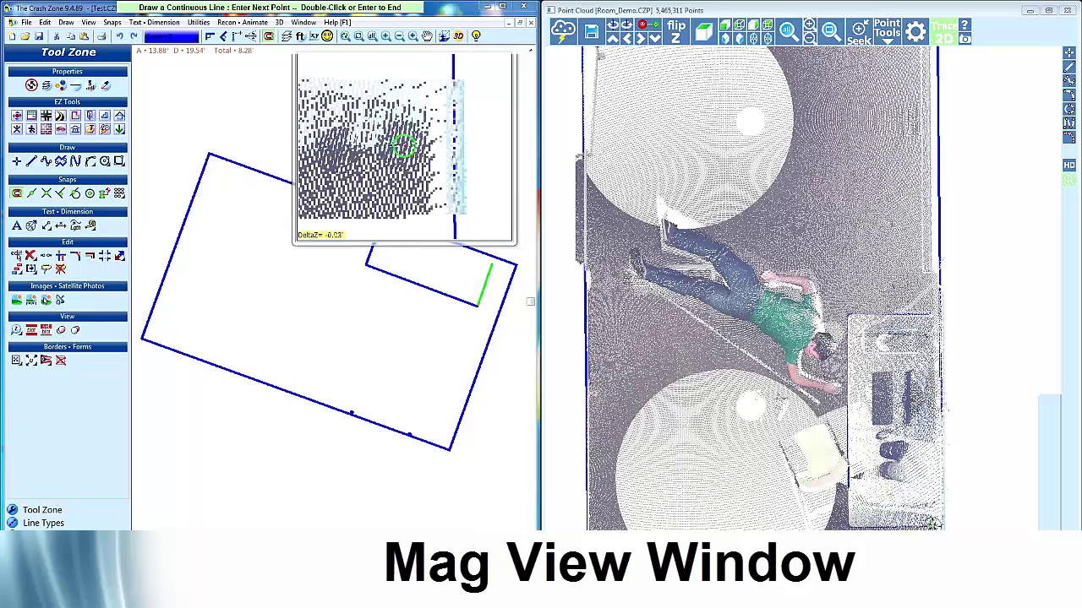
click(934, 525)
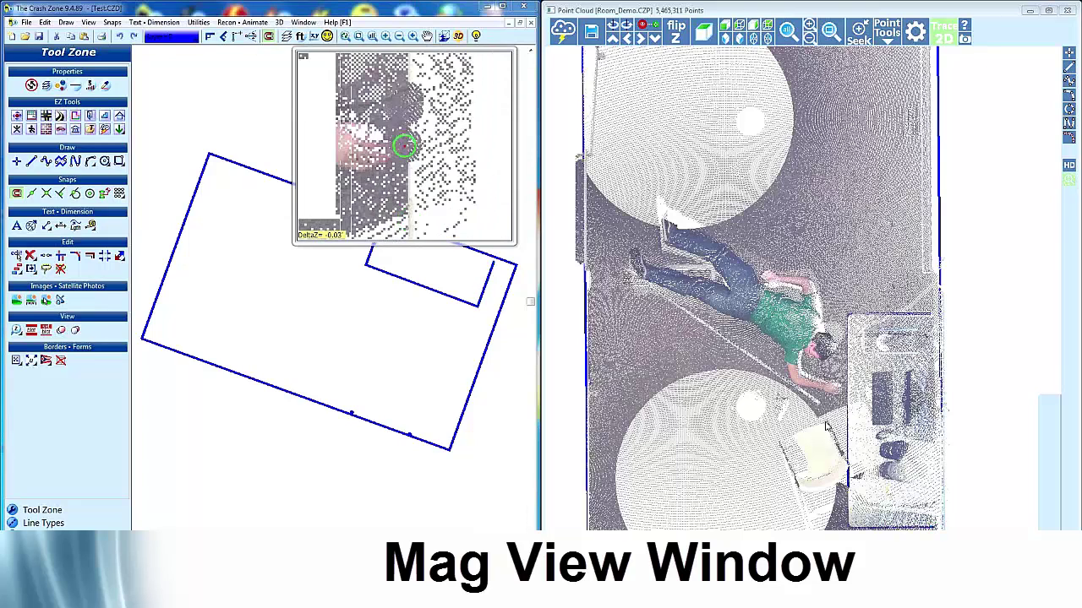
- Trace the four-sided outline of the chair beside the desk with a continuous line
click(779, 433)
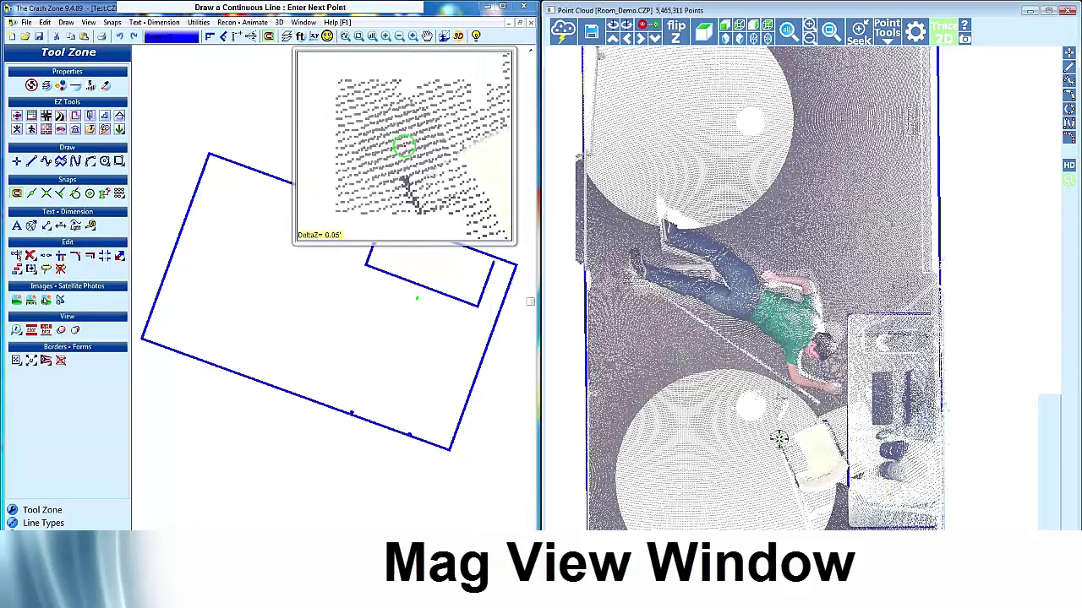
click(797, 495)
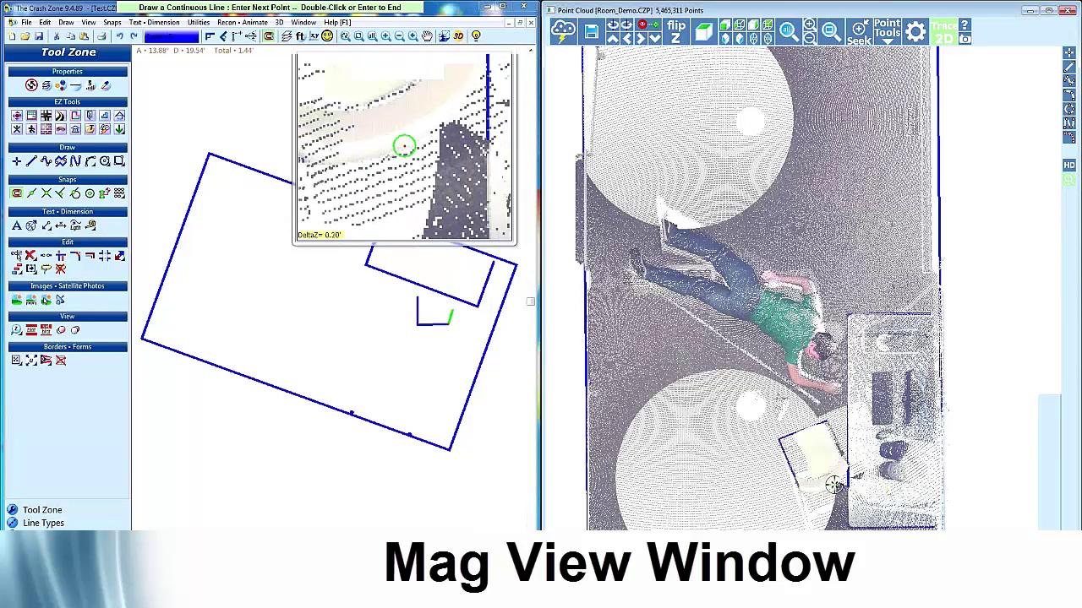
double_click(833, 427)
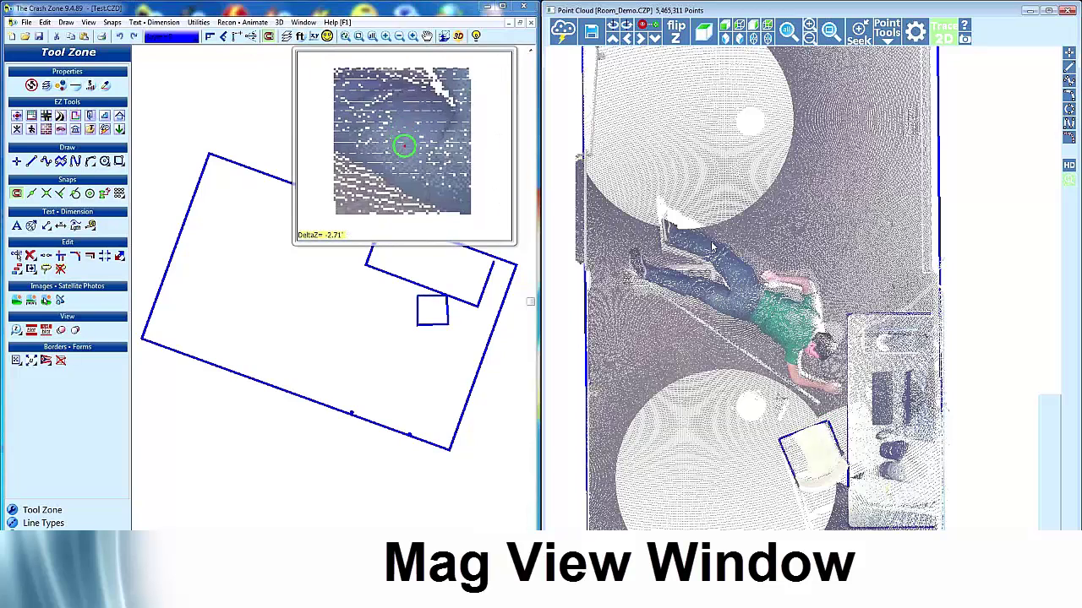
- Close the Mag View window and trace a continuous line from the body's head through the torso, hip and knee to the upper foot
click(1069, 179)
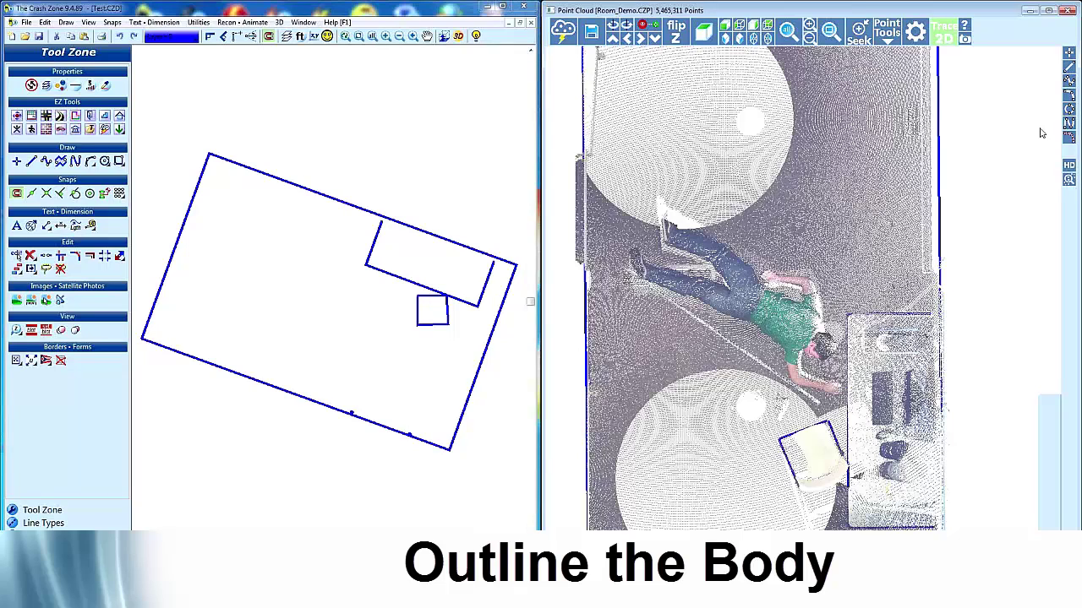
click(1070, 82)
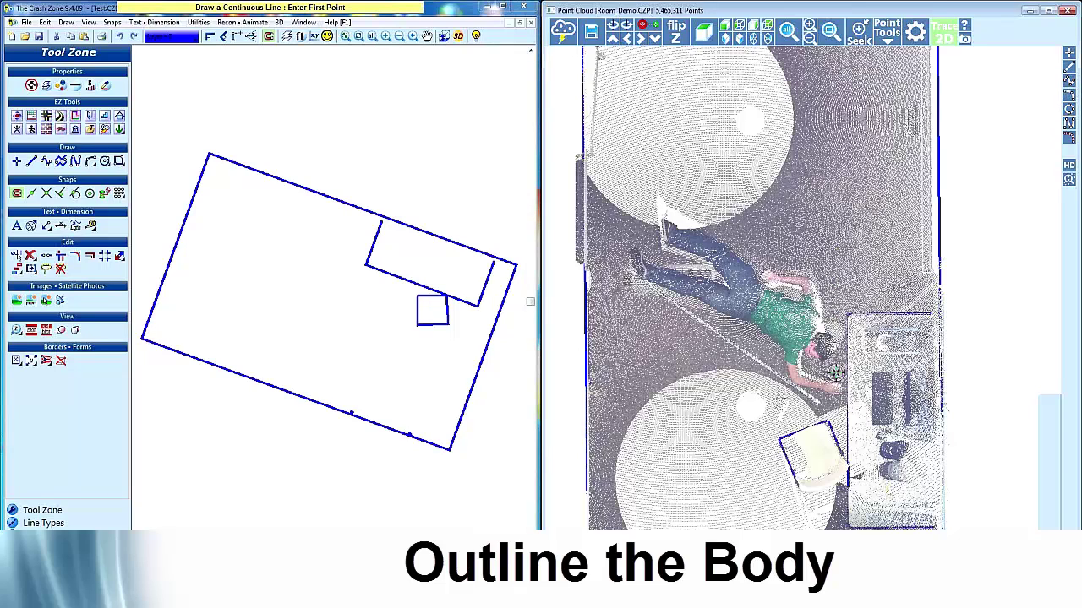
click(829, 350)
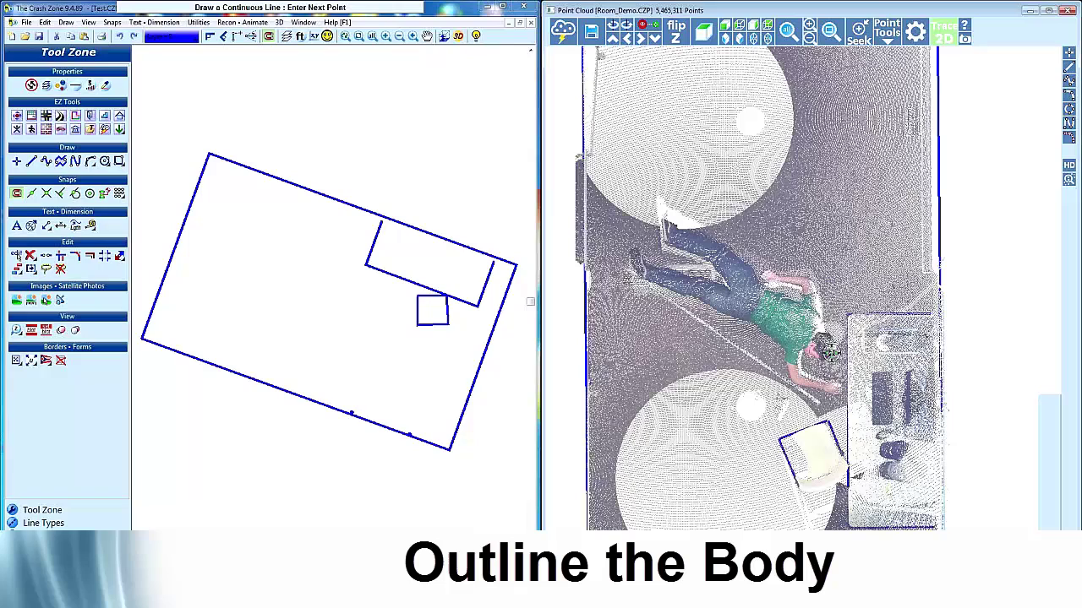
click(756, 304)
click(719, 255)
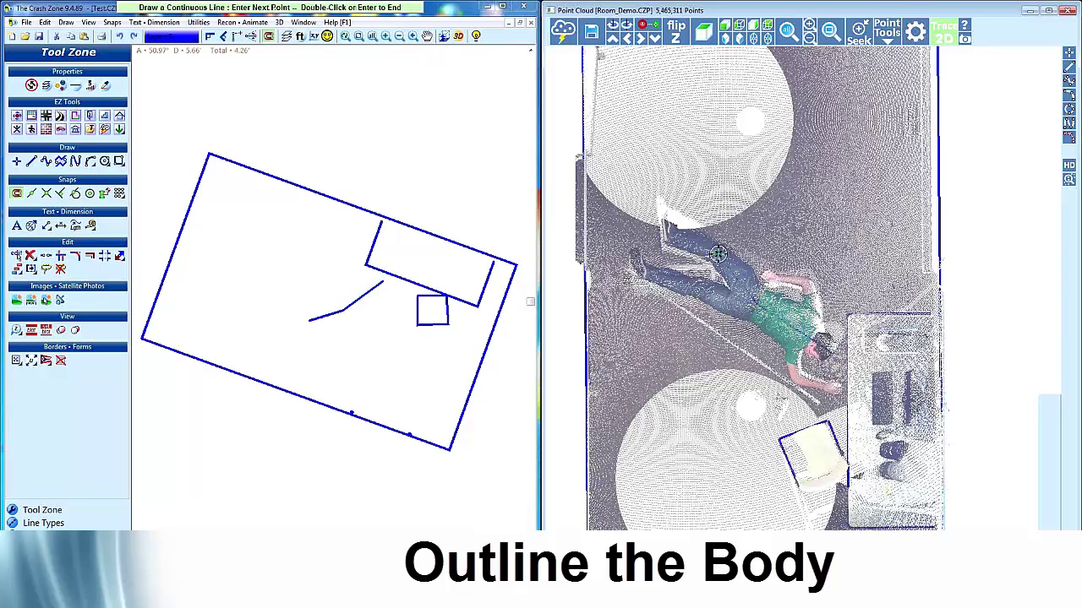
double_click(664, 223)
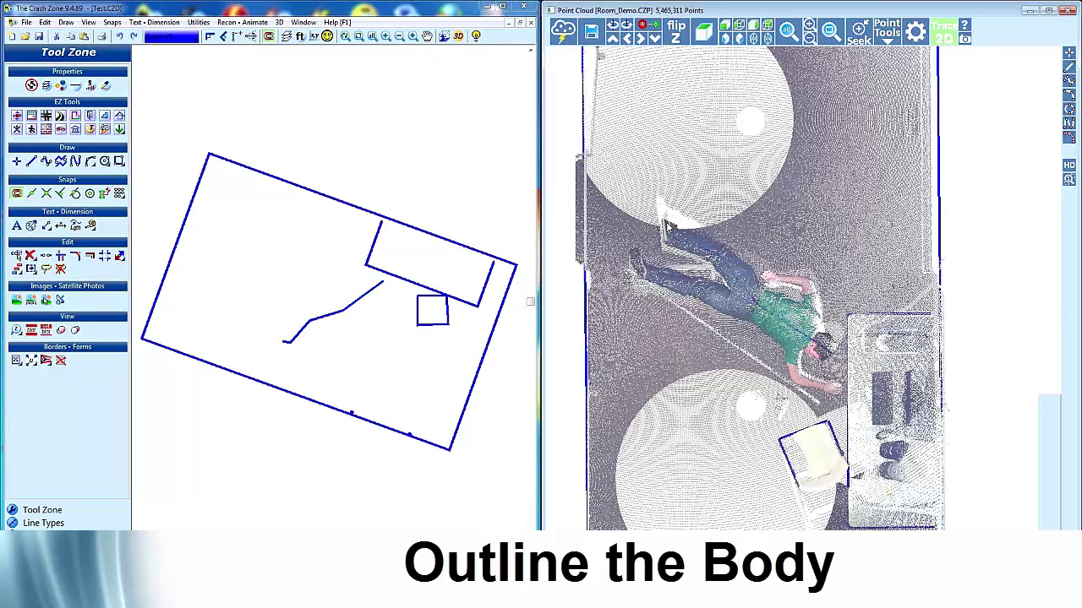
- Draw the other leg as a continuous line from the hip point in the drawing through the knee and ankle to the toes
right_click(342, 321)
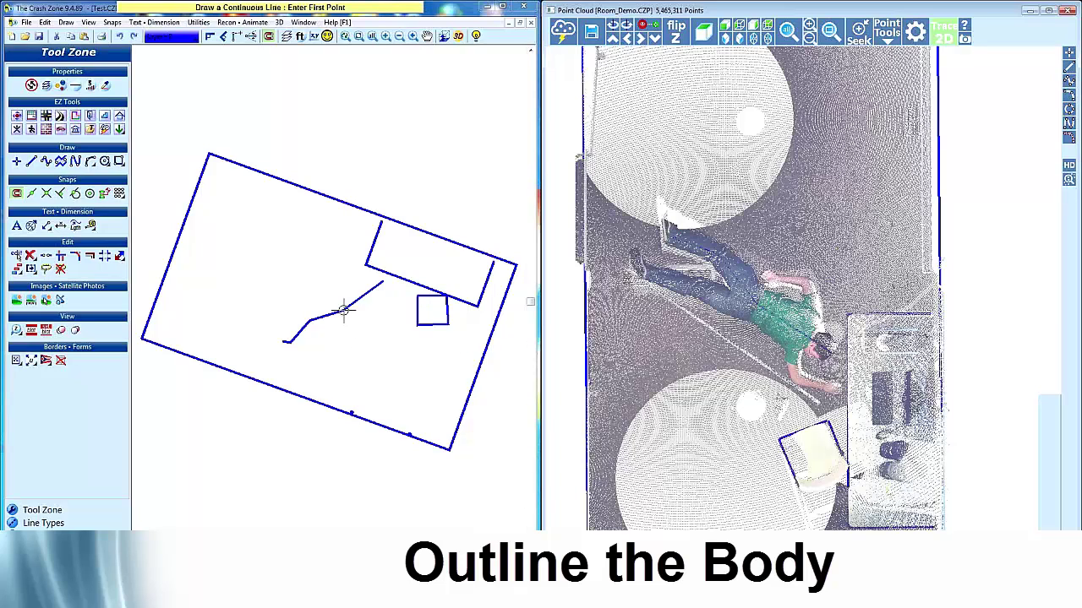
click(343, 311)
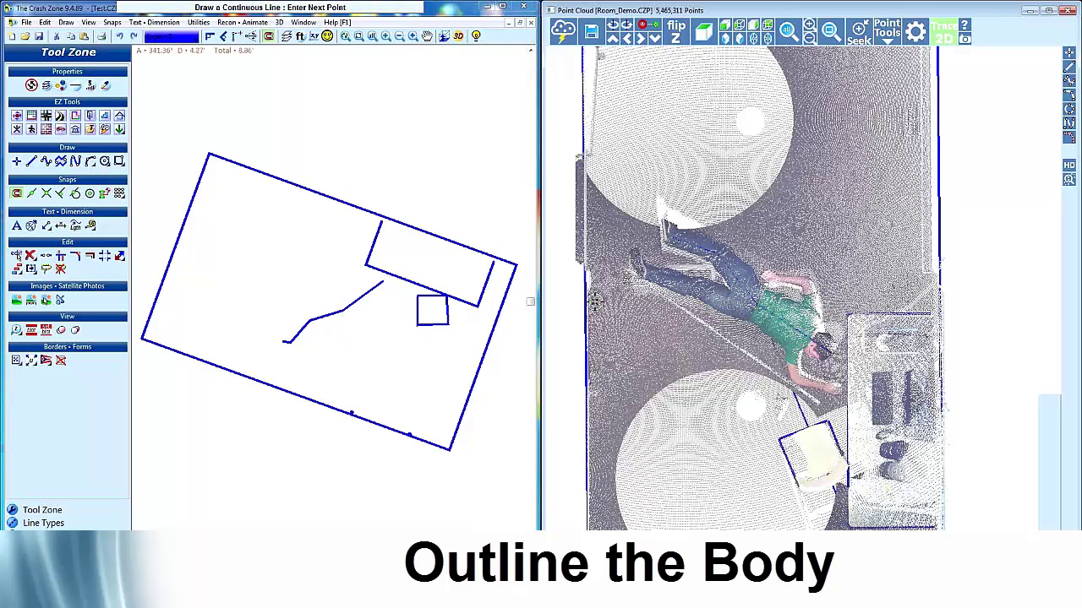
click(644, 272)
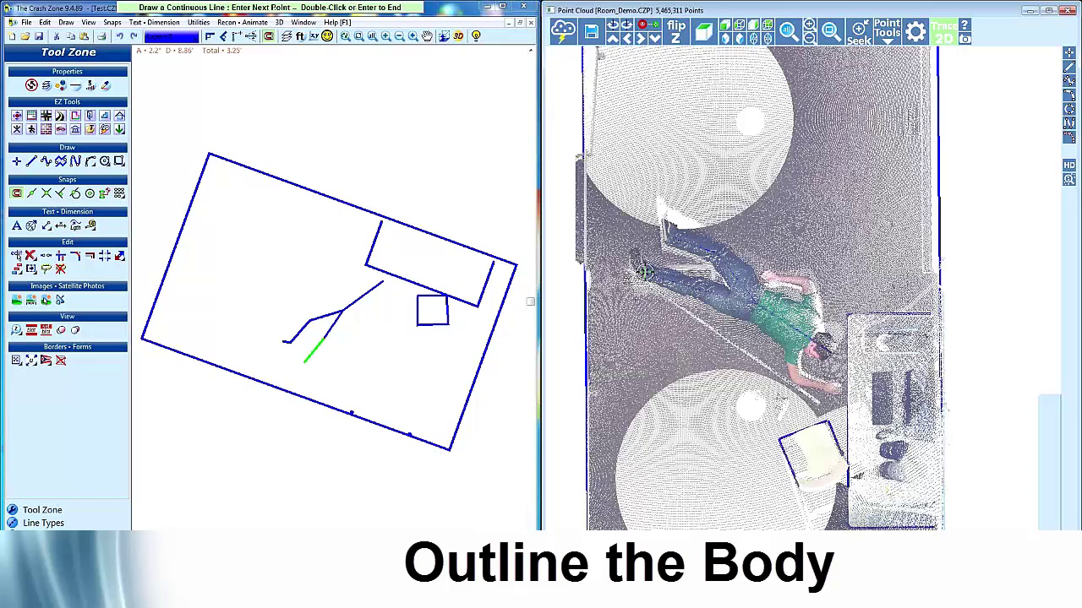
click(635, 262)
double_click(635, 258)
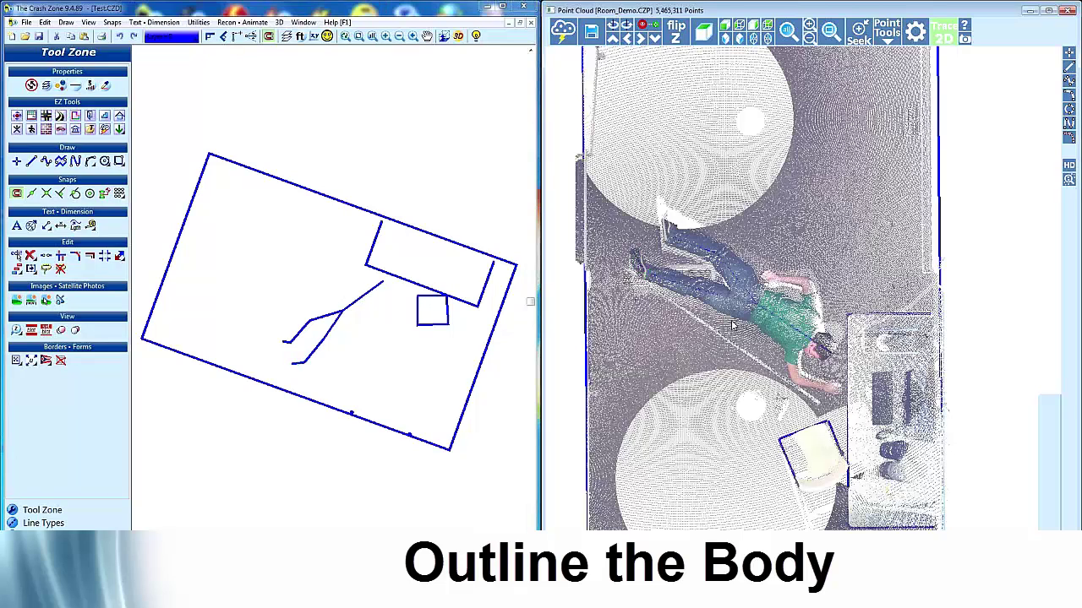
- Trace both arms as one continuous line from the upper hand through the elbows and shoulders to the hand near the desk
key(Return)
click(762, 273)
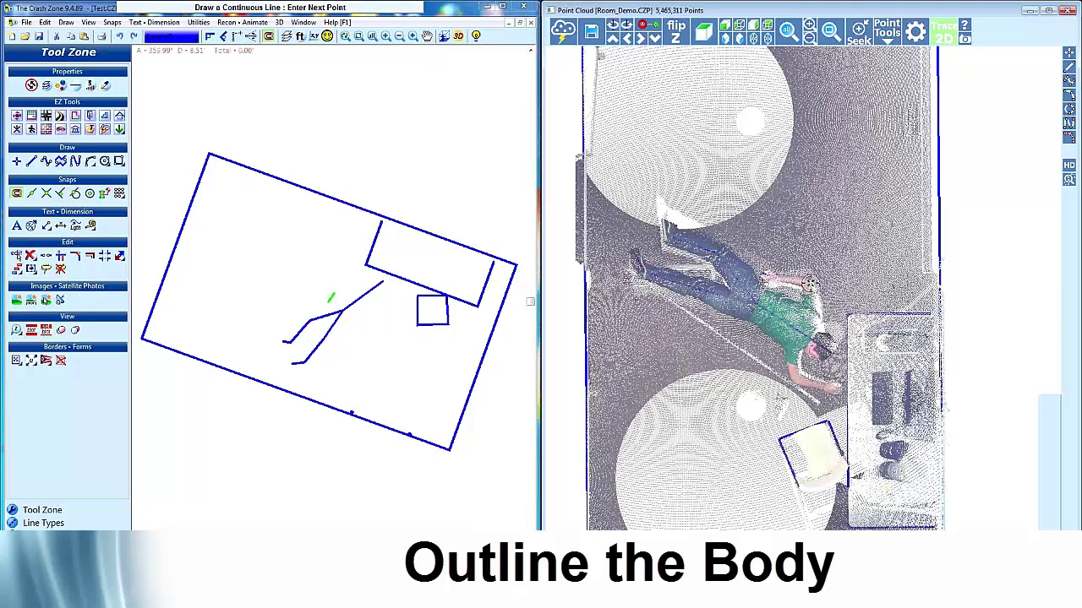
click(805, 283)
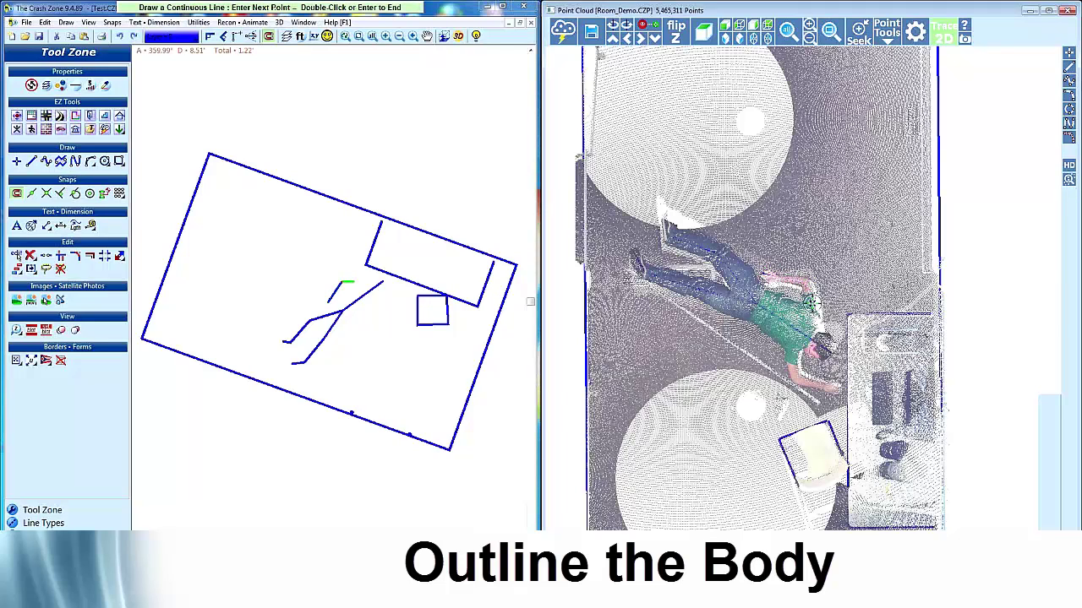
click(808, 312)
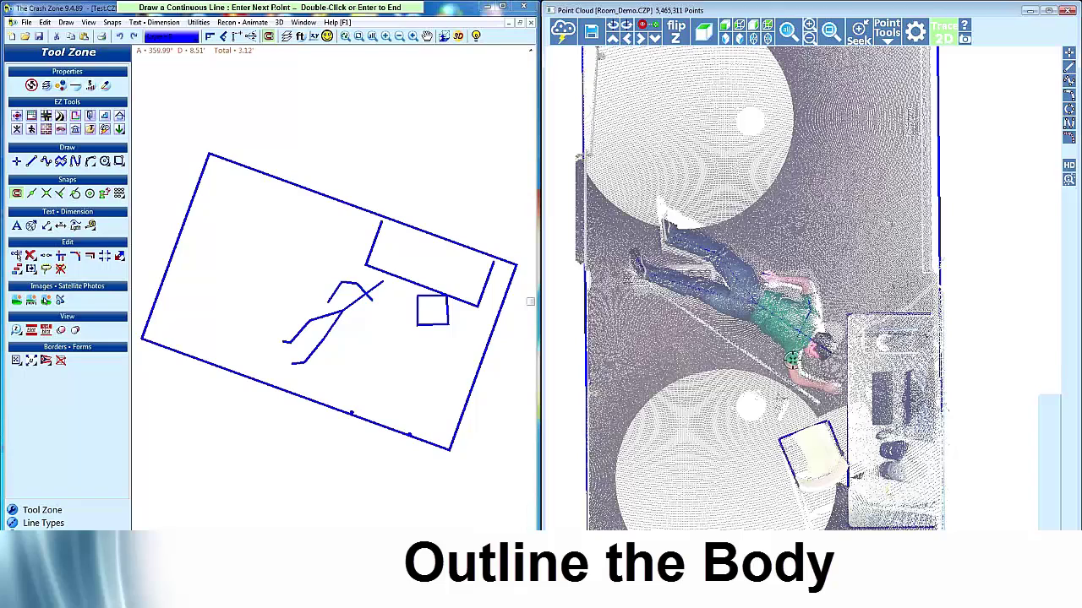
click(796, 380)
double_click(840, 390)
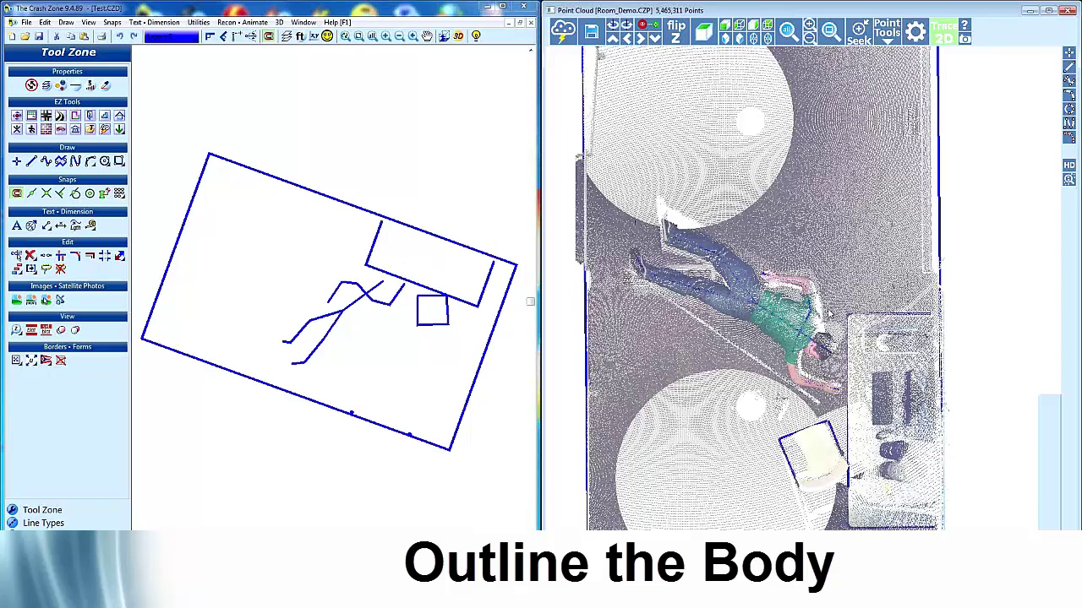
- Trace the small L-shaped object on the floor between the body and the chair with a continuous line
click(1070, 81)
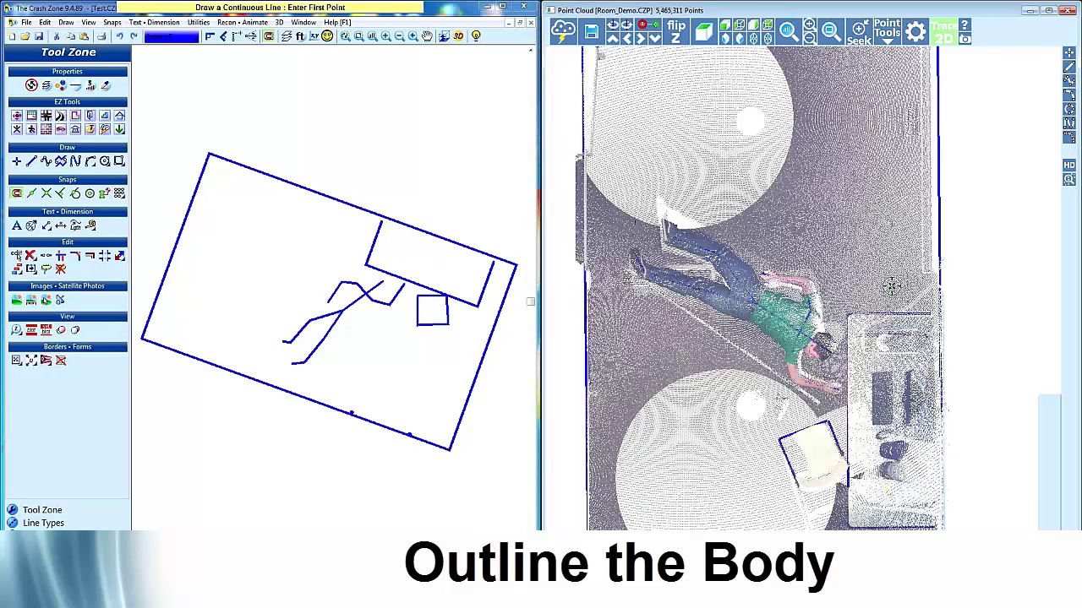
click(780, 396)
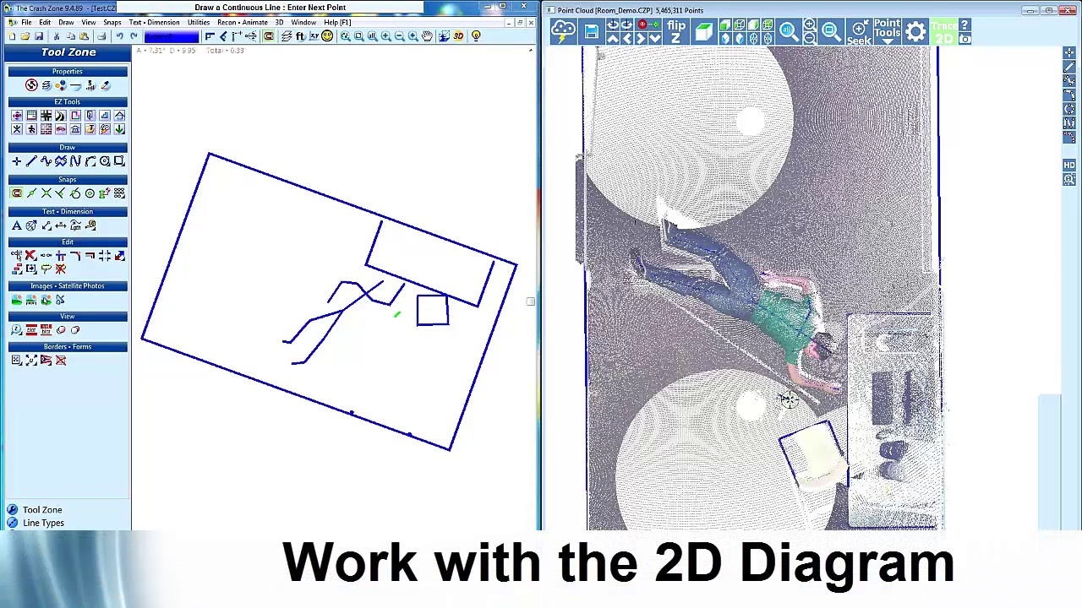
click(780, 419)
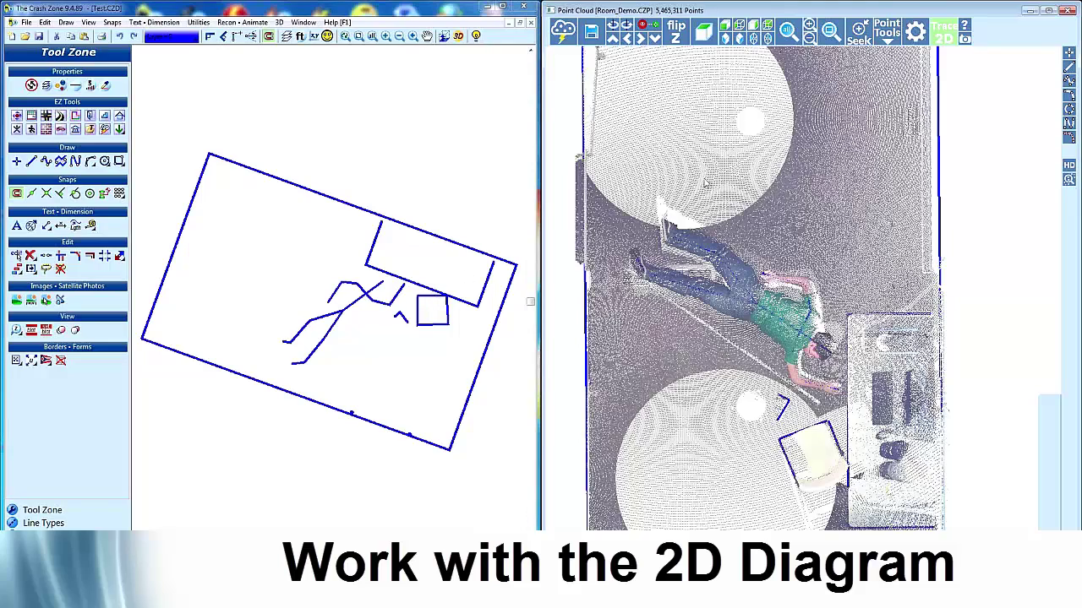
- Minimize the point cloud window and maximize the drawing window, with the whole room diagram centred in it
scroll(749, 290, down, 1)
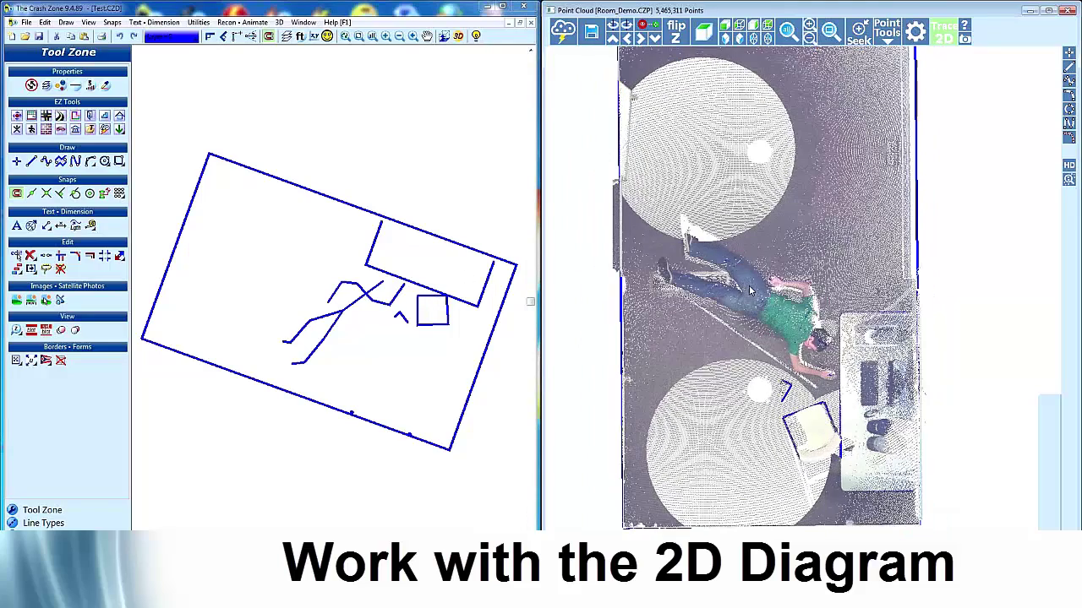
scroll(754, 290, down, 1)
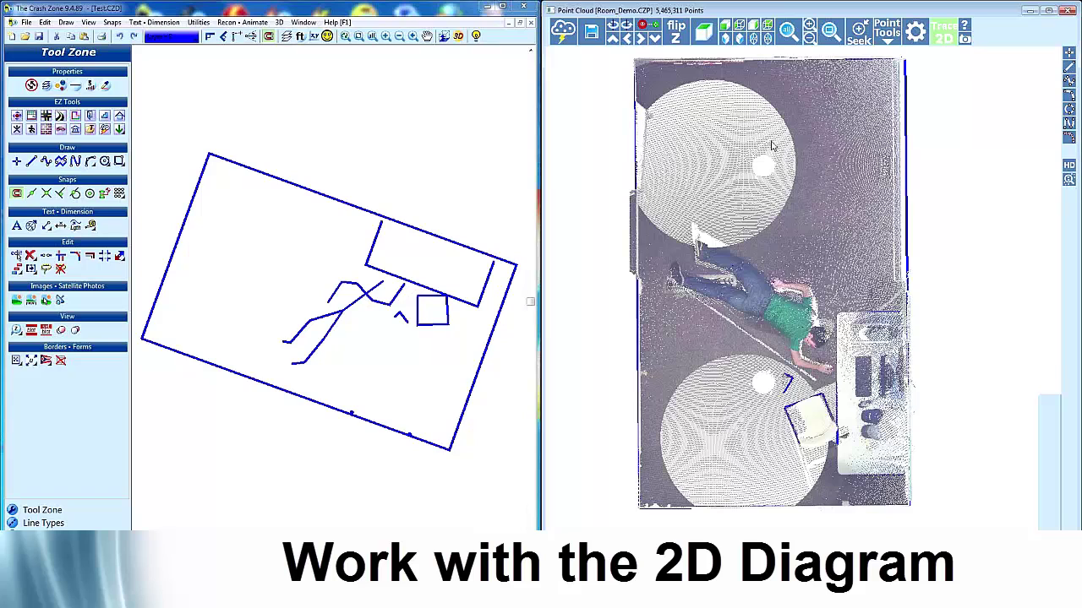
click(1030, 9)
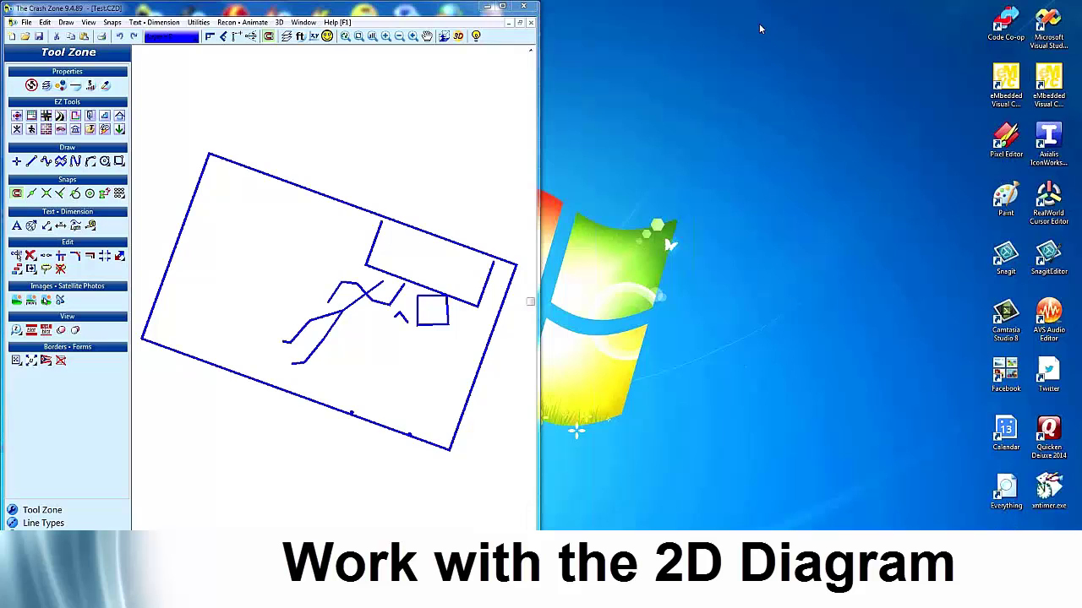
click(503, 6)
middle_click(759, 162)
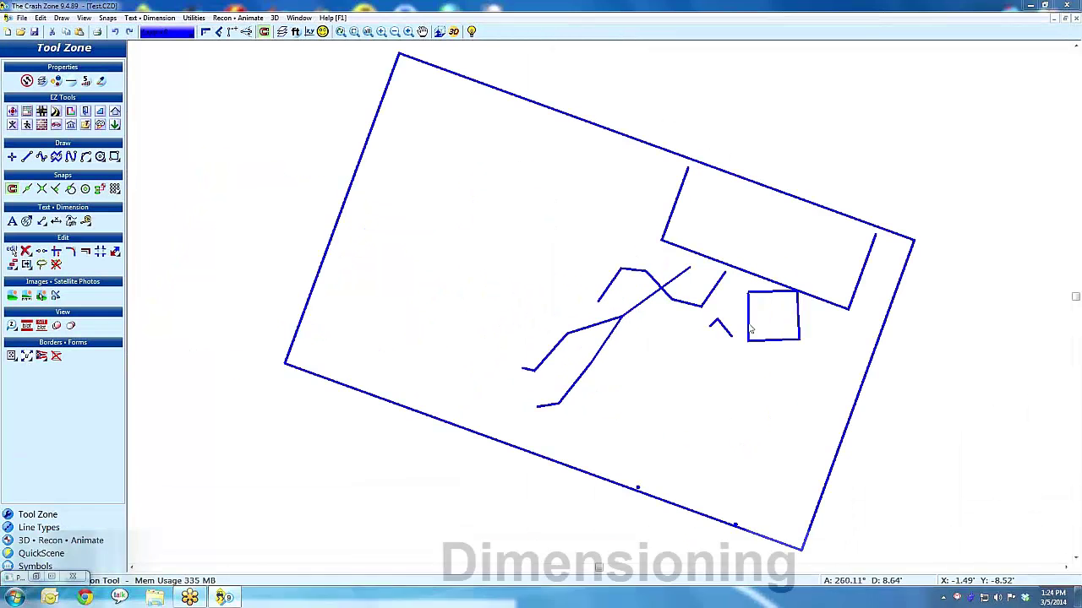
scroll(686, 343, down, 1)
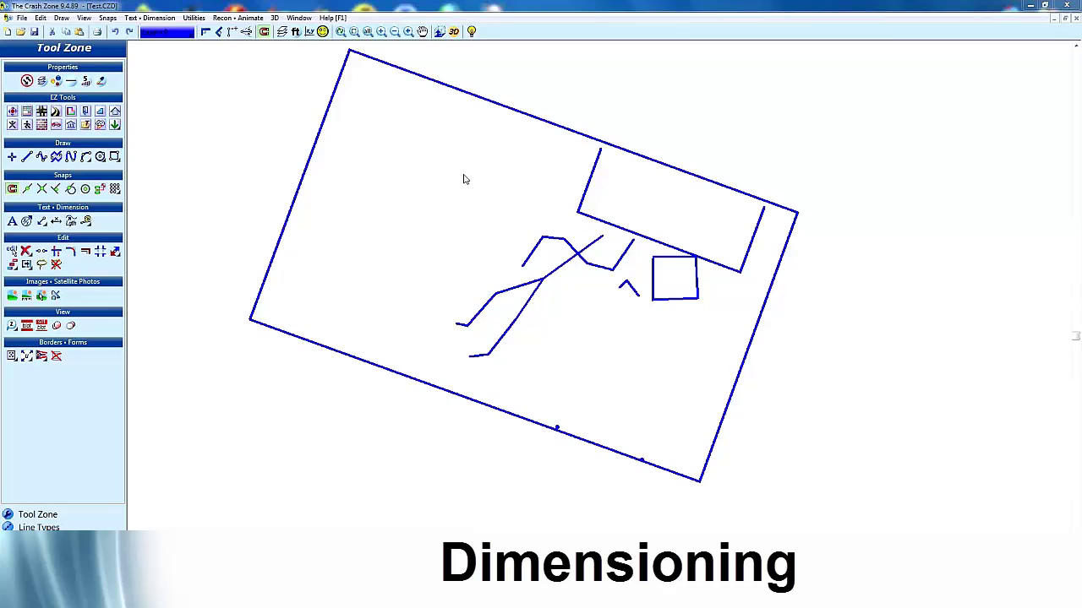
scroll(467, 179, down, 1)
middle_drag(635, 363, 500, 281)
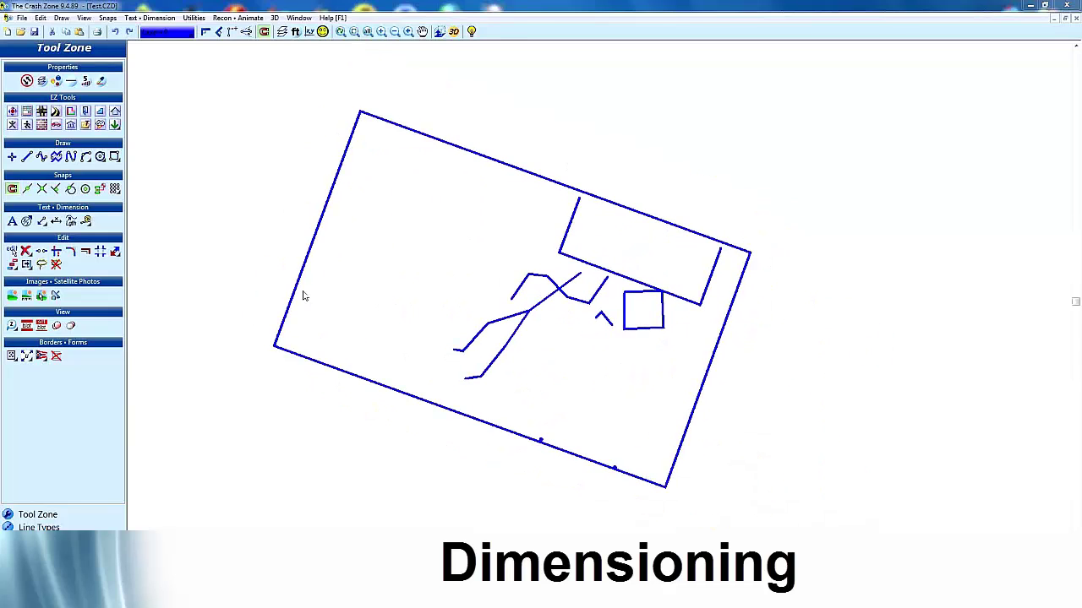
- Start an aligned linear dimension and set its text height to 0.5 ft
click(56, 221)
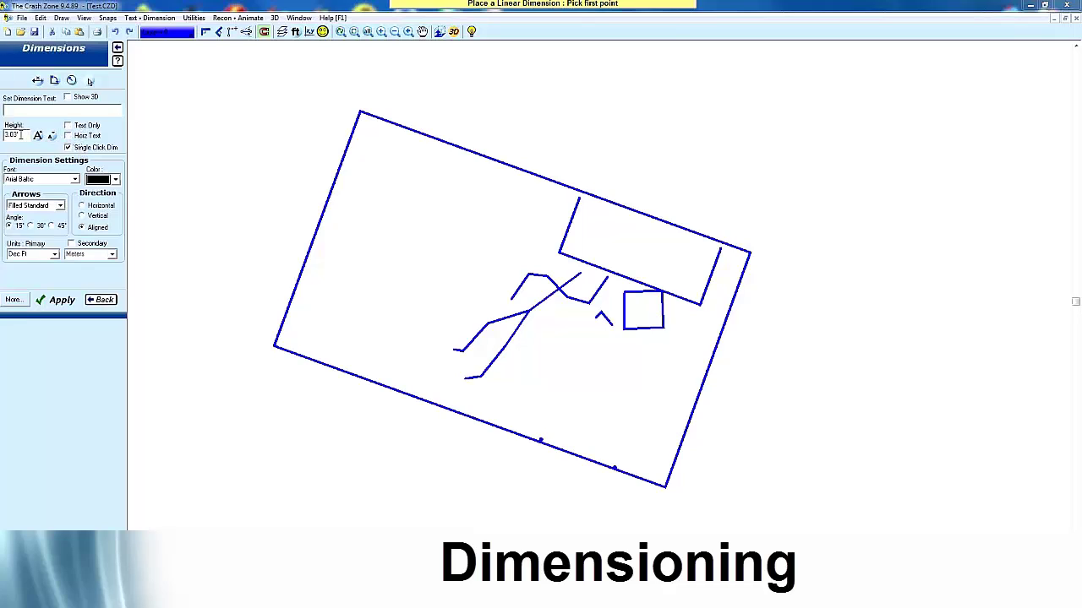
drag(22, 135, 3, 137)
text(.5)
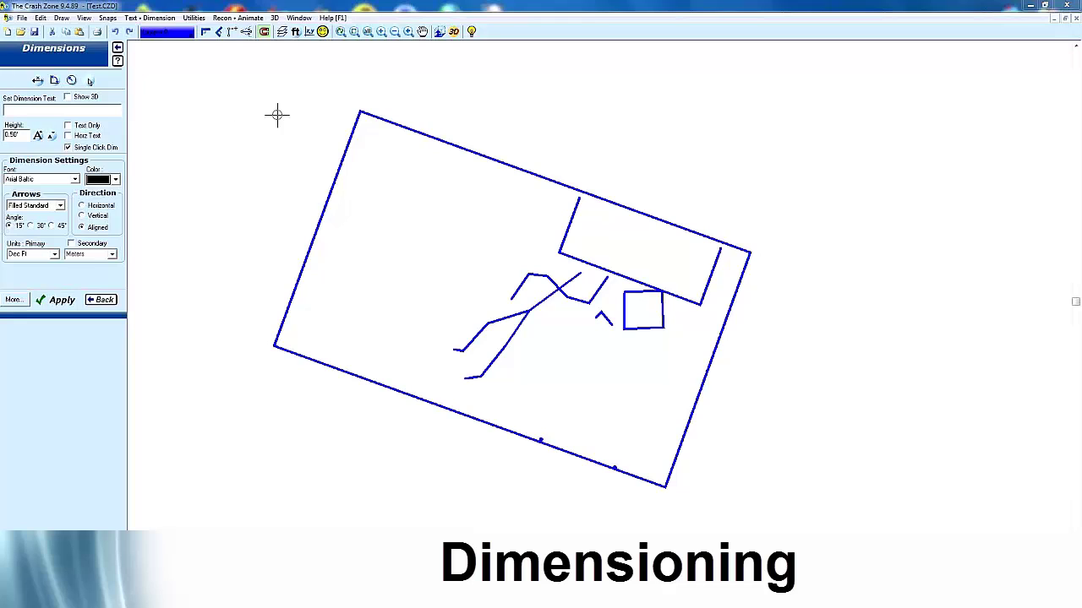
- Dimension the room's upper long wall and its left short wall with aligned dimensions placed outside the outline
click(433, 137)
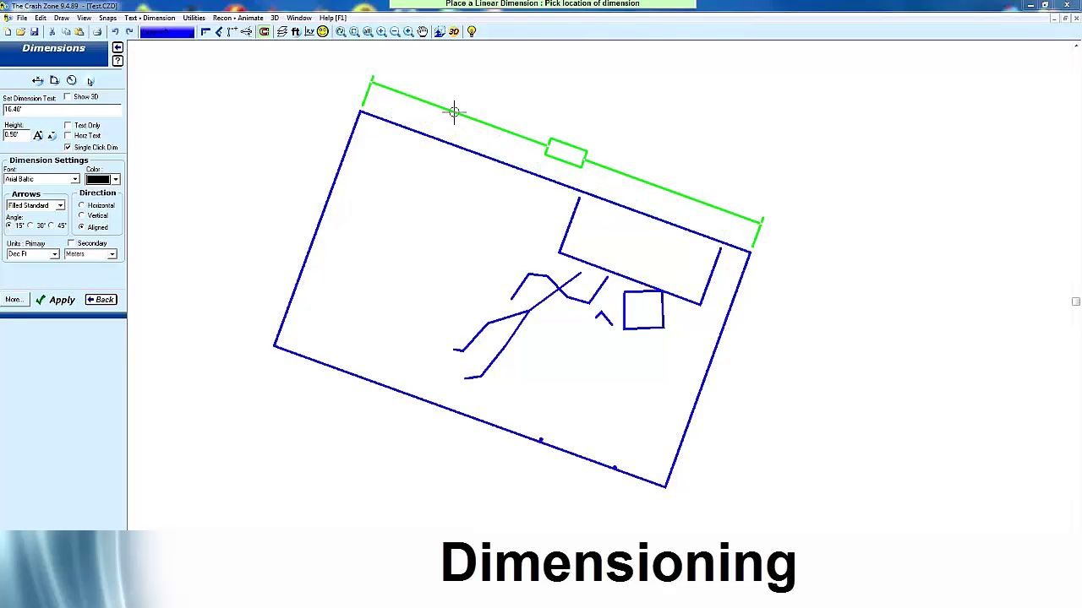
click(454, 111)
click(345, 150)
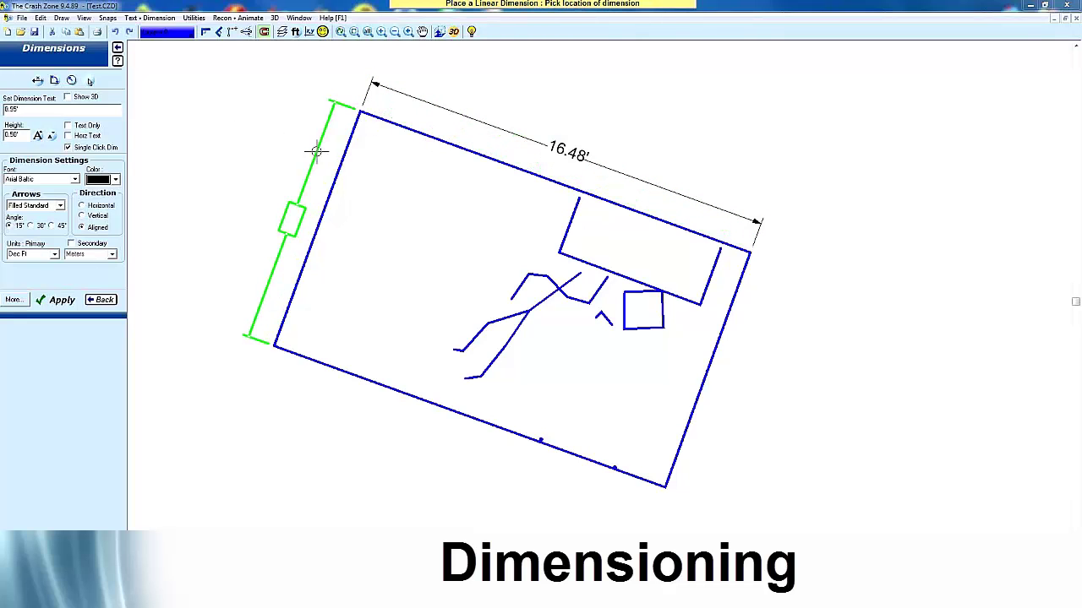
click(314, 151)
click(110, 300)
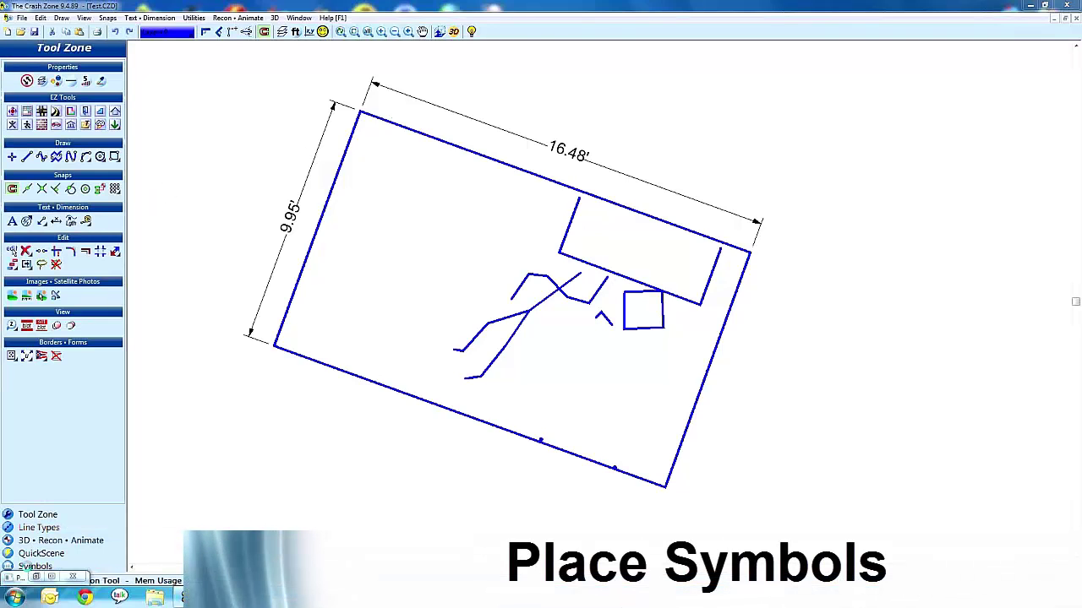
- Open the symbol library, switch it to the Crime set and show the office tables
click(33, 567)
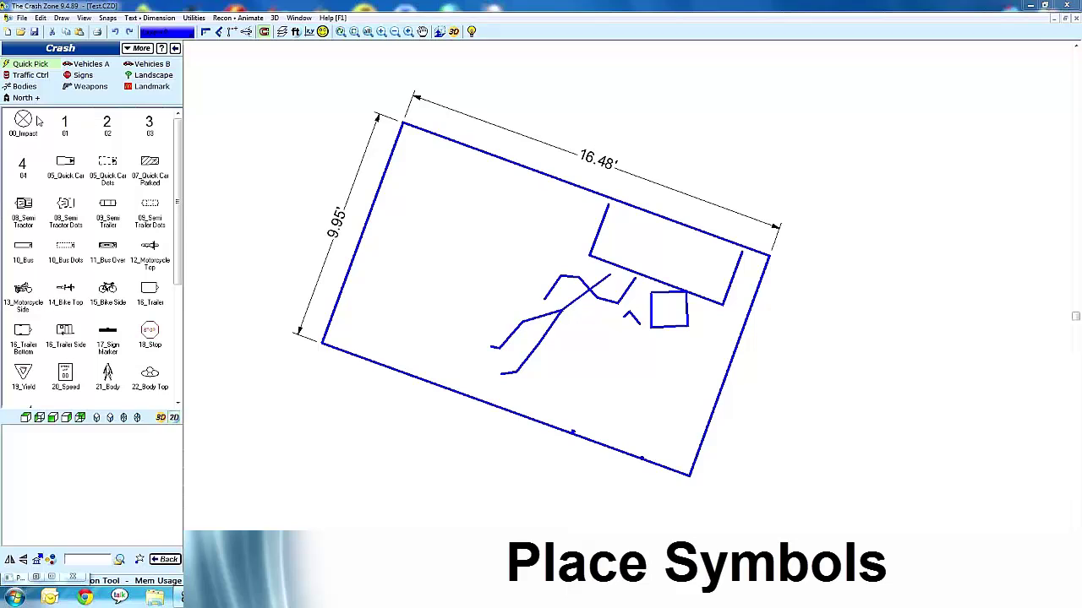
click(68, 55)
click(49, 65)
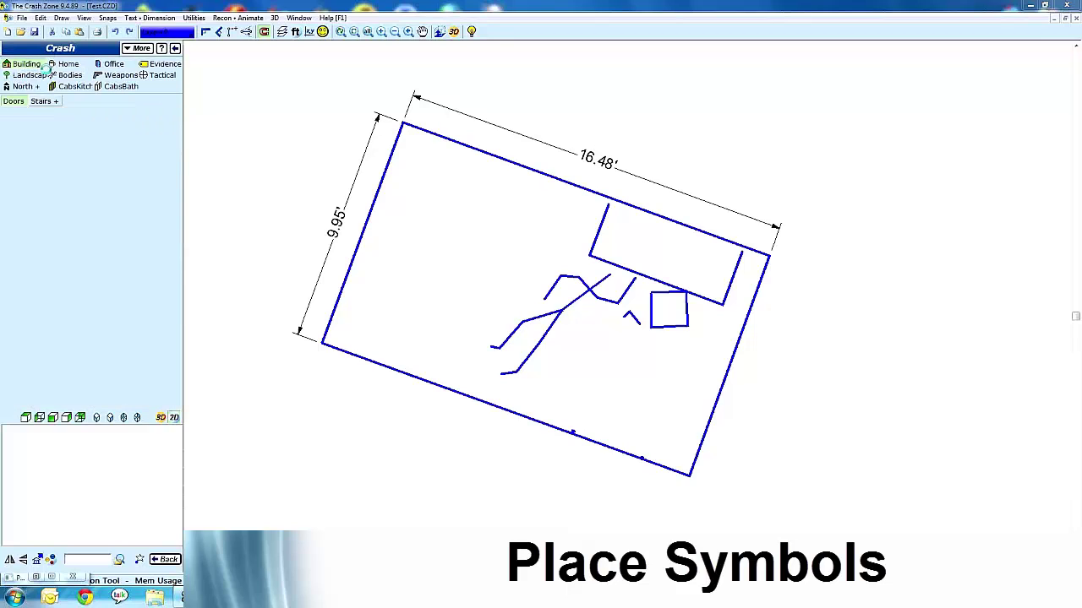
click(113, 64)
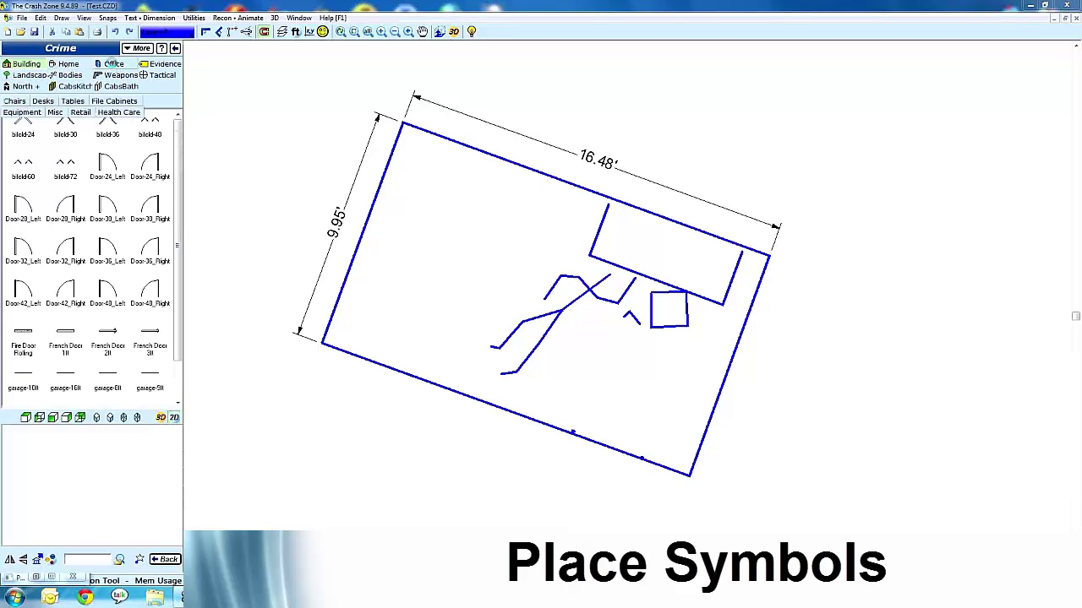
click(71, 102)
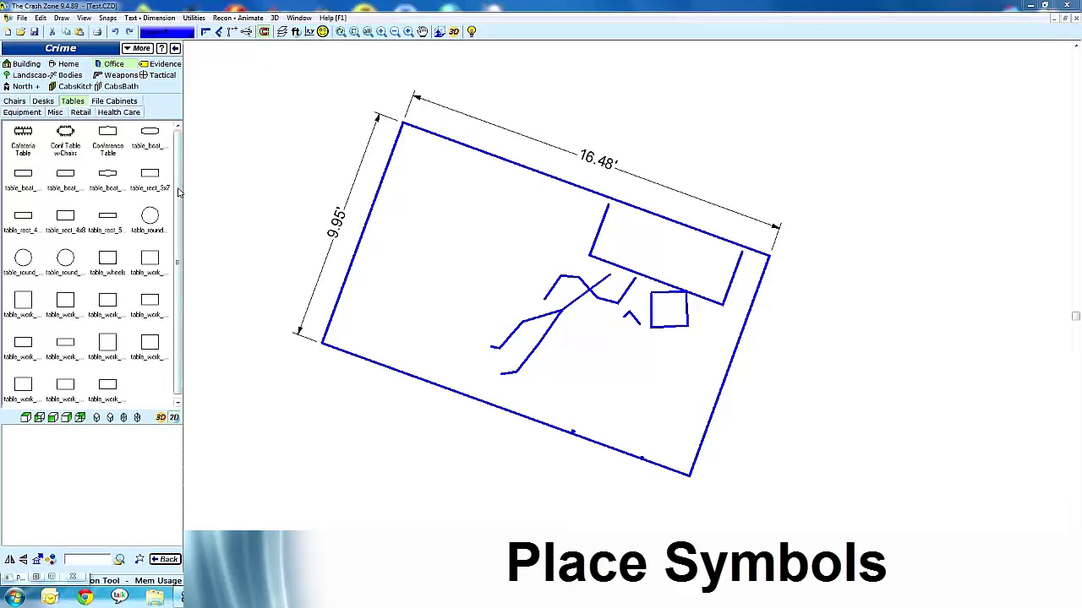
- Place the table_work_30x72 symbol on the desk outline, aligned with its front edge from corner to corner
drag(177, 265, 177, 269)
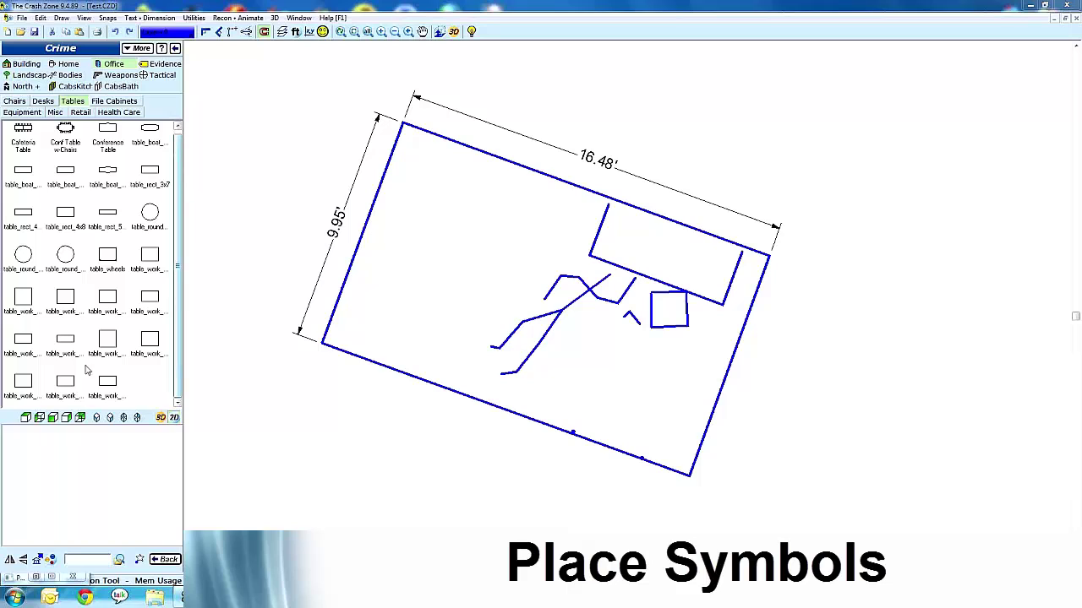
click(67, 385)
click(106, 345)
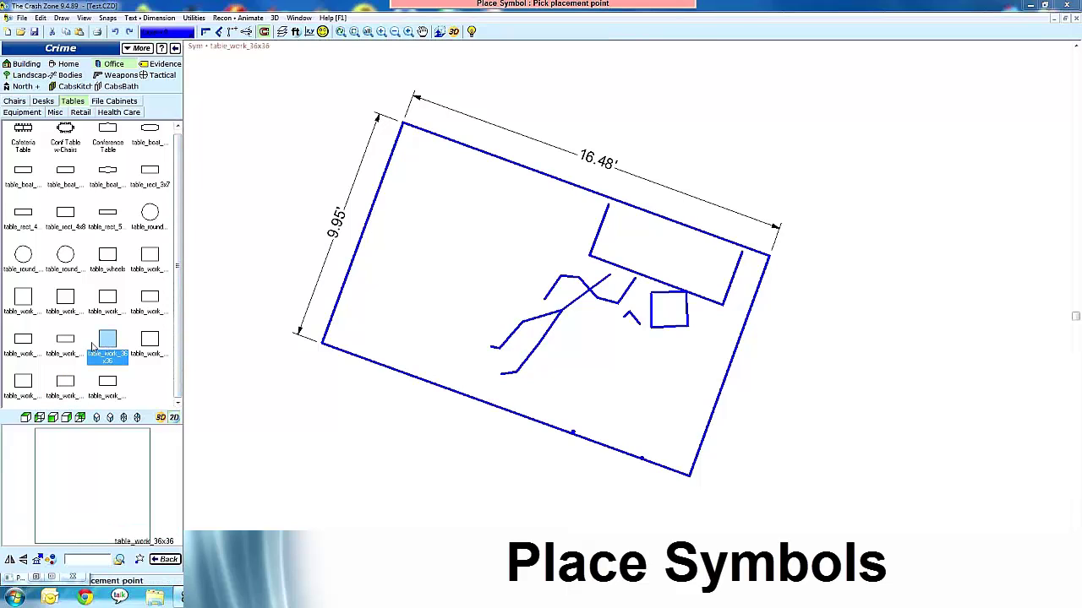
click(63, 345)
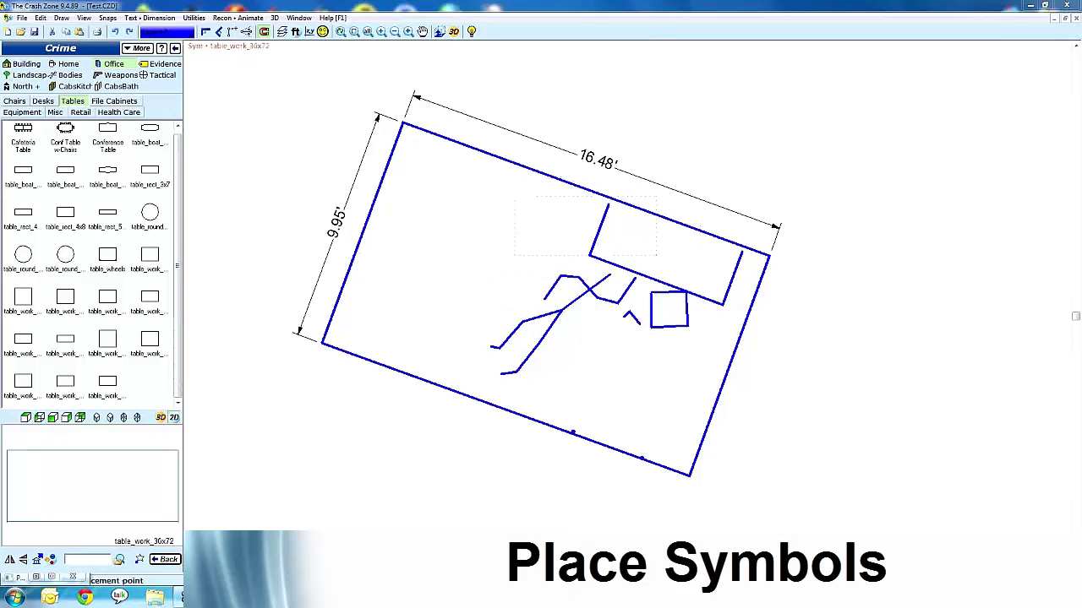
click(589, 254)
click(725, 306)
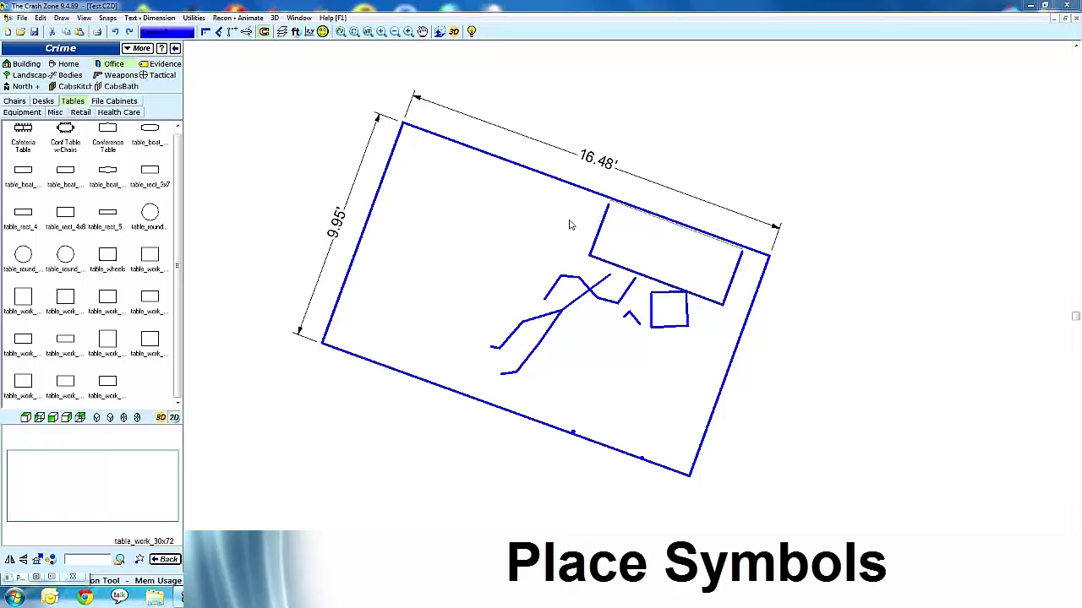
click(175, 48)
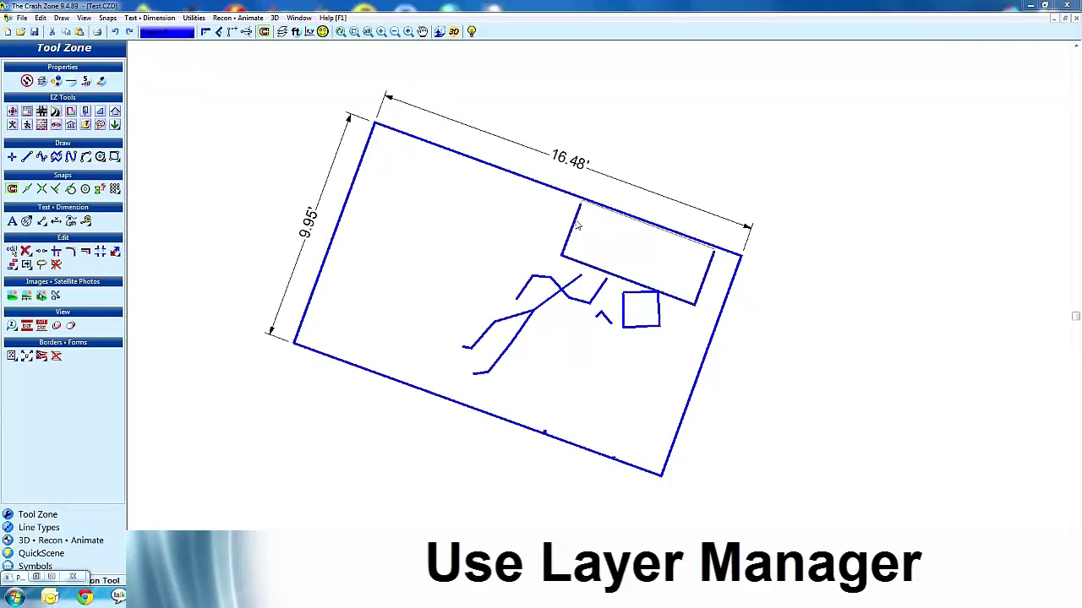
- Select the traced outlines of the desk, chair, small floor object and body together and assign them to layer 5
click(580, 230)
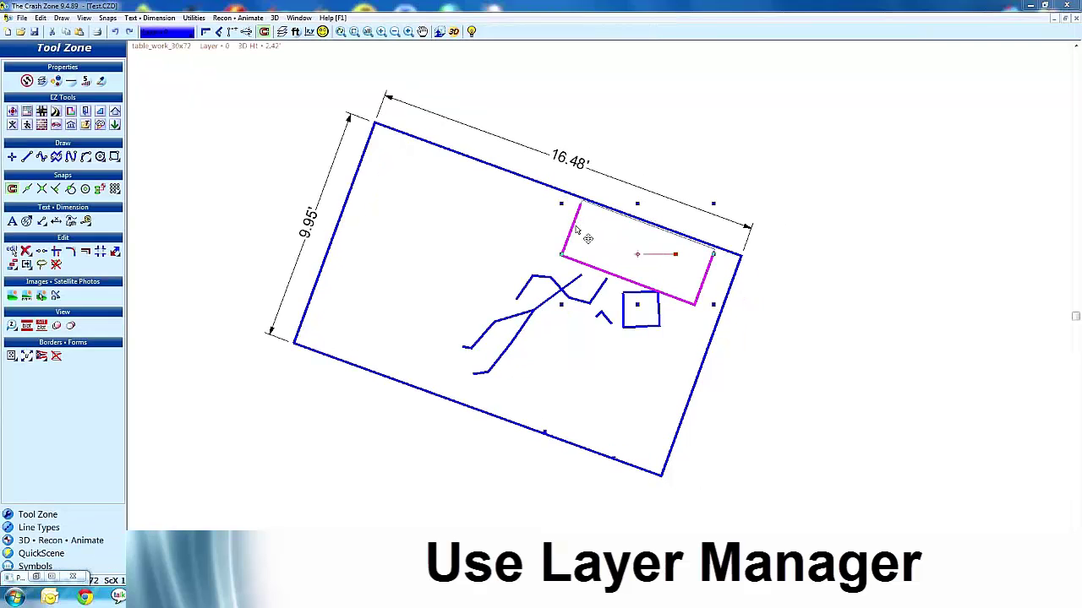
shift+click(626, 297)
shift+click(602, 314)
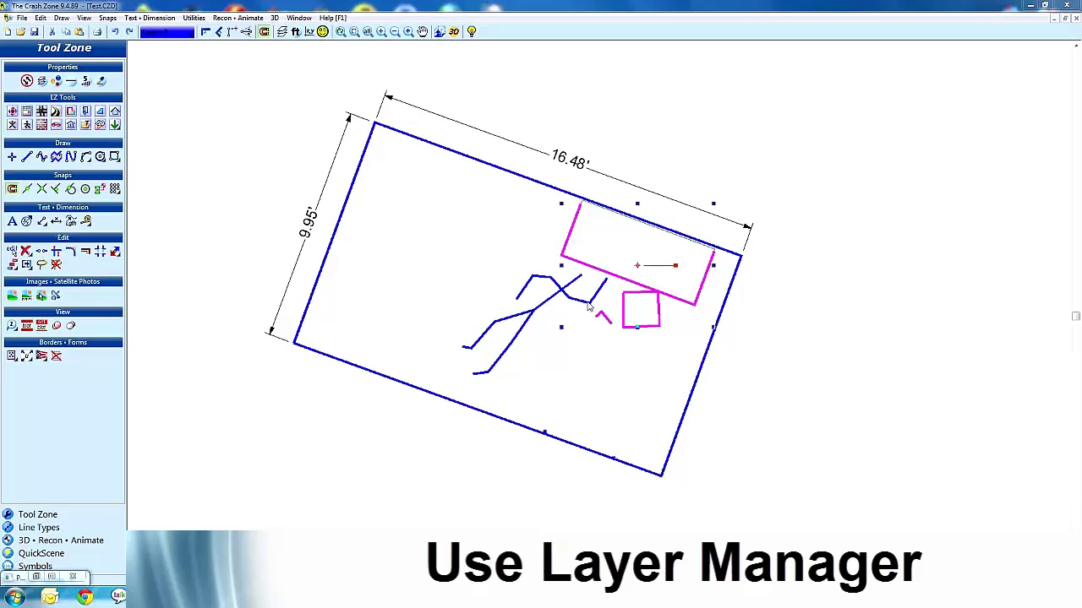
shift+click(560, 293)
shift+click(551, 300)
shift+click(515, 336)
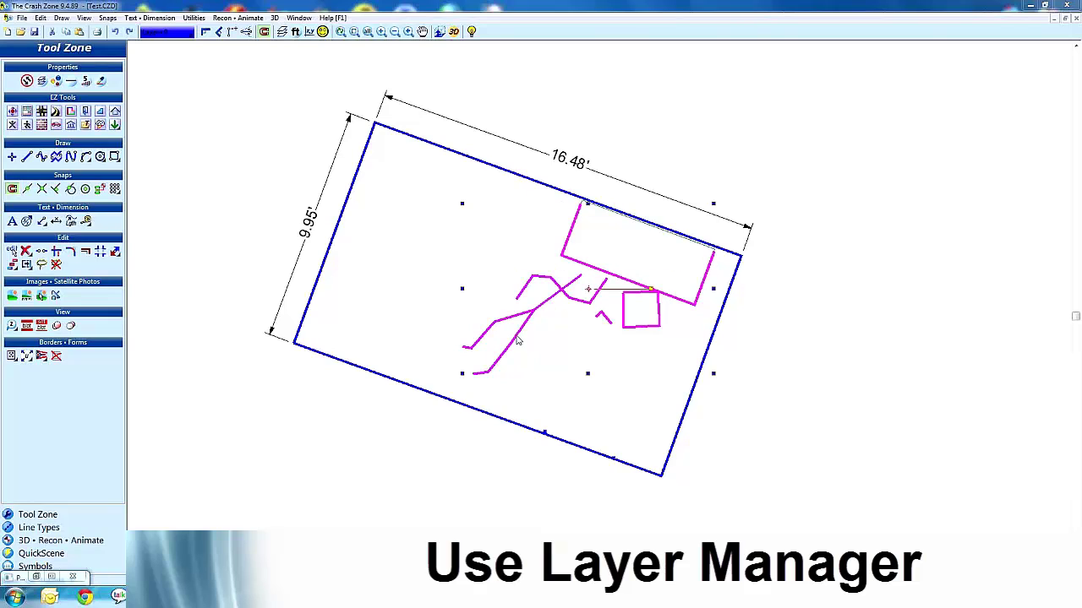
click(41, 81)
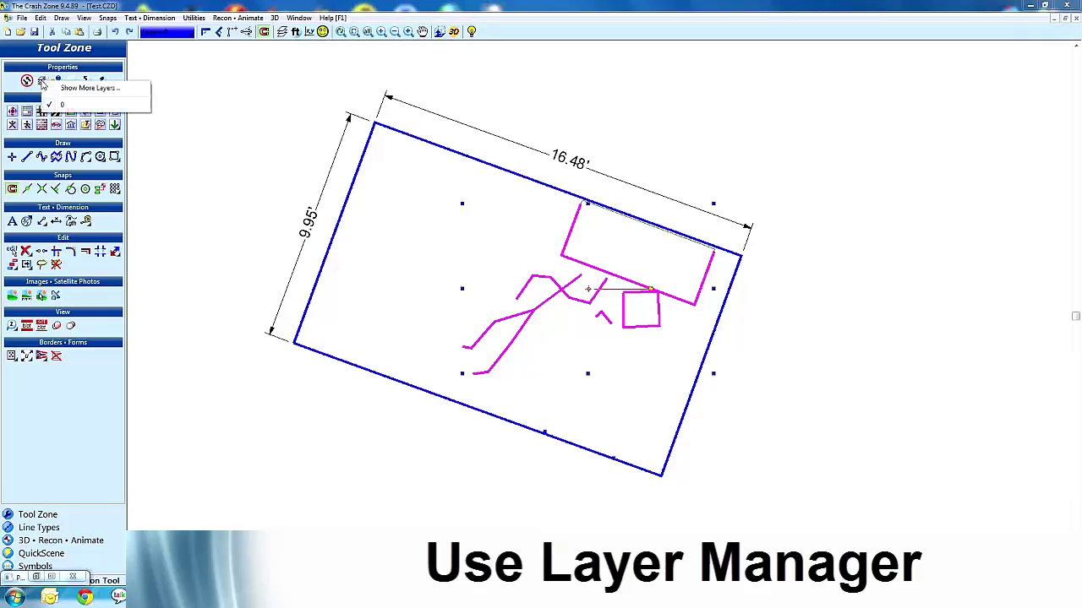
click(84, 90)
click(29, 124)
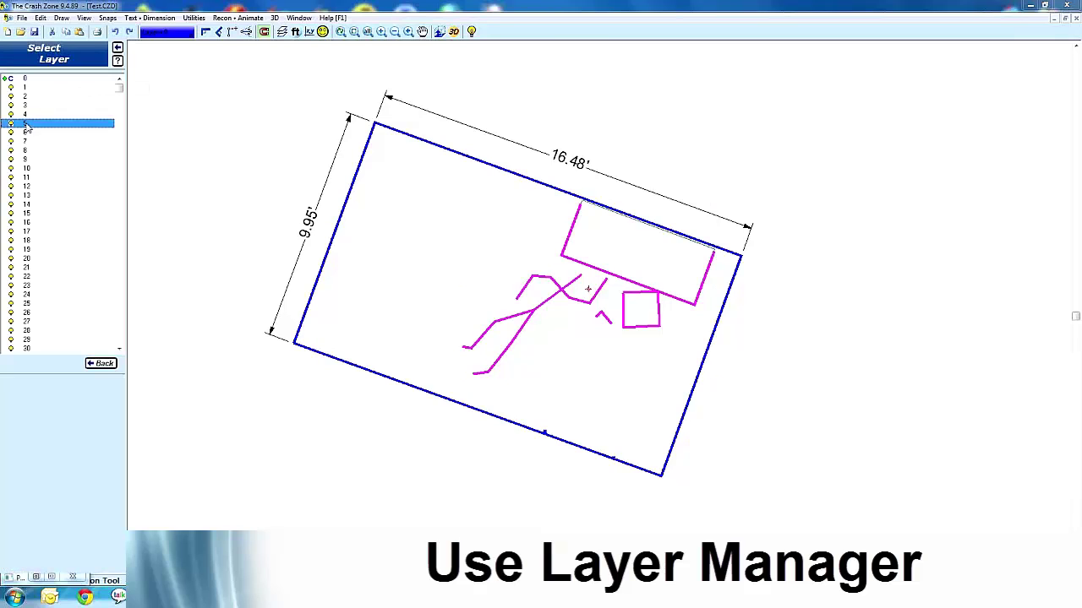
- Name layer 5 Outlines in the layer manager and close the manager
click(281, 32)
click(30, 93)
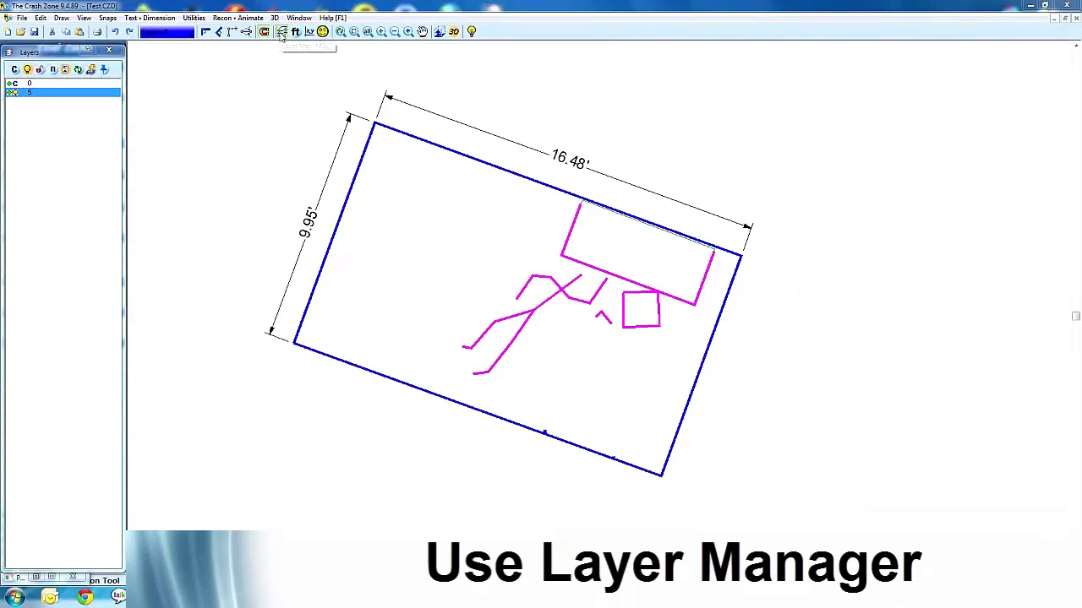
click(53, 71)
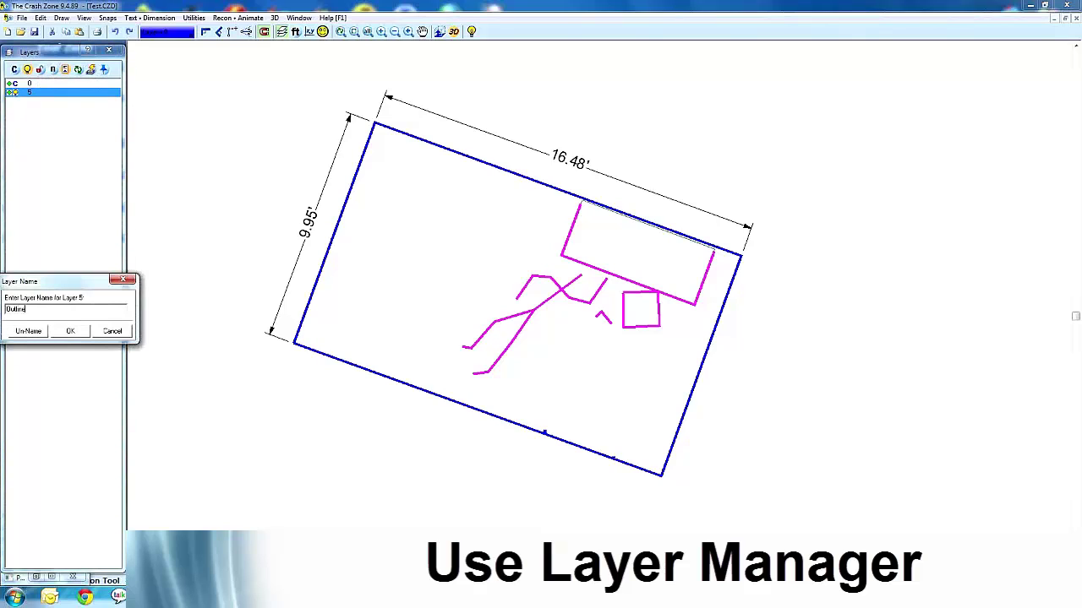
click(72, 332)
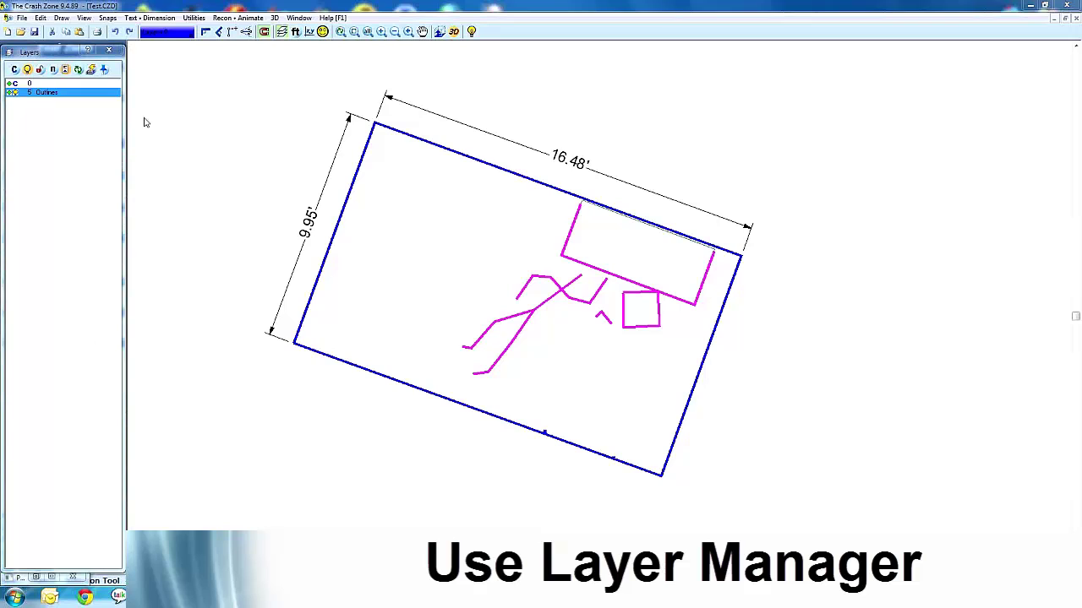
click(110, 51)
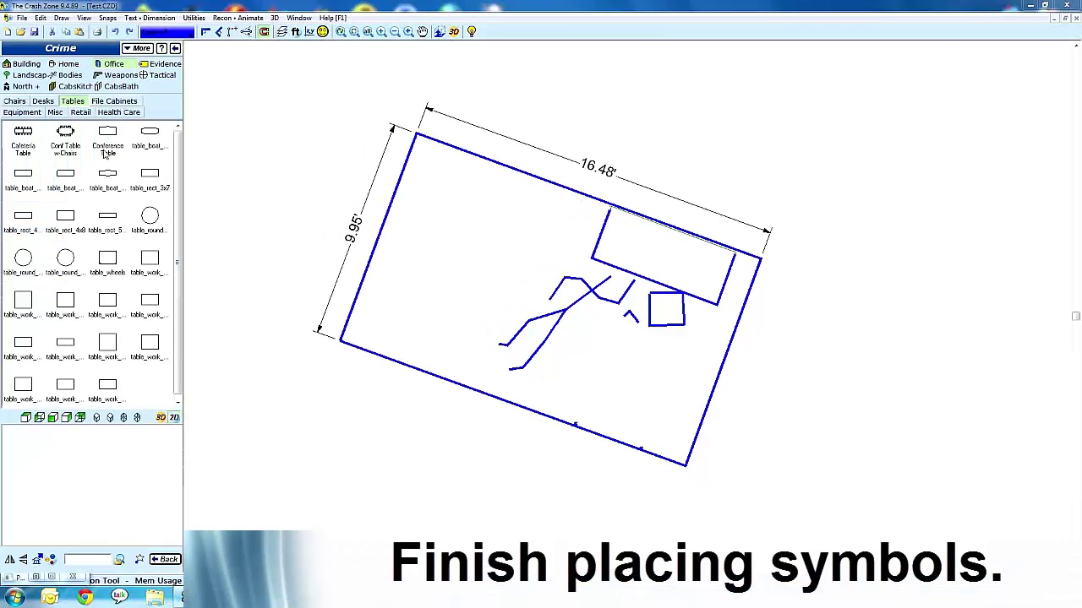
- Place the Chair Folding symbol over the traced chair outline, rotated to match it, after previewing the symbol in 3D
click(16, 100)
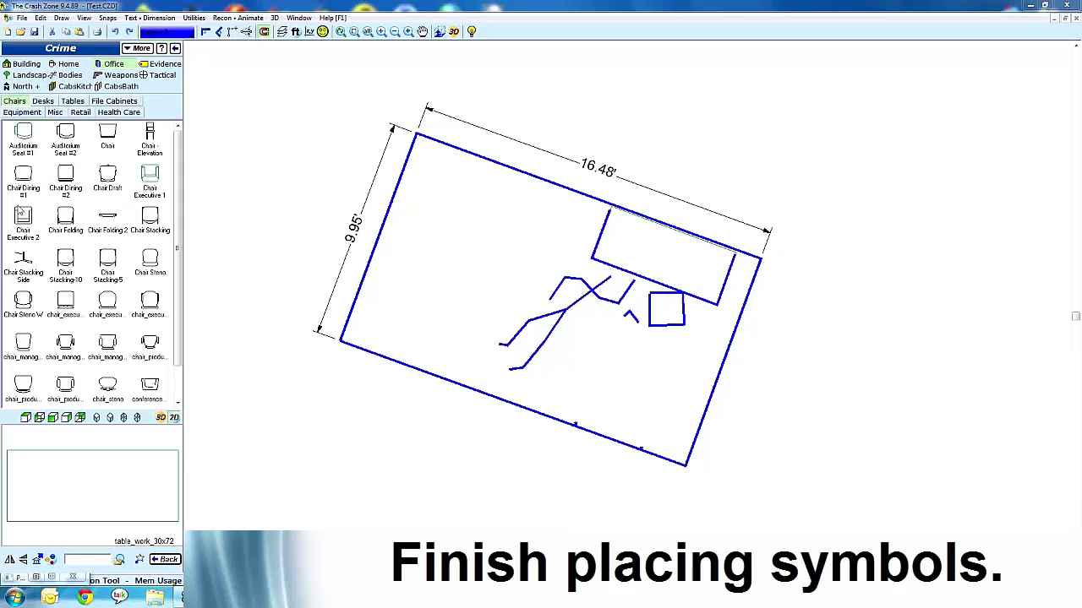
click(66, 221)
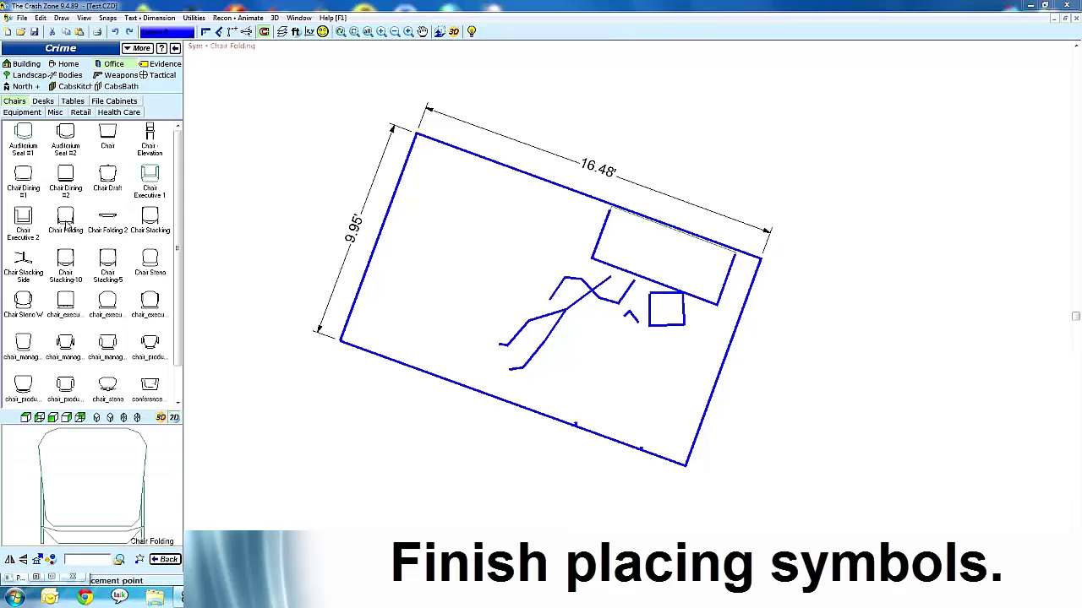
click(98, 418)
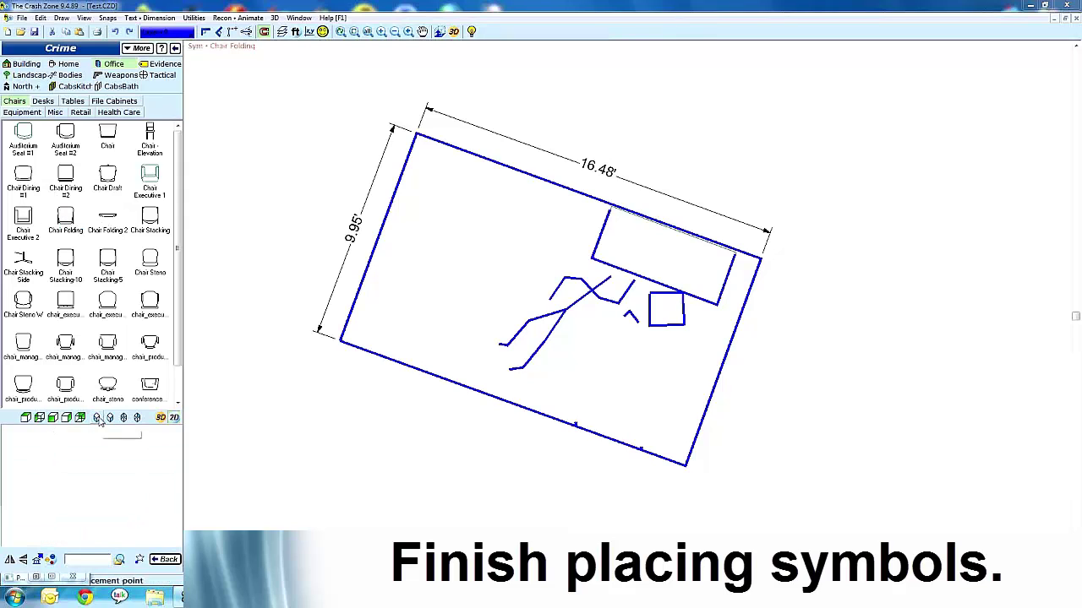
drag(100, 483, 140, 480)
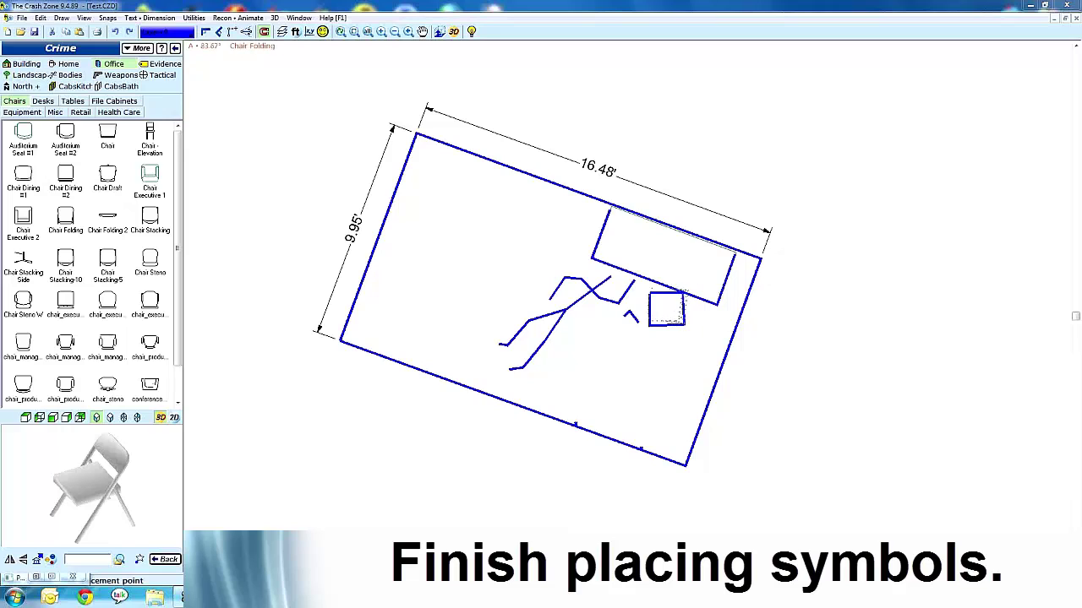
click(685, 302)
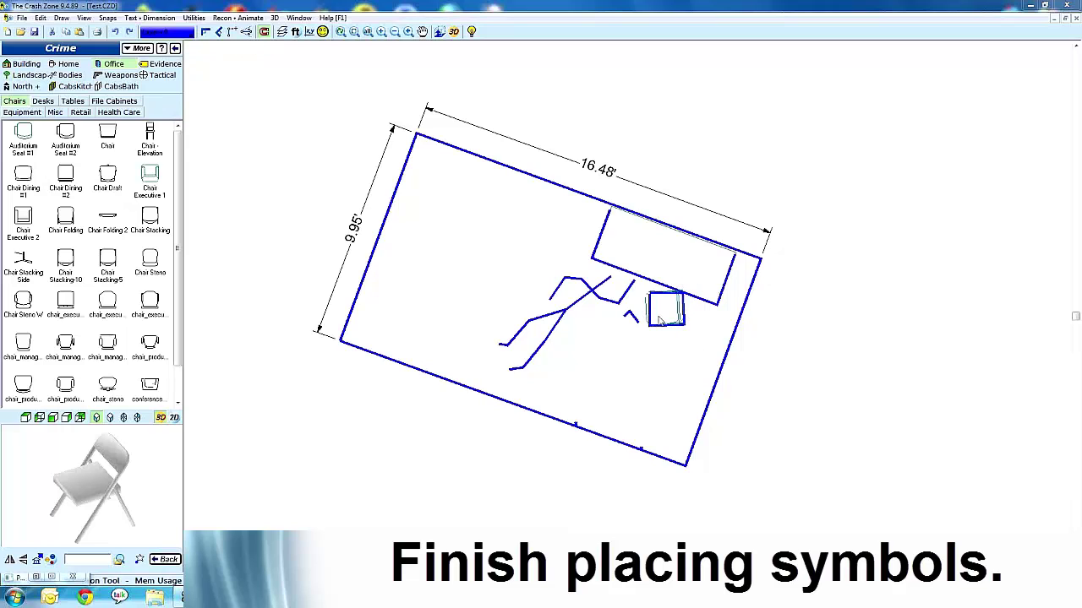
click(164, 560)
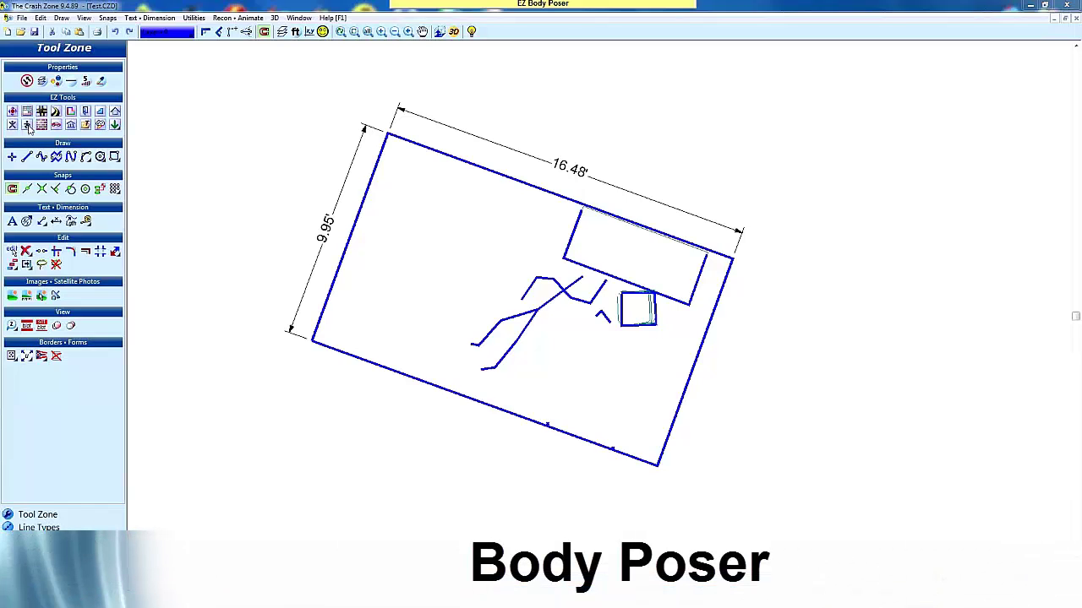
- Open the Easy Body Poser and move its window away from the traced body outline
click(28, 125)
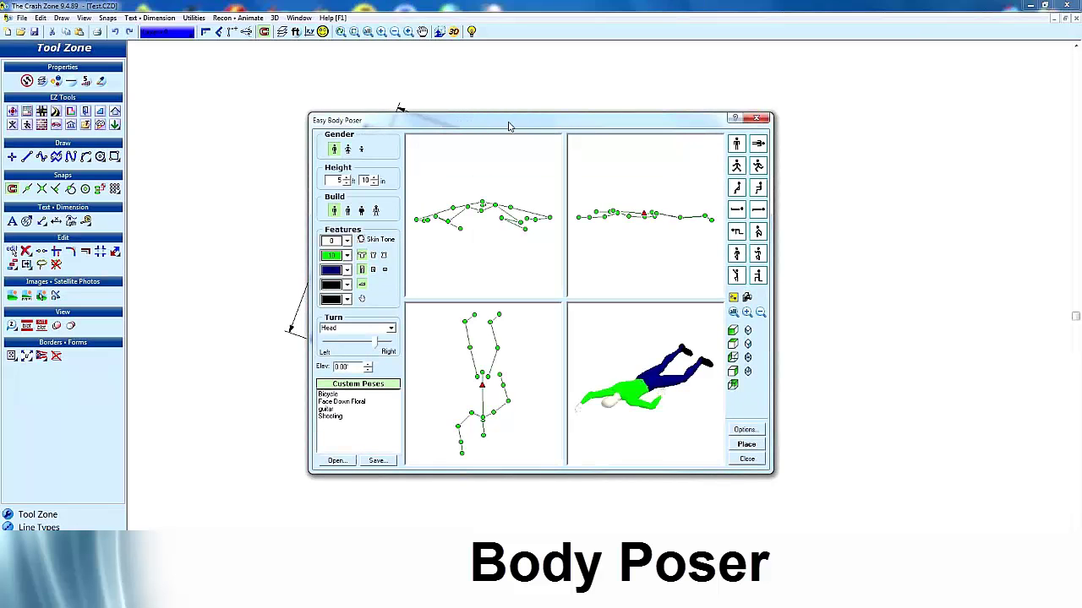
mouse_move(507, 126)
mouse_down()
mouse_move(448, 128)
mouse_move(296, 55)
mouse_move(237, 63)
mouse_up()
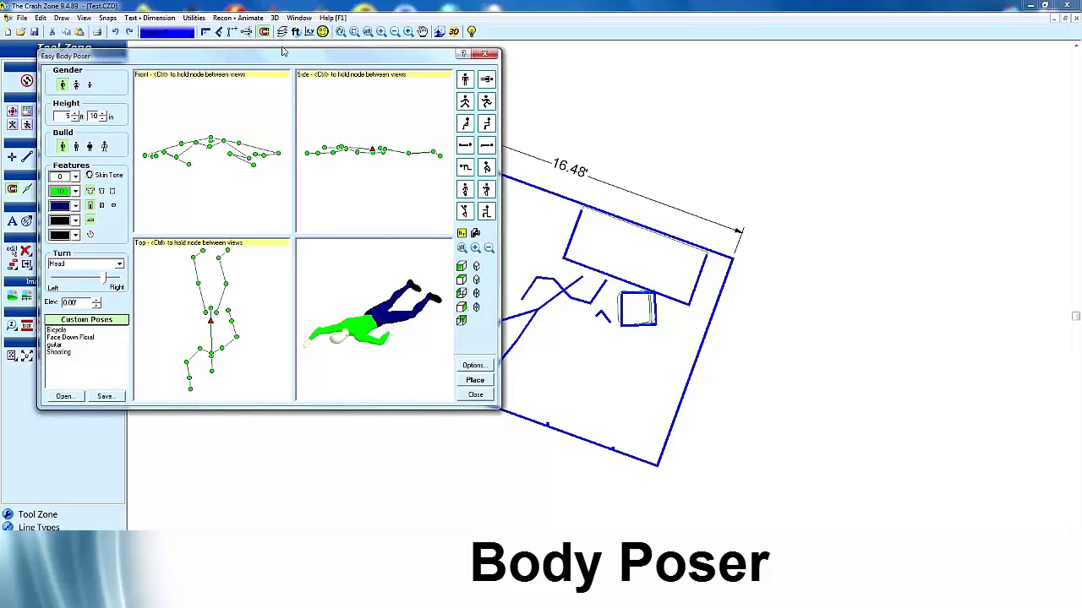
drag(279, 55, 253, 41)
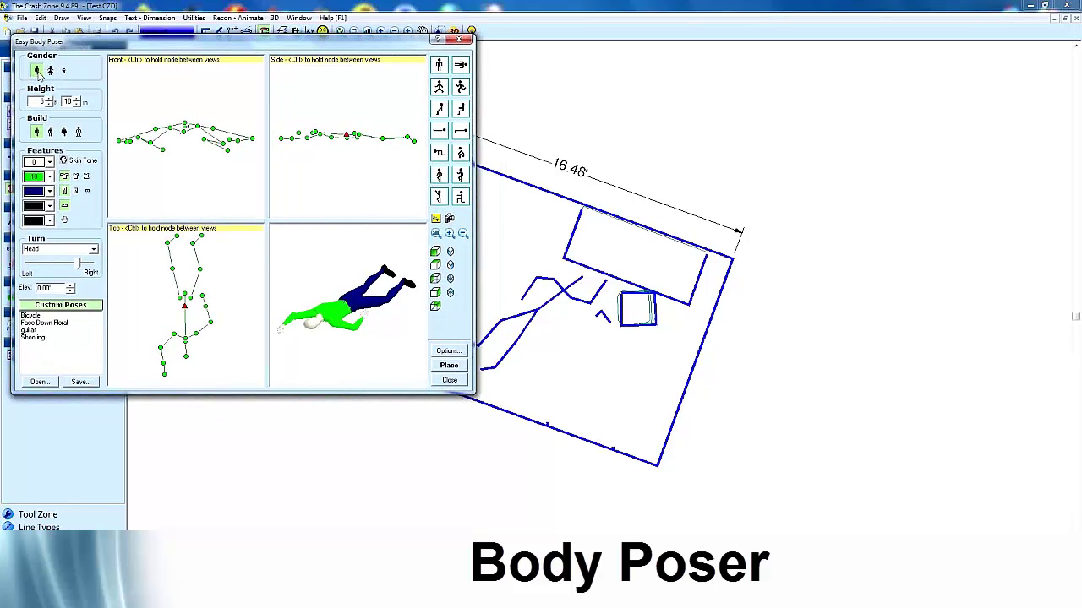
- Give the figure a Medium build, the second shirt style, a dark green shirt and skin tone 4
click(50, 134)
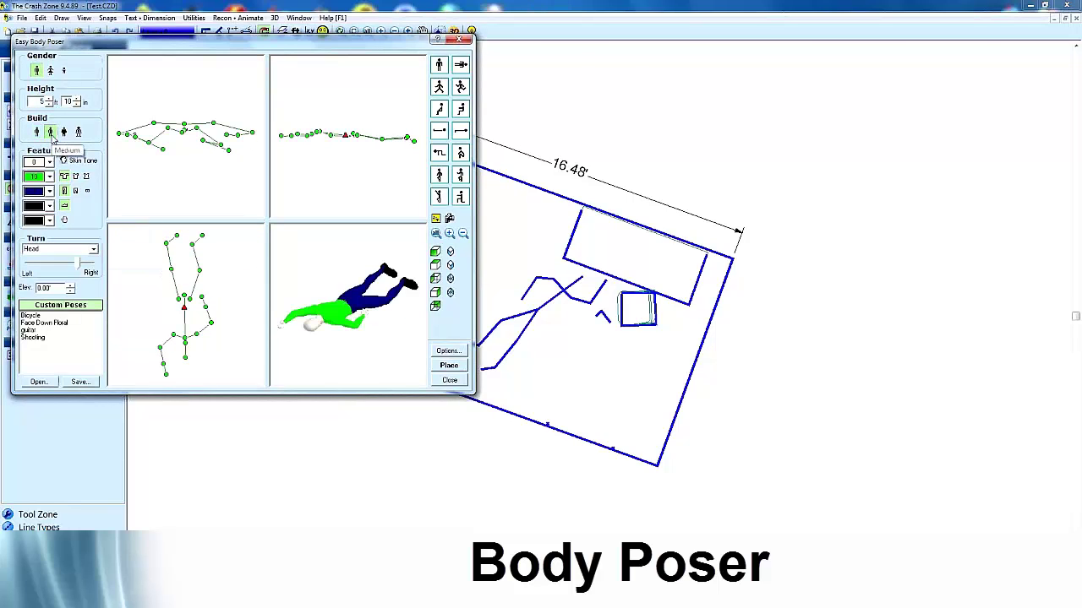
click(76, 176)
click(50, 177)
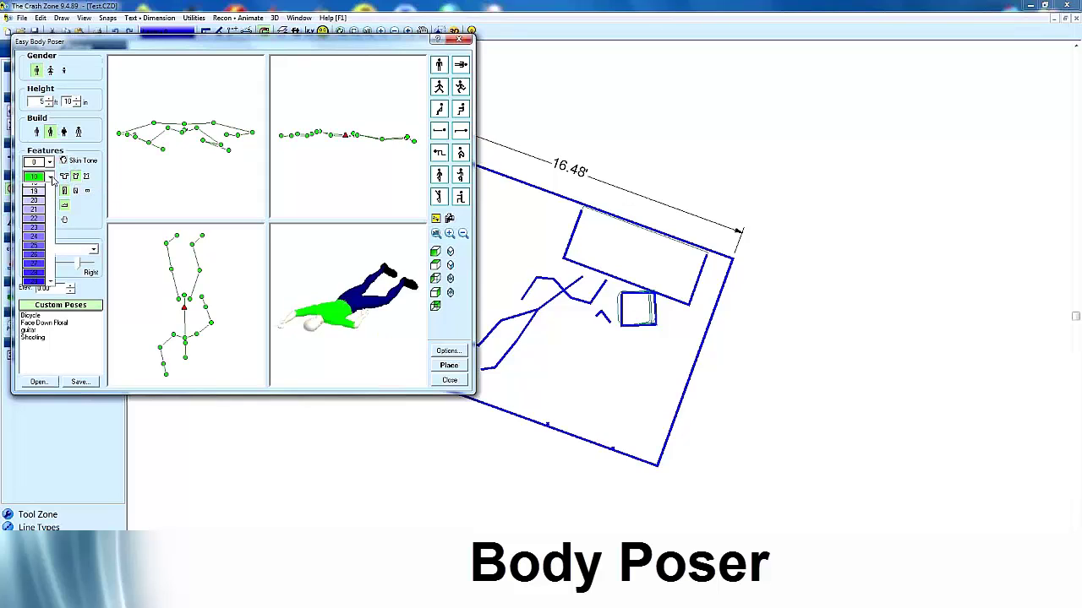
click(39, 205)
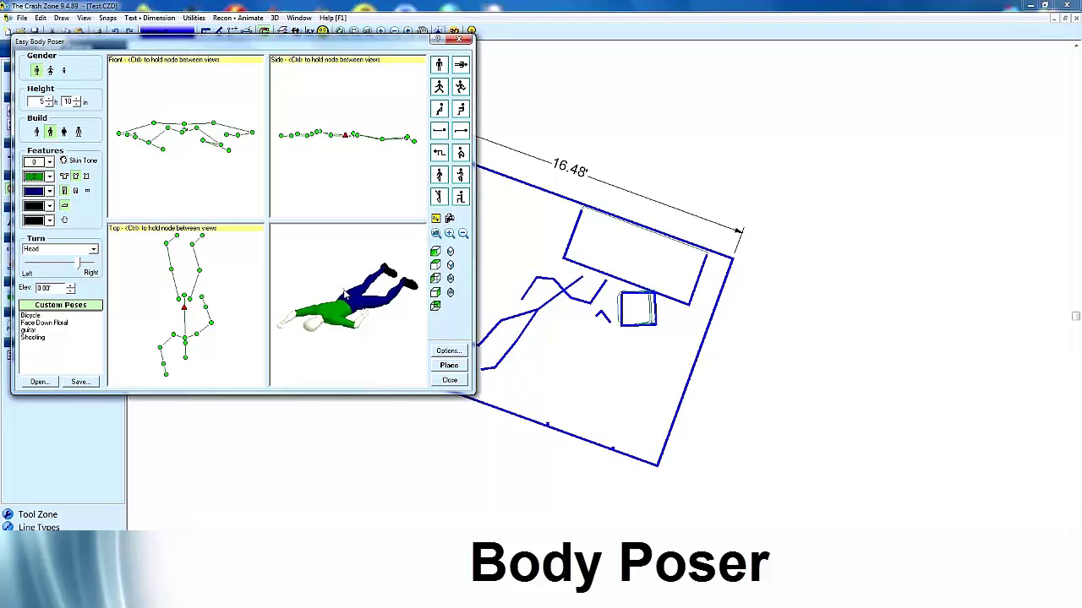
click(49, 162)
click(38, 211)
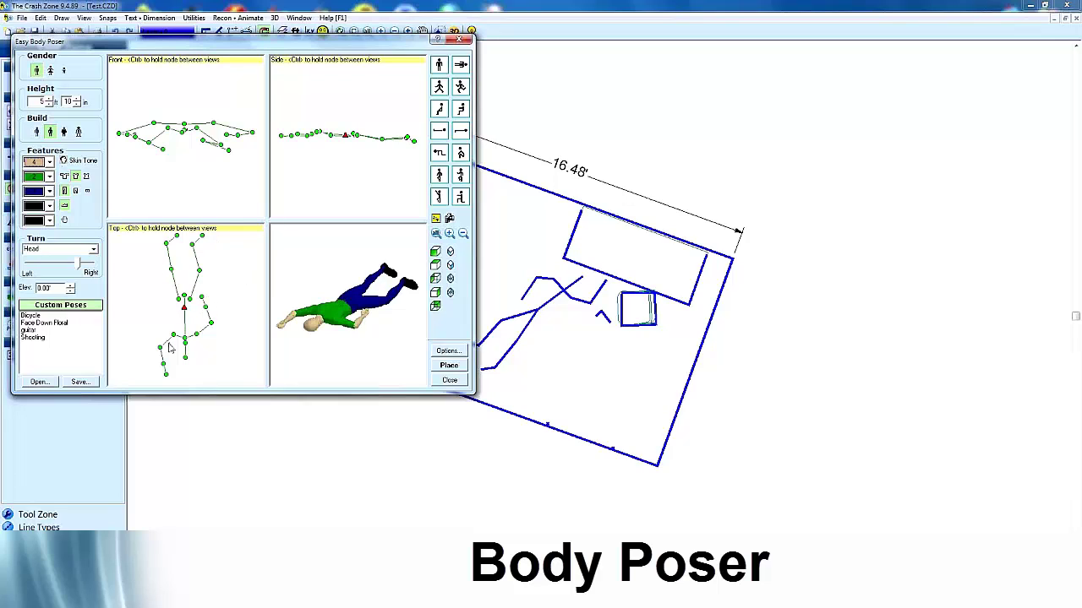
- Adjust the figure's outstretched hand, preview the pose from above, and place the body over the traced body outline, rotated to match it
drag(166, 363, 166, 372)
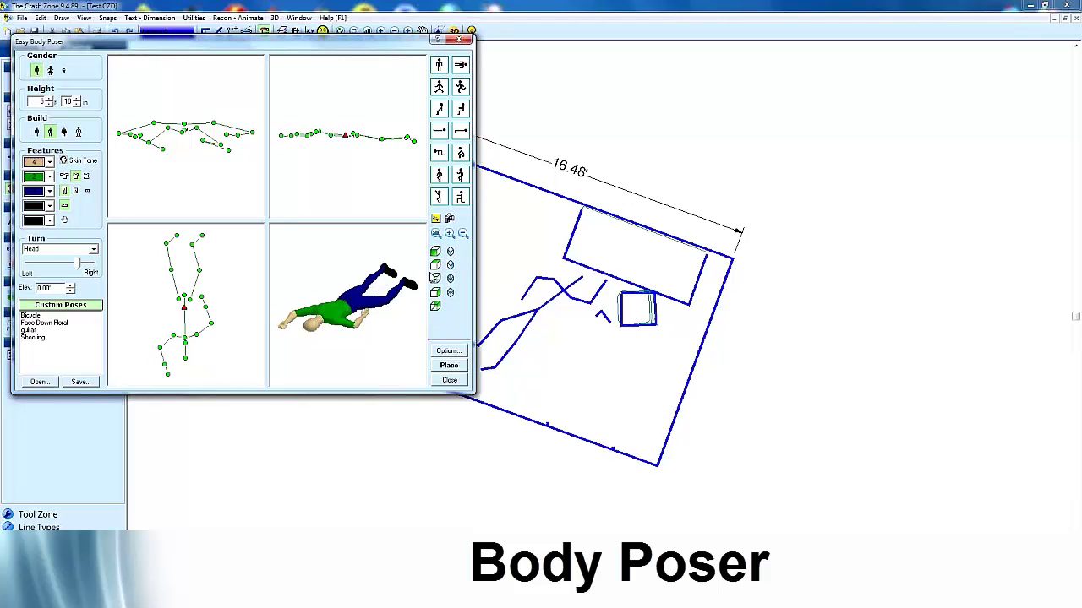
click(435, 264)
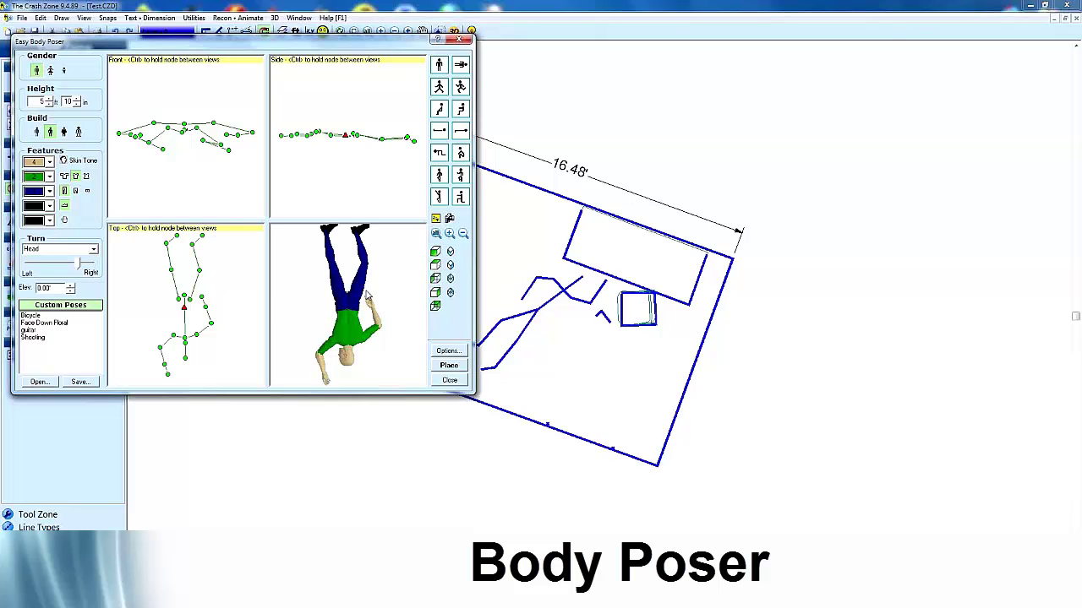
click(443, 365)
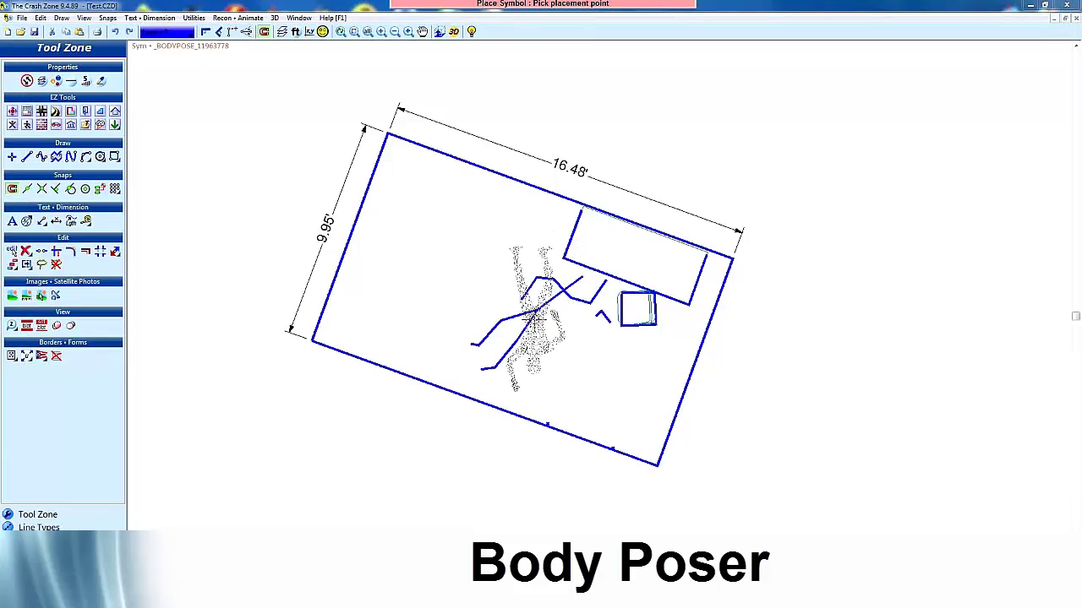
click(538, 311)
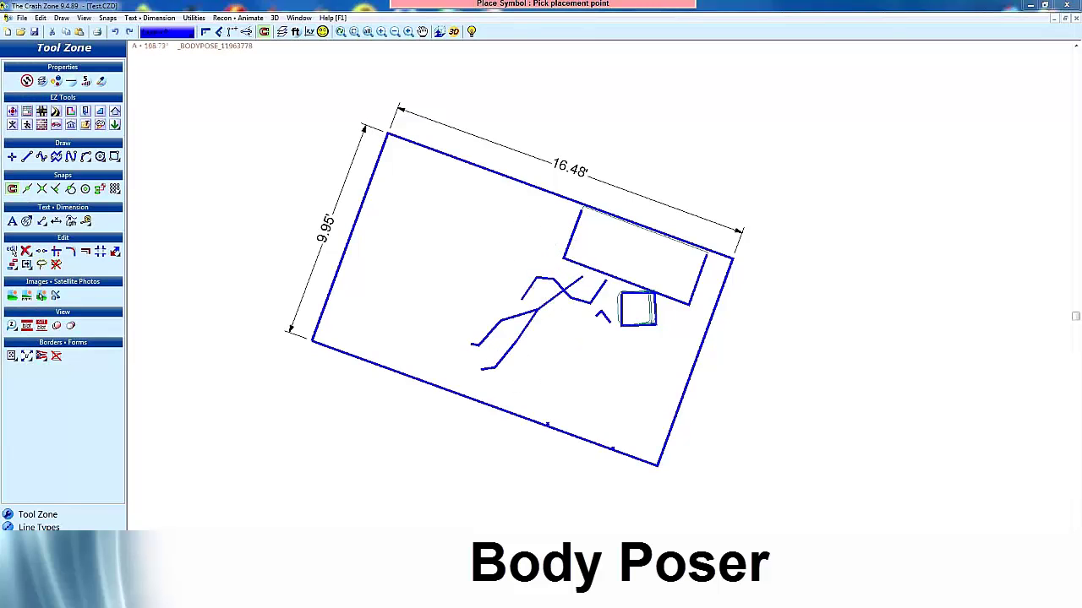
click(589, 302)
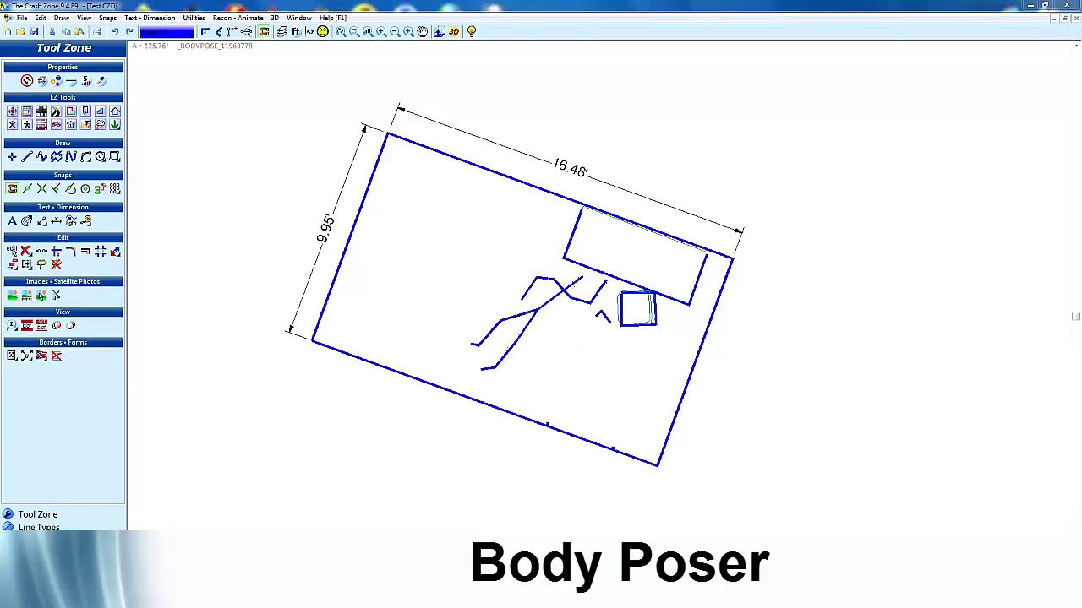
click(500, 266)
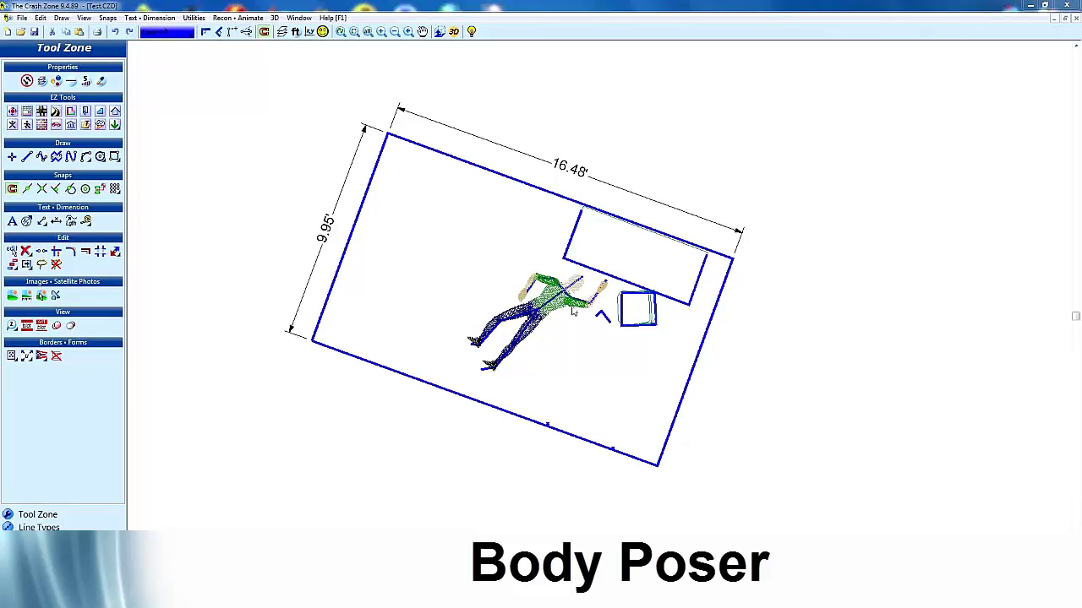
- Reopen the placed body in the Easy Body Poser, adjust one leg and the left wrist in the top view, and update the figure
scroll(573, 313, up, 3)
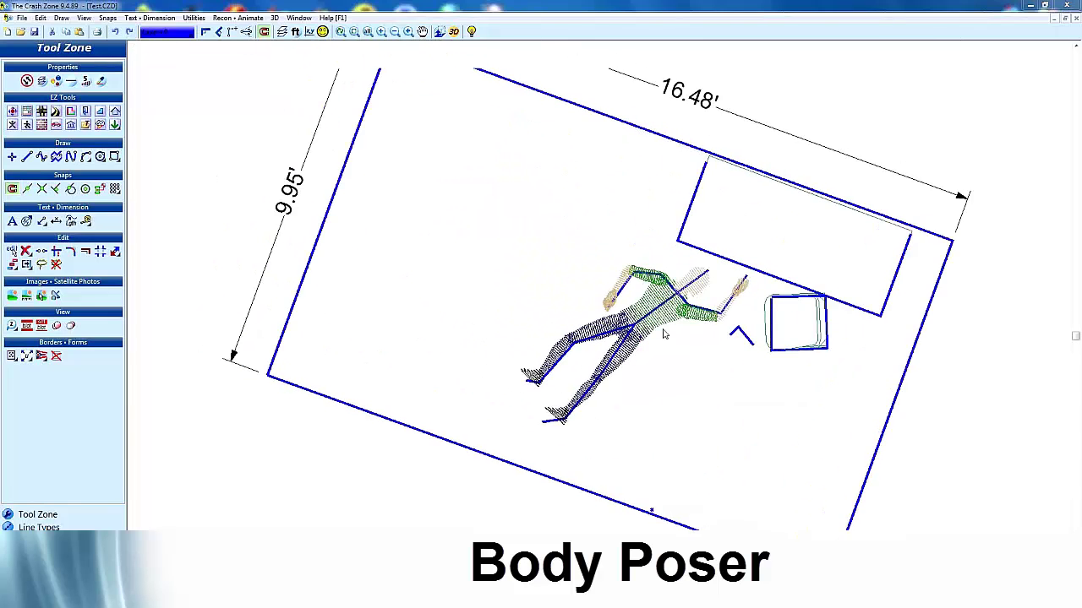
middle_drag(663, 334, 849, 341)
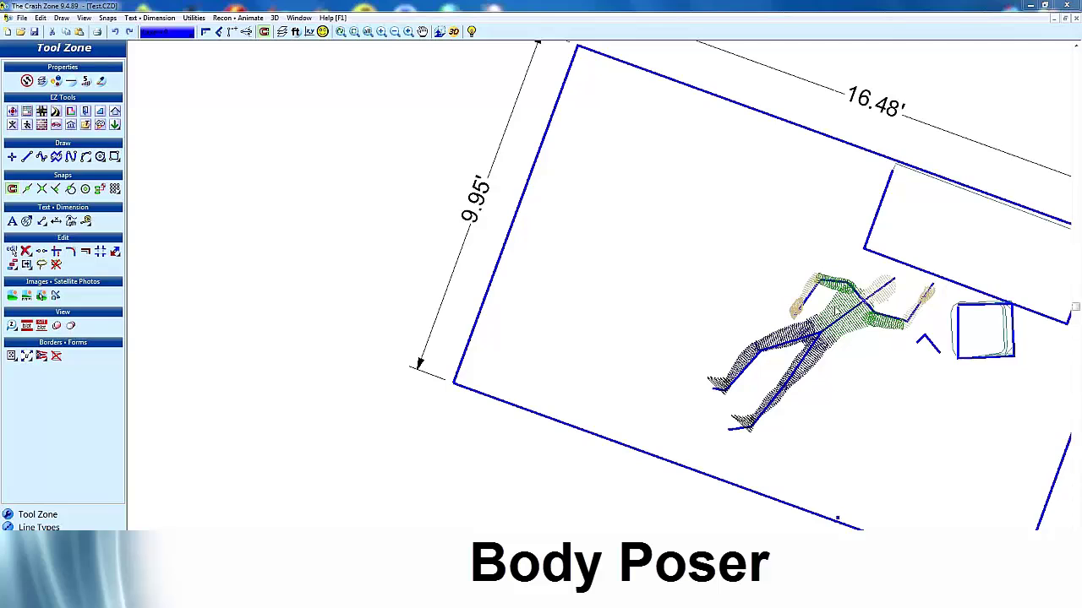
double_click(837, 312)
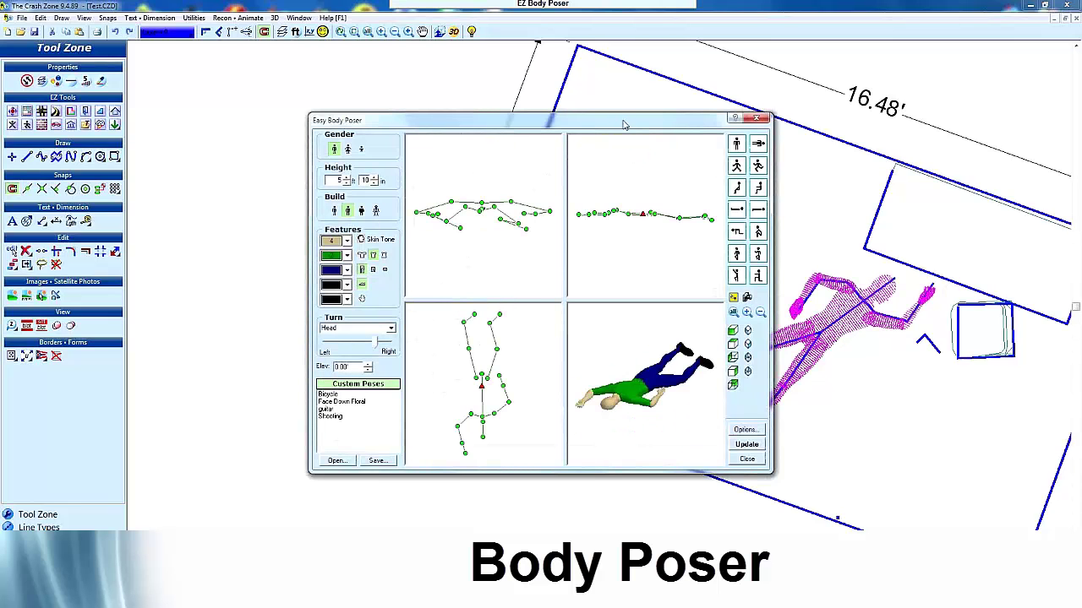
drag(623, 126, 433, 90)
click(540, 310)
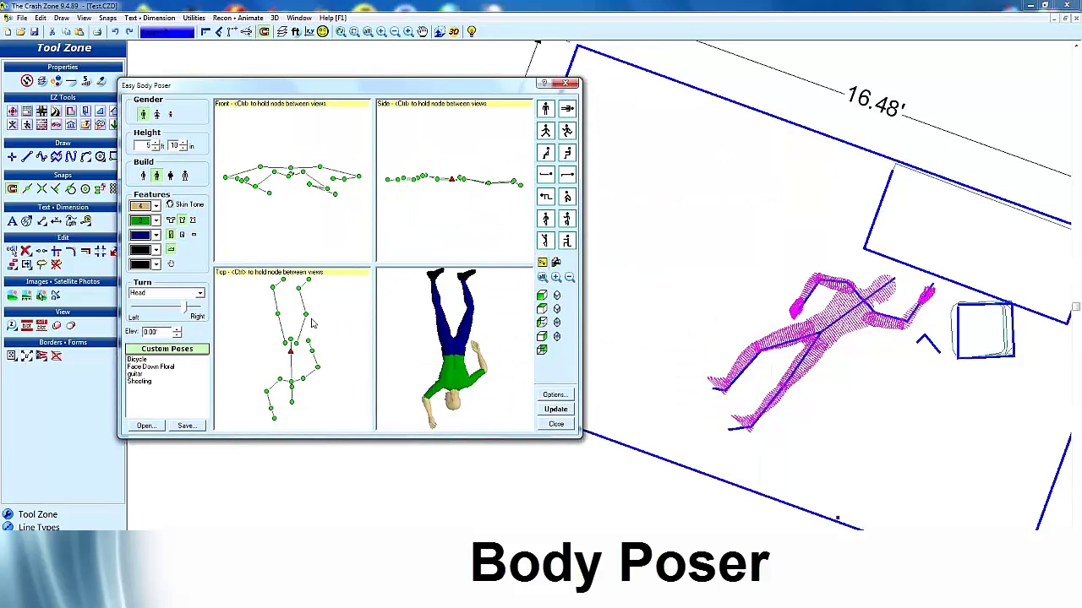
drag(298, 289, 306, 314)
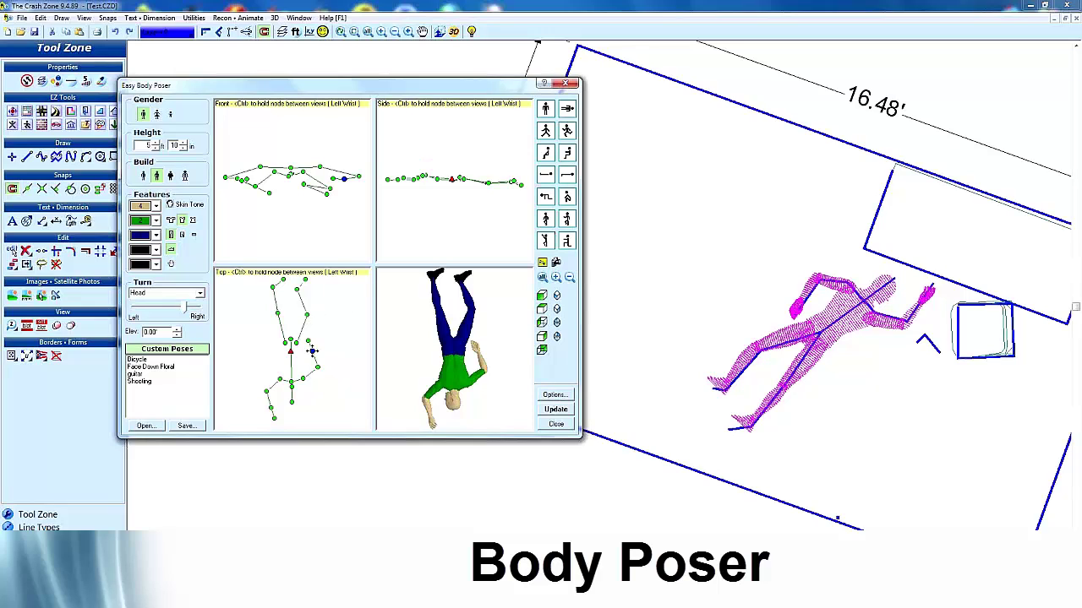
drag(309, 351, 311, 351)
click(562, 409)
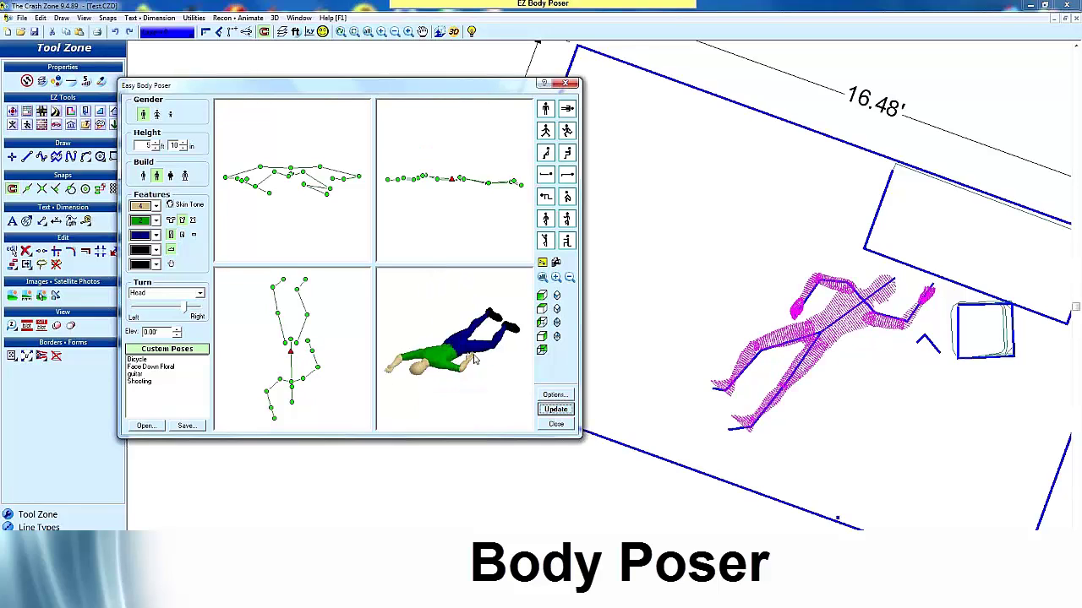
- Turn the head slightly further right and the right hand far to the right, update the placed body, and close the poser
drag(429, 357, 465, 390)
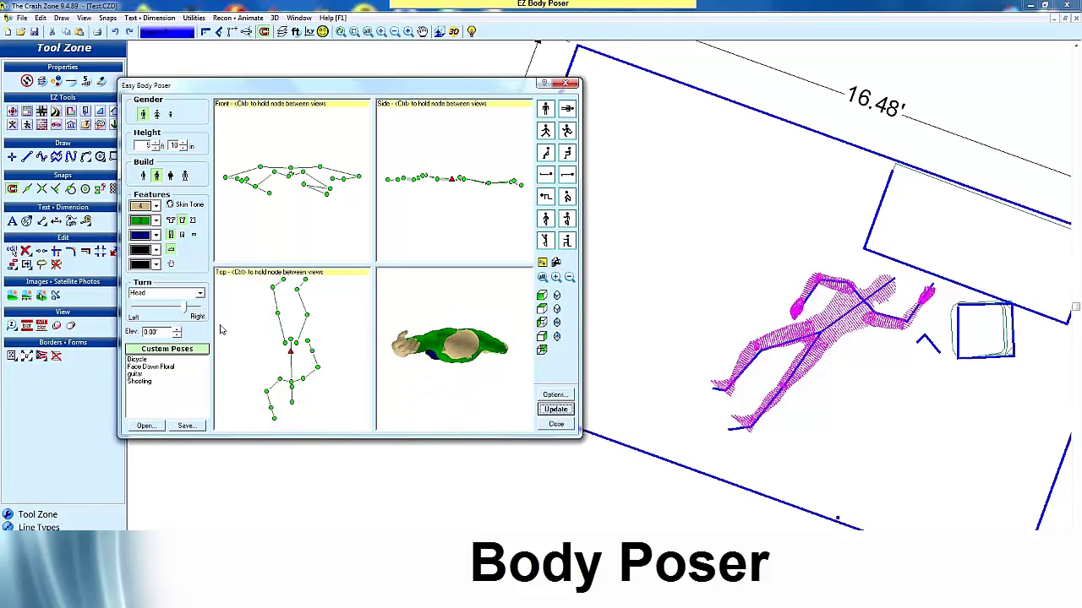
mouse_move(184, 309)
mouse_down()
mouse_move(169, 307)
mouse_move(190, 314)
mouse_up()
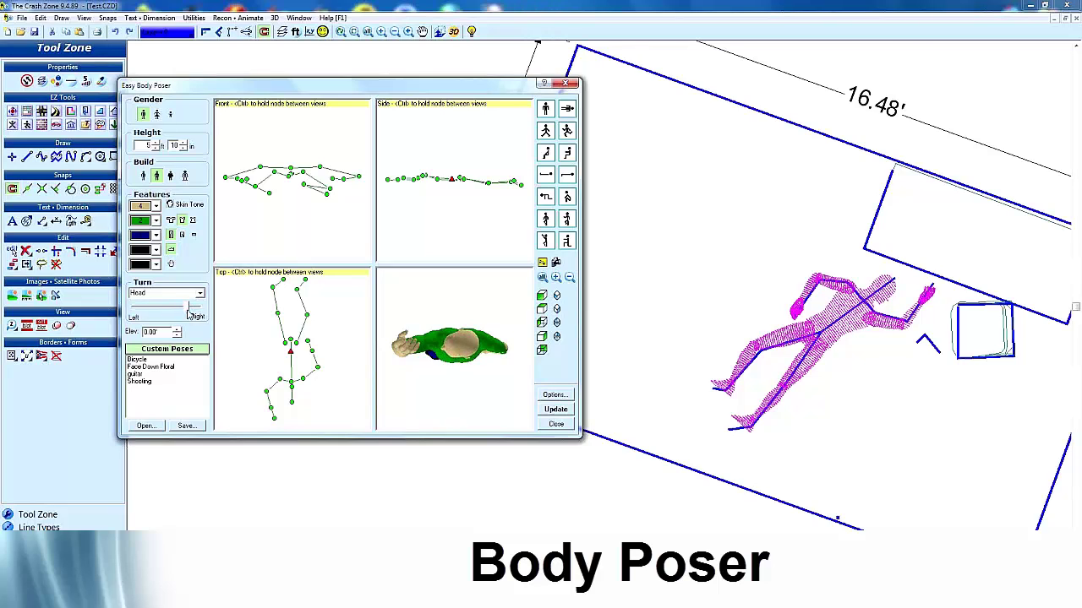
click(201, 294)
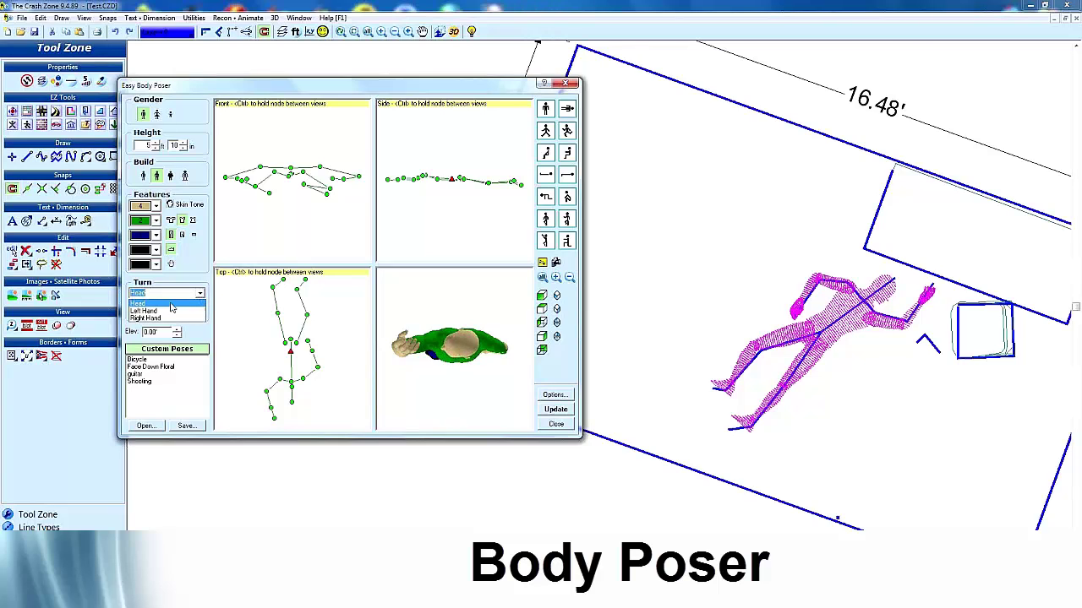
click(166, 310)
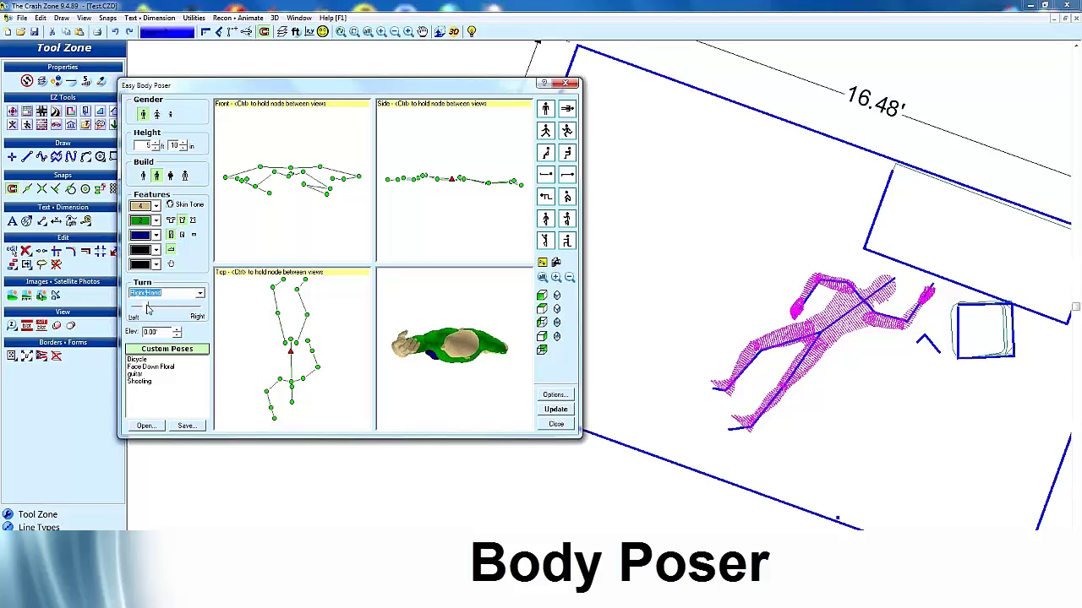
drag(148, 311, 196, 312)
click(556, 410)
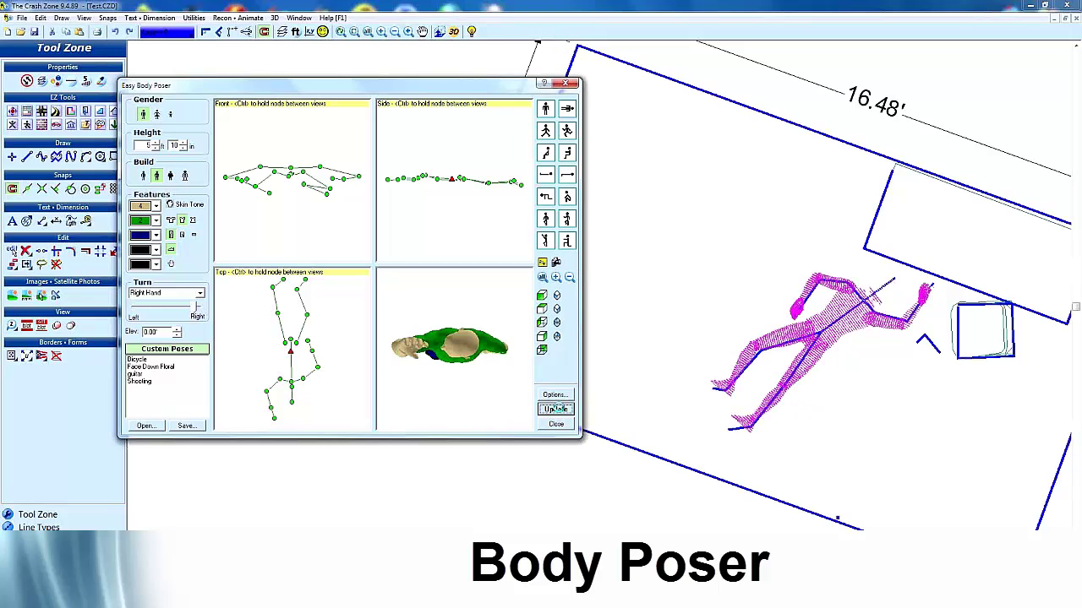
click(571, 86)
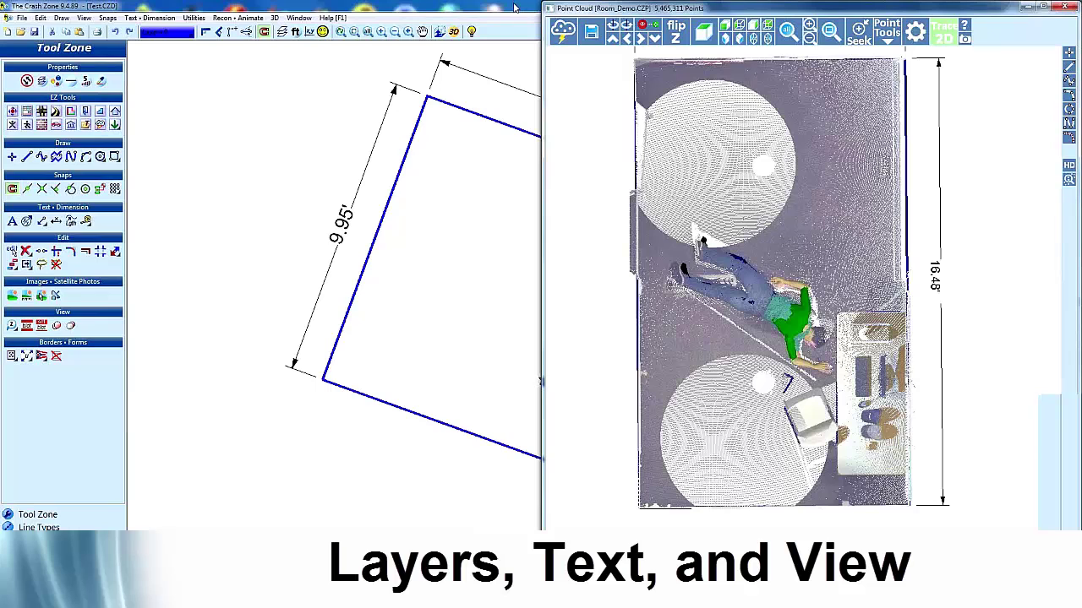
- Fit the drawing window beside the point cloud and examine the body and furniture inside the cloud in 3D
drag(514, 6, 2, 34)
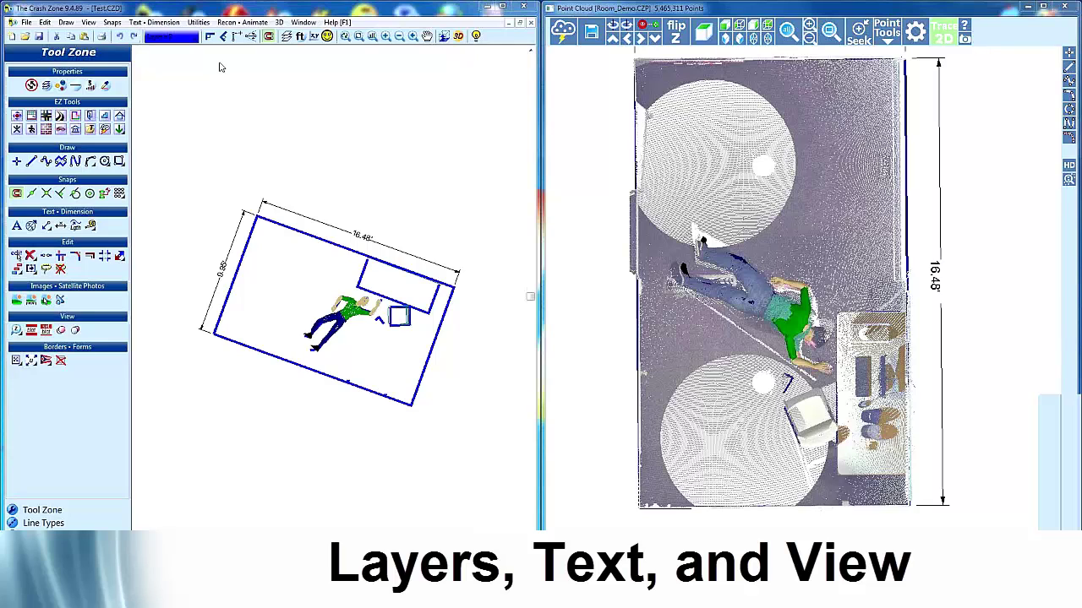
click(725, 40)
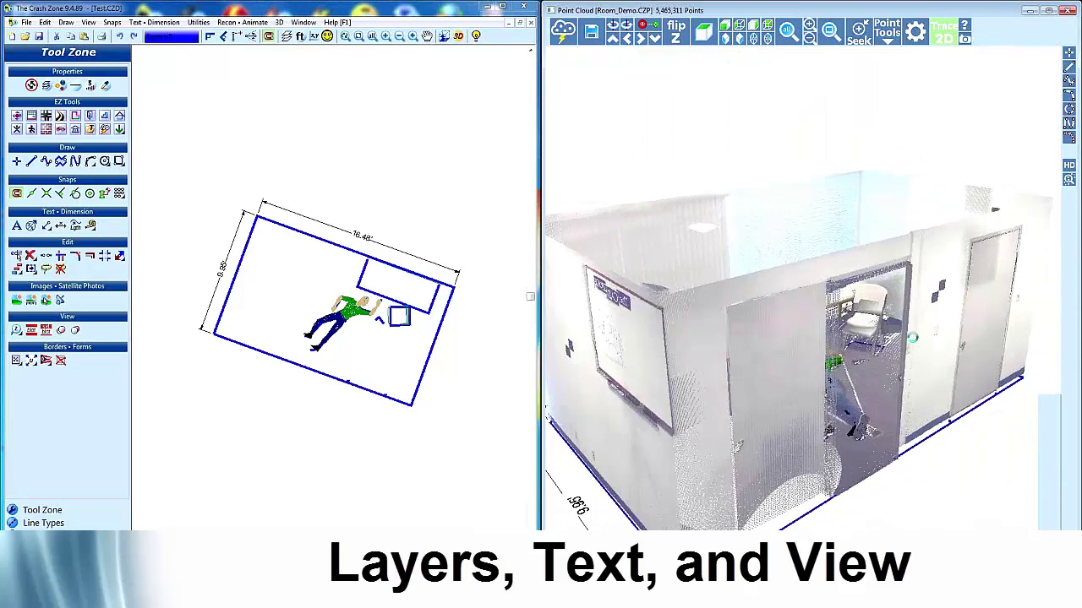
click(912, 338)
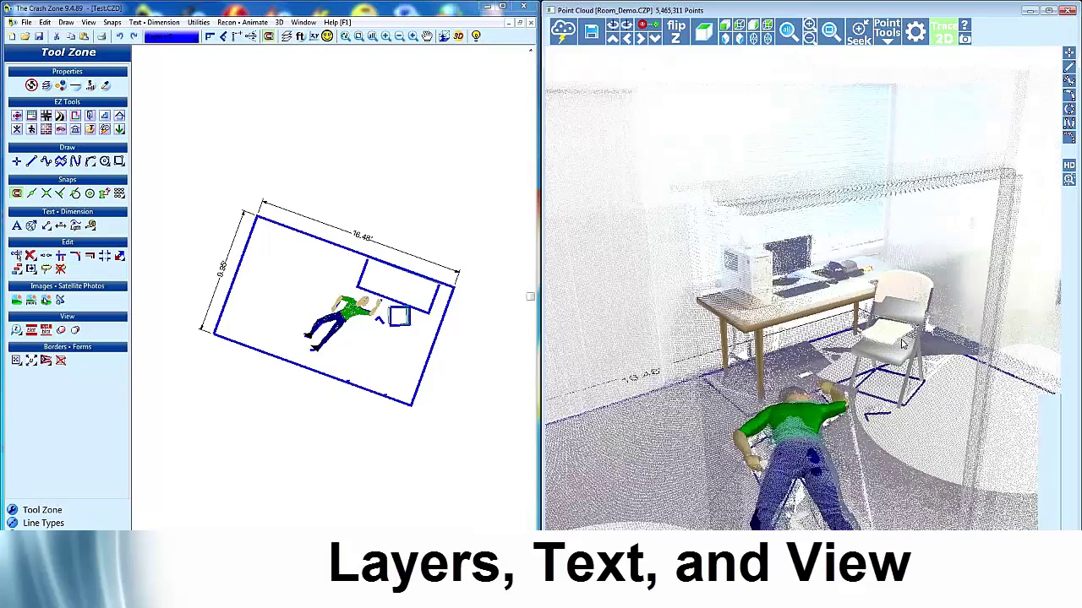
scroll(906, 296, down, 5)
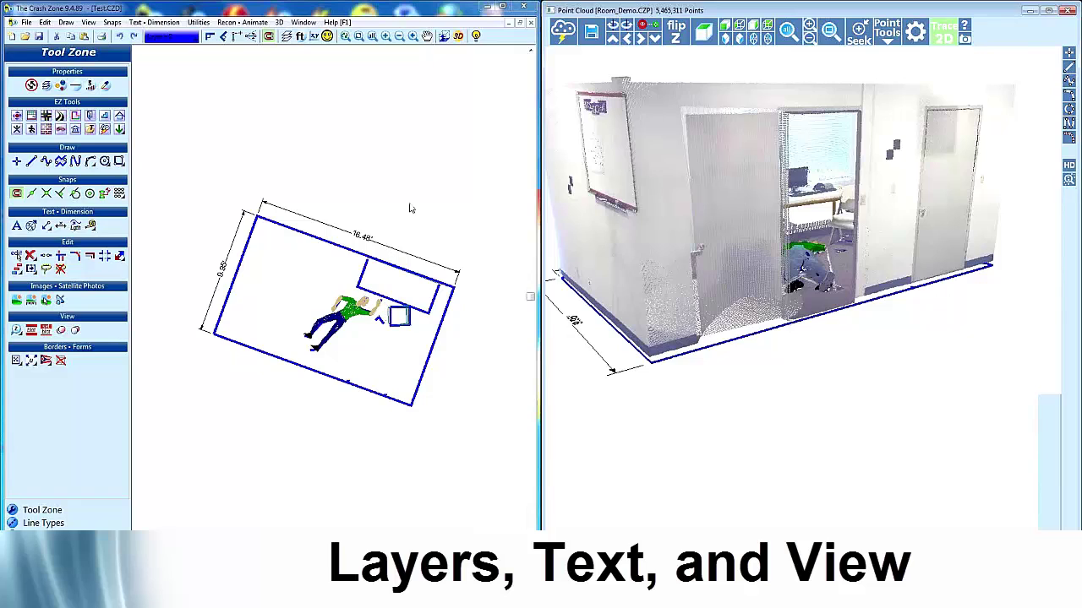
- Hide layer 5 Outlines in the layer manager, close the manager, and fit the whole drawing in view
click(286, 37)
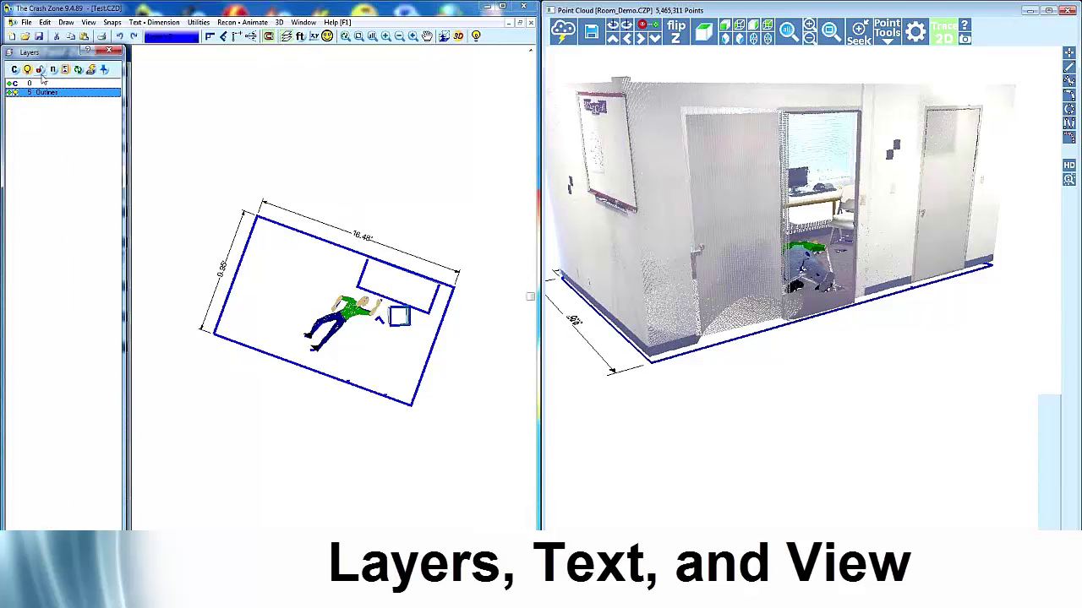
click(64, 70)
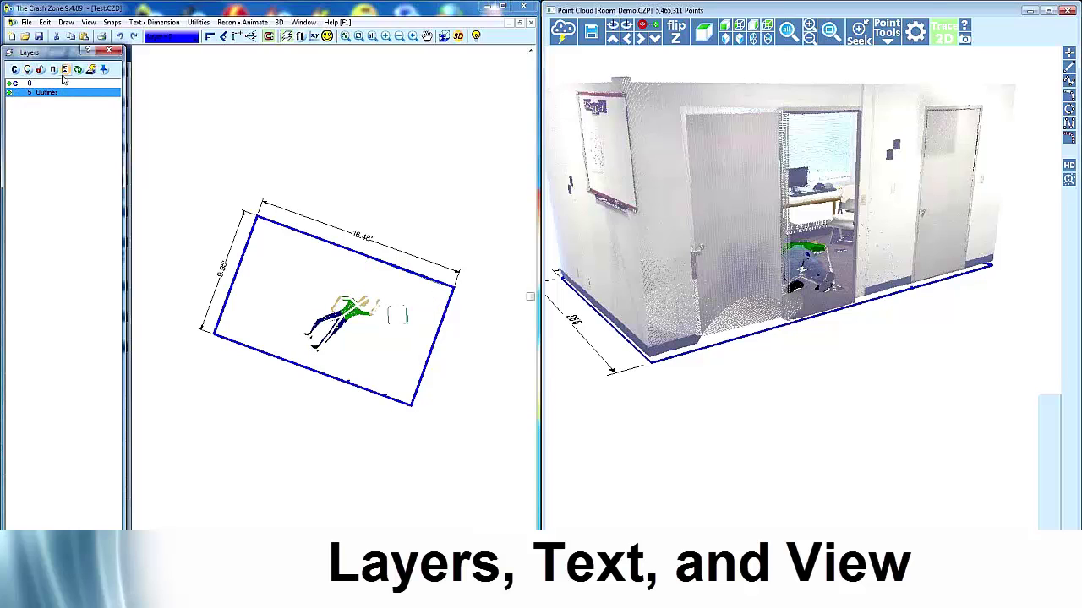
click(108, 51)
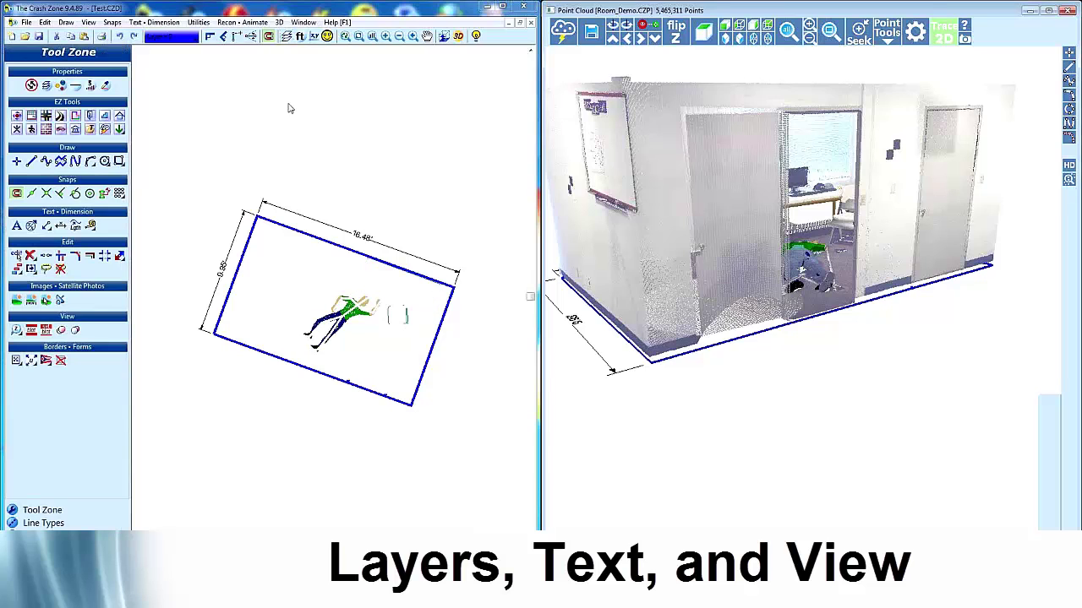
click(372, 36)
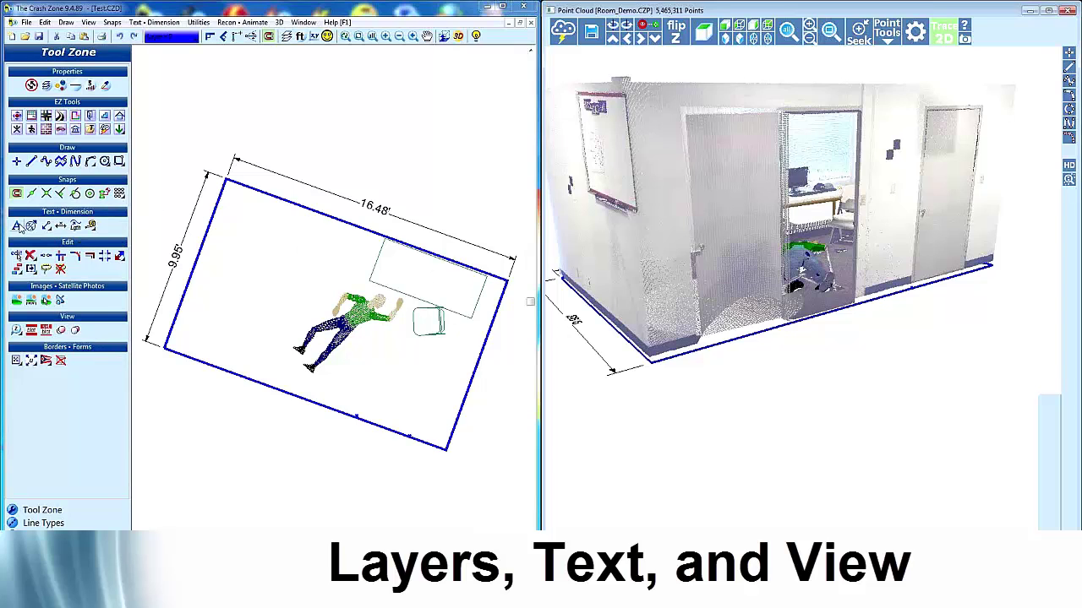
- Add the text label "Body" with an arrow pointing to the figure's bent arm, and leave the text tool
click(17, 226)
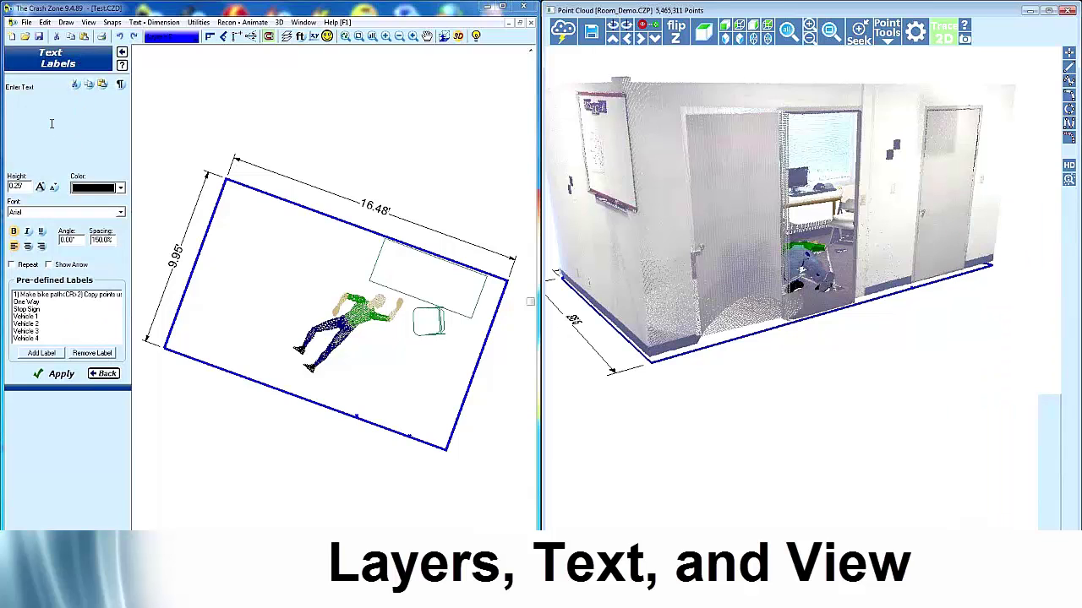
text(Bi)
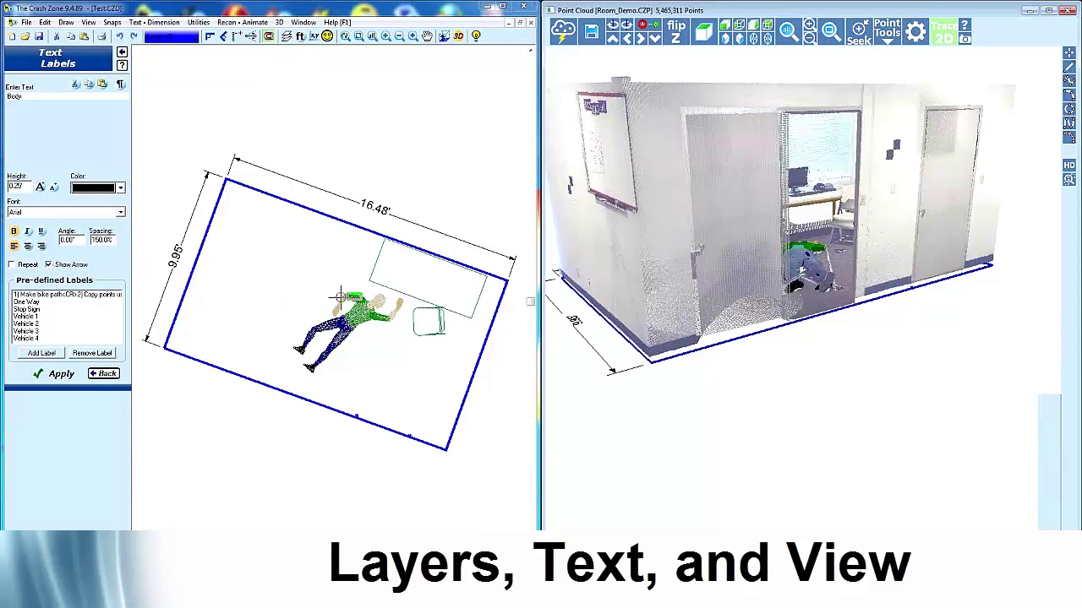
click(342, 295)
click(320, 279)
click(124, 52)
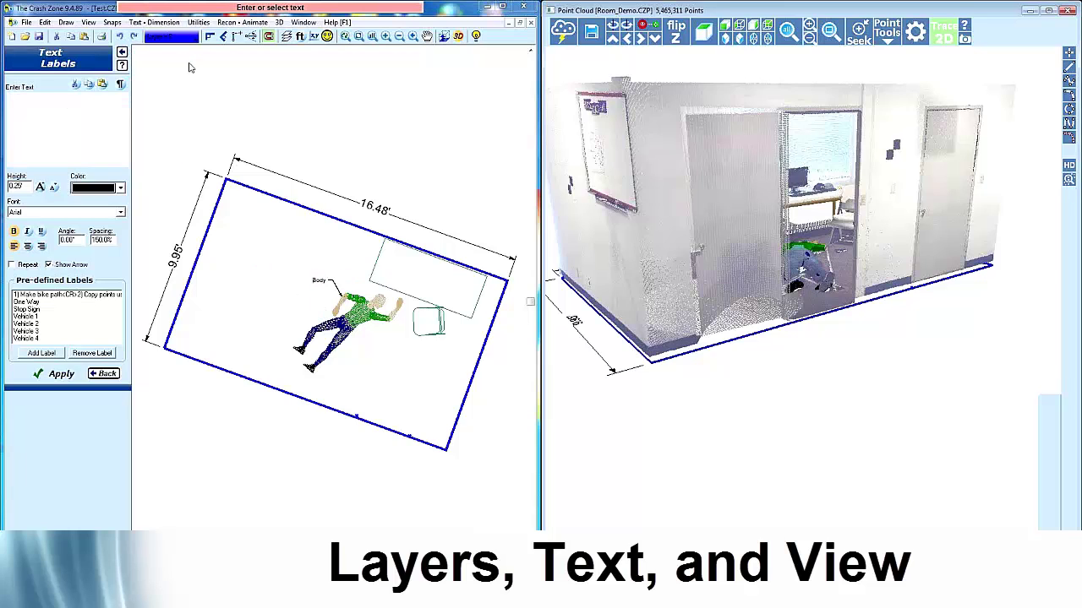
click(123, 53)
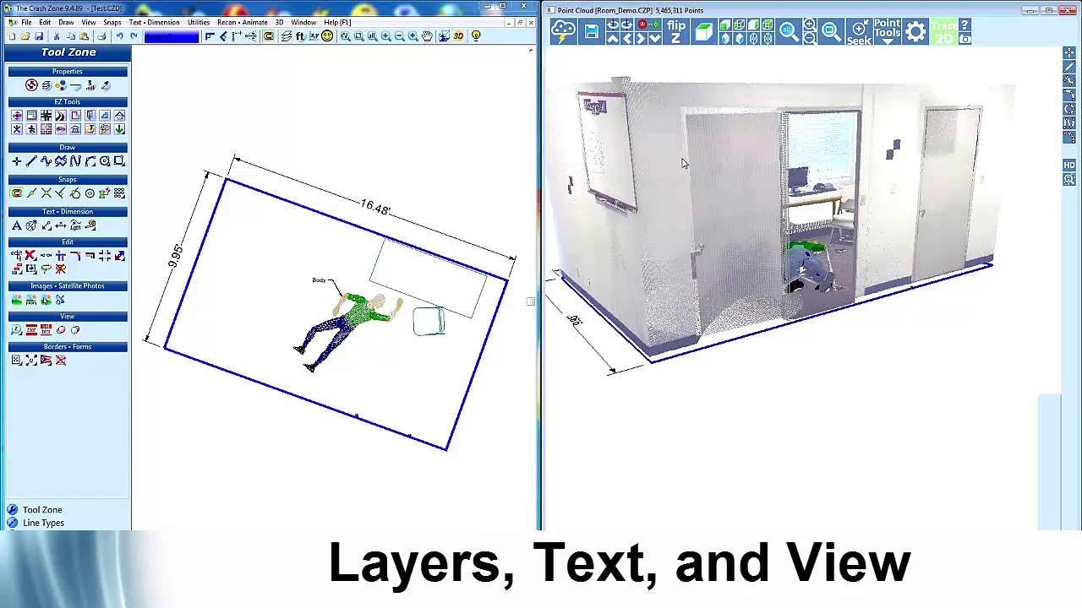
- Turn off the points of the Room_Demo cloud to show the diagram, furniture and body alone in 3D
drag(704, 237, 702, 191)
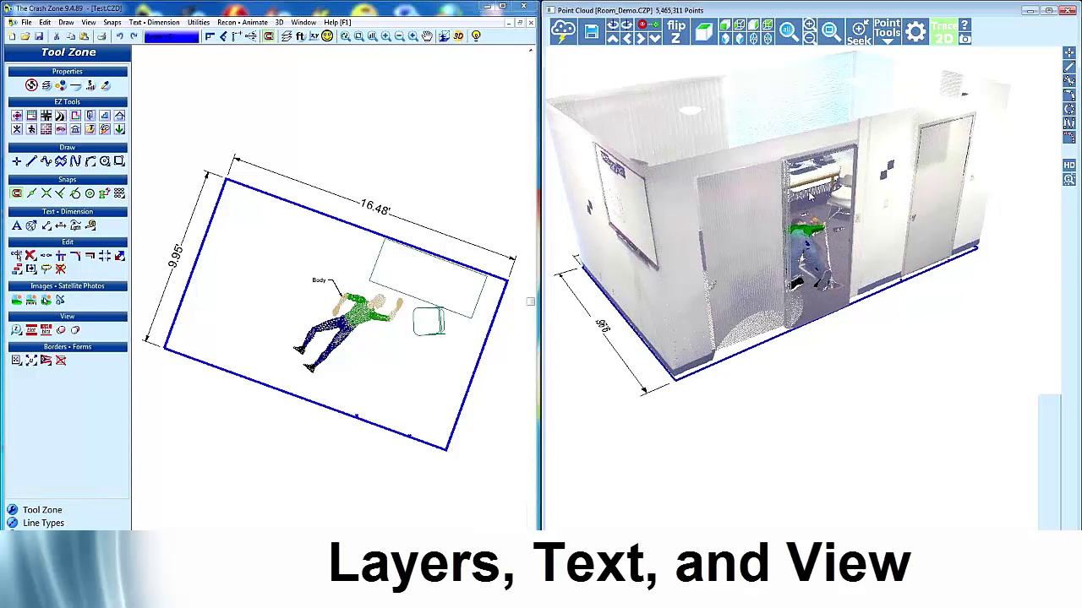
drag(761, 230, 757, 262)
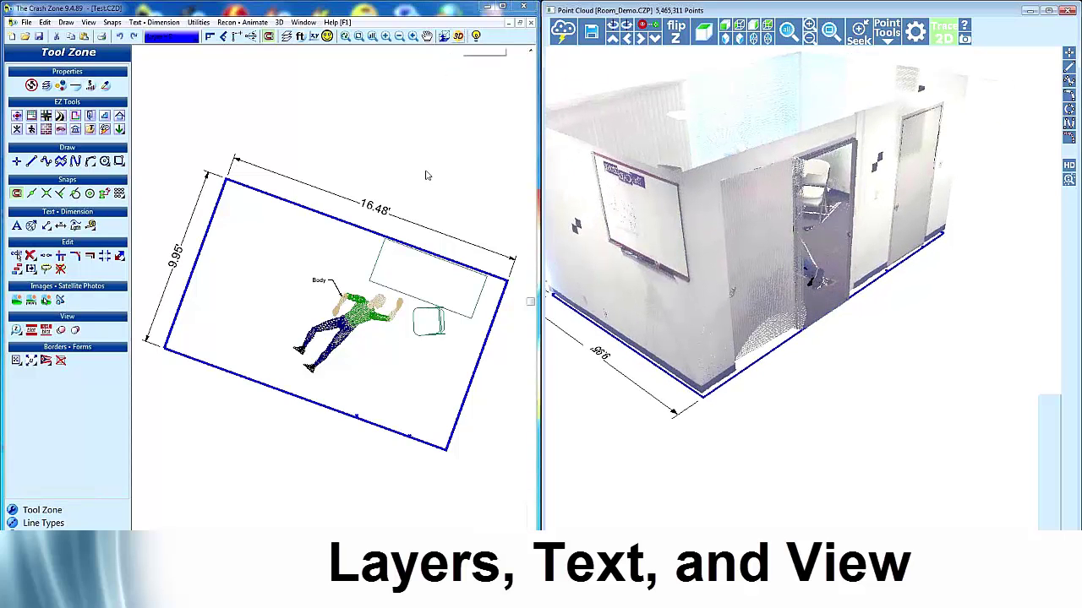
drag(686, 188, 691, 198)
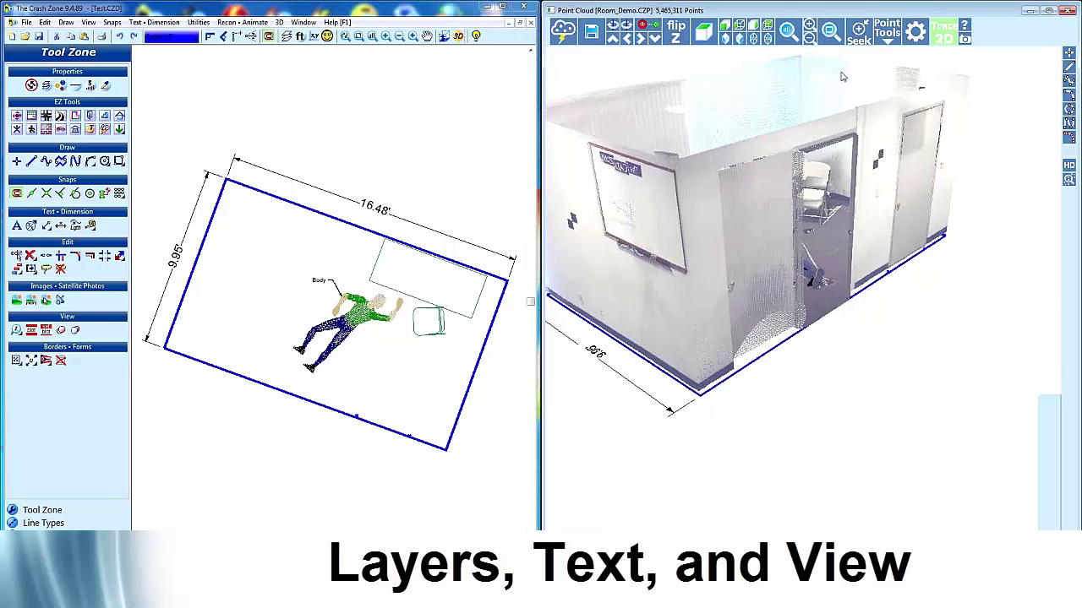
click(887, 32)
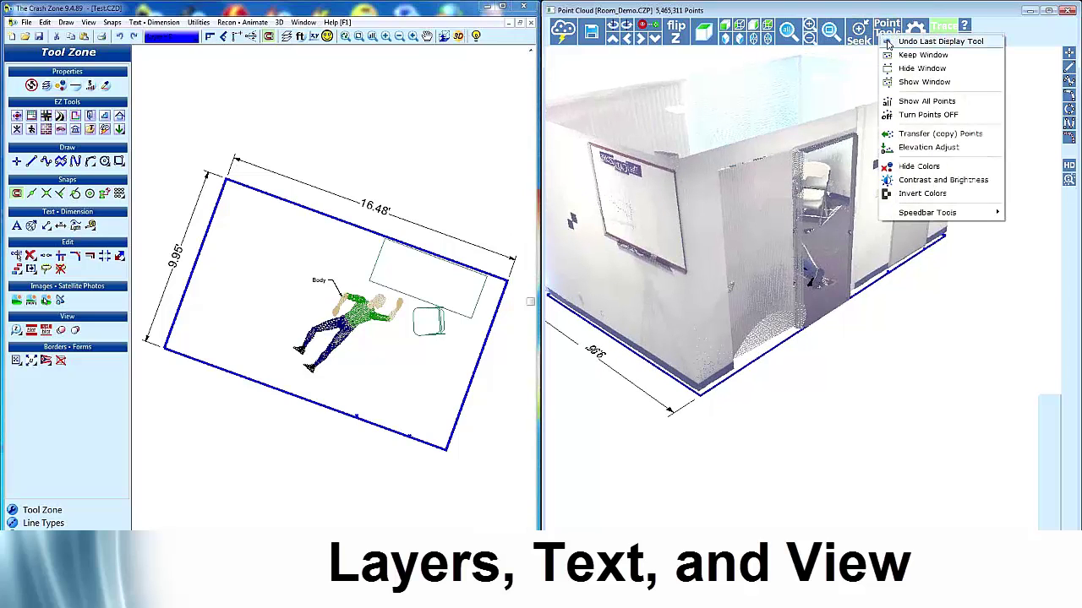
click(936, 115)
drag(835, 178, 799, 123)
drag(735, 46, 911, 230)
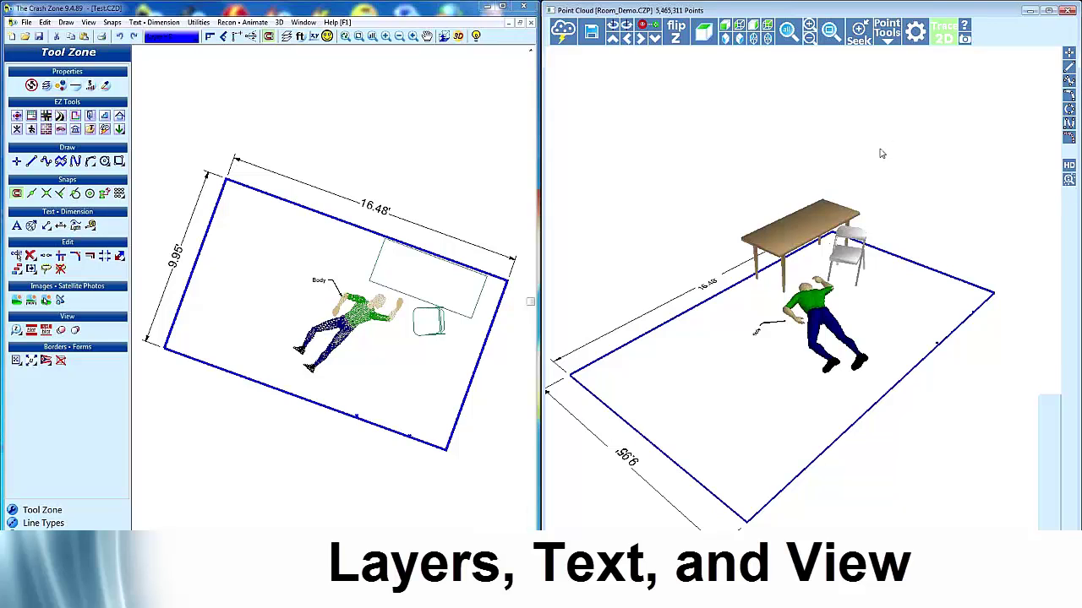
drag(889, 296, 882, 206)
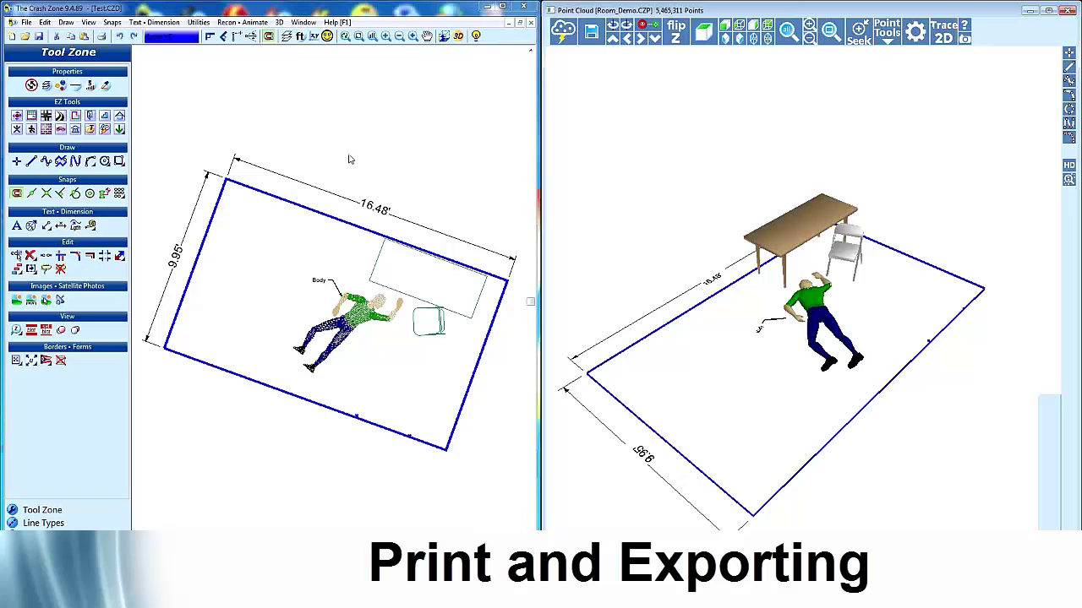
click(275, 198)
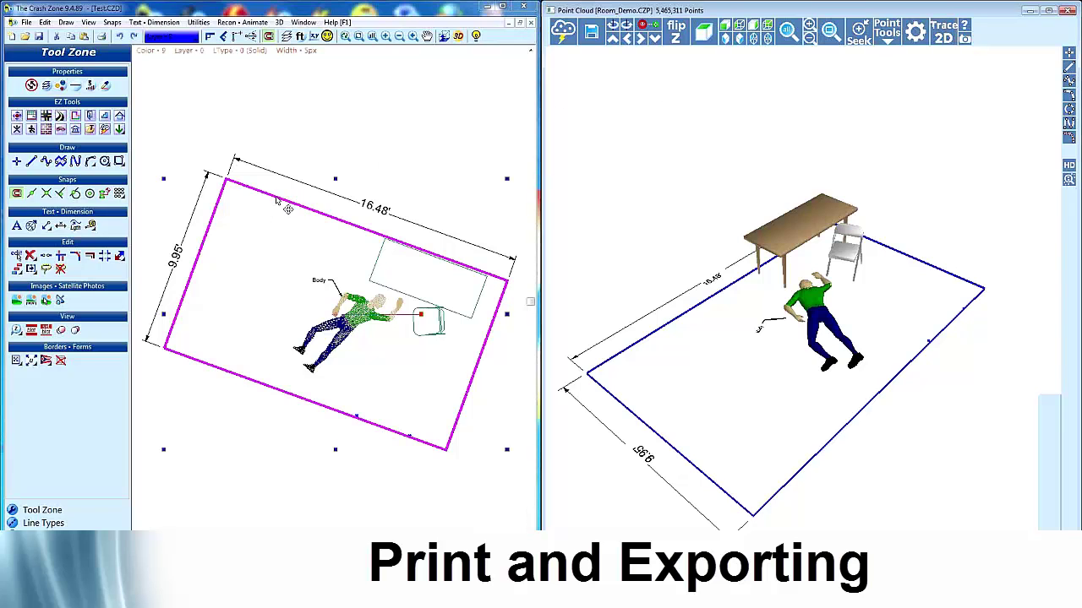
click(443, 38)
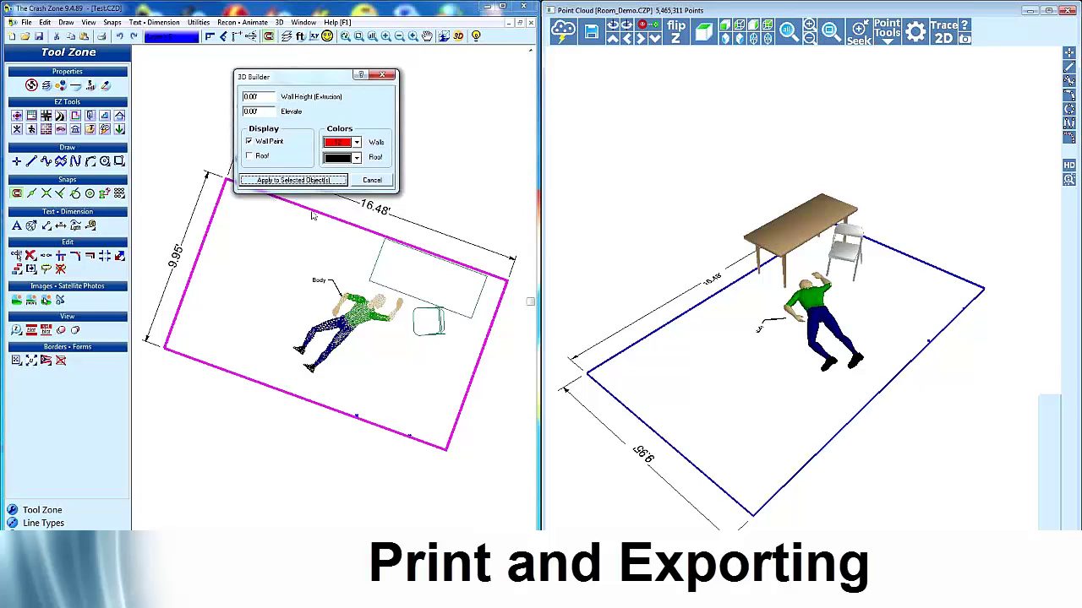
click(372, 181)
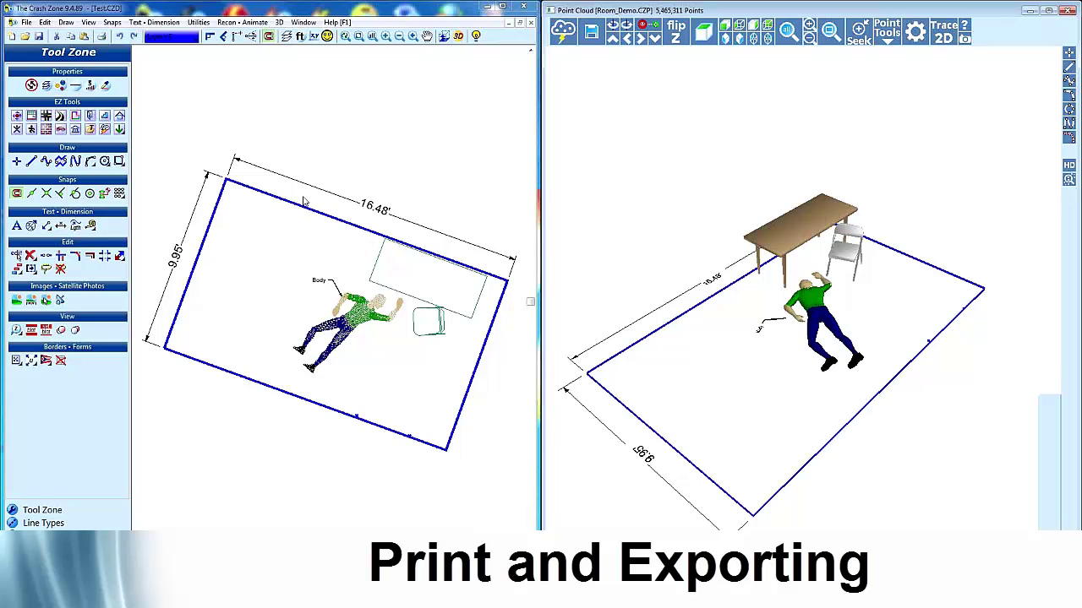
- Place the Custom Form 1 border around the diagram in the maximized drawing window and erase it
click(1028, 9)
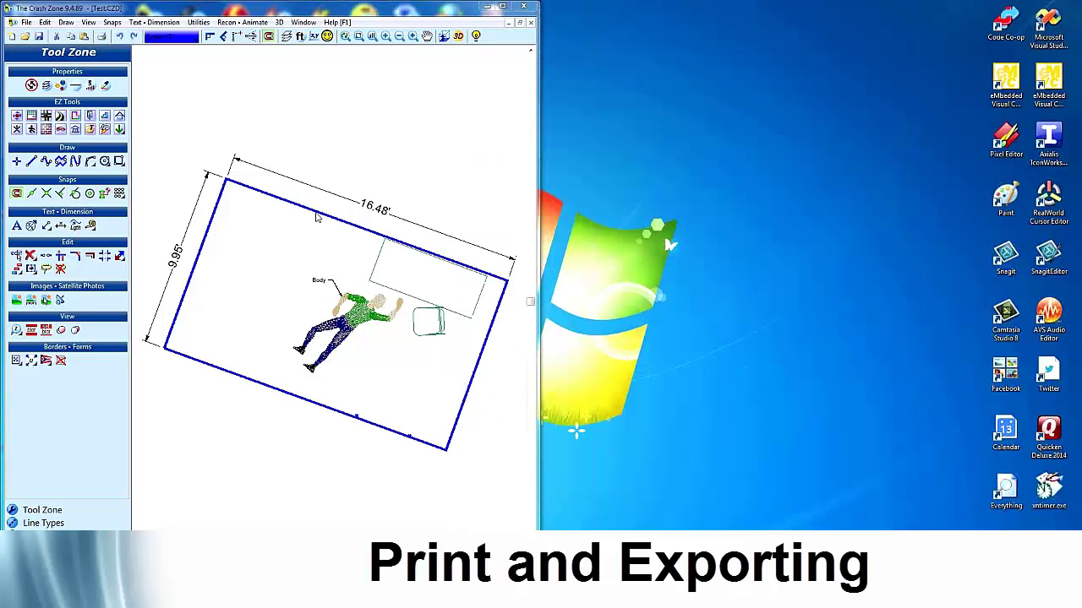
click(502, 8)
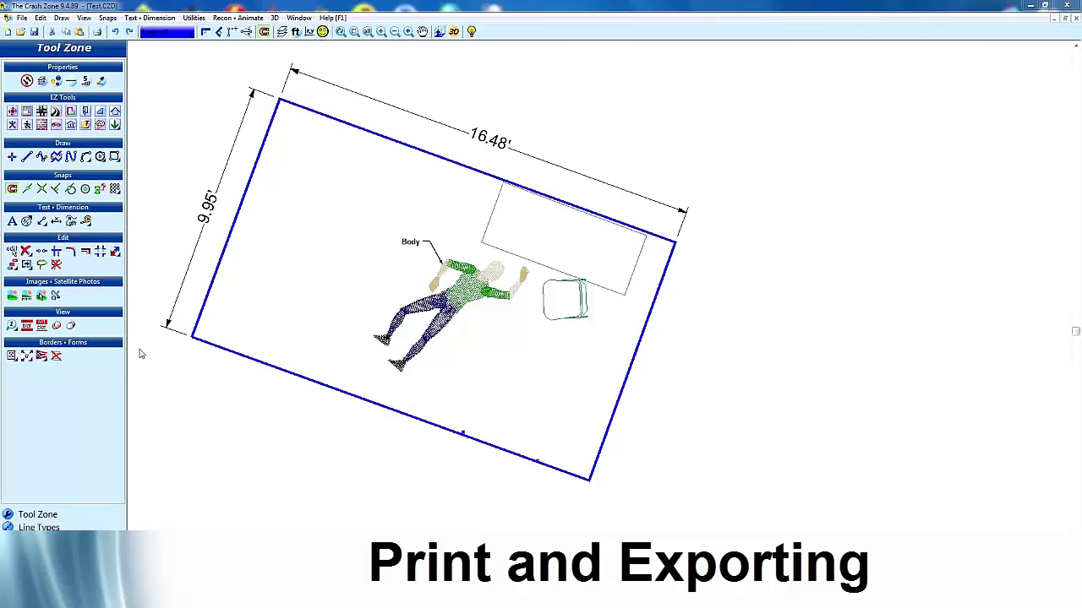
click(18, 357)
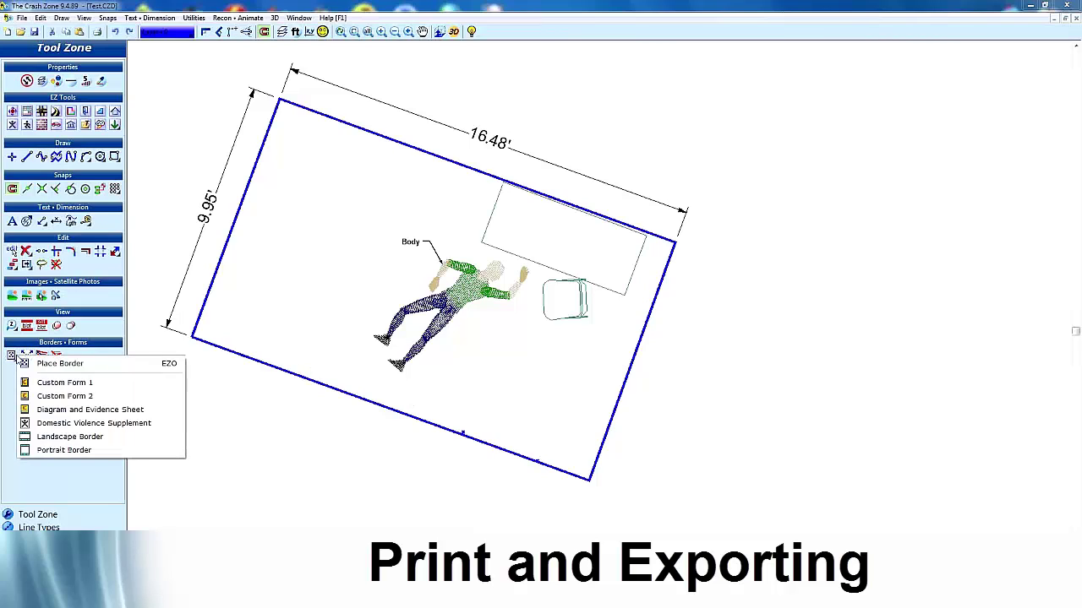
click(71, 384)
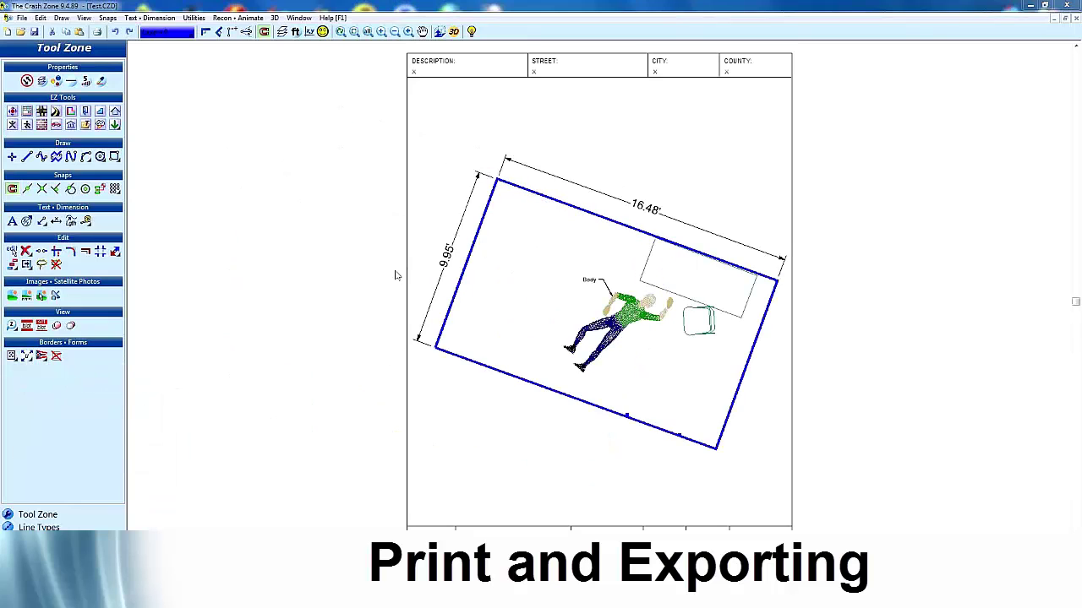
click(57, 356)
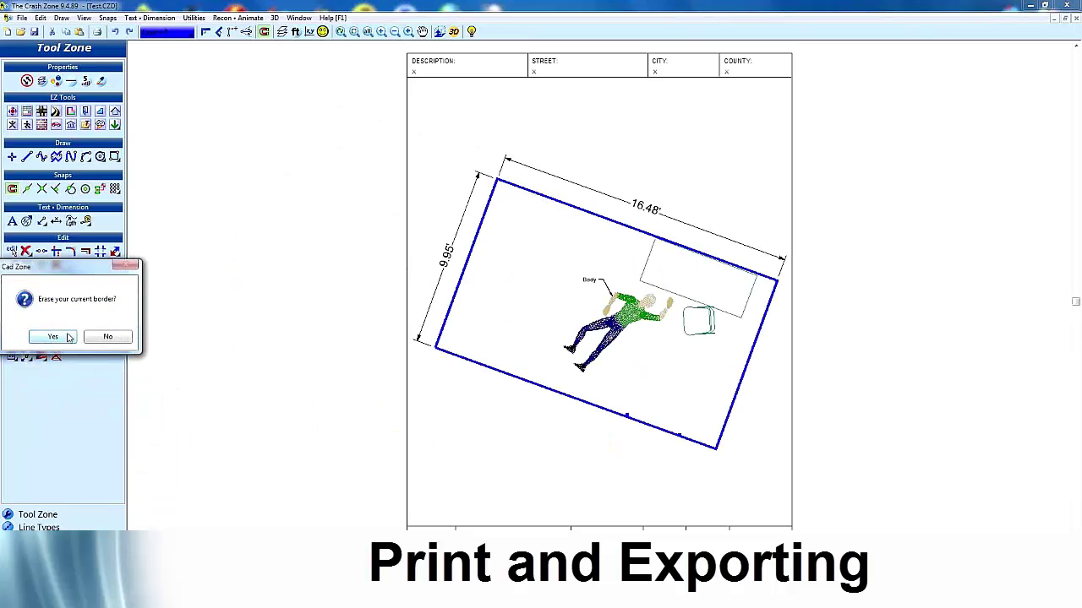
click(53, 336)
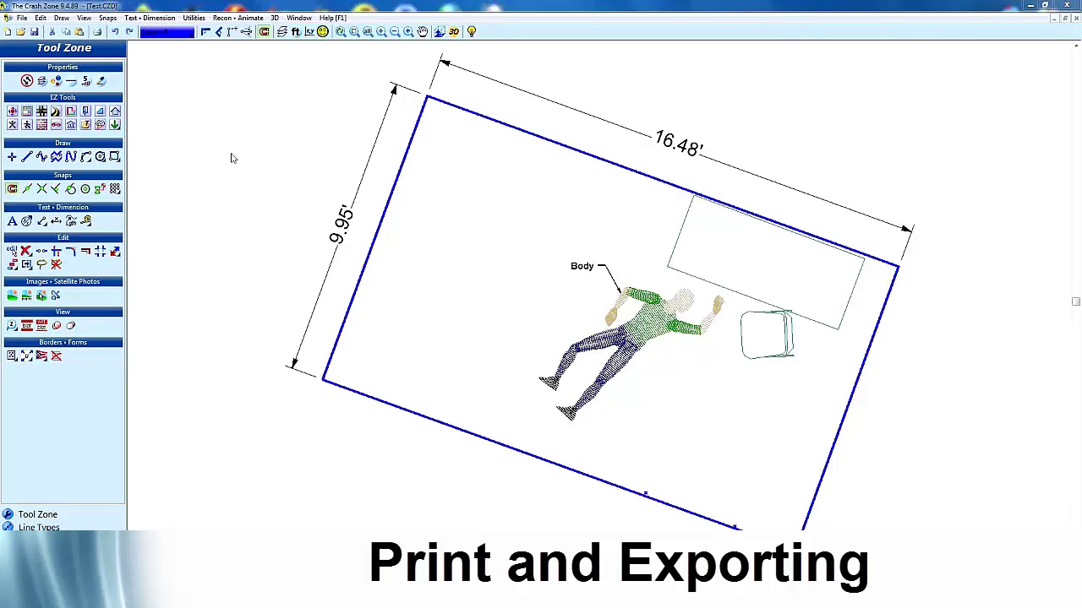
- Look through the data export formats, open the print setup, and fit the diagram to a landscape page
click(22, 19)
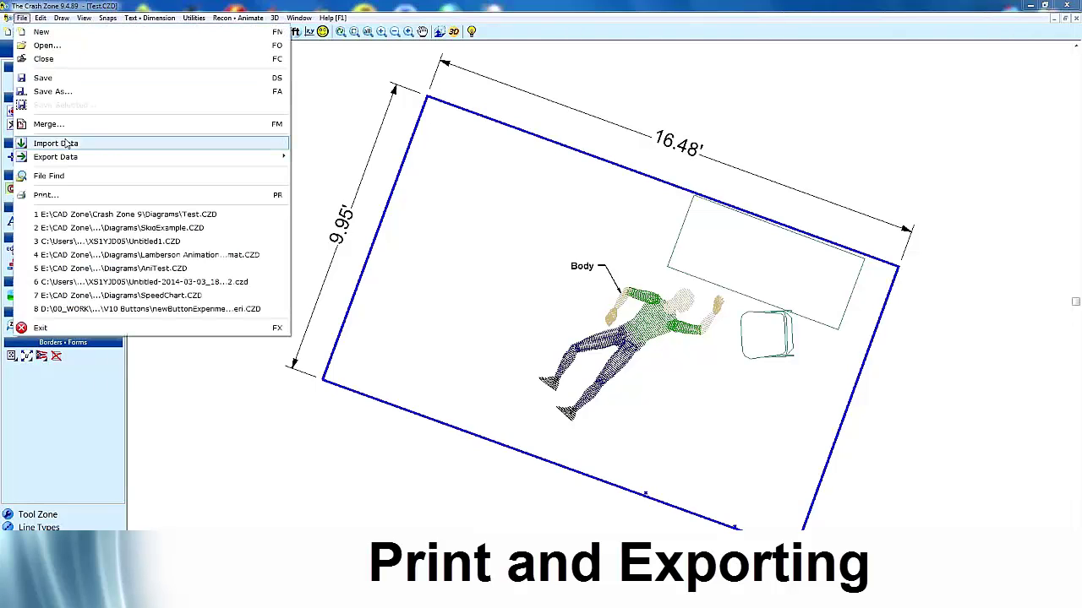
mouse_move(228, 160)
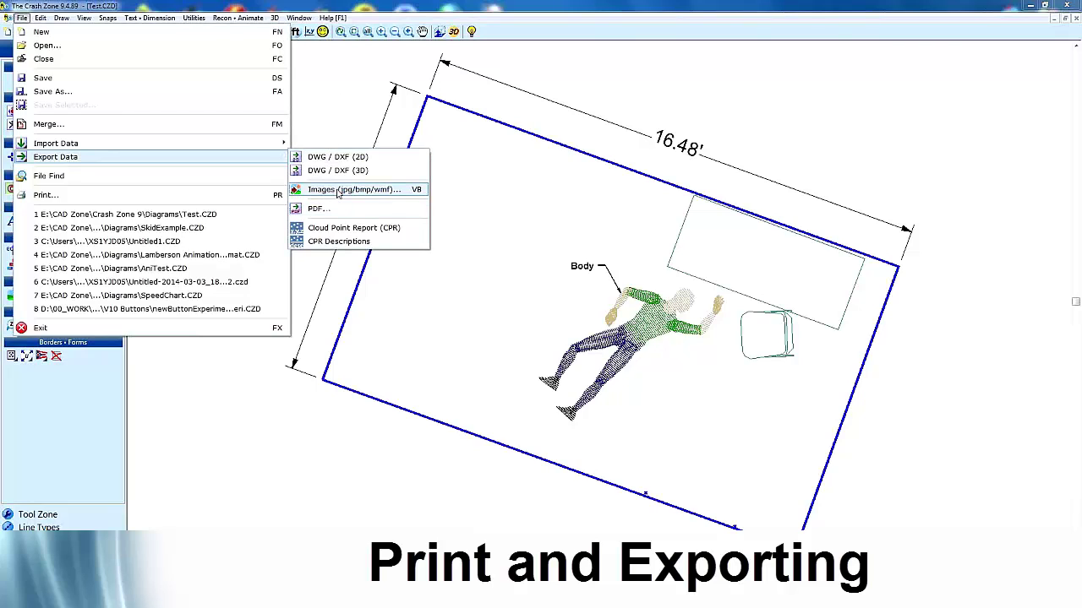
click(345, 87)
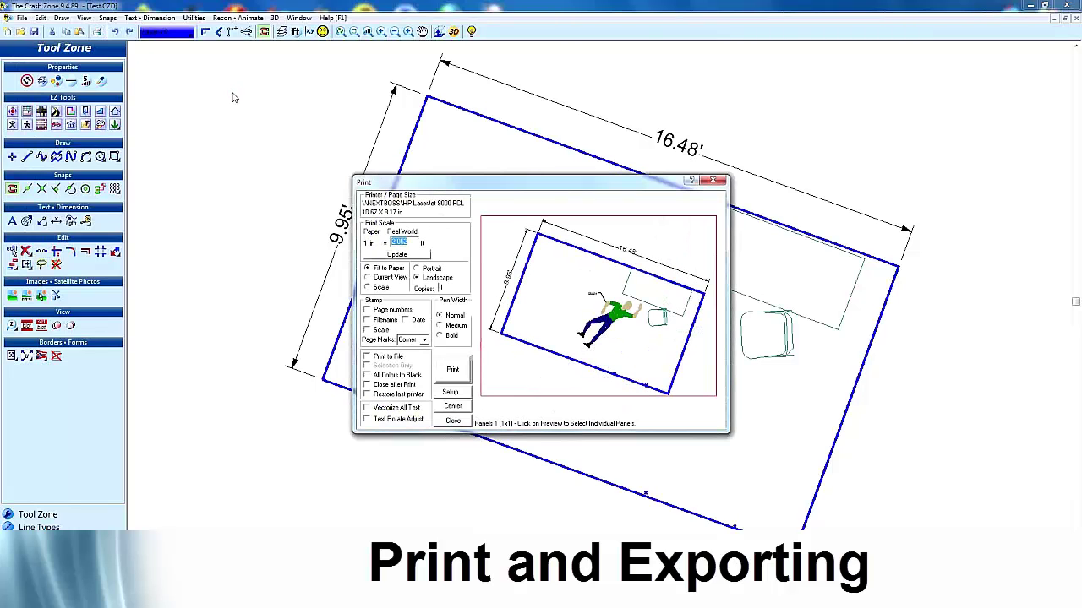
drag(475, 184, 311, 144)
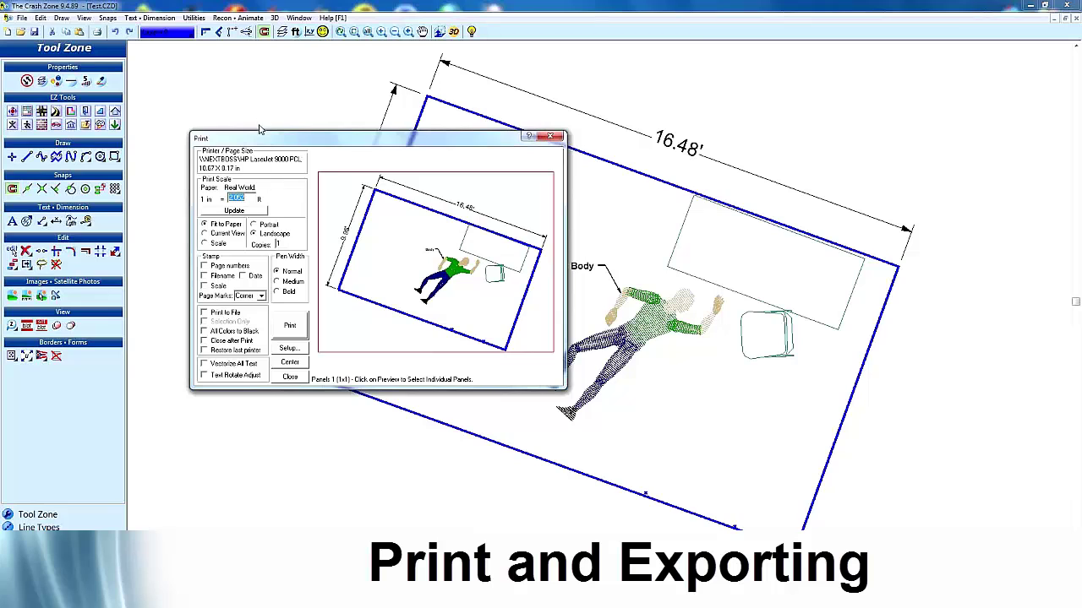
drag(260, 137, 245, 96)
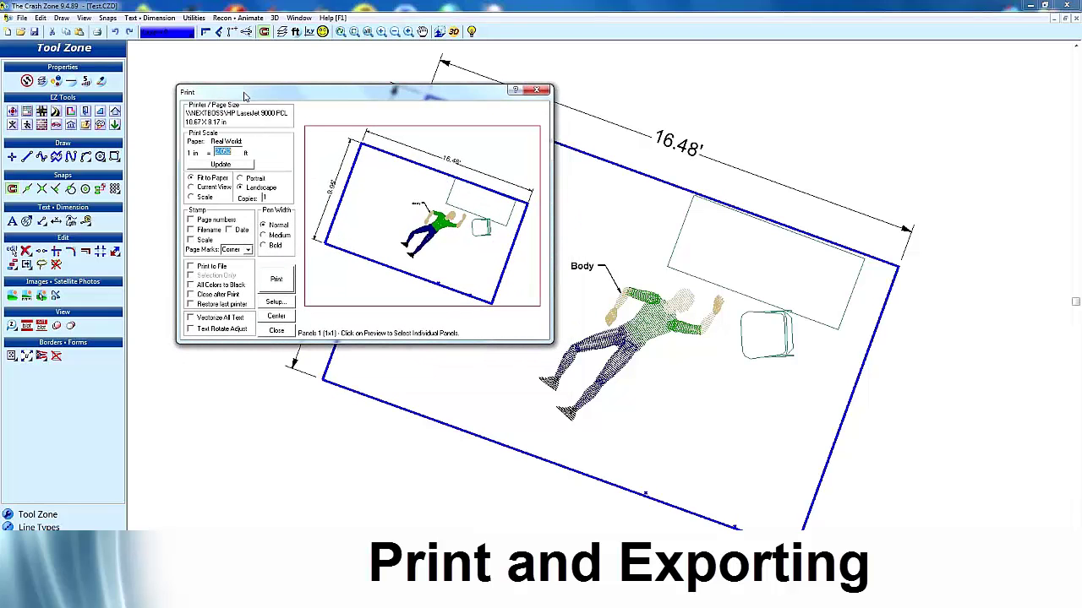
drag(245, 95, 238, 104)
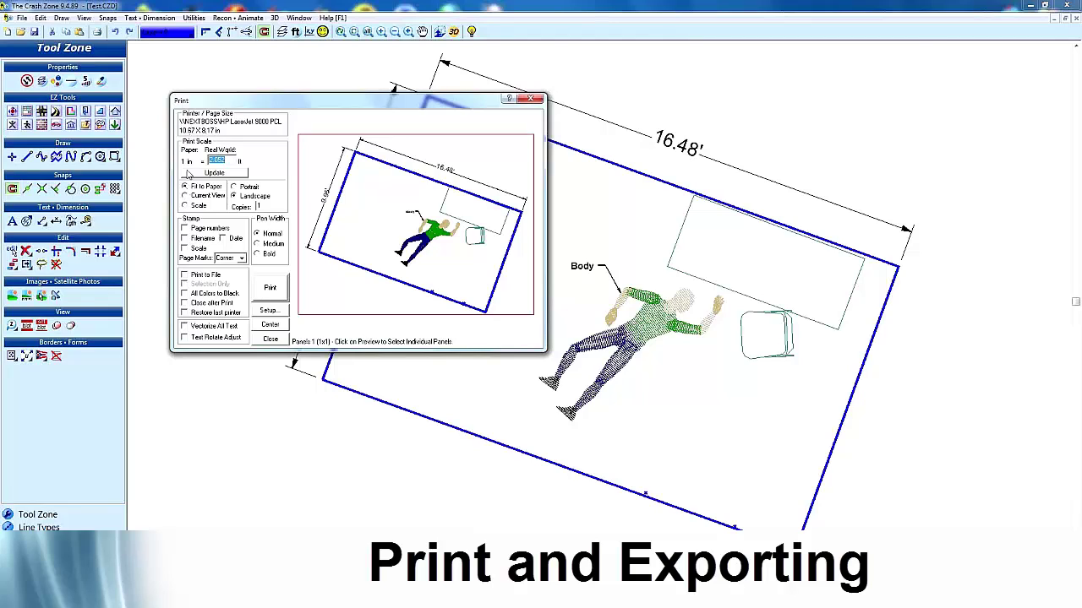
click(245, 198)
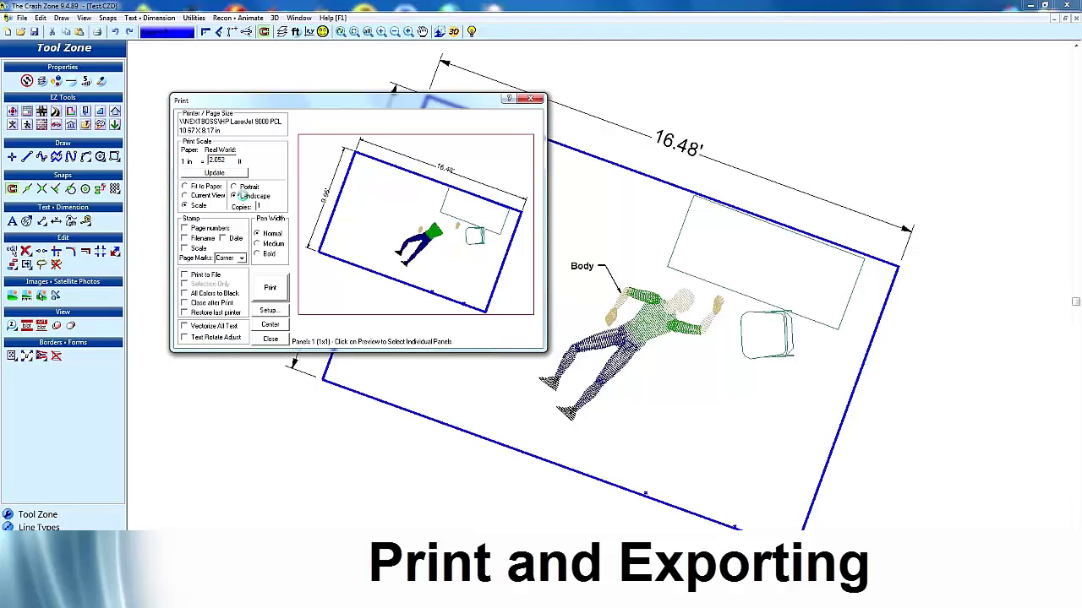
click(195, 188)
- Set the print scale to 1 in = 3.0 ft and update the preview
drag(226, 161, 203, 161)
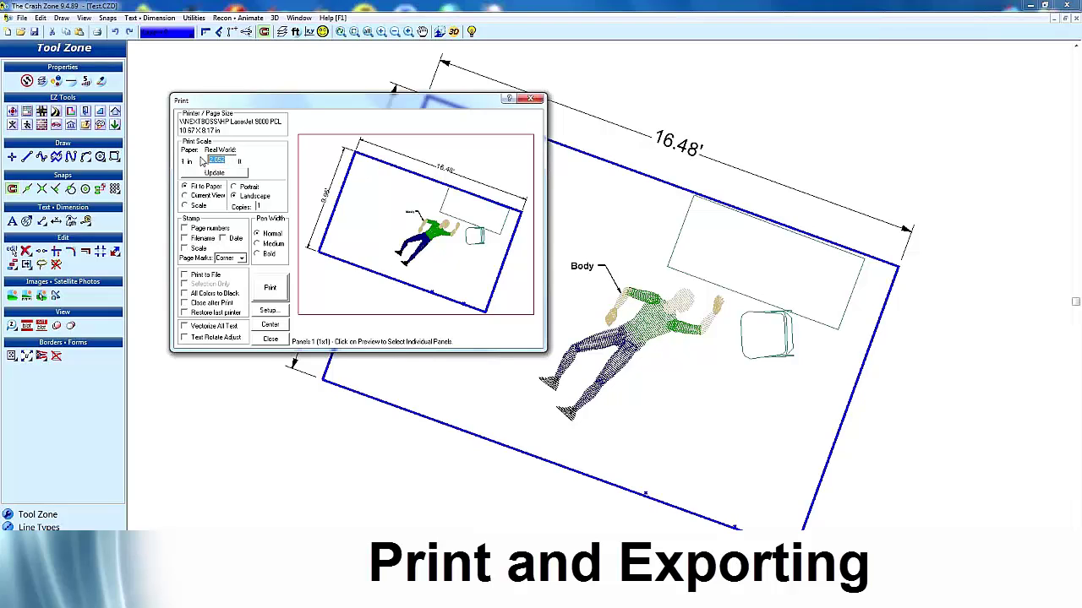
text(3.0)
click(215, 173)
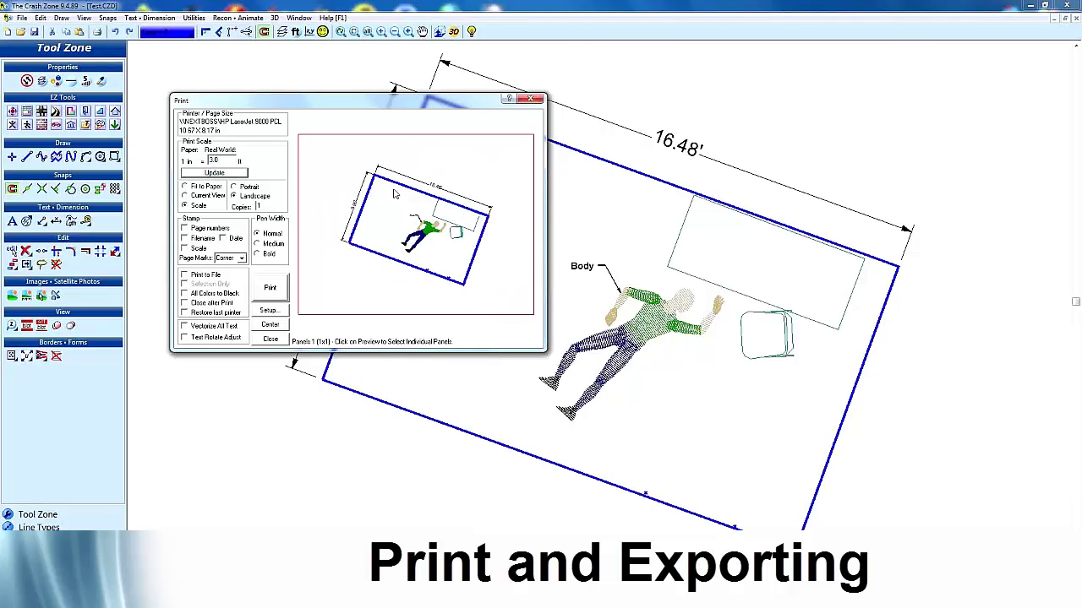
- Set the print scale to 1 in = 1.0 ft and update the preview
drag(232, 159, 203, 160)
text(1)
click(213, 173)
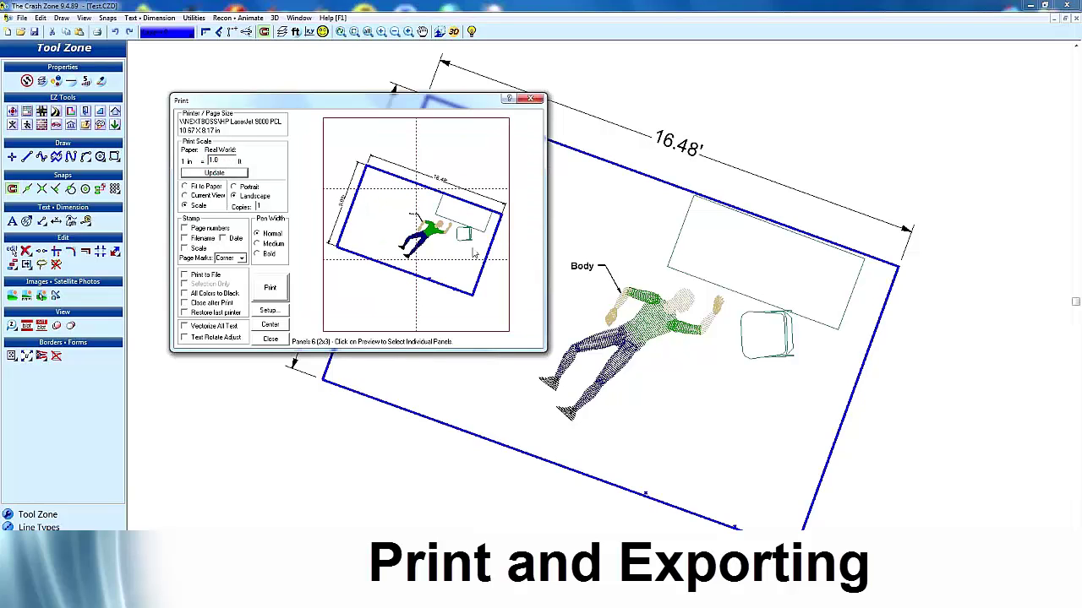
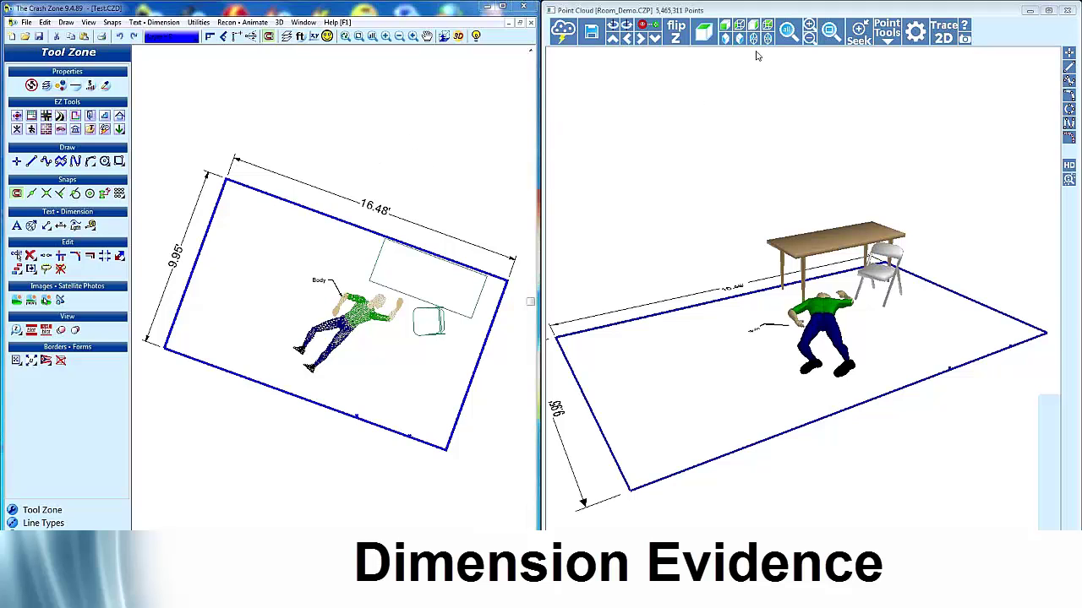
- Turn the Room_Demo points back on, show the cloud from the top, and activate 2D tracing
click(897, 38)
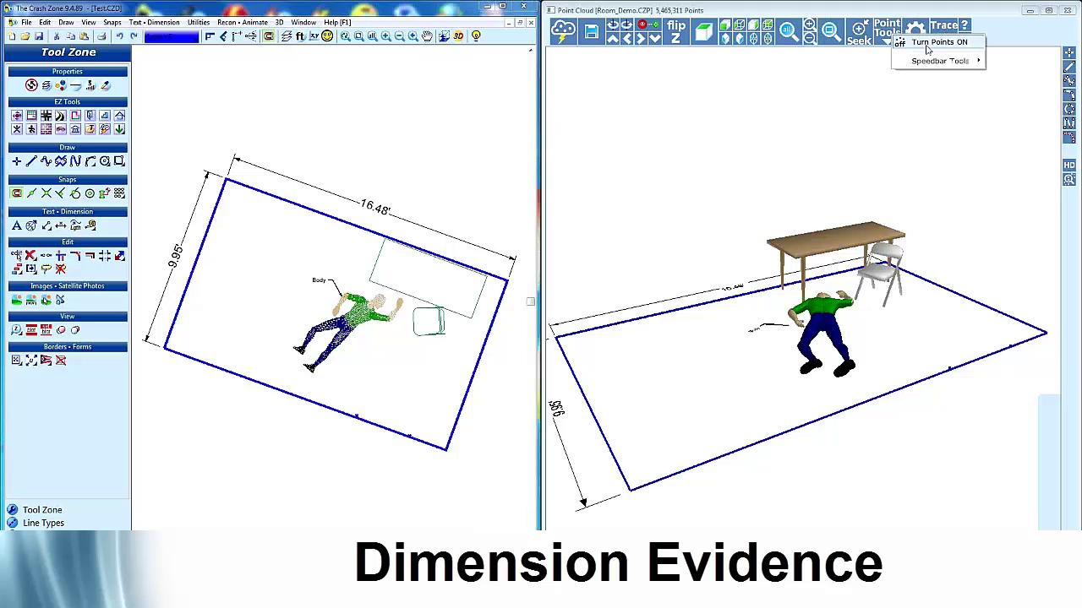
click(930, 42)
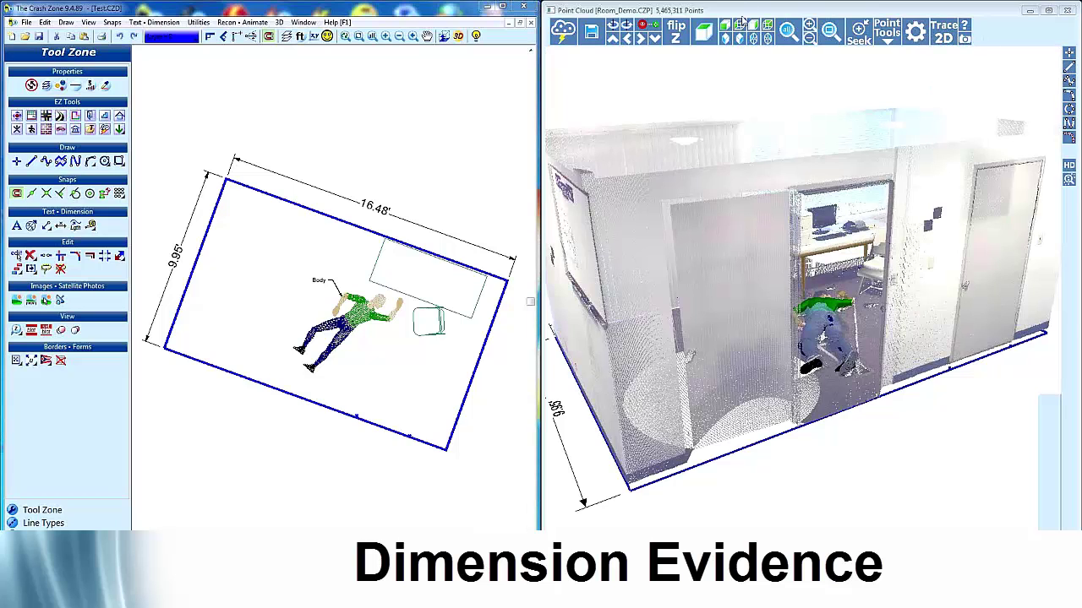
click(724, 38)
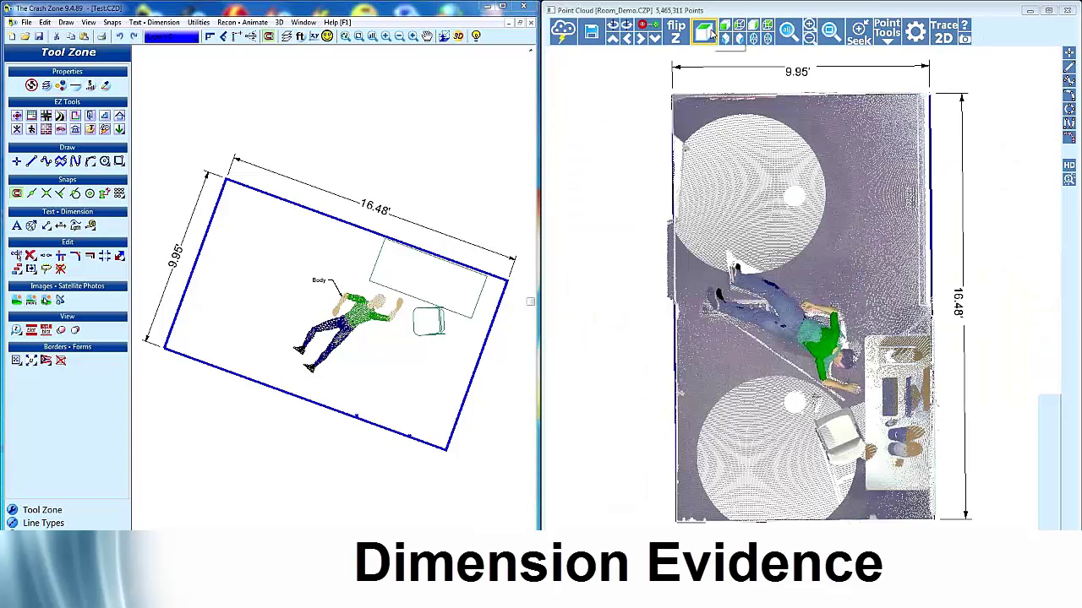
click(944, 38)
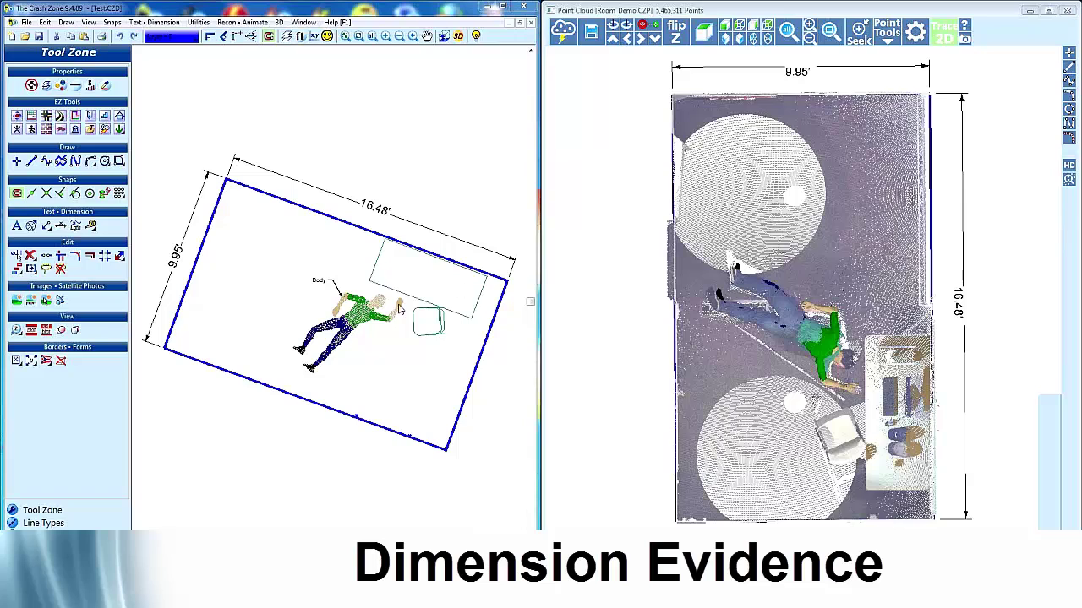
- Trace the gun lying between the body's raised hand and the chair with a continuous line on the point cloud
key(w)
click(466, 256)
click(320, 372)
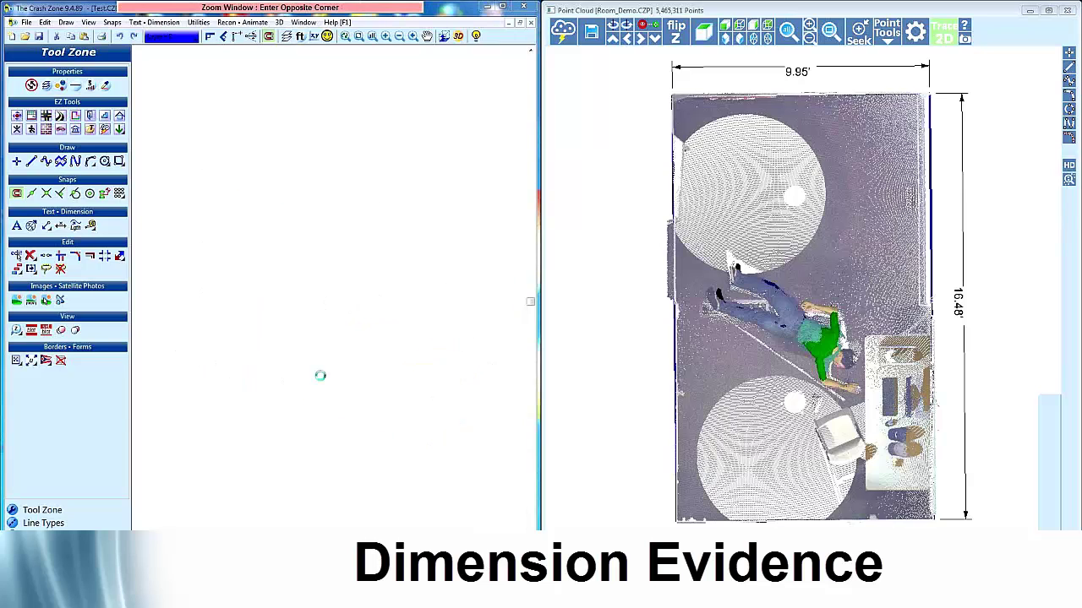
click(1068, 94)
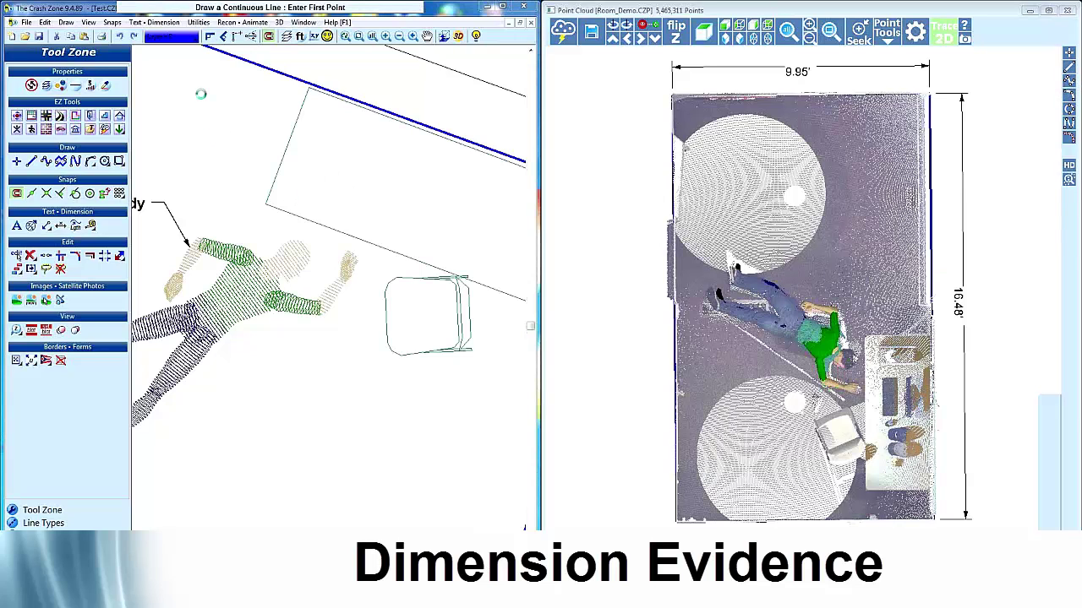
- Display the hidden layer 5 Outlines in the layer manager and close the manager
click(286, 37)
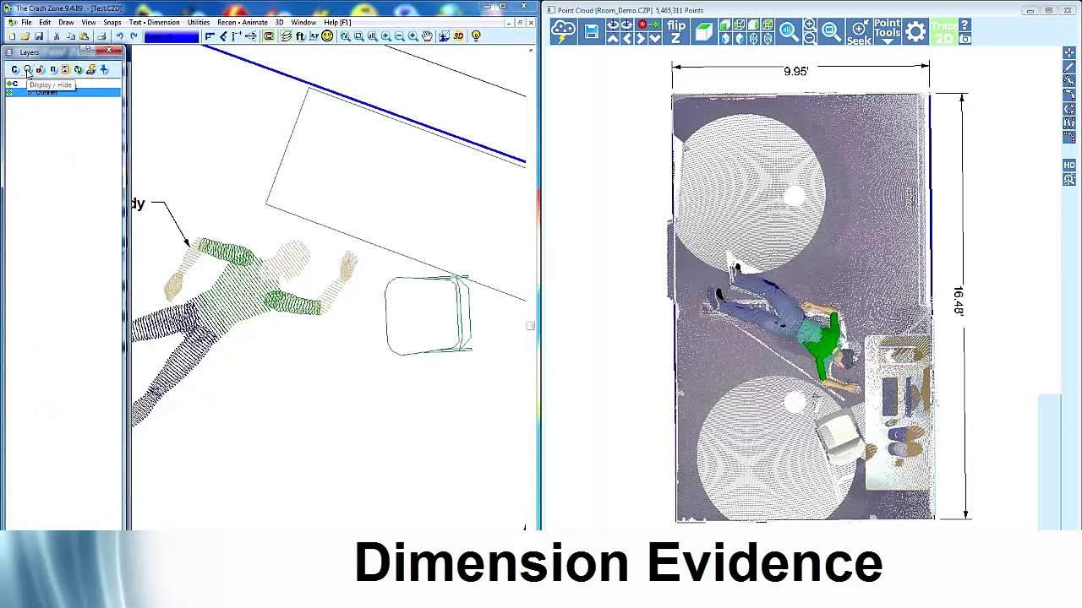
click(28, 71)
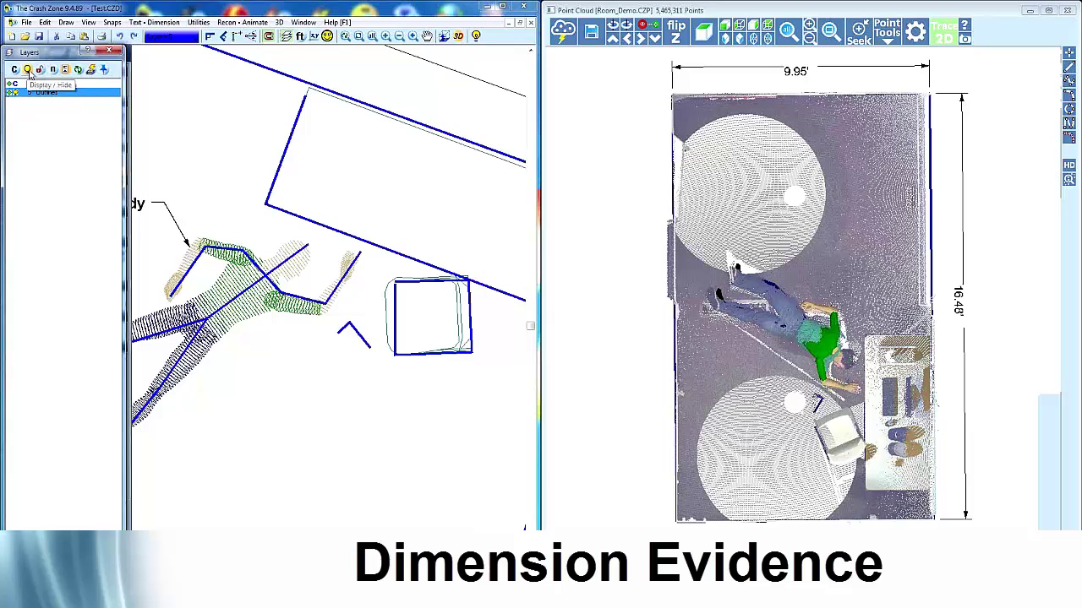
click(114, 53)
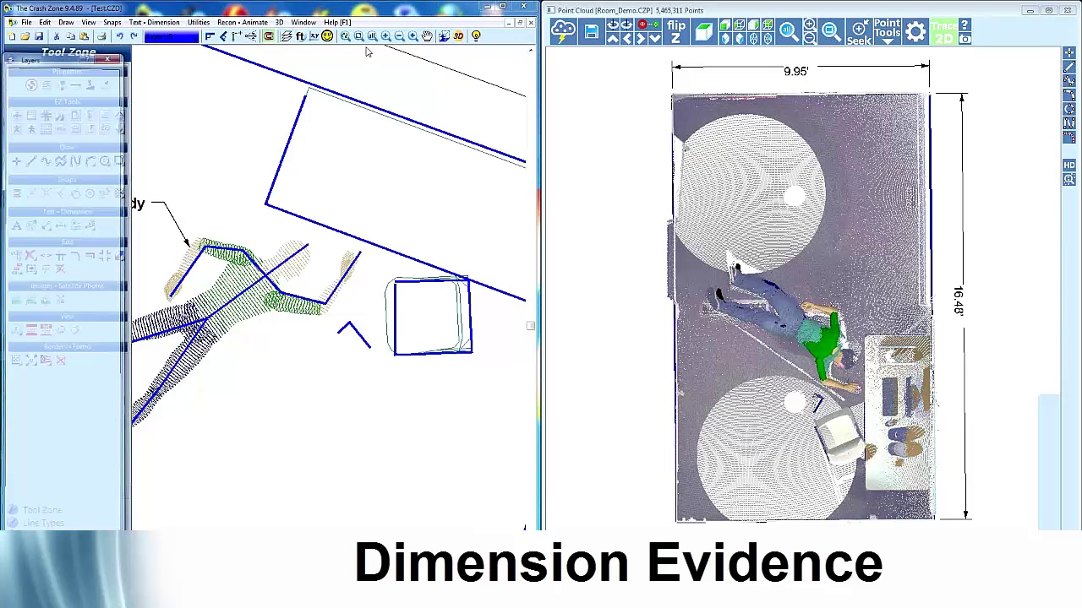
- Minimize the point cloud, maximize the drawing, and place the Detailed Smi-Automatic Pistol firearm symbol over the traced gun, rotated to match it
click(1028, 7)
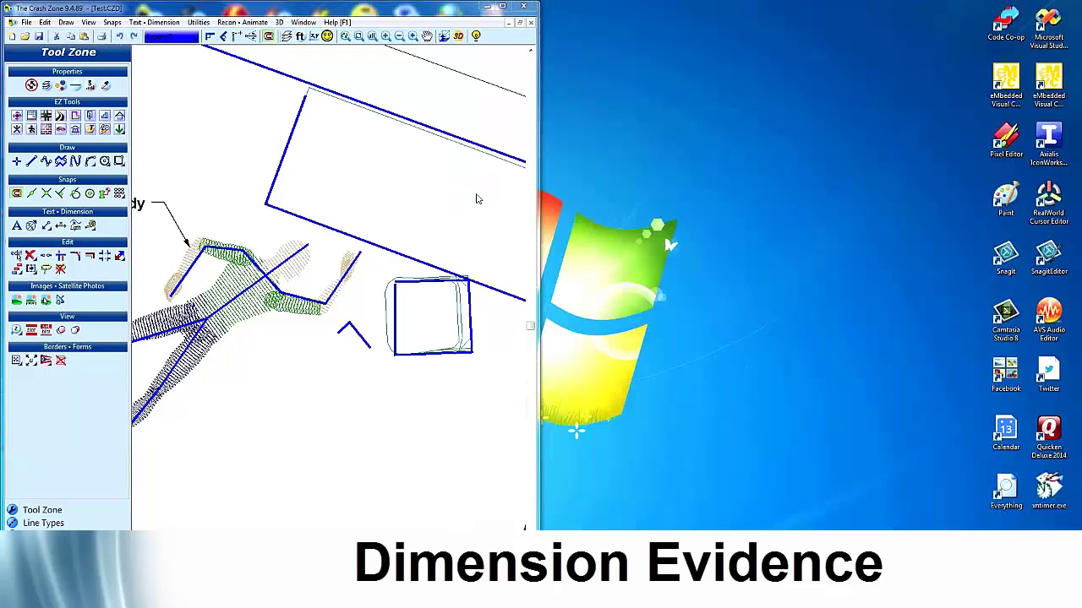
click(502, 6)
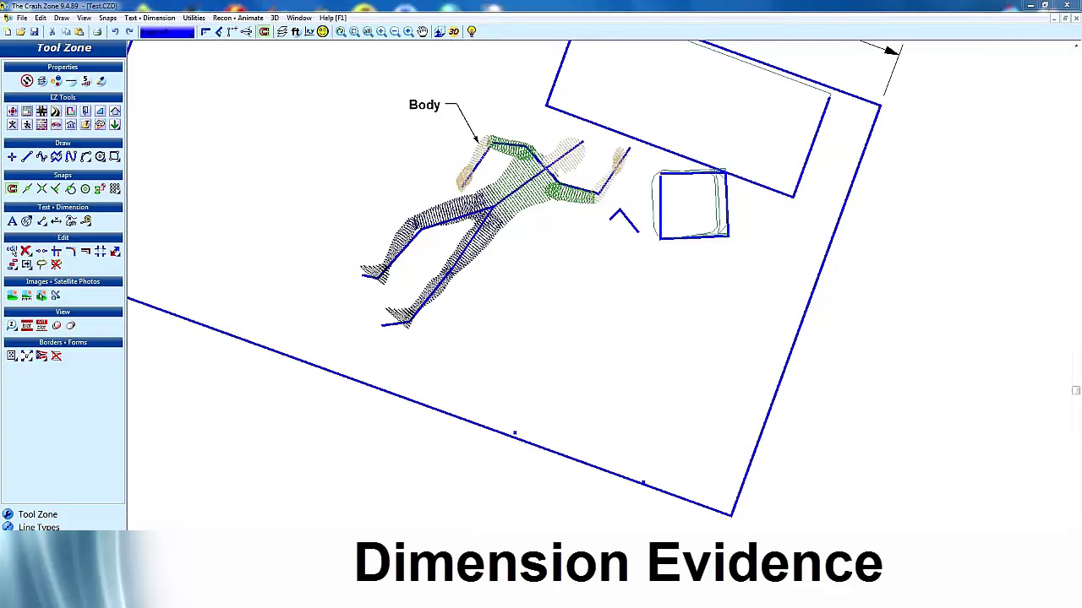
click(51, 554)
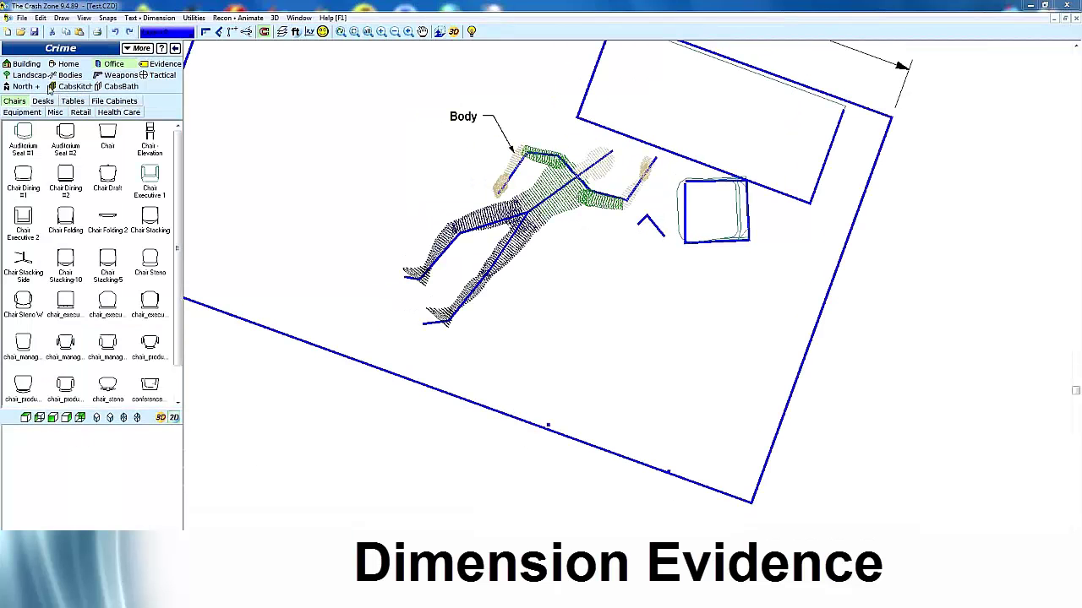
click(114, 74)
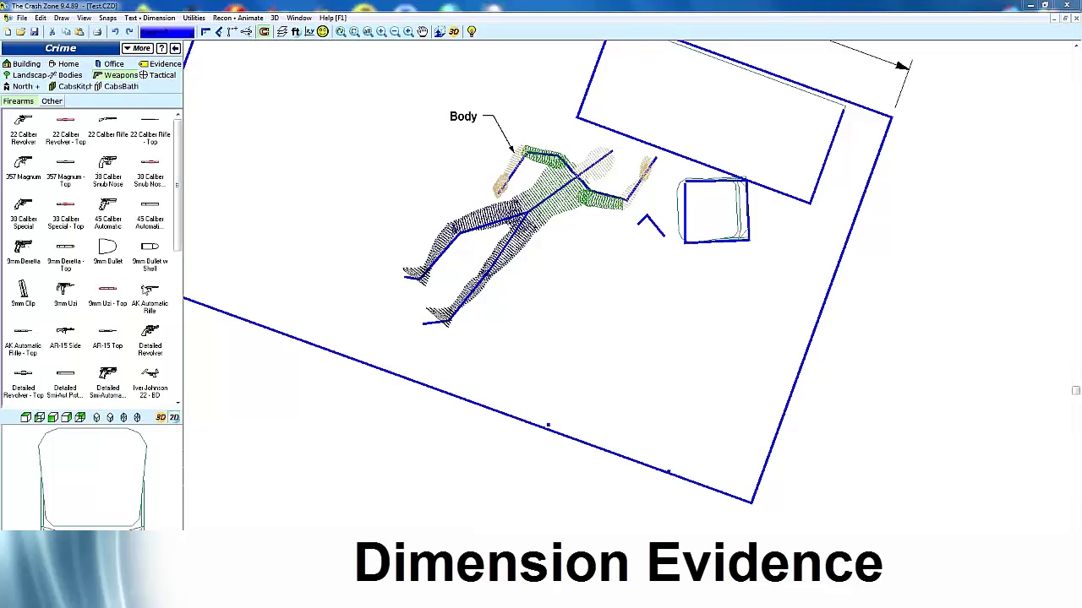
click(111, 382)
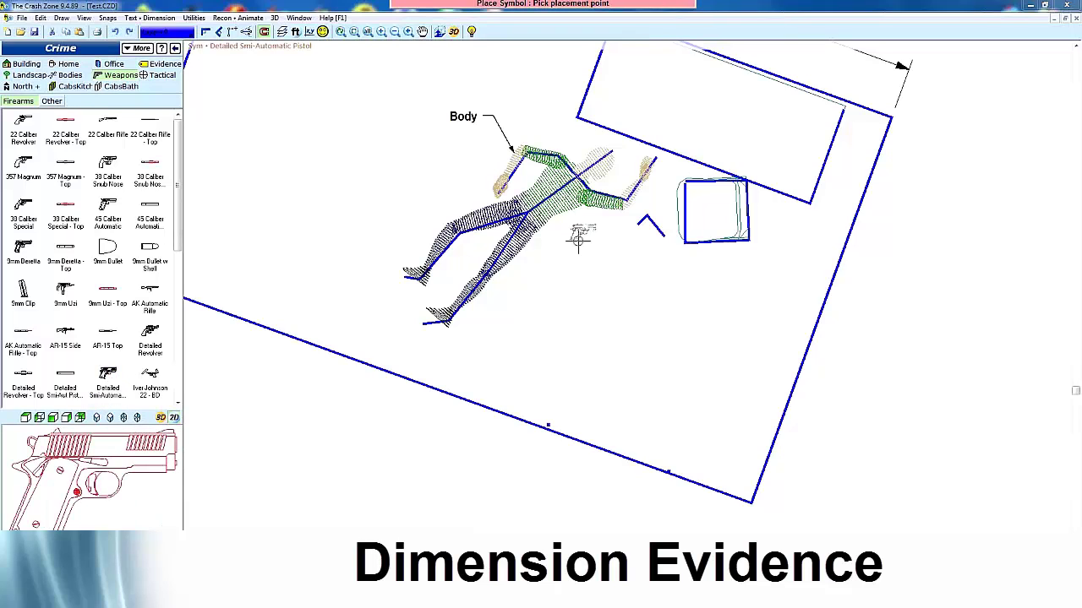
click(651, 233)
click(655, 237)
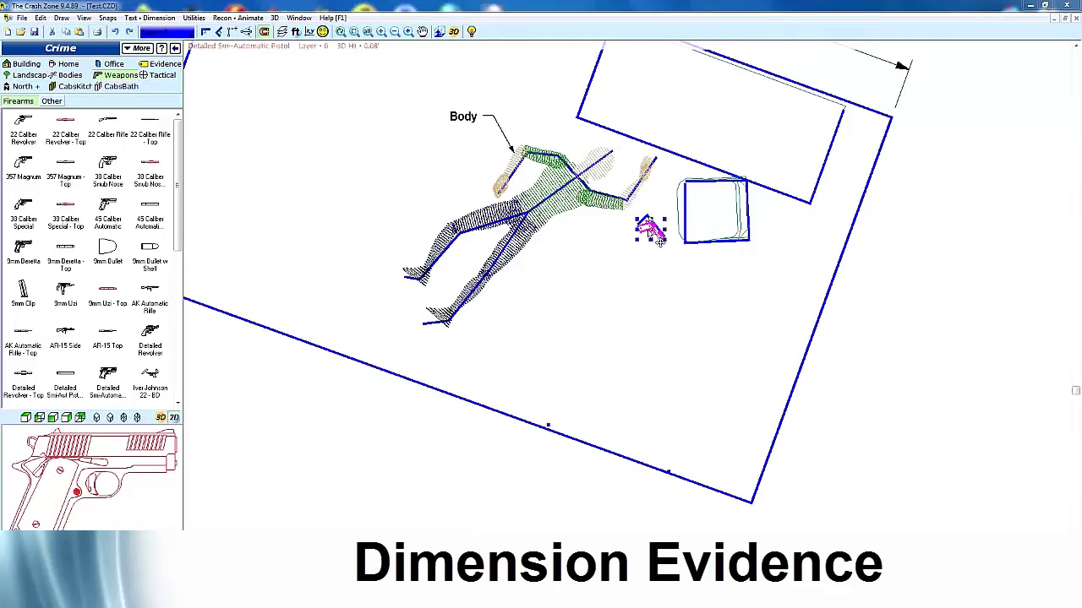
click(648, 229)
key(Escape)
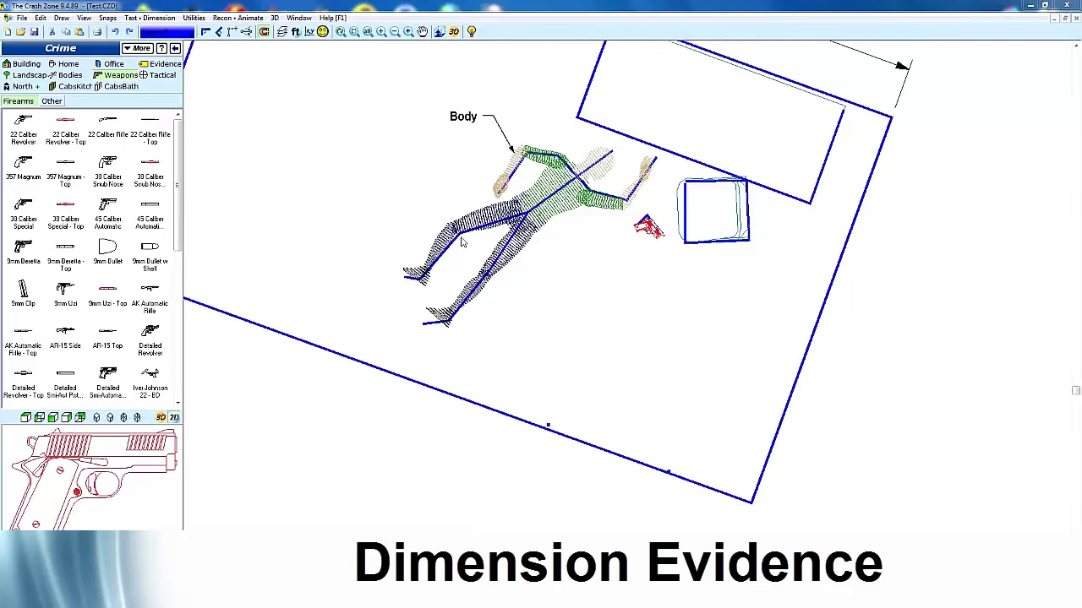
click(175, 49)
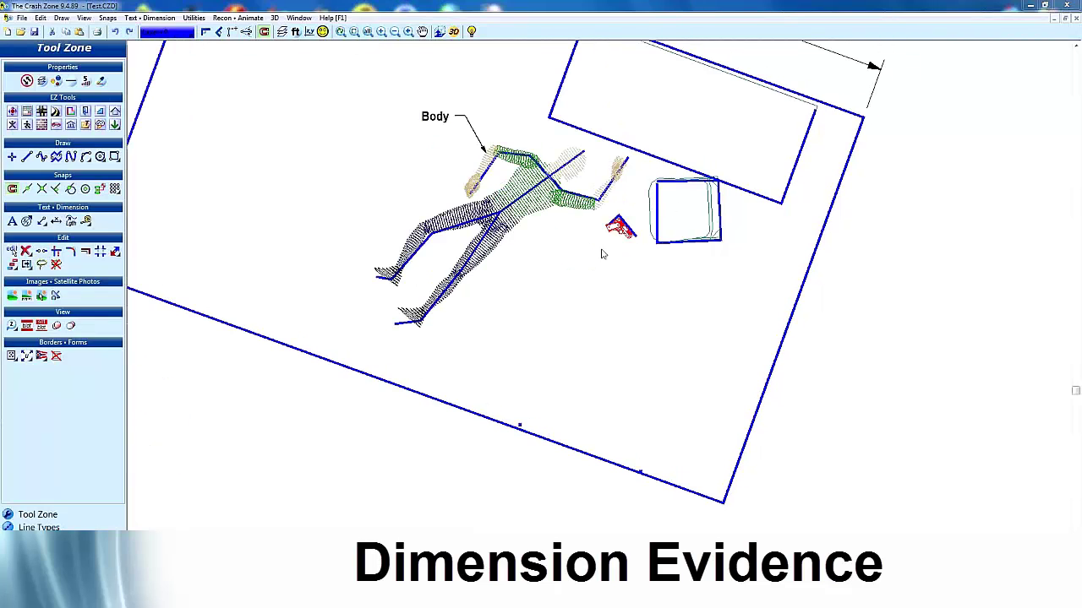
- Start a new linear dimension and set its text height to 0.15'
middle_drag(610, 191, 582, 279)
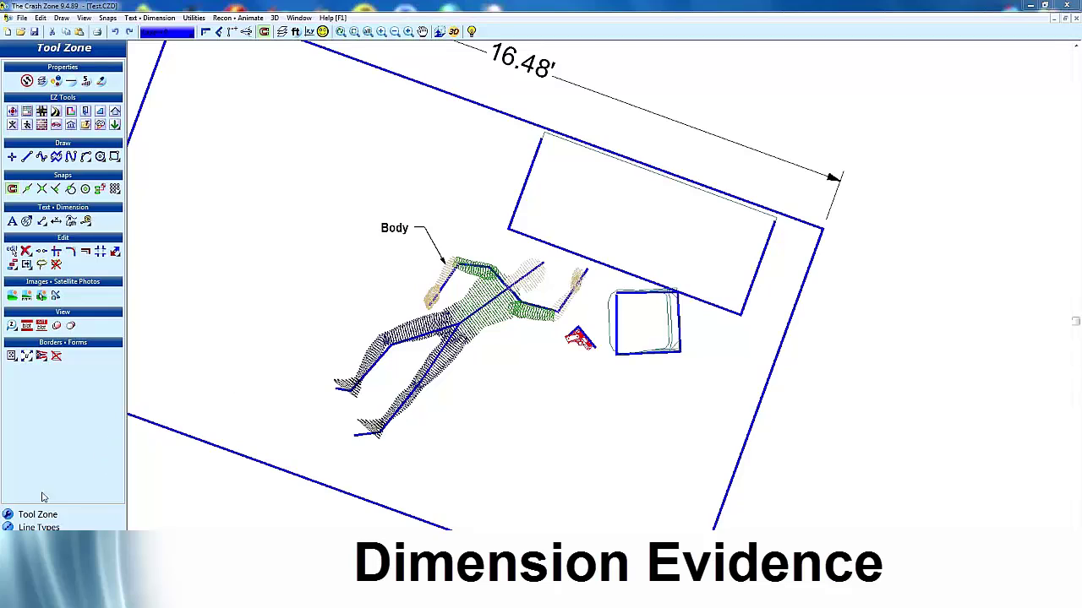
click(56, 223)
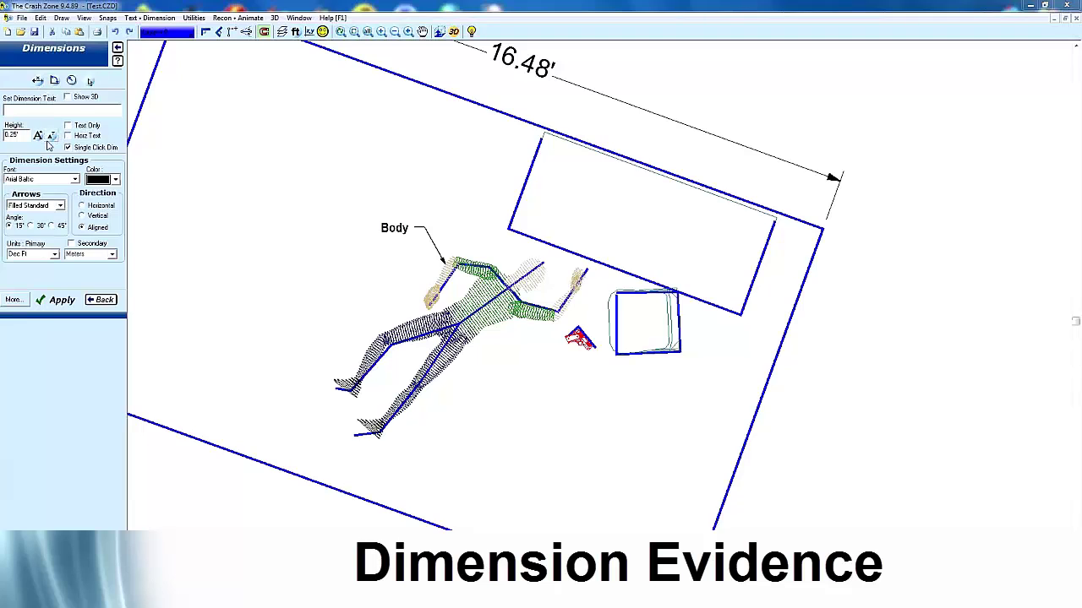
drag(14, 134, 2, 137)
text(.1)
- Try dimensioning the distance from the body's raised hand to the pistol in decimal feet, and undo it
click(575, 276)
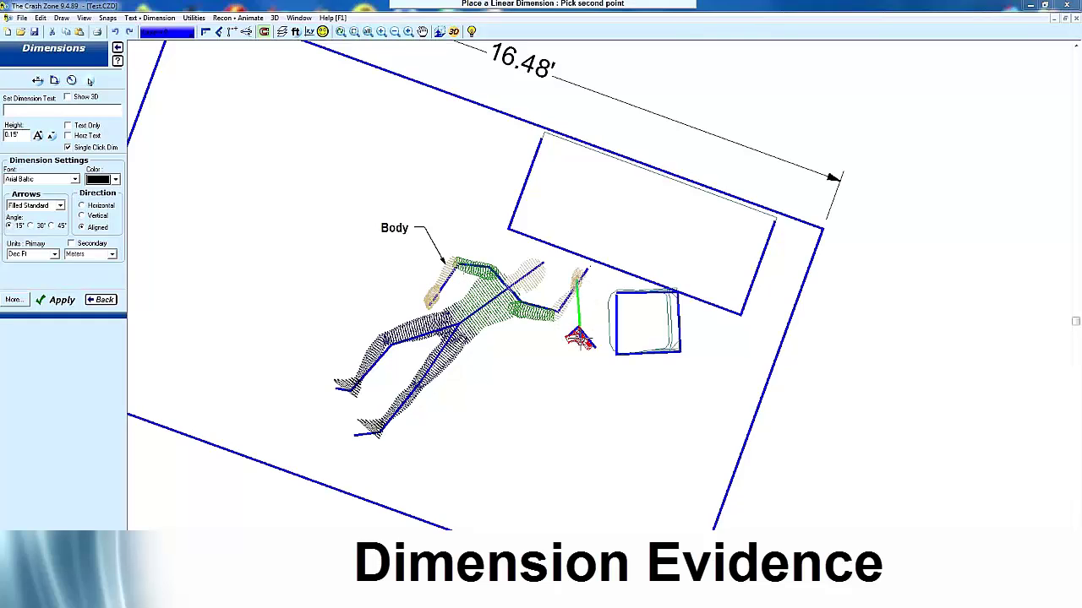
click(580, 339)
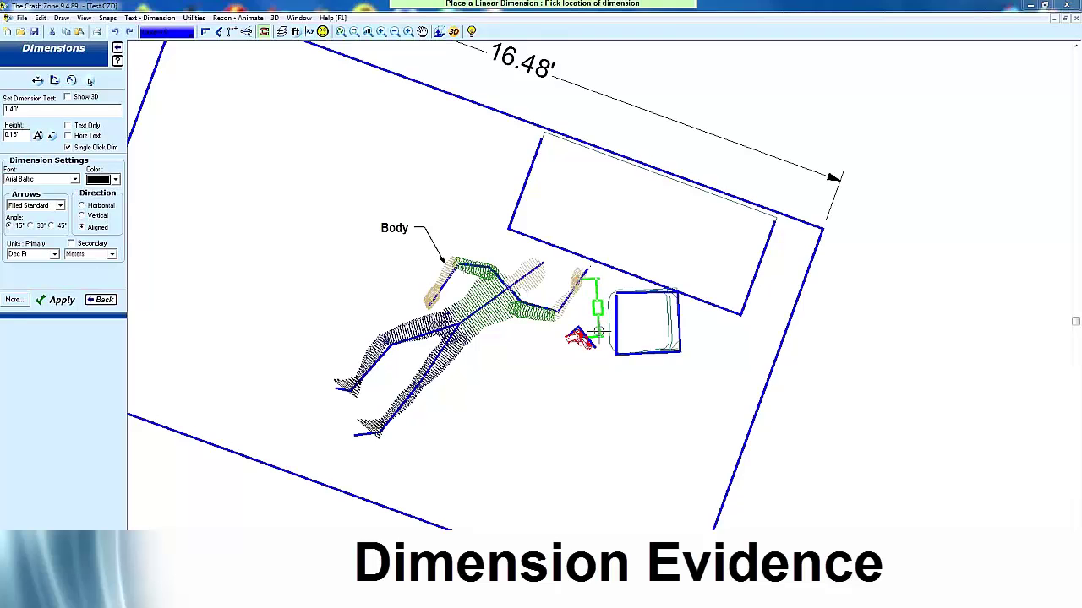
click(600, 331)
scroll(578, 339, up, 5)
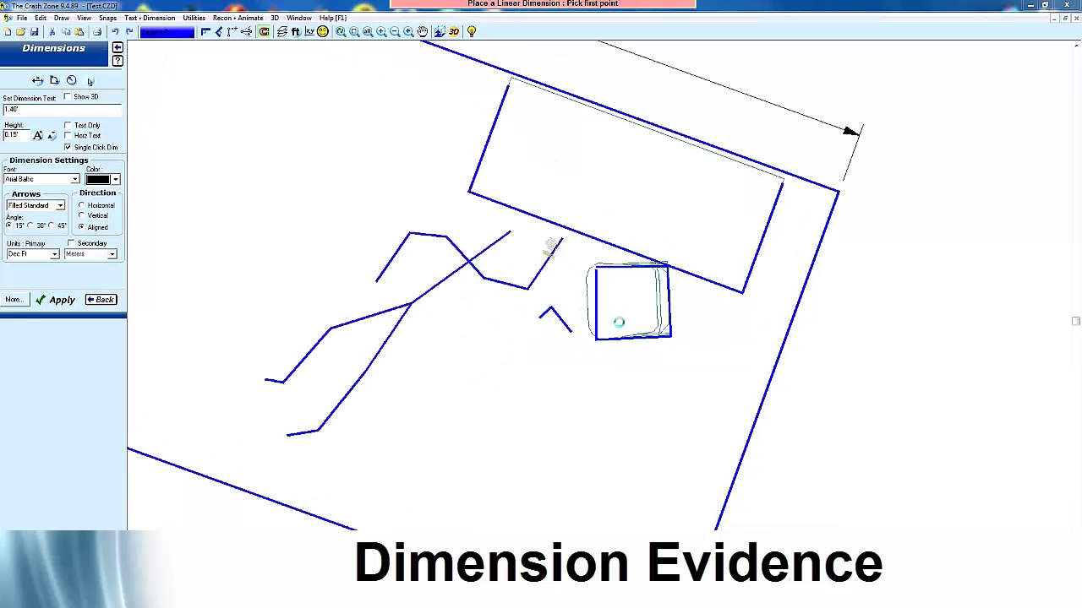
scroll(599, 301, up, 1)
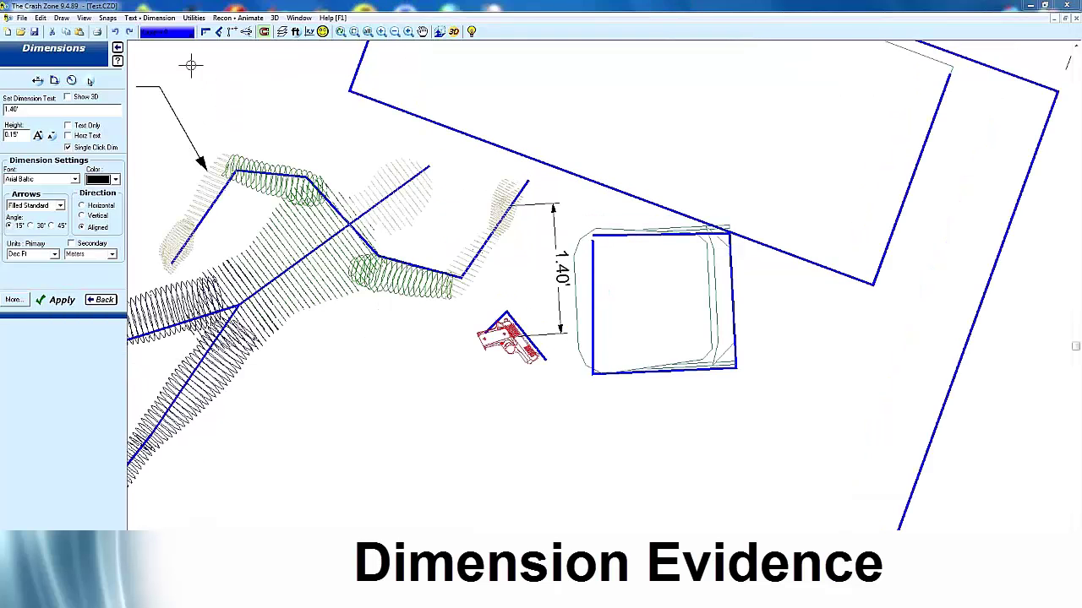
click(117, 32)
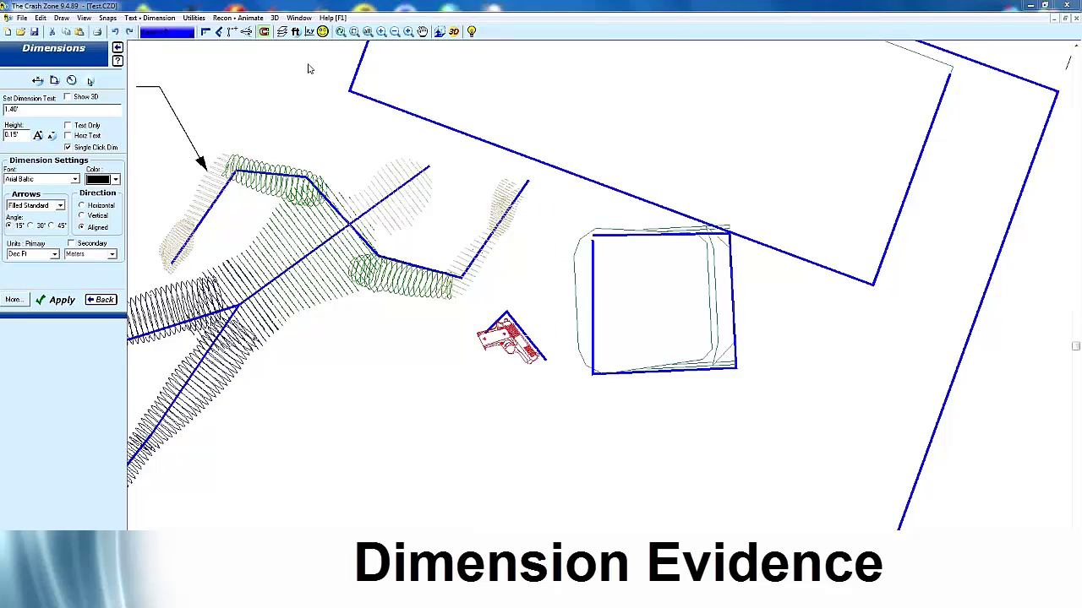
click(115, 51)
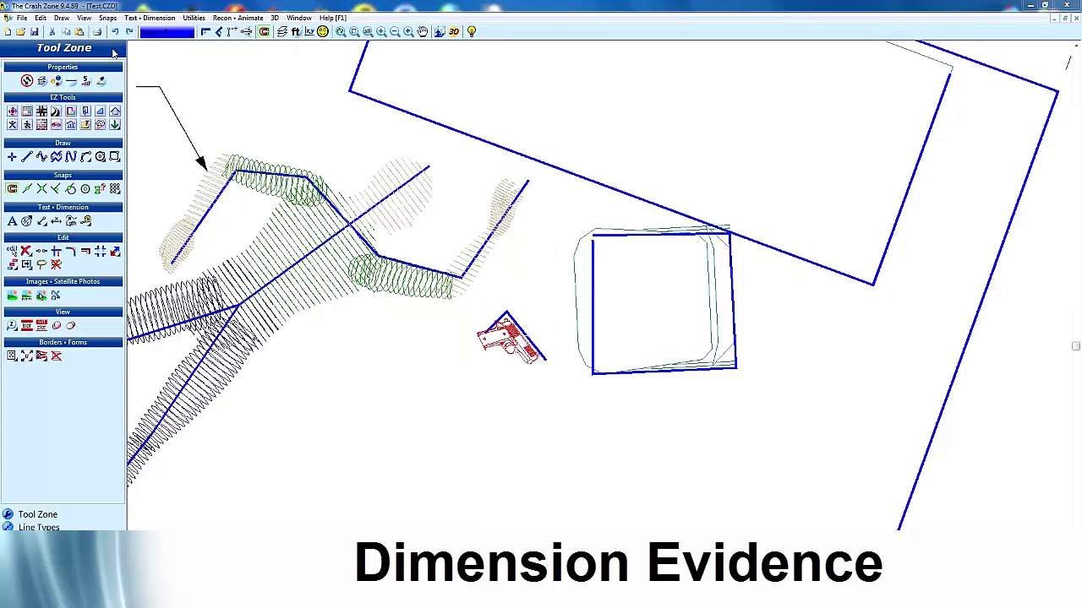
- Change the drawing units to Feet Inch
click(298, 32)
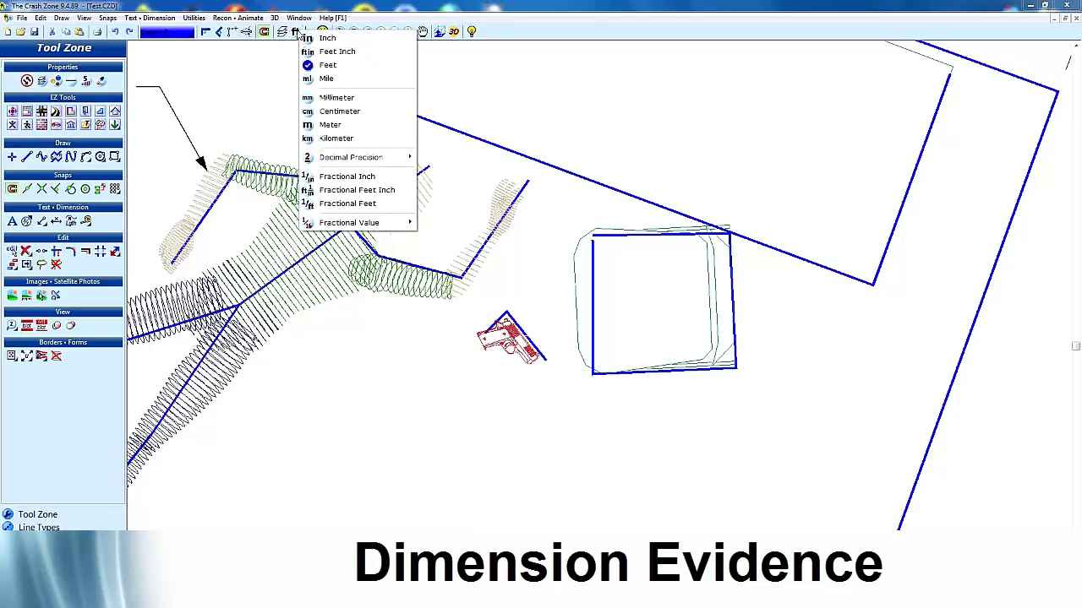
click(330, 53)
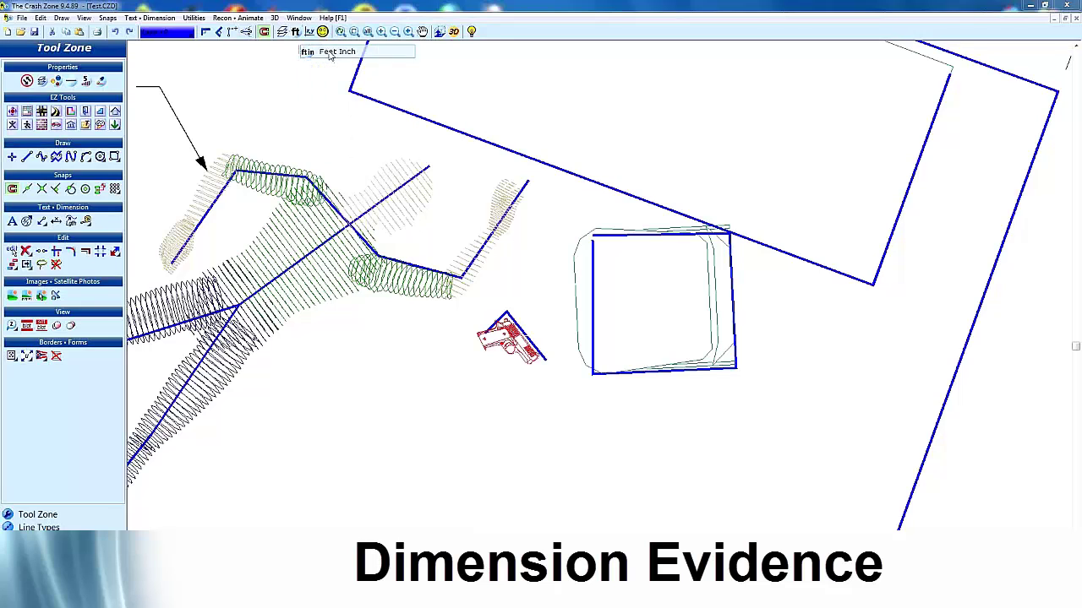
click(295, 33)
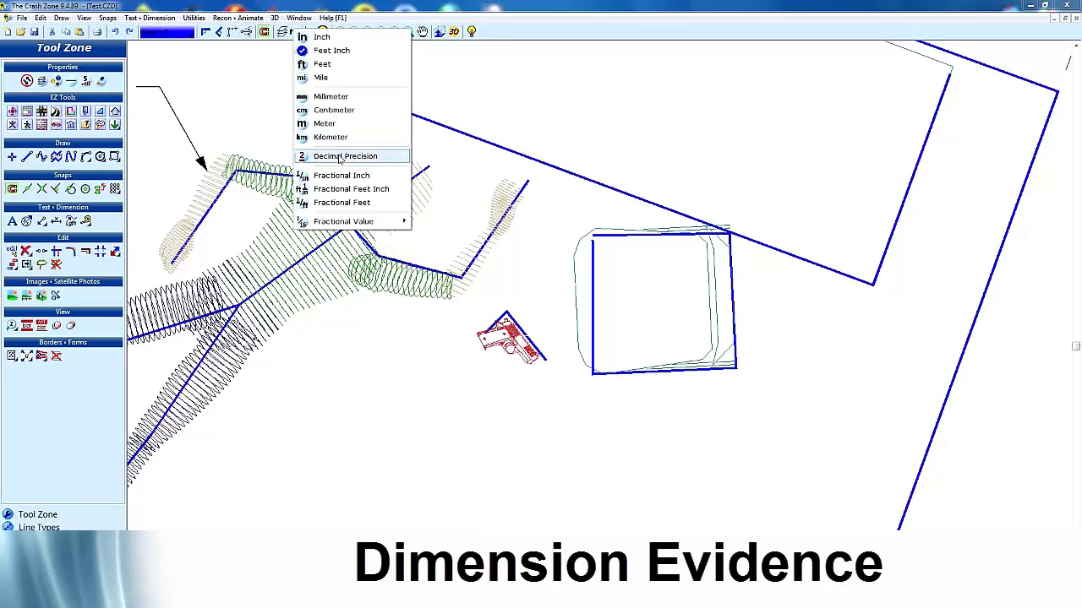
click(269, 88)
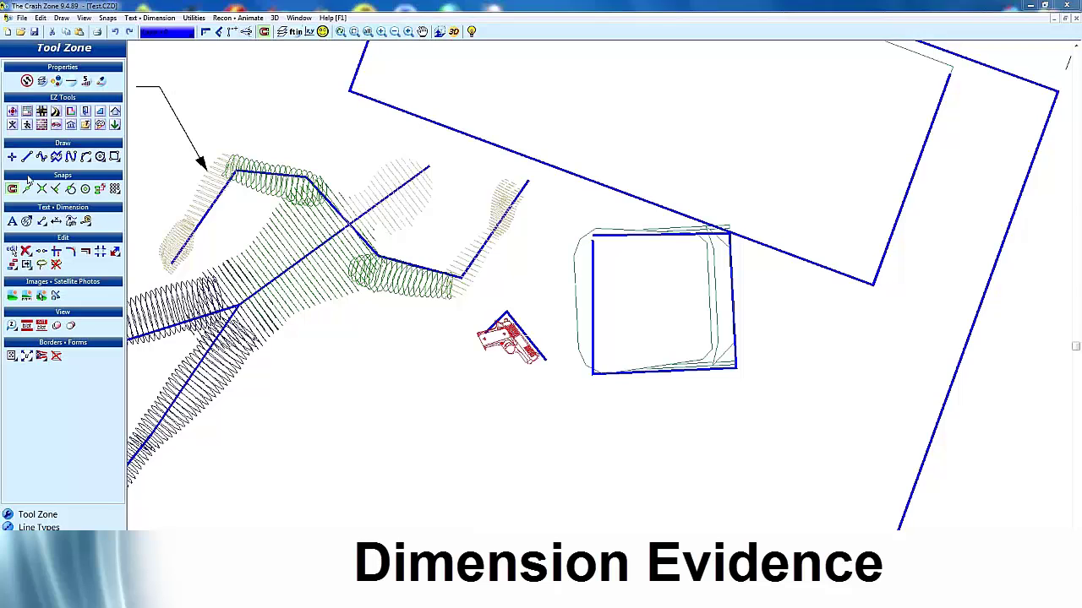
- Dimension the distance from the body's raised hand to the pistol, placing the dimension line between the gun and the chair
click(56, 222)
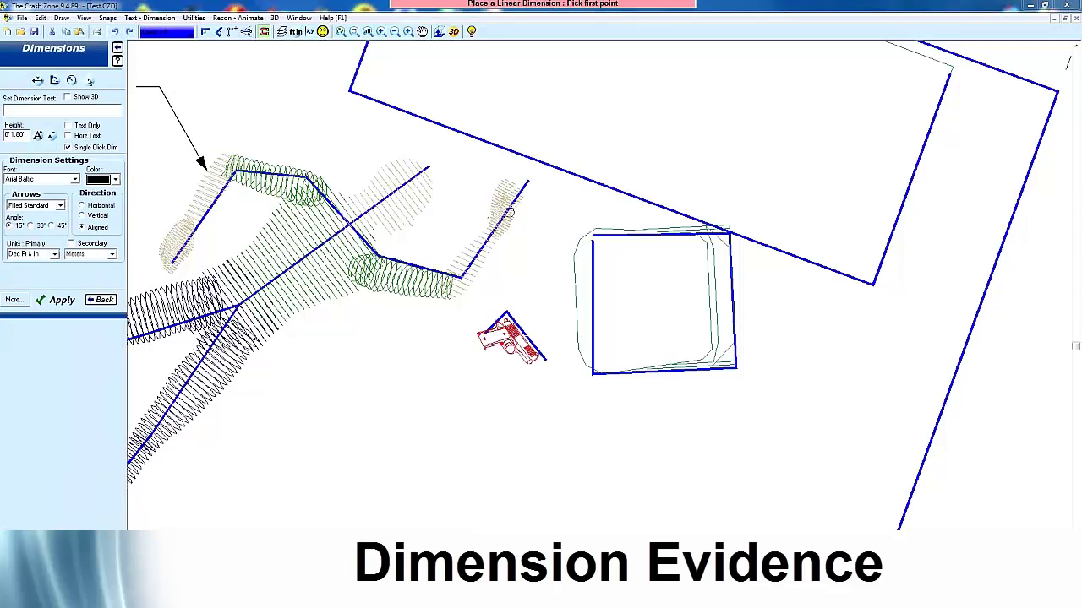
click(506, 204)
click(512, 341)
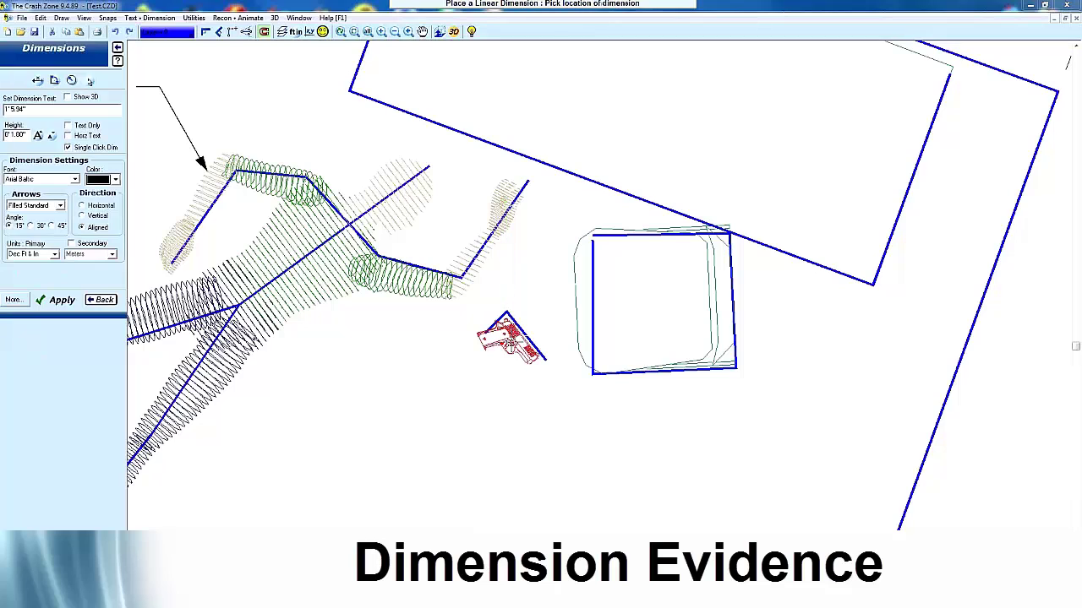
click(565, 339)
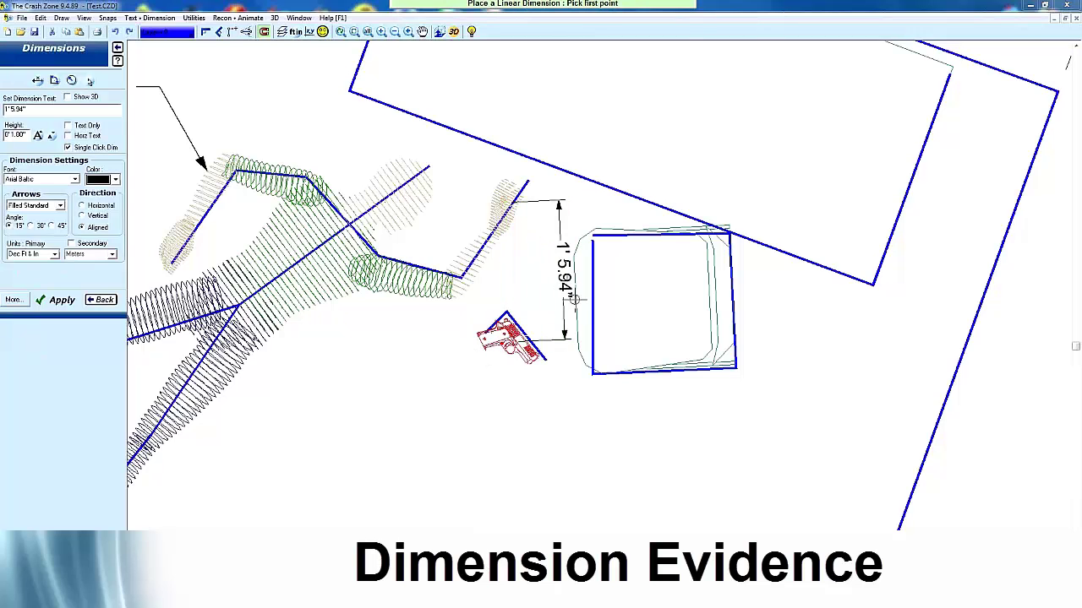
click(101, 299)
- Make the hand-to-pistol dimension's text horizontal and move it with a leader to the space between the body and the pistol
double_click(564, 279)
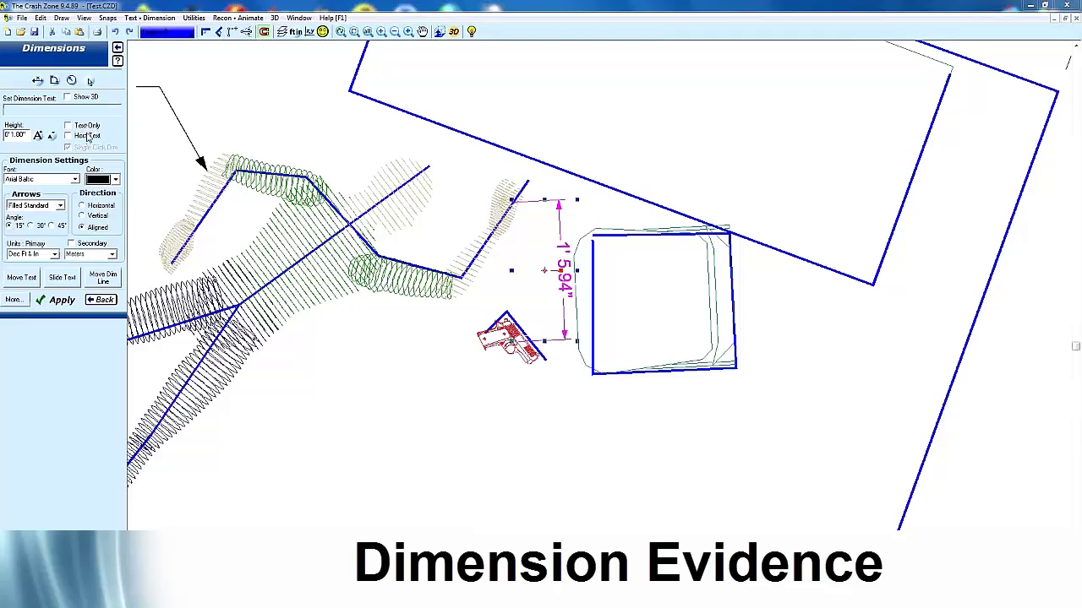
click(68, 135)
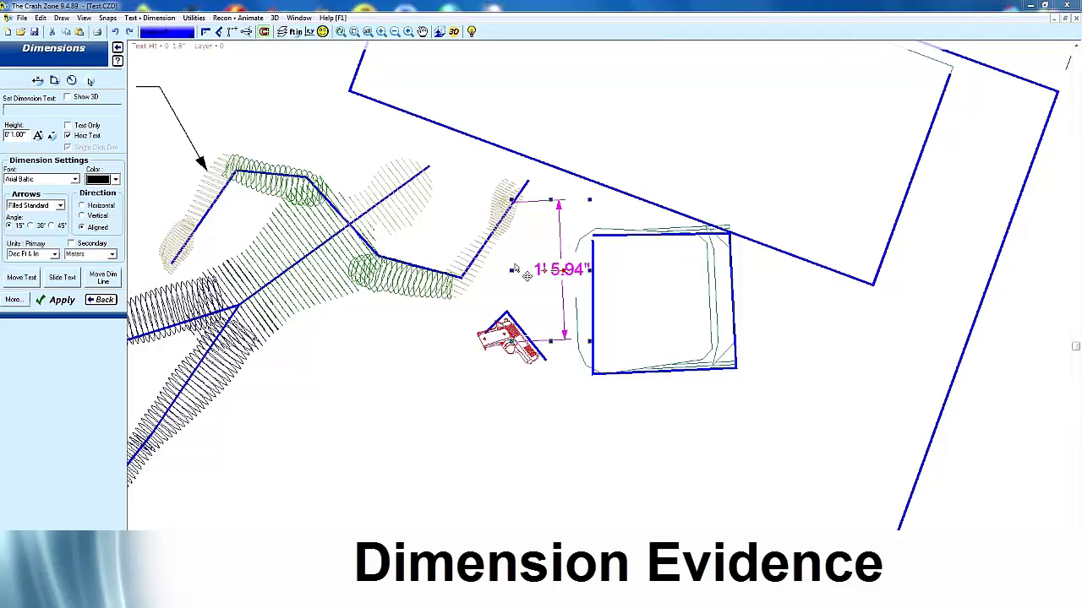
click(22, 278)
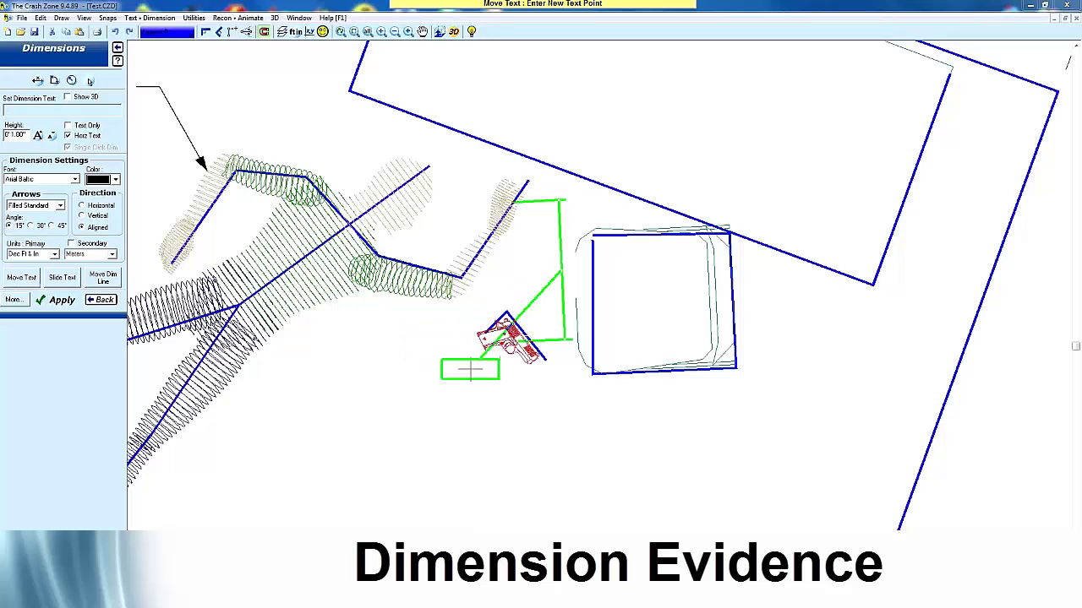
click(433, 334)
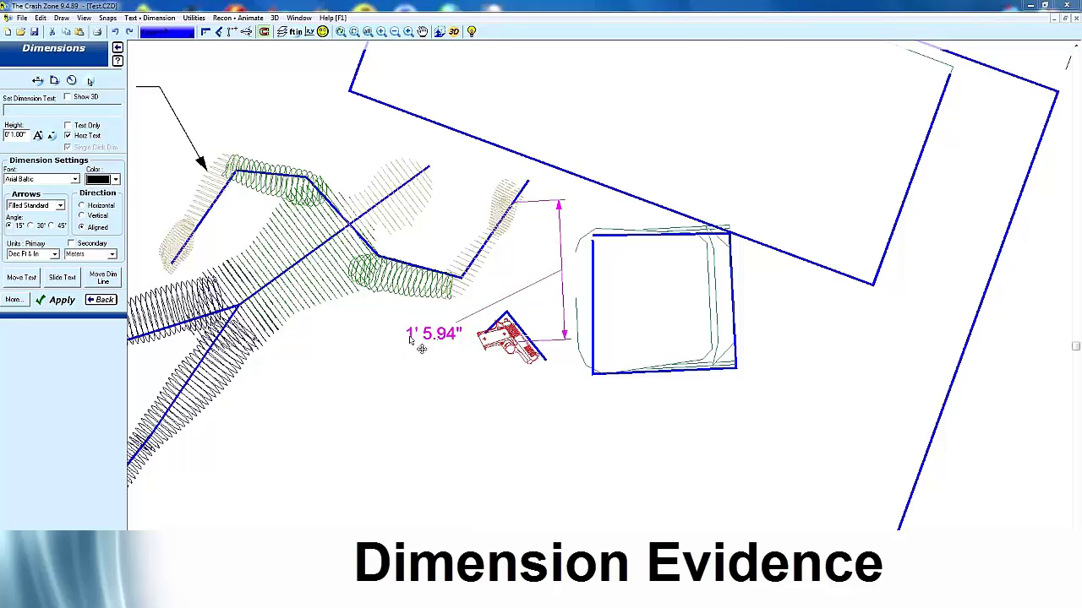
- Slide the hand-to-pistol dimension's text along its dimension line to just below the line's end near the pistol
click(62, 277)
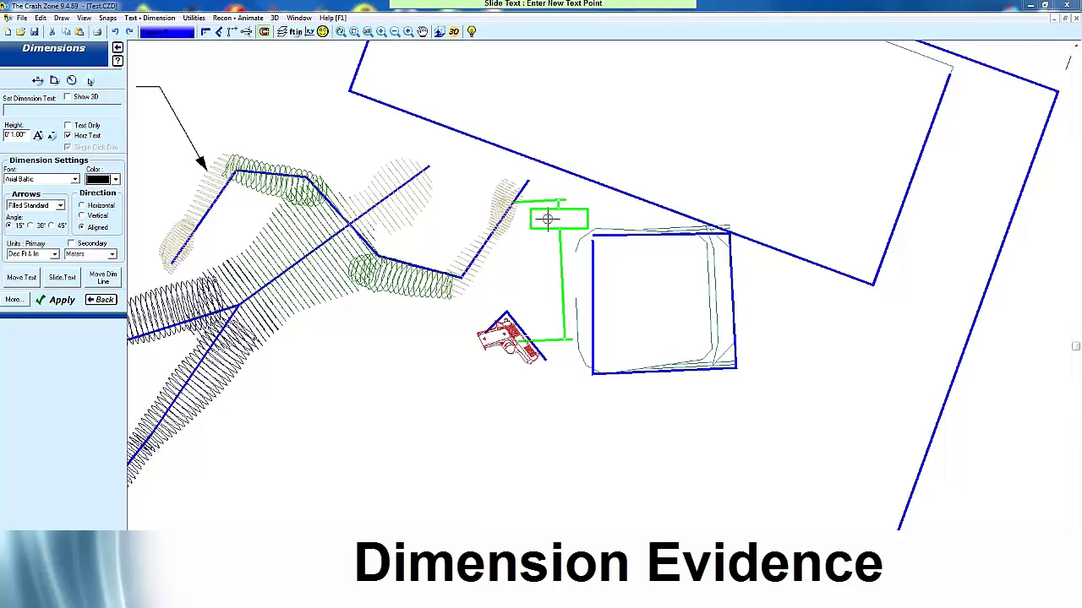
click(565, 403)
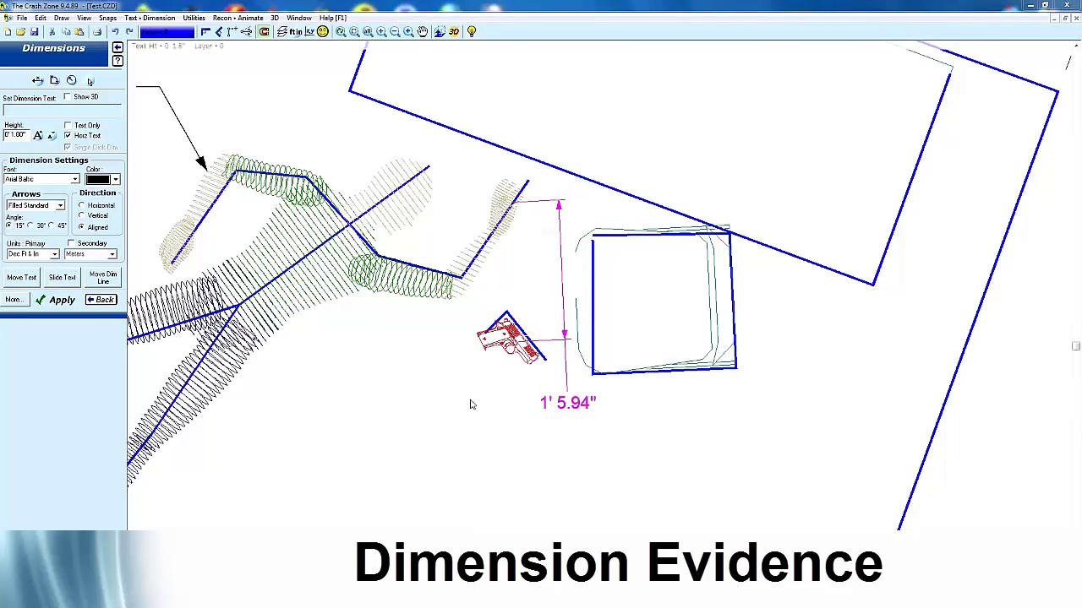
click(102, 300)
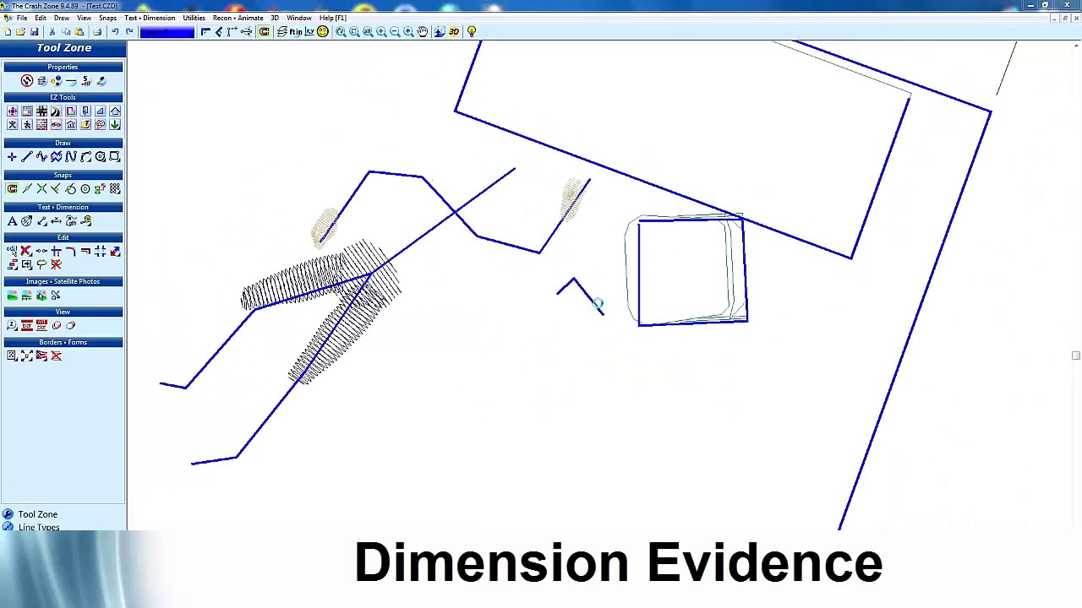
- Dimension the distance from the body's hips to the lower wall between the two doorway points, offsetting the dimension line toward the chair side
scroll(598, 303, down, 3)
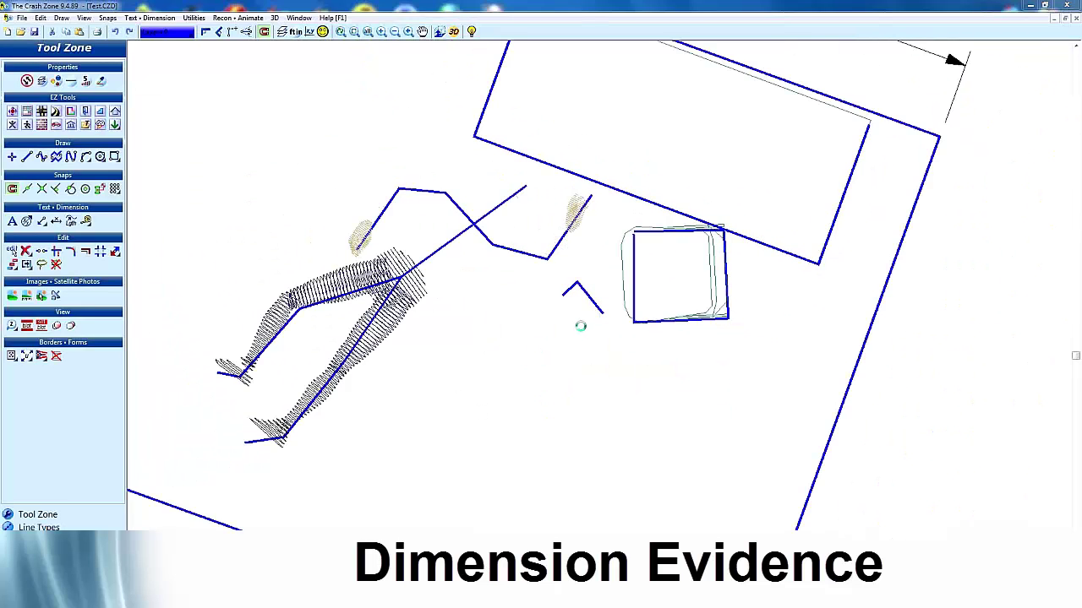
middle_drag(572, 368, 631, 321)
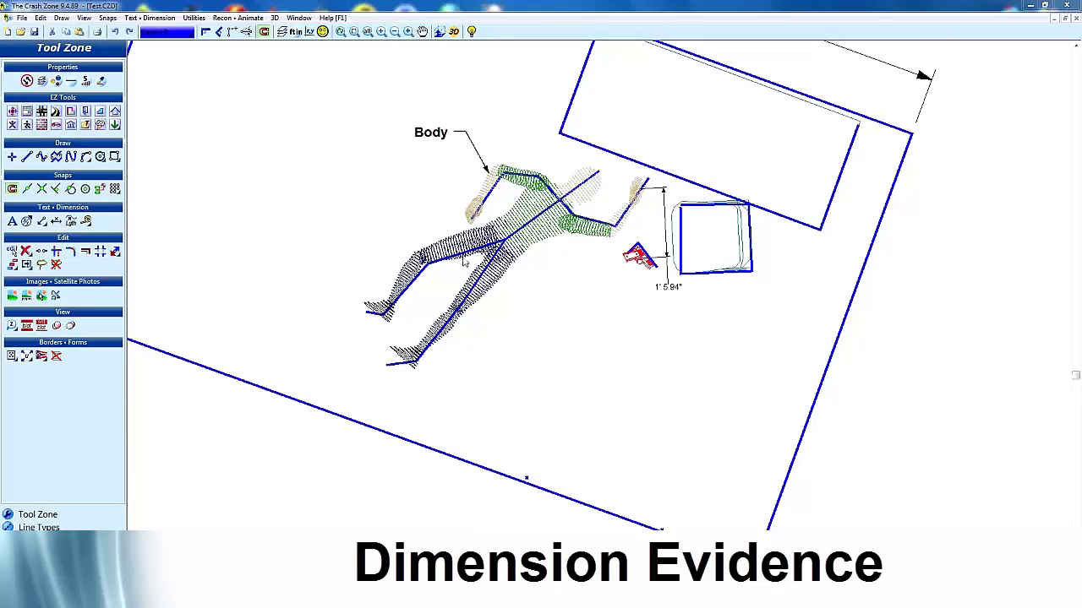
click(57, 222)
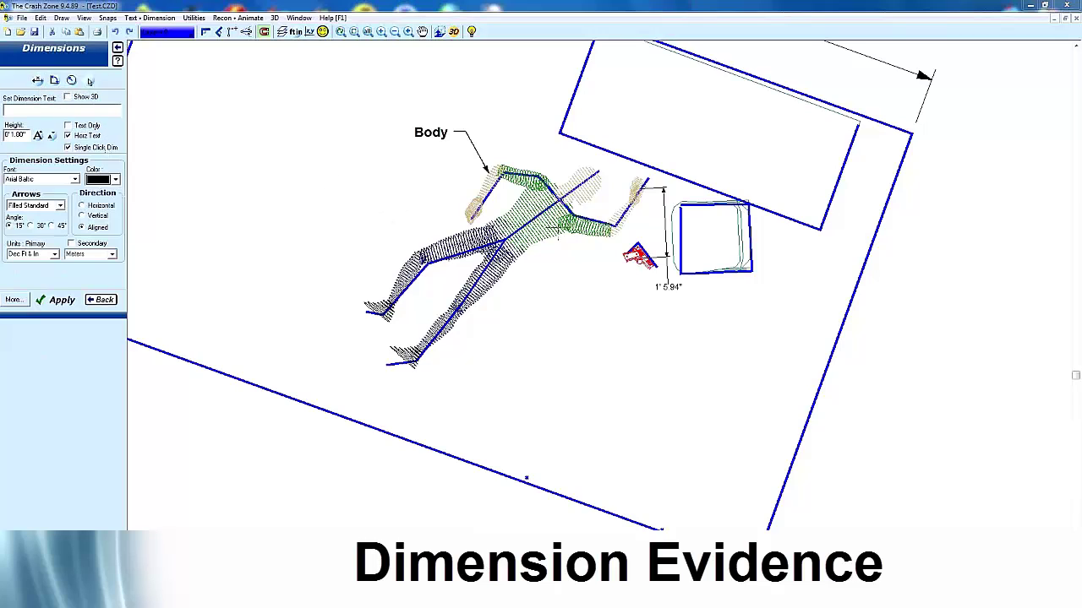
click(509, 250)
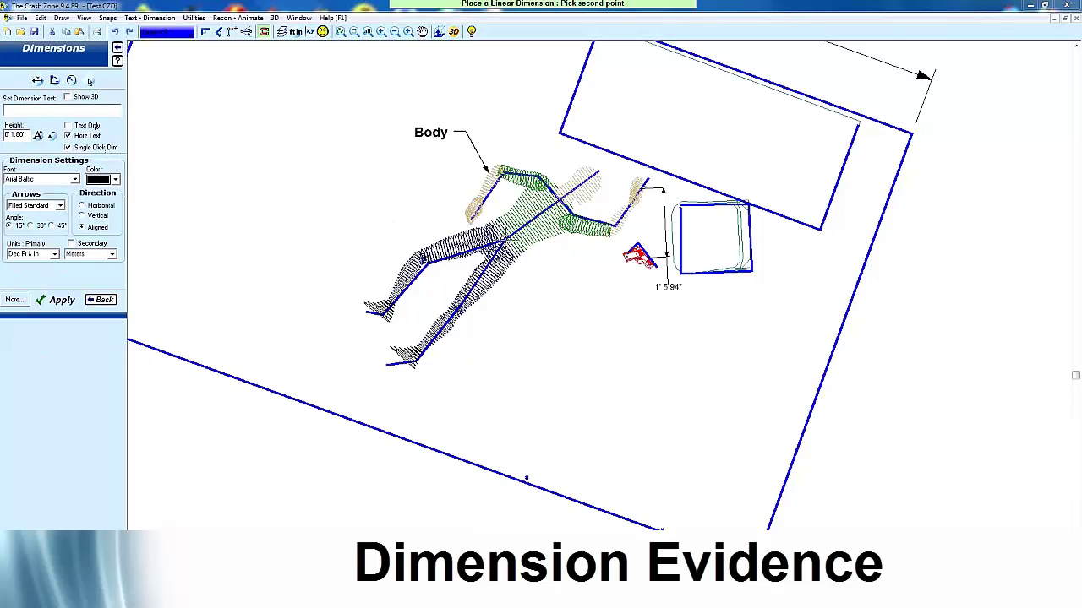
click(598, 509)
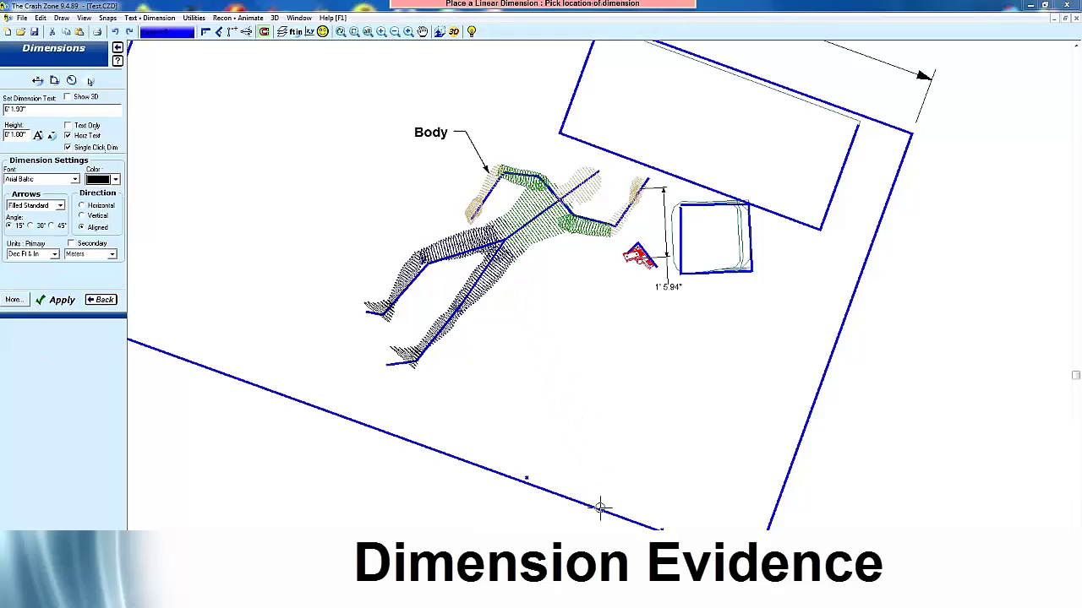
click(640, 496)
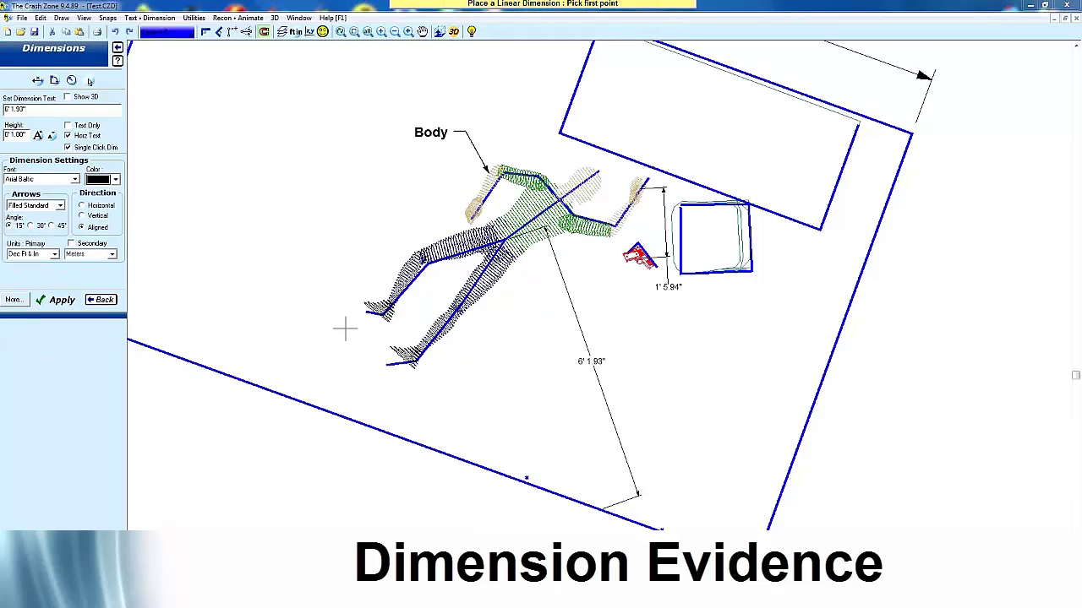
click(102, 300)
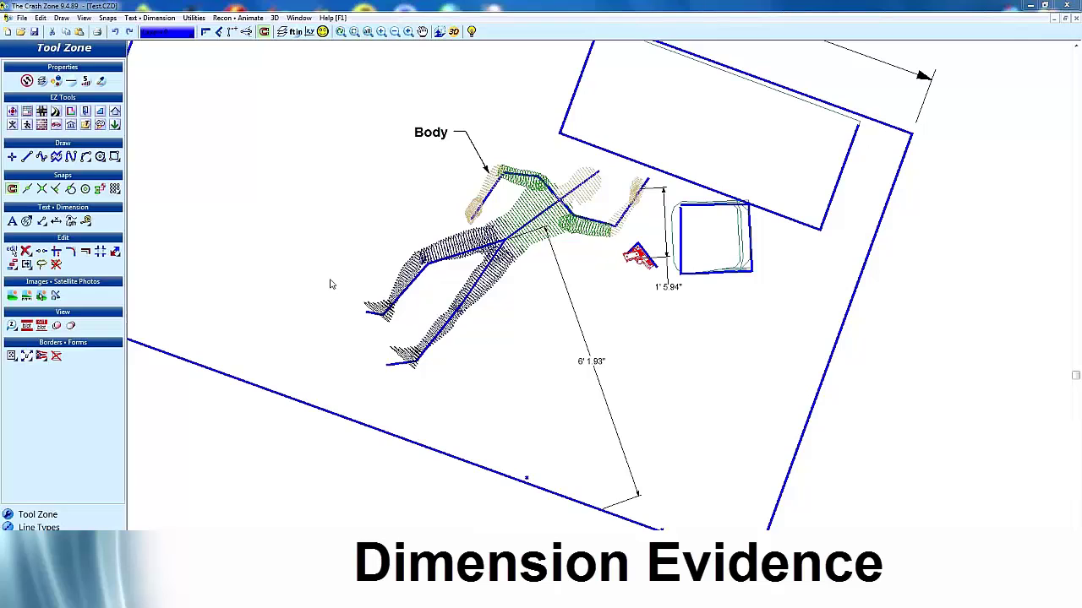
- Set the text height of the body-to-wall dimension to 0.5 ft (0' 6.00")
double_click(589, 363)
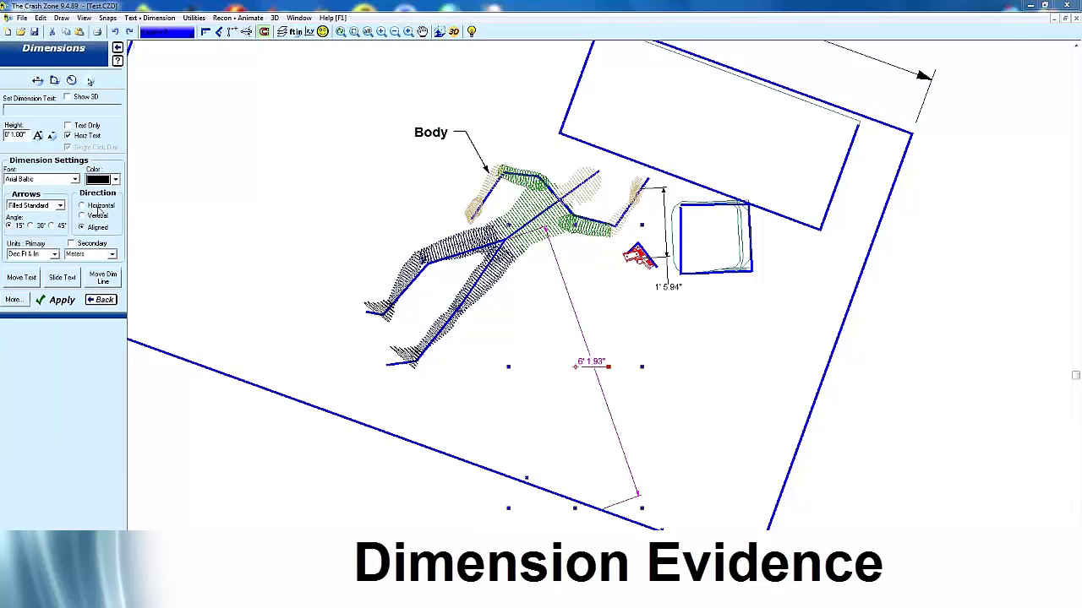
click(38, 135)
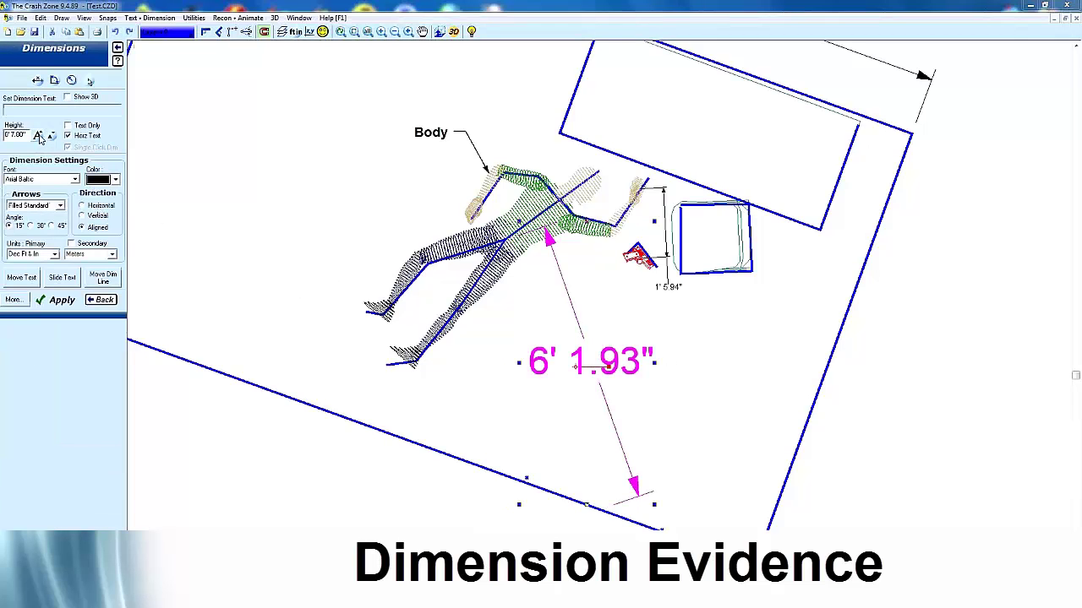
drag(29, 134, 2, 139)
text(.5)
click(60, 300)
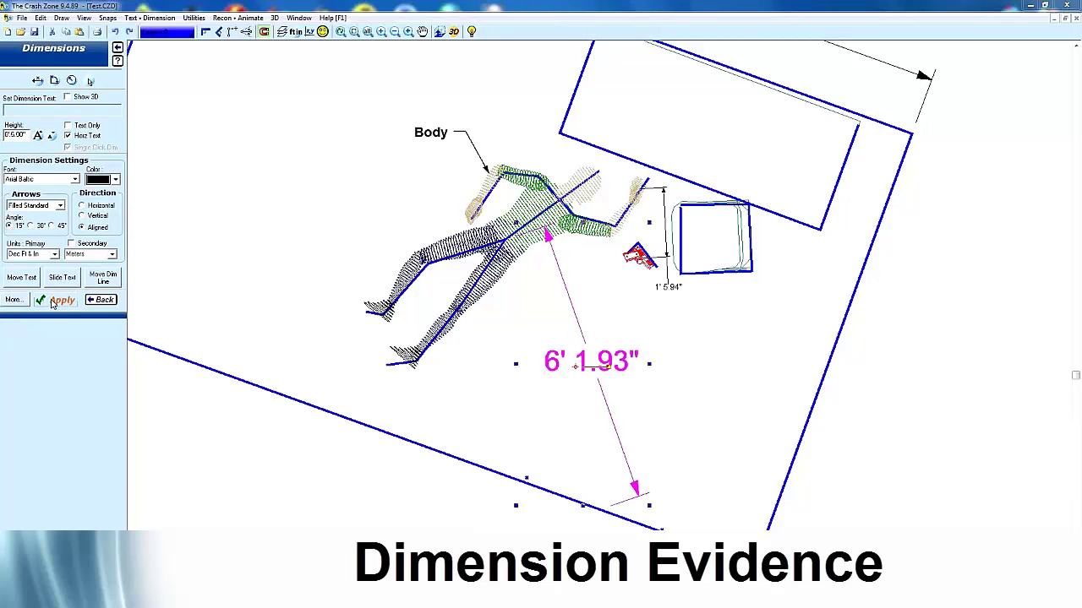
click(95, 301)
- Arrange the Test drawing beside the Room_Demo point cloud window and fit the whole room diagram in its view
scroll(642, 340, down, 2)
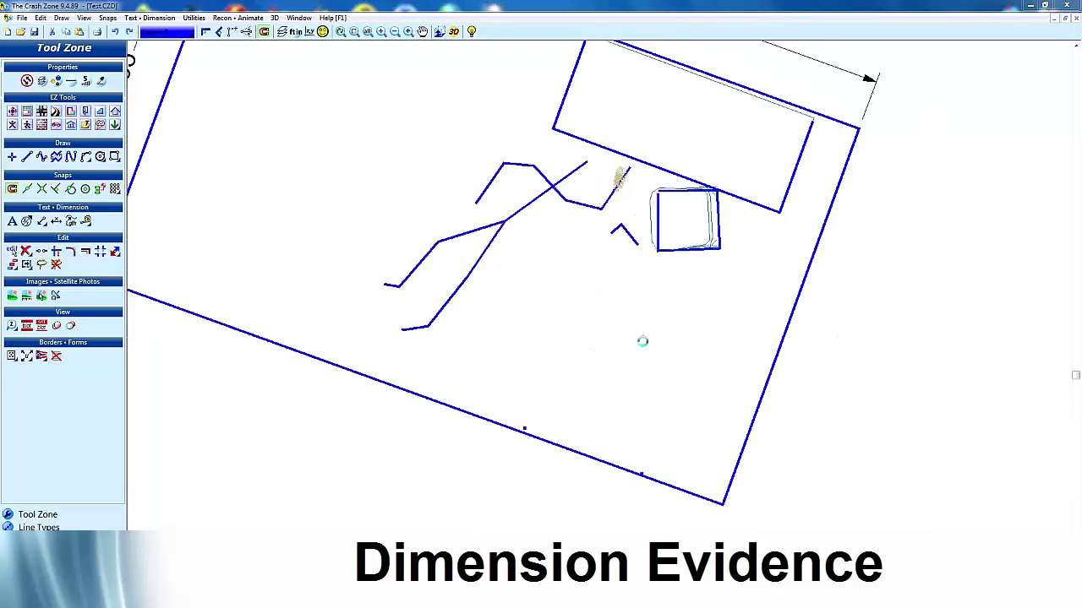
scroll(599, 304, down, 1)
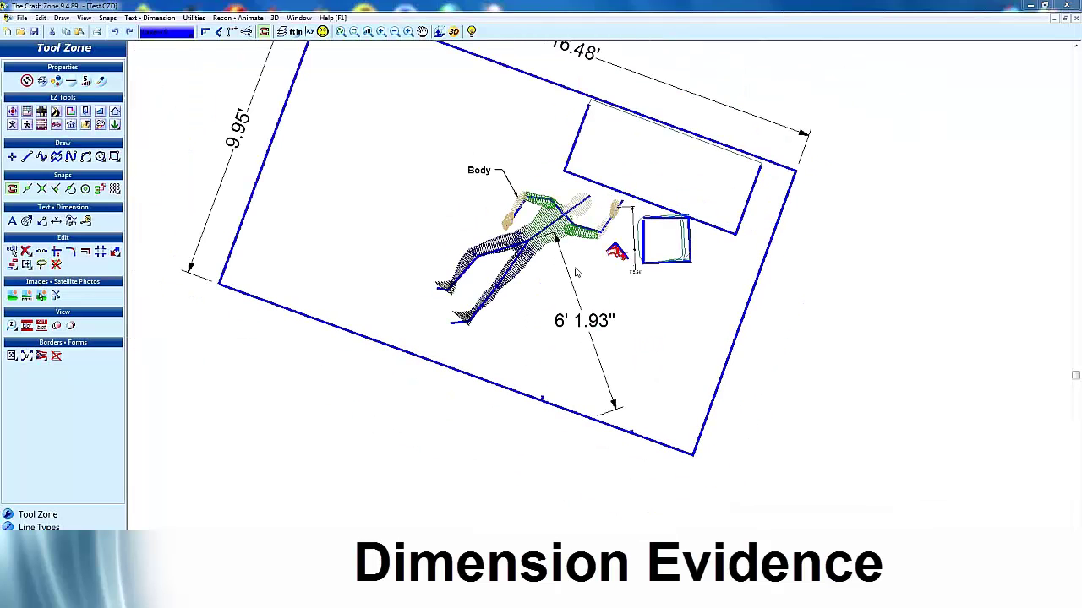
middle_drag(602, 247, 617, 311)
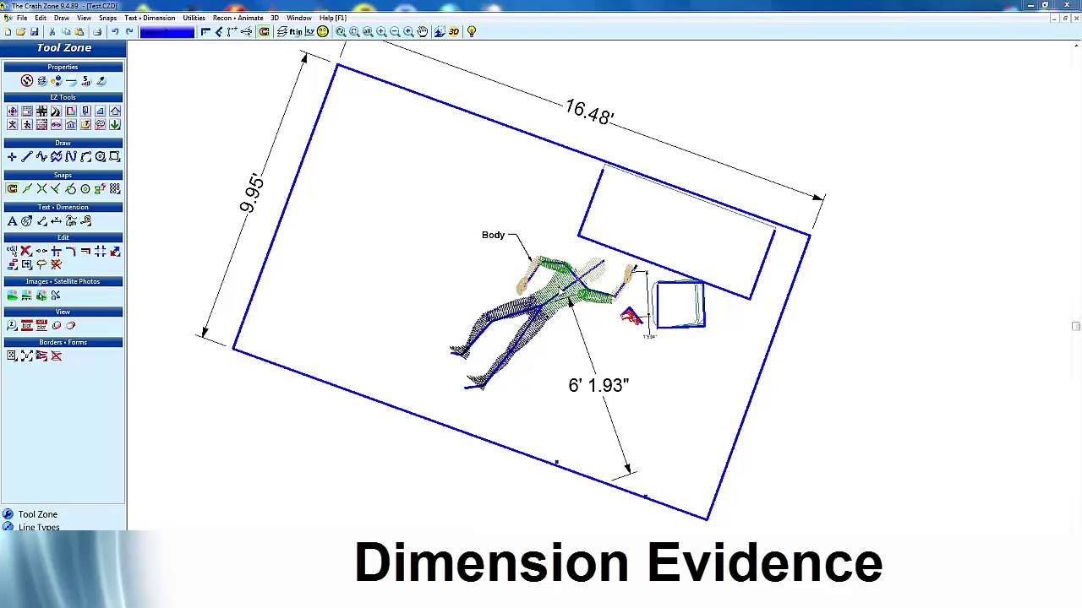
drag(823, 4, 0, 29)
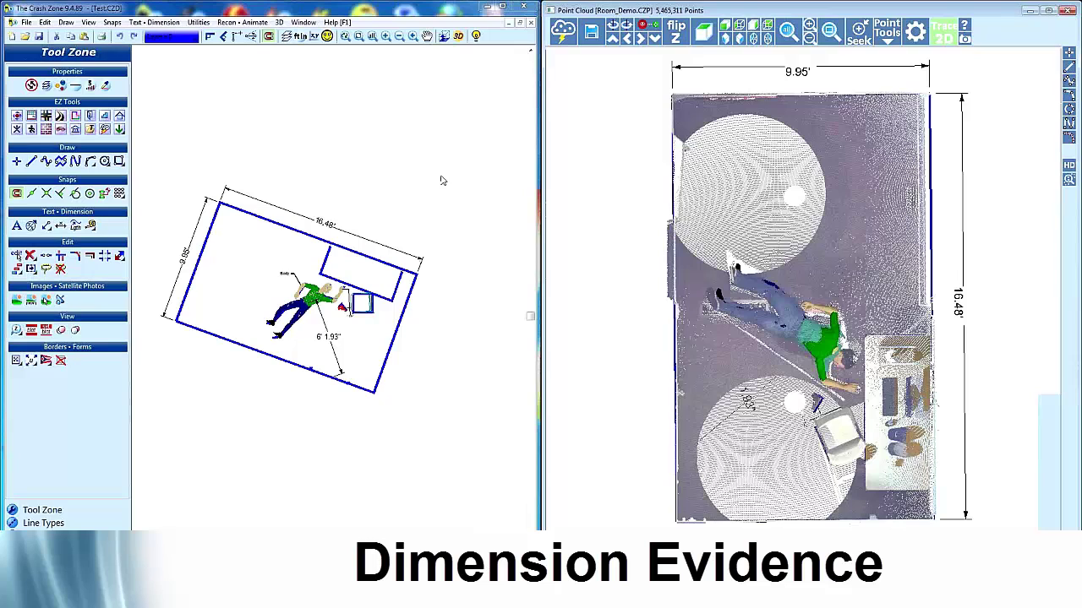
click(371, 37)
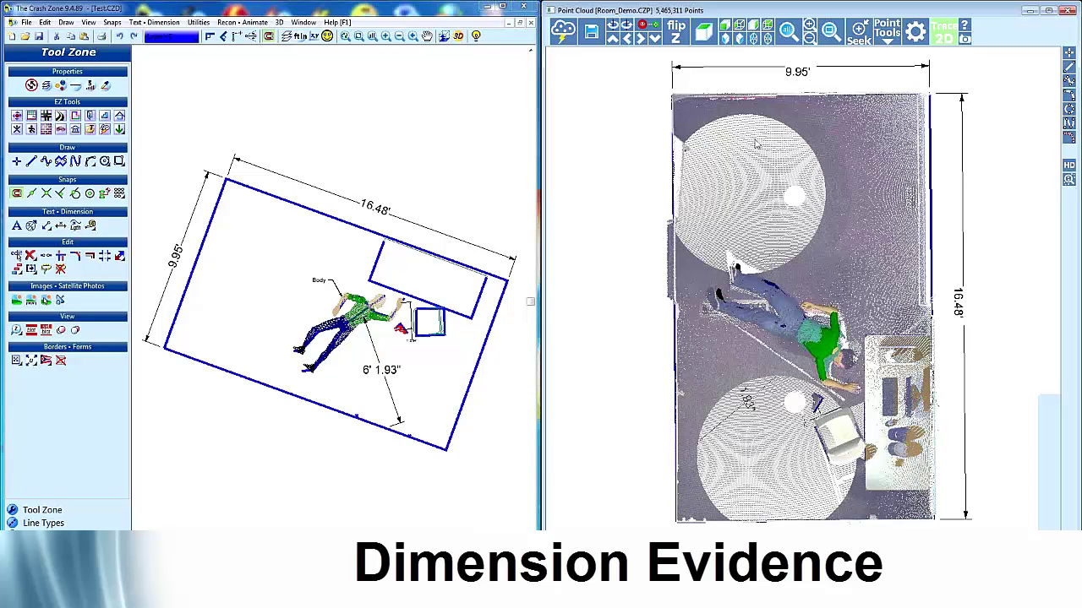
- Show the point cloud window in Southwest view and turn the points off, leaving only the drawn objects
click(725, 38)
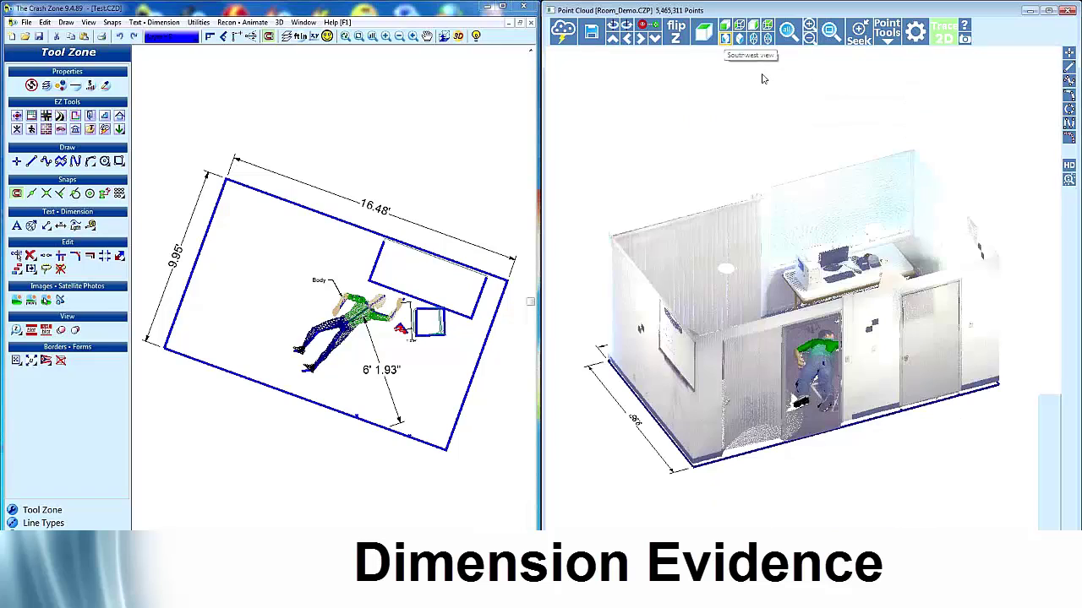
click(891, 36)
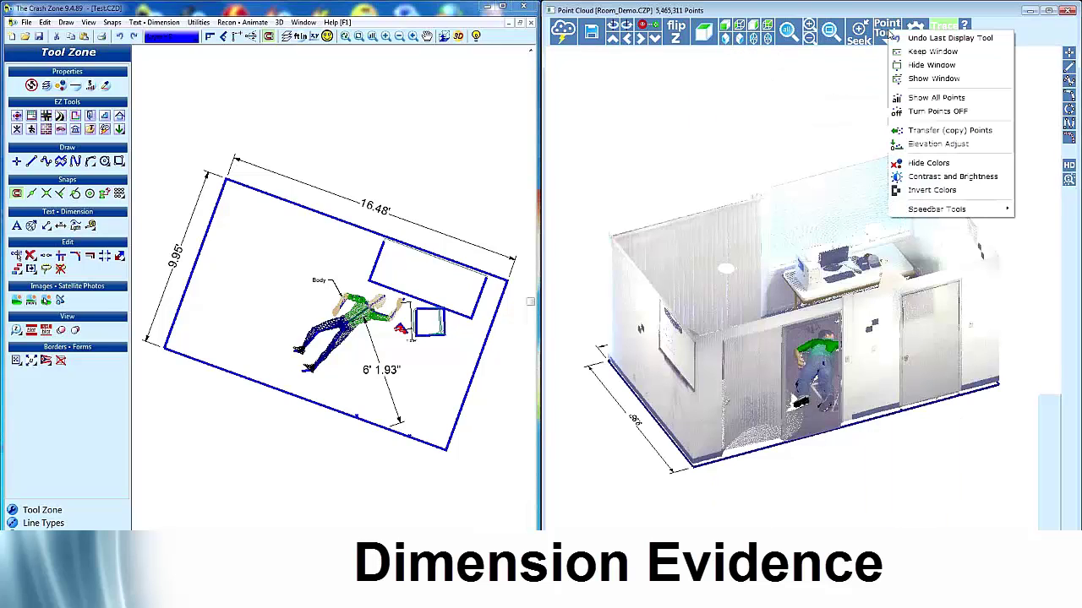
click(921, 111)
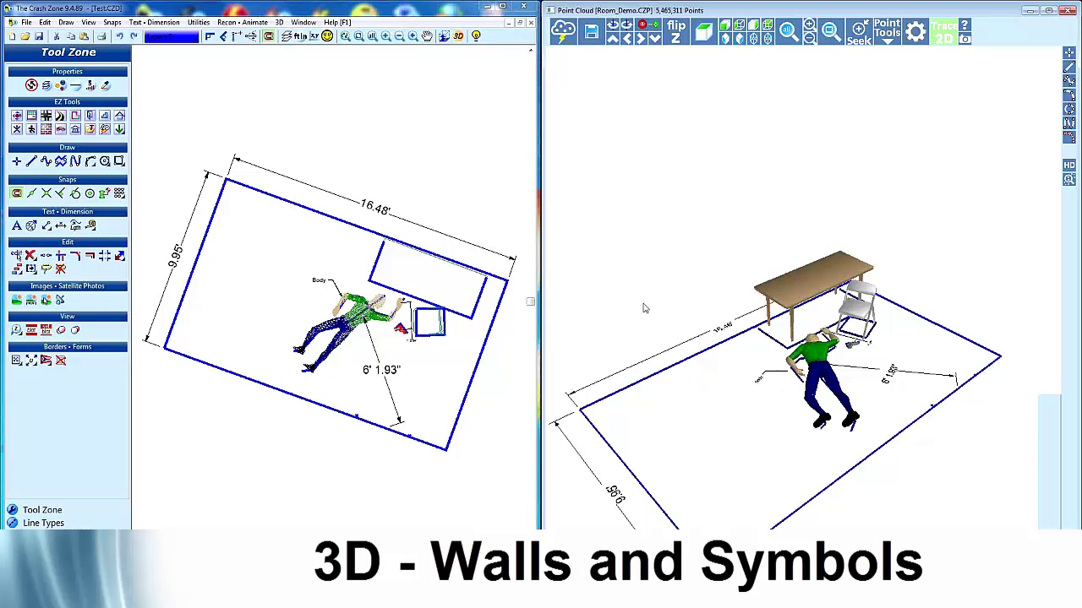
drag(902, 397, 944, 338)
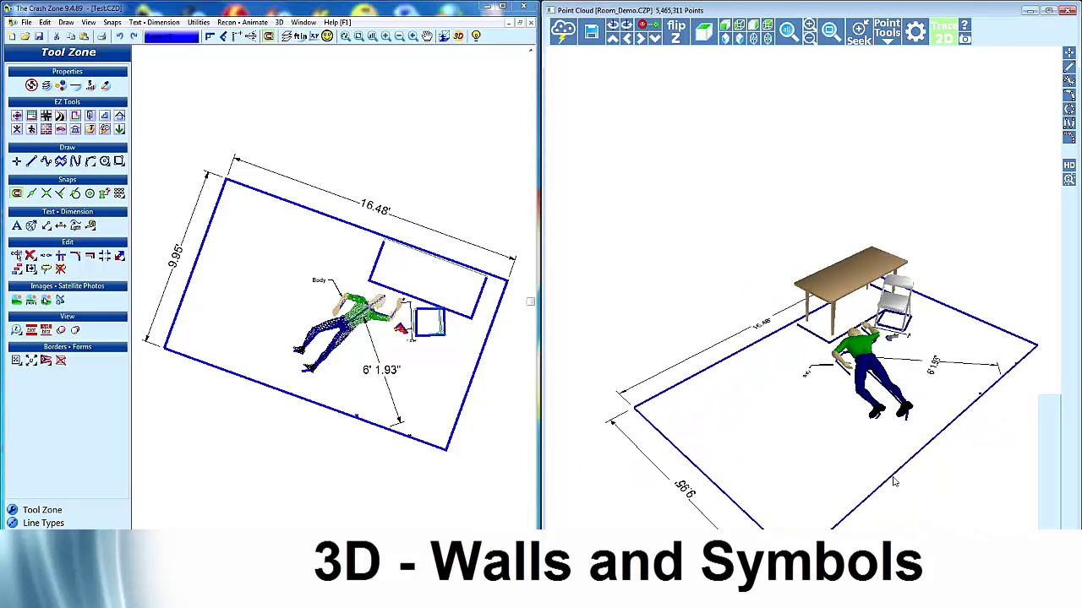
- Extrude the room outline with the 3D Builder to a wall height of 8 ft, with Wall Paint off and blue walls
click(329, 219)
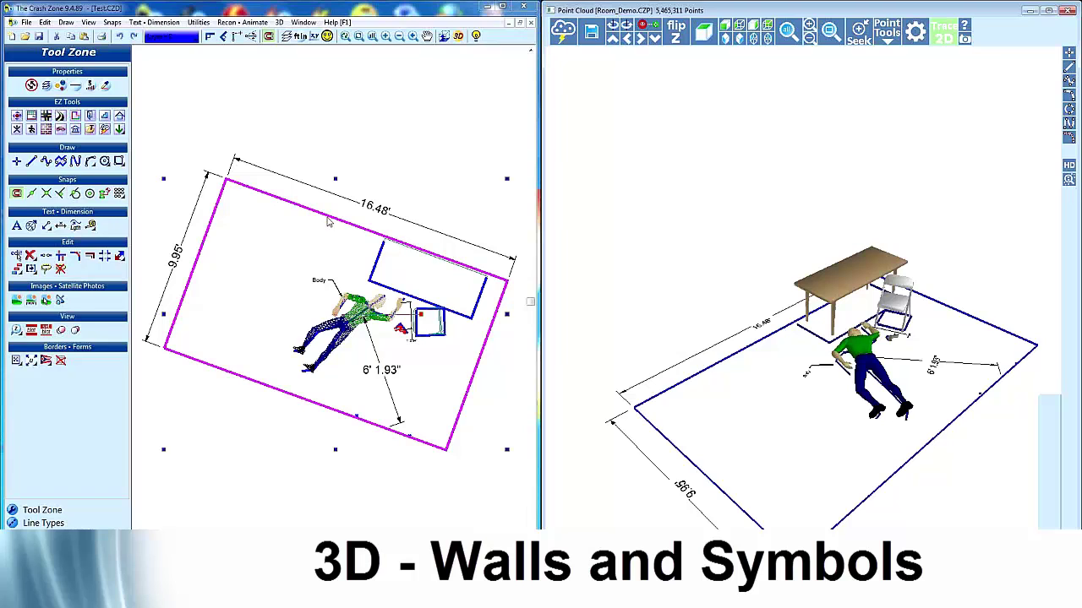
click(442, 38)
click(268, 97)
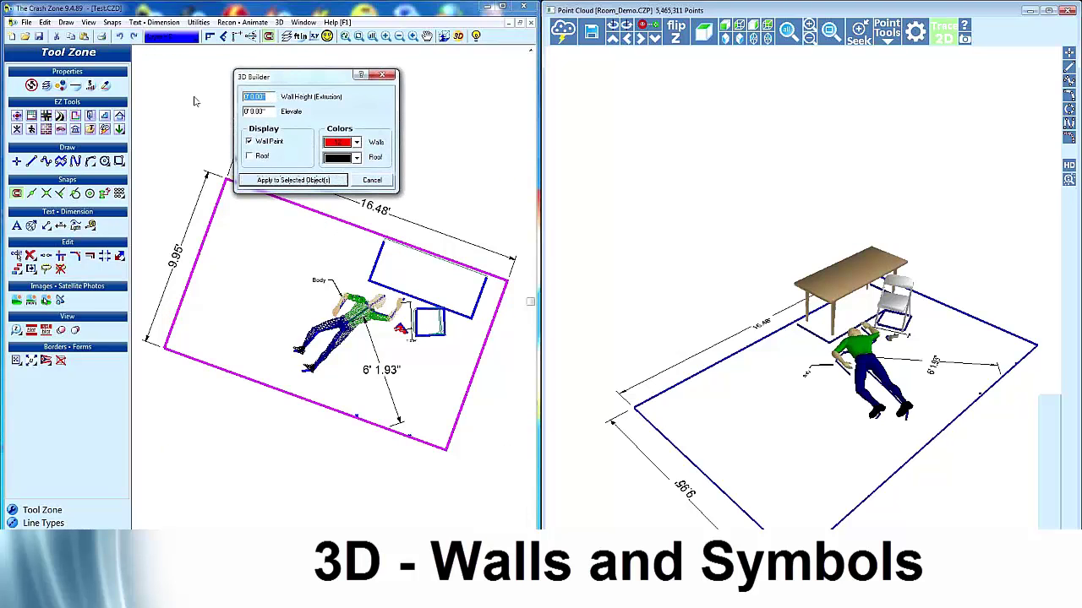
text(8)
click(356, 142)
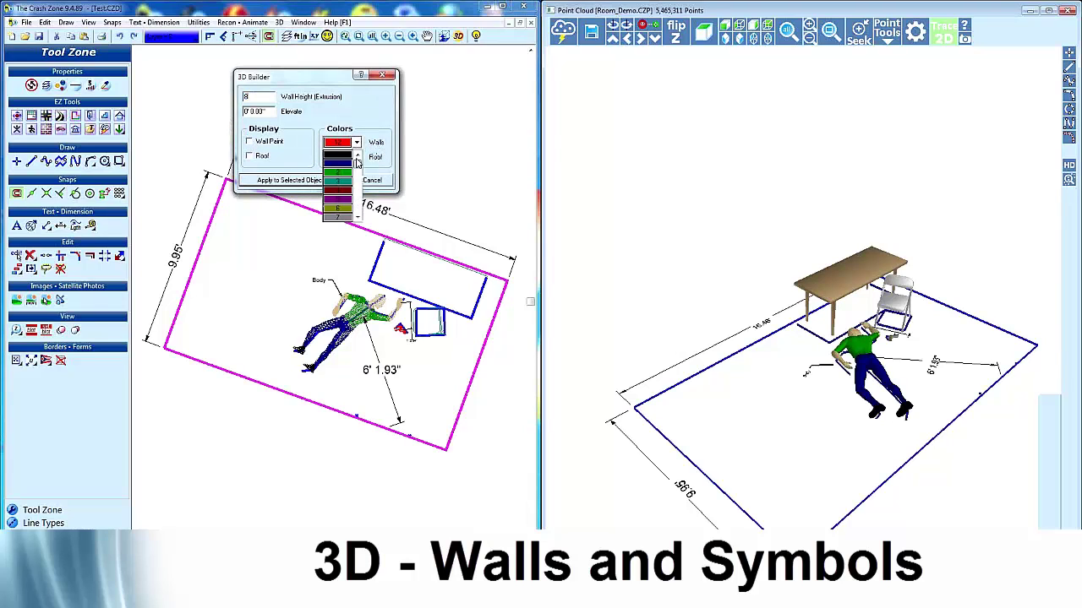
click(338, 177)
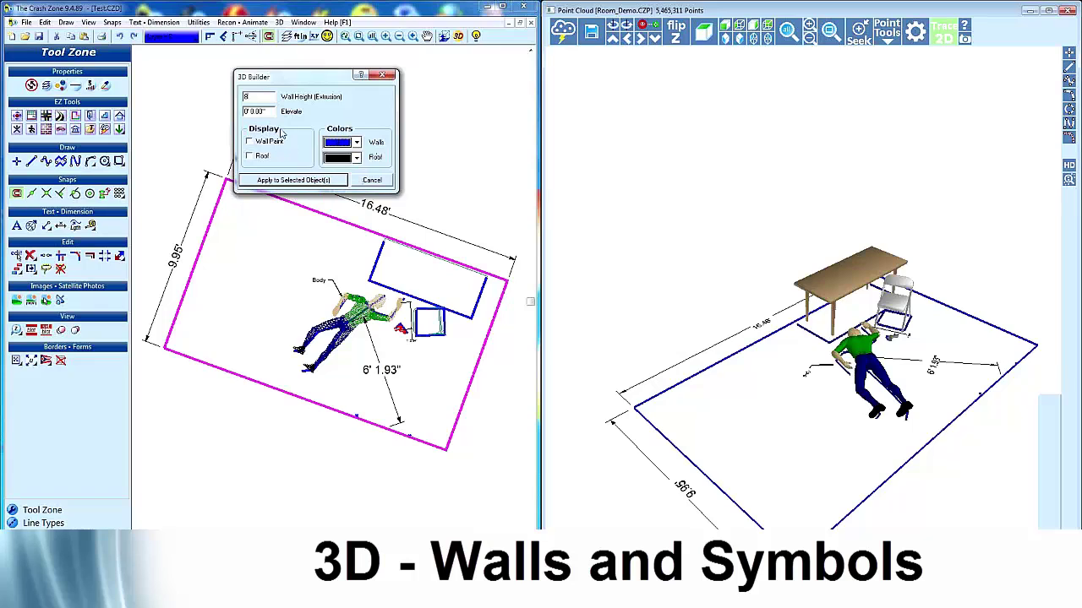
click(278, 181)
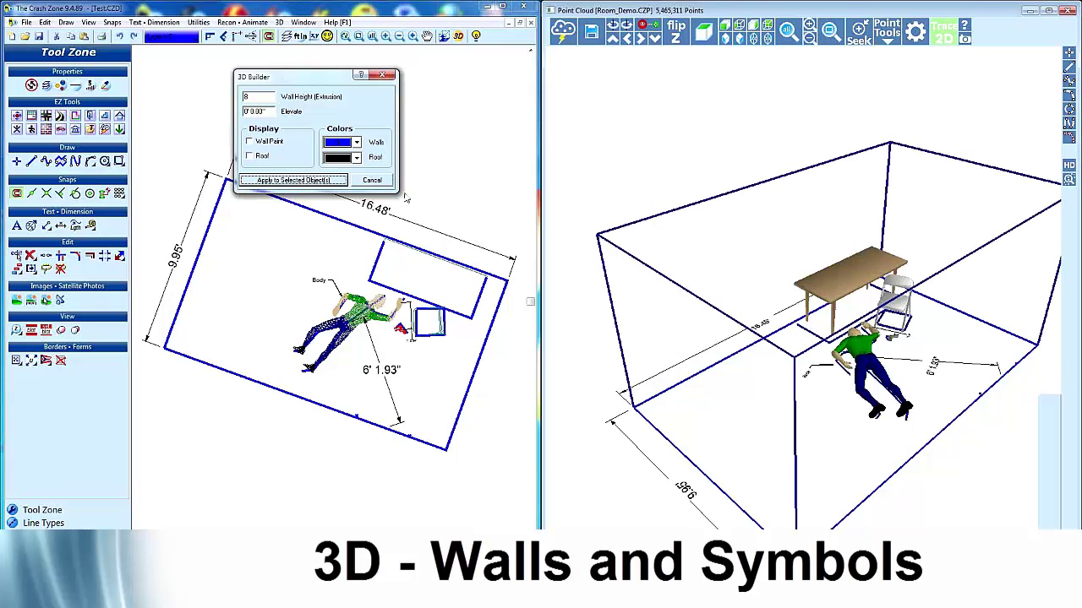
click(374, 180)
drag(816, 282, 759, 330)
drag(907, 420, 873, 367)
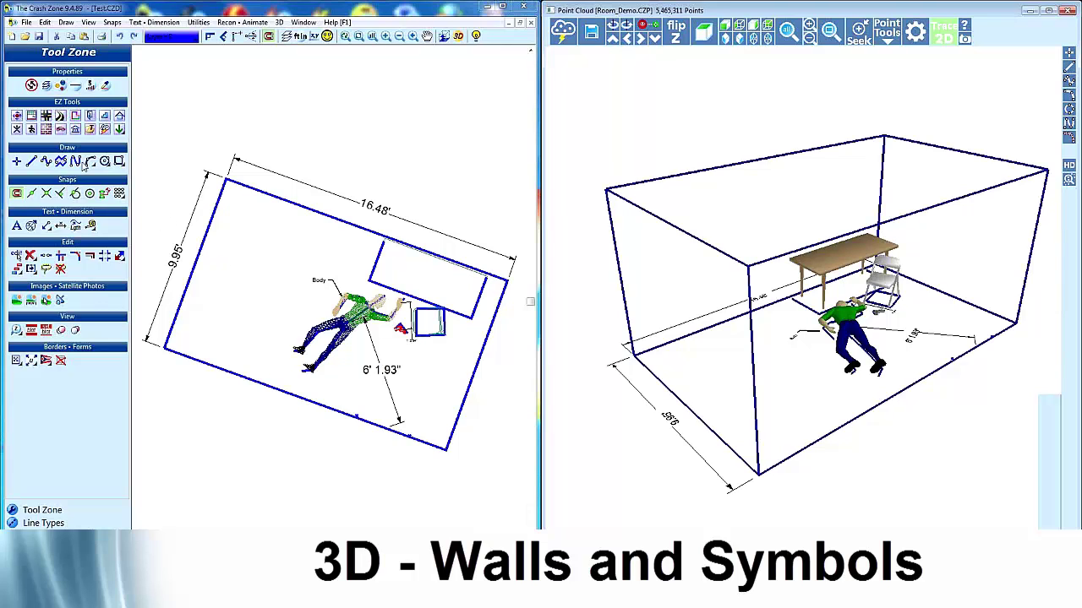
- Cut a 3' wide, 7' high opening into the lower wall, starting at the doorway point nearer the body's feet
click(91, 121)
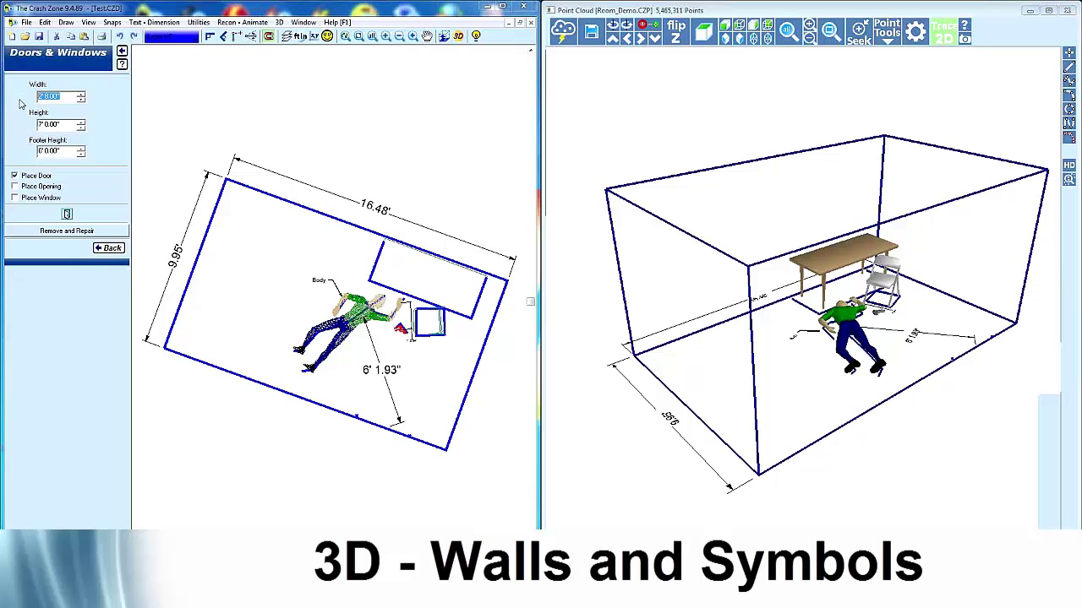
text(3)
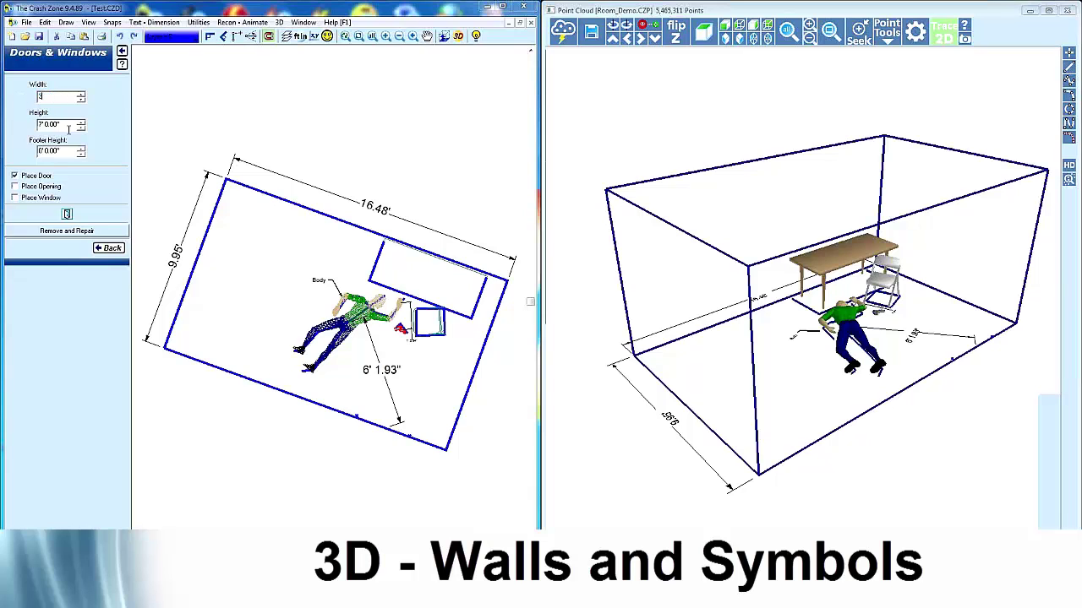
click(49, 187)
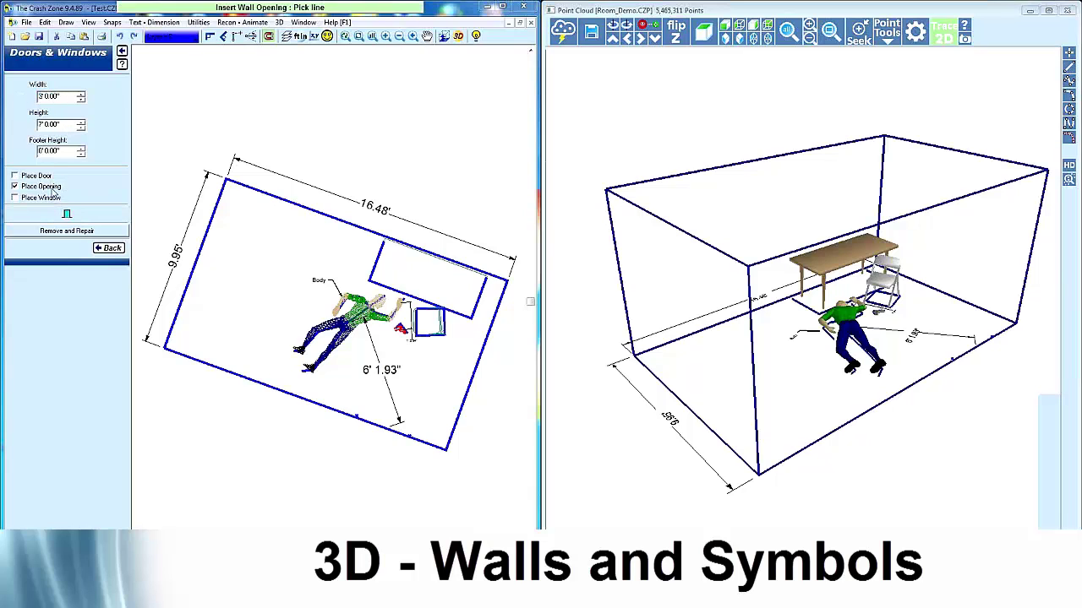
click(355, 417)
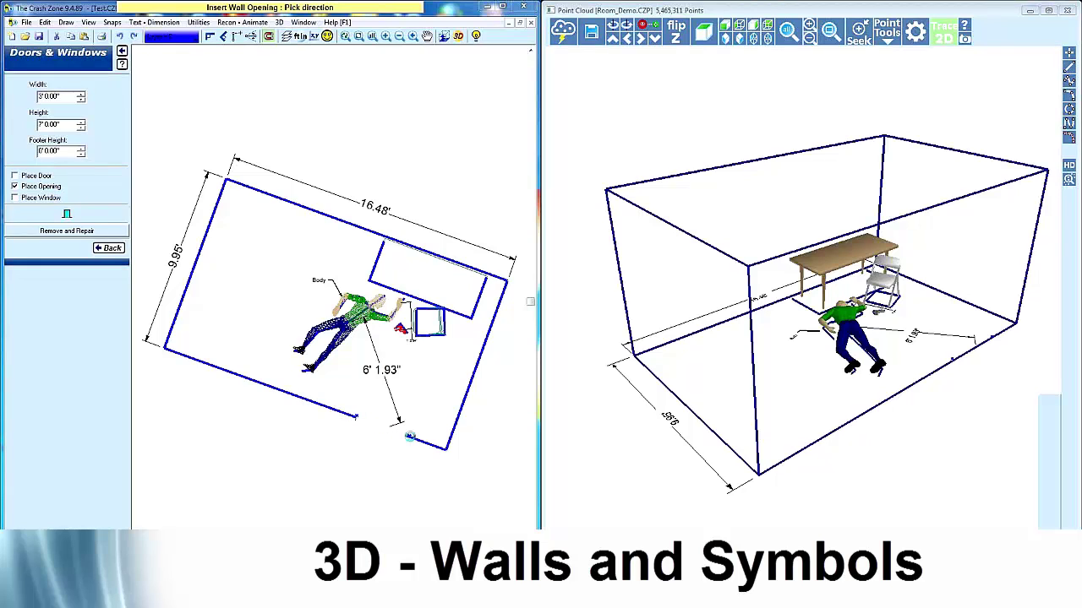
click(370, 444)
mouse_move(1002, 235)
mouse_down()
mouse_move(950, 236)
mouse_move(1012, 236)
mouse_up()
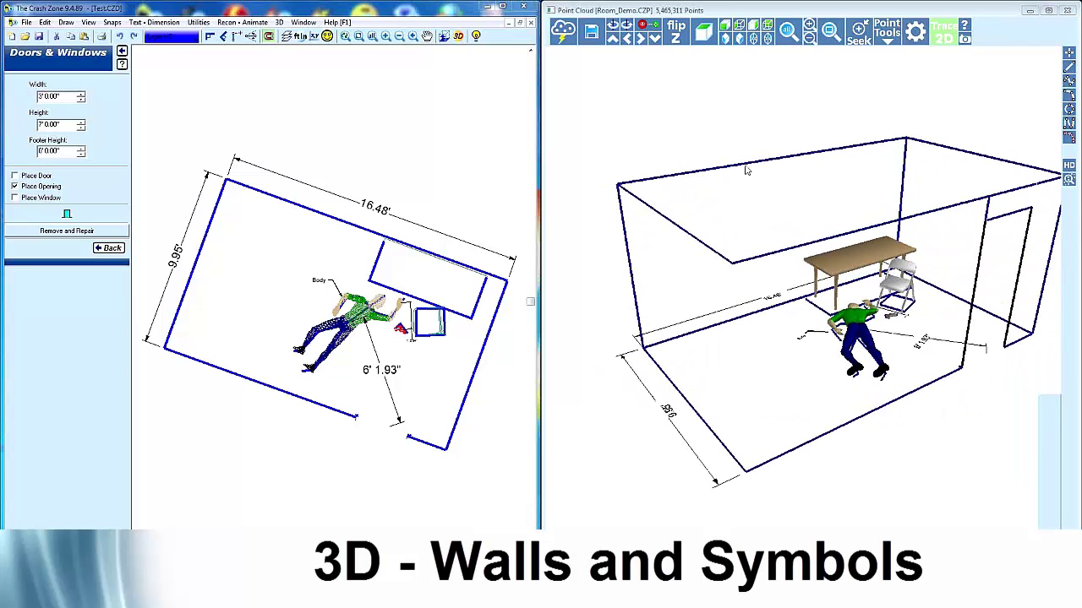
drag(710, 193, 693, 144)
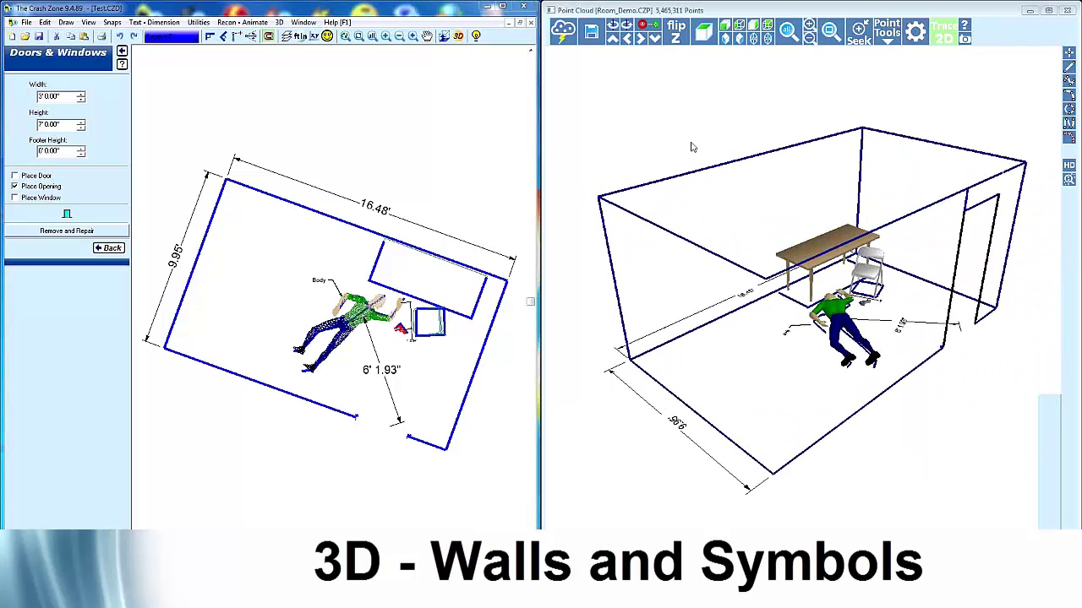
click(113, 251)
- Show all points of the cloud again and examine how the scanned room lines up with the 3D walls and opening
drag(685, 186, 906, 121)
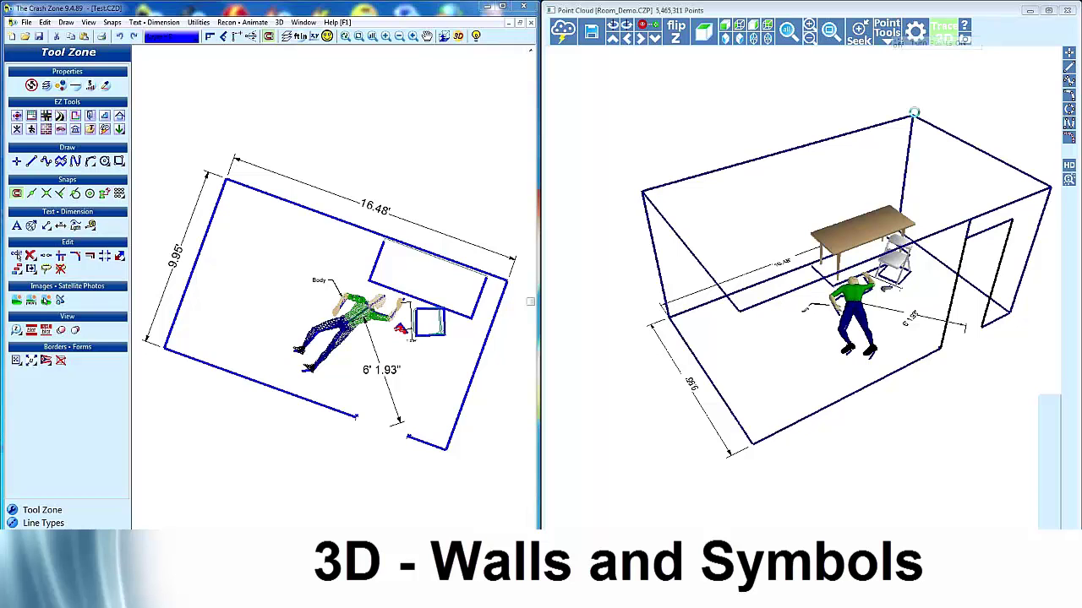
middle_drag(928, 190, 831, 213)
scroll(831, 193, up, 2)
drag(828, 214, 739, 294)
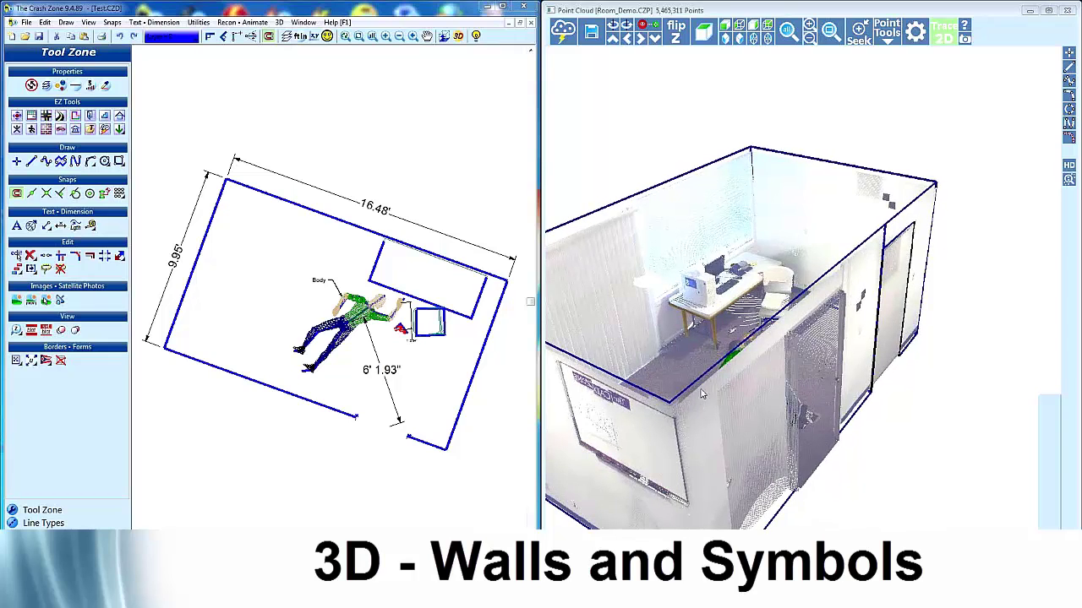
drag(704, 408, 737, 264)
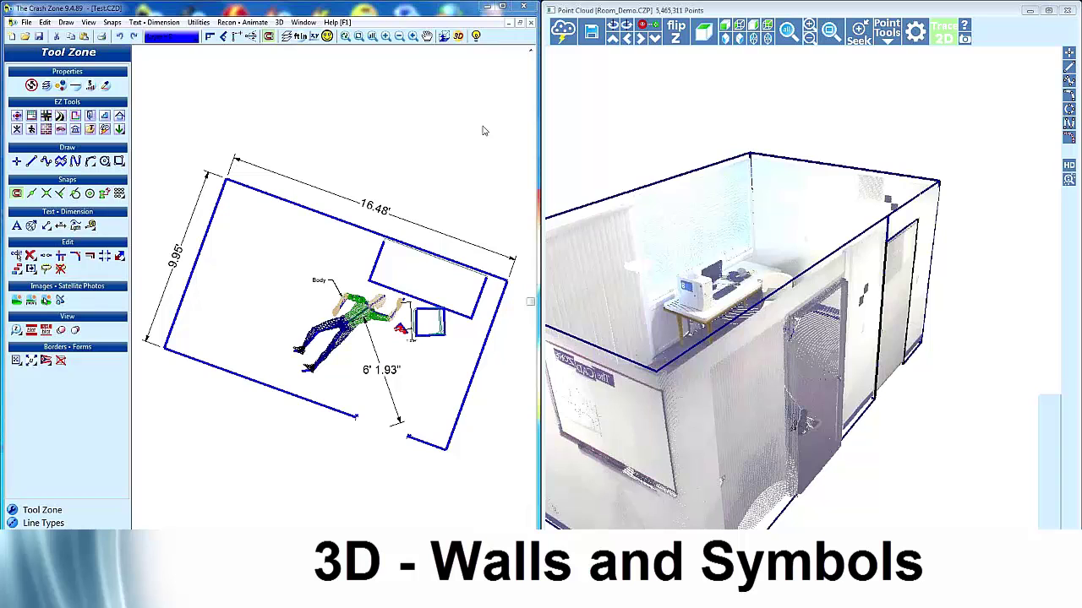
drag(740, 282, 719, 296)
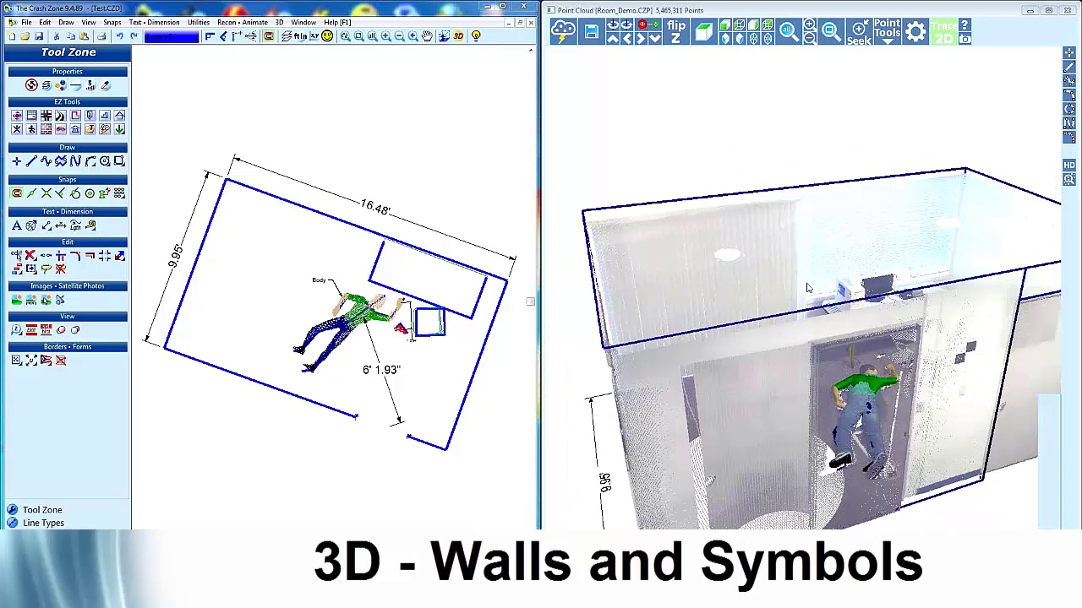
- Raise the wooden table symbol's height slightly with the 3D Builder to match its top to the scanned tabletop
mouse_move(810, 288)
mouse_down()
mouse_move(858, 287)
mouse_move(911, 265)
mouse_move(851, 303)
mouse_move(886, 326)
mouse_move(873, 351)
mouse_move(867, 276)
mouse_move(837, 276)
mouse_up()
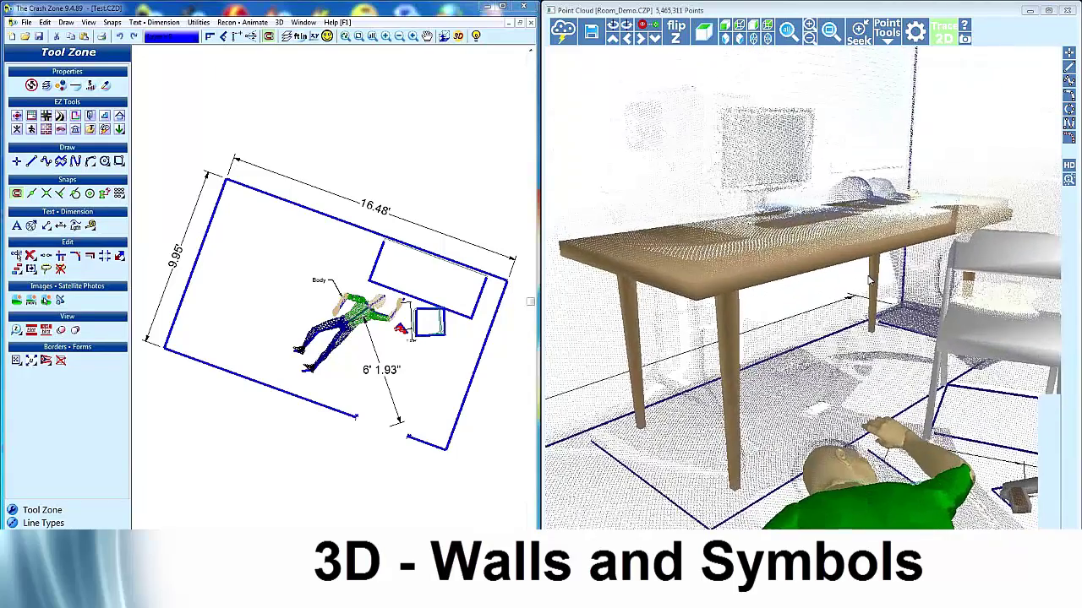
mouse_move(747, 246)
mouse_down()
mouse_move(786, 232)
mouse_move(797, 234)
mouse_move(793, 244)
mouse_move(792, 230)
mouse_up()
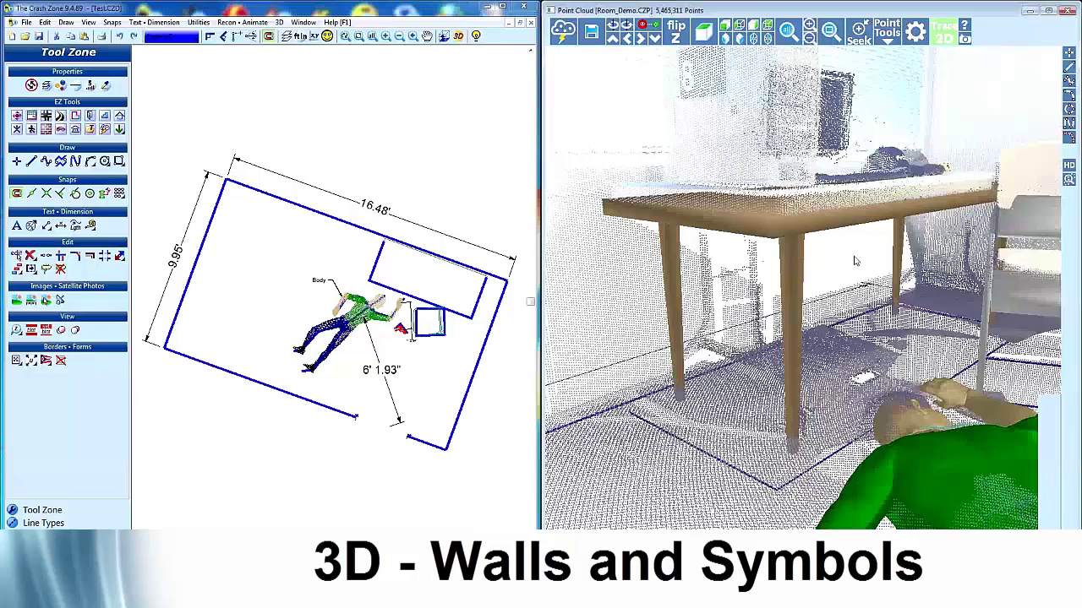
drag(860, 262, 827, 225)
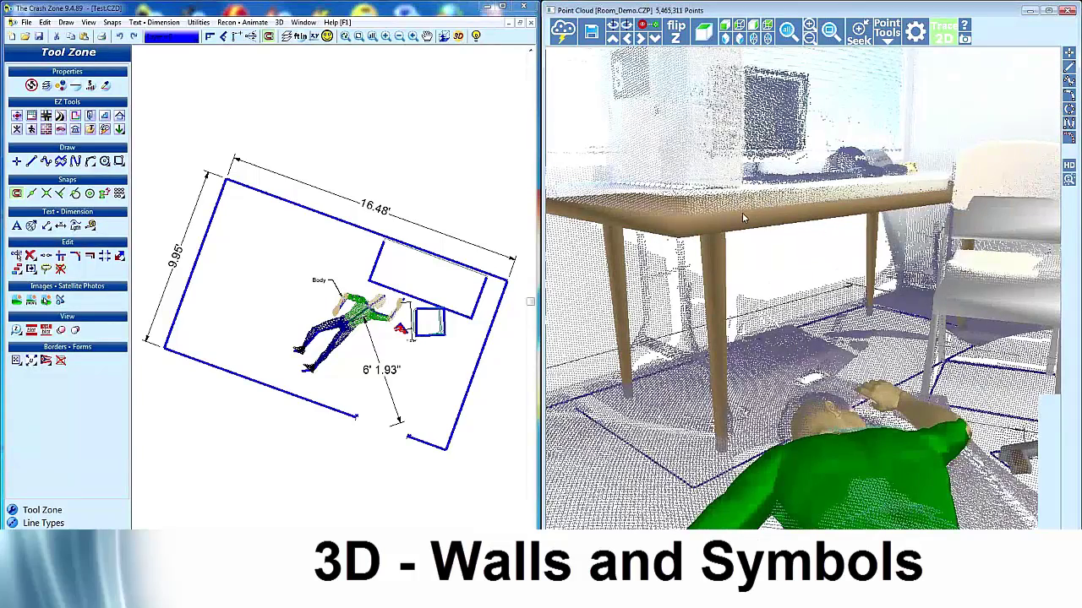
drag(743, 218, 735, 207)
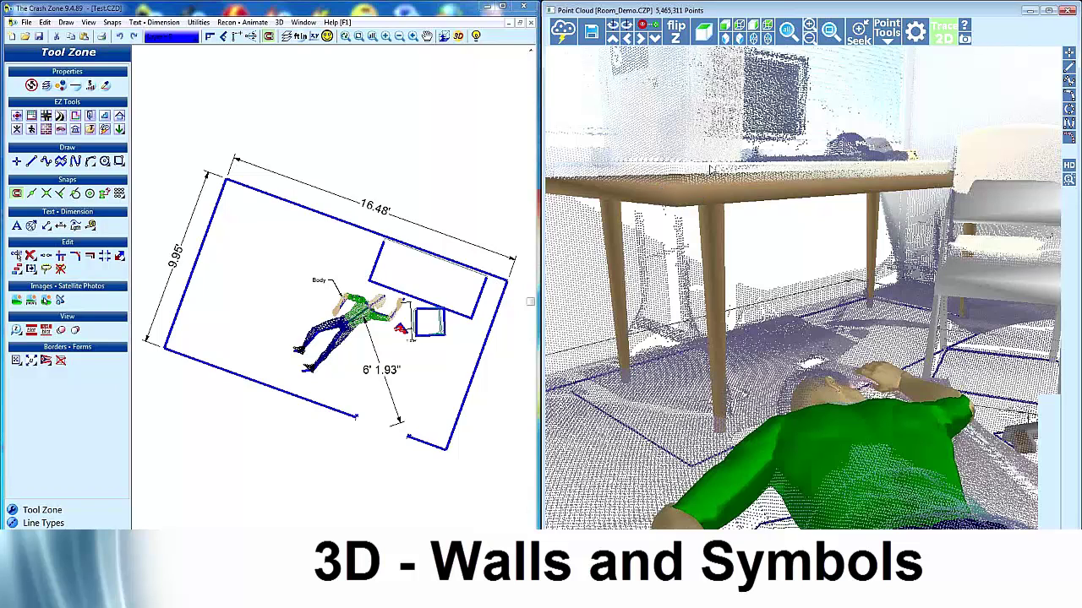
click(392, 249)
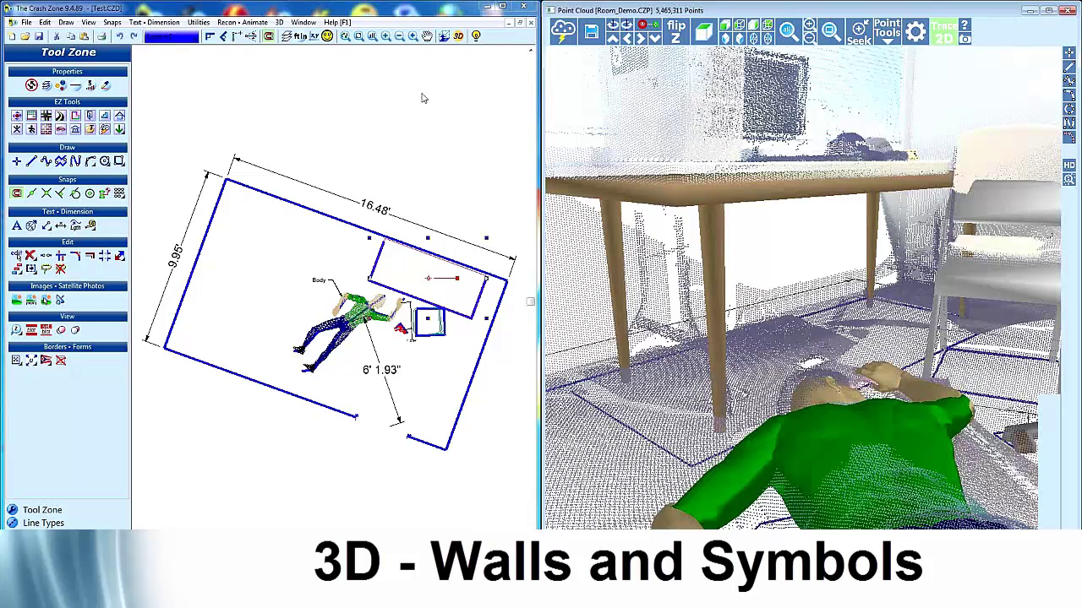
click(443, 37)
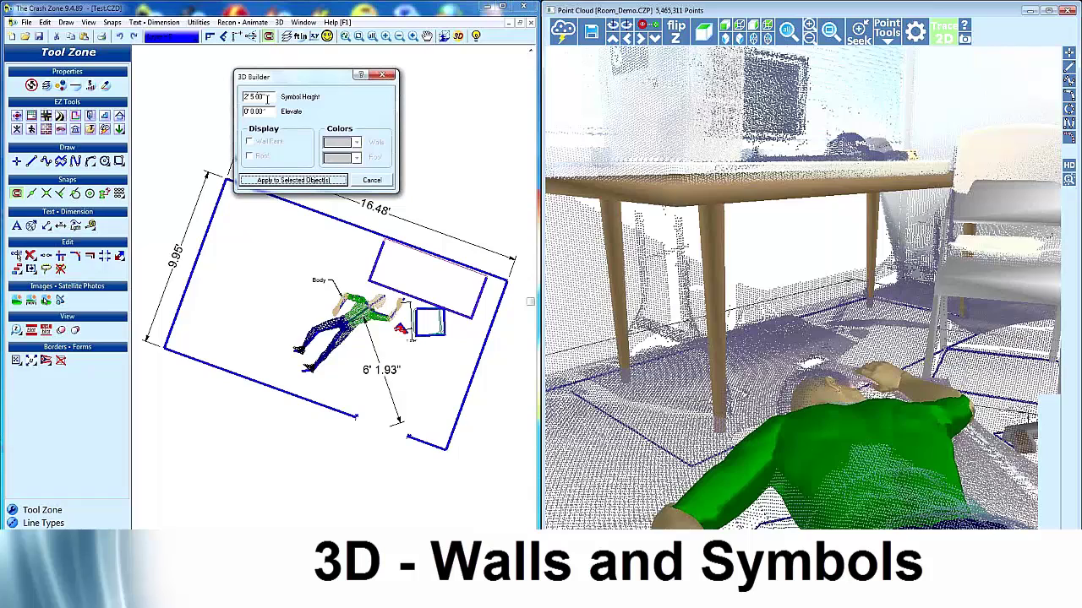
drag(272, 98, 239, 96)
text(6.)
click(315, 183)
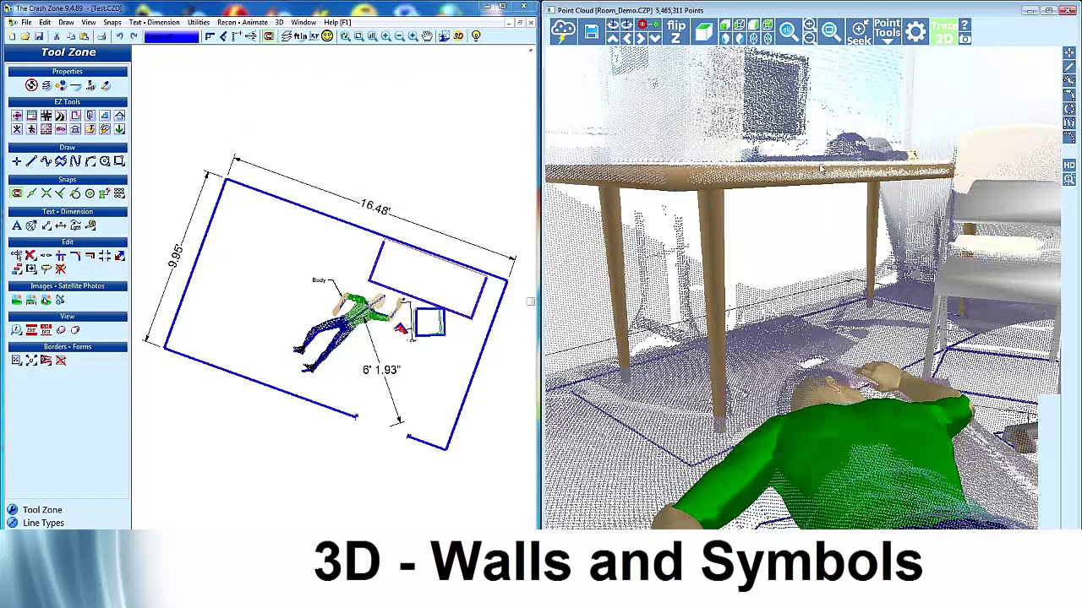
- Select the folding chair symbol beside the table in the diagram for comparison with the scanned chair
mouse_move(758, 190)
mouse_down()
mouse_move(756, 181)
mouse_move(742, 194)
mouse_up()
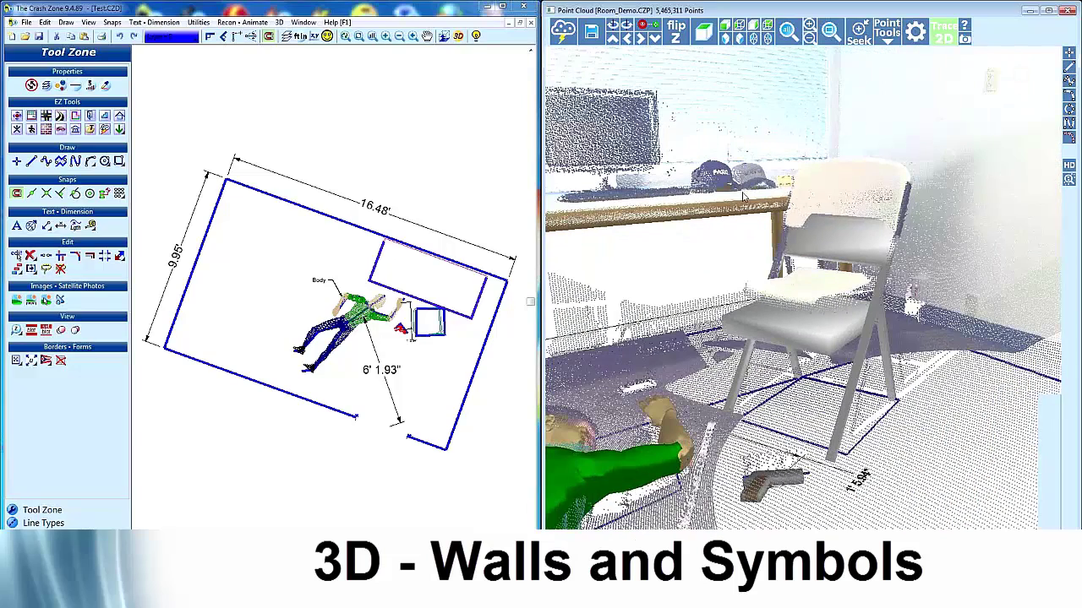
click(443, 323)
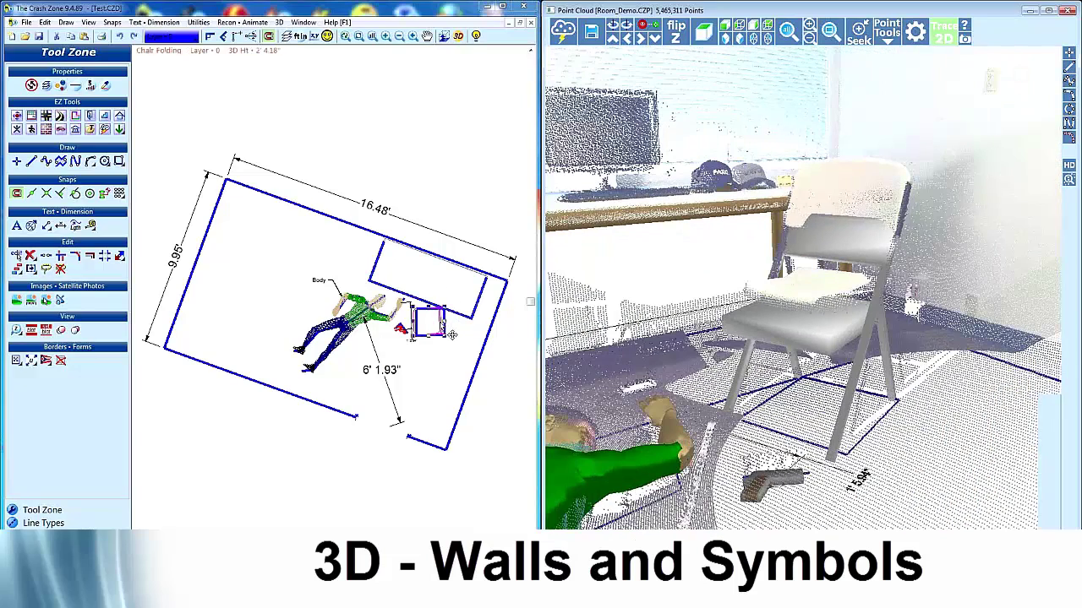
- Set the selected folding chair symbol's height to 3 feet in the 3D Builder and apply it to the chair
click(443, 37)
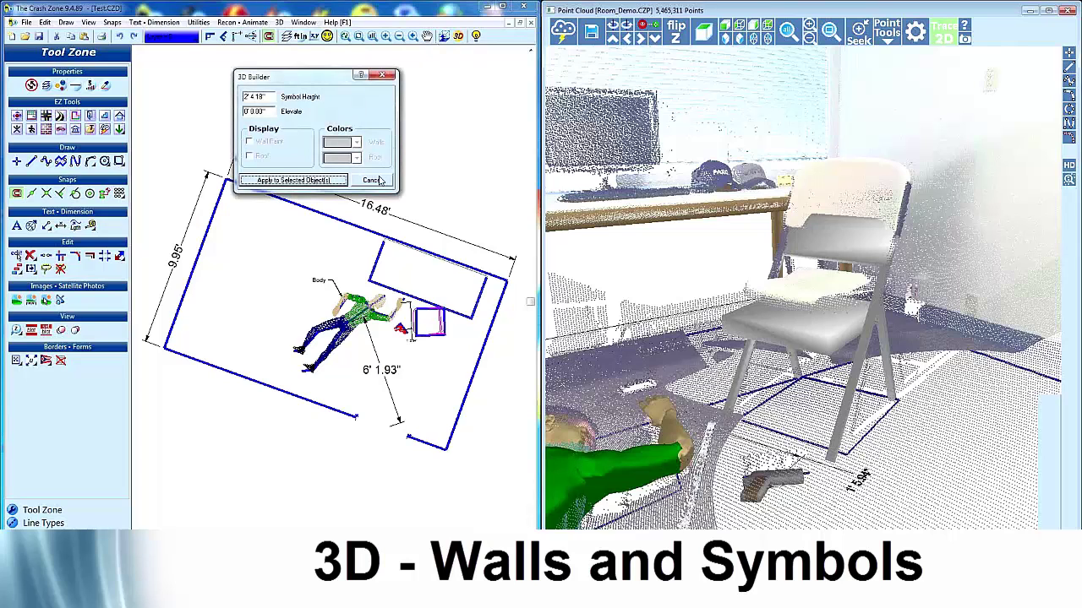
drag(268, 96, 234, 100)
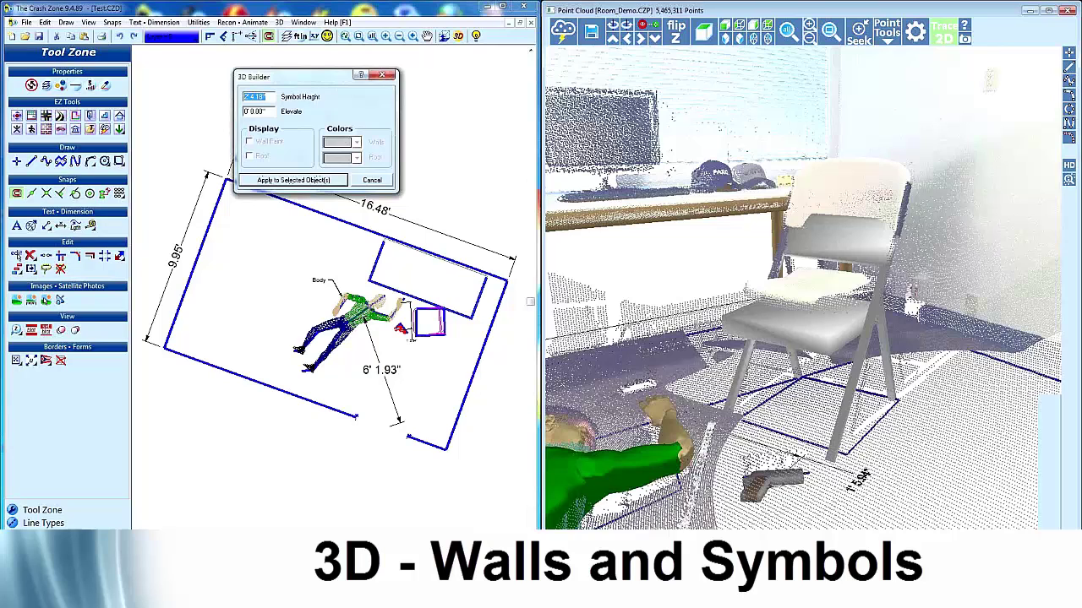
text(3)
click(289, 180)
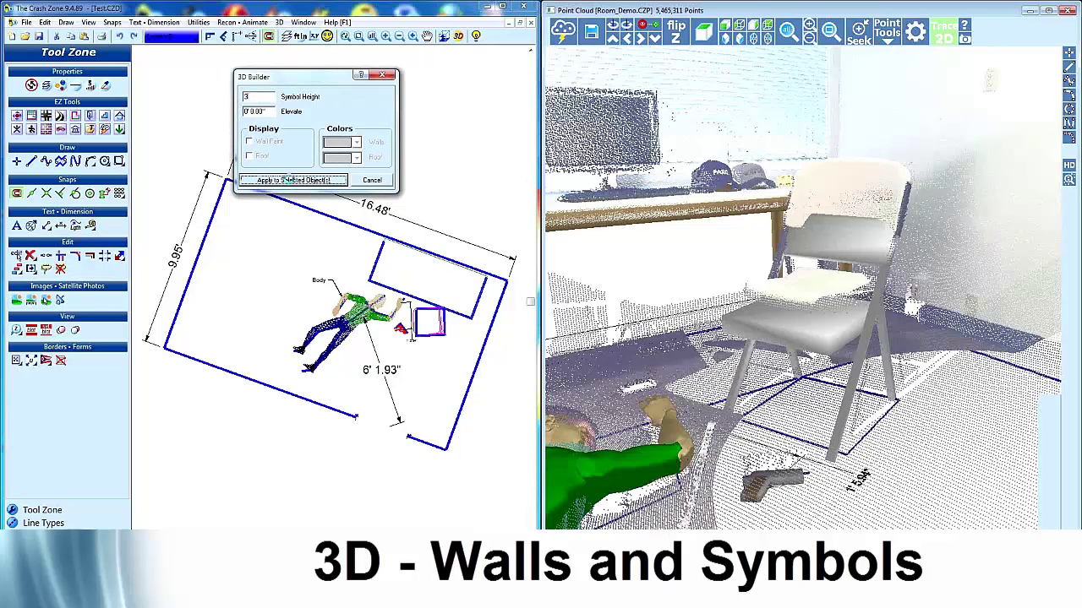
click(372, 180)
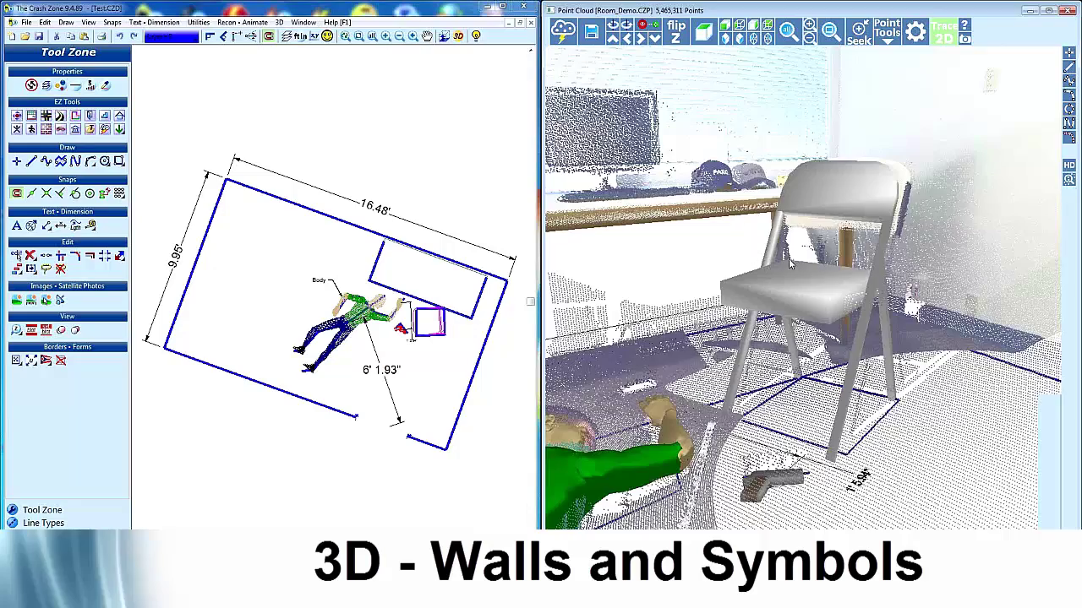
- Examine how the folding chair symbol fits the scanned chair, and check its surroundings near the desk and body in the point cloud
scroll(792, 264, up, 5)
scroll(767, 268, down, 2)
scroll(775, 265, down, 4)
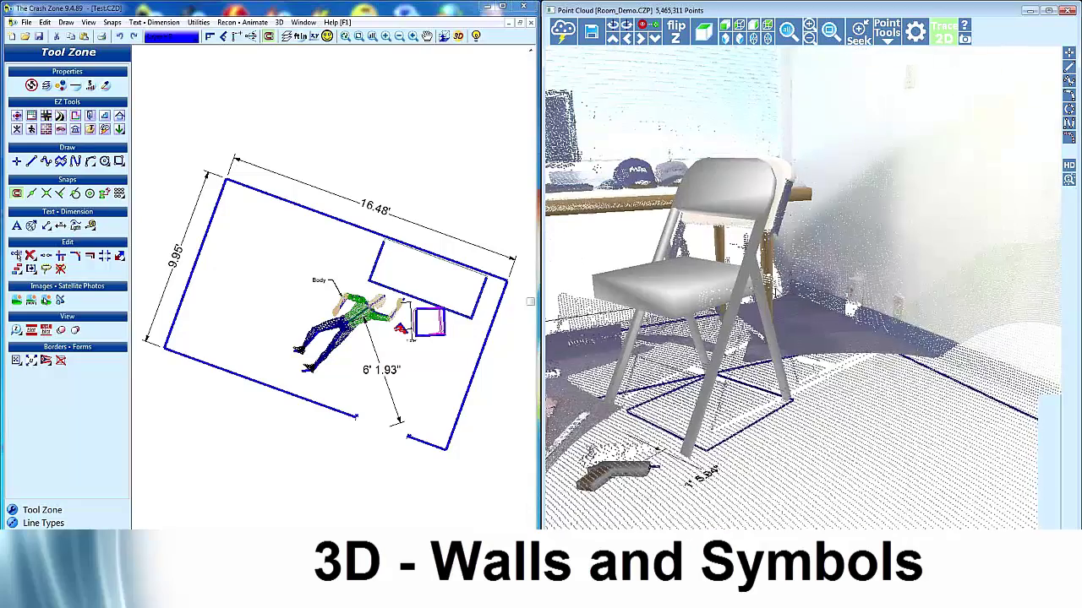
scroll(858, 263, down, 4)
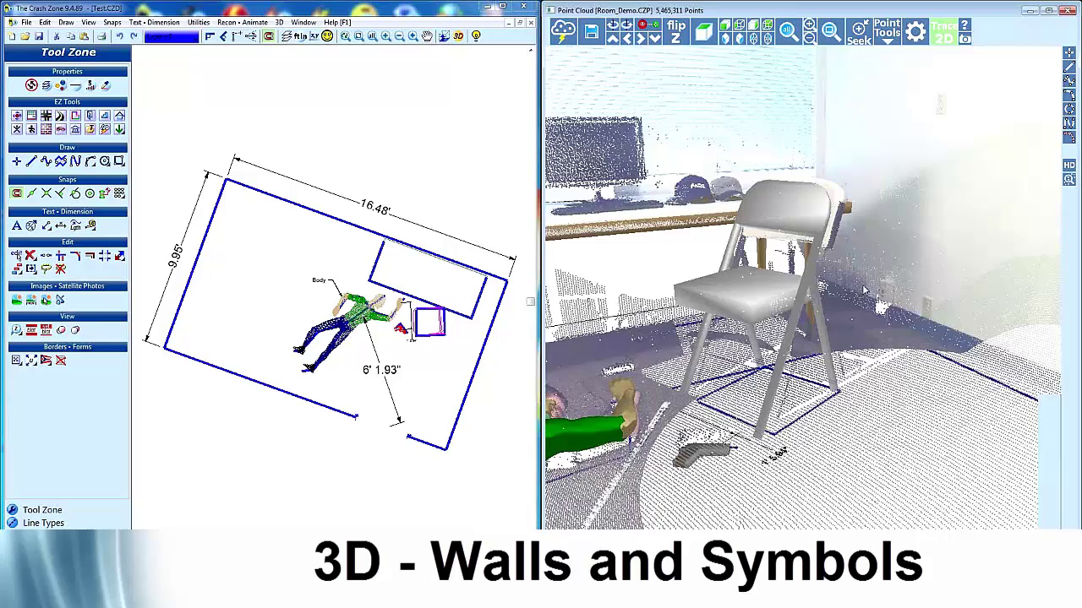
drag(803, 222, 788, 338)
scroll(788, 338, down, 4)
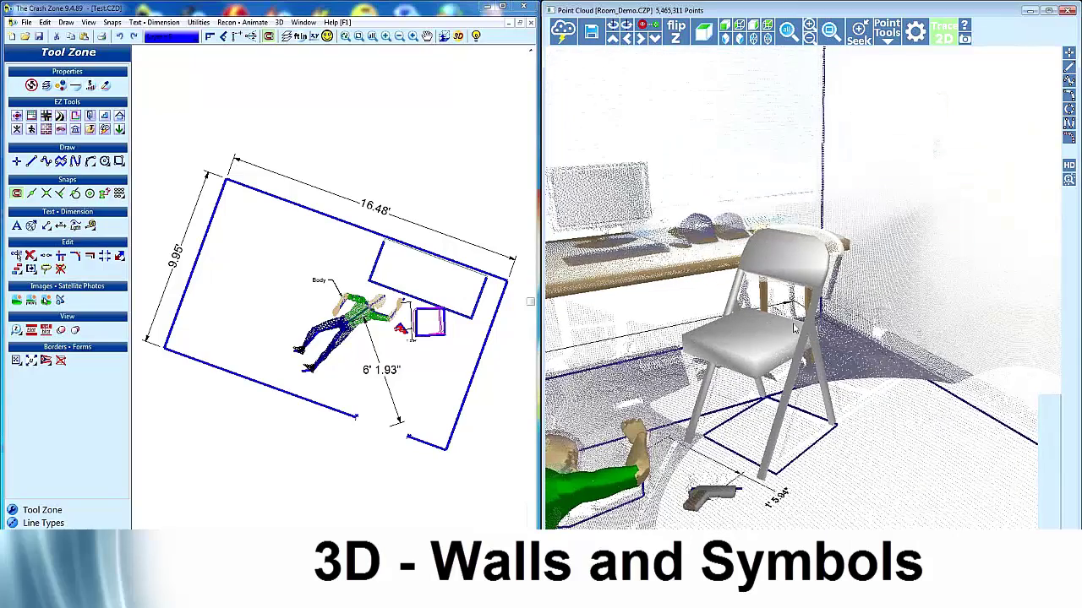
click(441, 335)
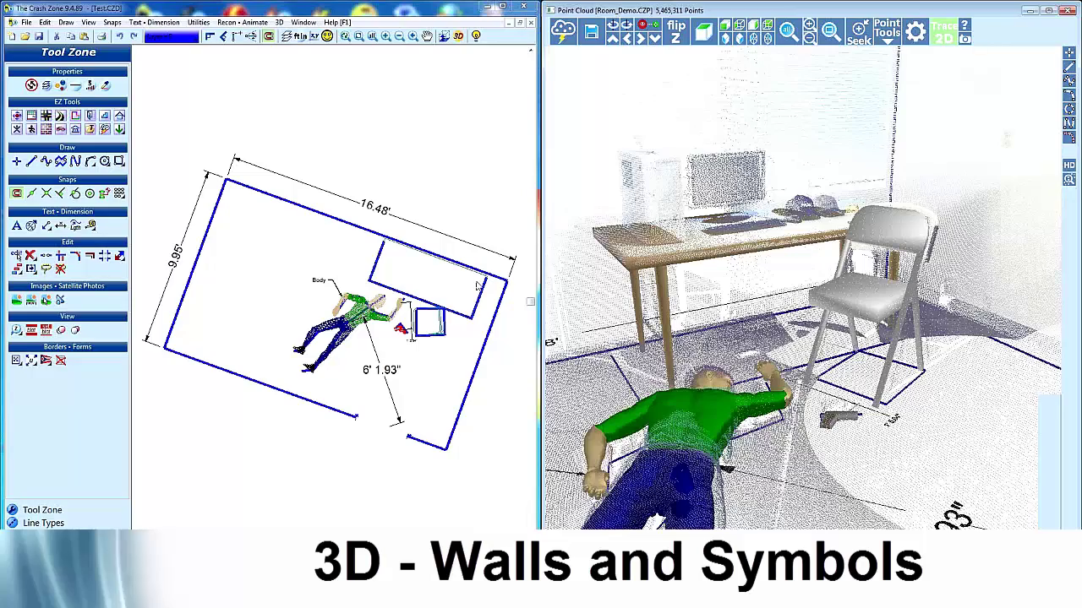
click(475, 204)
drag(838, 336, 839, 340)
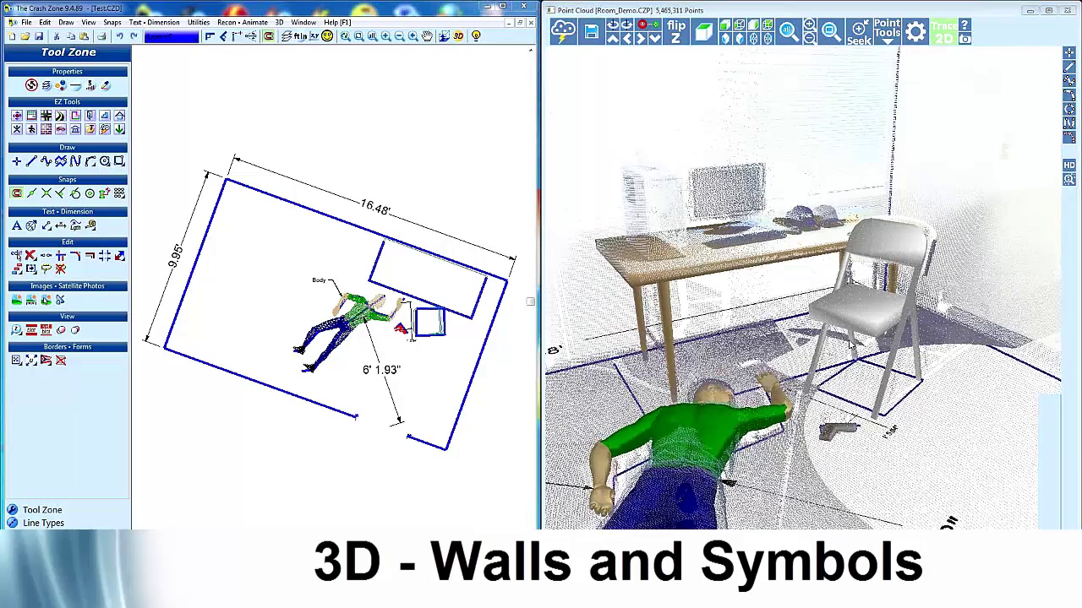
scroll(851, 344, down, 3)
middle_drag(918, 266, 927, 275)
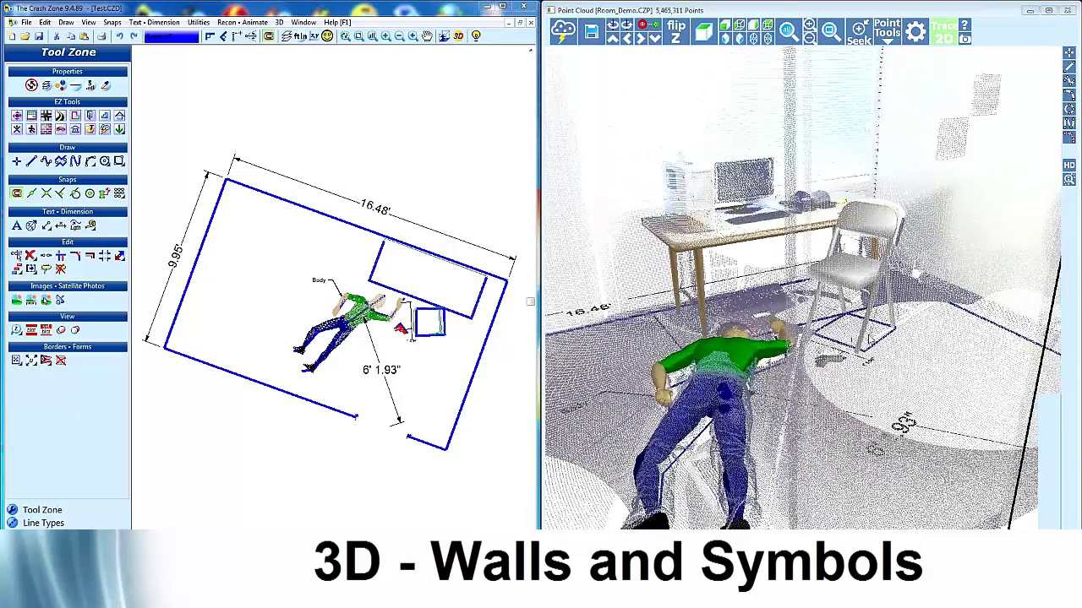
drag(869, 336, 875, 335)
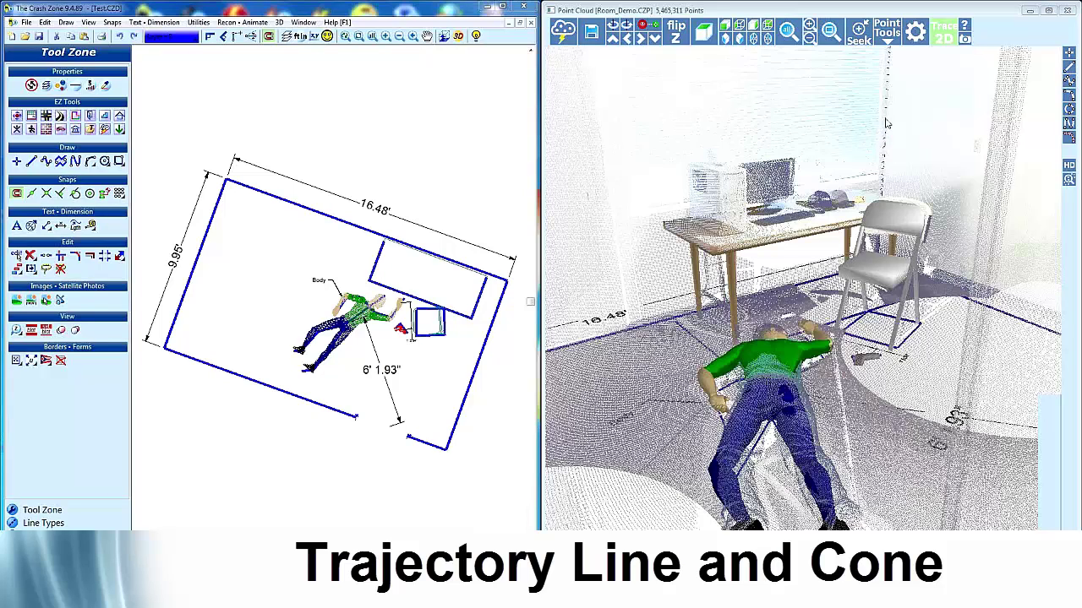
- Turn off Trace 2D and show the whole room from the southwest, turned so the end-wall target is visible
click(946, 39)
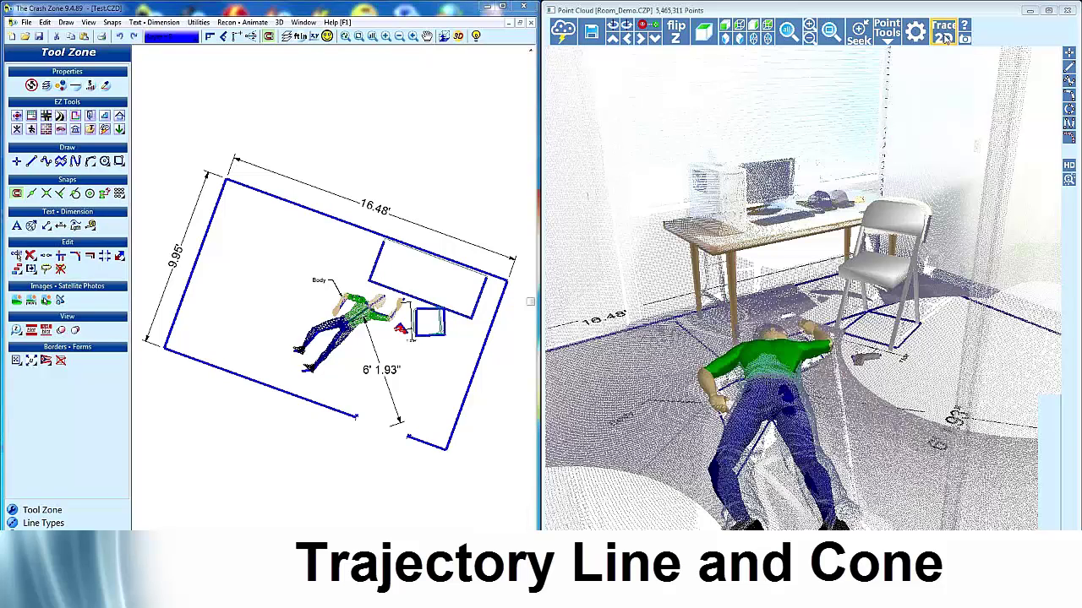
click(727, 38)
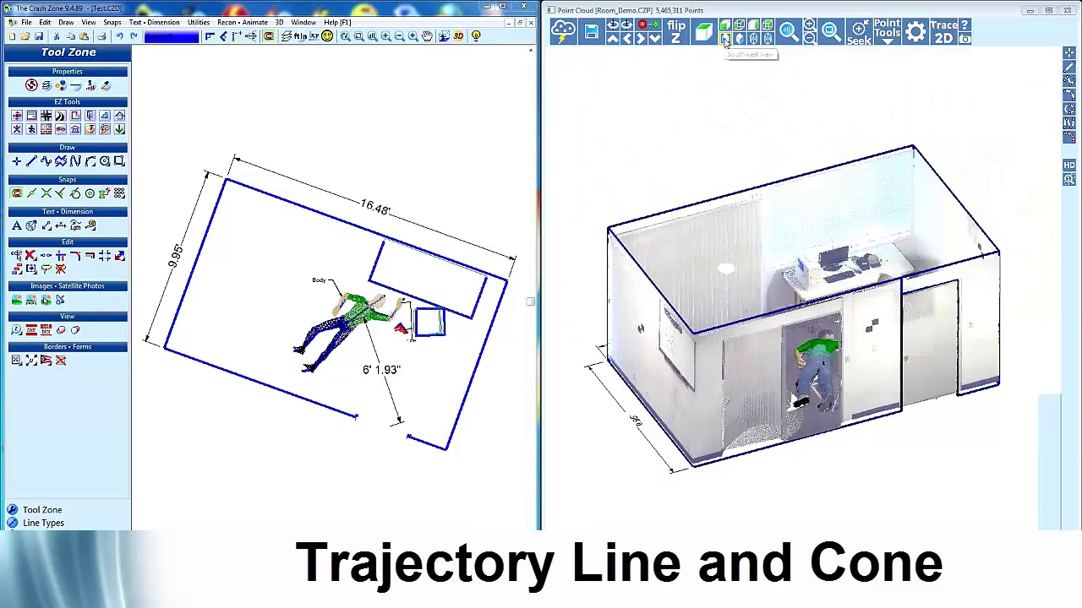
drag(809, 183, 718, 200)
scroll(718, 210, up, 3)
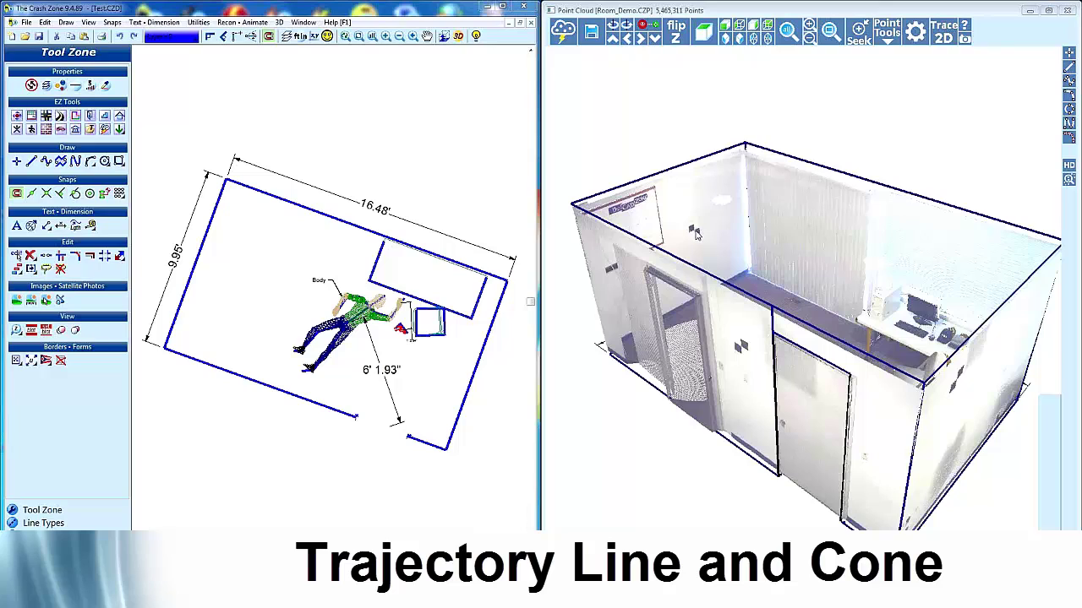
drag(694, 233, 820, 203)
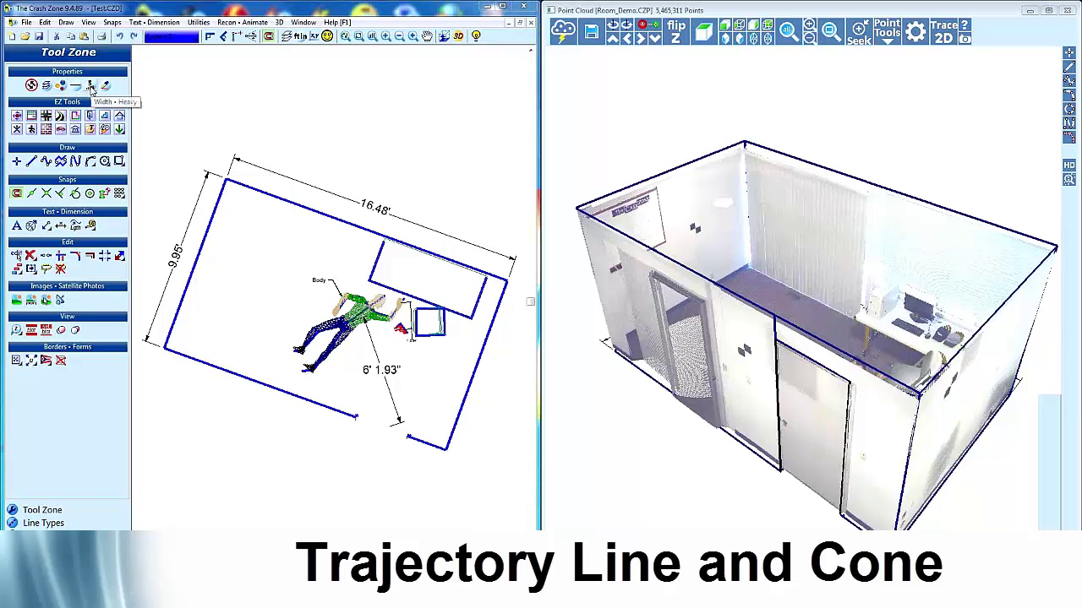
- Draw a red single line in the point cloud from the target on one end wall to the target on the opposite wall
click(61, 89)
click(74, 97)
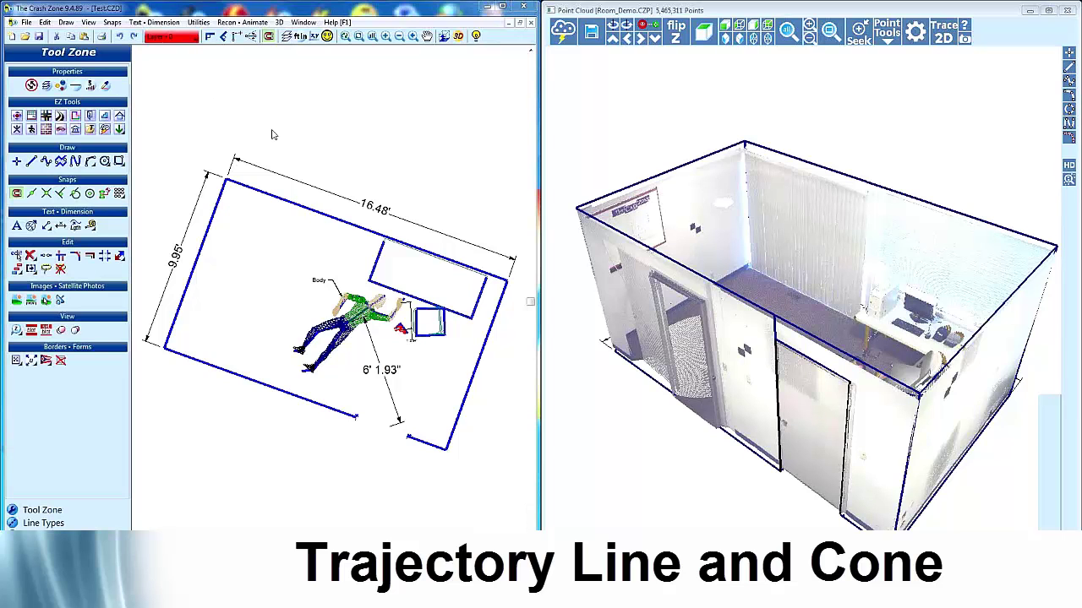
click(31, 163)
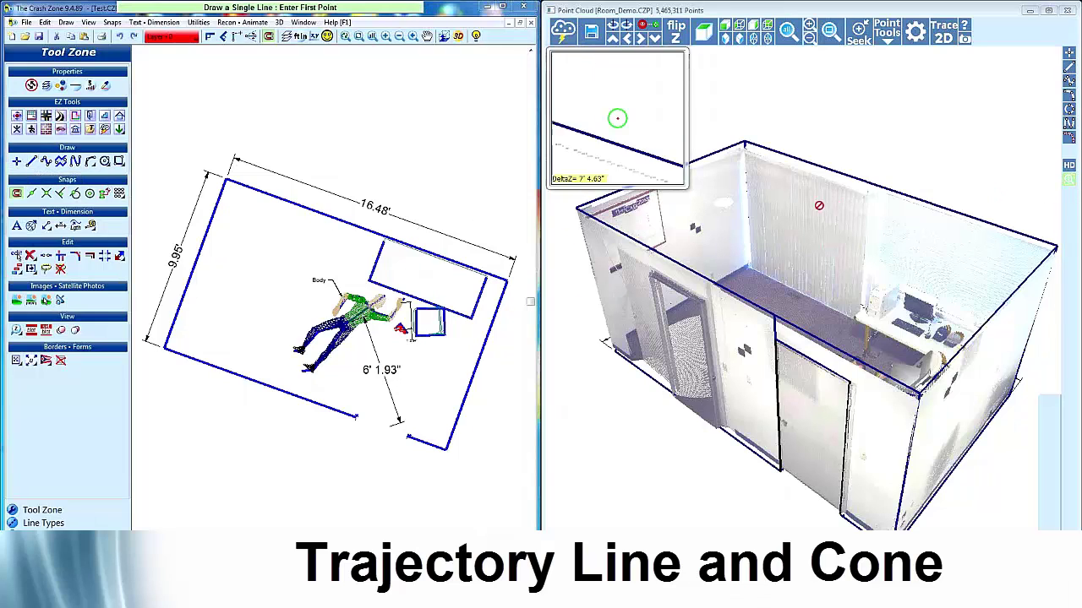
click(694, 227)
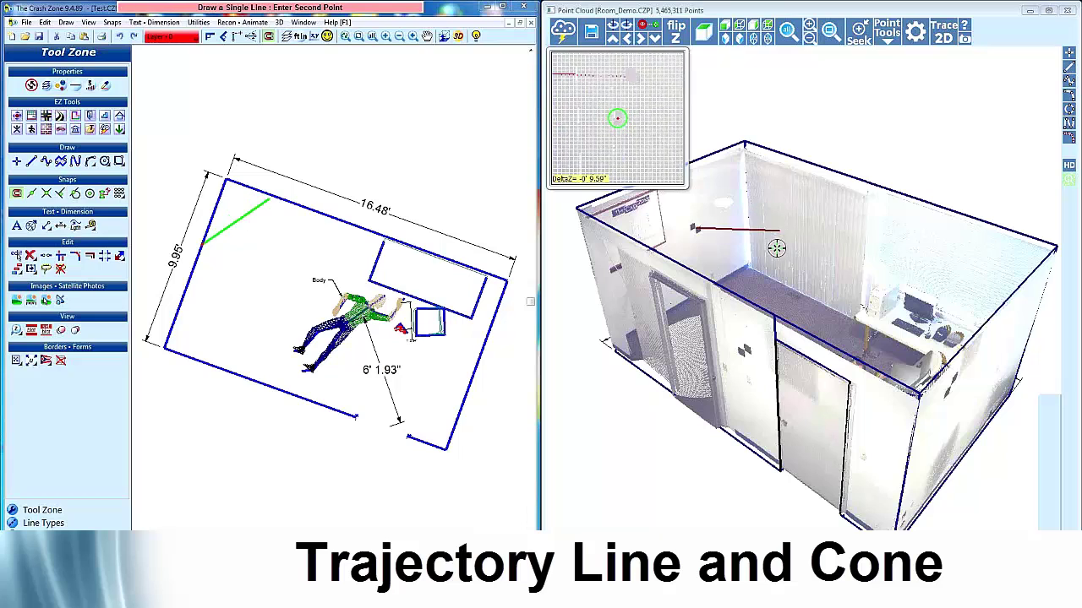
click(724, 270)
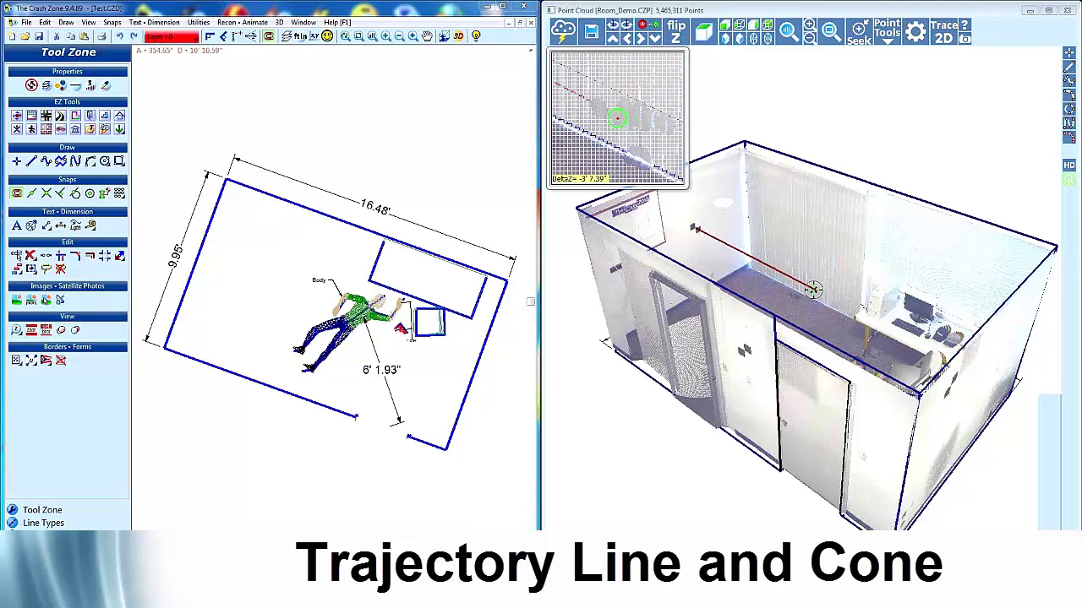
middle_drag(816, 307, 953, 290)
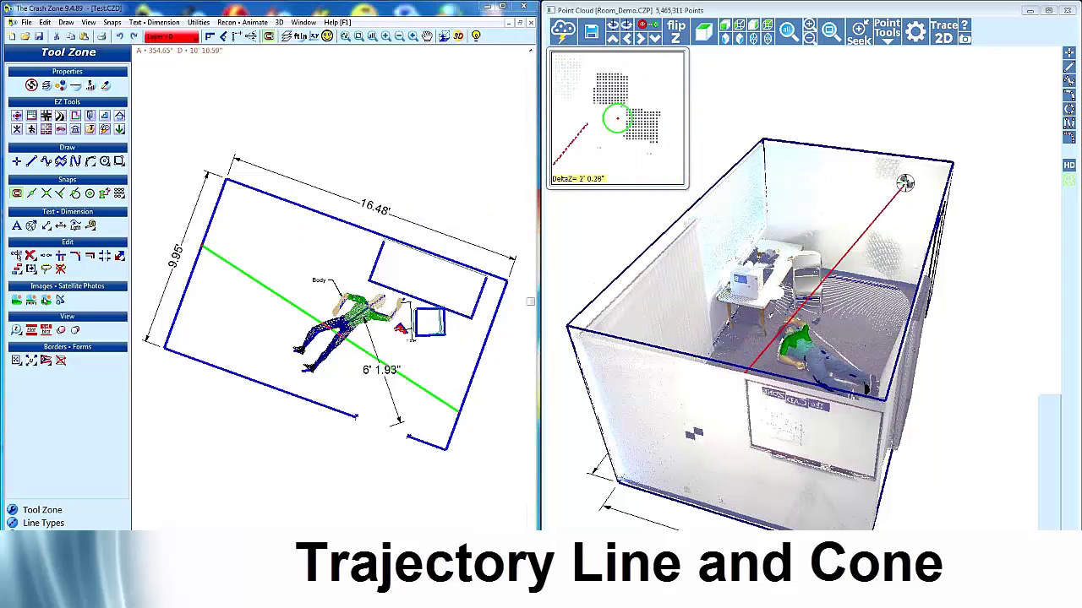
click(905, 181)
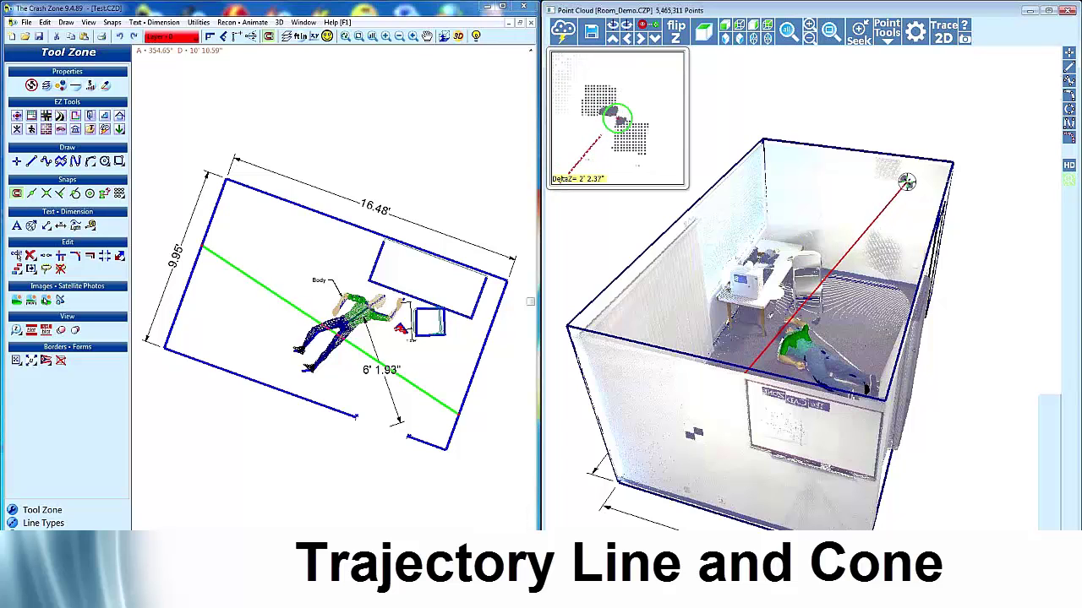
click(905, 180)
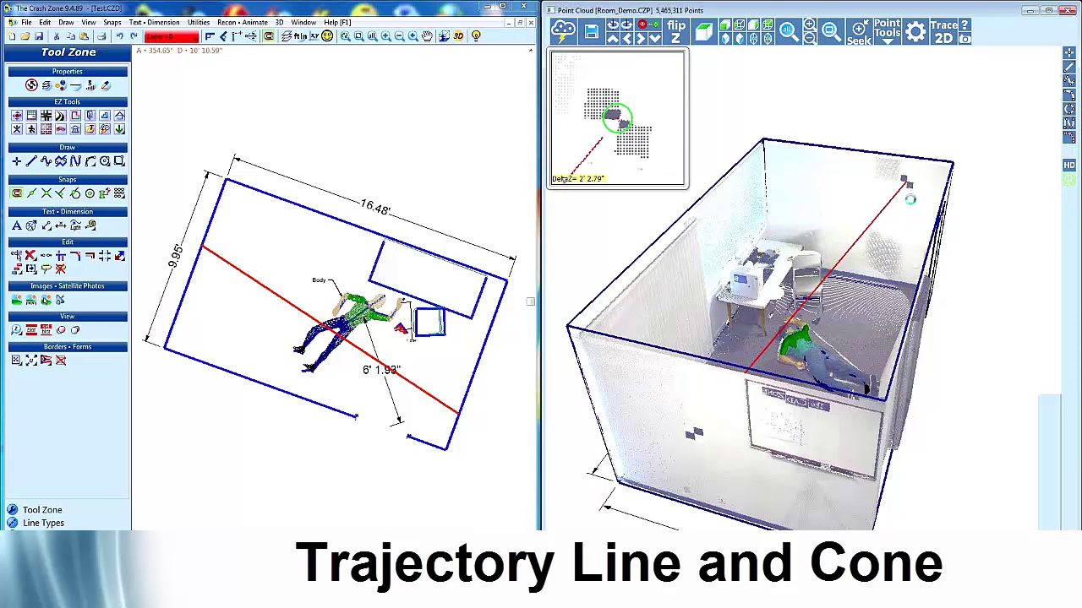
click(1072, 184)
- Place a point at each end of the red trajectory line in the 2D diagram
drag(879, 317, 793, 304)
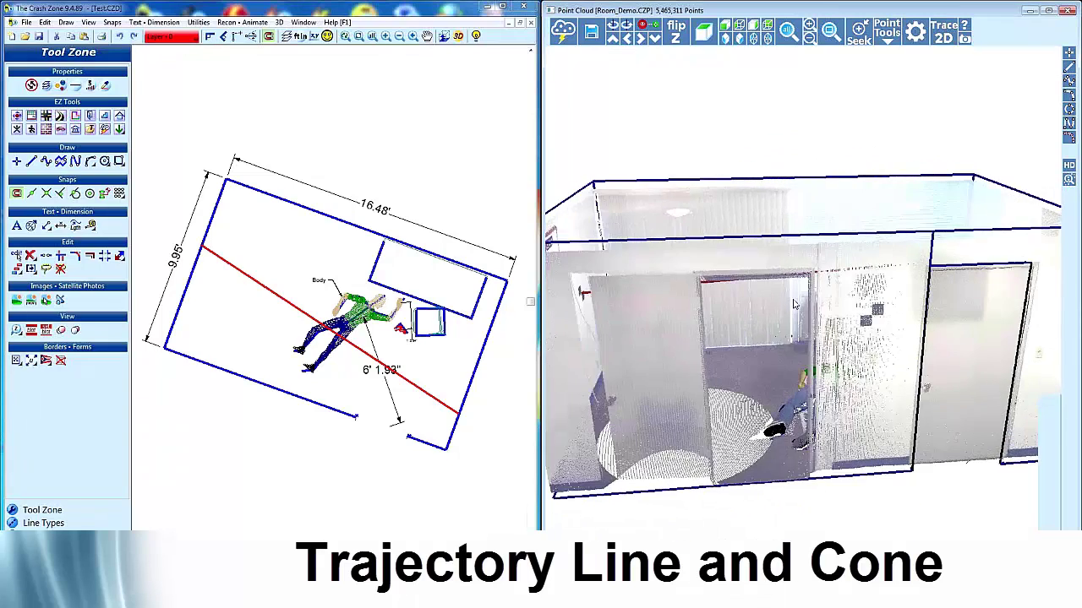
scroll(793, 304, up, 5)
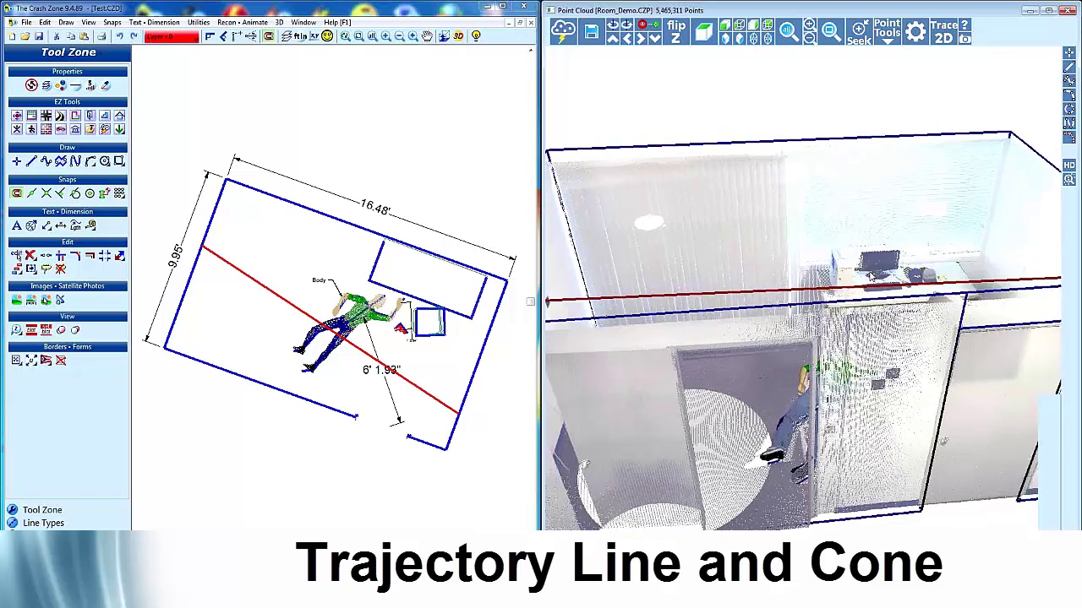
drag(876, 276, 894, 261)
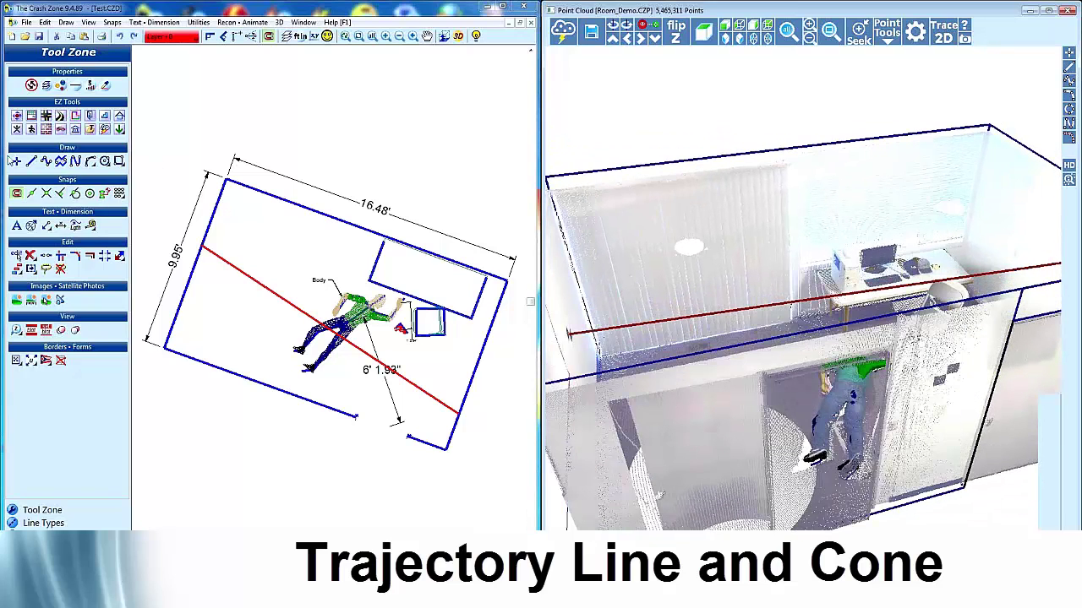
click(16, 162)
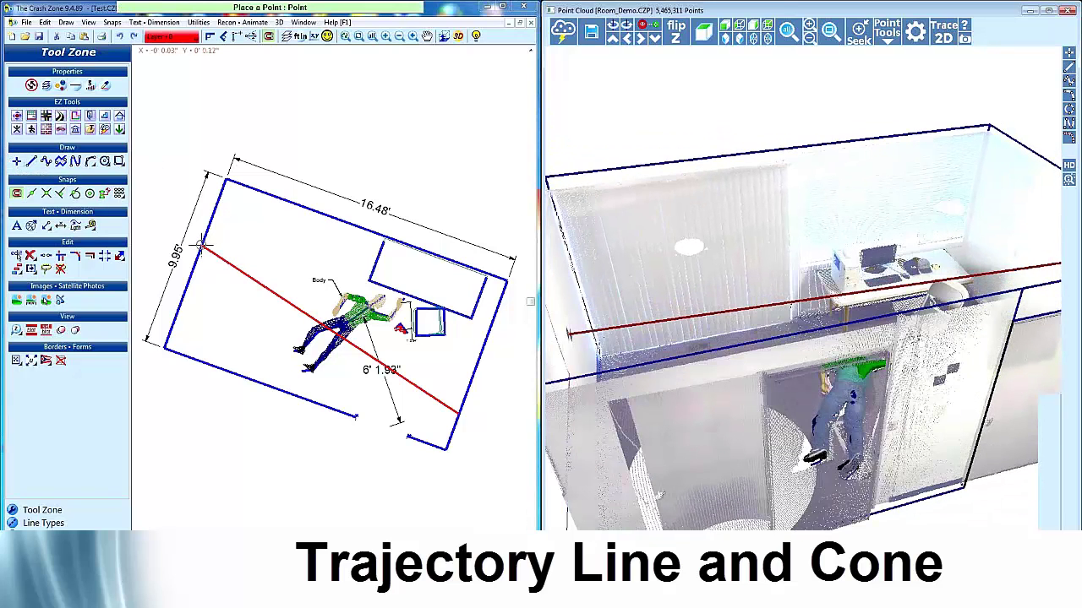
click(204, 250)
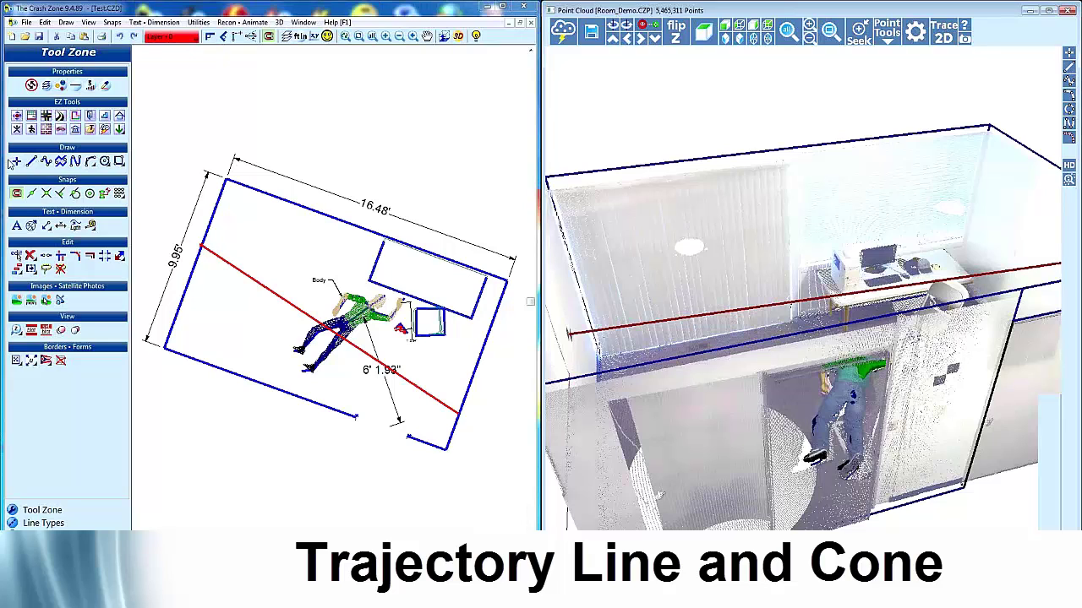
click(14, 163)
click(463, 422)
mouse_move(573, 340)
mouse_down()
mouse_move(594, 348)
mouse_move(583, 335)
mouse_up()
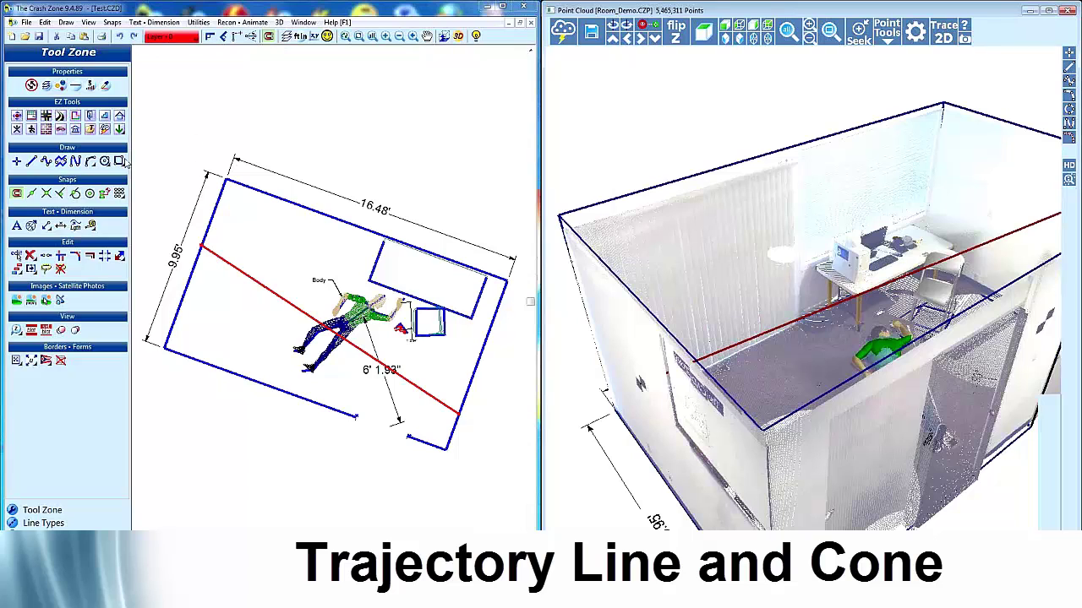
- Calculate the trajectory's slope with the Slope Calculator, using the two endpoints of the red line from the west wall to the east wall
click(63, 562)
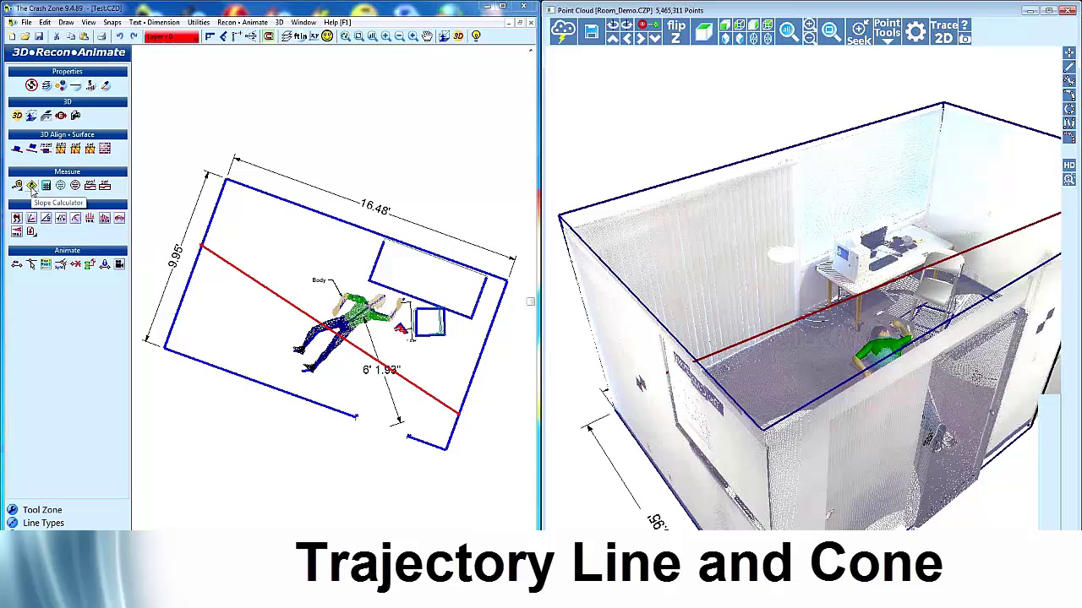
click(31, 186)
click(27, 83)
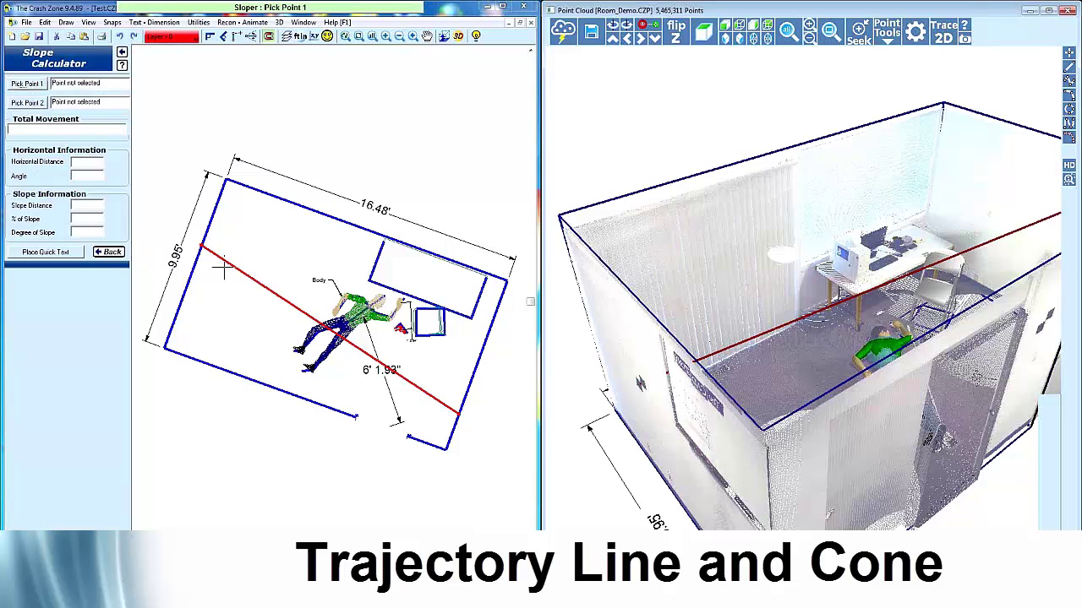
click(201, 247)
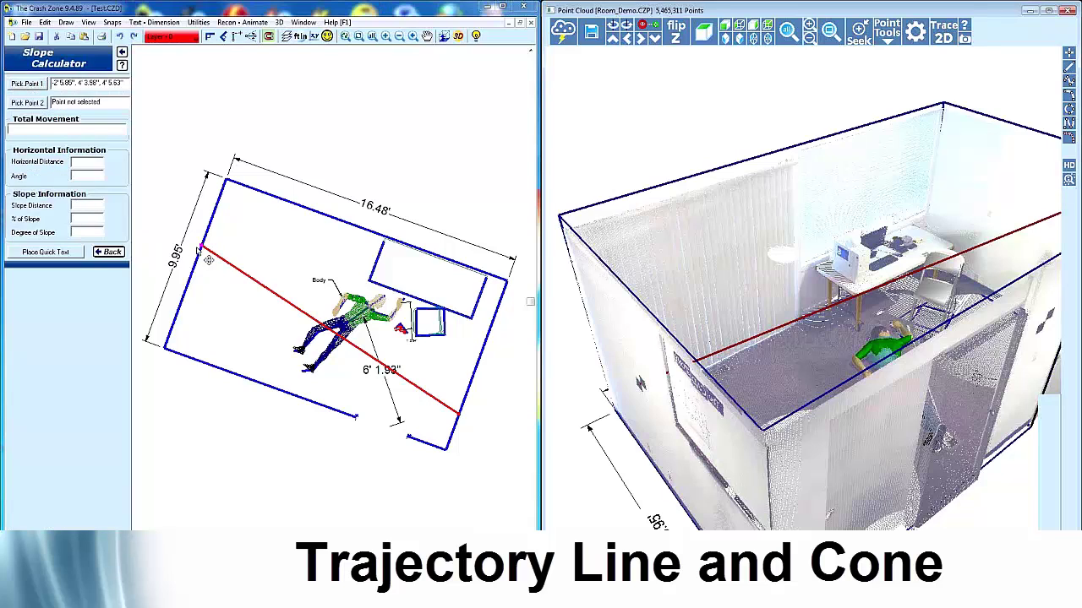
click(27, 102)
click(459, 413)
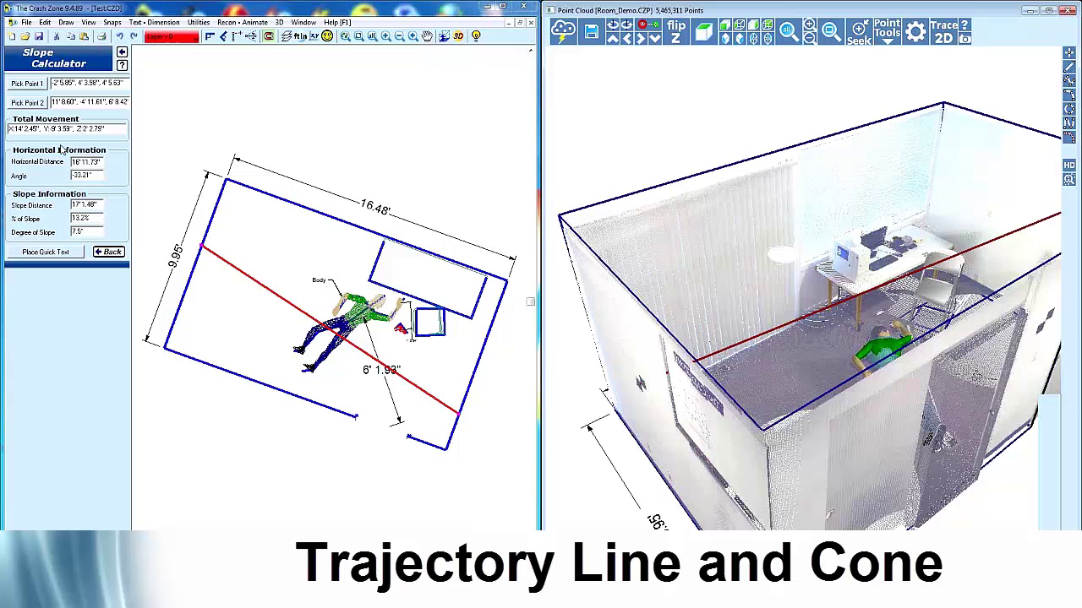
- Place the slope calculation results as a quick text label inside the room, above the red line
click(45, 252)
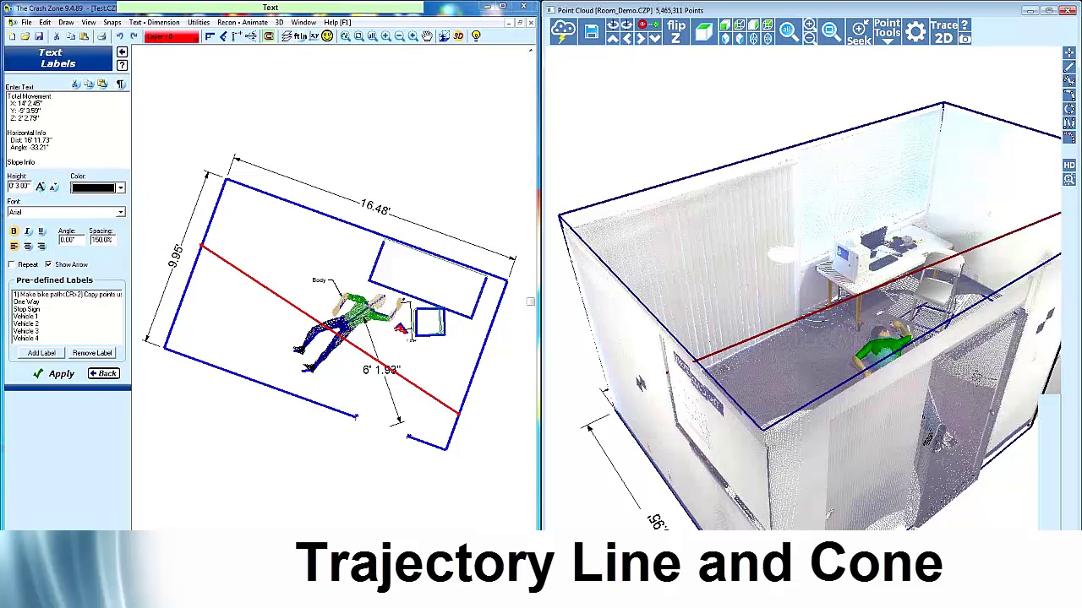
click(256, 221)
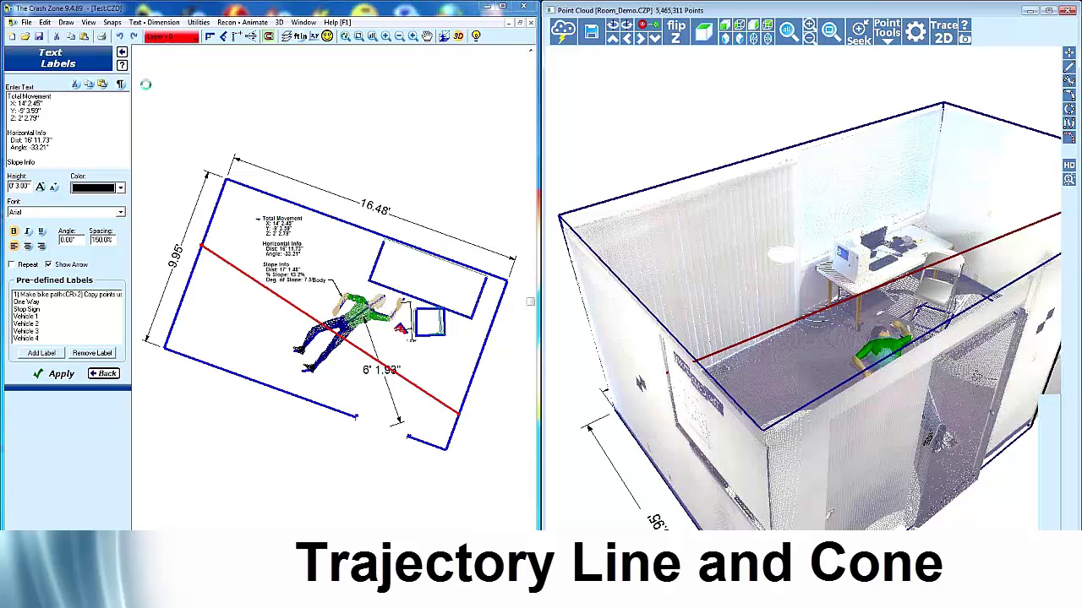
click(122, 52)
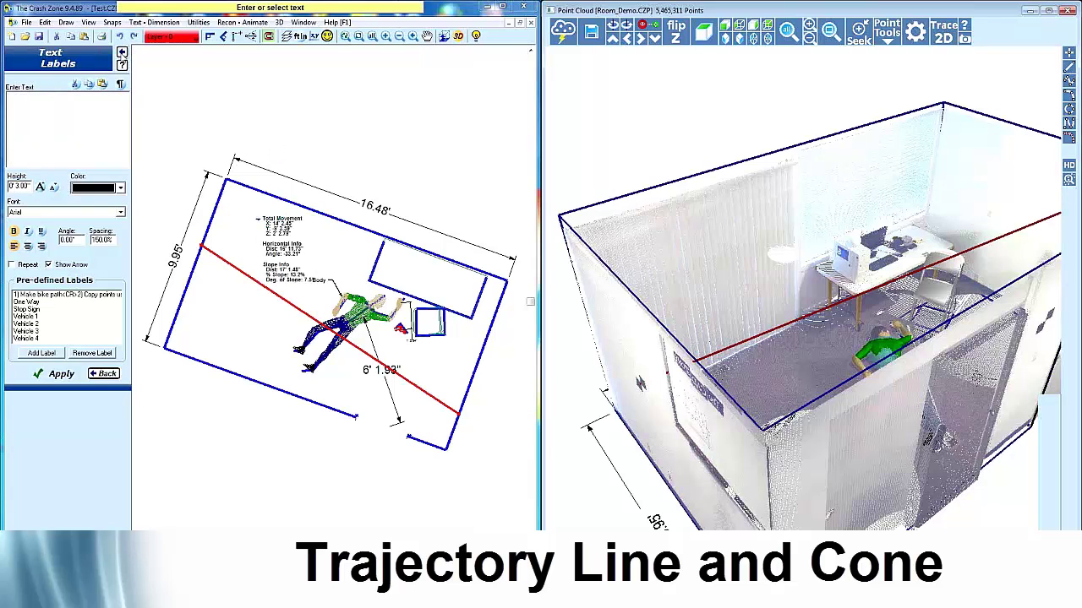
- Create a red trajectory cone with a 5-degree tolerance from the red trajectory line, with cone fills shown
click(242, 196)
click(384, 372)
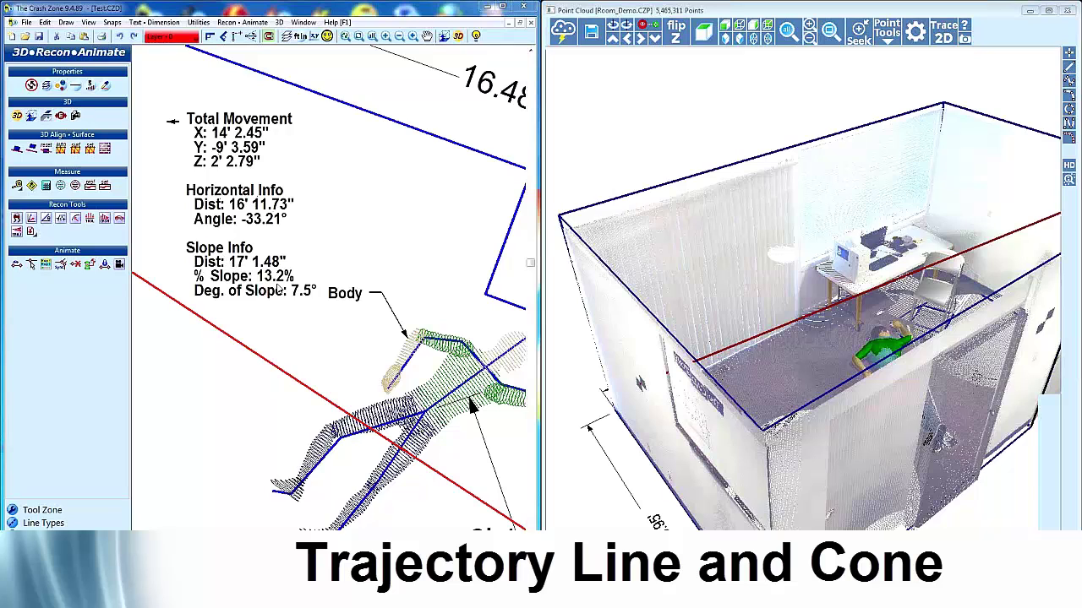
scroll(277, 305, down, 4)
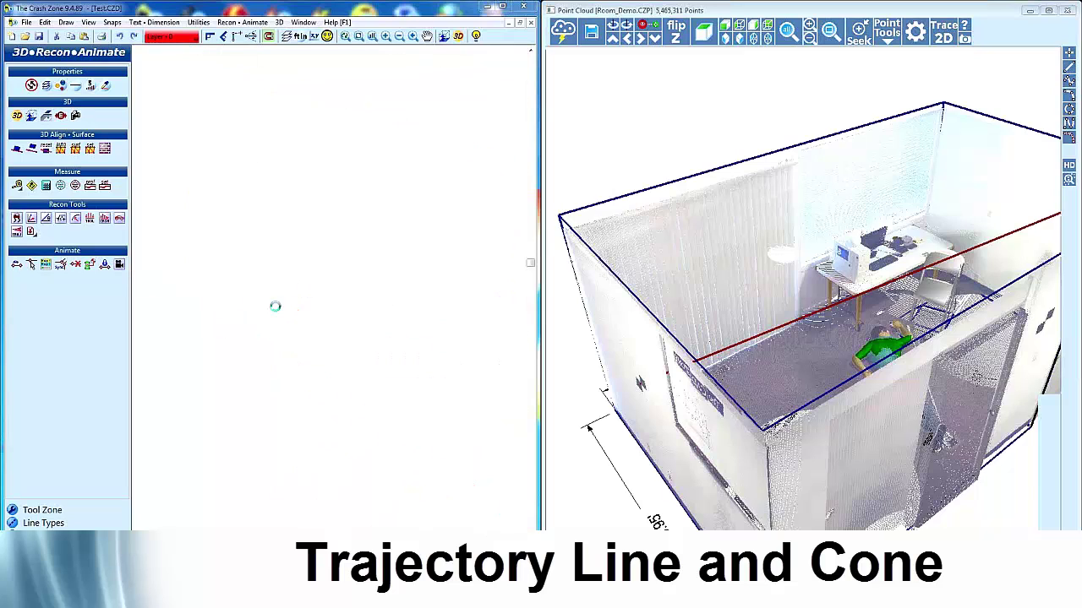
scroll(328, 301, down, 1)
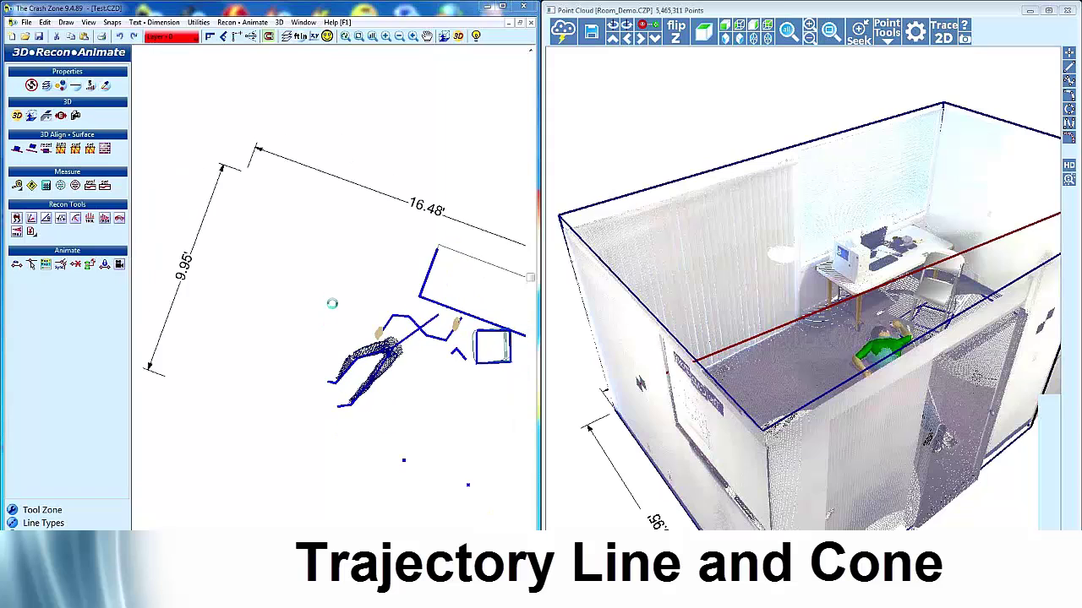
scroll(326, 243, down, 1)
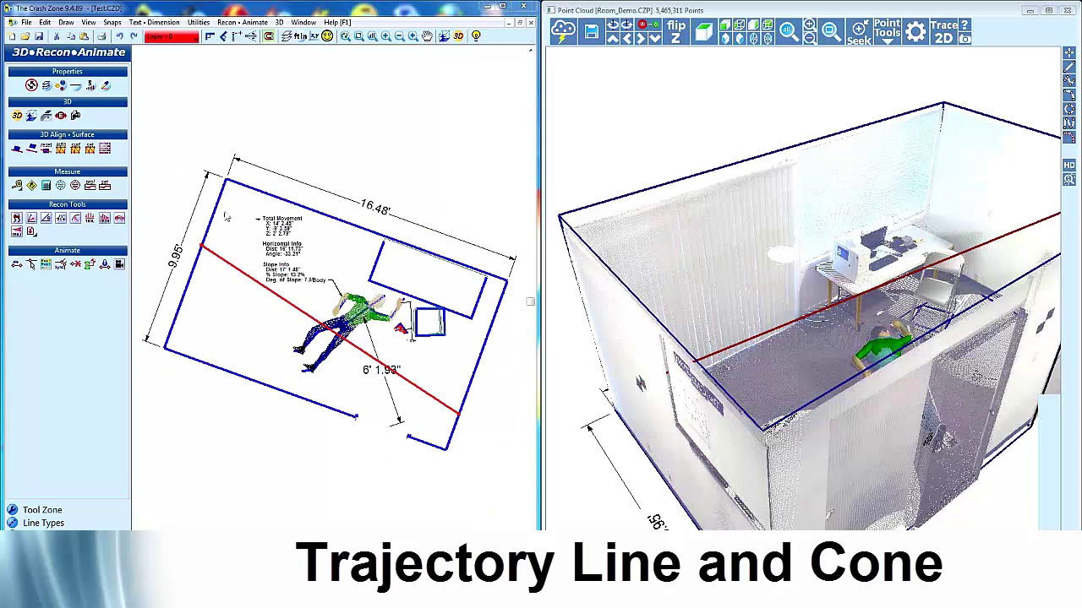
click(221, 264)
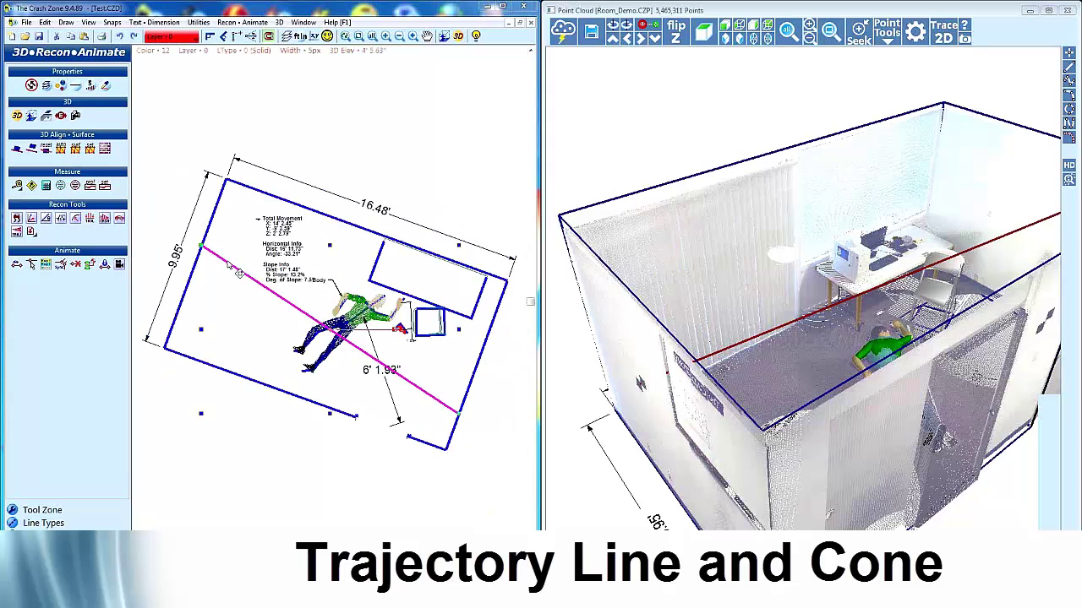
click(18, 233)
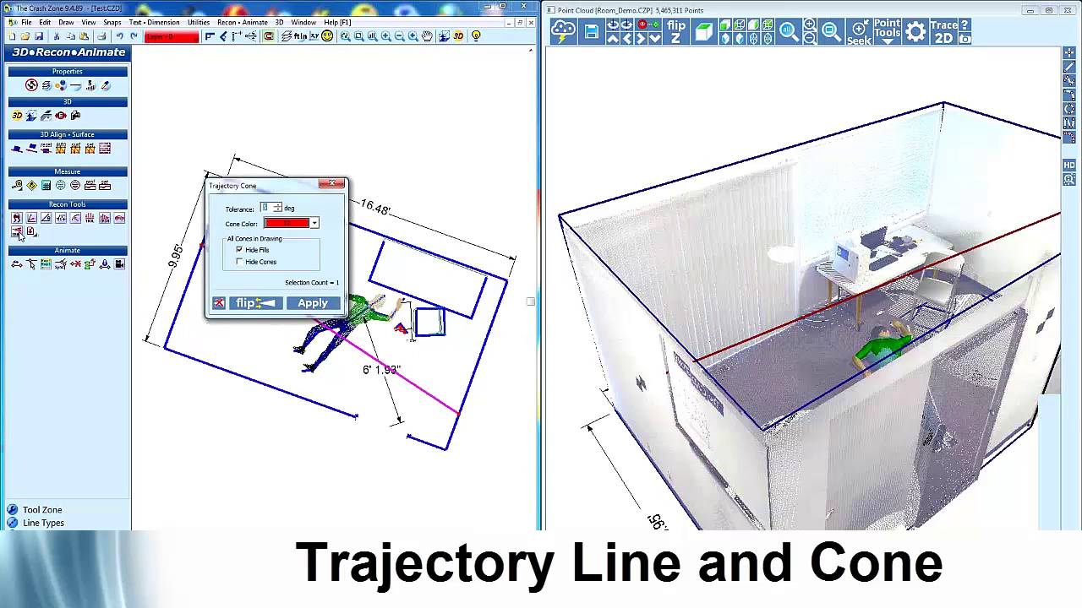
click(262, 253)
click(309, 302)
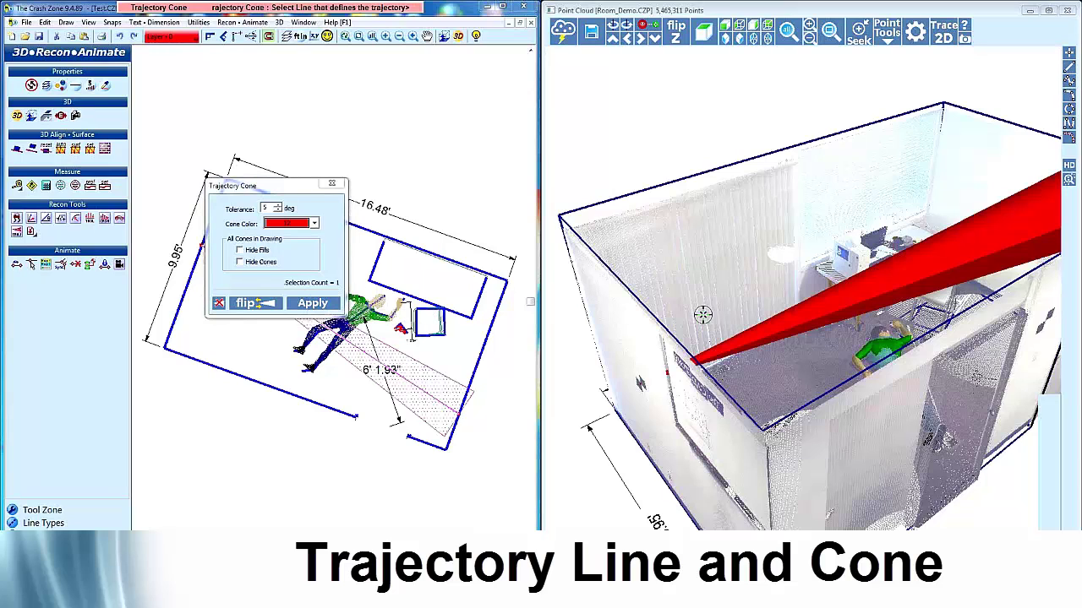
key(Escape)
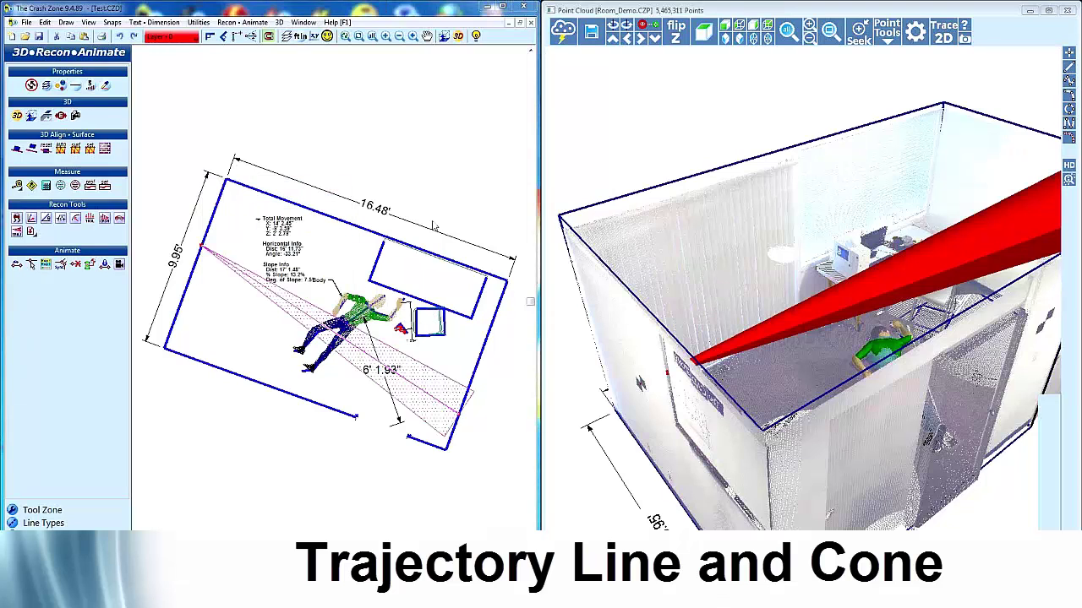
- Hide the fills of all trajectory cones in the drawing
drag(744, 313, 784, 335)
scroll(784, 336, up, 5)
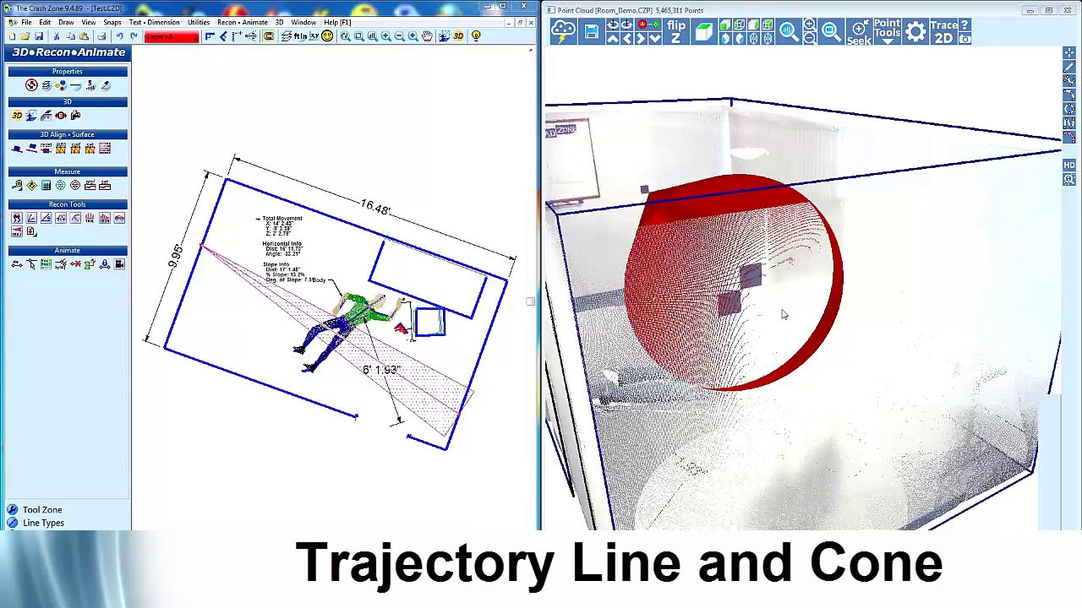
drag(782, 292, 733, 257)
mouse_move(842, 278)
mouse_down()
mouse_move(822, 304)
mouse_move(827, 252)
mouse_move(833, 258)
mouse_up()
scroll(815, 230, down, 5)
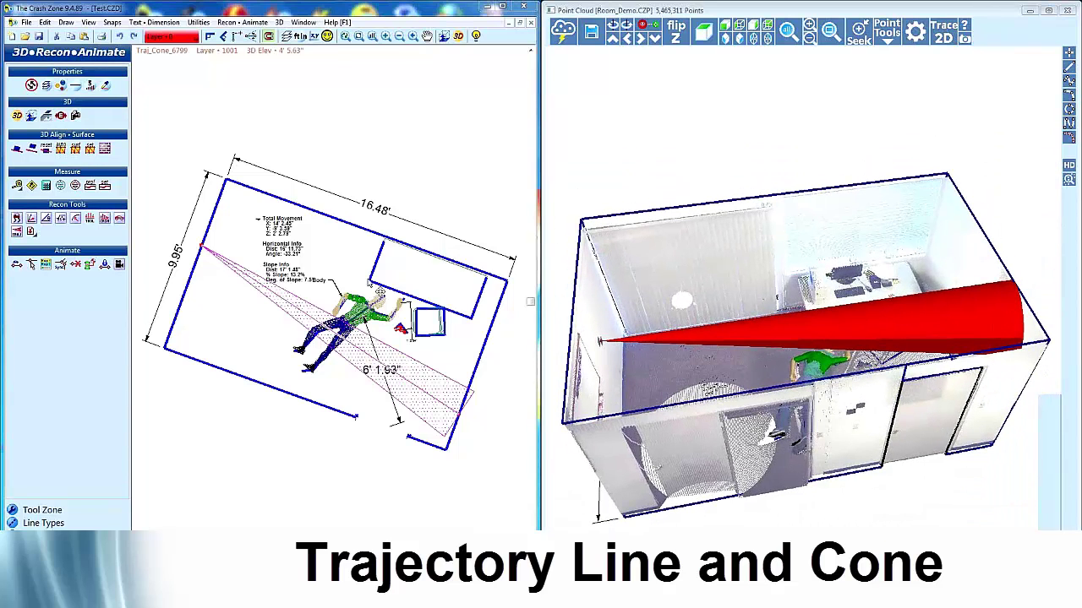
double_click(426, 384)
click(243, 251)
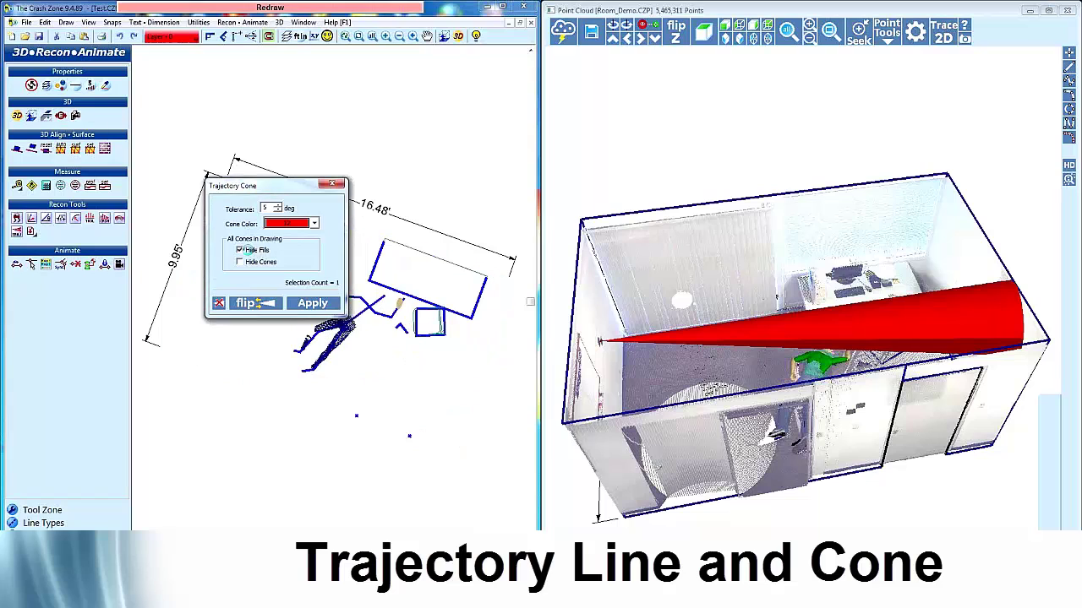
click(312, 303)
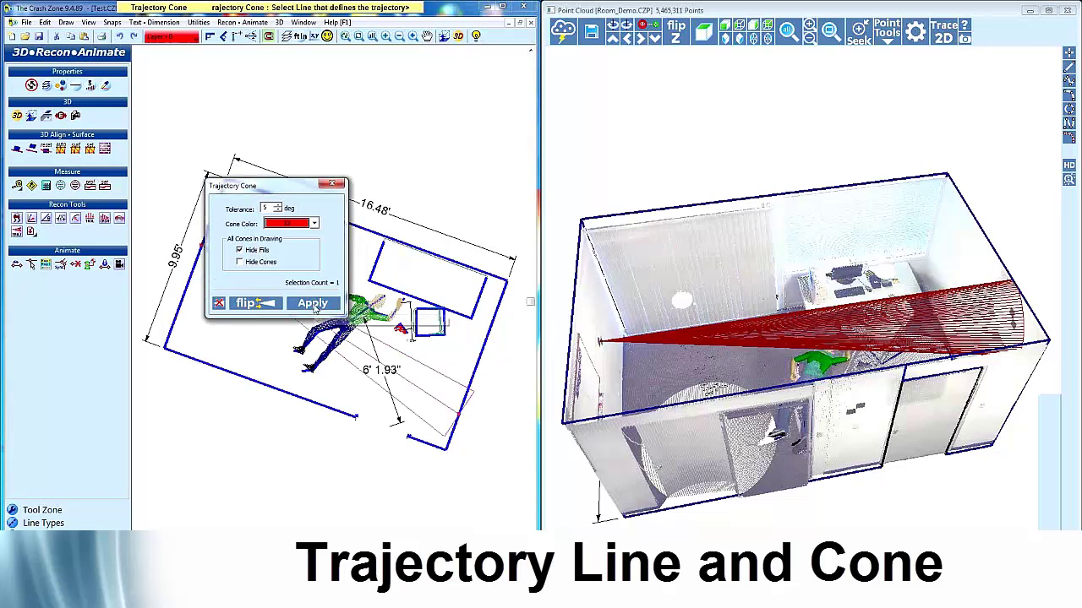
click(335, 185)
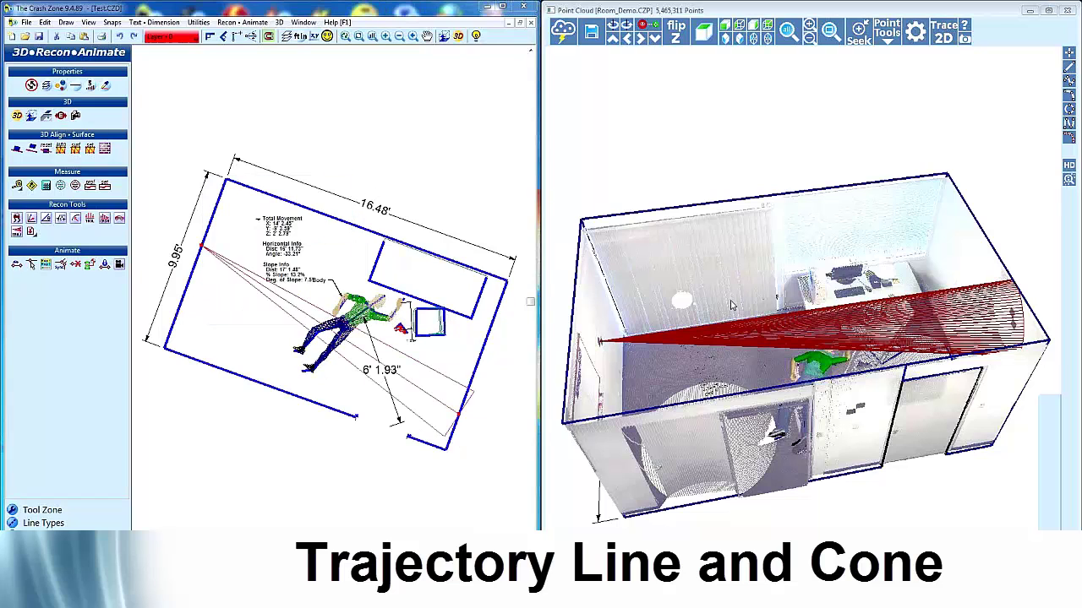
- Export a Cloud Point Report of the diagram as HomicideTest in the CDT folder
mouse_move(754, 310)
mouse_down()
mouse_move(710, 340)
mouse_move(781, 337)
mouse_move(840, 304)
mouse_move(839, 250)
mouse_move(823, 249)
mouse_up()
scroll(763, 347, up, 10)
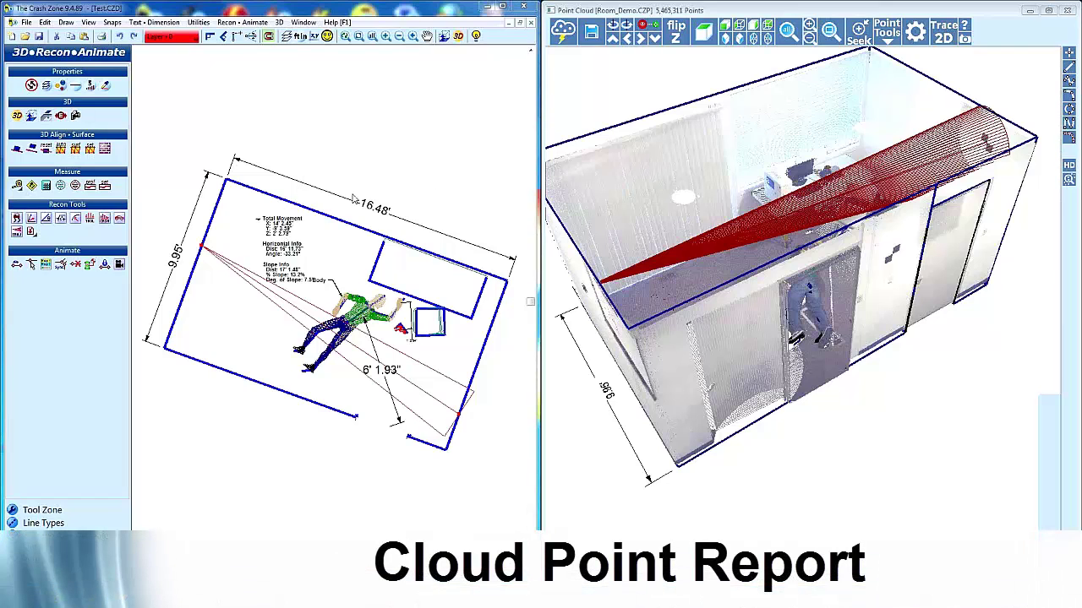
scroll(323, 226, down, 1)
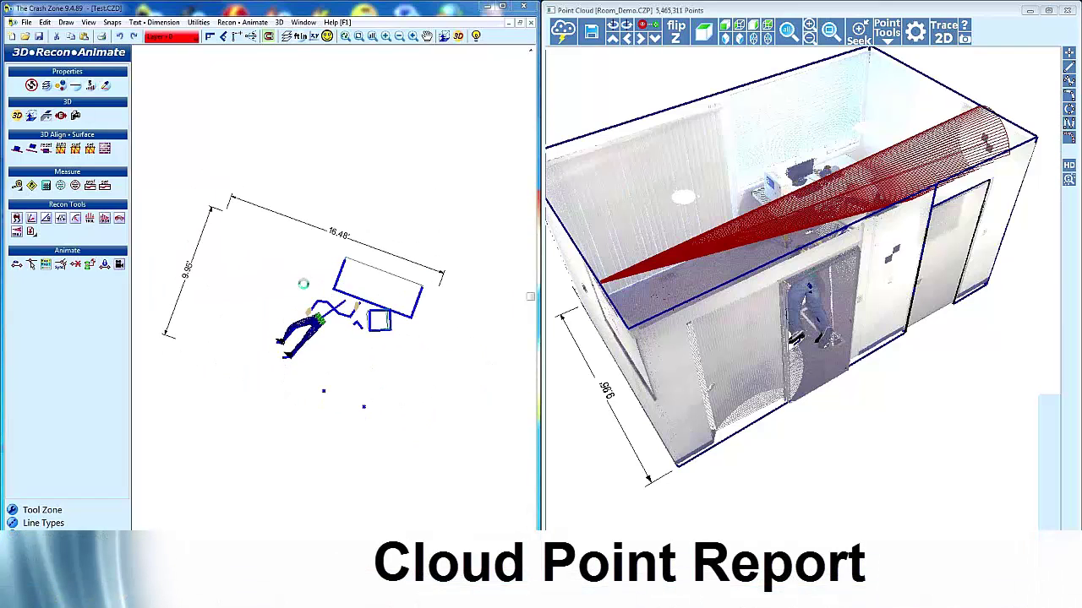
click(56, 510)
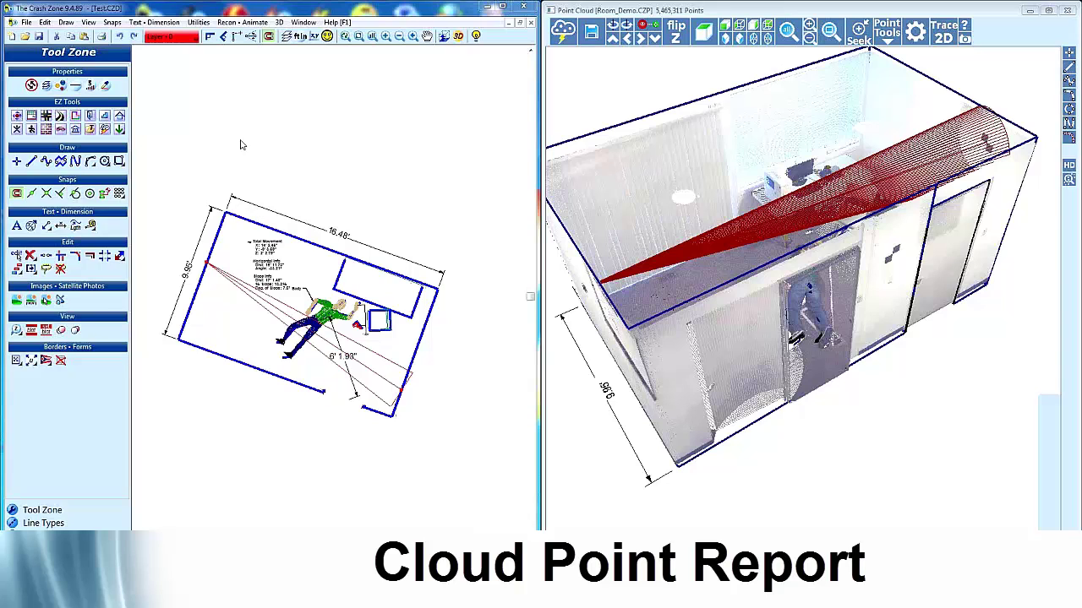
click(27, 22)
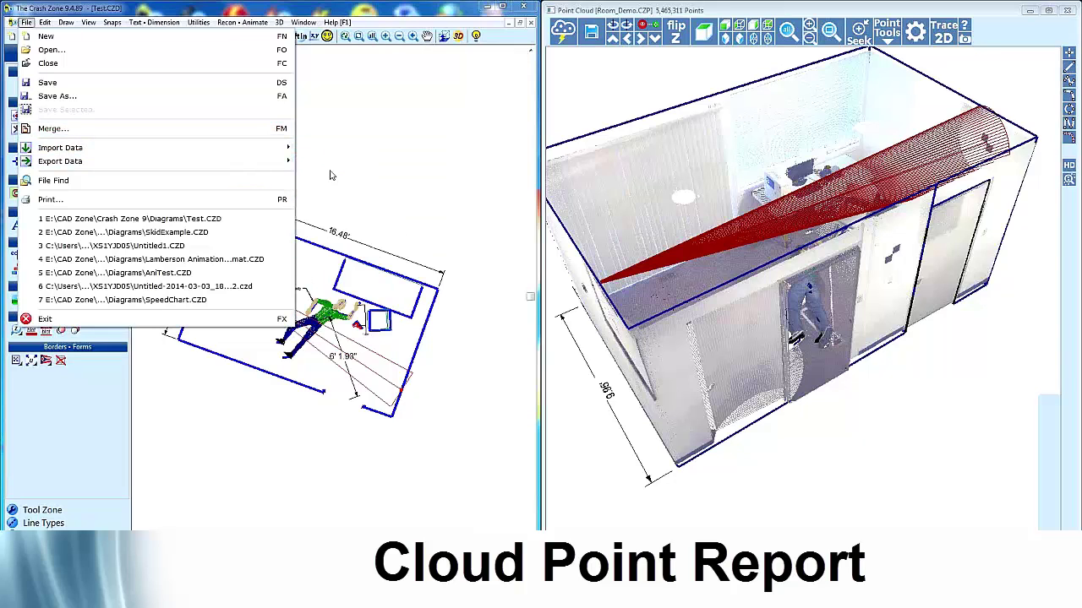
mouse_move(224, 161)
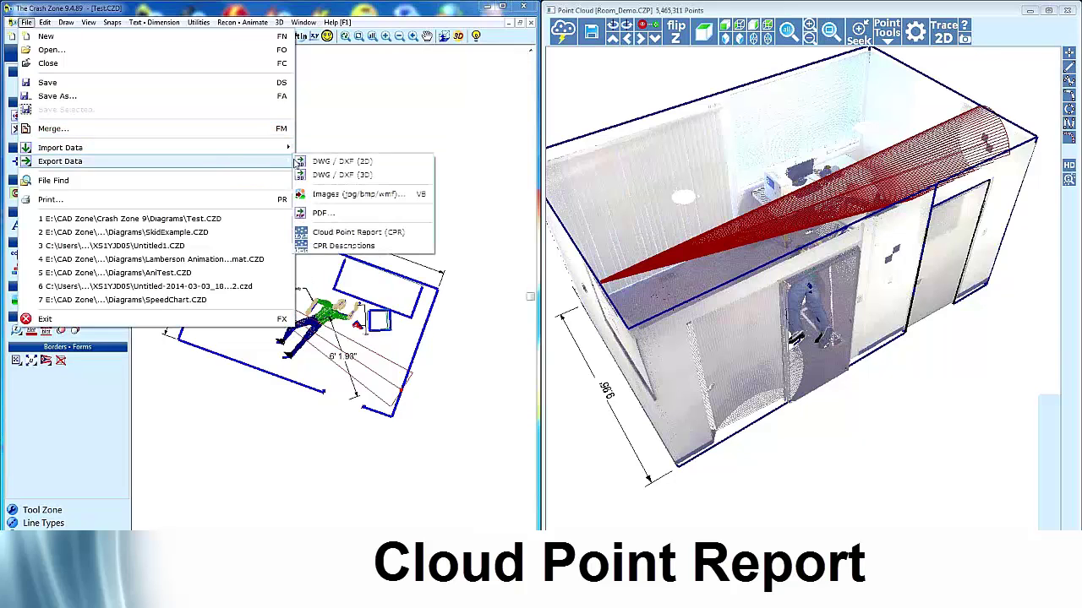
click(343, 232)
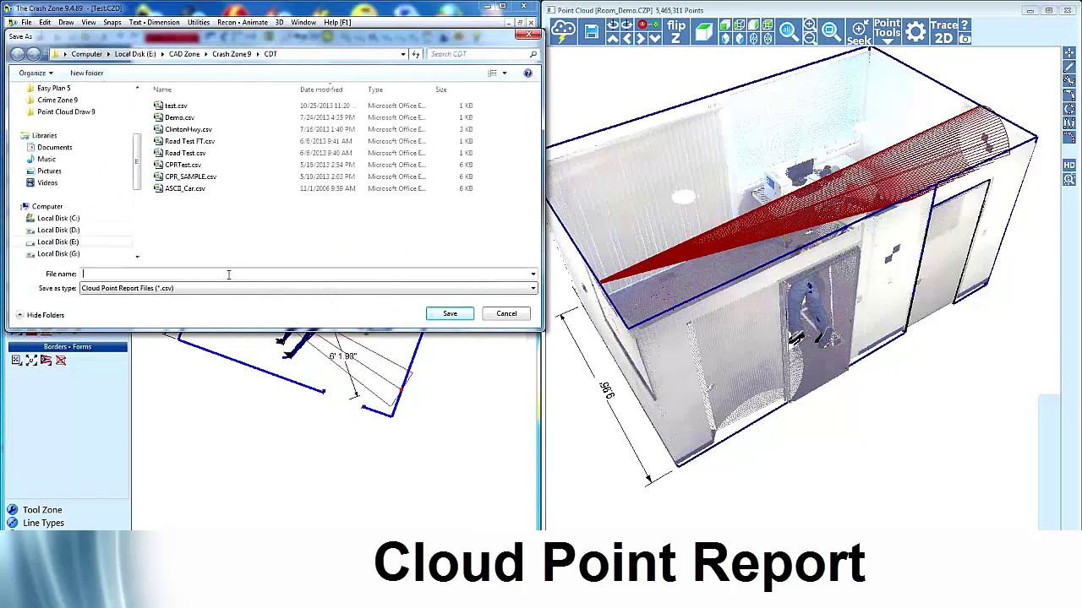
text(HomicideTest)
click(450, 314)
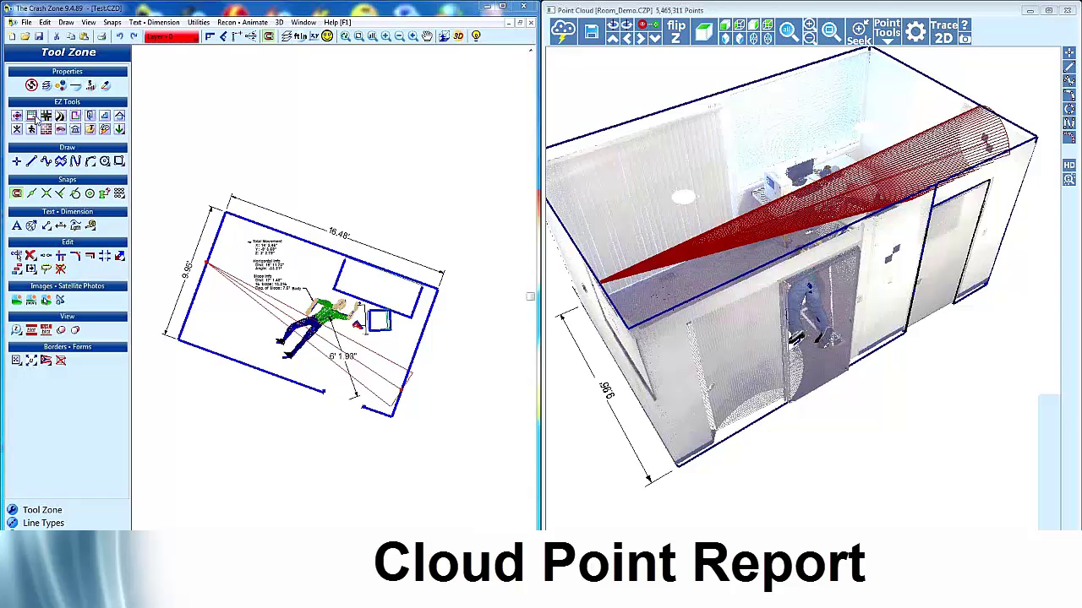
- Load HomicideTest.csv into the Coordinate Data Table with the Formats option, review the listed points, and close the table
click(32, 119)
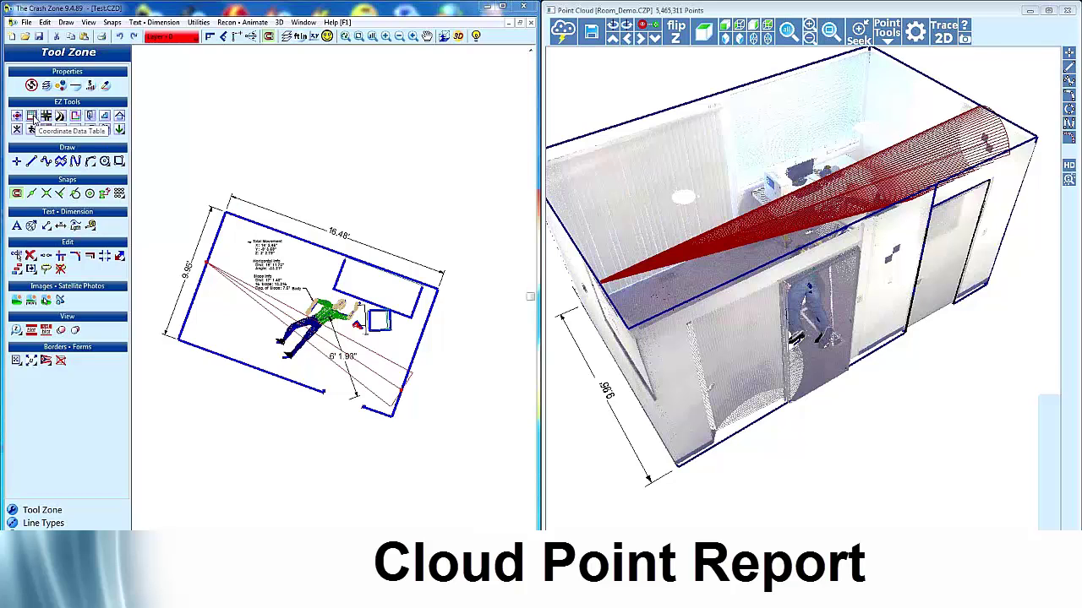
drag(384, 151, 175, 105)
click(252, 117)
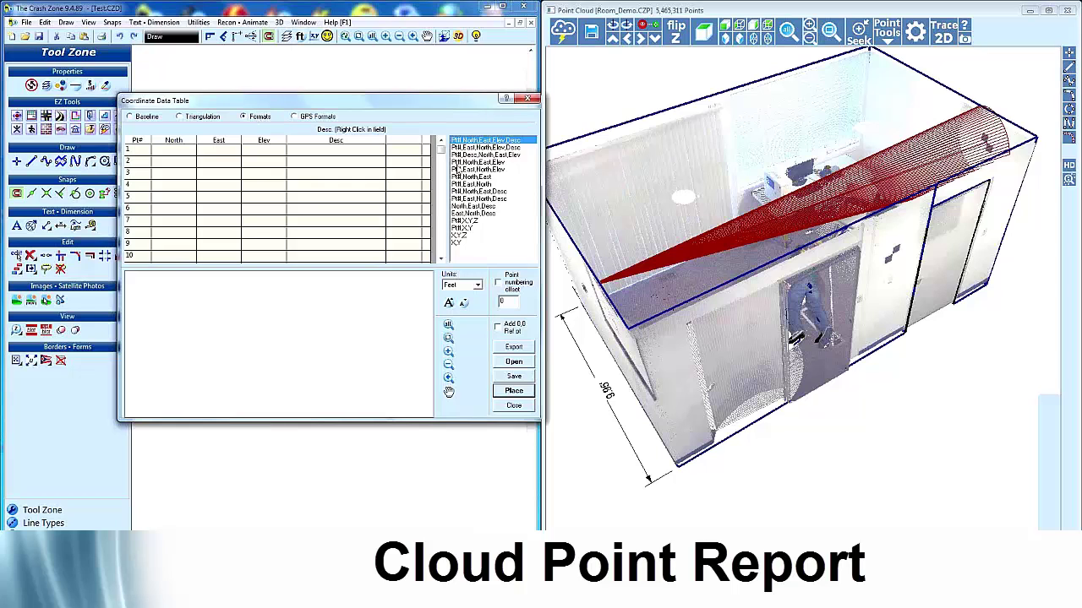
click(507, 363)
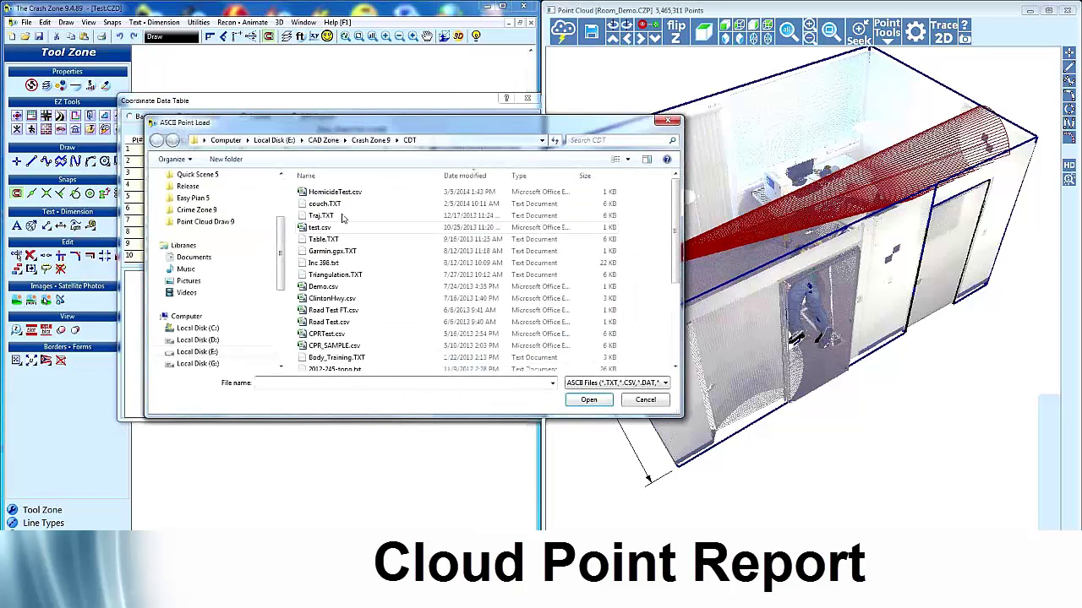
double_click(338, 192)
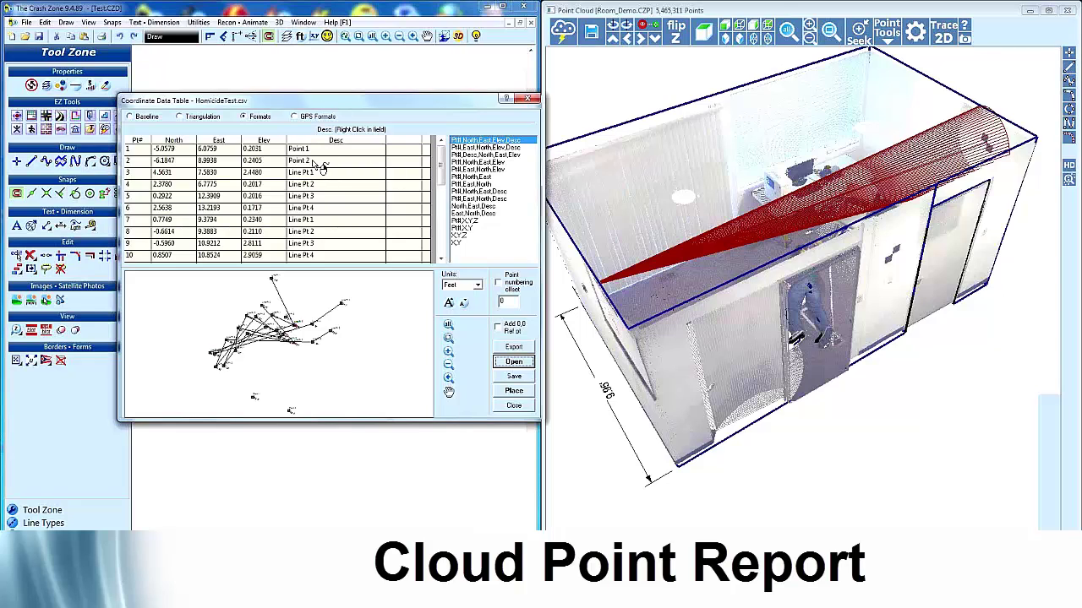
mouse_move(438, 159)
mouse_down()
mouse_move(441, 238)
mouse_move(440, 152)
mouse_up()
click(514, 405)
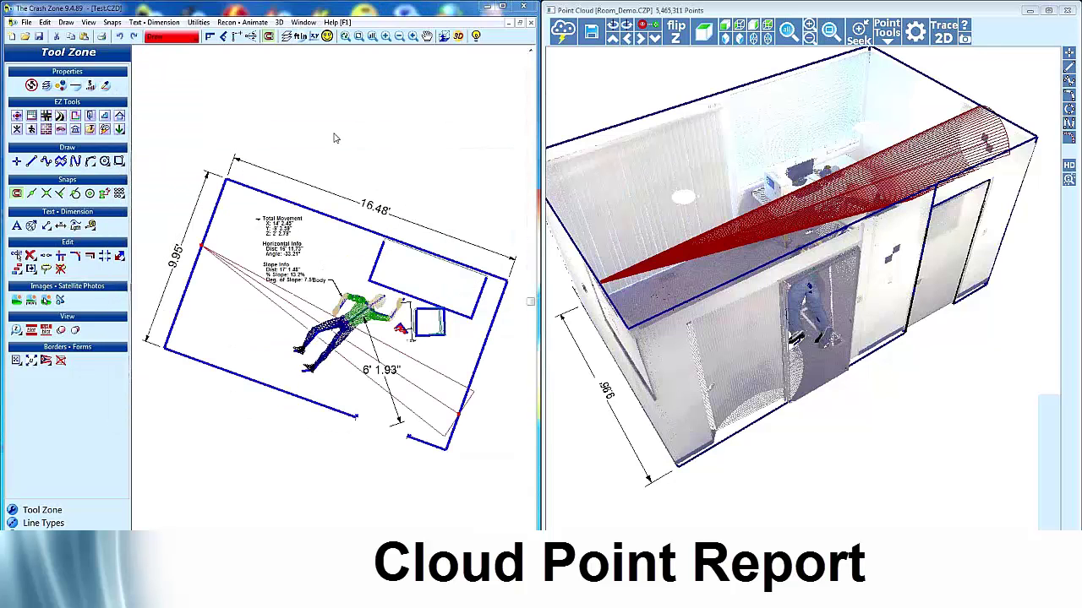
- Assign the cloud point description "Room Outline" to the room's wall outline
click(329, 218)
right_click(330, 219)
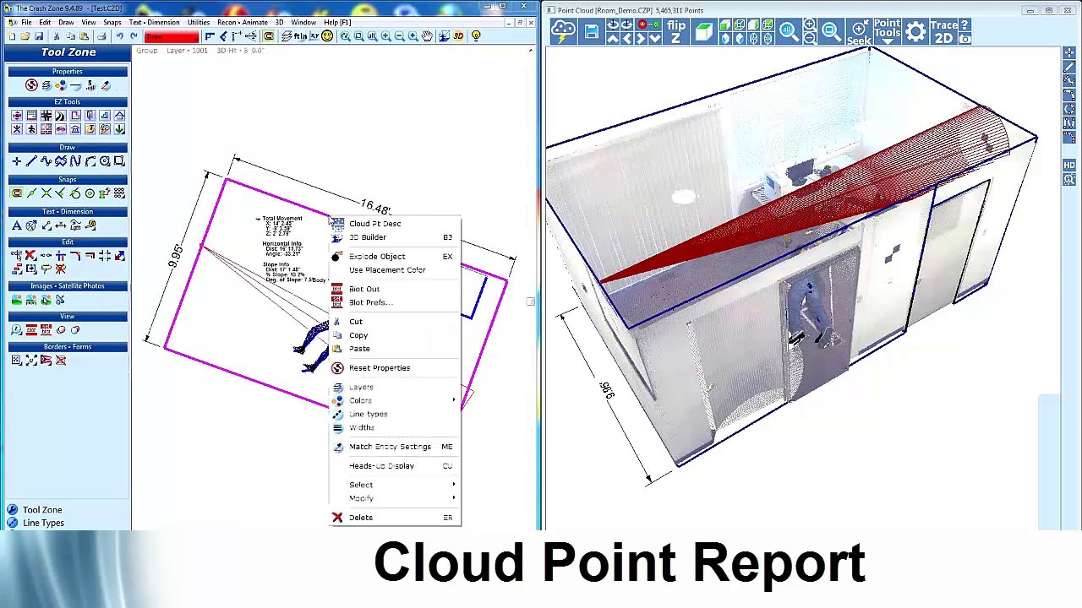
click(358, 227)
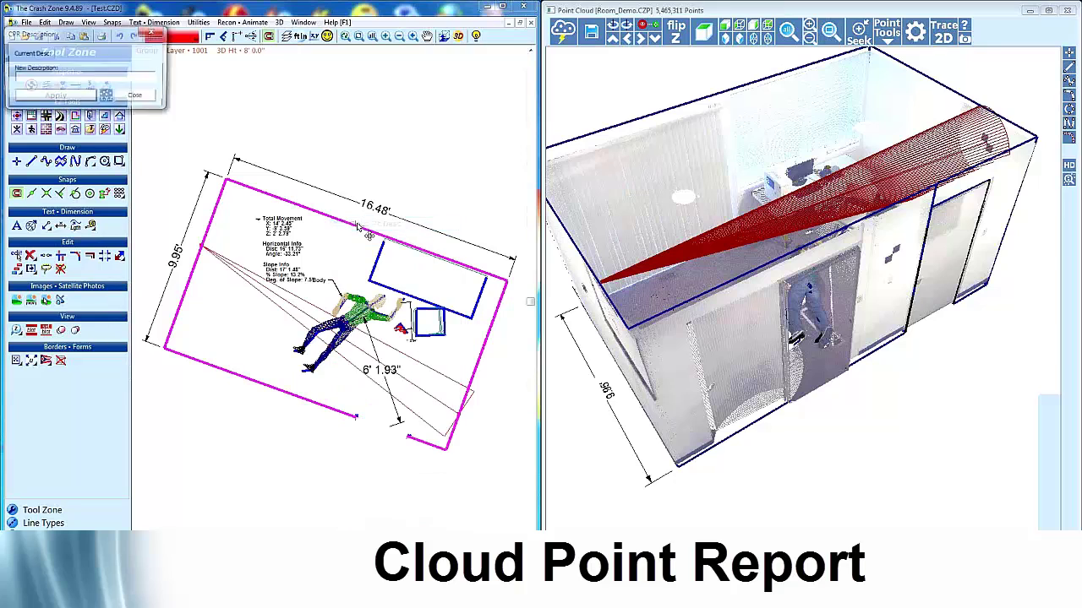
drag(114, 37, 283, 66)
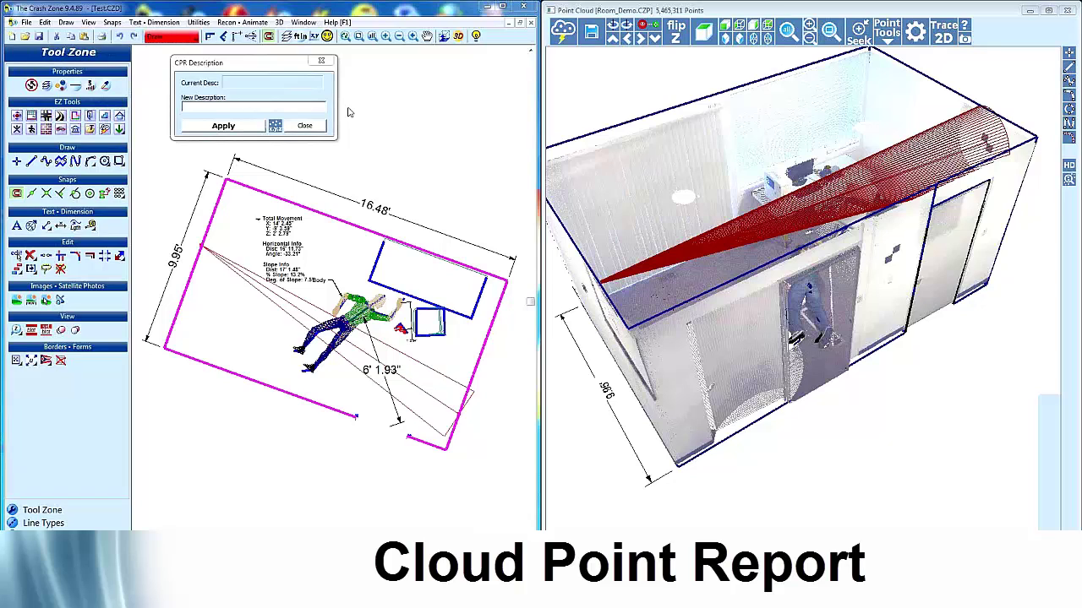
click(274, 103)
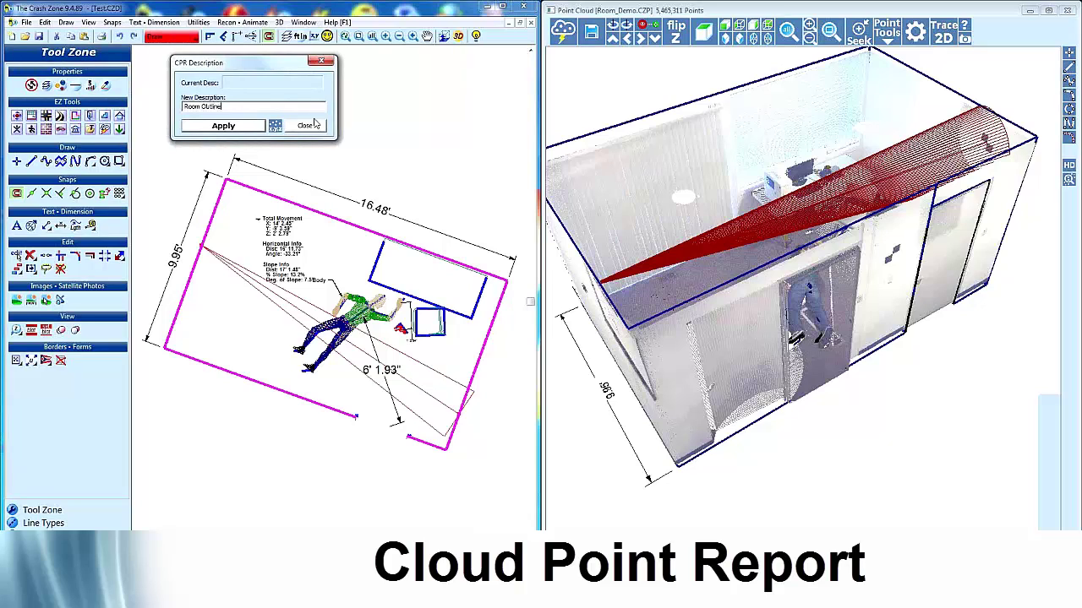
text(Room Outline)
click(244, 127)
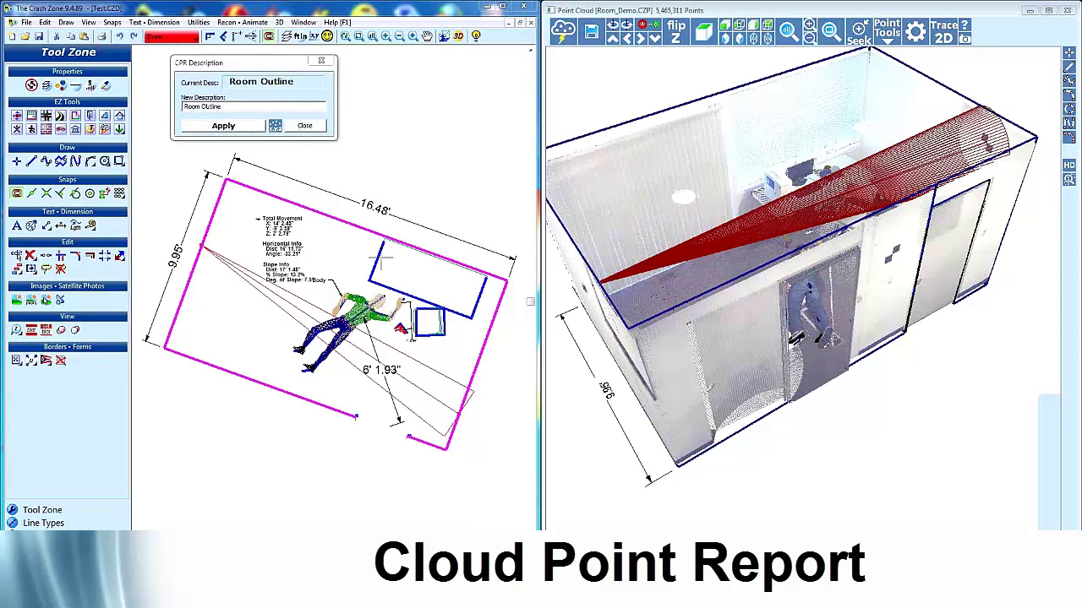
click(238, 126)
click(376, 264)
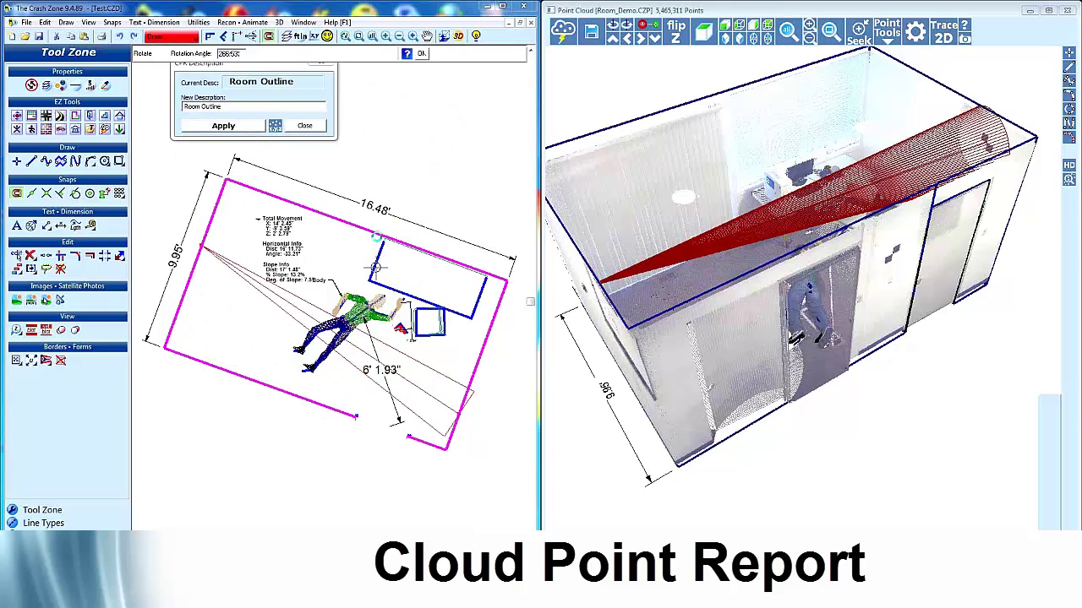
click(386, 195)
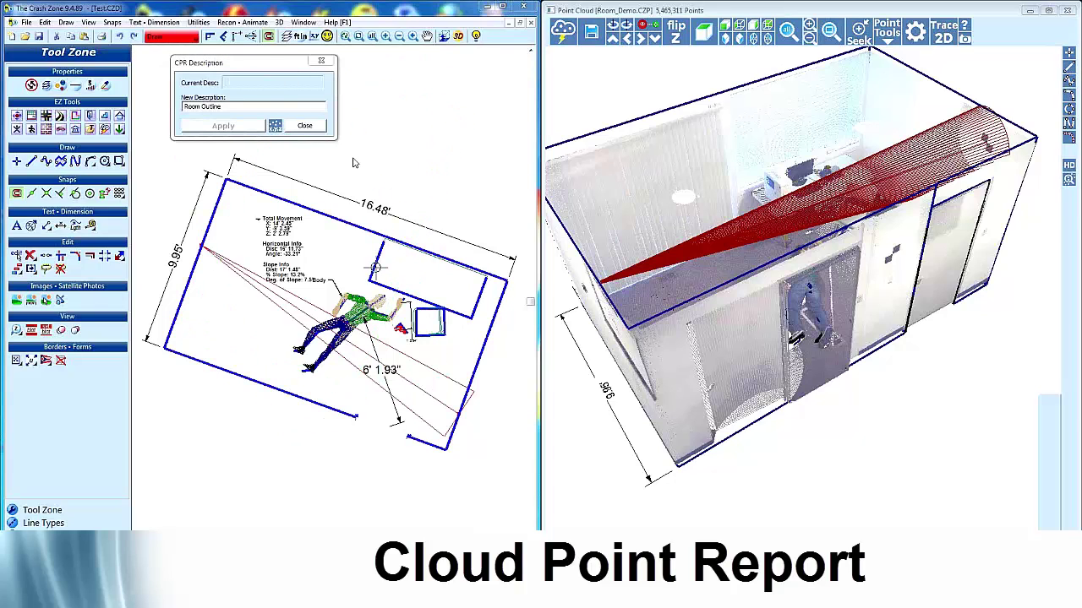
click(305, 127)
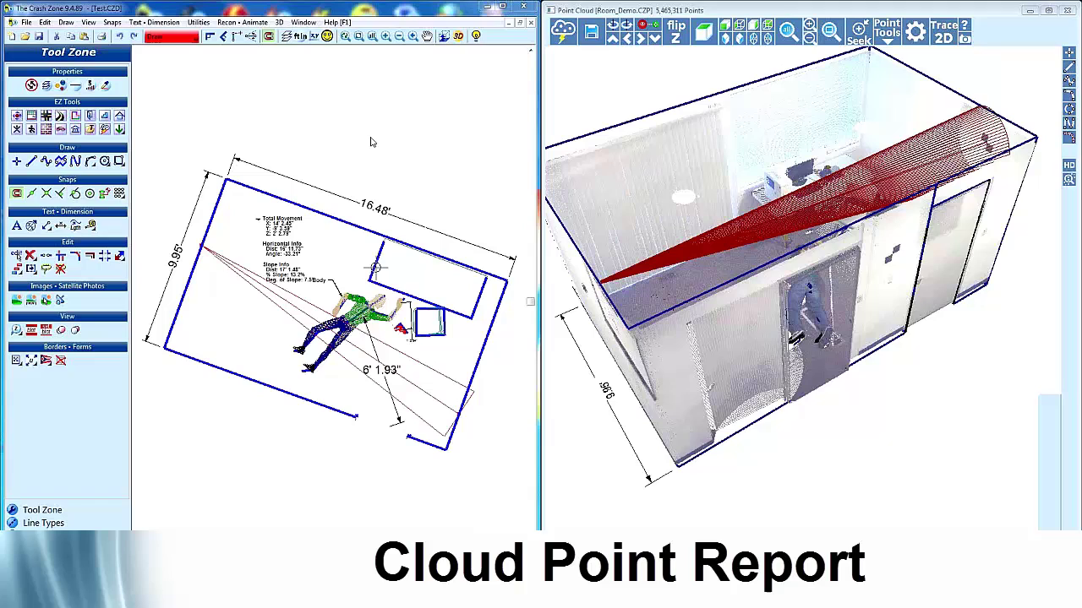
- Assign the cloud point description "Desk" to the desk outline in the room
click(381, 258)
right_click(381, 257)
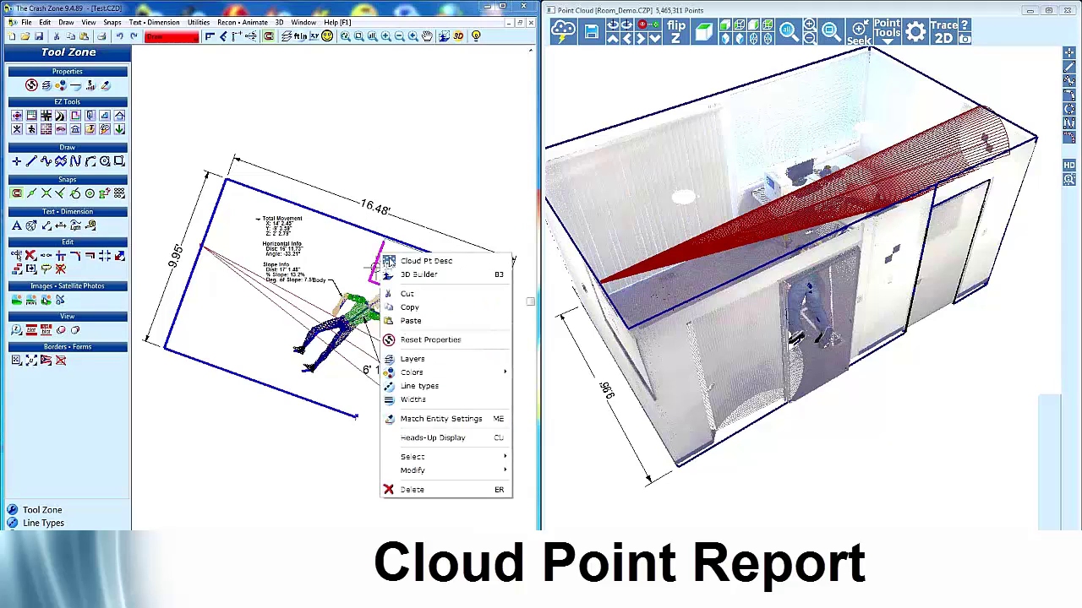
click(414, 194)
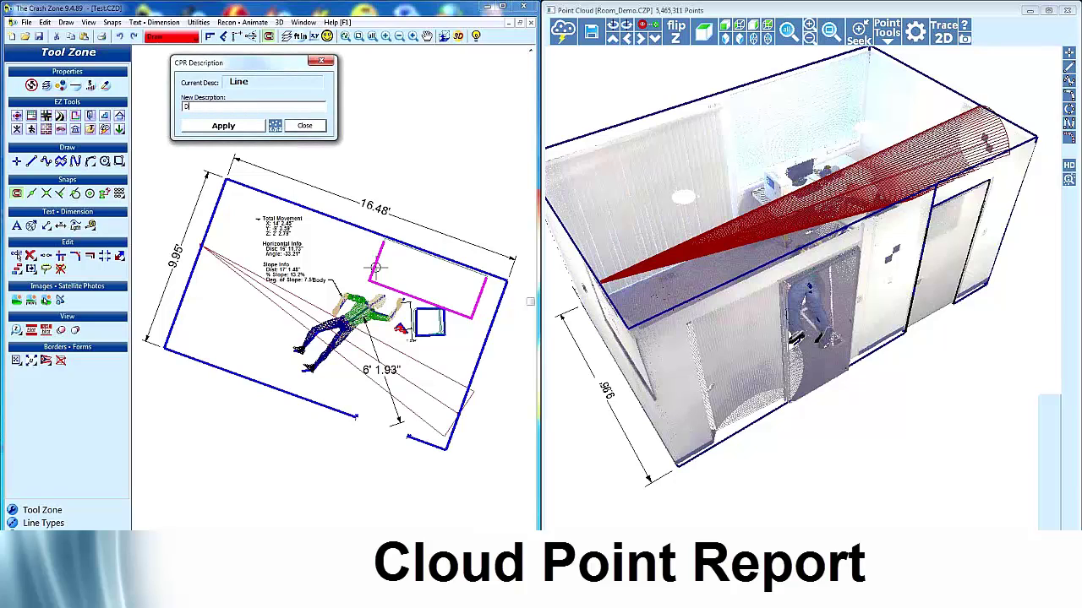
text(Desk)
click(226, 127)
click(306, 125)
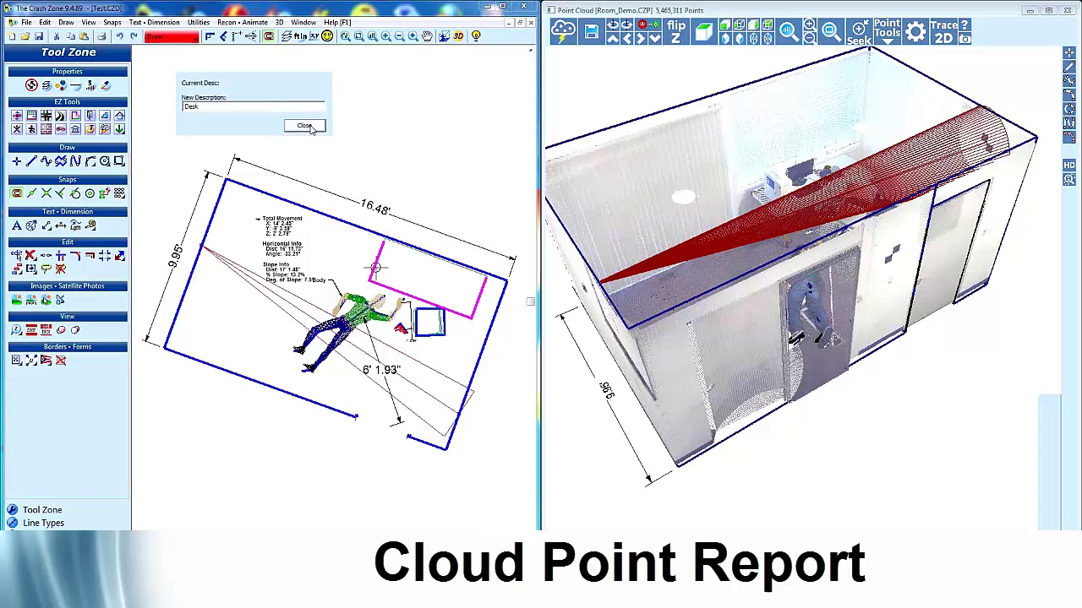
click(382, 144)
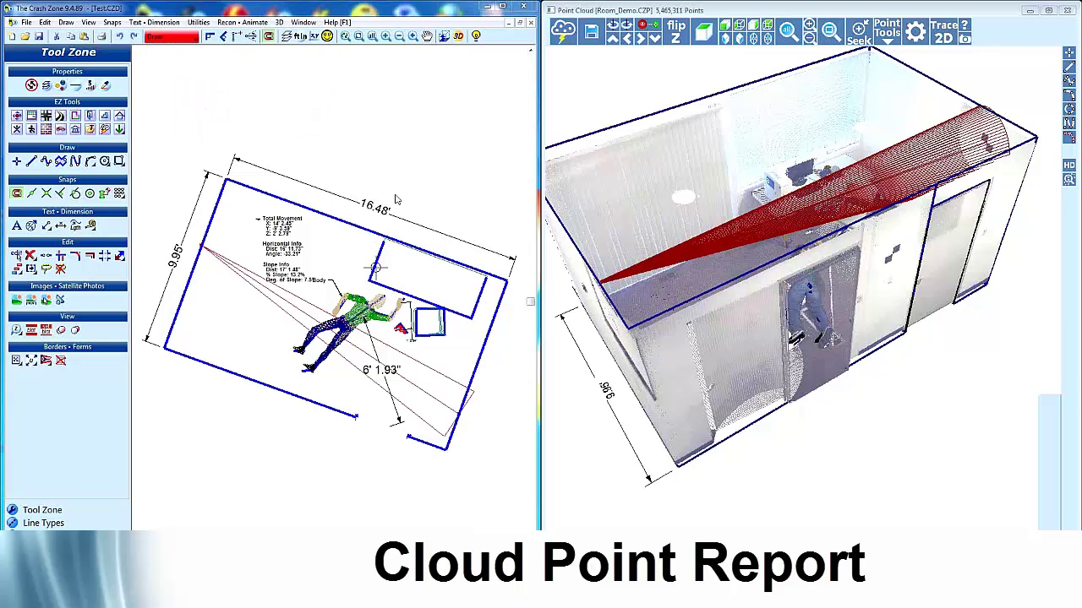
- Check the current cloud point description of the room's wall outline and close the dialog without changing it
click(344, 224)
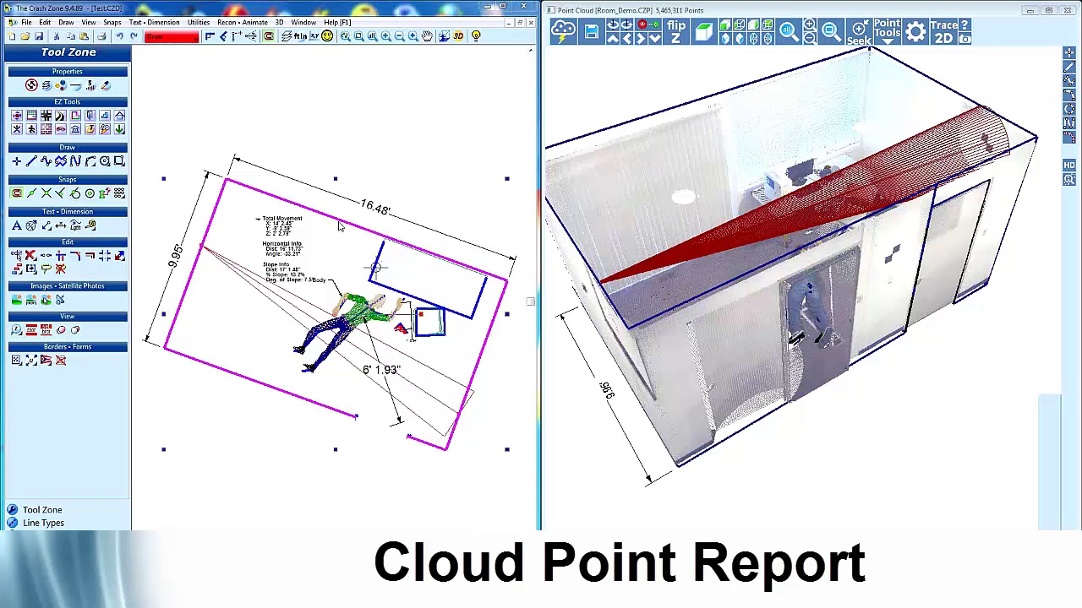
right_click(358, 229)
click(382, 230)
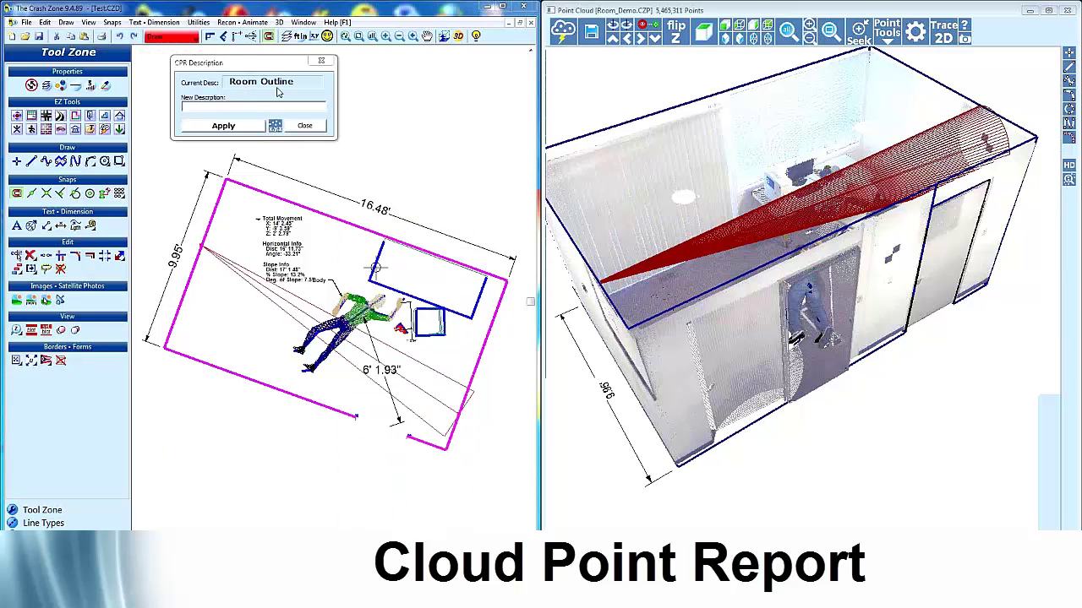
click(312, 126)
click(414, 129)
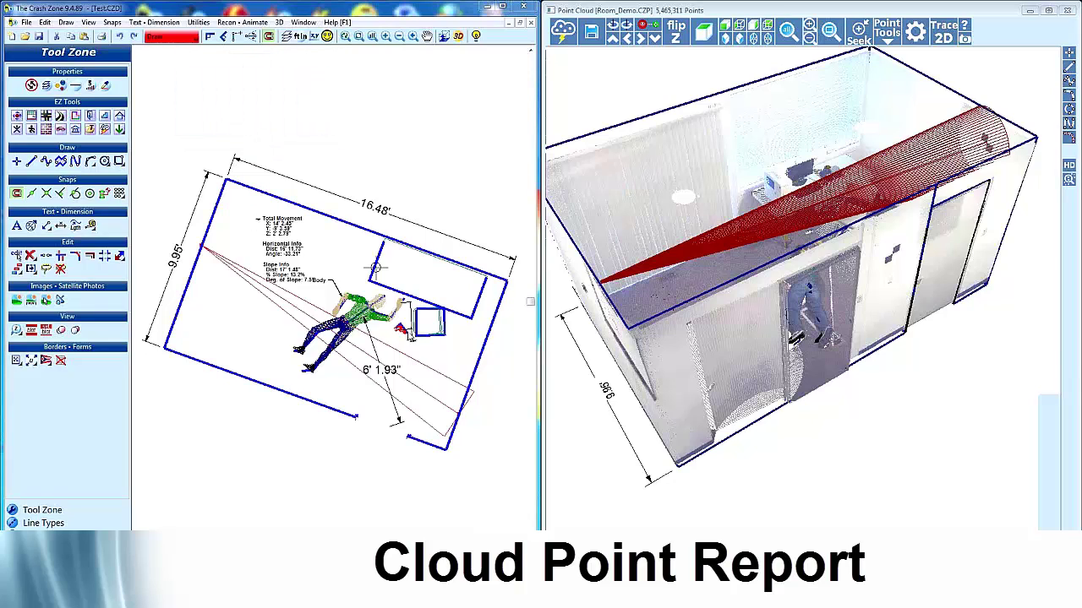
- Assign the cloud point description "Firearm" to the line drawn on the gun beside the body
right_click(408, 333)
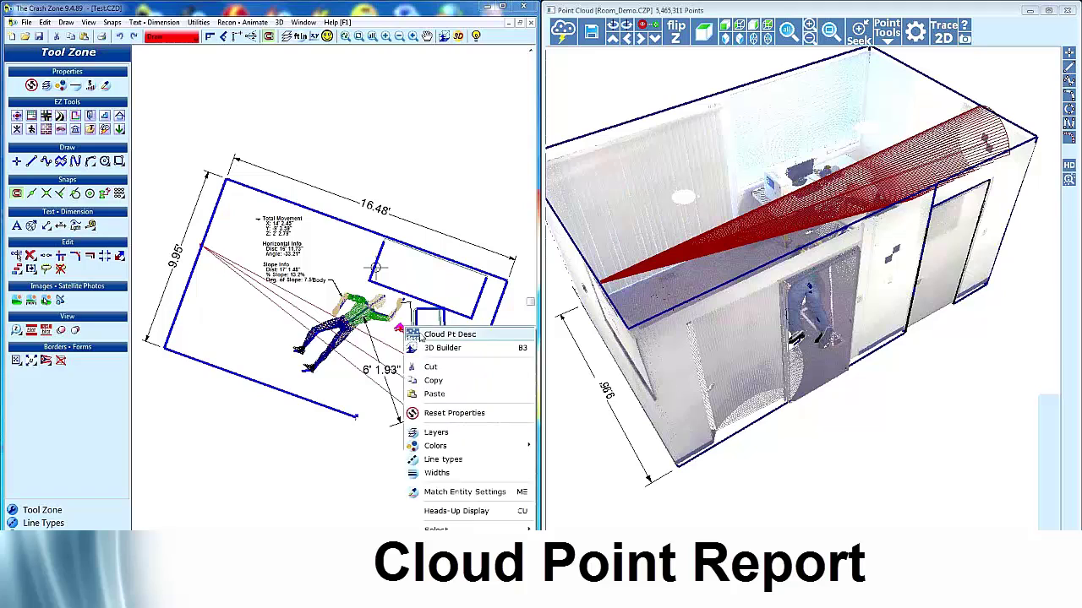
click(441, 335)
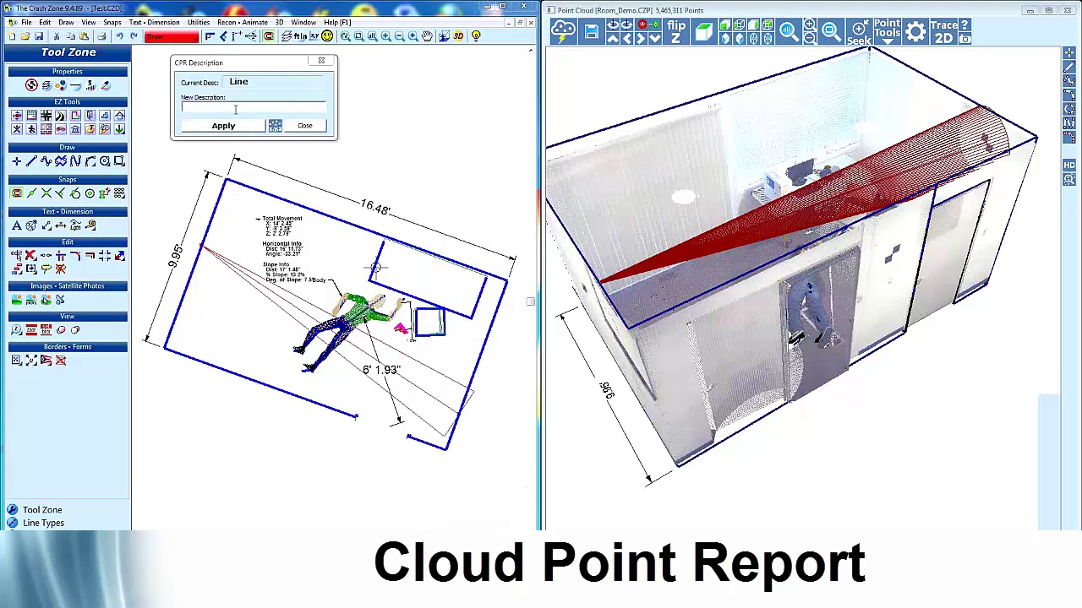
click(235, 109)
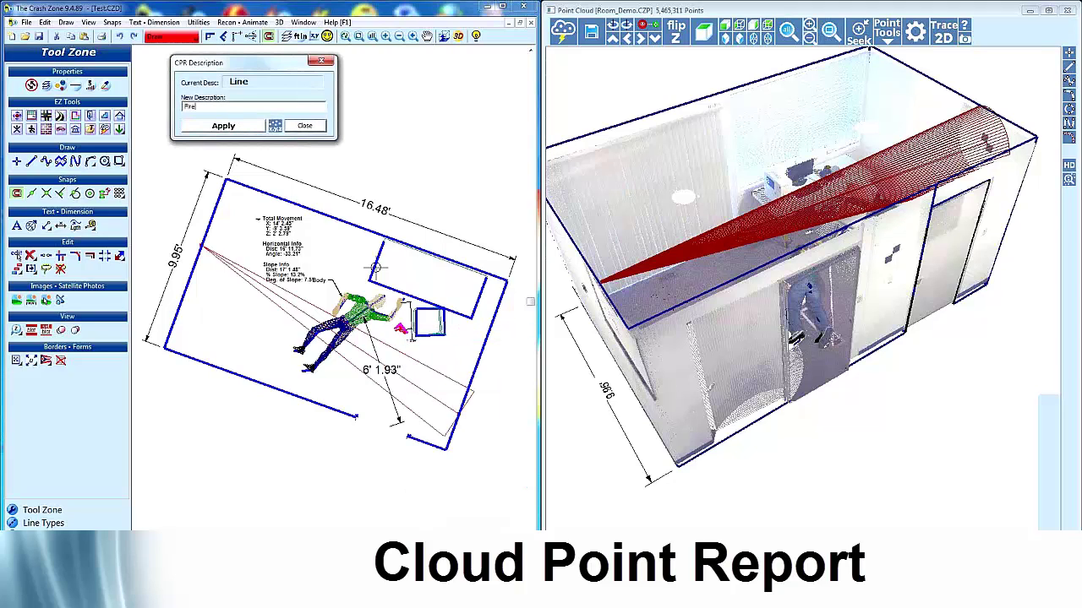
click(223, 126)
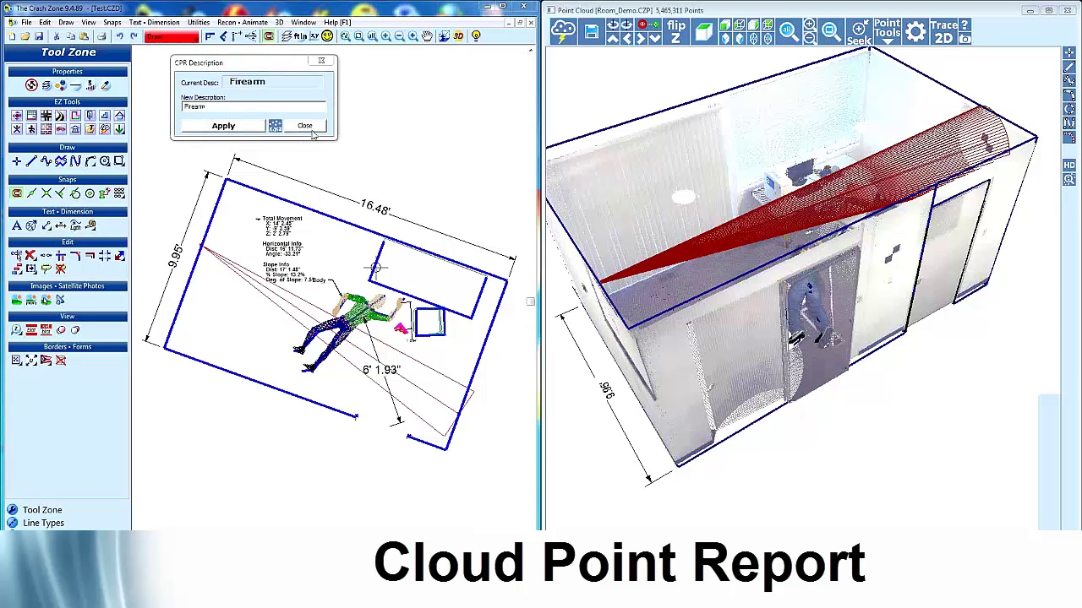
click(308, 127)
- Assign the cloud point description "Body" to the head-to-foot line and the other leg's line on the body figure
key(z)
click(287, 264)
click(422, 379)
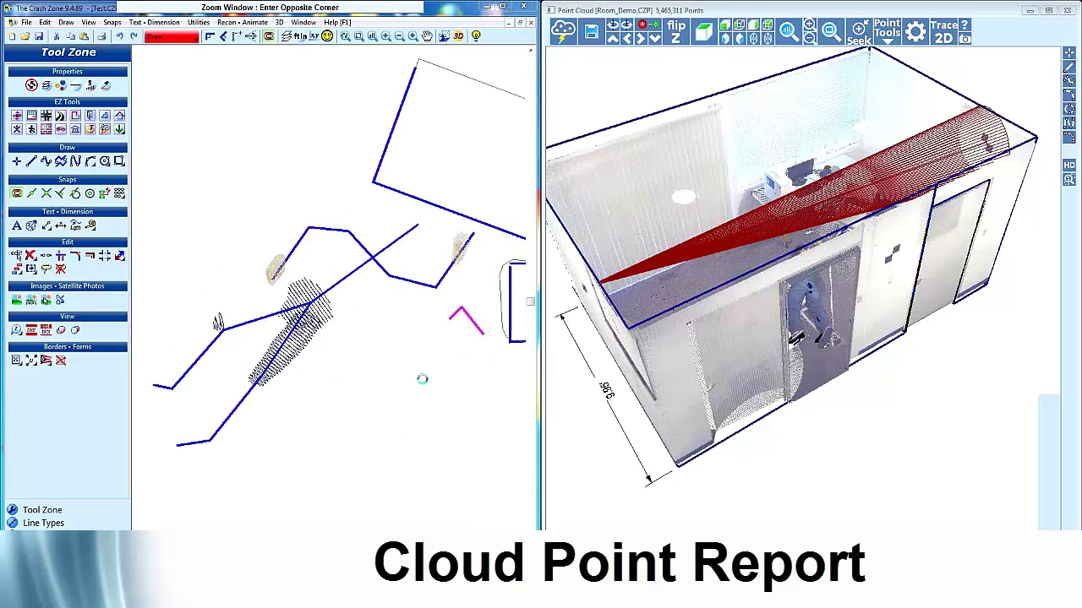
click(301, 239)
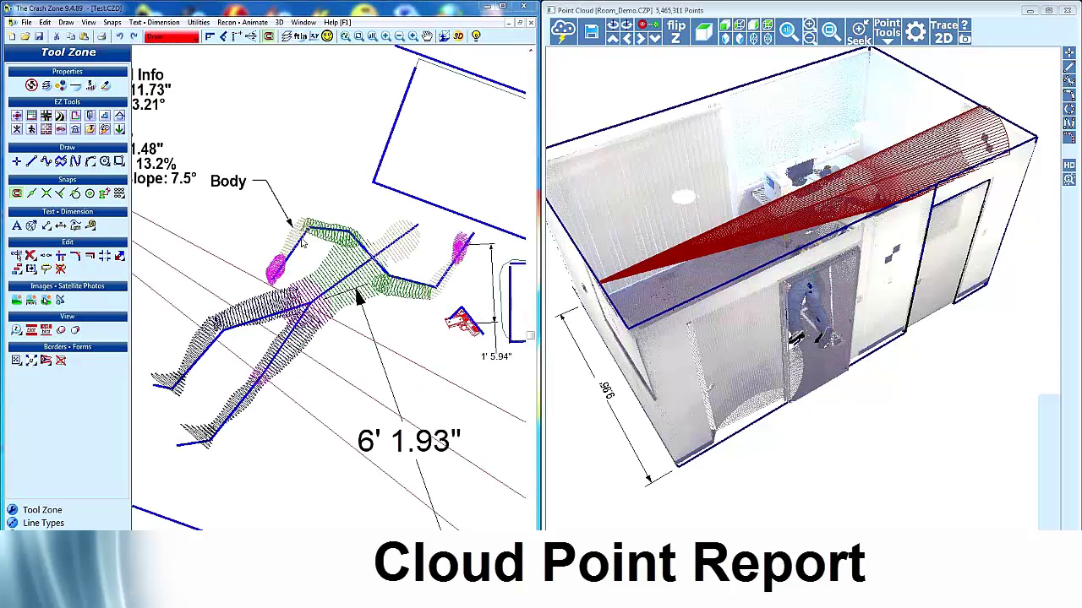
click(337, 193)
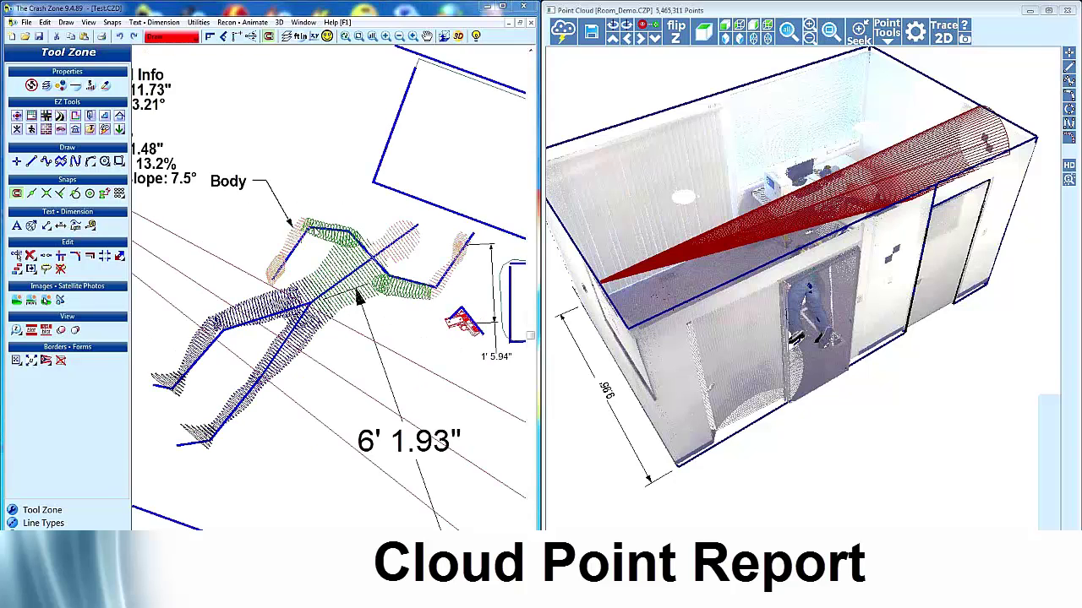
click(322, 233)
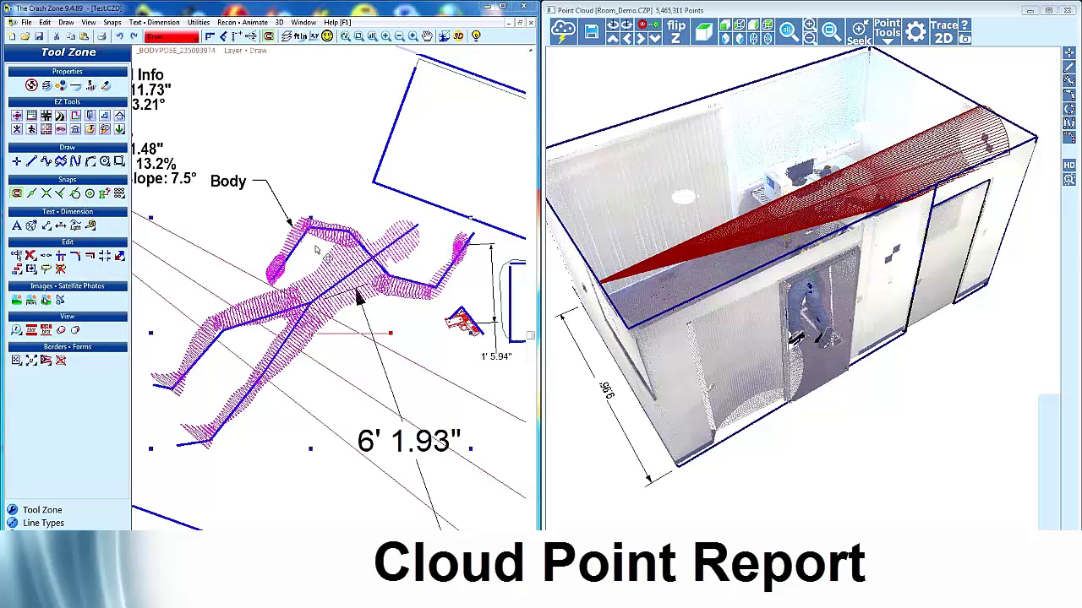
click(222, 342)
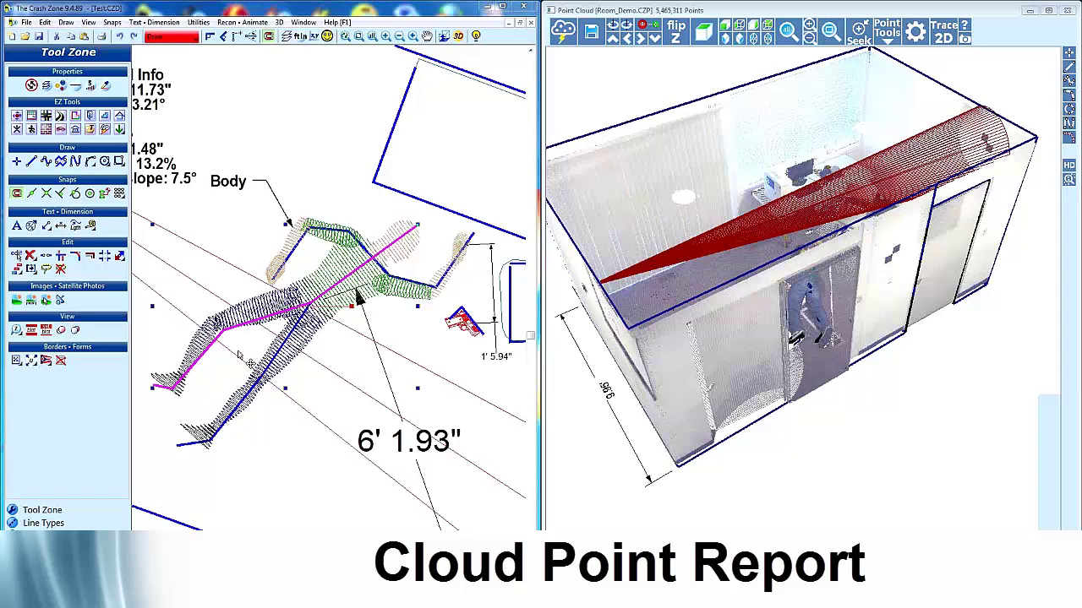
shift+click(185, 451)
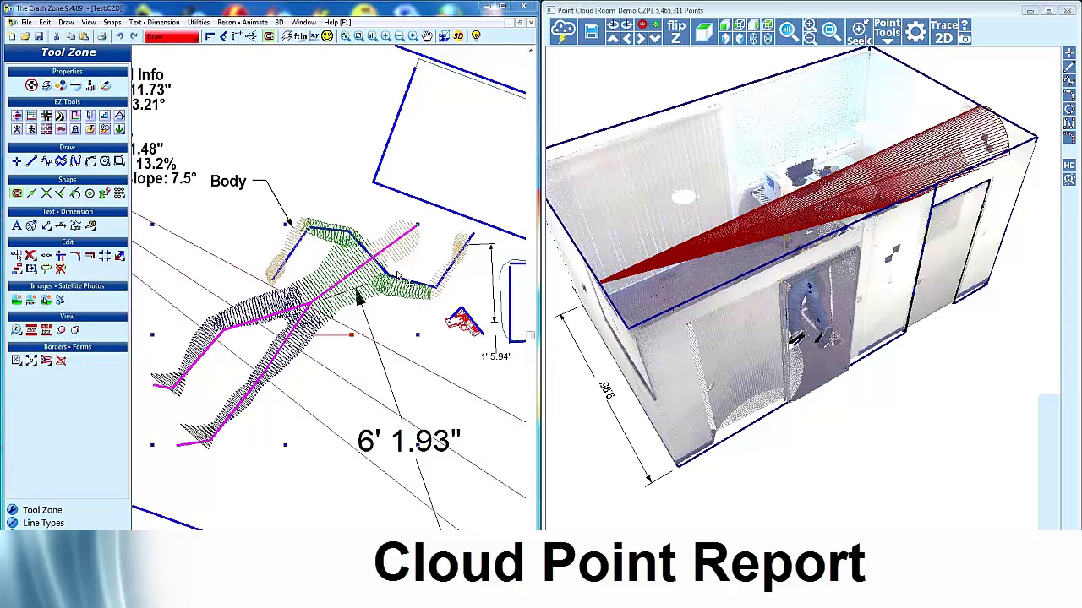
right_click(370, 260)
click(414, 265)
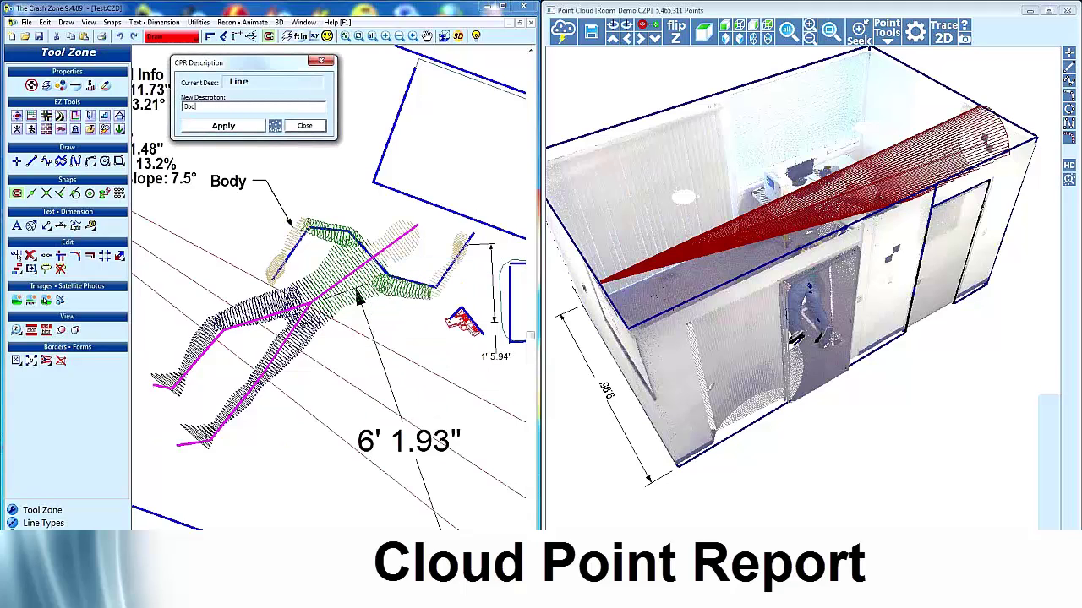
click(223, 125)
- Export the Cloud Point Report again, overwriting HomicideTest.csv in the CDT folder
click(274, 125)
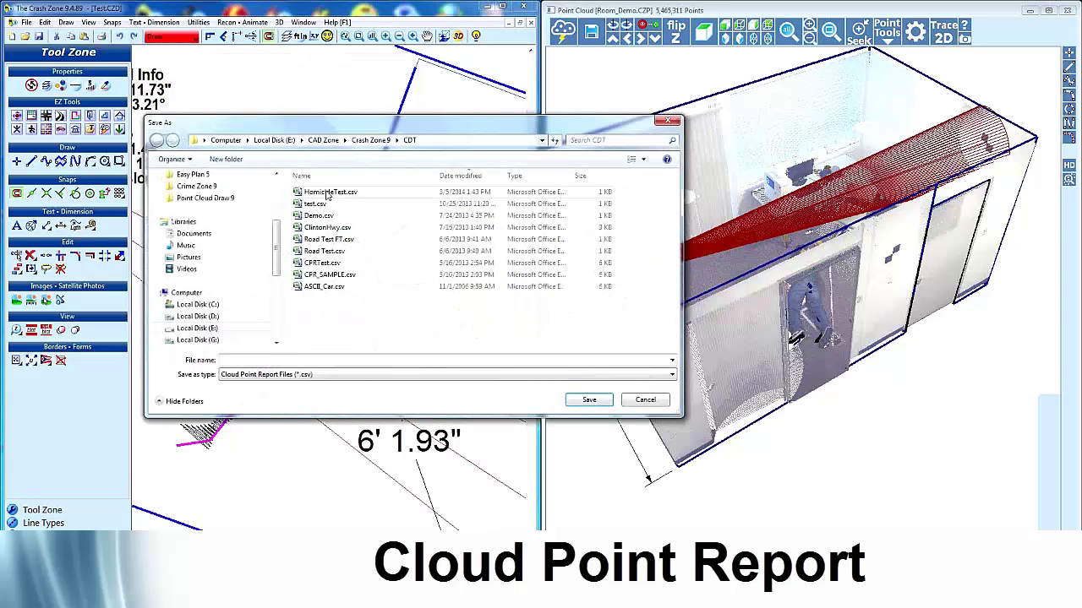
click(327, 193)
click(582, 400)
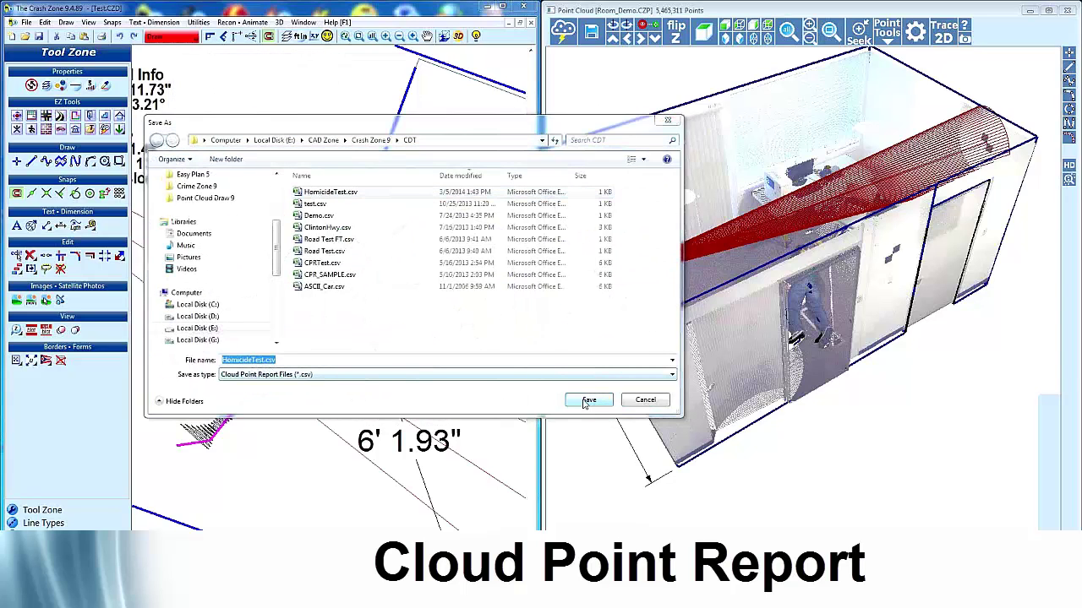
click(574, 301)
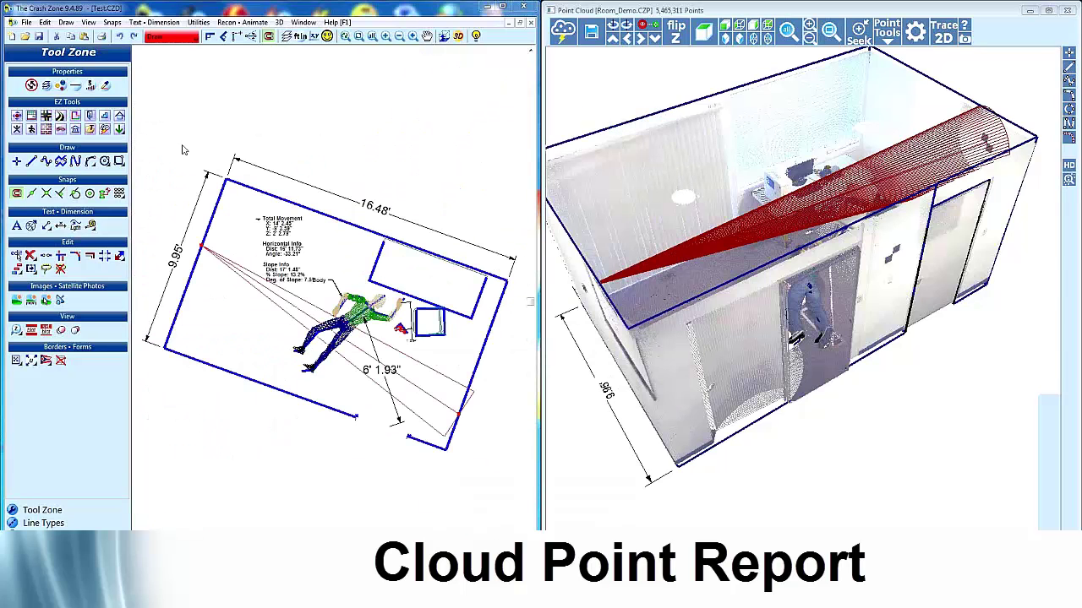
- Load HomicideTest.csv into the Coordinate Data Table with the Formats option, review the point descriptions down to the last rows, and close the table
click(32, 118)
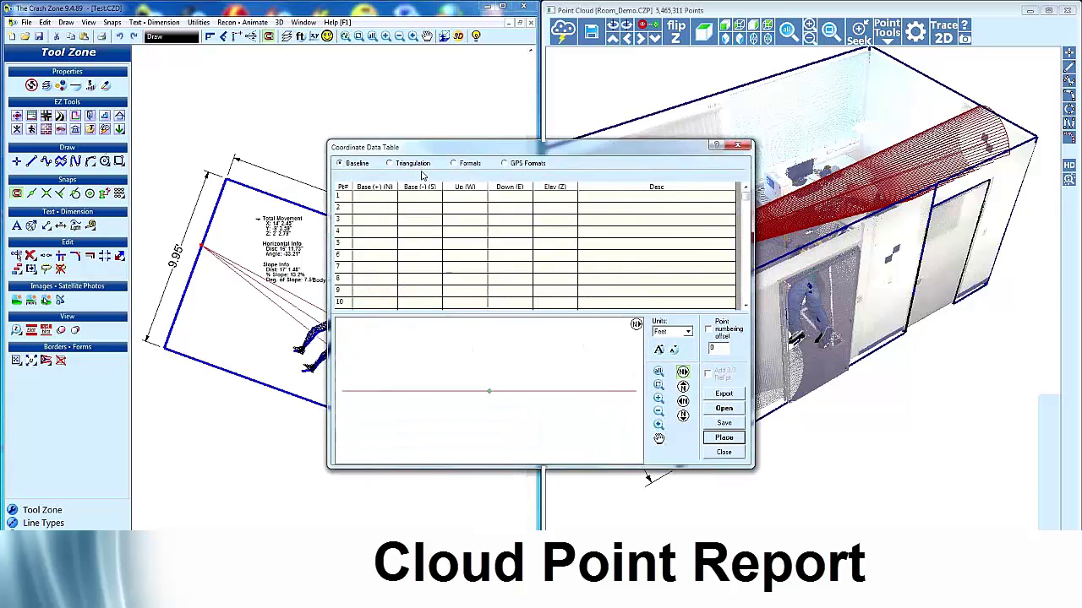
click(468, 165)
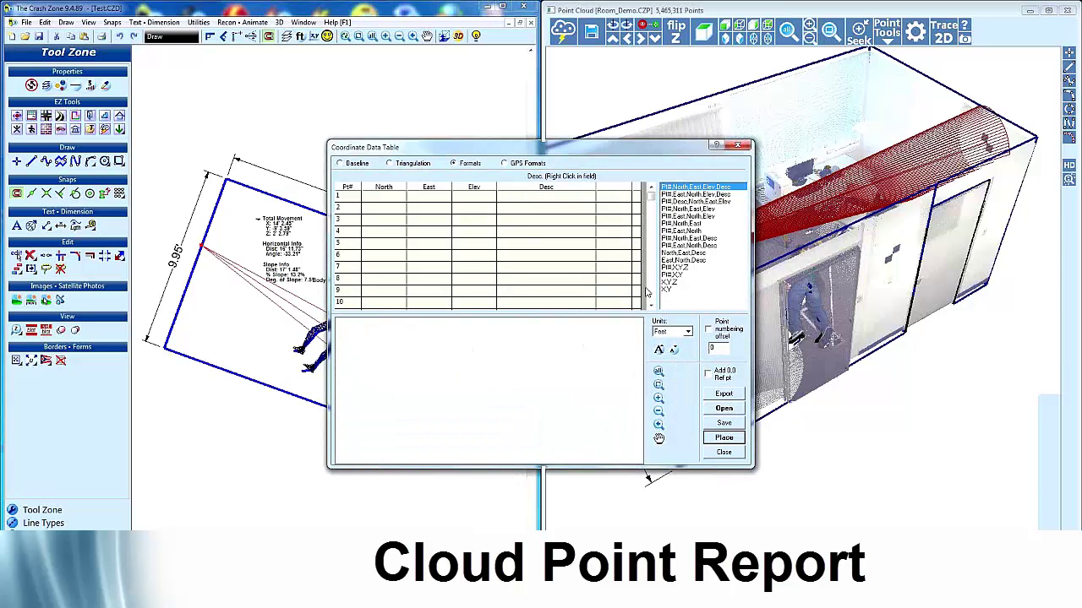
click(724, 409)
double_click(530, 238)
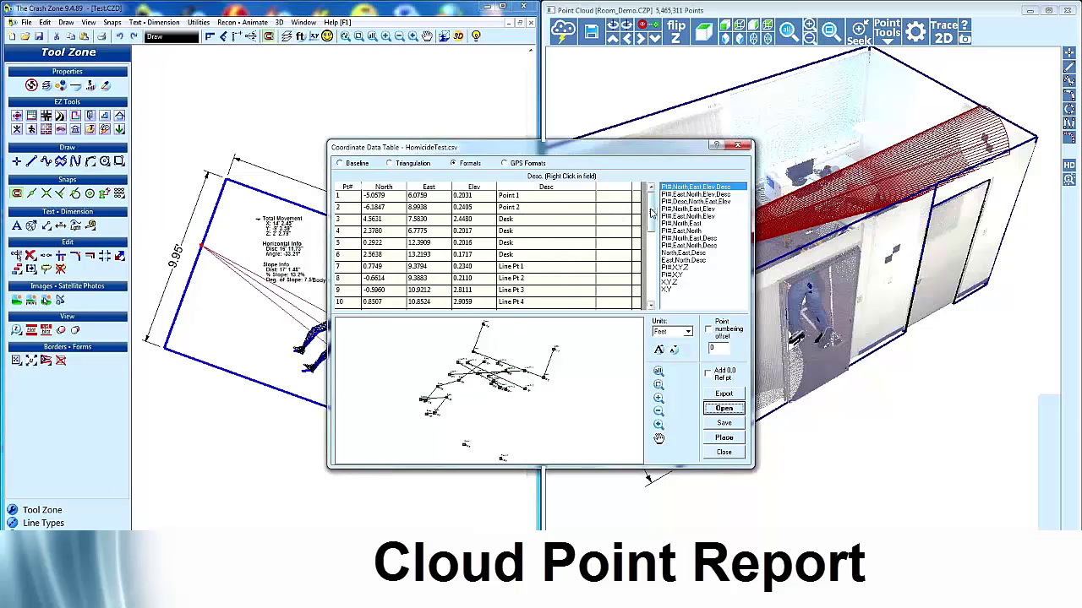
drag(651, 213, 653, 287)
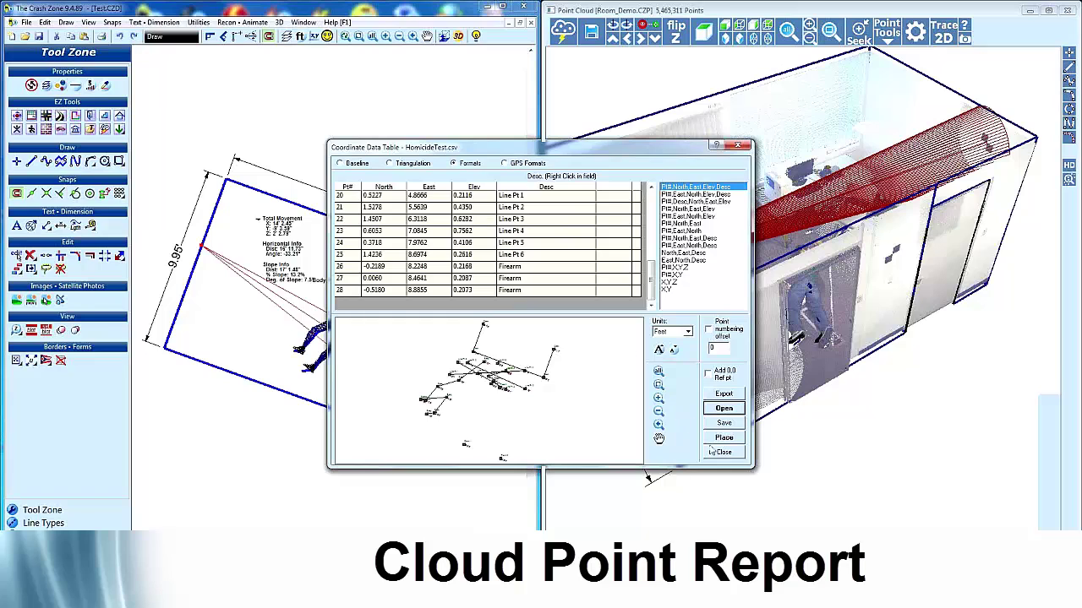
click(731, 453)
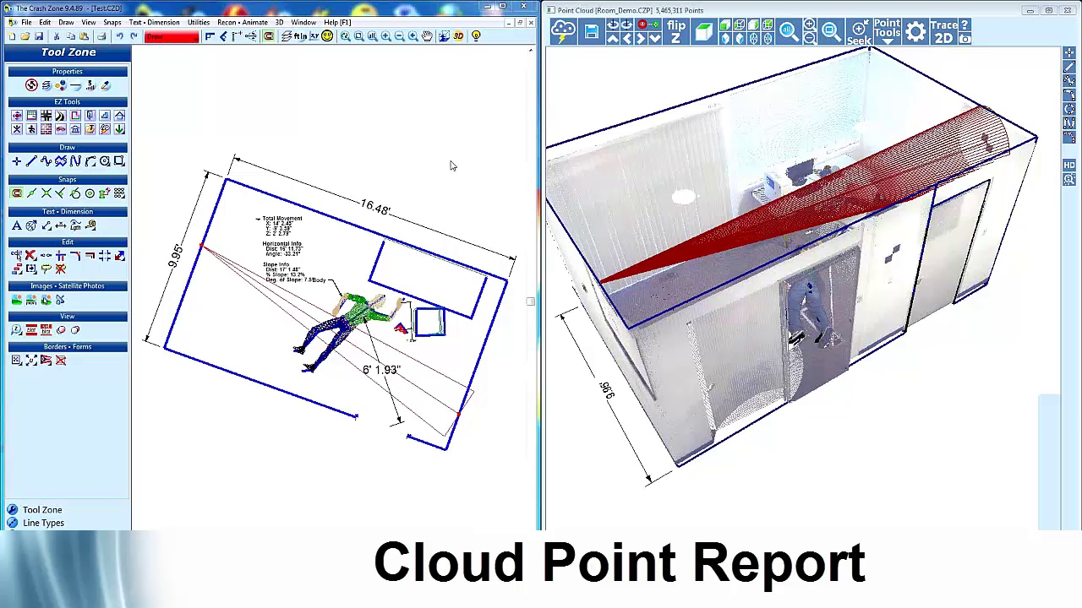
drag(700, 229, 789, 263)
scroll(828, 237, up, 2)
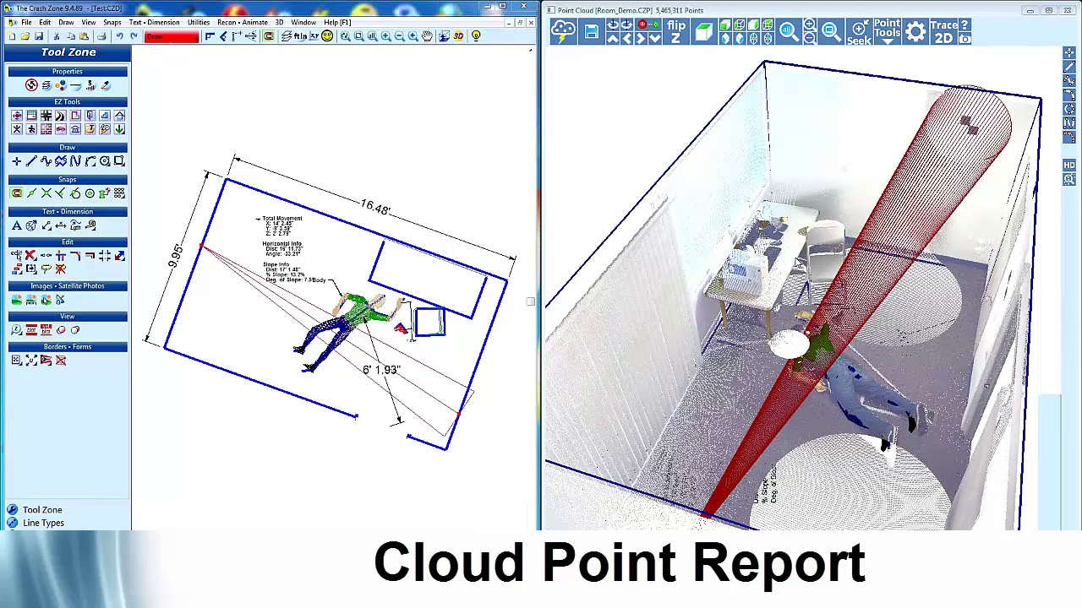
drag(787, 299, 747, 270)
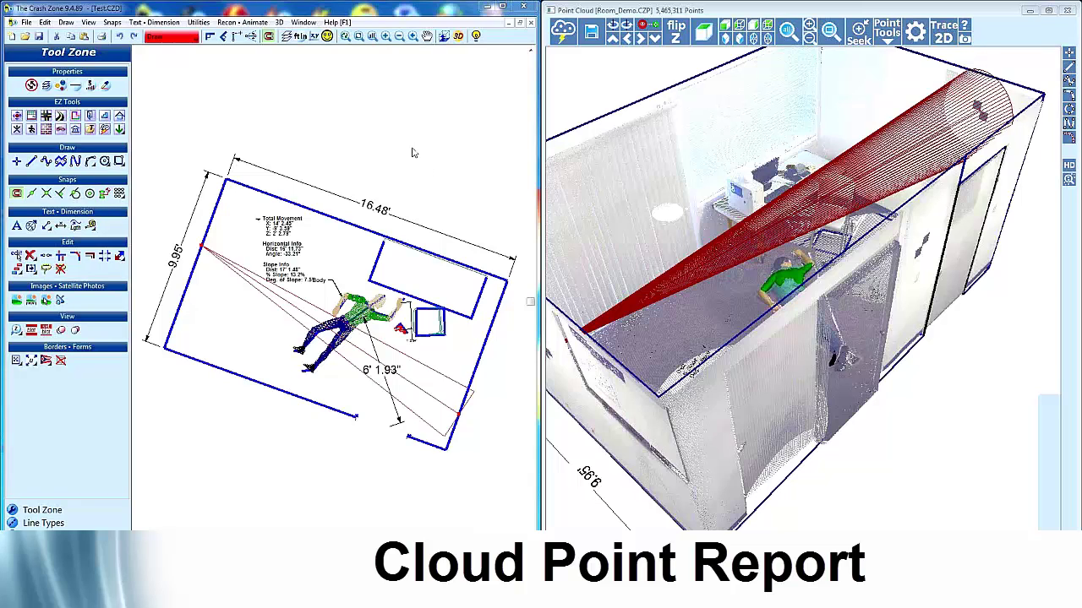
click(725, 39)
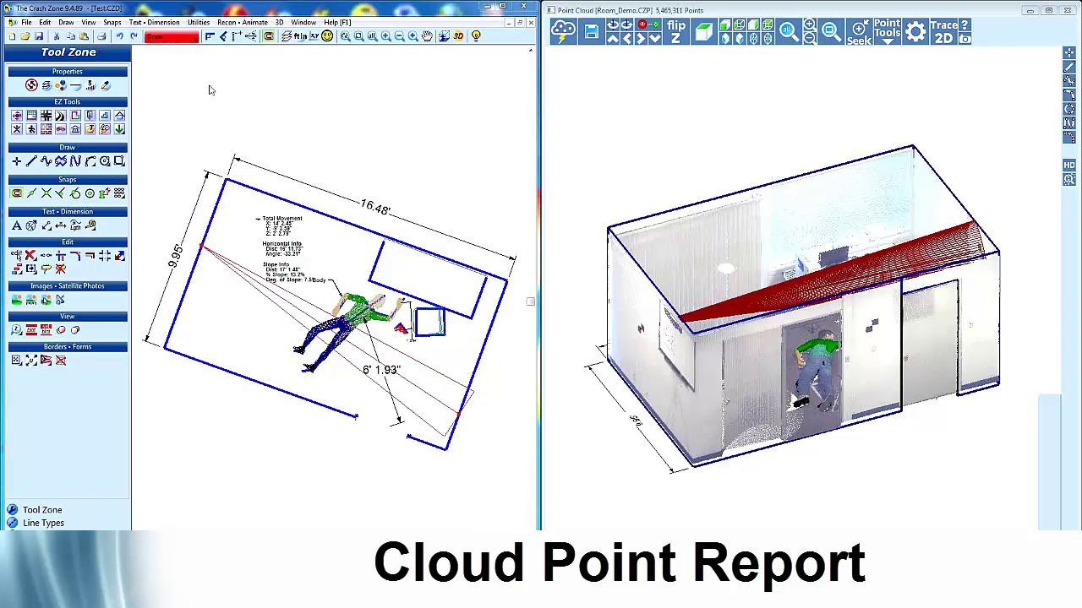
- Load couch.TXT from the CDT folder into the Coordinate Data Table and switch it from Baseline to Formats
click(31, 115)
drag(379, 149, 256, 118)
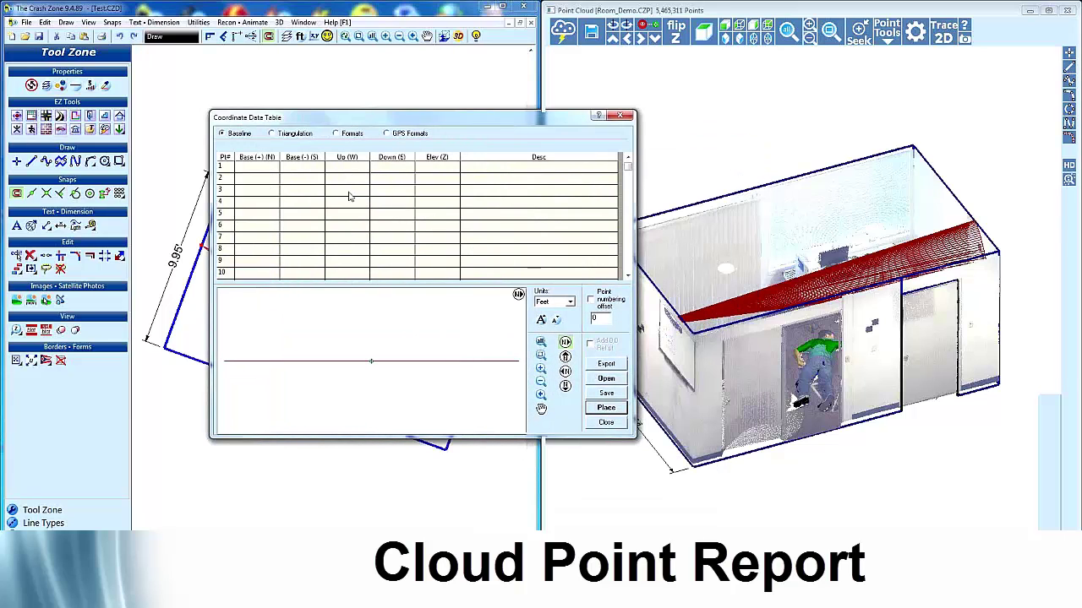
click(606, 378)
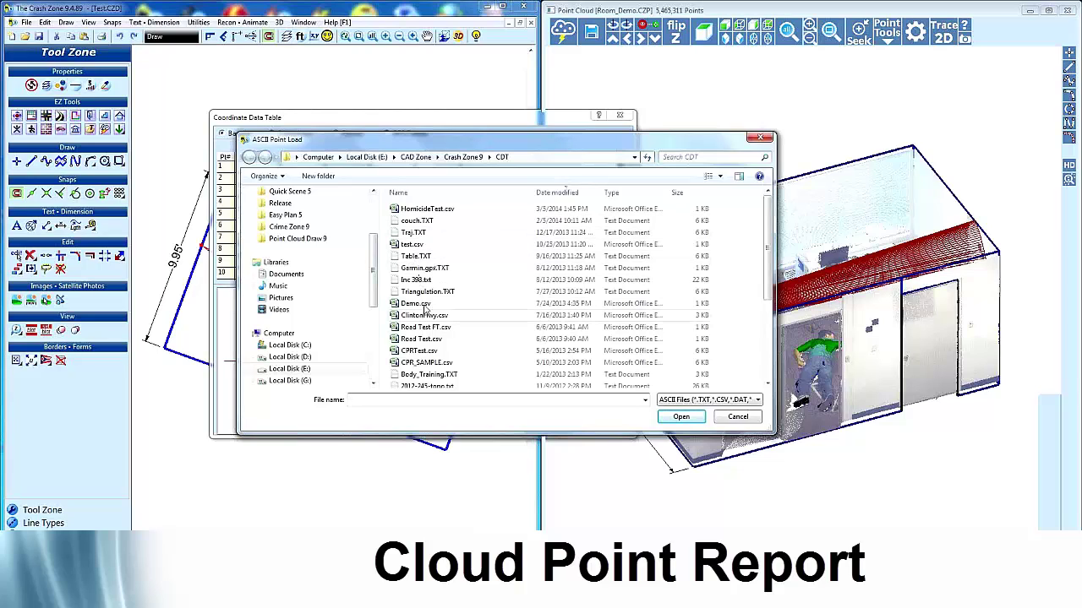
click(417, 222)
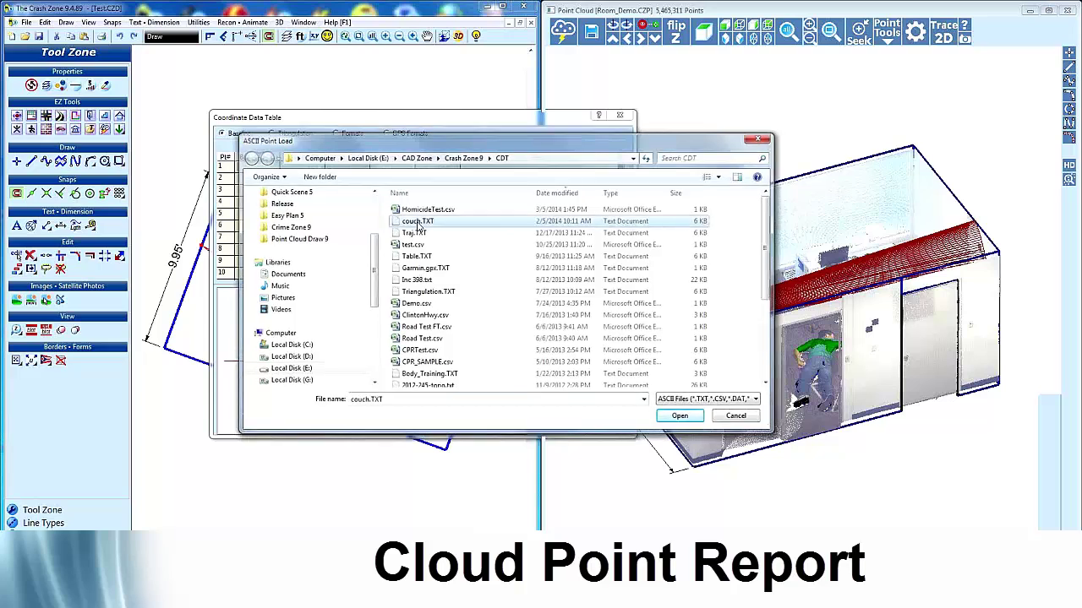
double_click(417, 222)
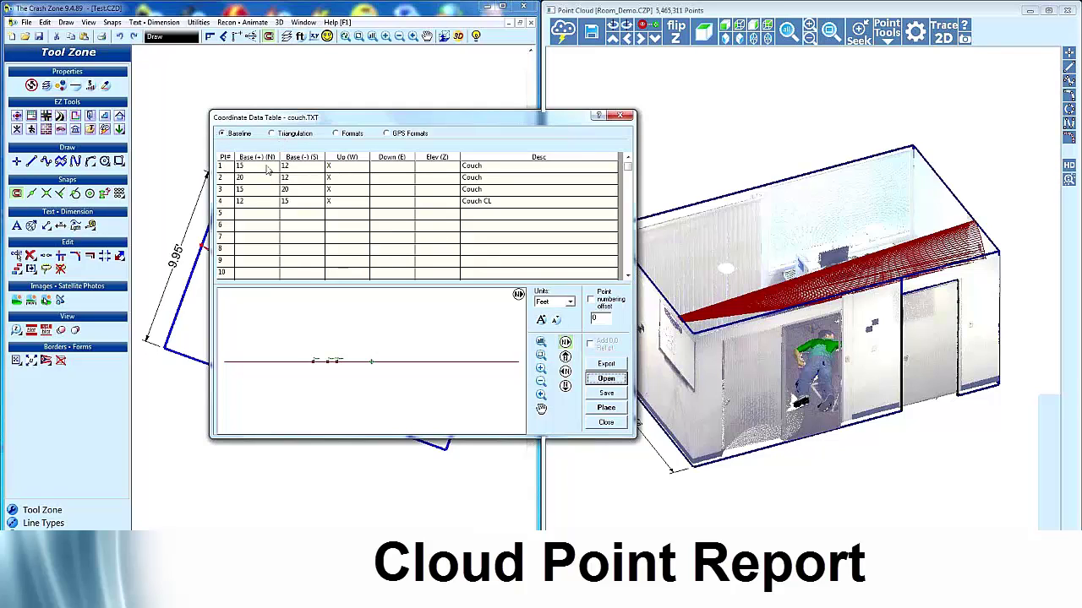
click(335, 134)
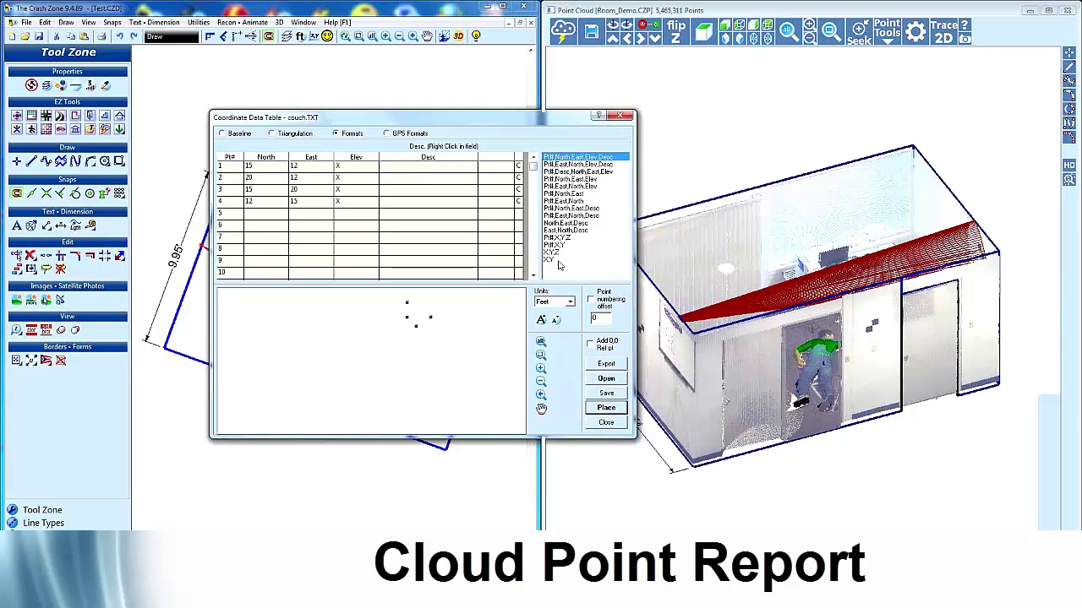
drag(549, 124, 463, 116)
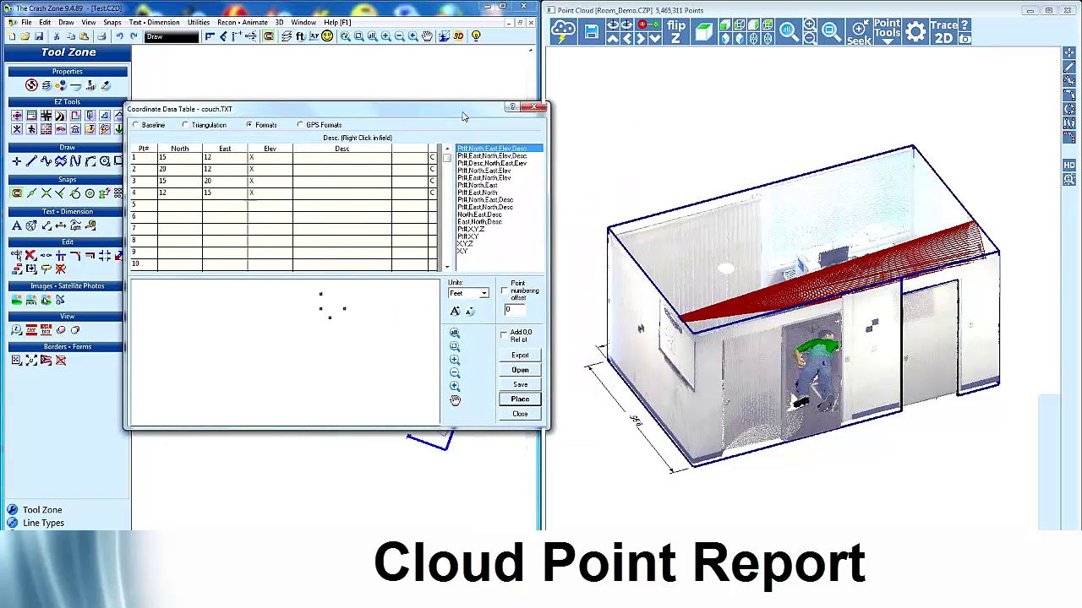
- Close the Coordinate Data Table and view the room's point cloud straight down from above
click(519, 415)
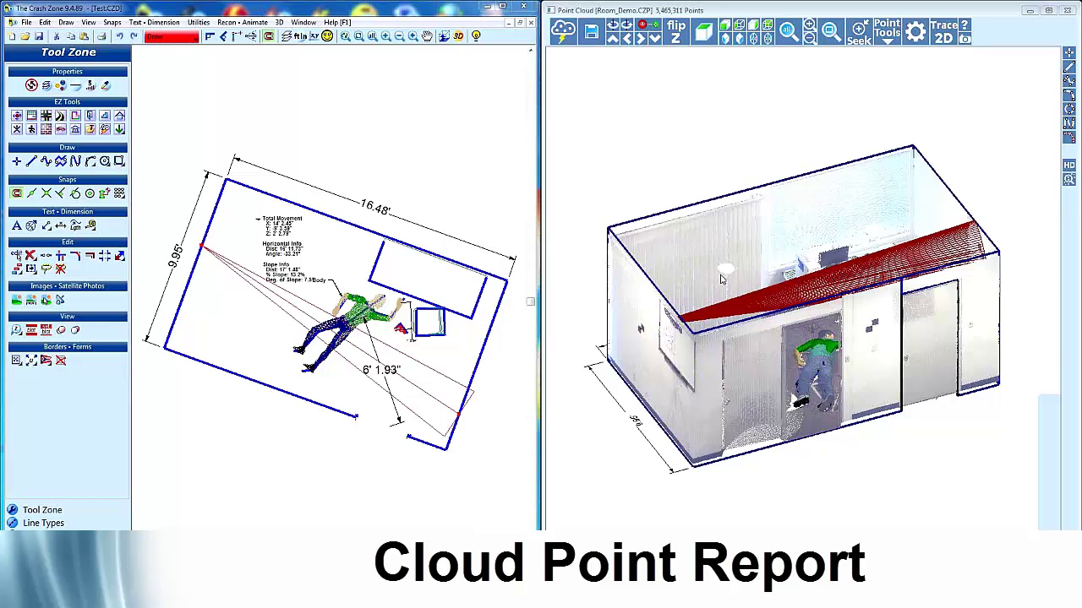
click(703, 32)
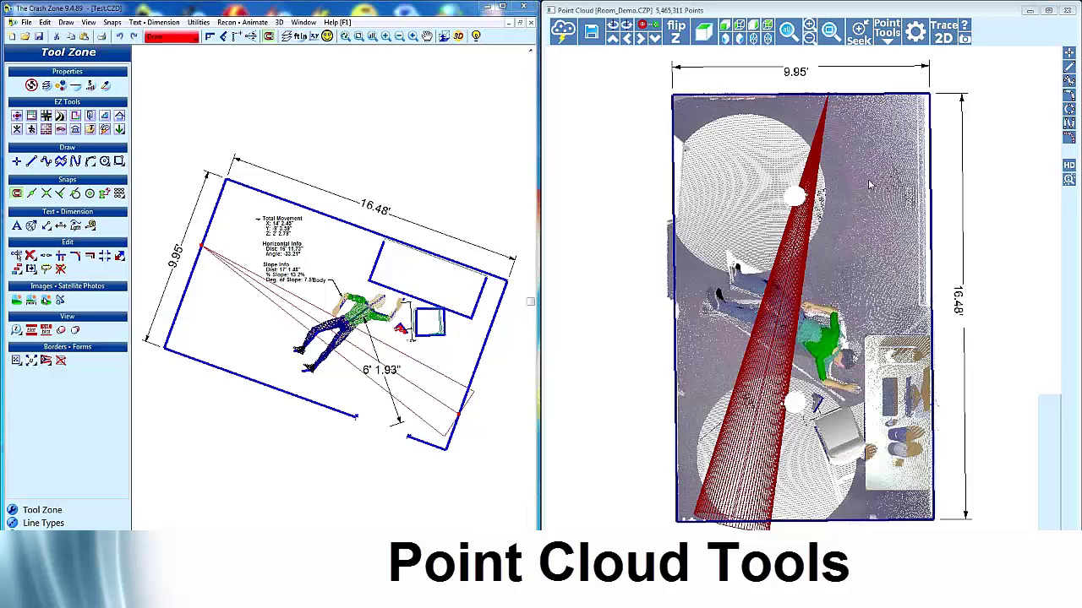
scroll(836, 317, up, 2)
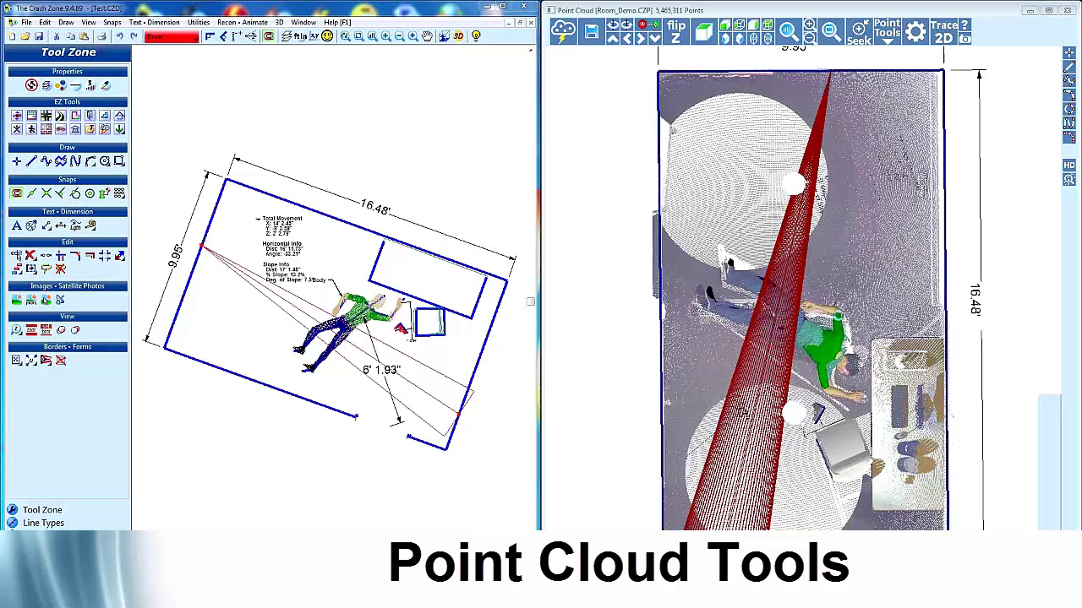
scroll(861, 269, down, 1)
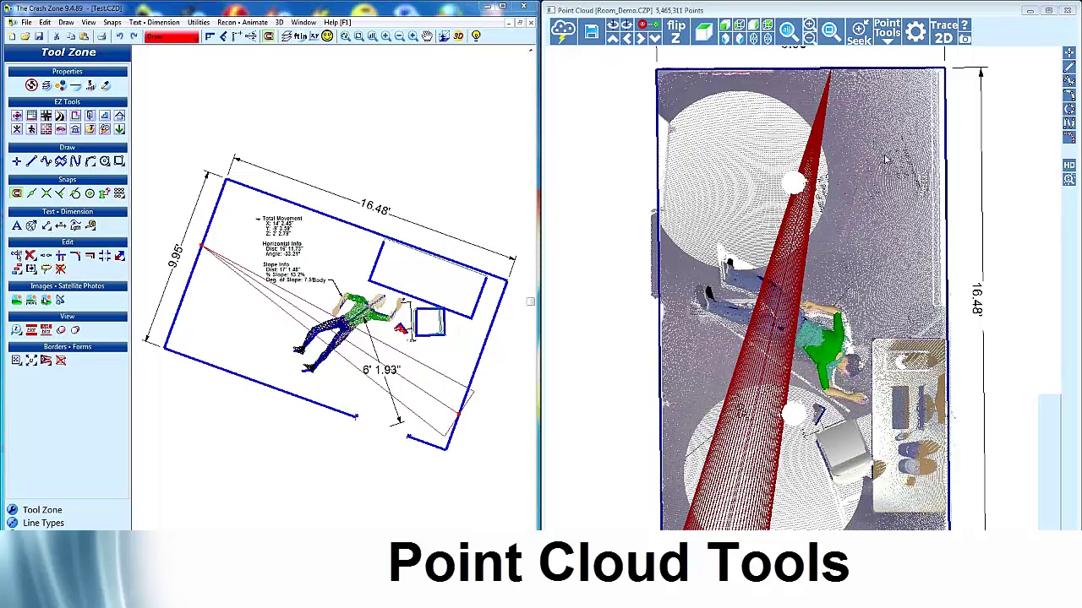
- Use Hide Colors twice to hide the grey floor points in the point cloud, including those around the body
click(887, 39)
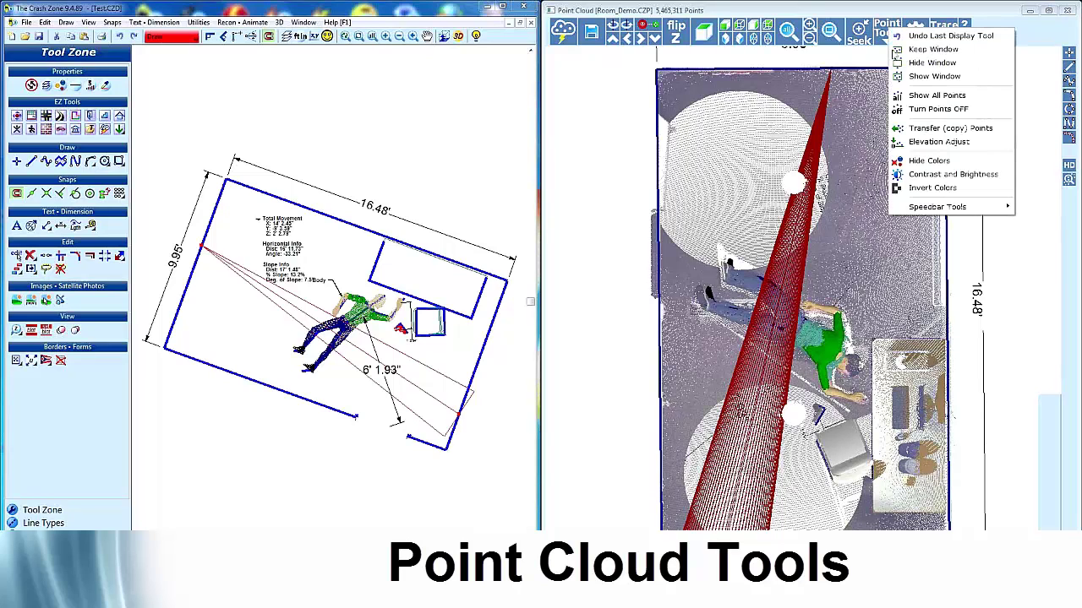
click(923, 166)
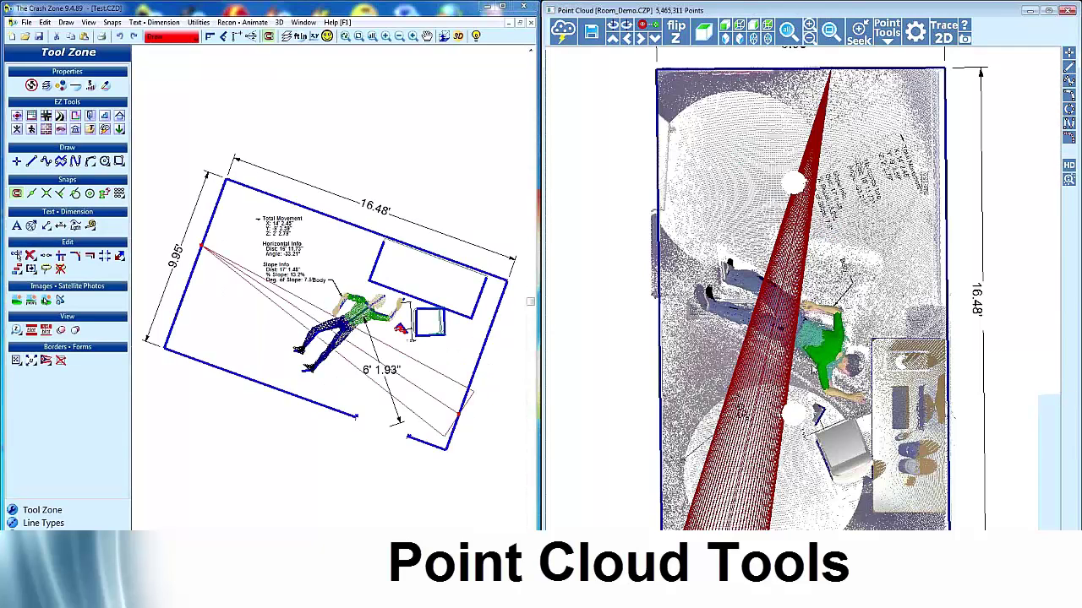
scroll(797, 374, up, 2)
scroll(772, 308, up, 3)
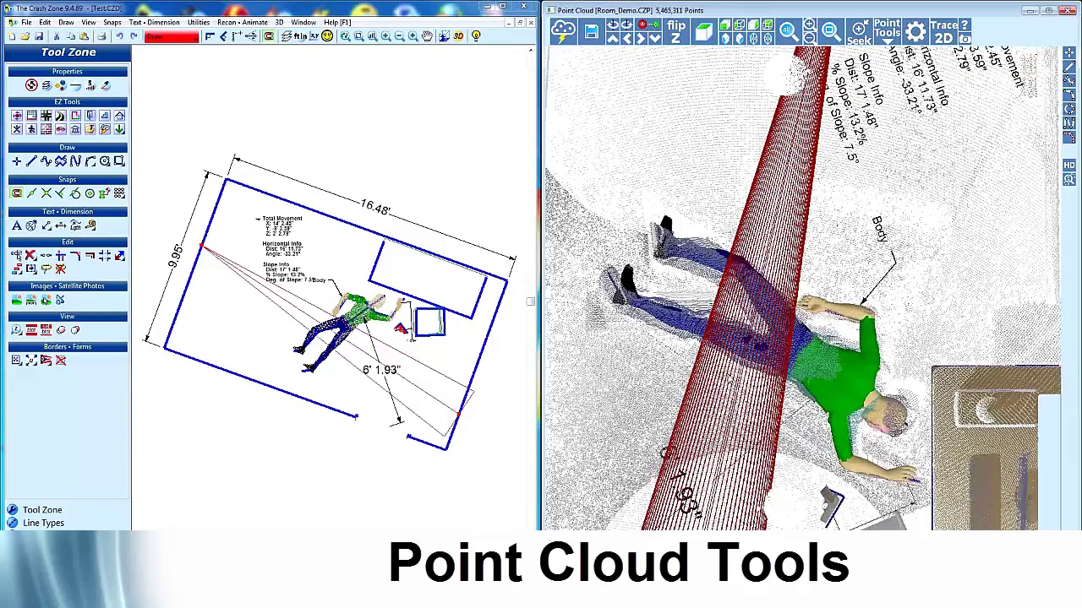
right_click(704, 374)
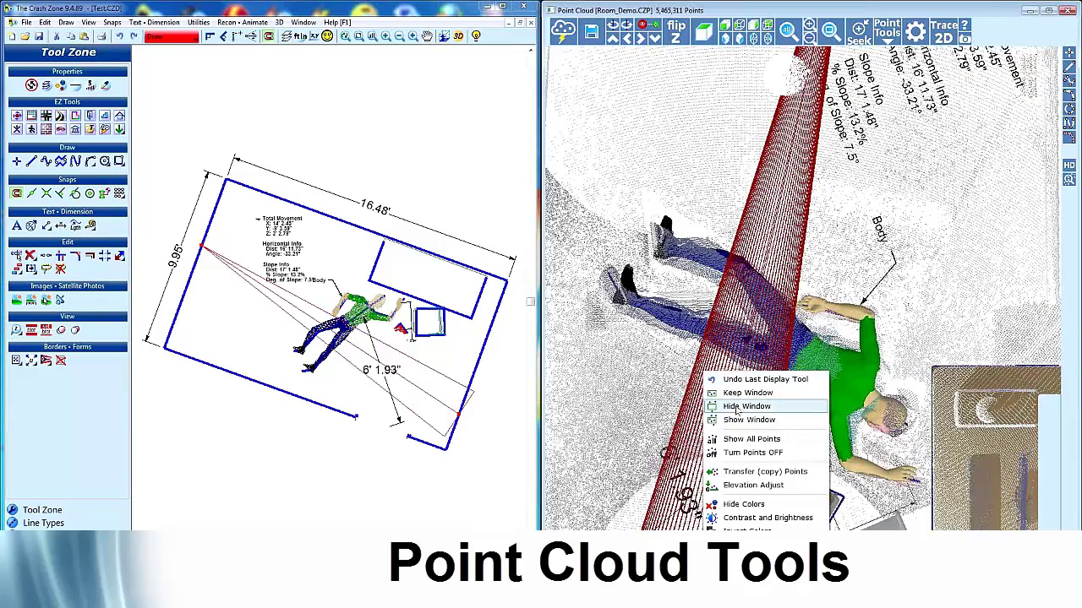
click(741, 505)
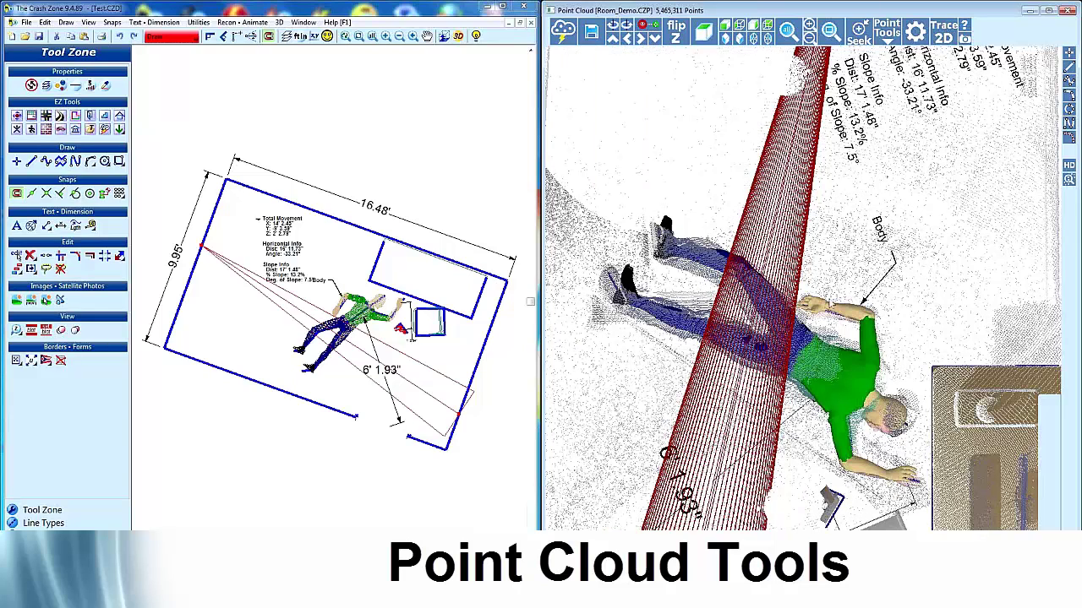
- Frame a close interior 3D view of the body, gun, chair and table beneath the red trajectory cone
click(727, 41)
drag(791, 207, 881, 245)
scroll(881, 249, up, 5)
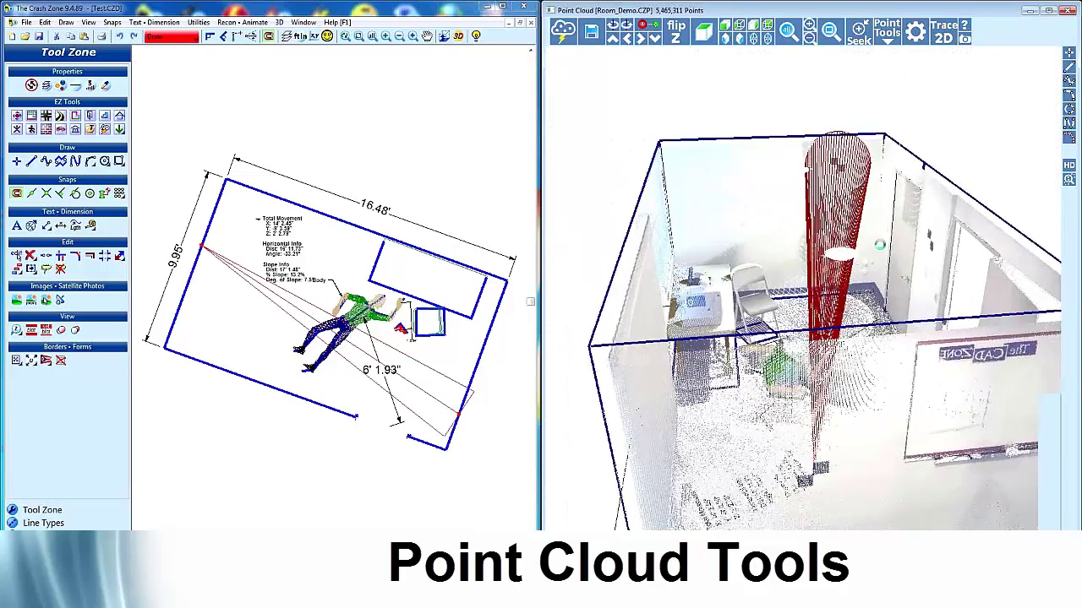
scroll(882, 249, up, 10)
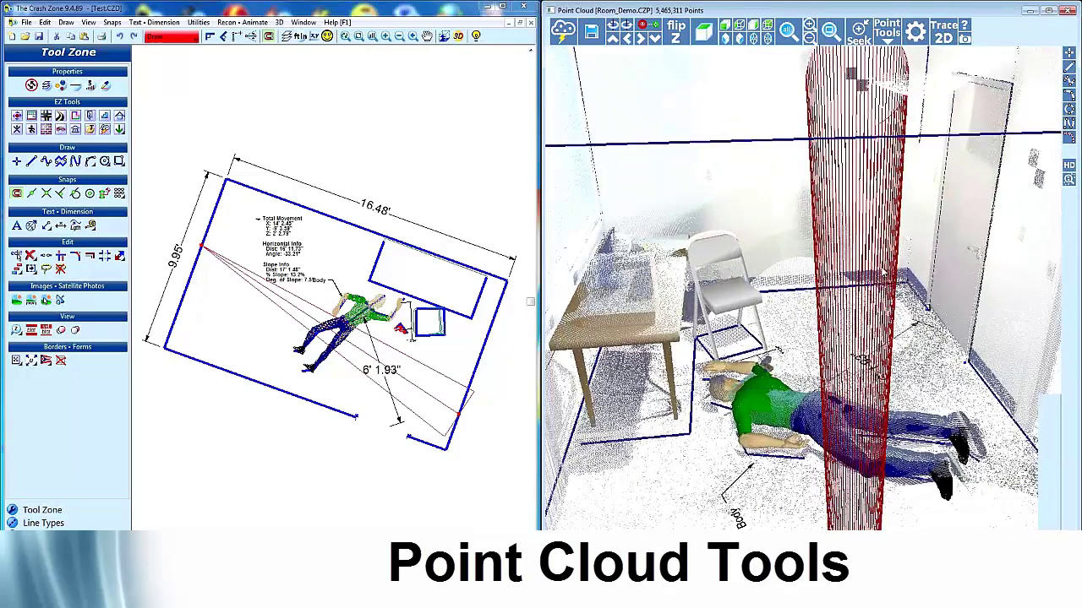
scroll(883, 318, up, 3)
scroll(884, 319, up, 1)
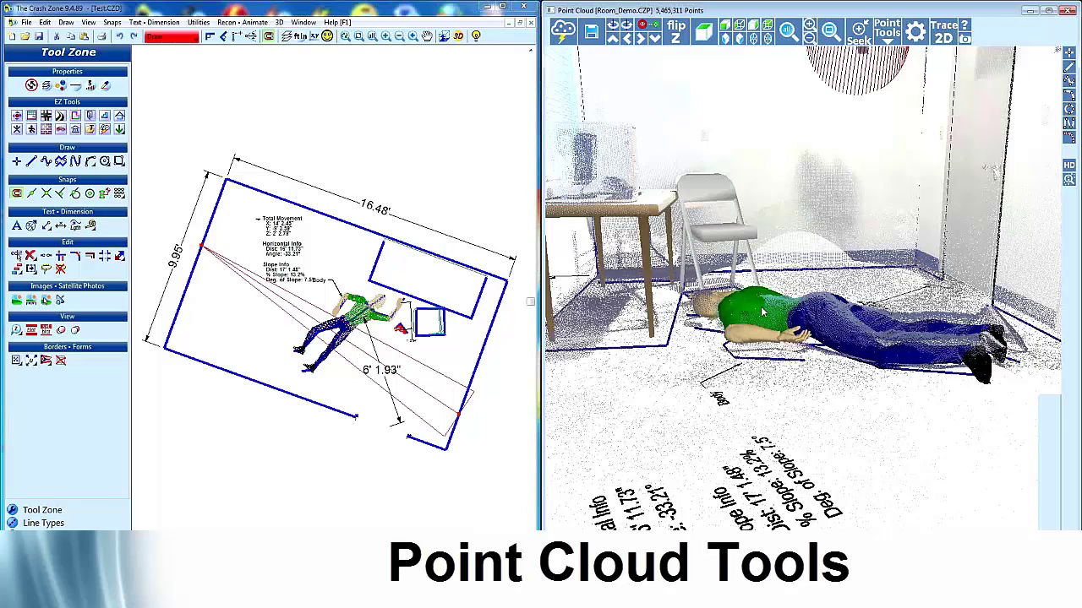
drag(727, 299, 782, 355)
scroll(744, 338, up, 5)
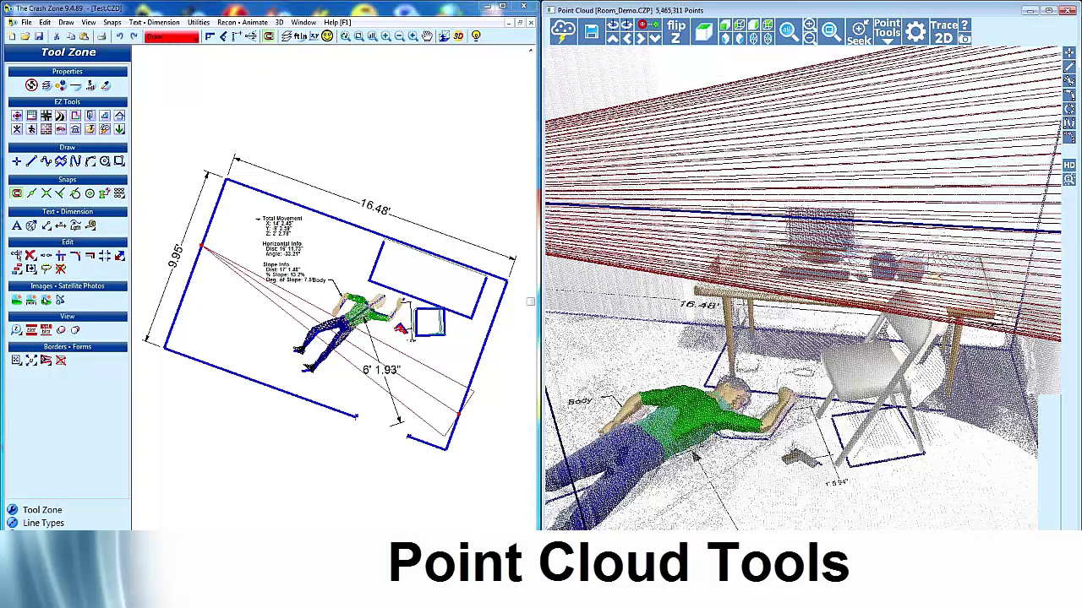
- Place the point cloud snapshot Test_0001 in the drawing above the room diagram and close the snapshot dialog
click(53, 537)
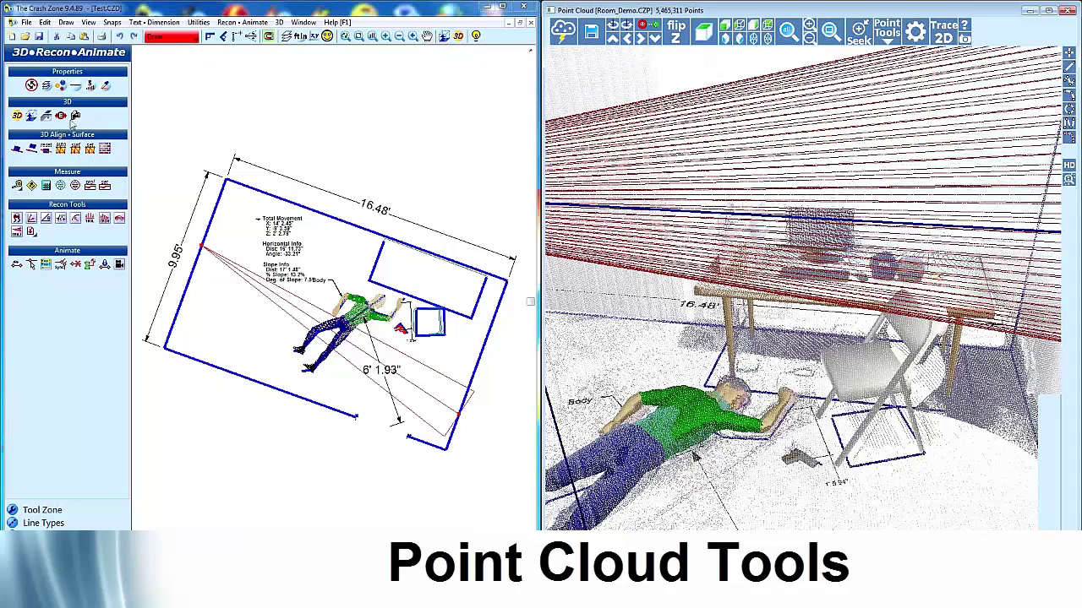
click(74, 117)
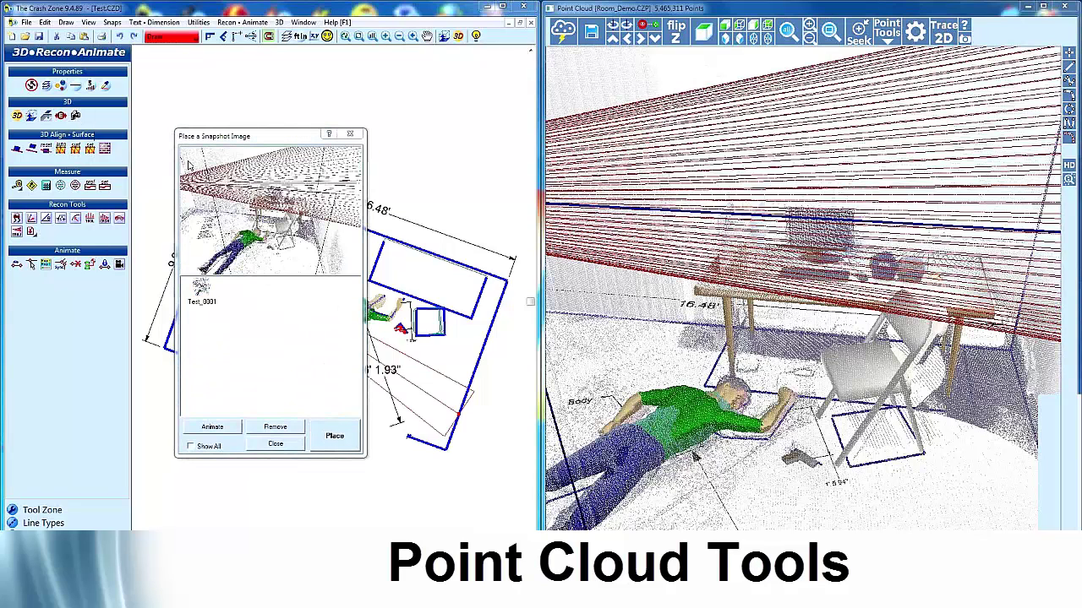
click(345, 434)
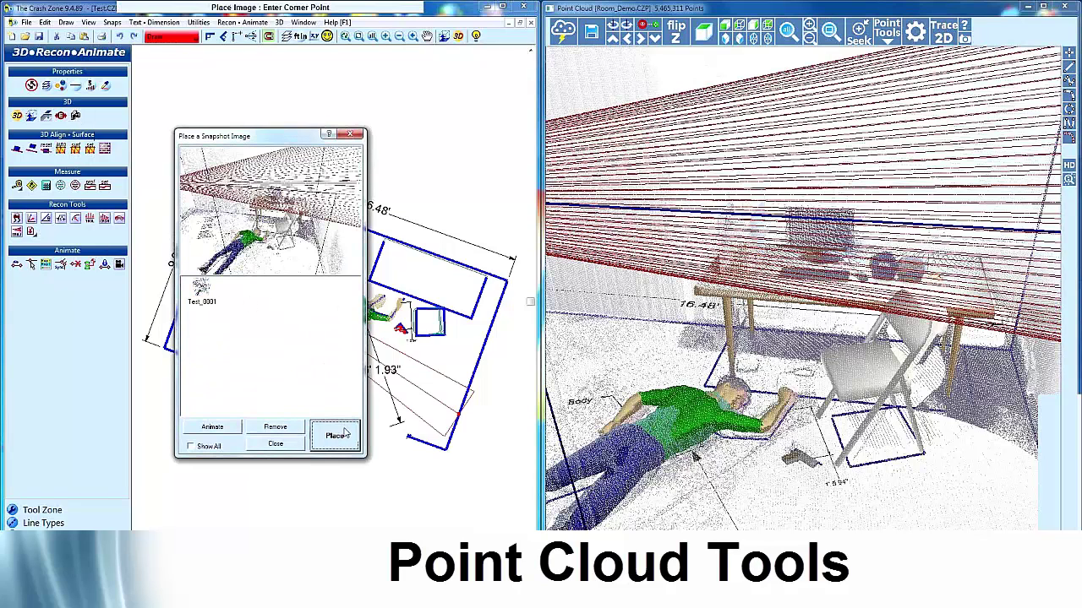
click(396, 167)
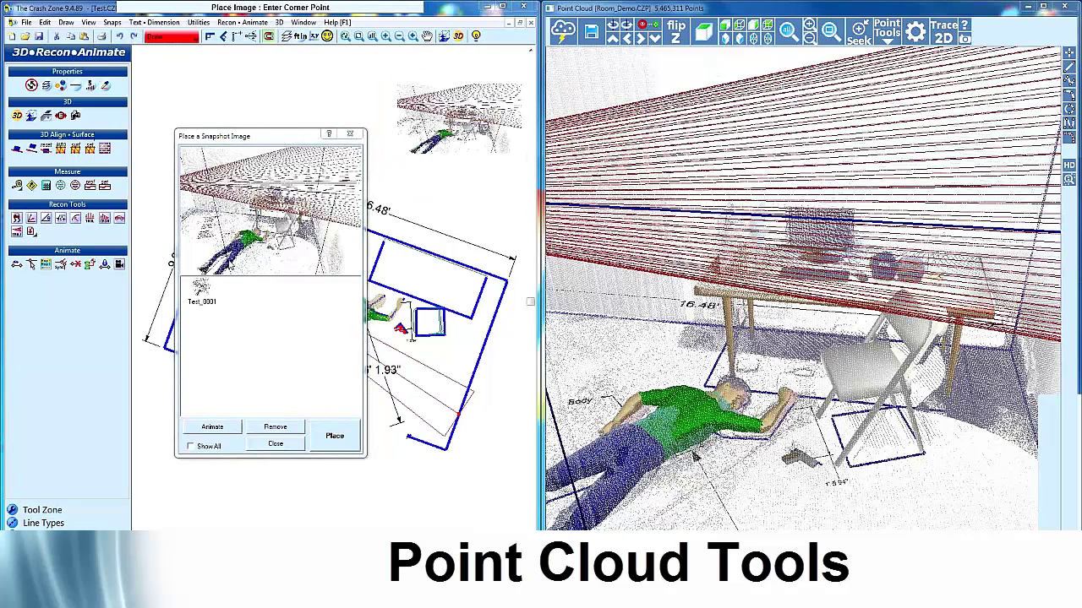
click(352, 134)
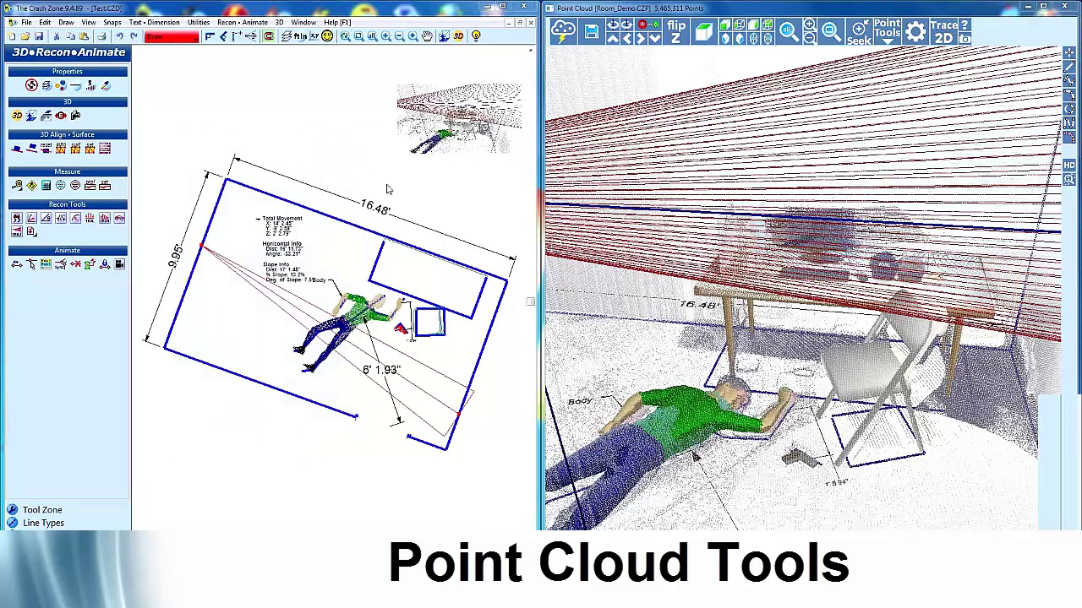
- Minimize the Point Cloud window and maximize the drawing window
scroll(459, 186, down, 1)
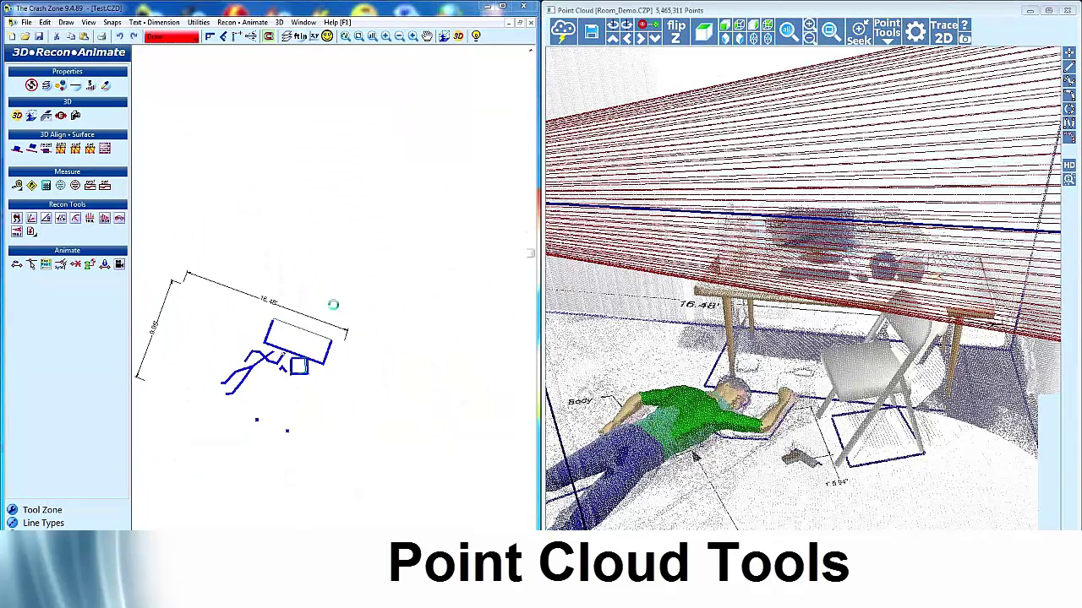
click(1030, 10)
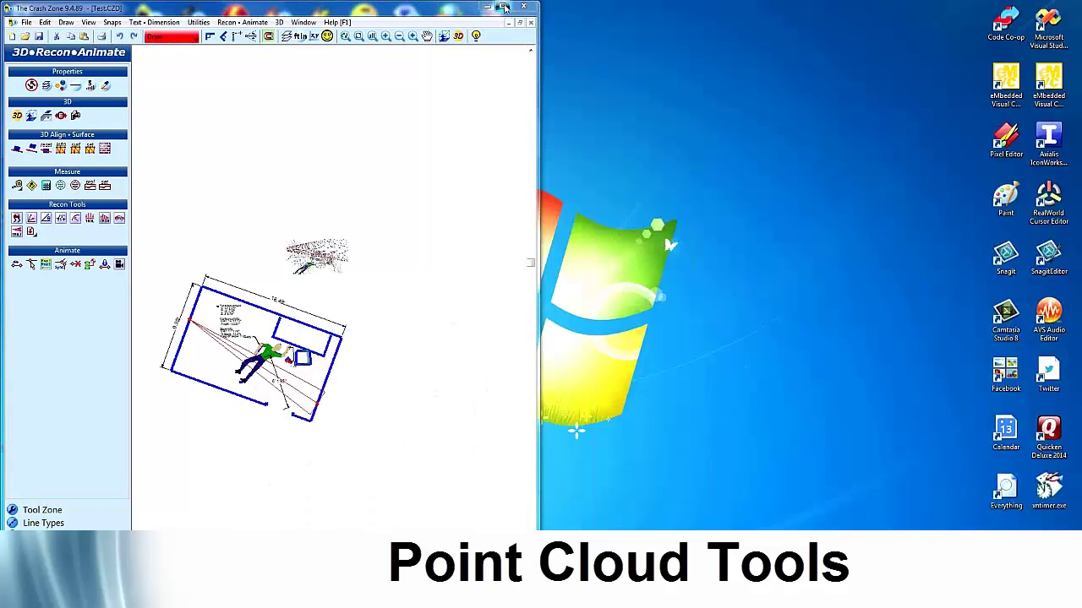
click(504, 7)
- Enlarge the placed snapshot Test_0001 from its corner and move it so it sits above the room diagram
click(556, 241)
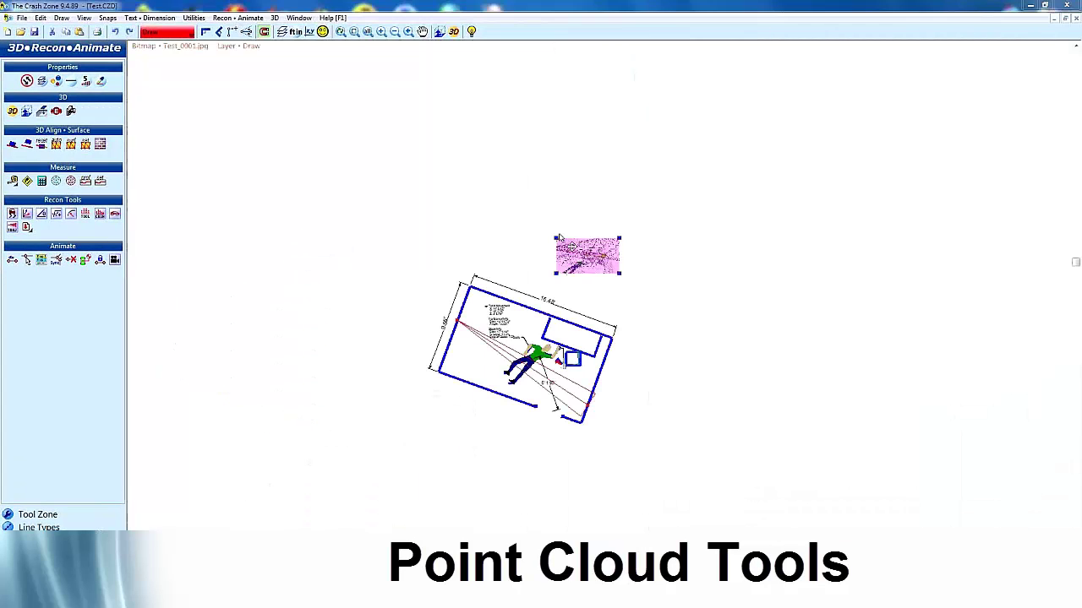
drag(554, 240, 455, 181)
drag(545, 234, 545, 227)
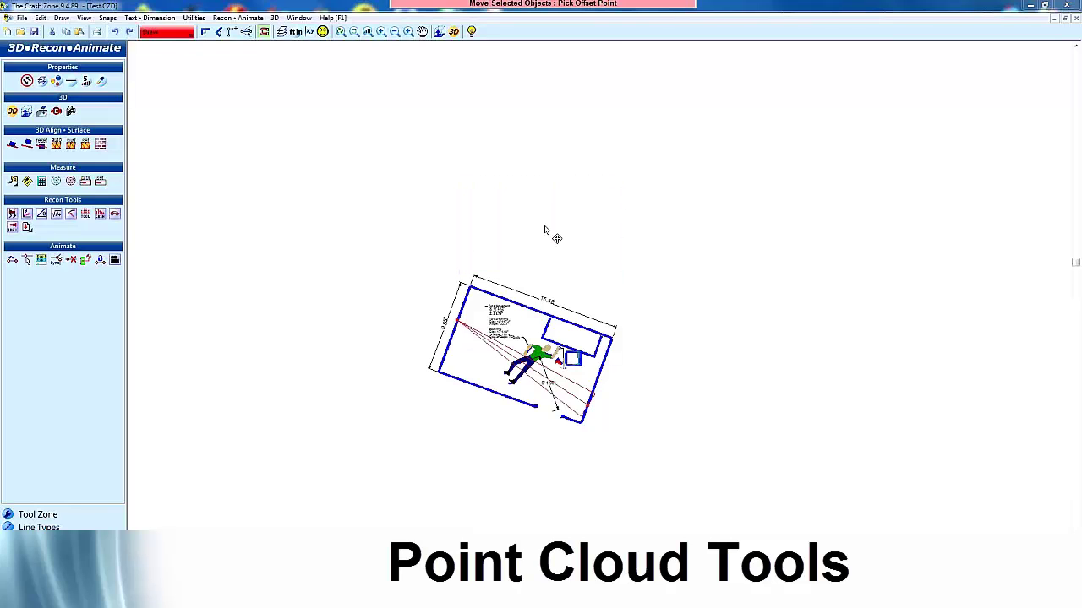
click(696, 246)
scroll(554, 230, up, 3)
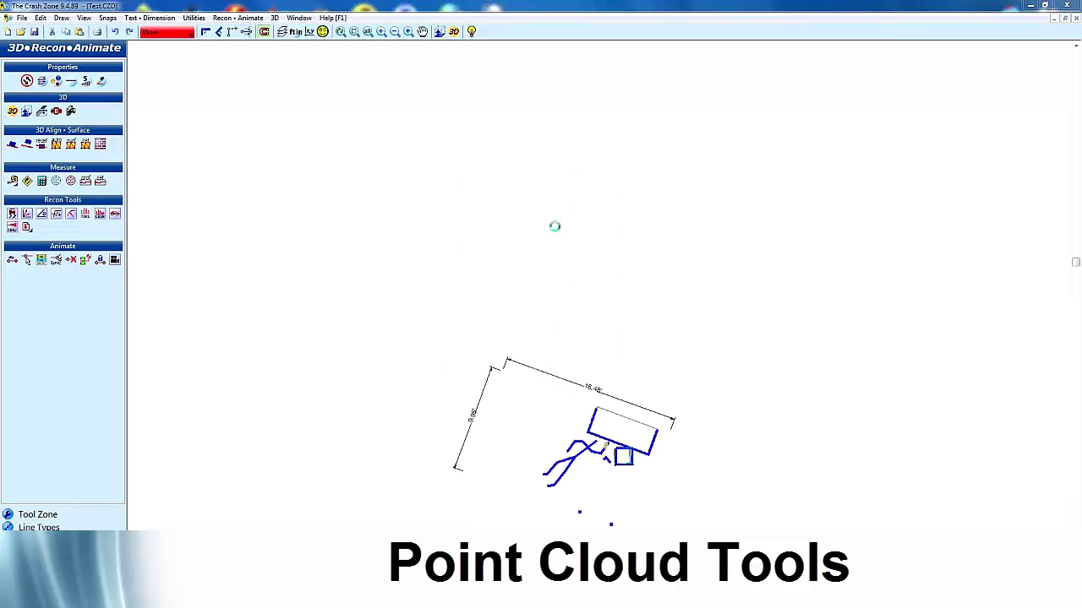
scroll(599, 311, up, 3)
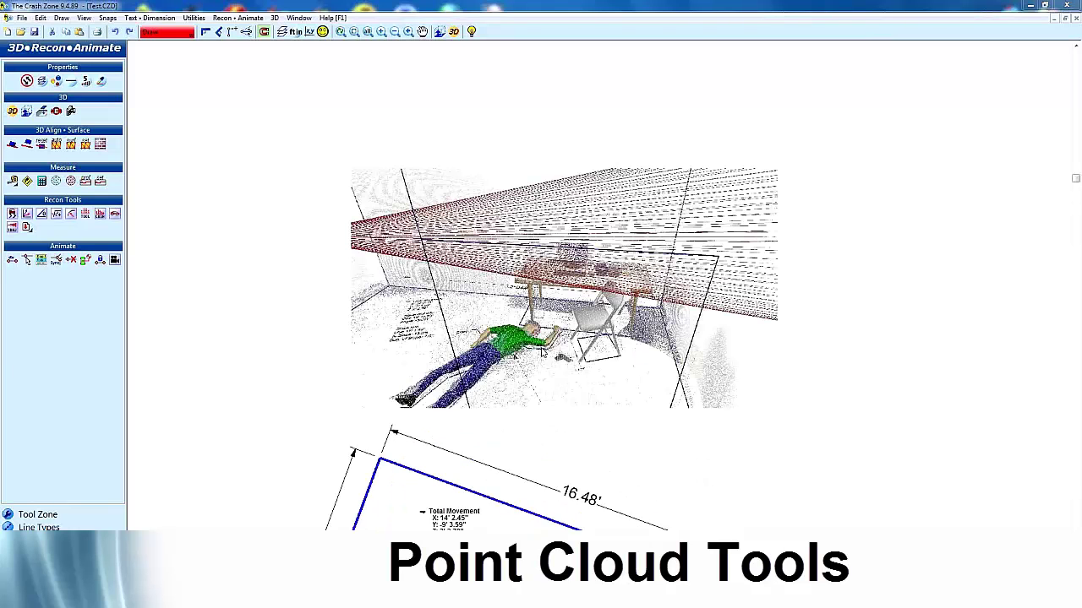
scroll(548, 267, up, 2)
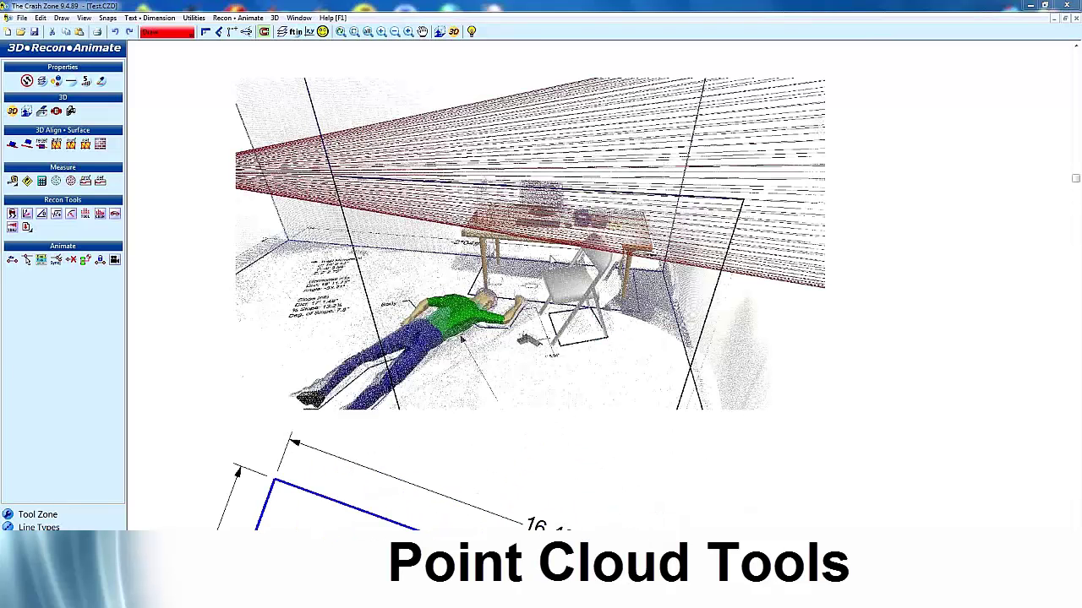
scroll(599, 304, down, 1)
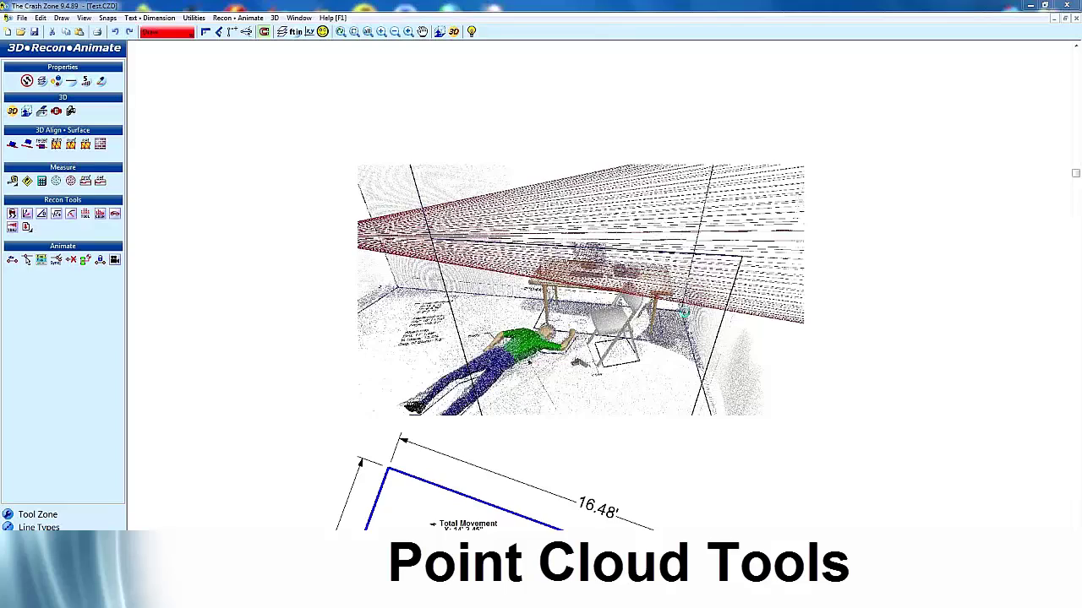
scroll(600, 306, down, 1)
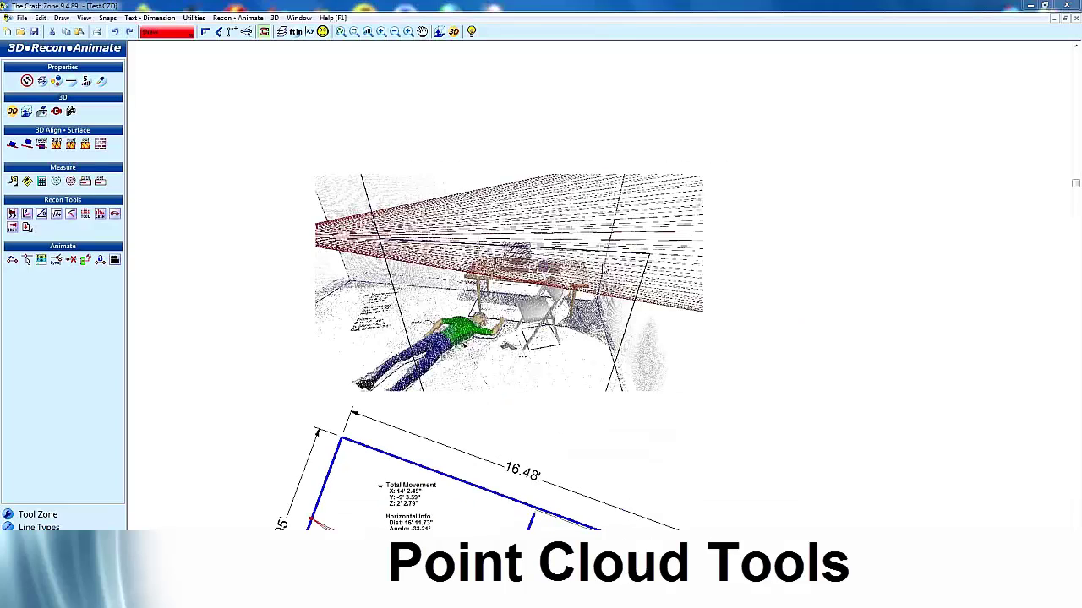
- Preview the whole drawing with the snapshot in the Print dialog and close it without printing
click(41, 514)
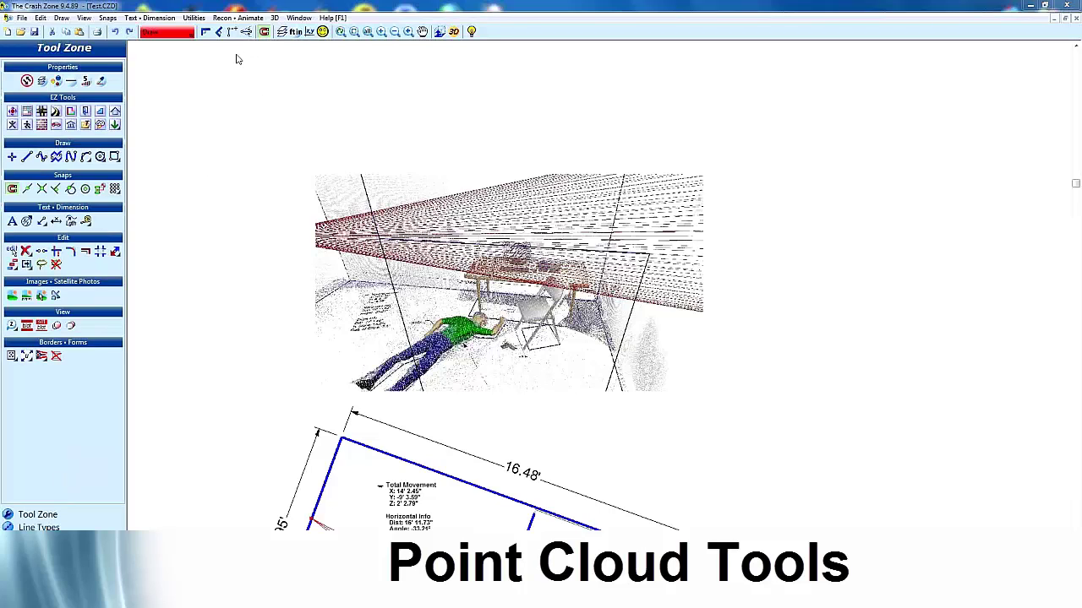
click(98, 33)
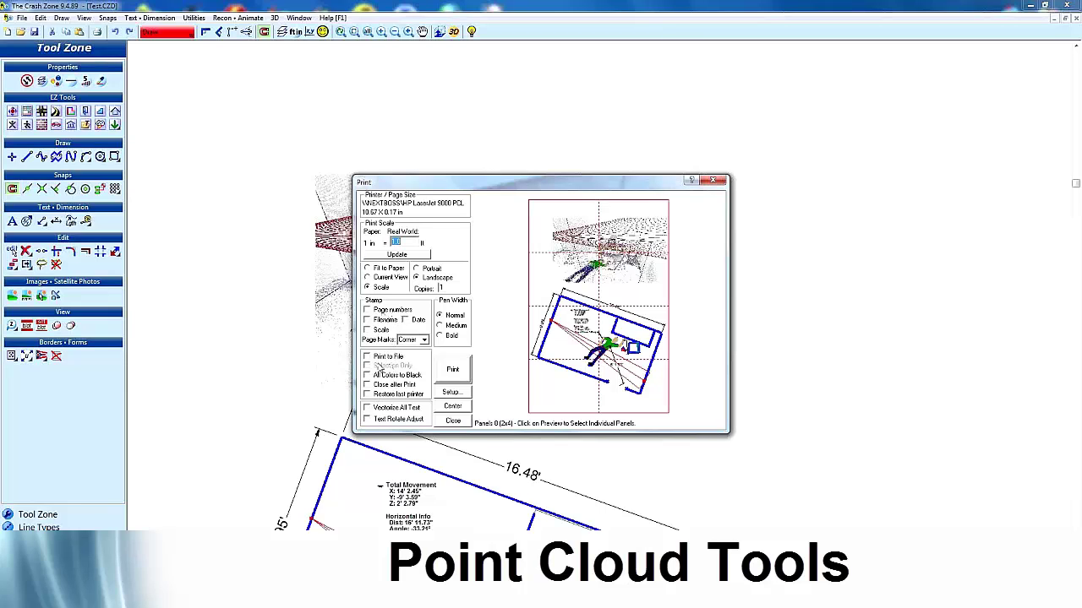
click(713, 180)
- Select the snapshot, preview it for printing with Selection Only, and close the Print dialog without printing
click(427, 219)
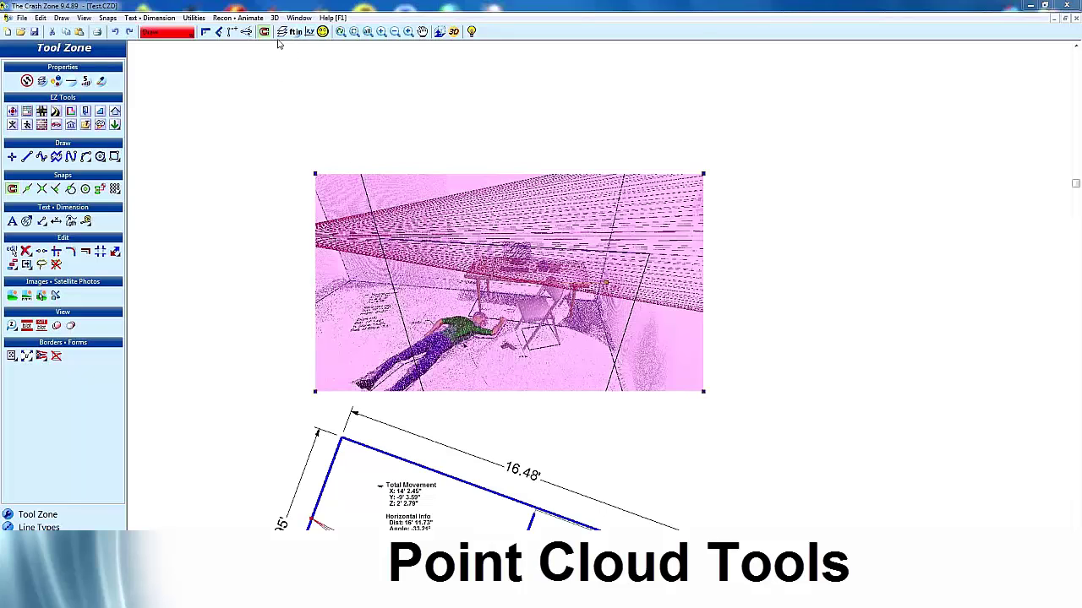
click(96, 31)
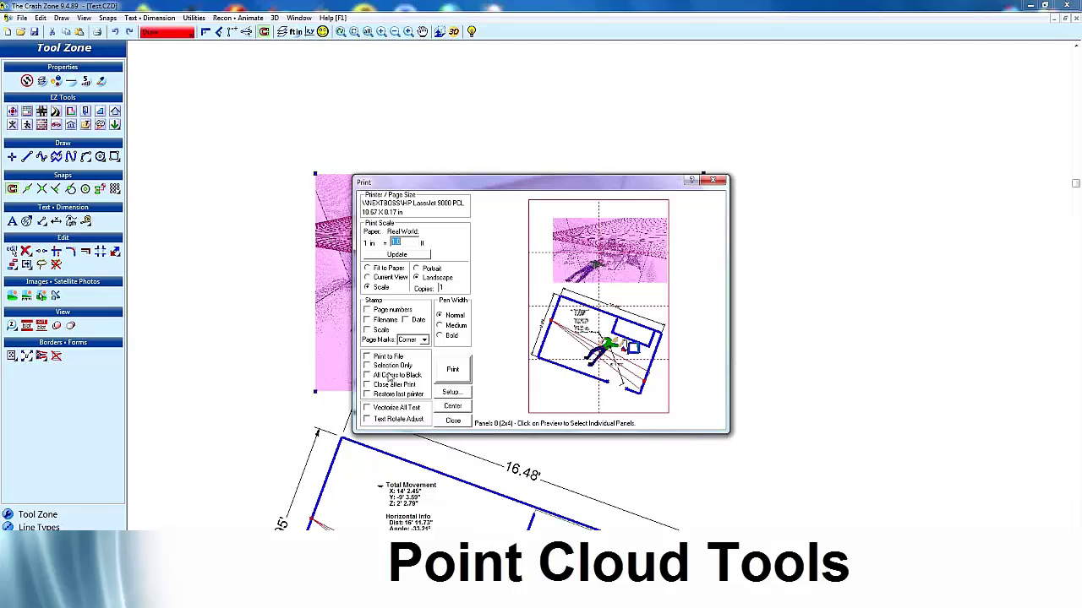
click(391, 366)
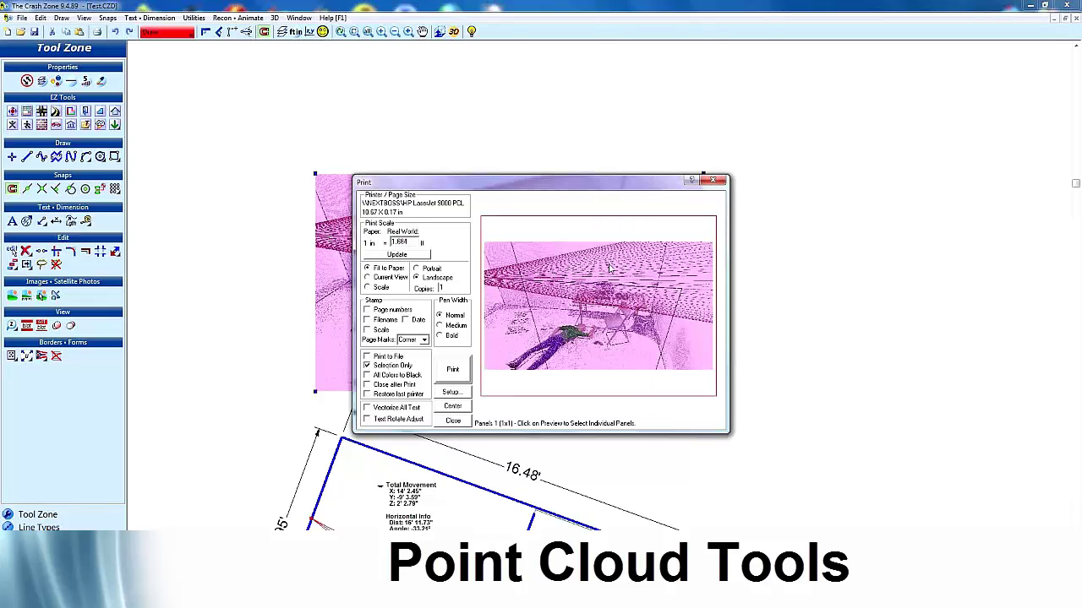
click(716, 180)
- Delete the placed snapshot image from the drawing
click(763, 90)
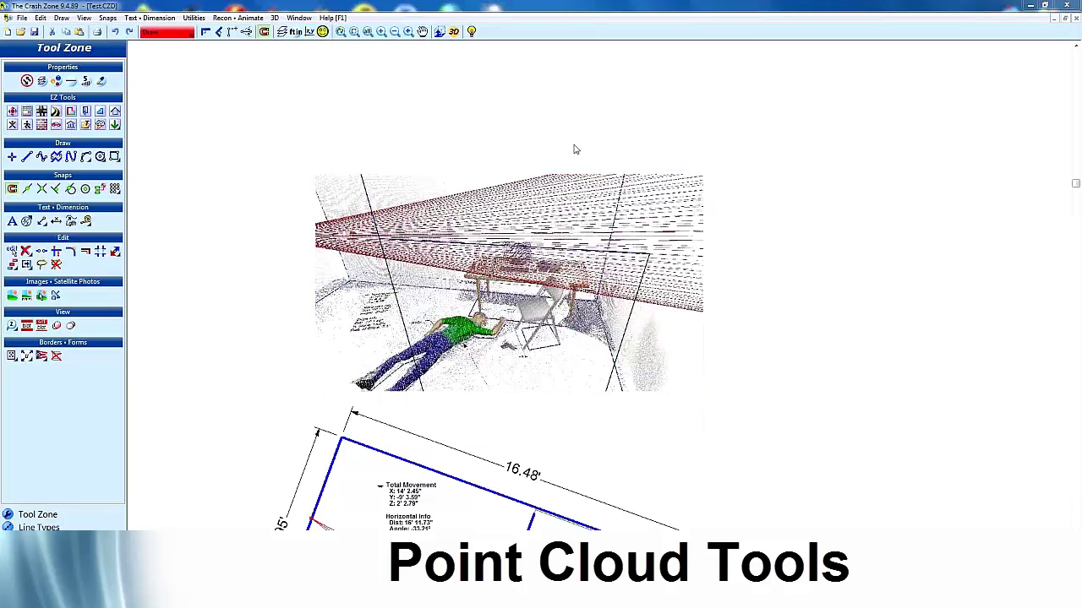
click(546, 250)
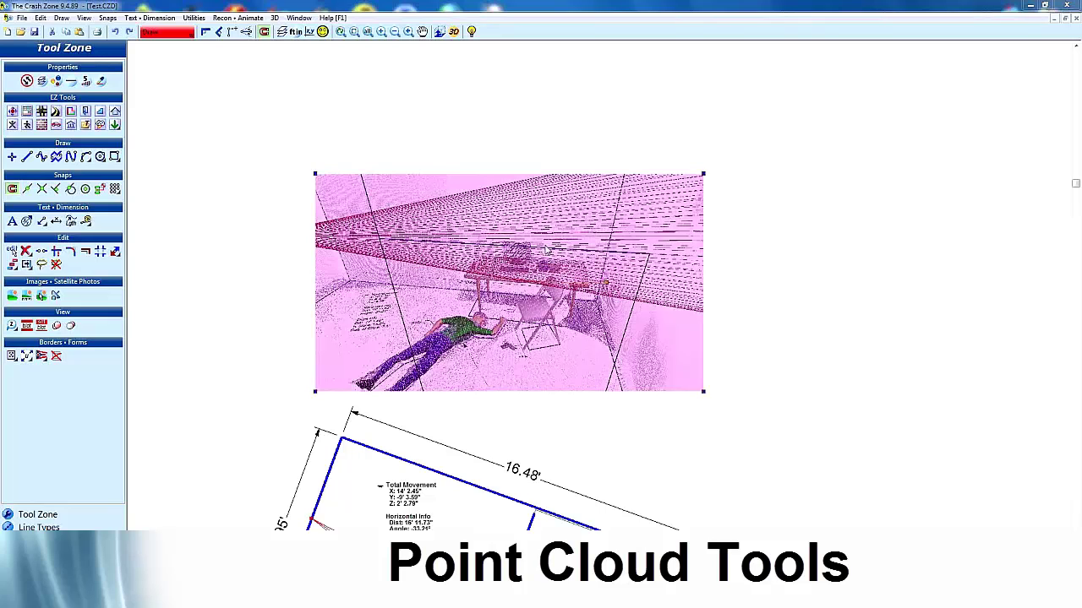
key(Delete)
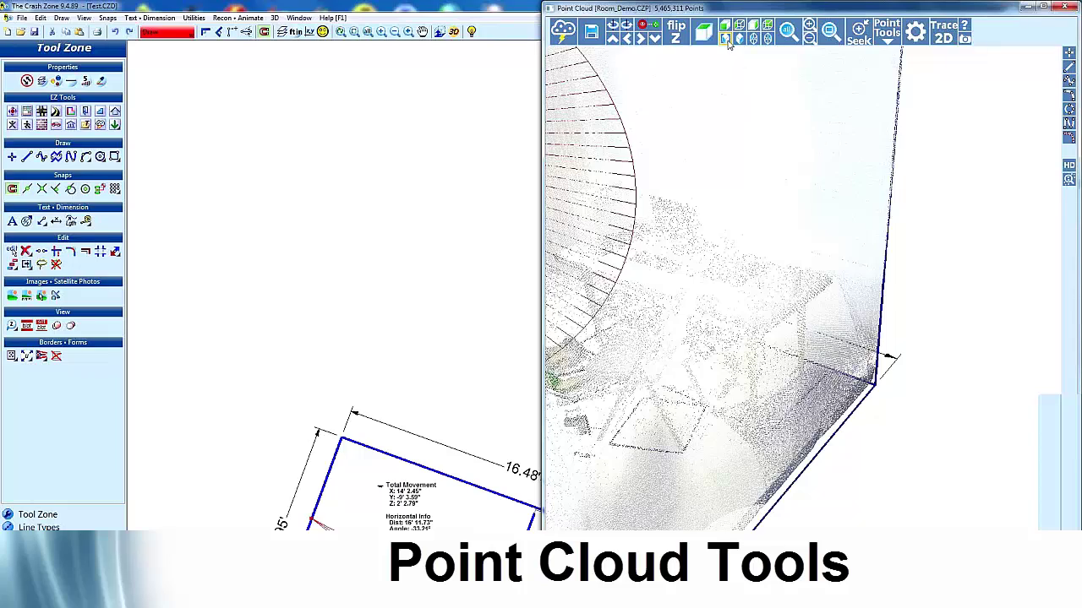
- Close the Room_Demo point cloud window and the Place a Snapshot Image dialog to return to the full room diagram
click(726, 41)
drag(834, 216, 863, 224)
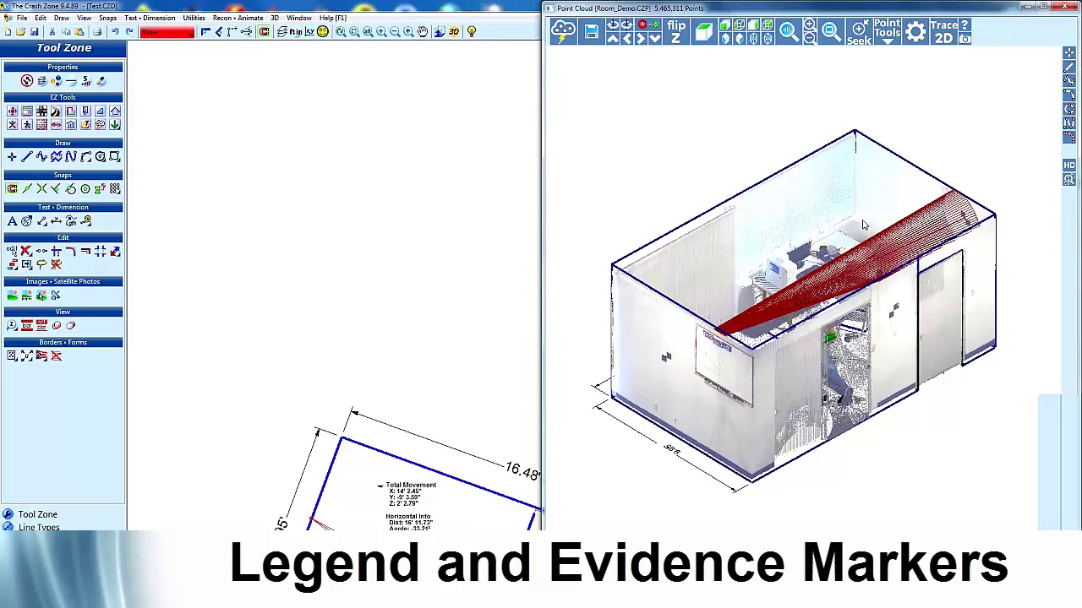
drag(877, 274, 834, 251)
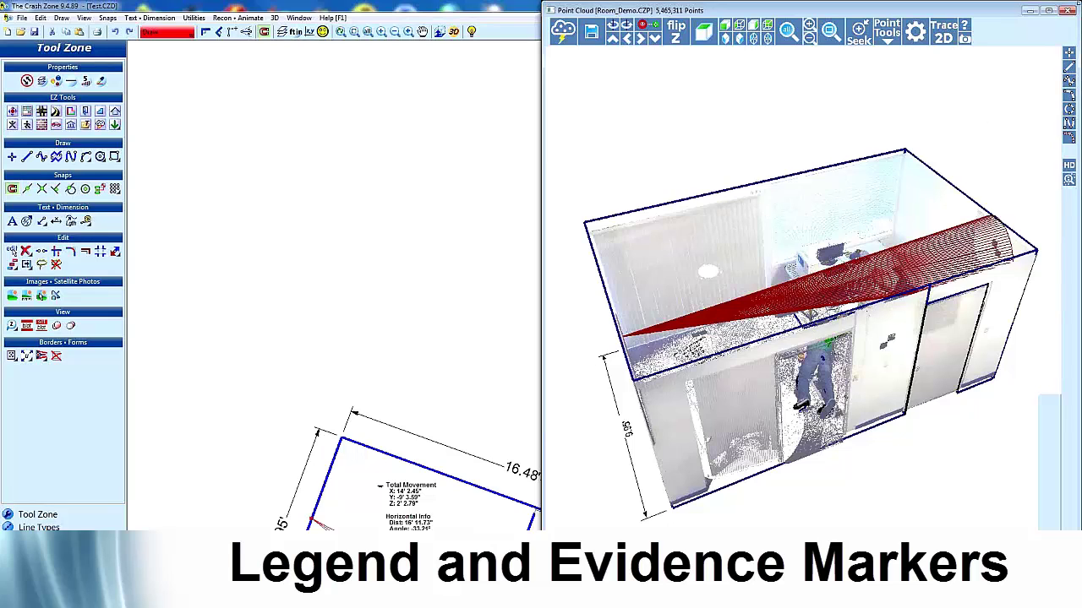
click(1069, 9)
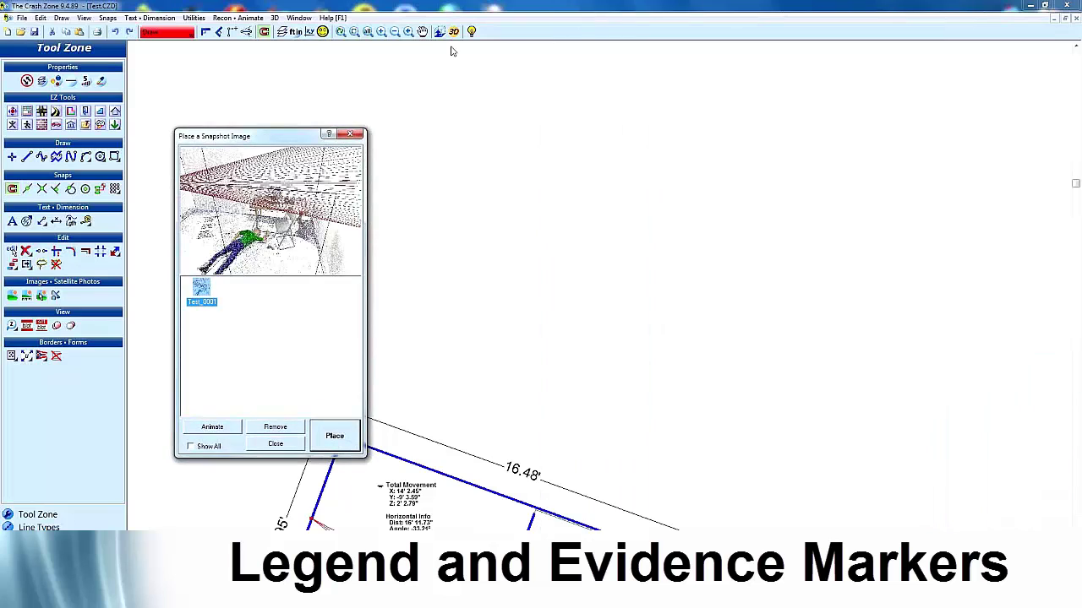
click(348, 134)
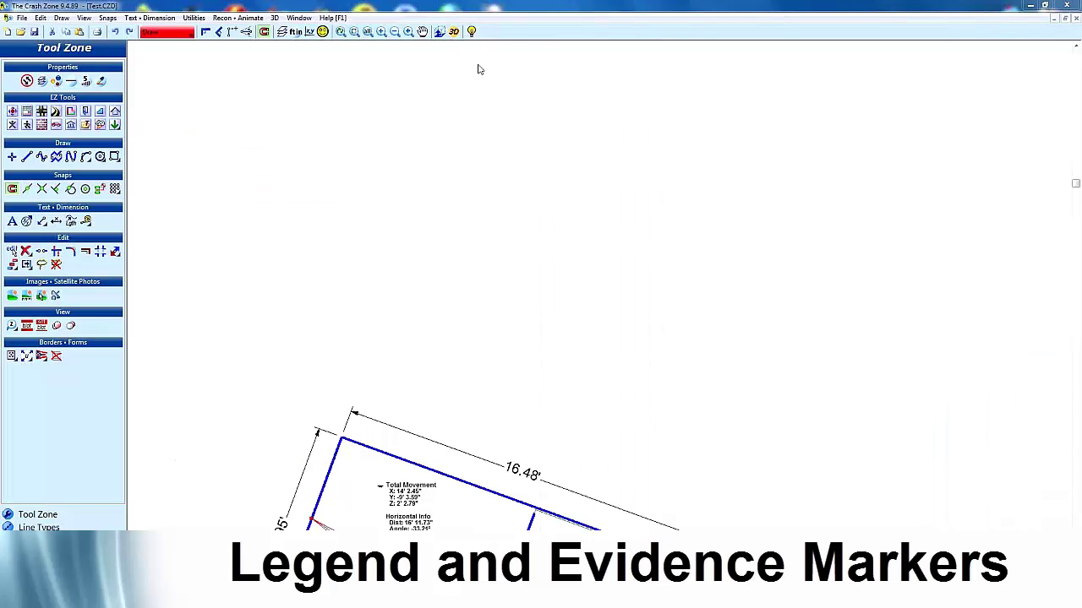
click(368, 31)
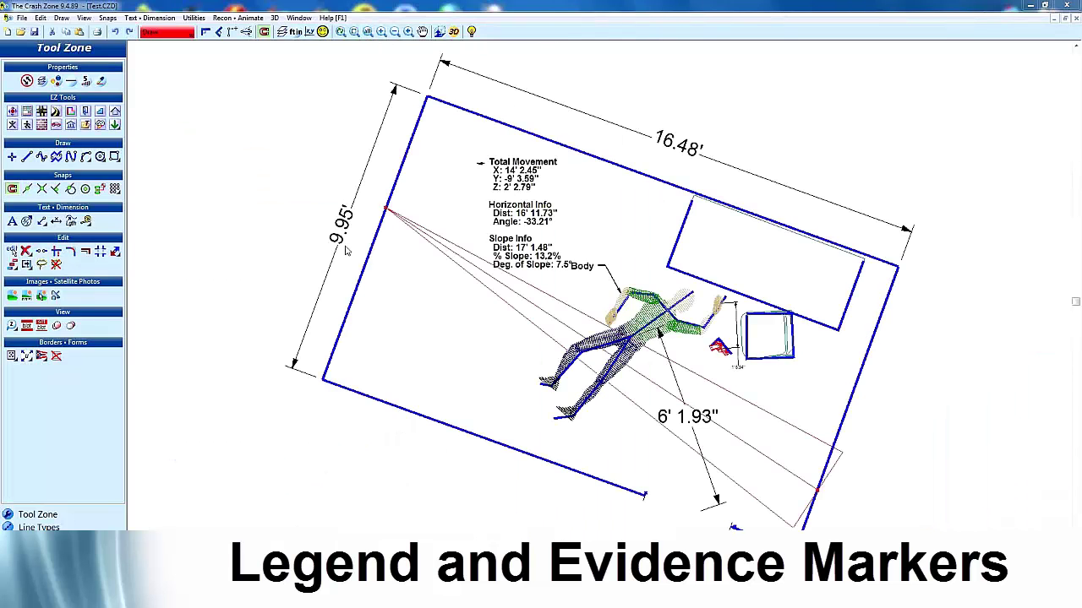
- Place a round bubble label reading G_1 below the red object near the body's hand, with its arrow pointing at that object
click(27, 222)
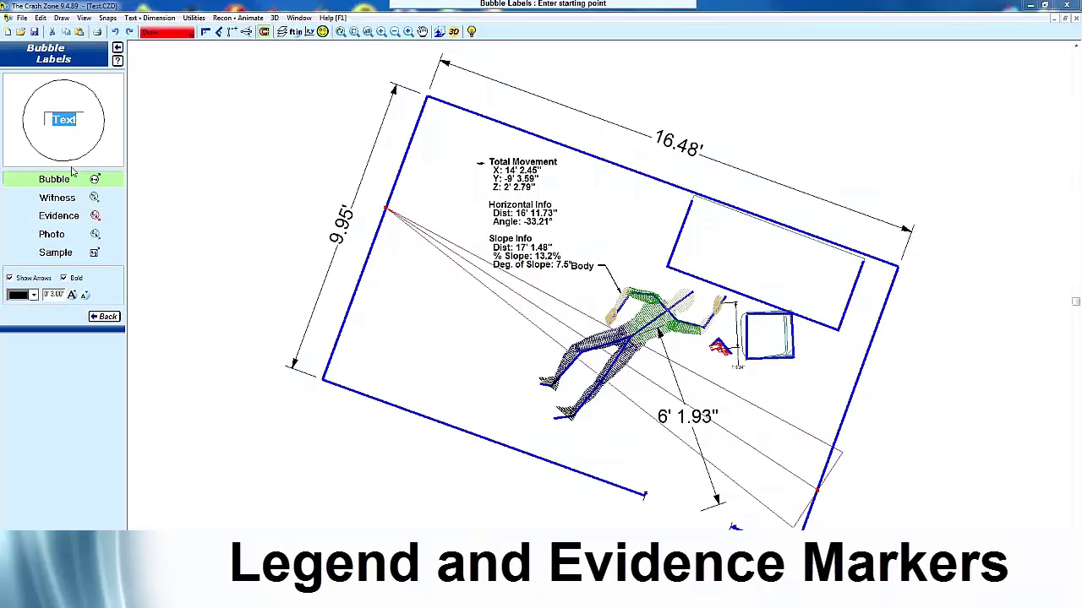
click(61, 213)
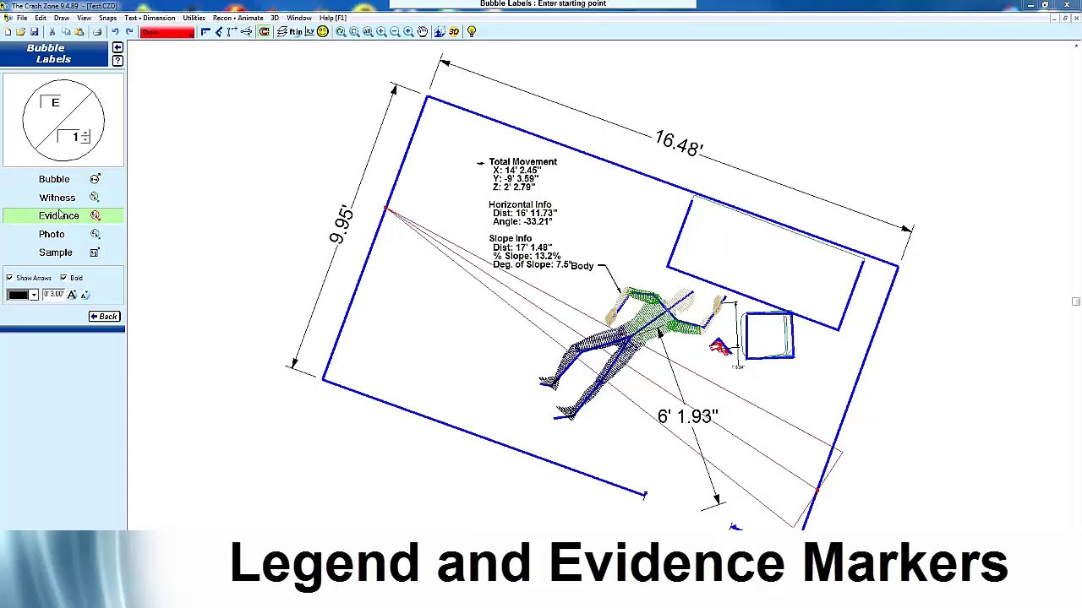
click(52, 234)
click(65, 180)
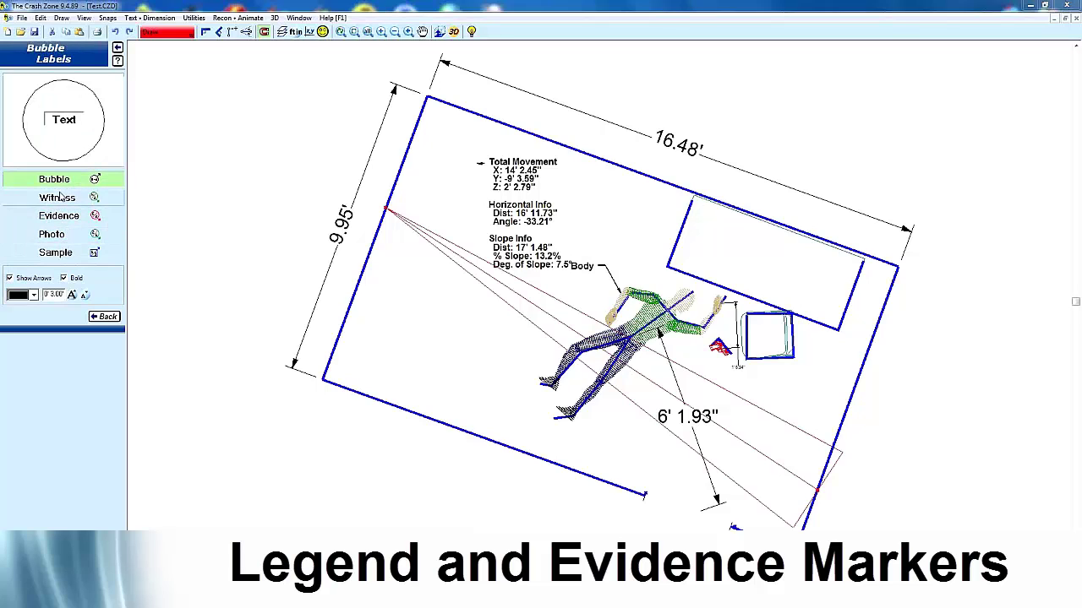
drag(78, 119, 17, 114)
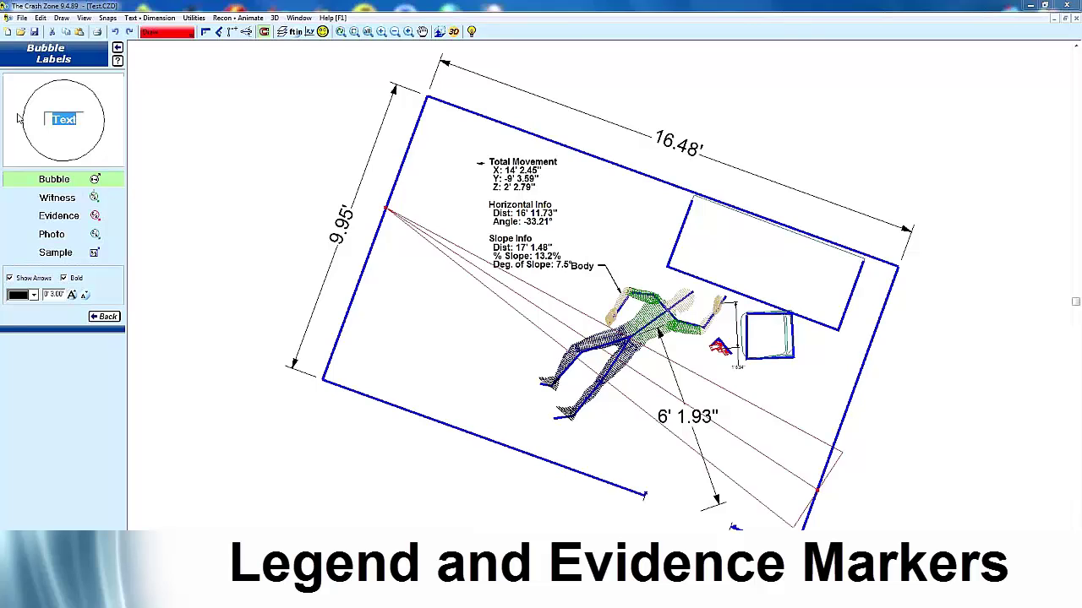
text(G_1)
click(718, 349)
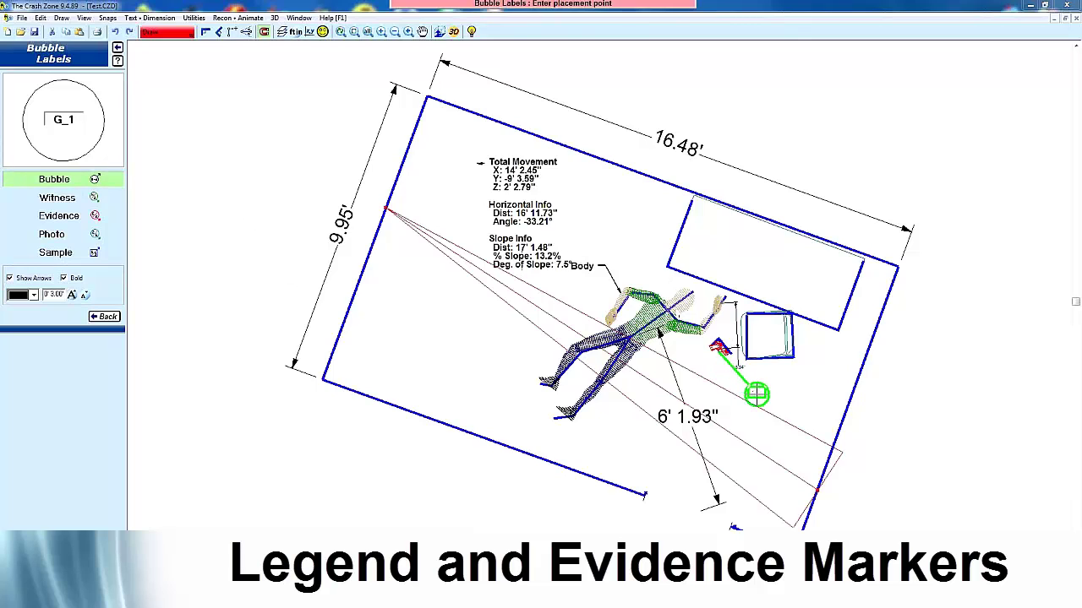
click(740, 417)
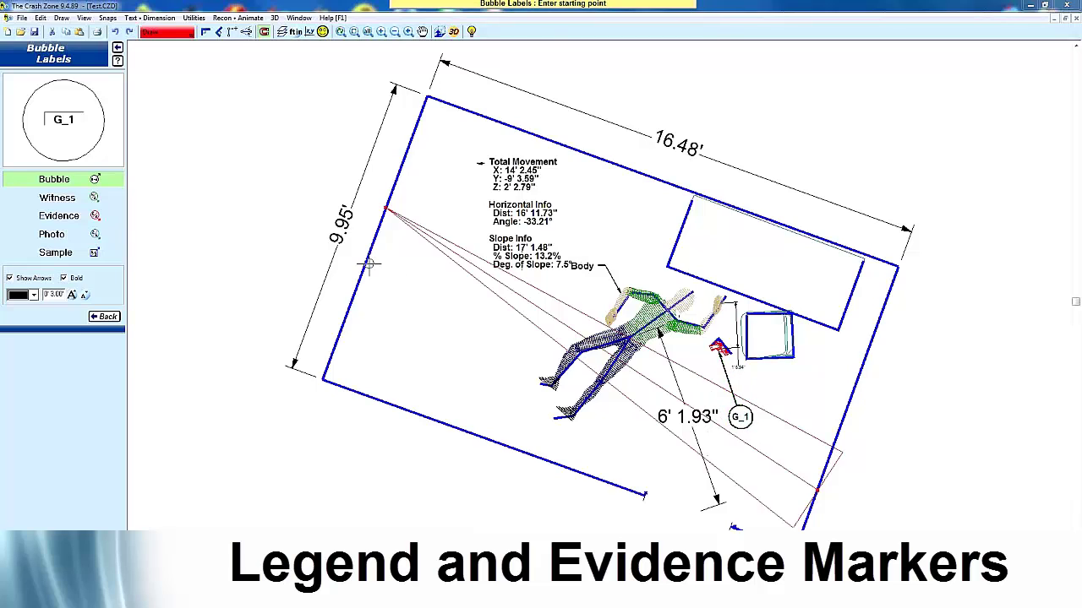
- Add sample labels S 1 and S 2 beside the body's legs with arrows pointing toward them, and leave the Bubble Labels command
click(54, 255)
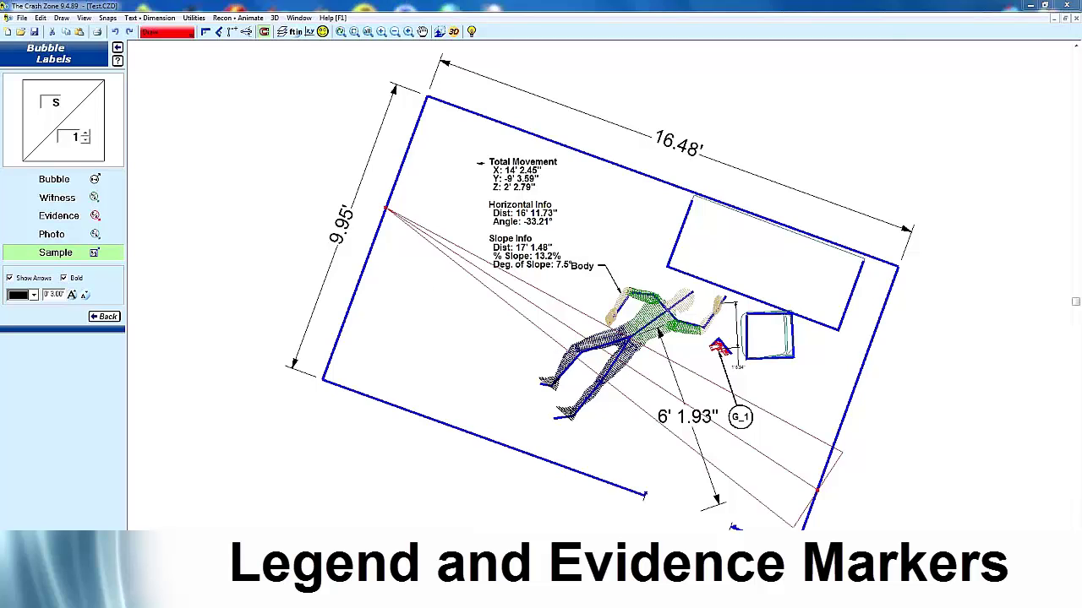
click(546, 347)
click(497, 325)
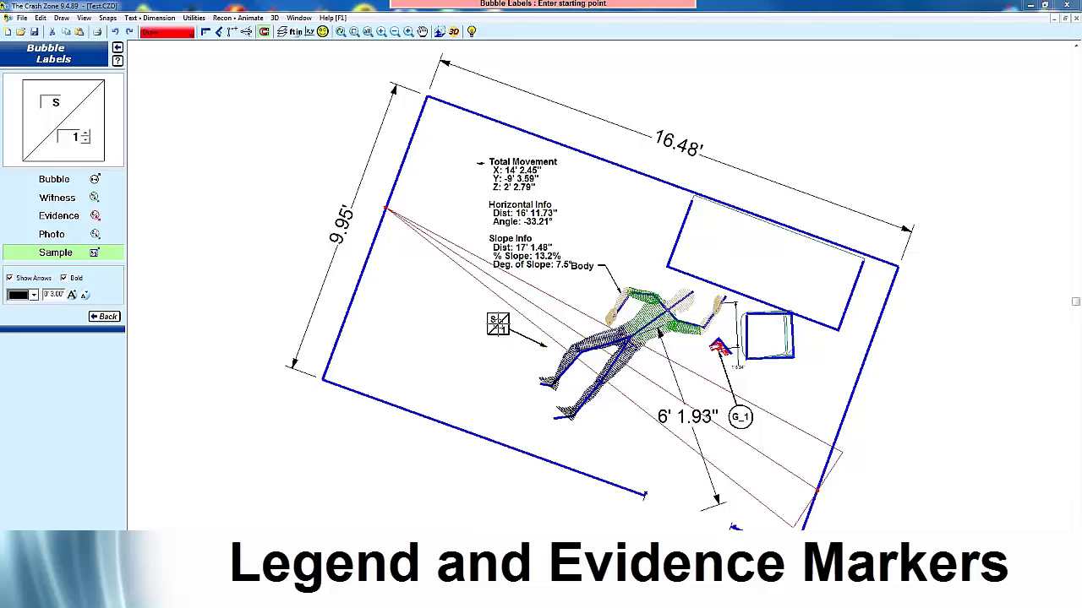
click(85, 133)
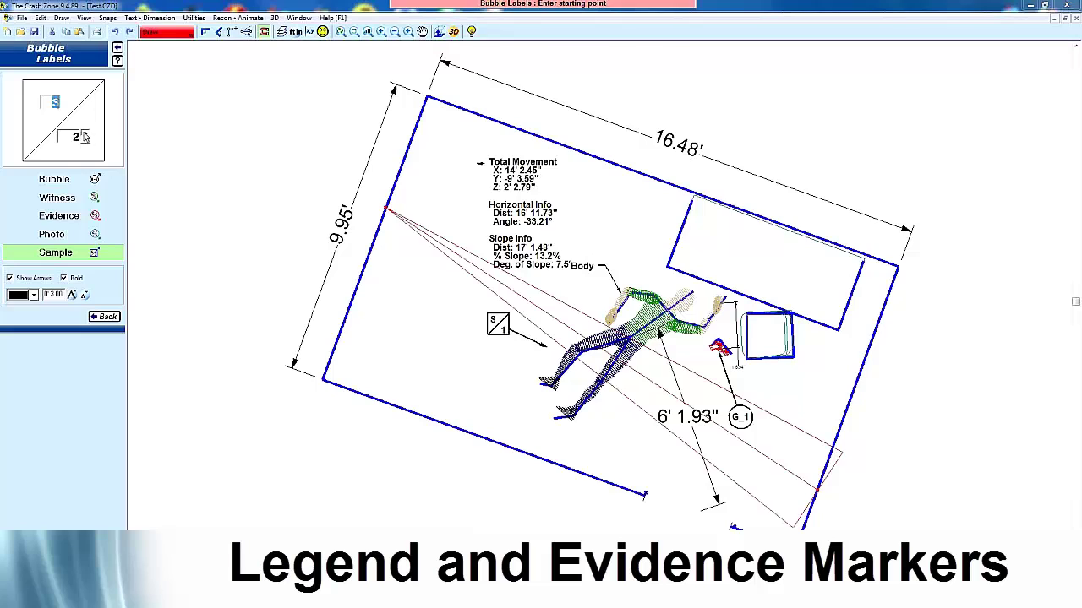
click(548, 360)
click(494, 364)
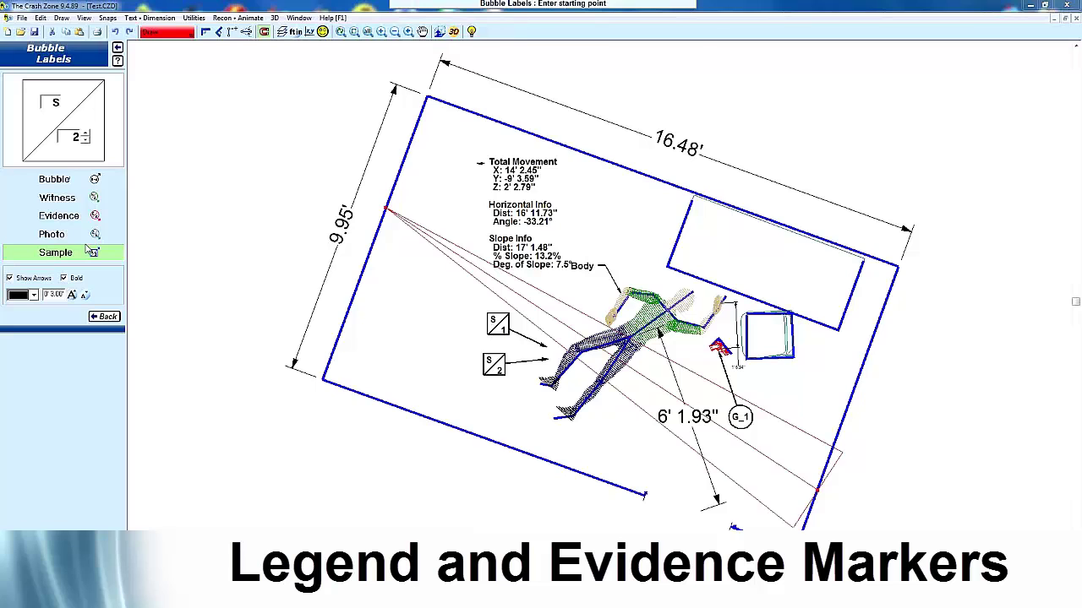
click(90, 320)
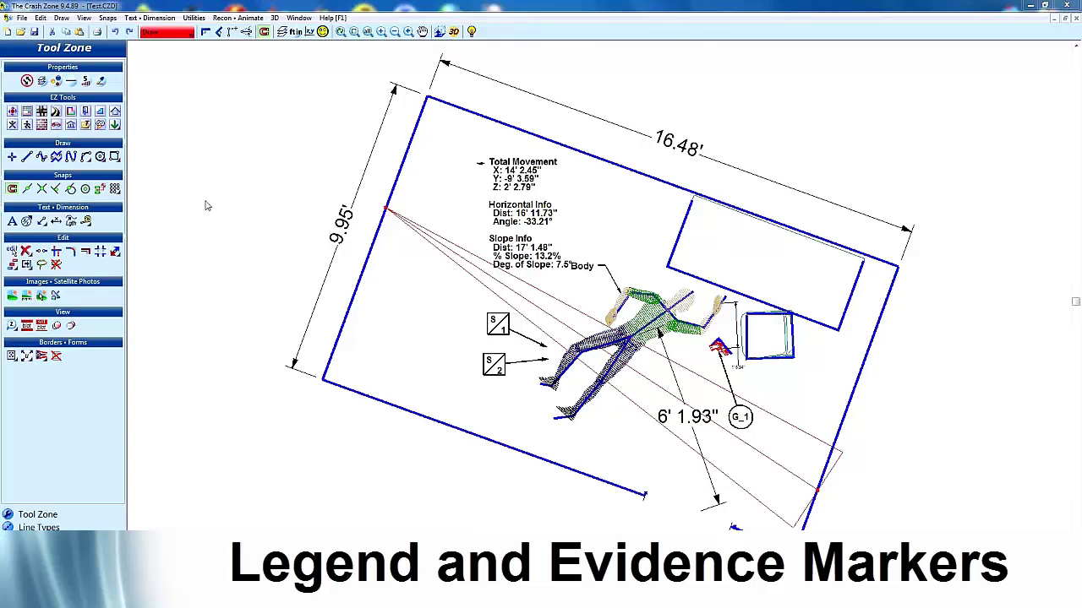
- Open the drawing SPAR Mock Scene.CZD and inspect the yellow numbered evidence markers on the round table and around the body
click(20, 31)
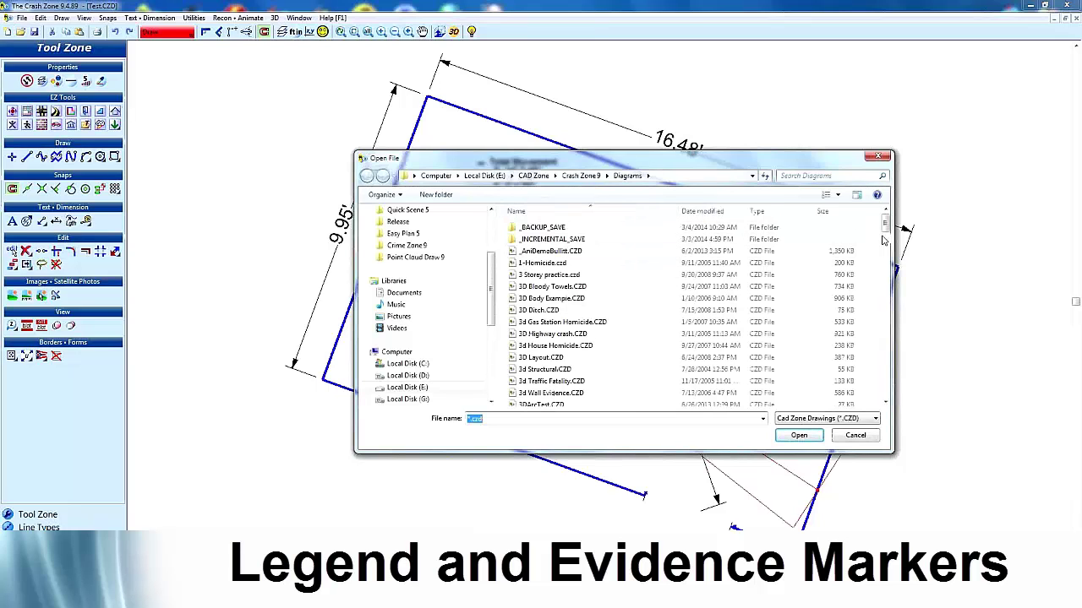
drag(886, 226, 890, 364)
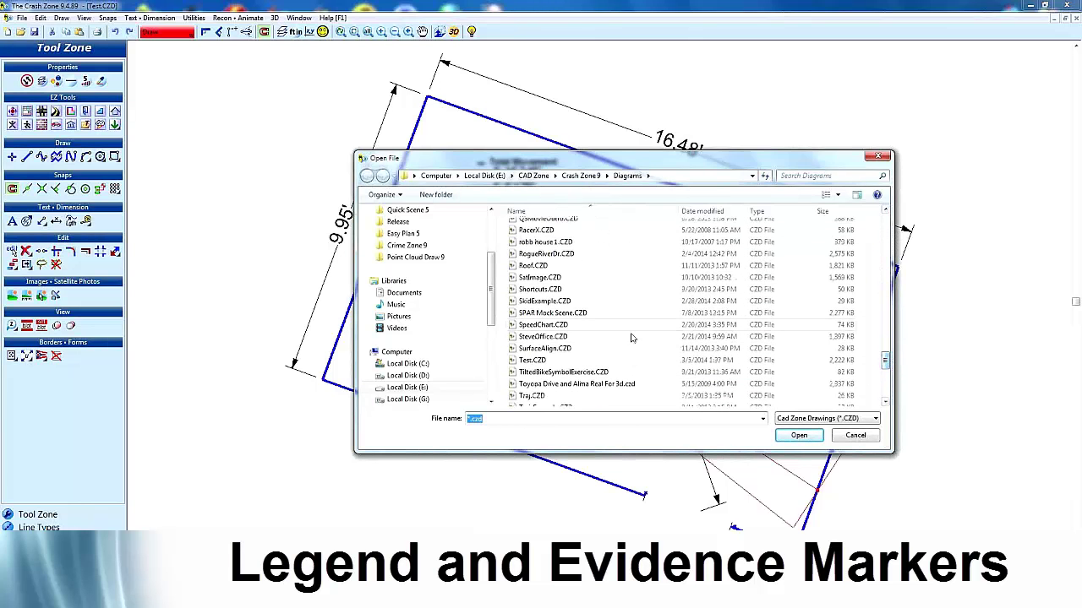
click(551, 314)
double_click(551, 314)
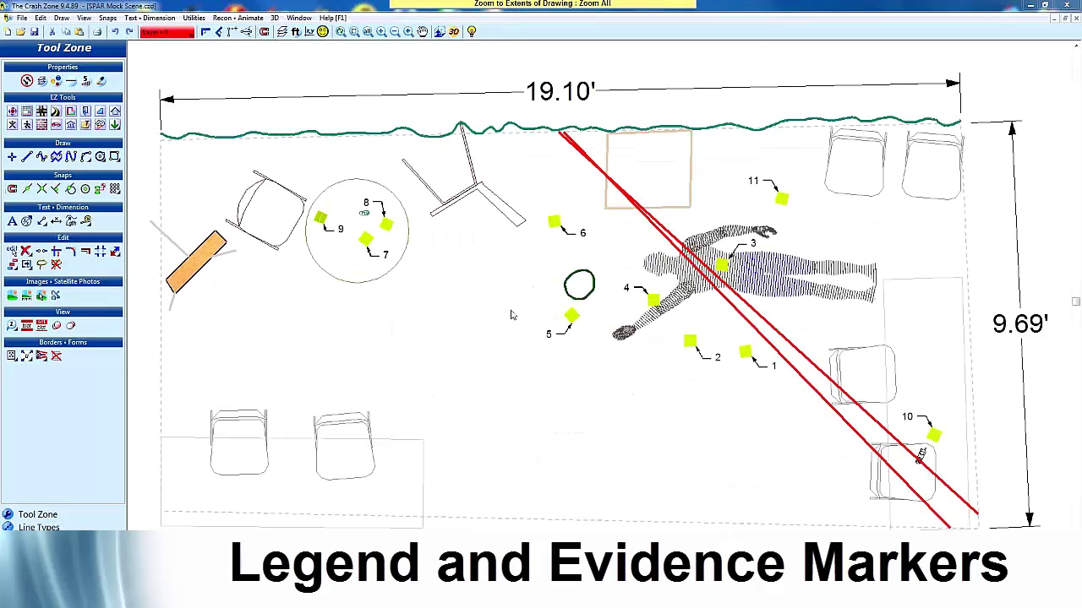
drag(424, 207, 347, 266)
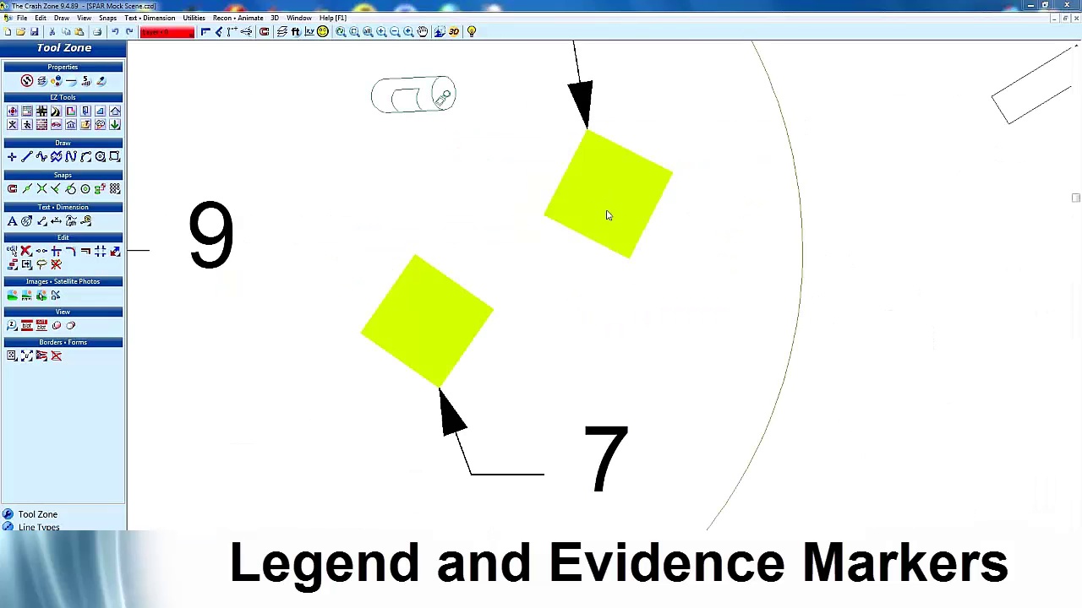
scroll(599, 304, down, 5)
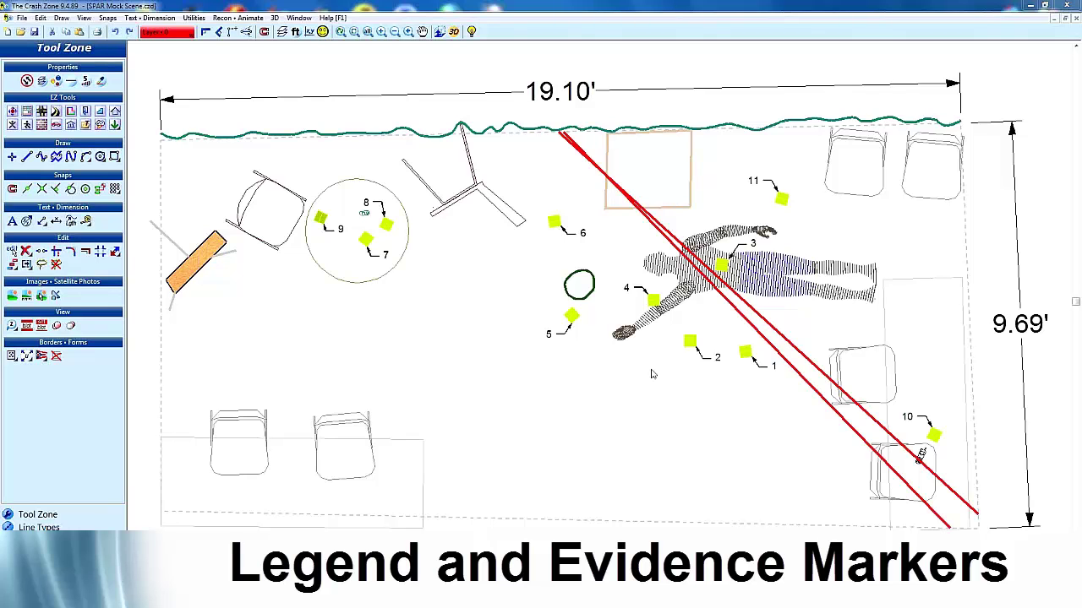
scroll(652, 374, down, 1)
middle_drag(553, 251, 580, 300)
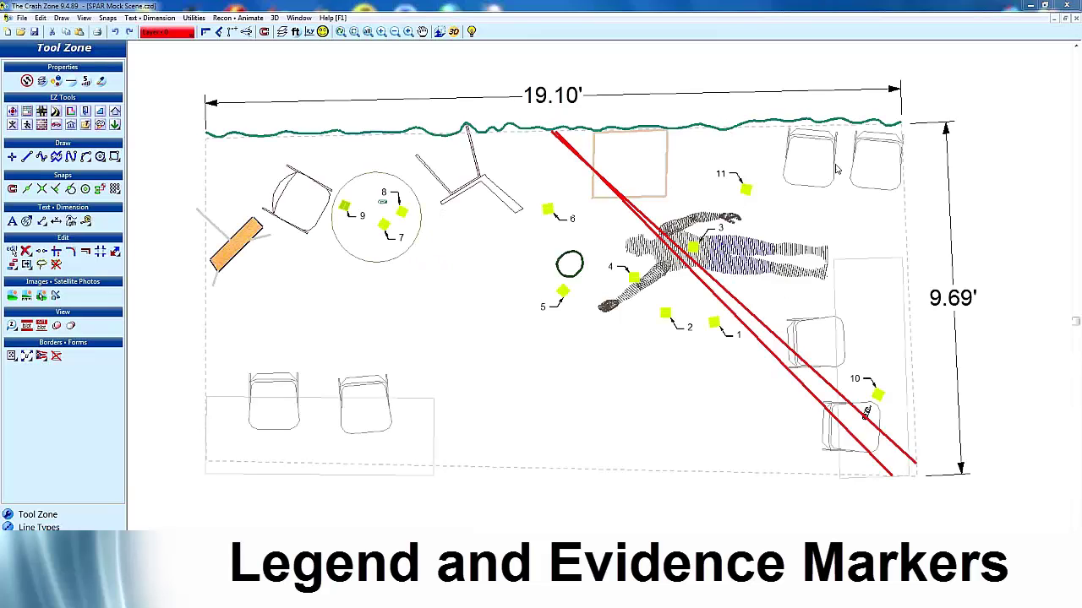
- Examine the mock scene and its evidence markers from several angles in the 3D viewer, then return to the 2D drawing
click(454, 31)
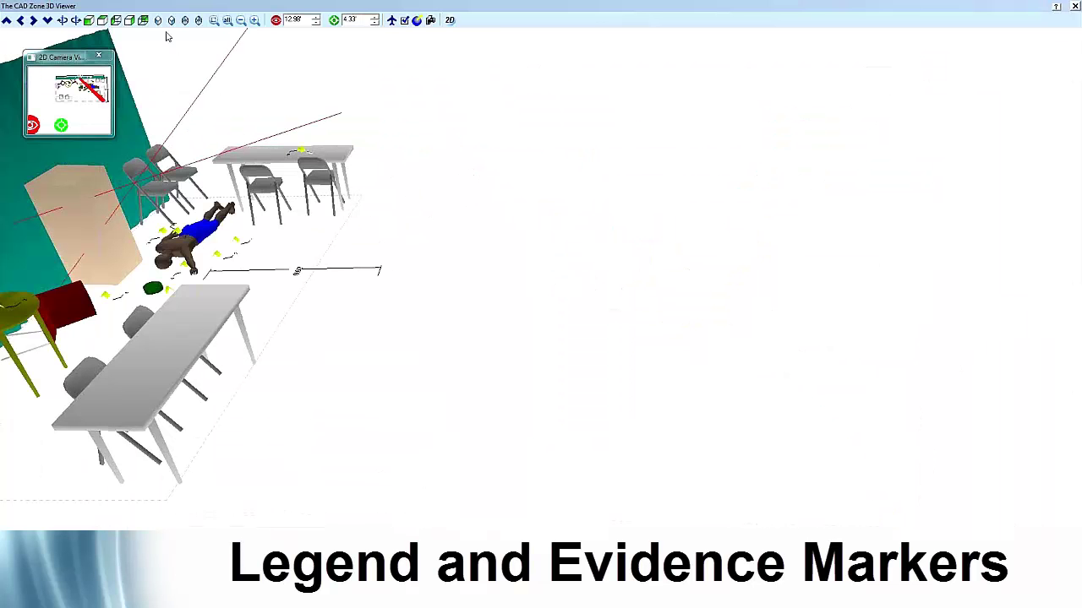
click(159, 20)
drag(470, 239, 384, 222)
scroll(452, 311, up, 2)
drag(452, 311, 545, 322)
scroll(796, 367, up, 4)
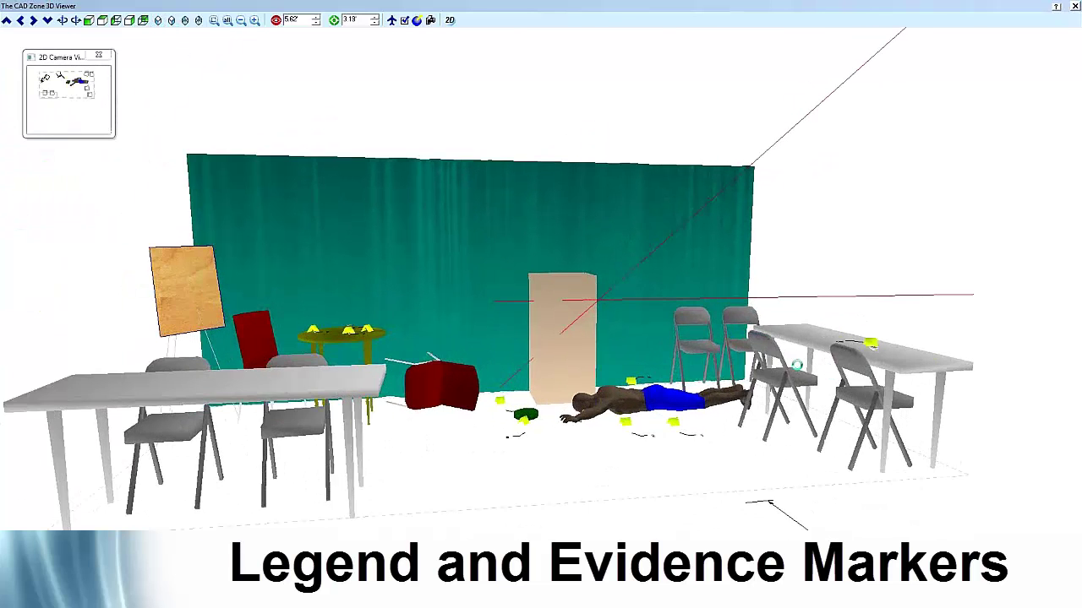
drag(758, 355, 532, 135)
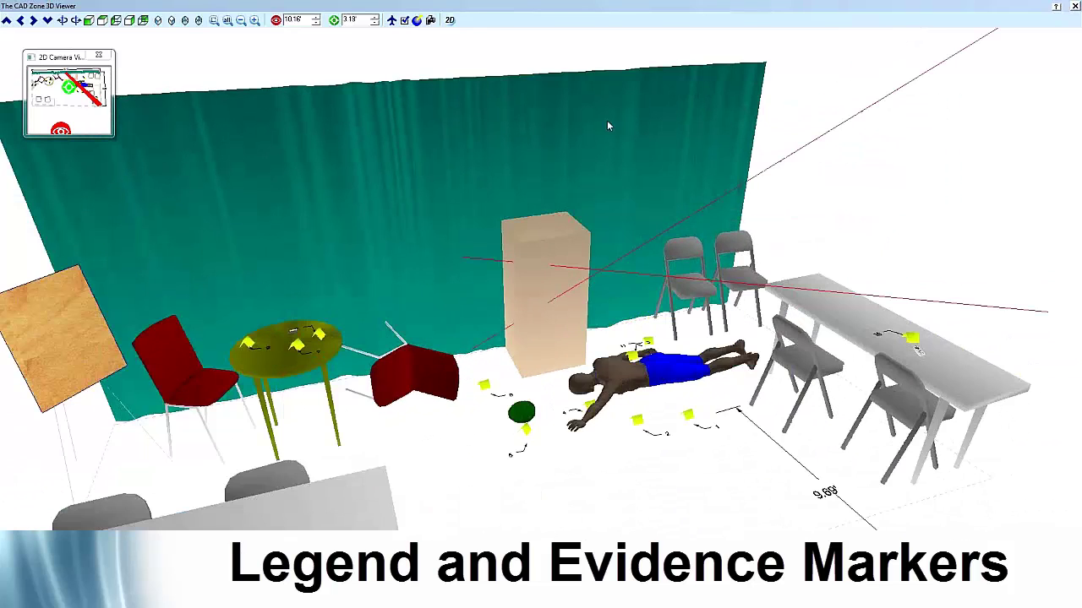
click(449, 20)
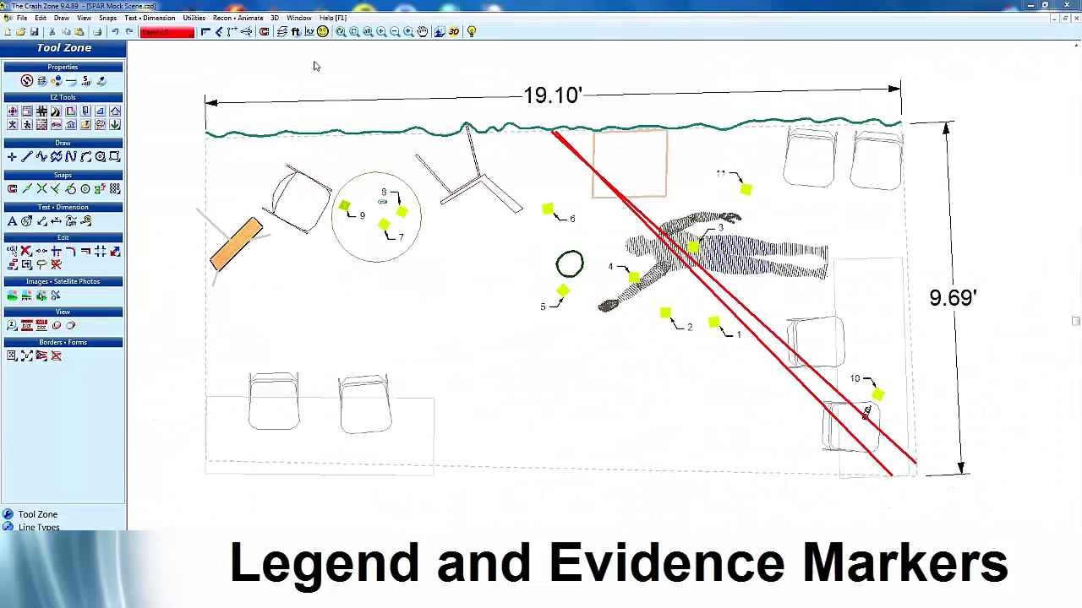
- Switch back to the Test drawing with the labelled room diagram
click(300, 18)
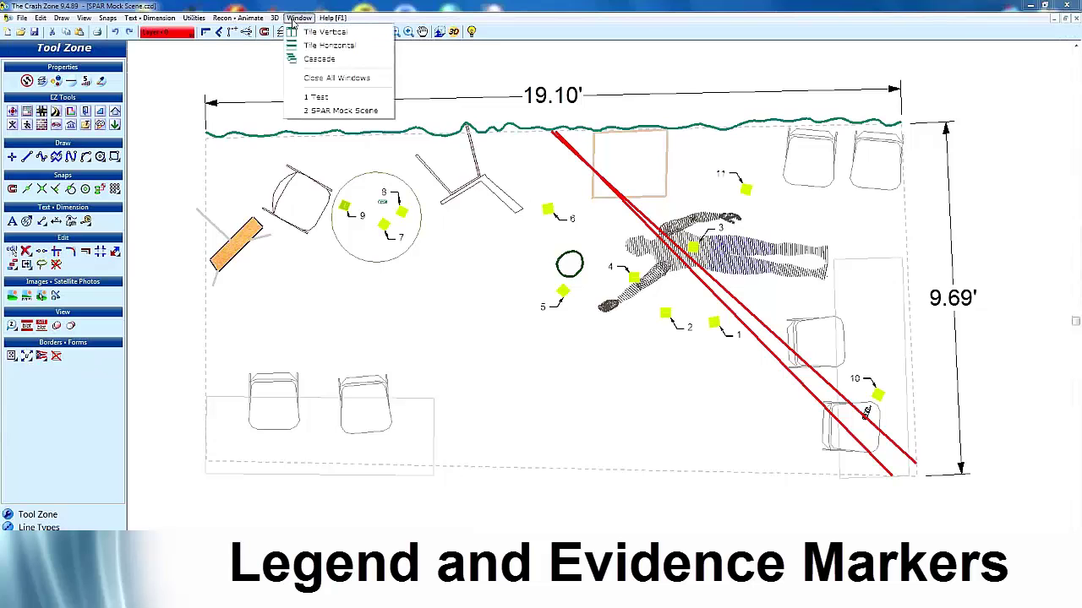
click(335, 98)
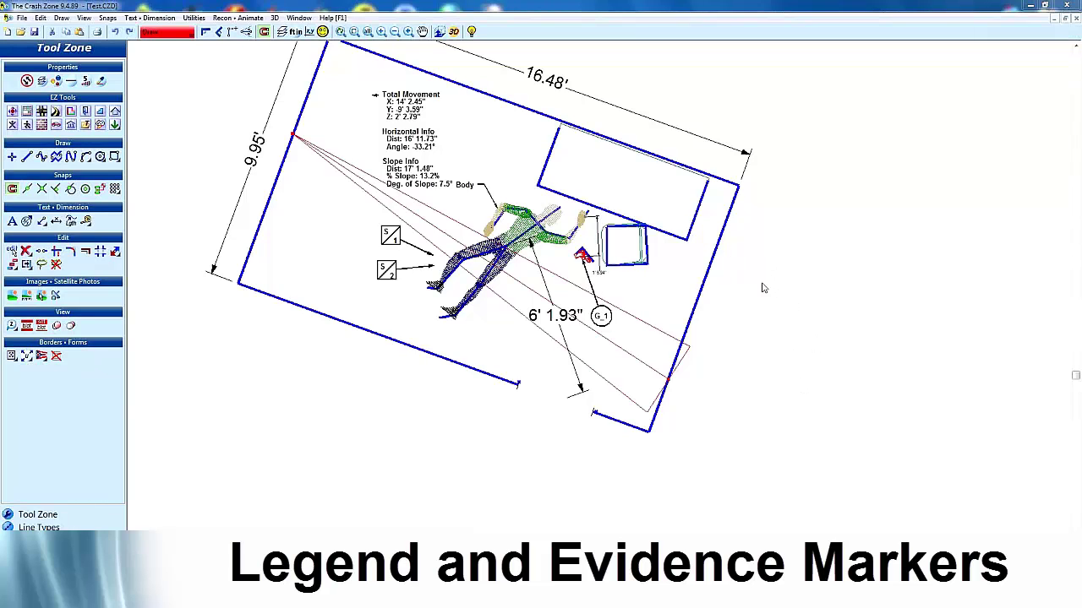
scroll(757, 281, up, 1)
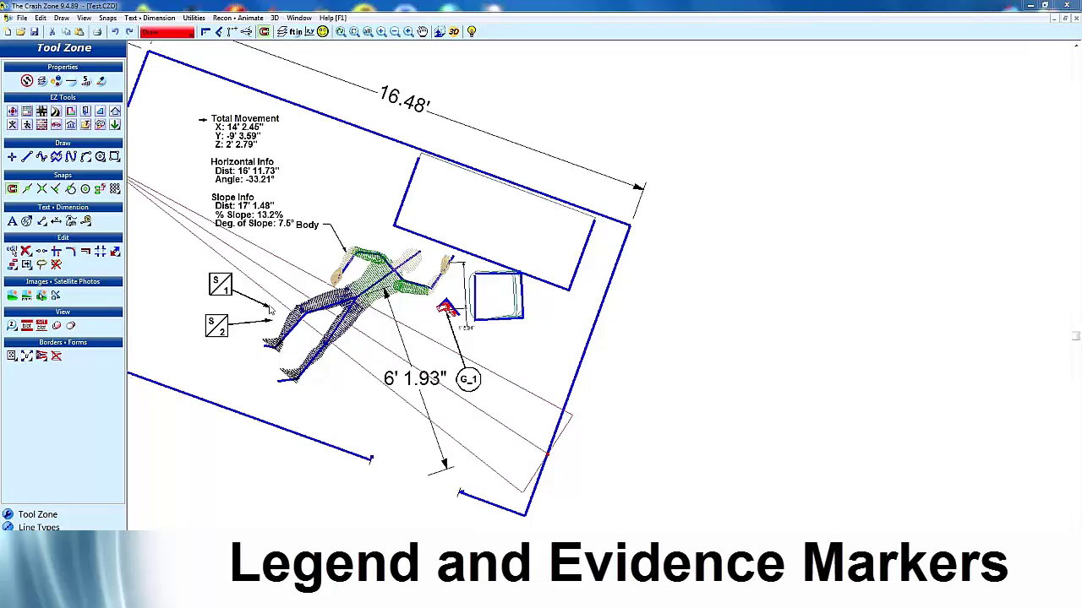
click(12, 358)
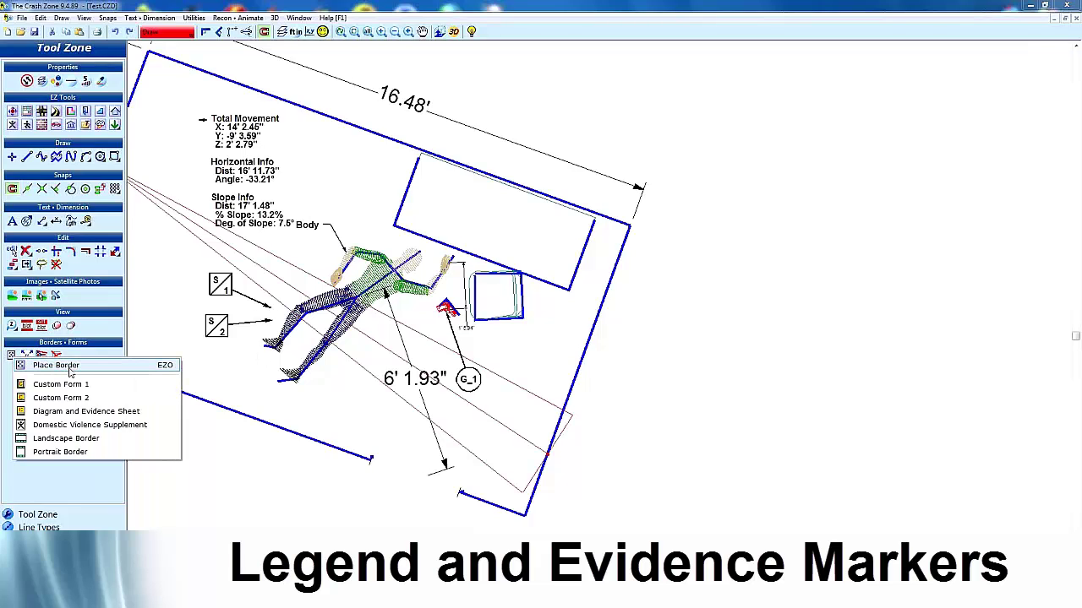
click(144, 344)
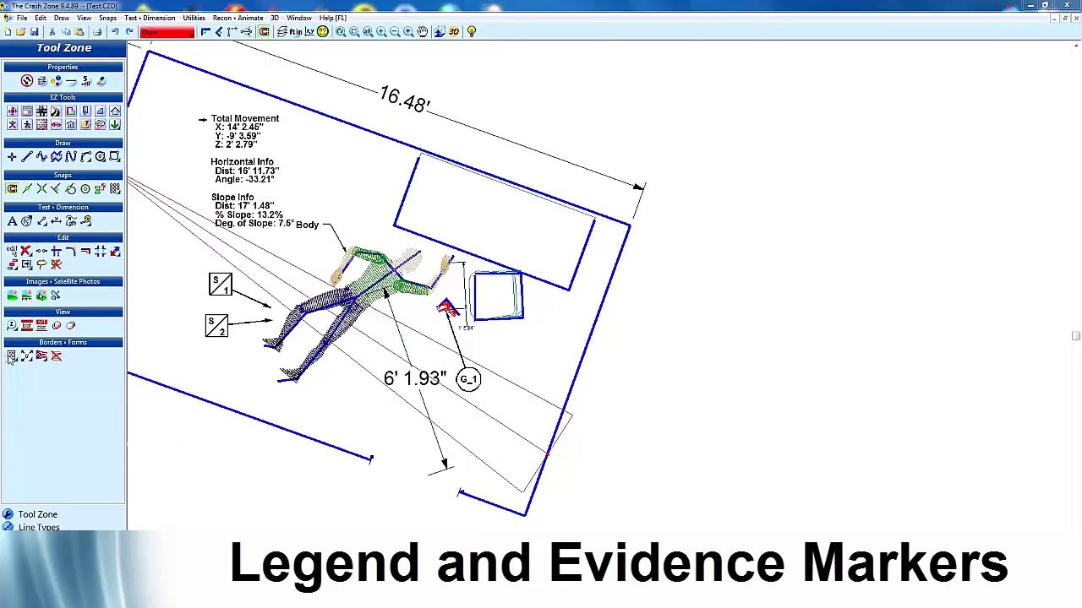
click(27, 357)
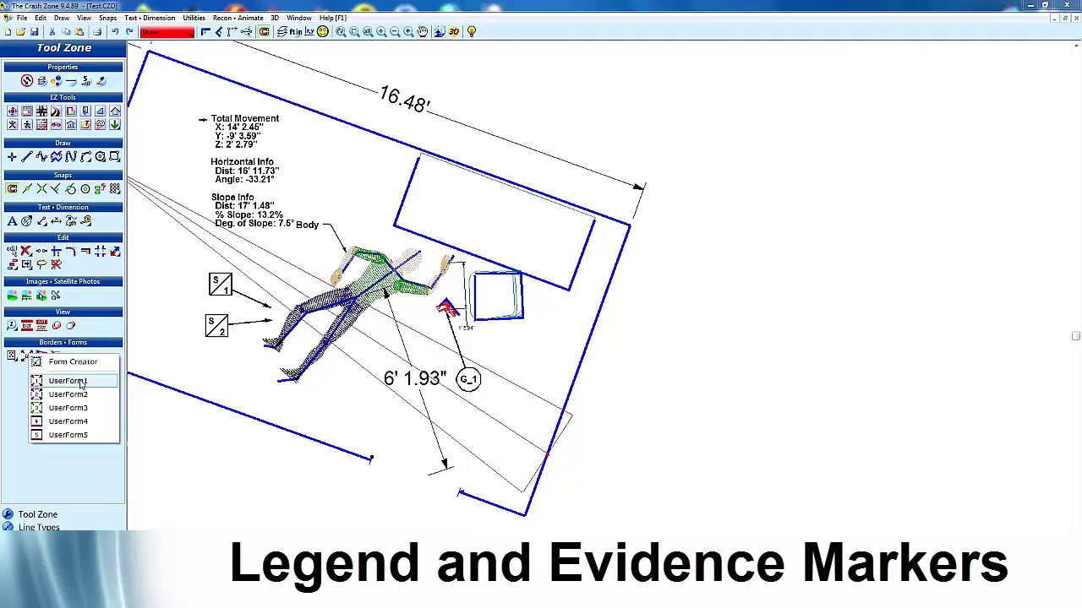
click(699, 414)
- Draw a 2 Point Rectangle about 5 ft wide and 6 ft high in the empty area beside the room diagram
click(116, 157)
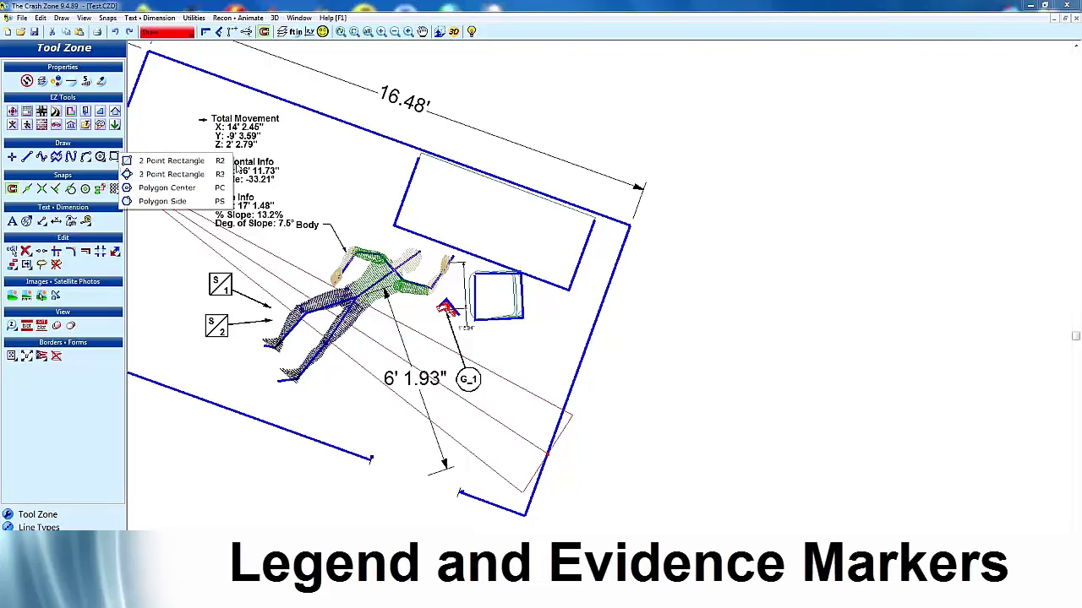
click(172, 160)
click(750, 279)
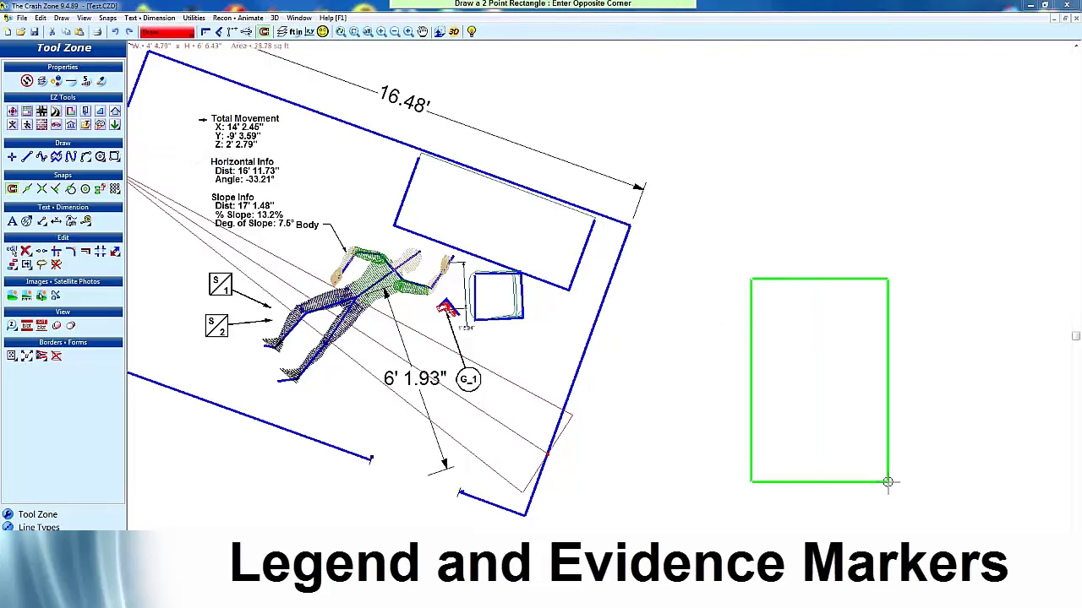
click(905, 477)
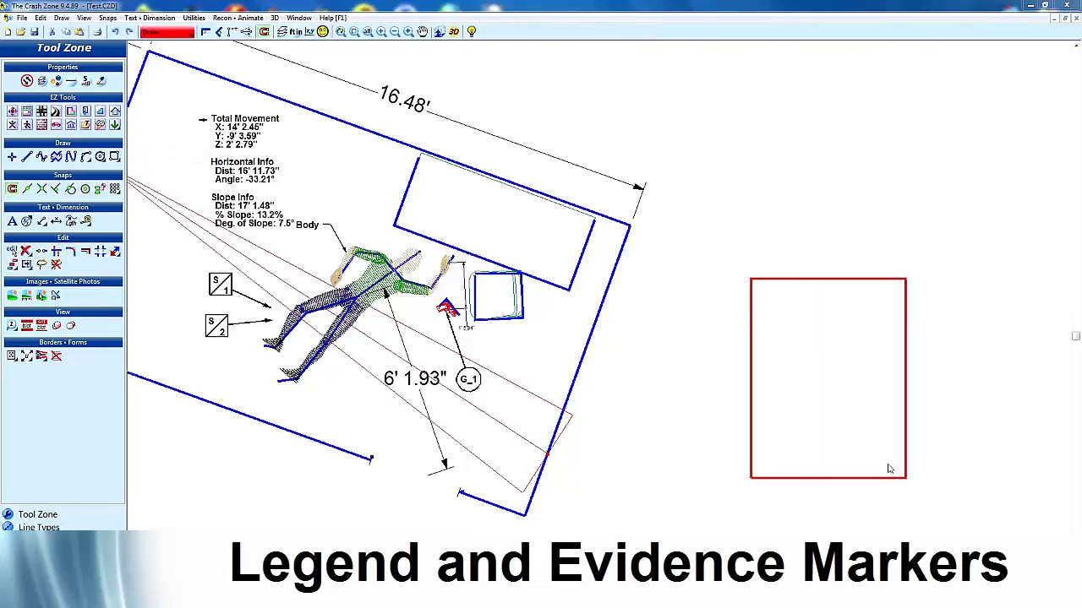
- Draw a thin full-width rectangle along the upper edge of the legend box as its first row, and select it
click(750, 280)
click(905, 294)
click(837, 300)
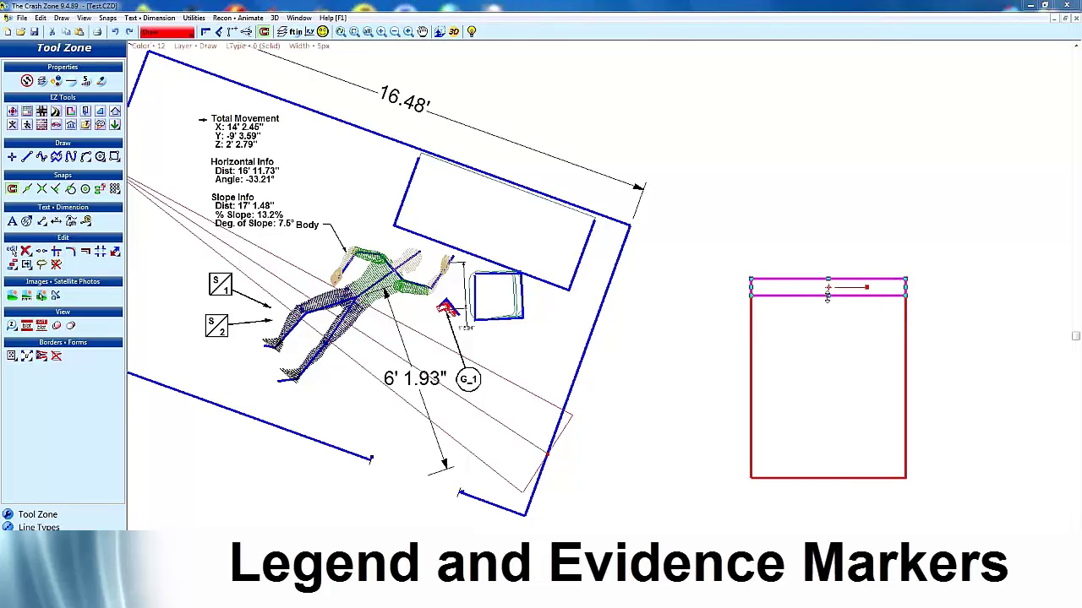
- Multiple Copy the row rectangle downward from its upper-left corner until the legend box is filled with rows
key(ctrl+m)
click(750, 279)
click(750, 296)
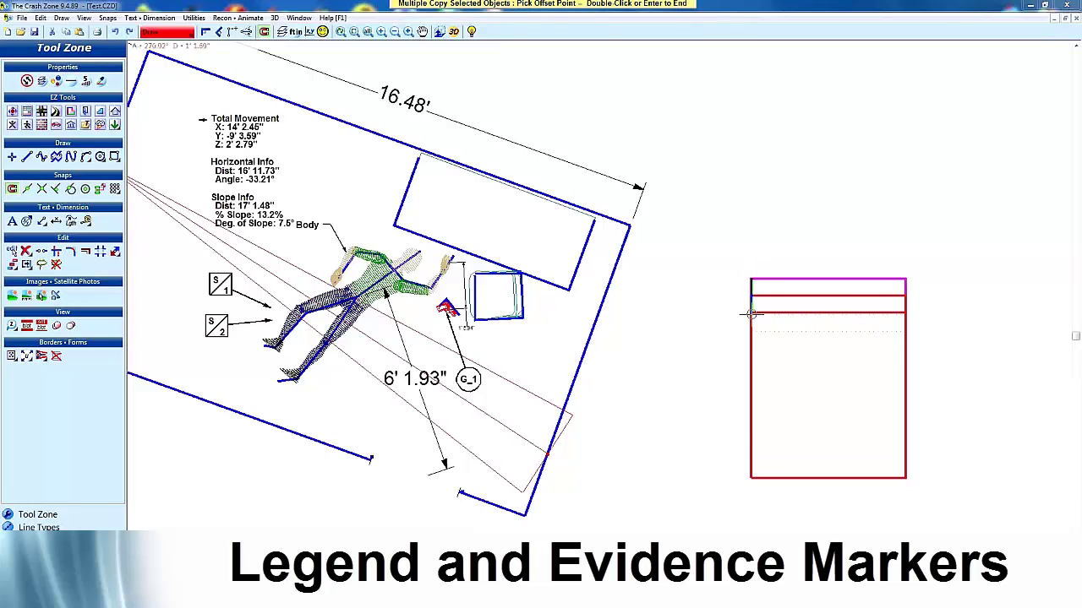
click(751, 312)
click(750, 333)
click(750, 350)
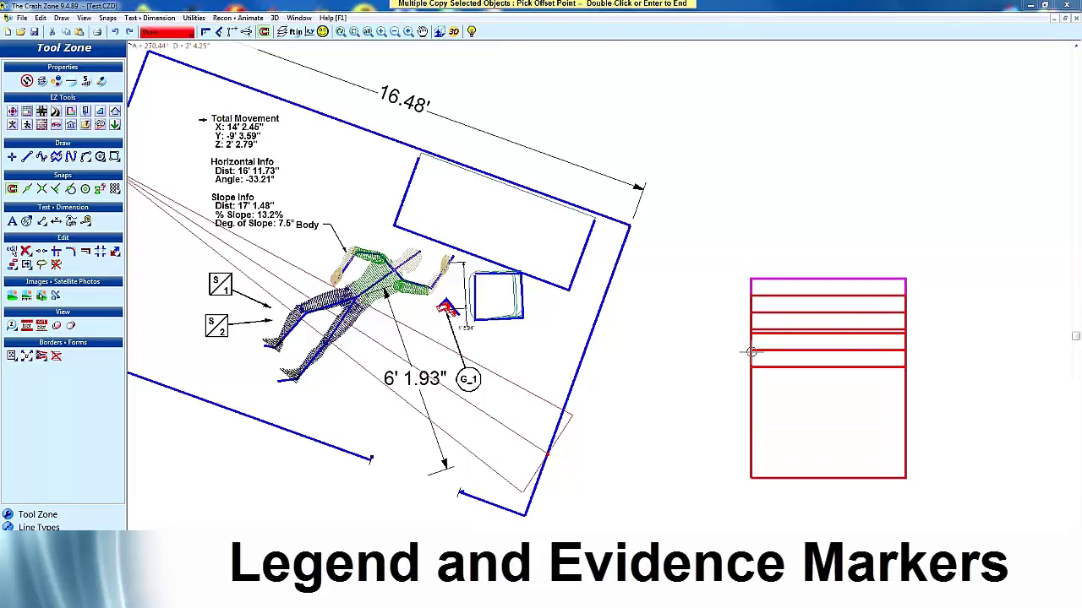
click(750, 366)
click(750, 388)
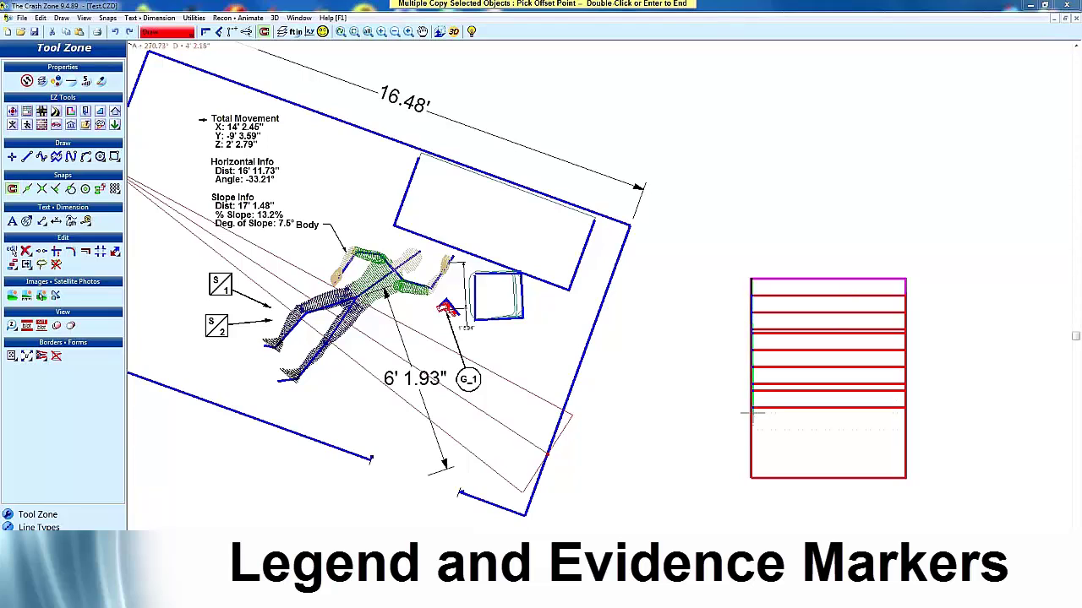
click(751, 414)
click(750, 449)
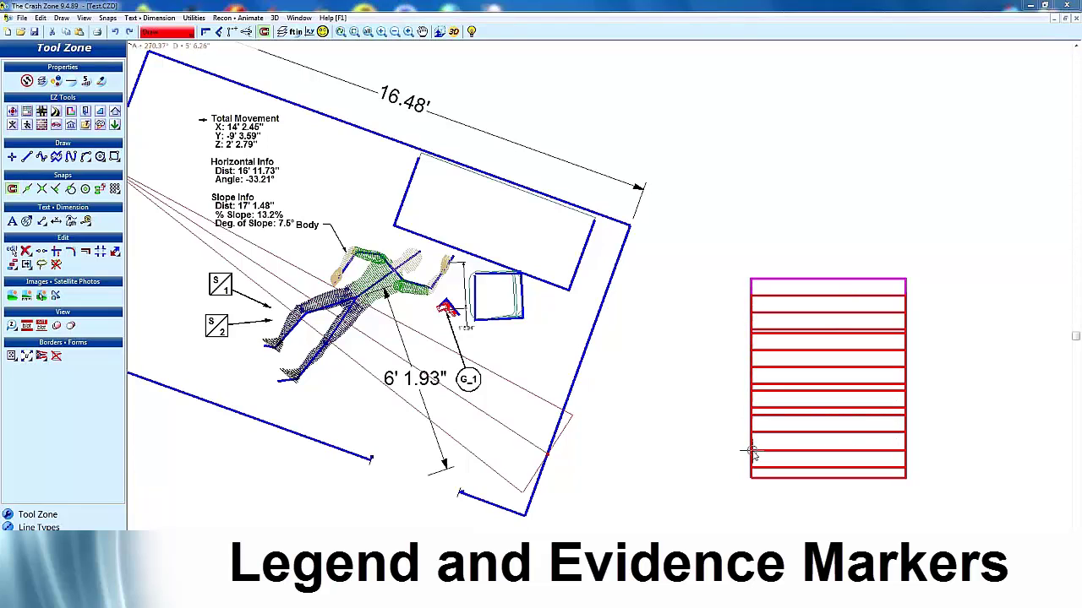
- Save the whole legend grid with Form Creator as the As-Is form UserForm5, using its lower-left corner as the handle point
drag(732, 246, 941, 505)
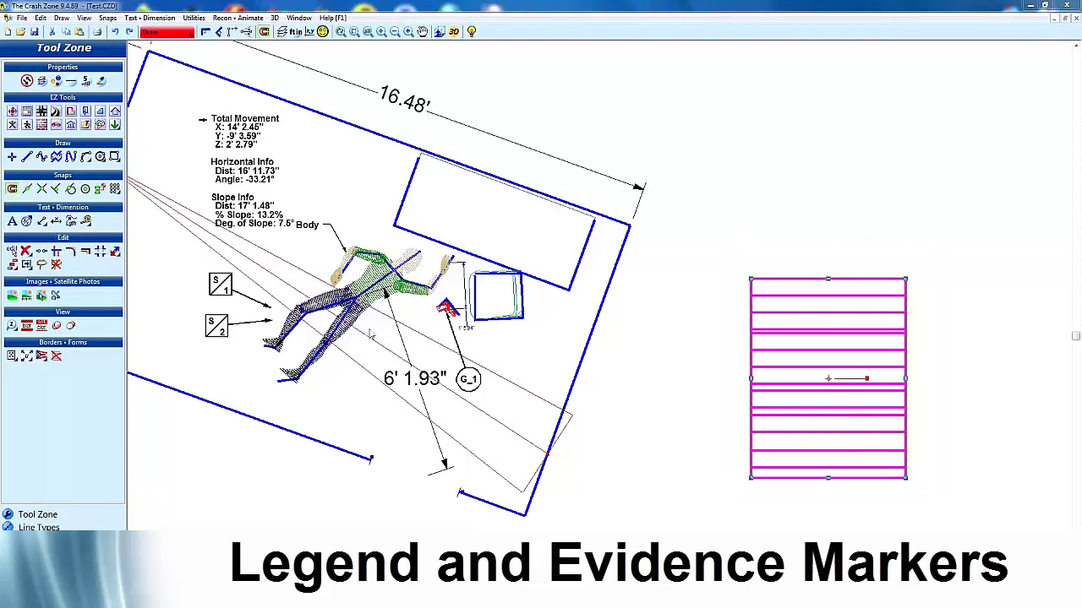
click(56, 356)
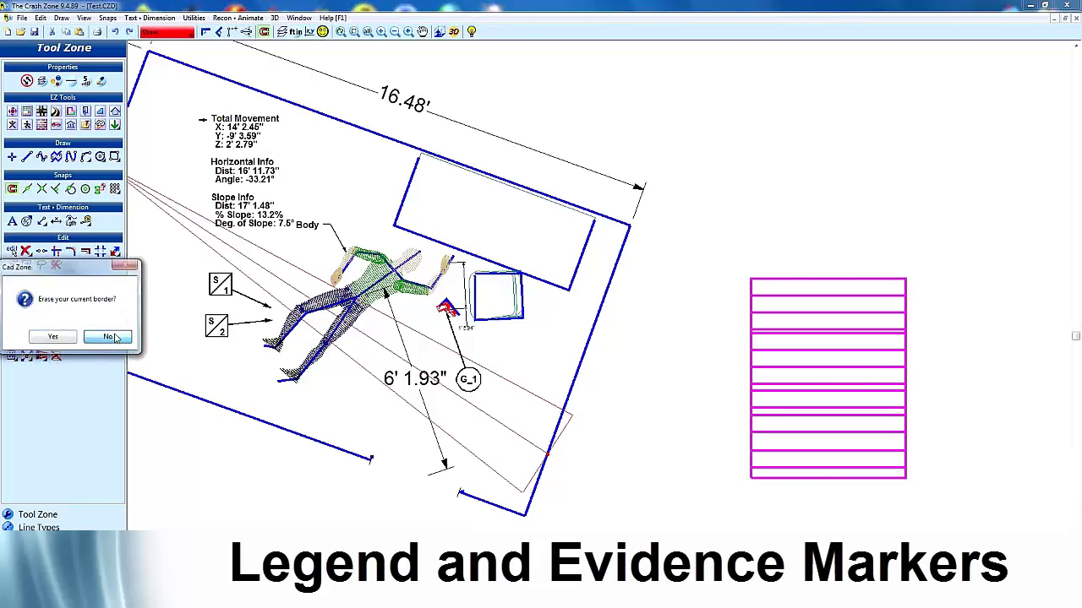
click(52, 336)
click(34, 357)
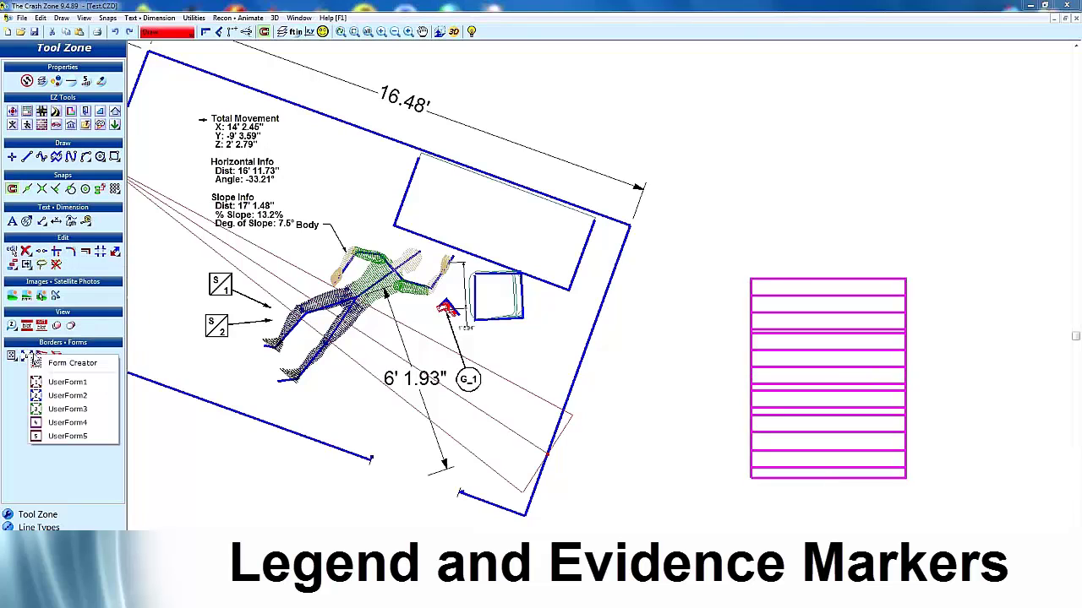
click(75, 364)
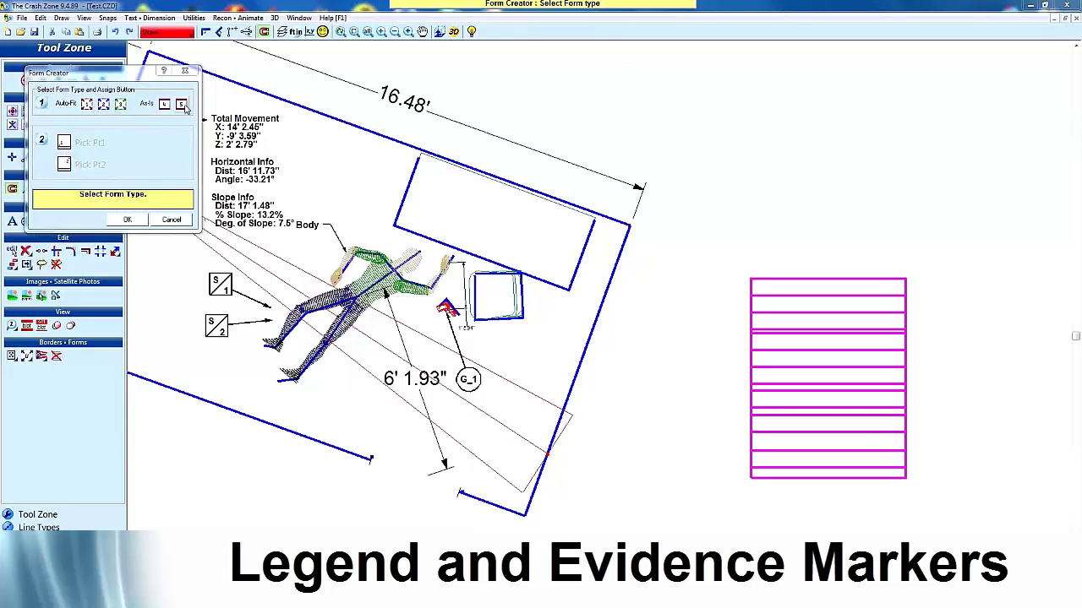
click(182, 105)
click(122, 150)
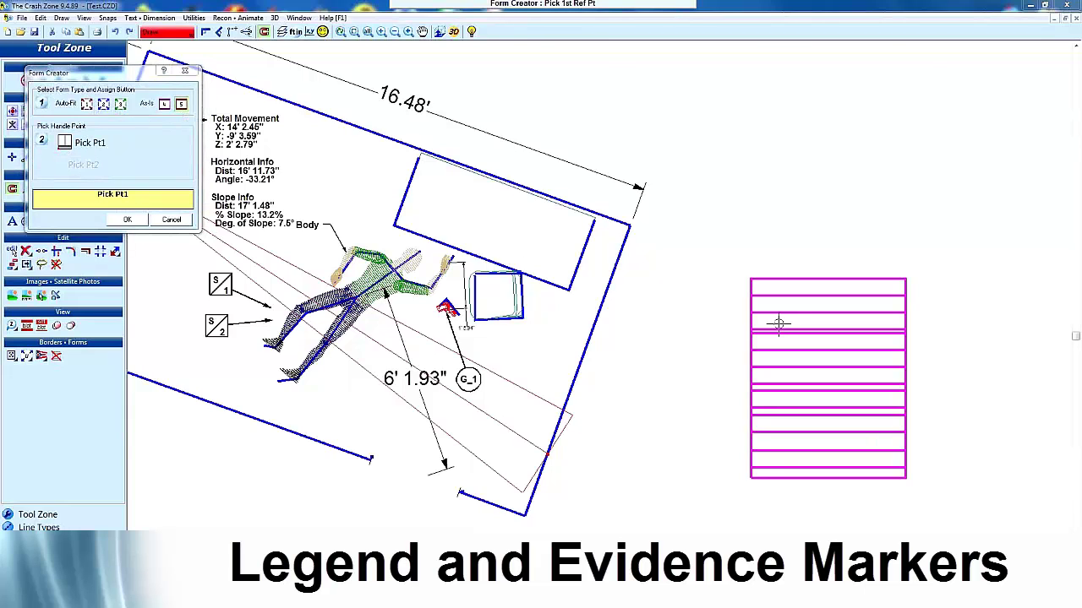
click(750, 478)
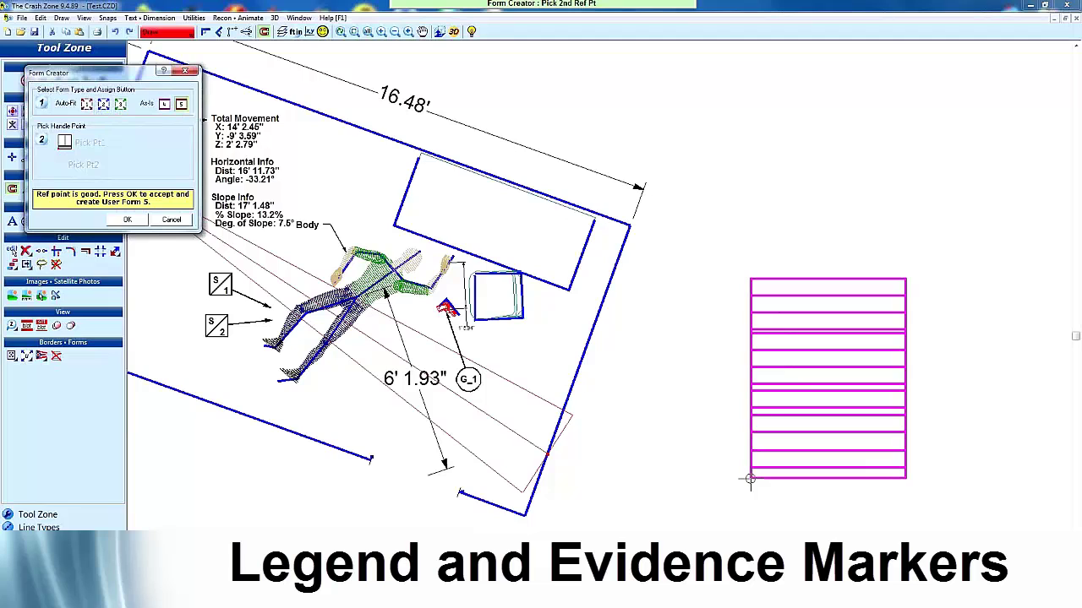
click(134, 221)
- Erase the original legend grid and place a copy of UserForm5 in the empty area beside the room diagram
click(715, 236)
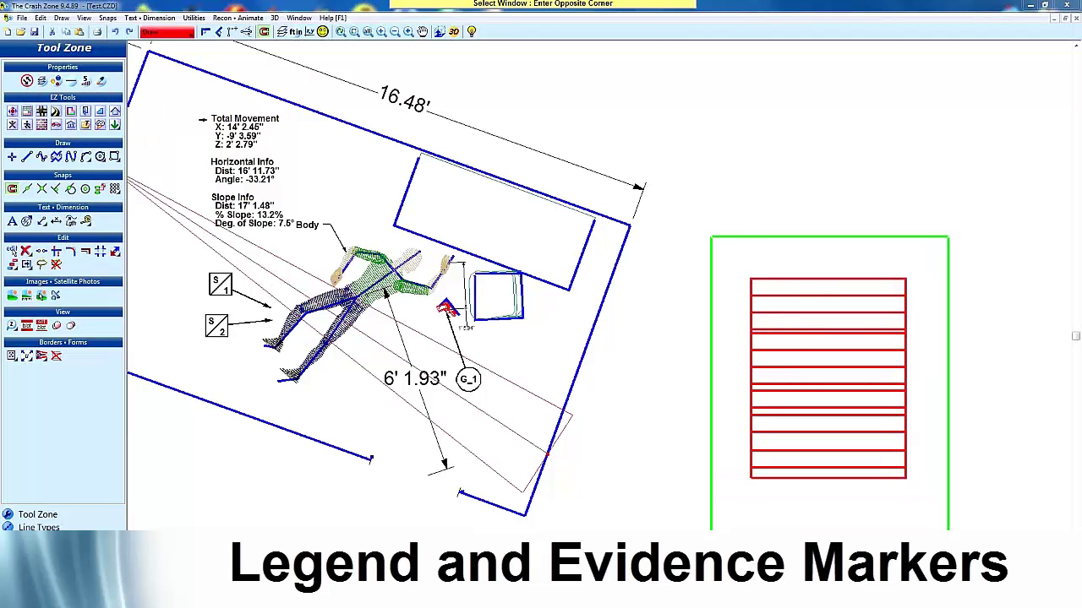
click(883, 495)
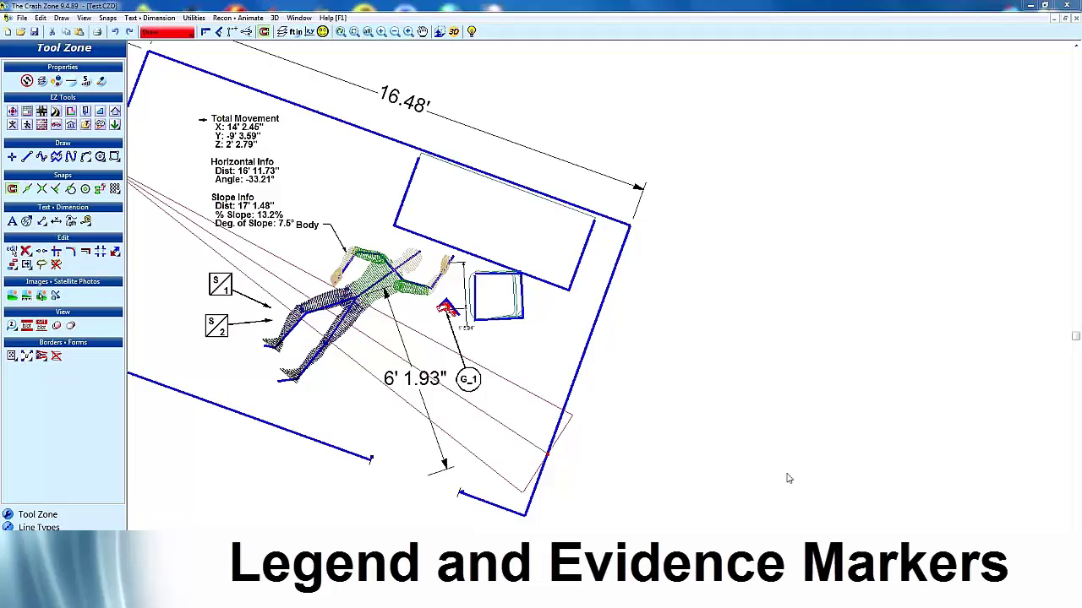
click(40, 355)
click(68, 435)
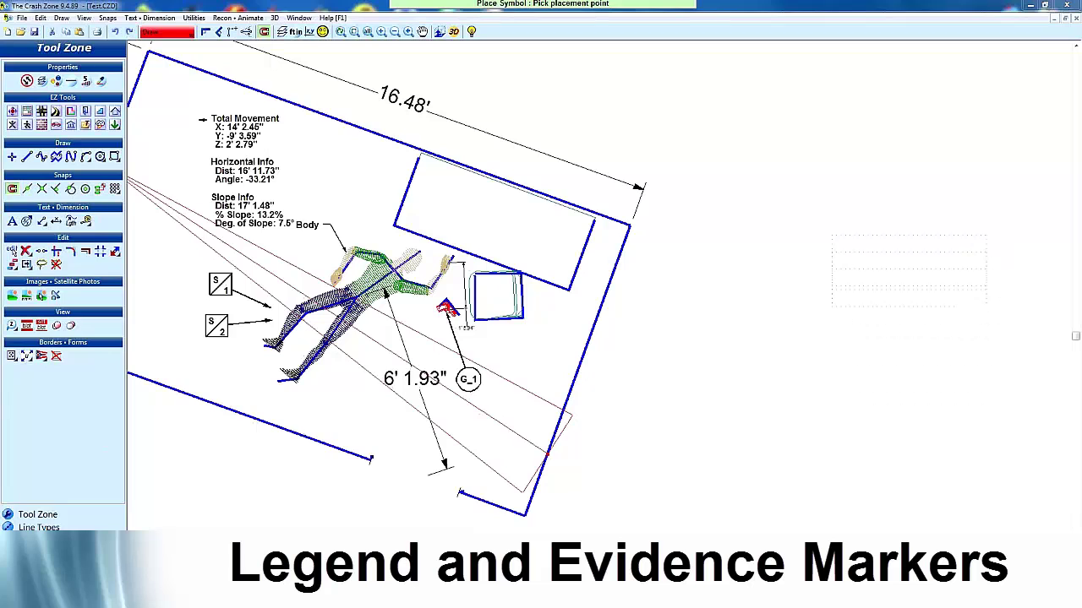
click(830, 434)
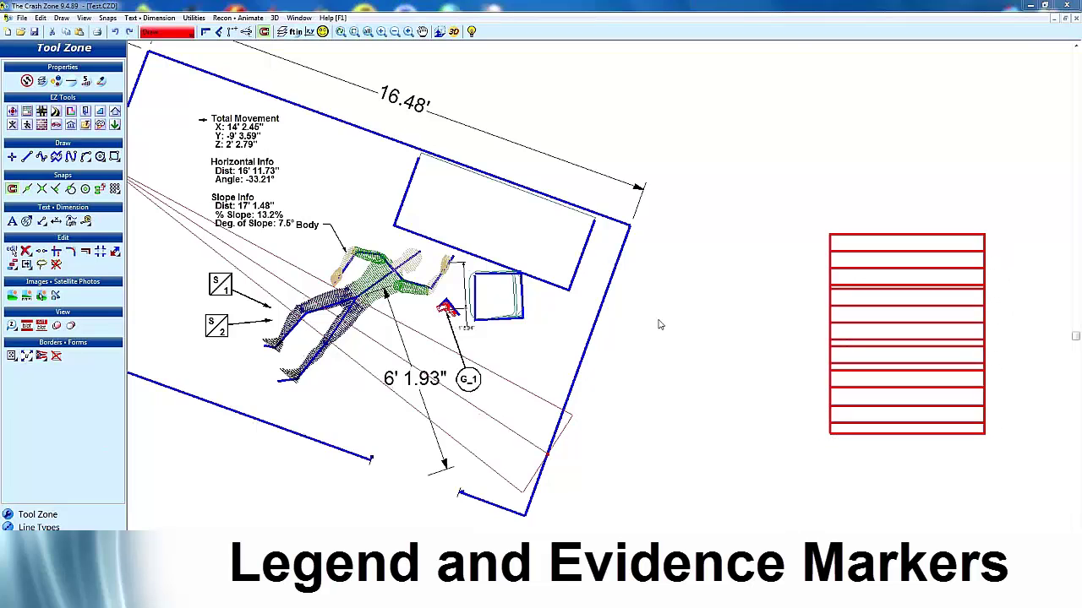
- Place the BaselineForm template from the 04_Data Sheets folder, and erase the legend grid beside the room diagram
scroll(865, 328, down, 2)
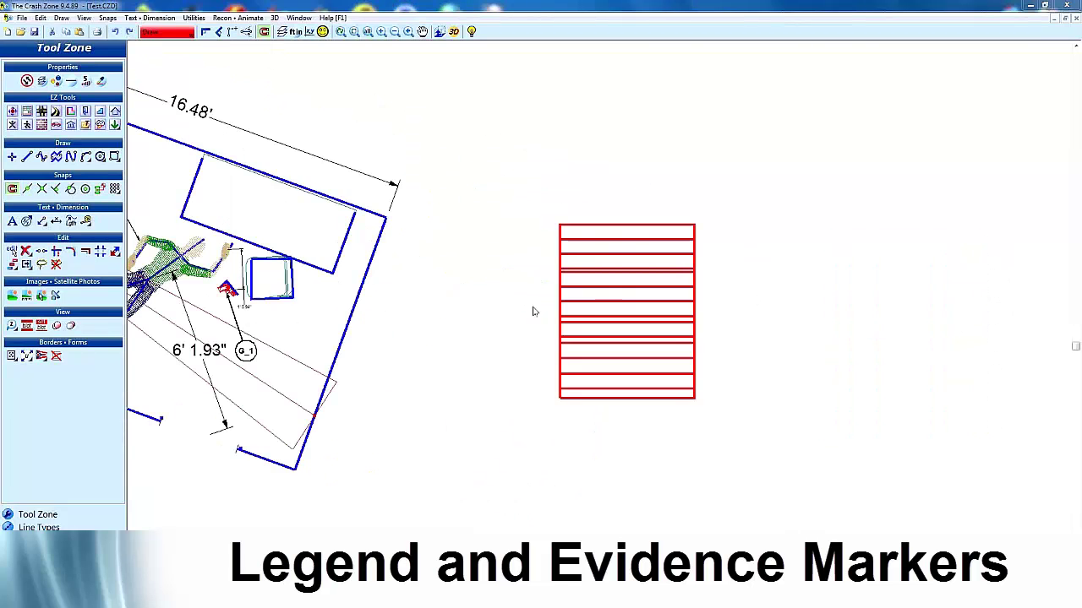
scroll(533, 302, down, 1)
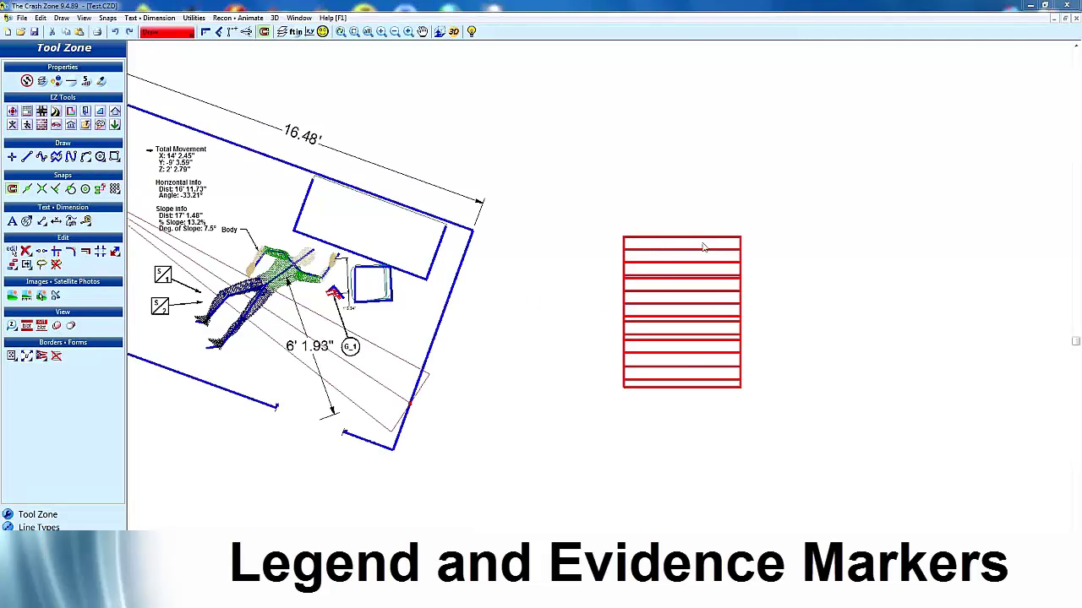
click(85, 125)
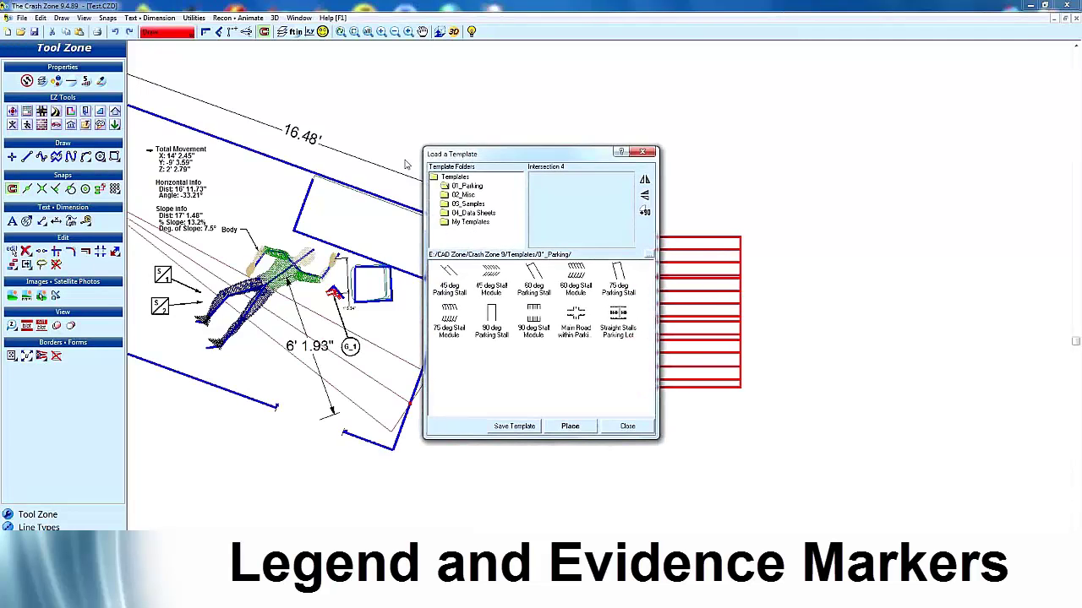
click(462, 195)
click(465, 205)
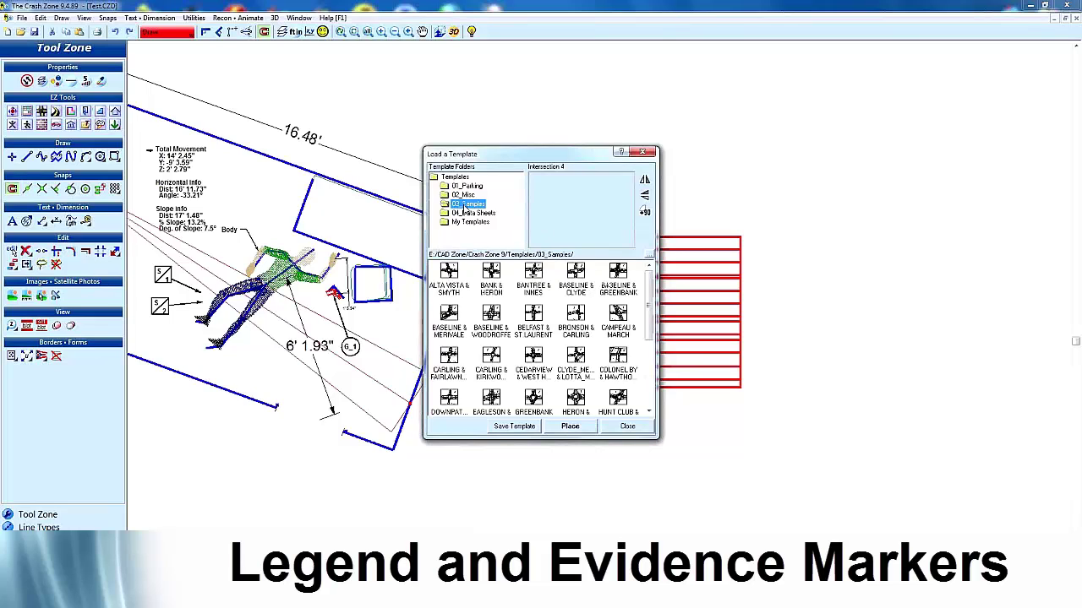
click(472, 213)
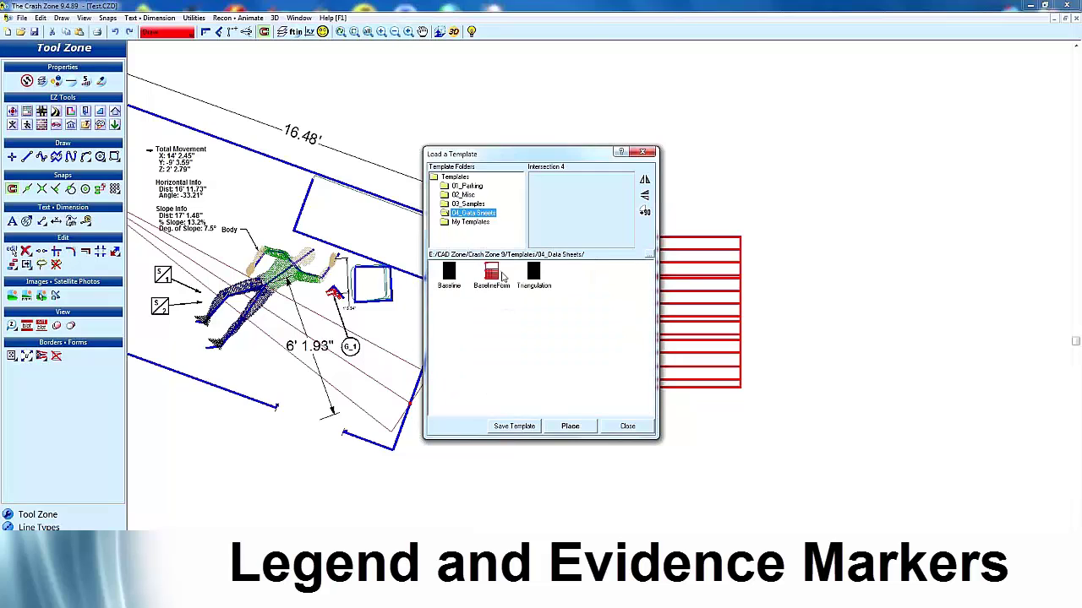
click(490, 275)
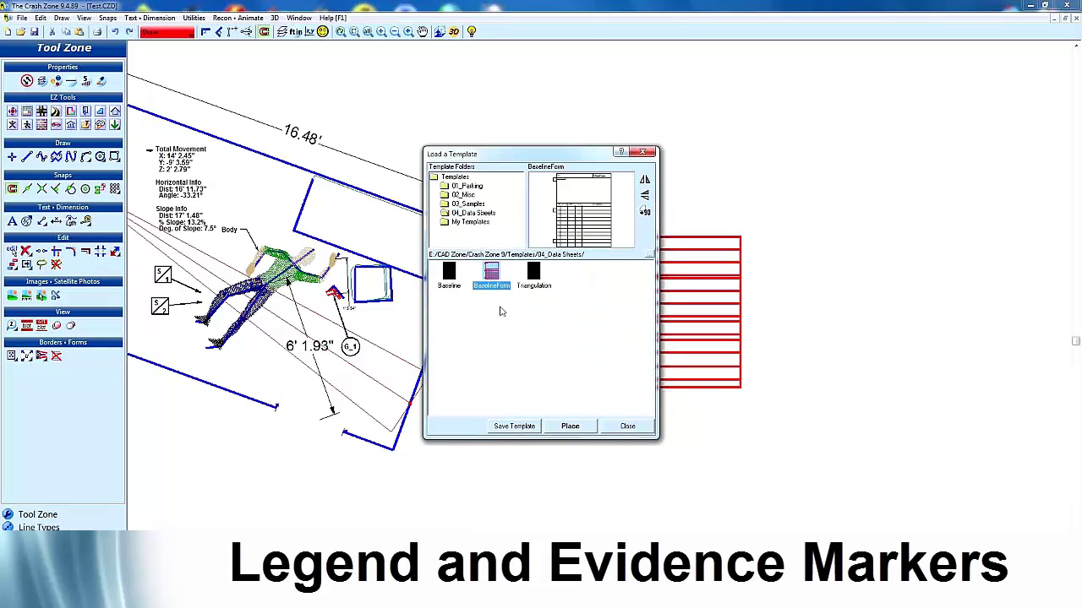
click(580, 427)
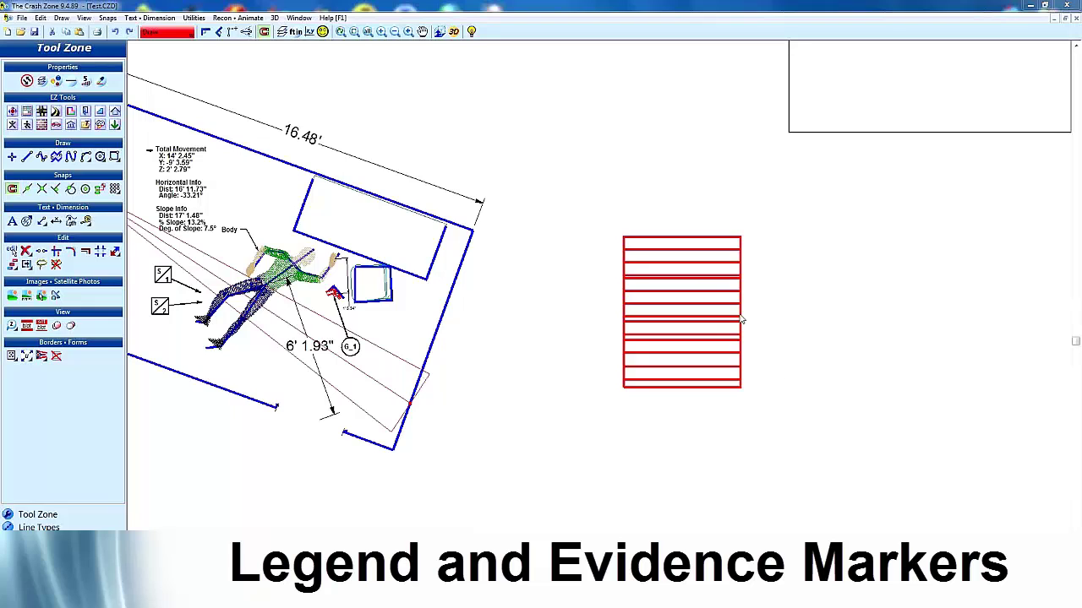
click(772, 222)
click(601, 415)
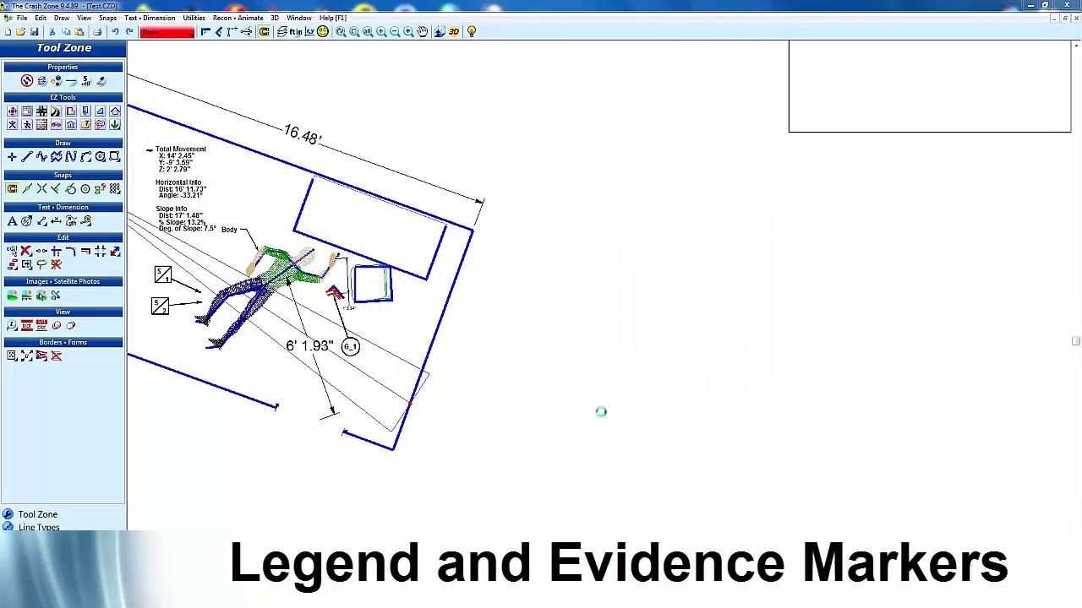
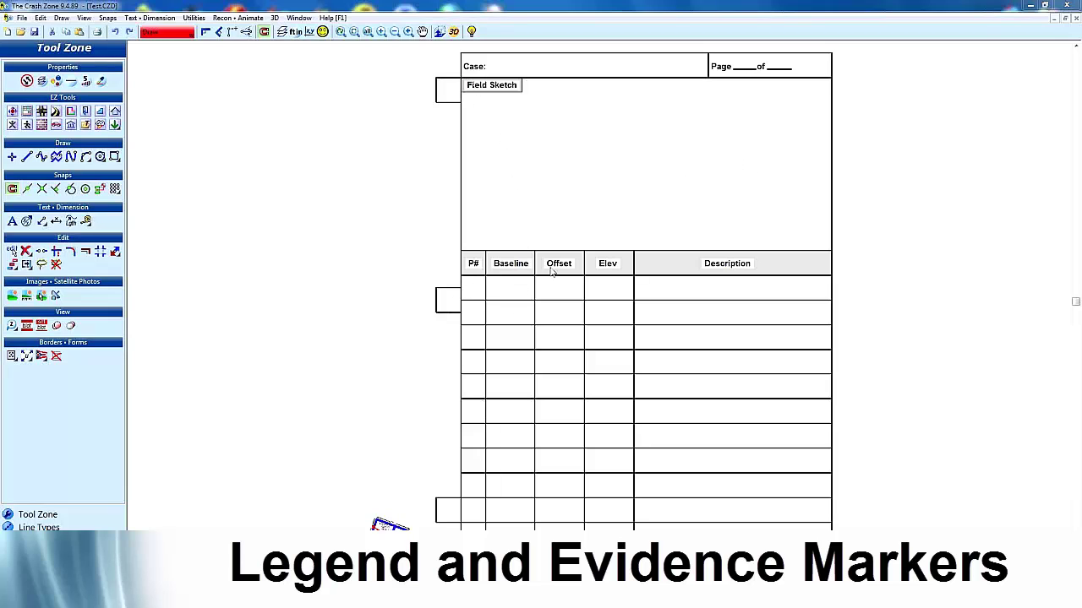
- Place the image Field Sketch.jpg in the empty space beside the blank baseline form
scroll(607, 318, down, 1)
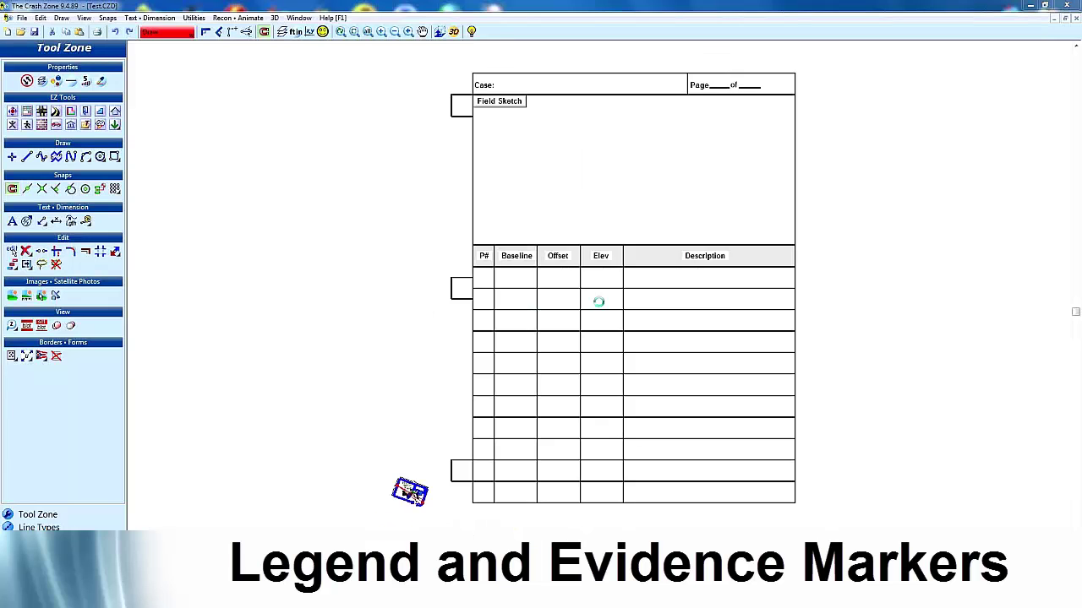
scroll(591, 305, down, 1)
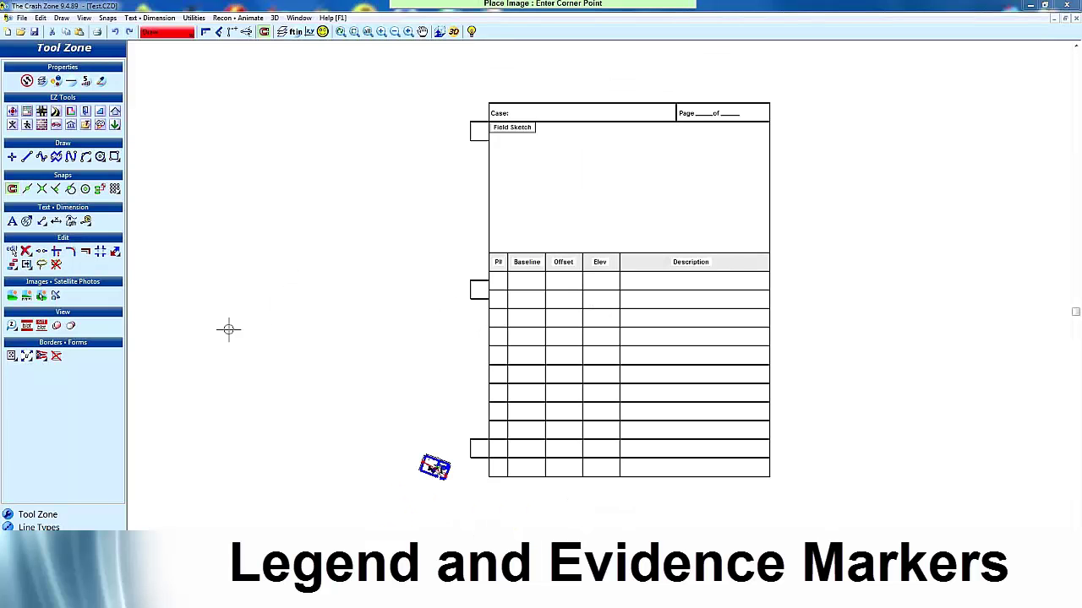
click(183, 387)
click(449, 125)
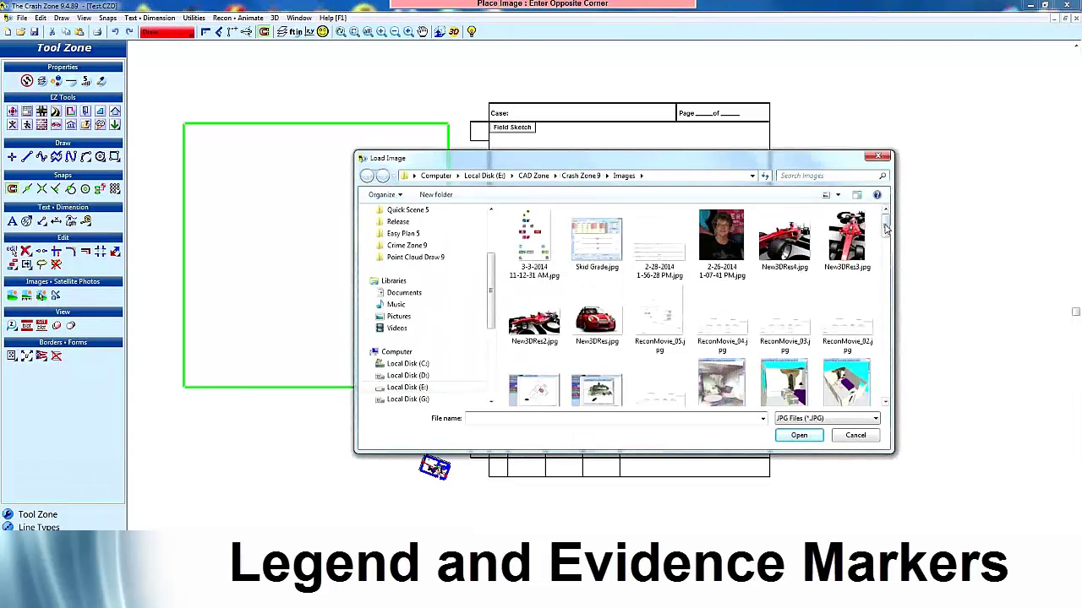
drag(885, 221, 886, 253)
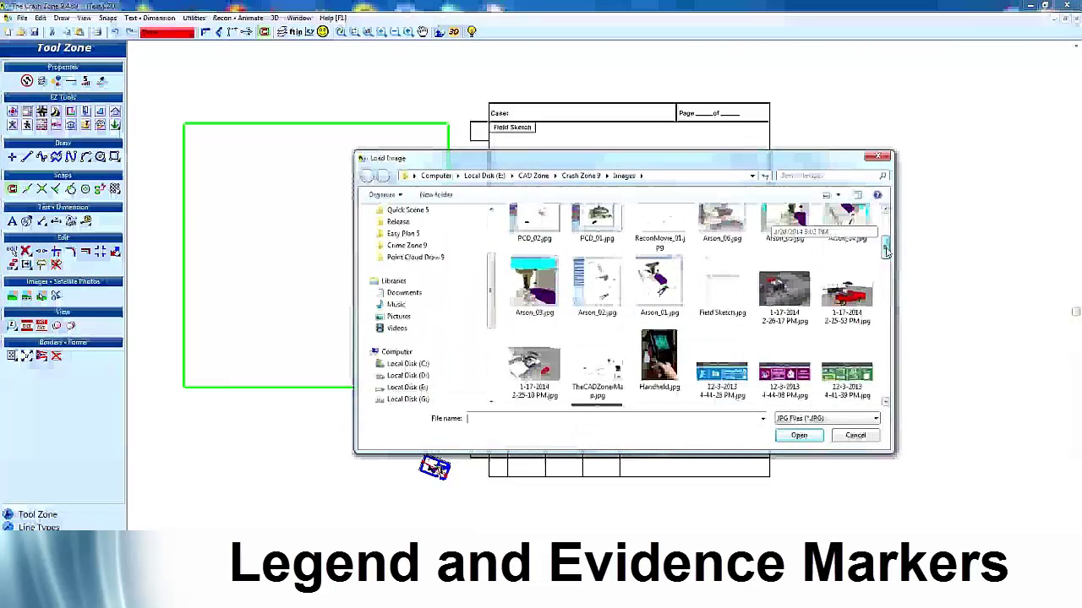
double_click(717, 289)
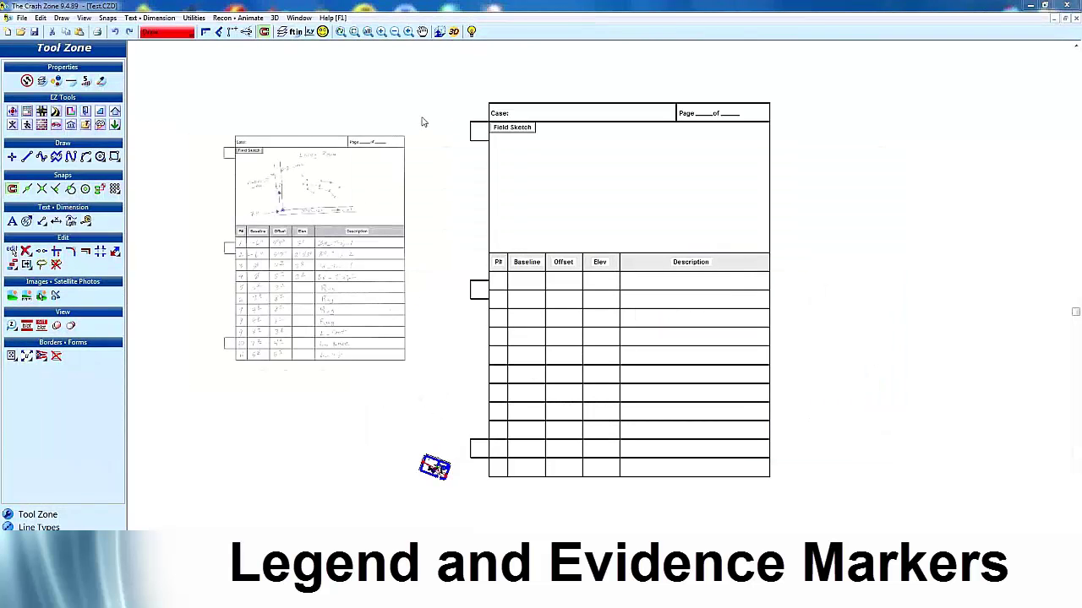
- Examine the handwritten baseline, offset, elevation and description entries on the field sketch and compare its layout with the blank form
drag(423, 115, 181, 353)
click(181, 353)
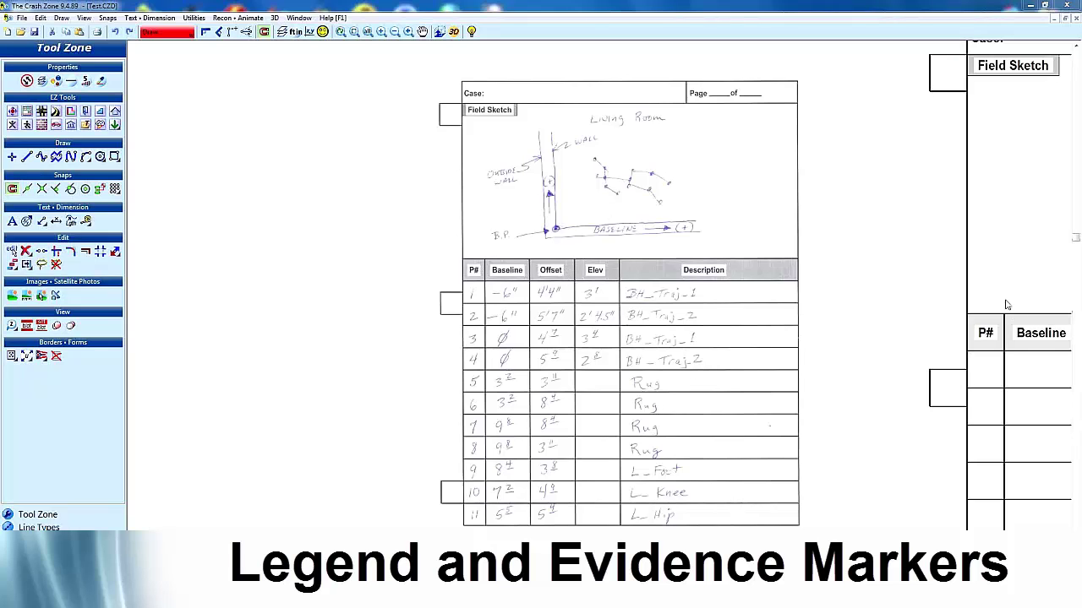
scroll(1012, 353, down, 1)
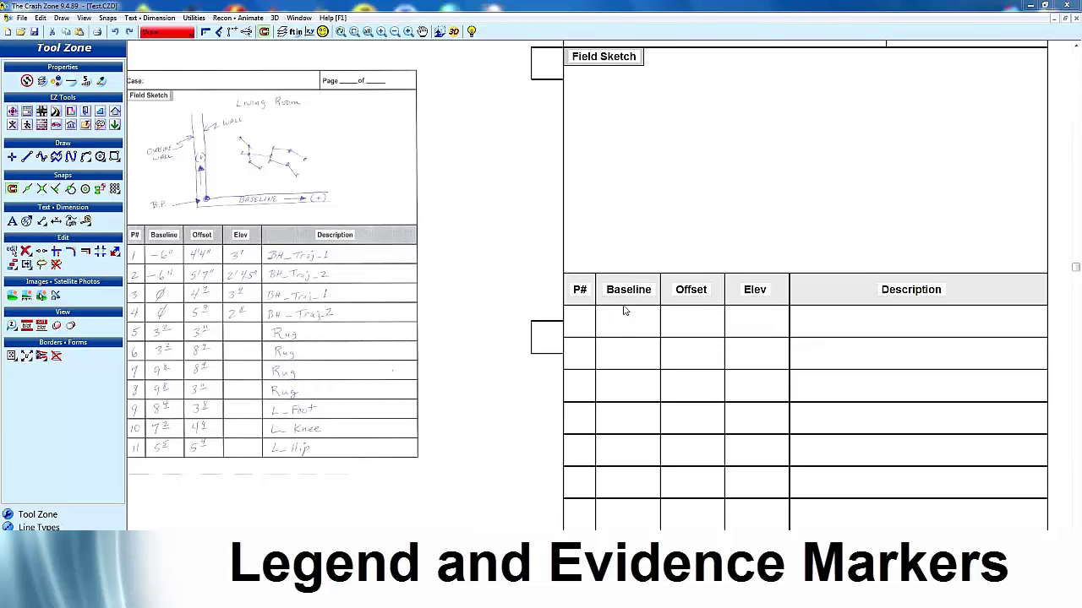
scroll(592, 304, down, 1)
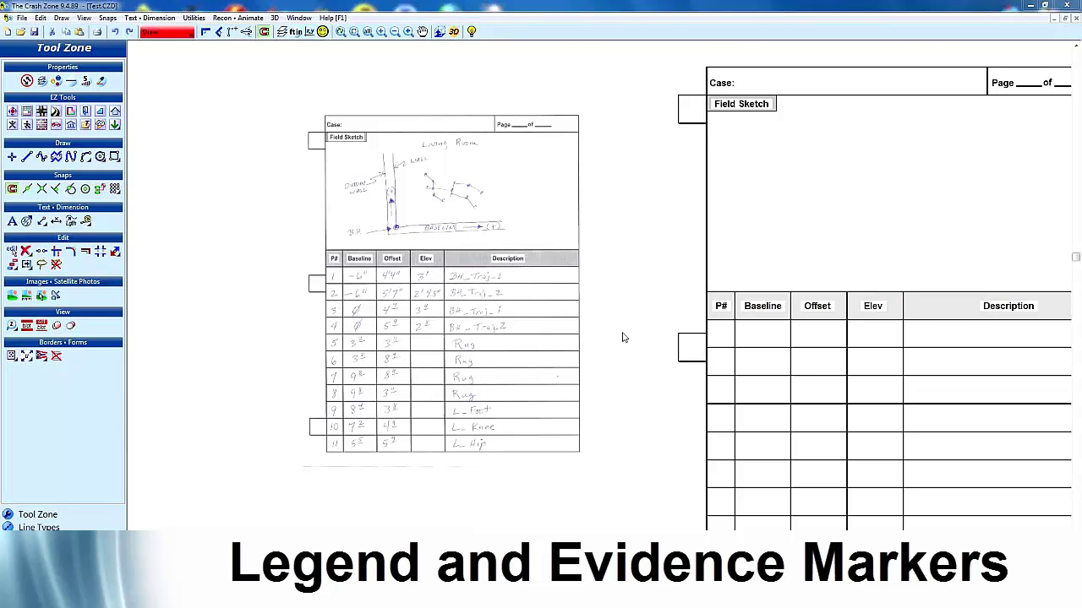
scroll(617, 335, down, 1)
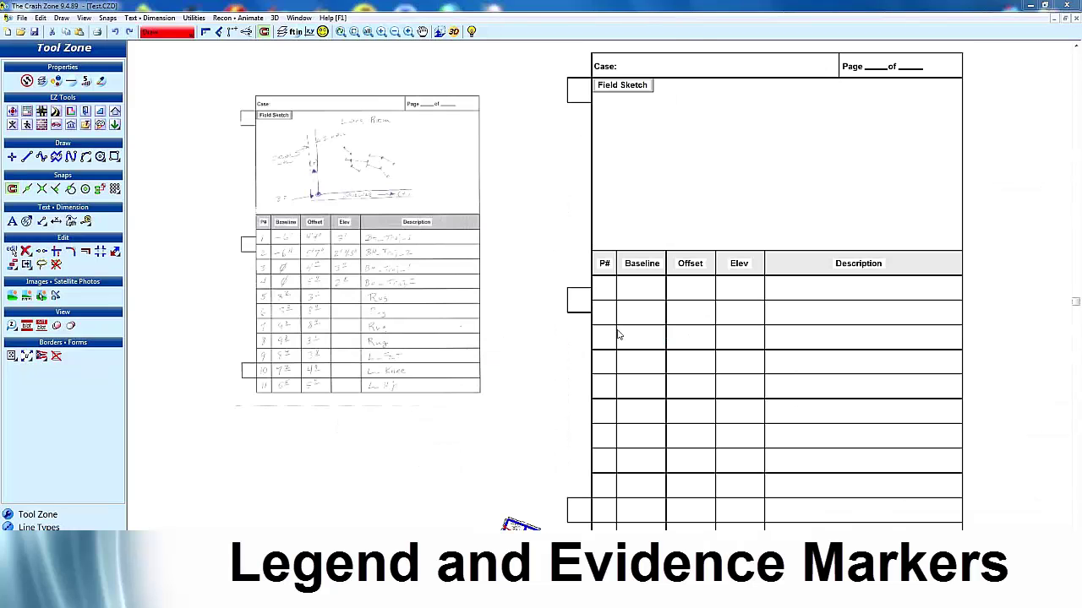
- Delete the field sketch image, and use Undo to take the blank baseline form out of the drawing
click(423, 178)
key(Delete)
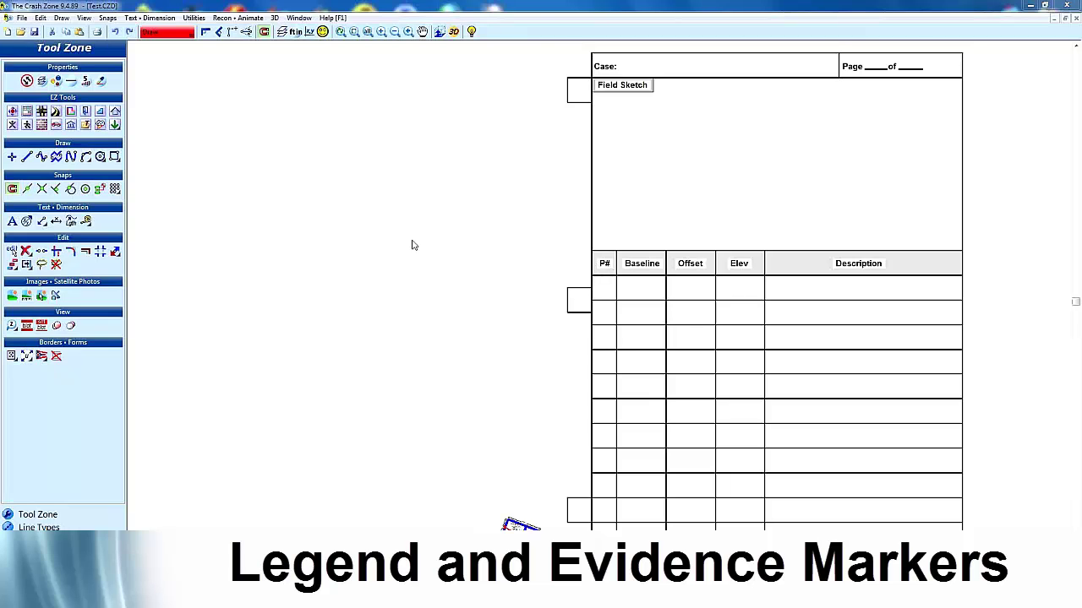
click(114, 32)
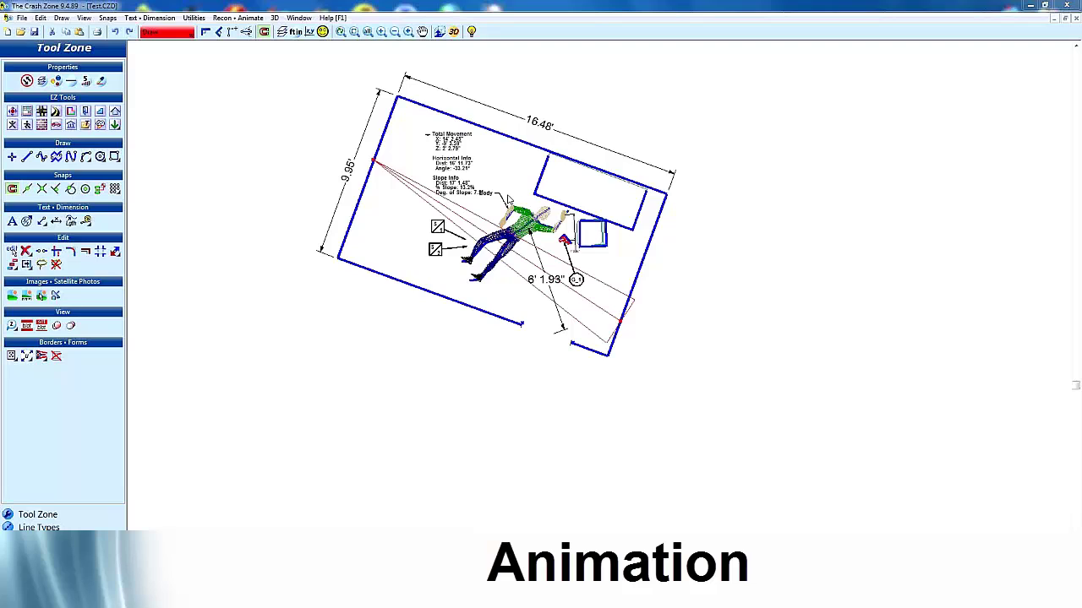
- Draw a spline curve as a walking path from outside the room, through the door opening, to the body
click(71, 156)
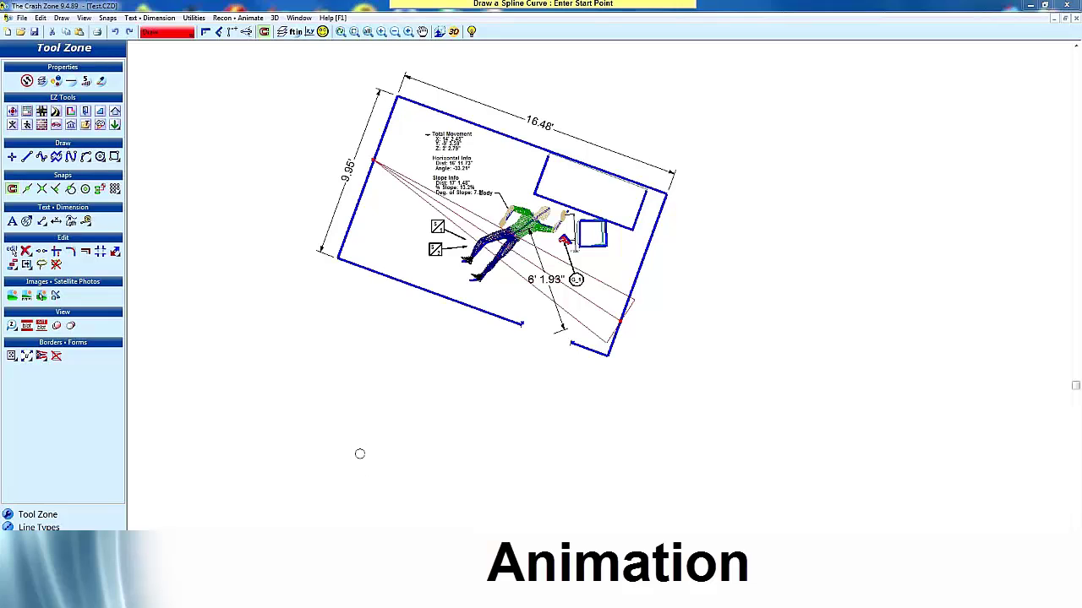
click(359, 493)
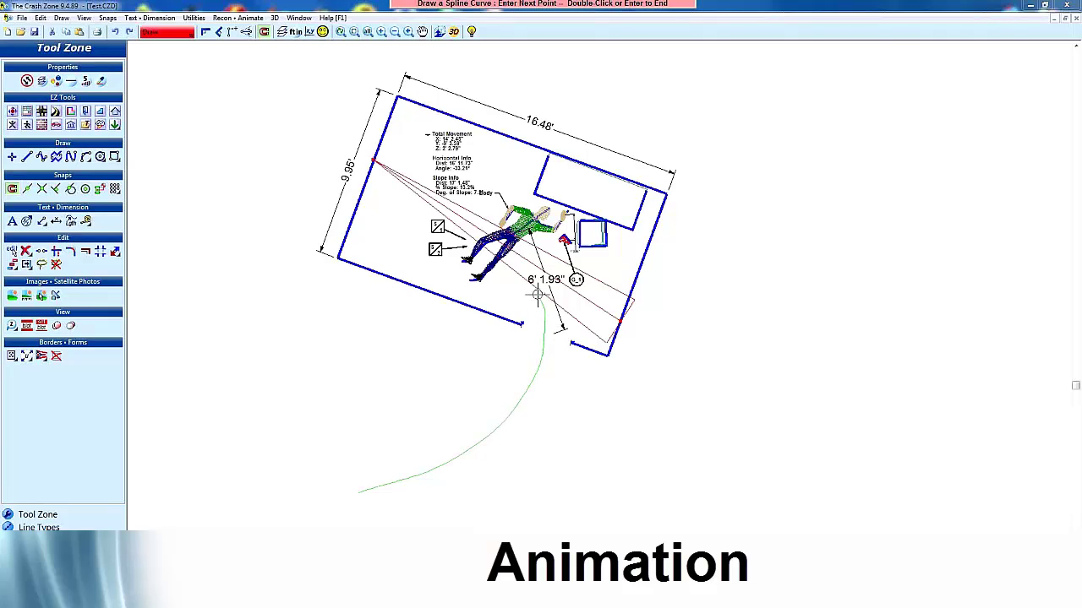
double_click(529, 251)
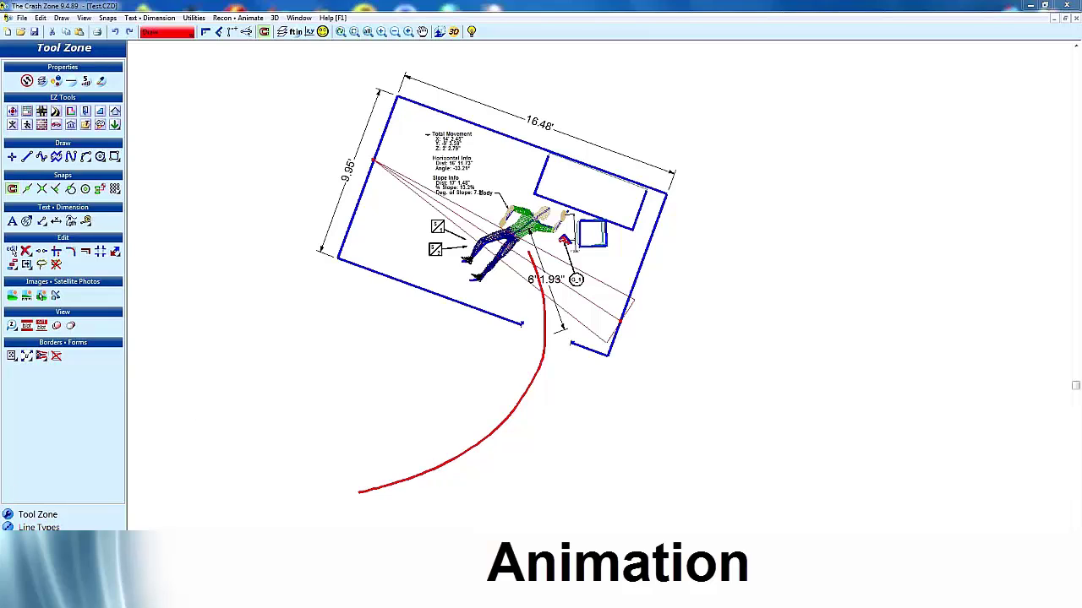
- Add a key event point at the outer start of the path with a velocity of 2 MPH
click(12, 261)
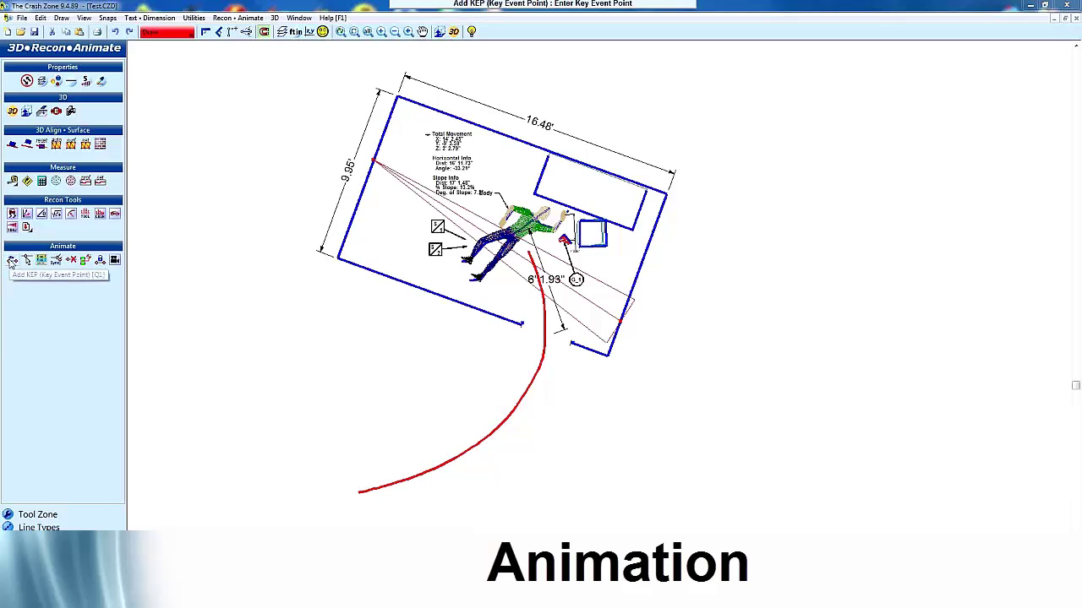
click(358, 491)
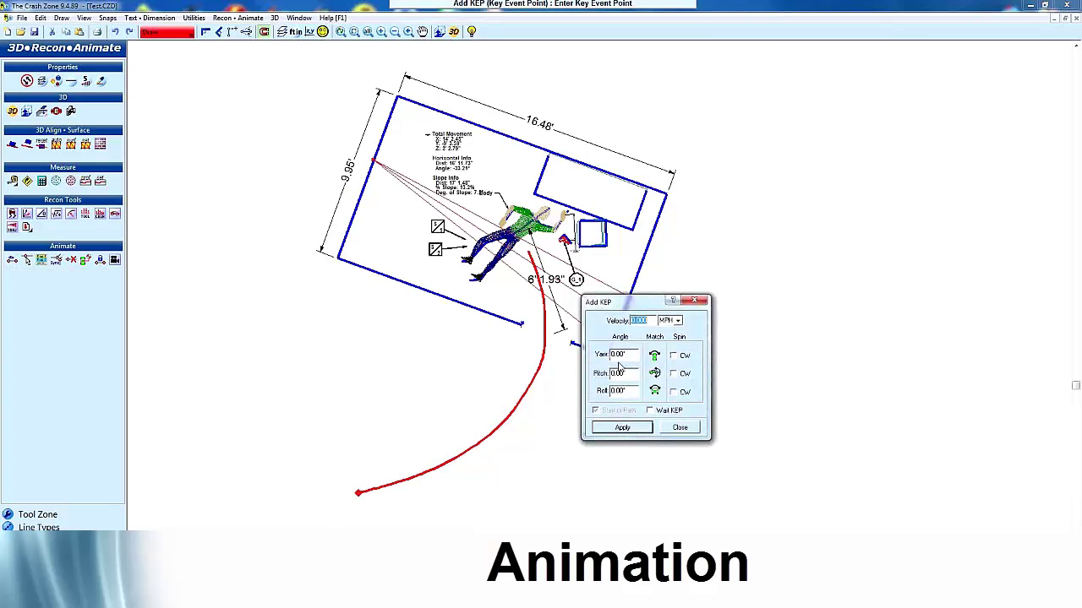
text(2)
click(633, 428)
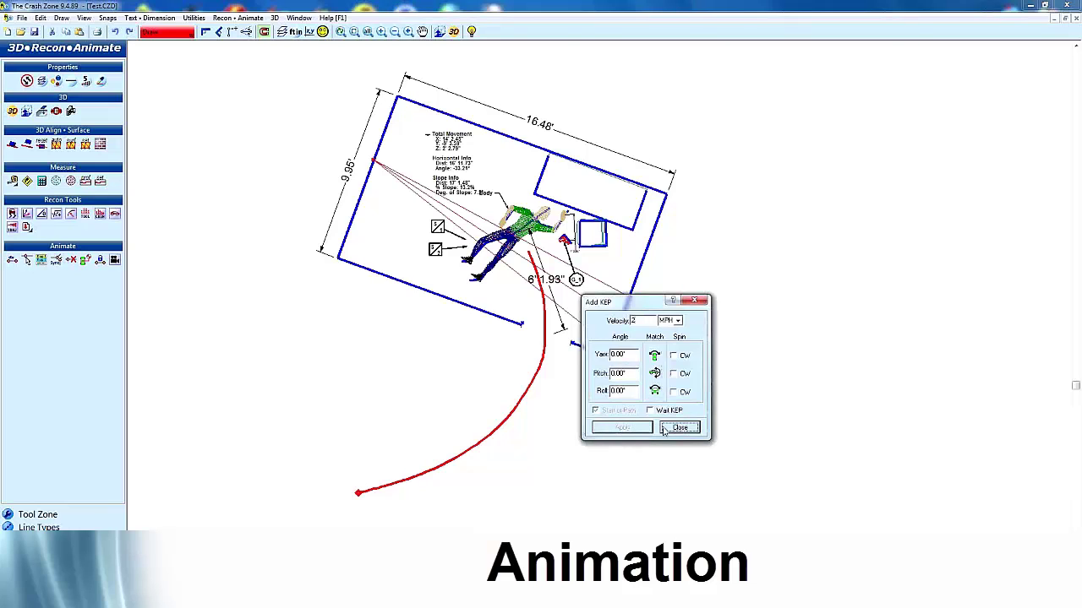
click(680, 428)
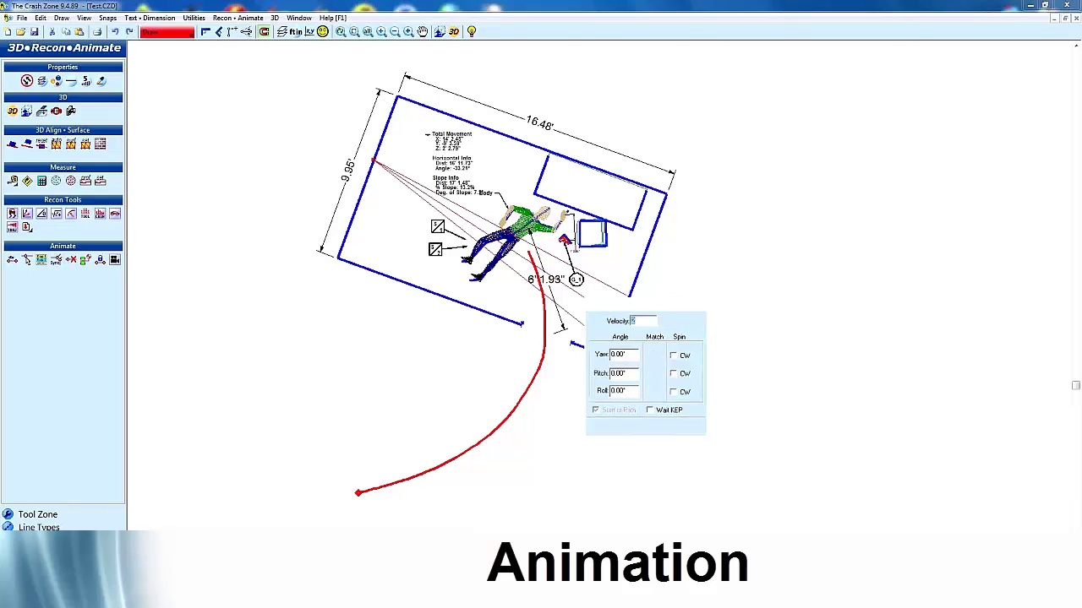
- Create a walking figure with the EZ Body Poser and place it at the path's start, facing along the curve
click(51, 514)
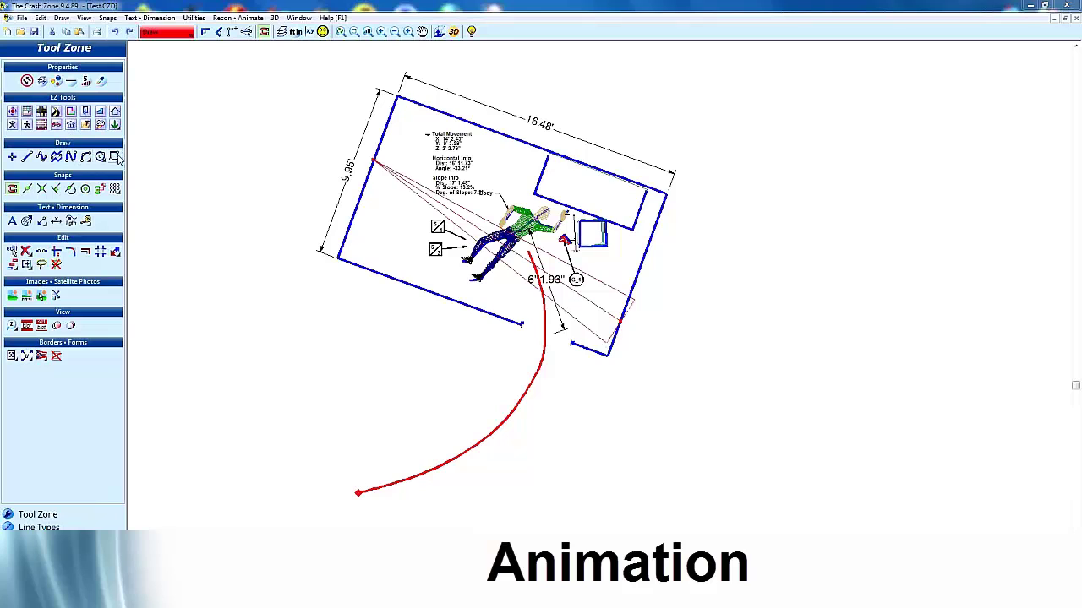
click(26, 125)
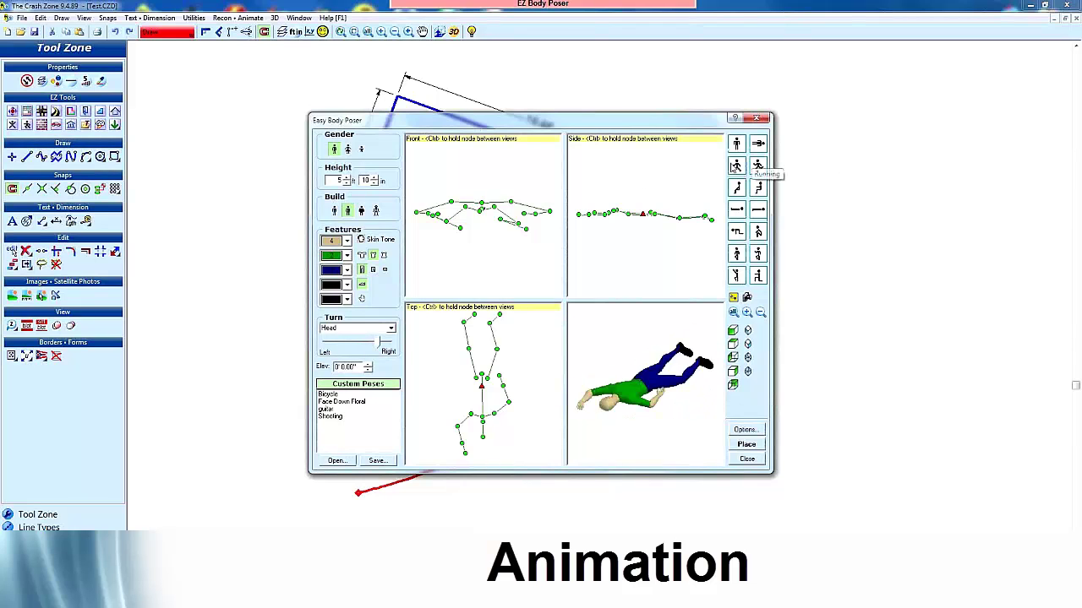
click(757, 167)
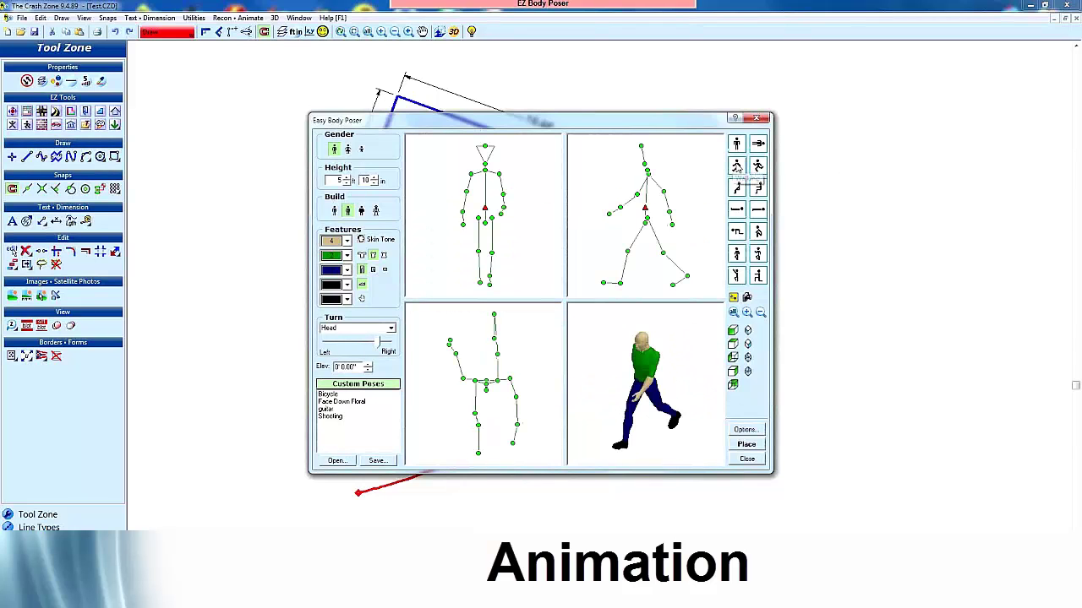
click(746, 446)
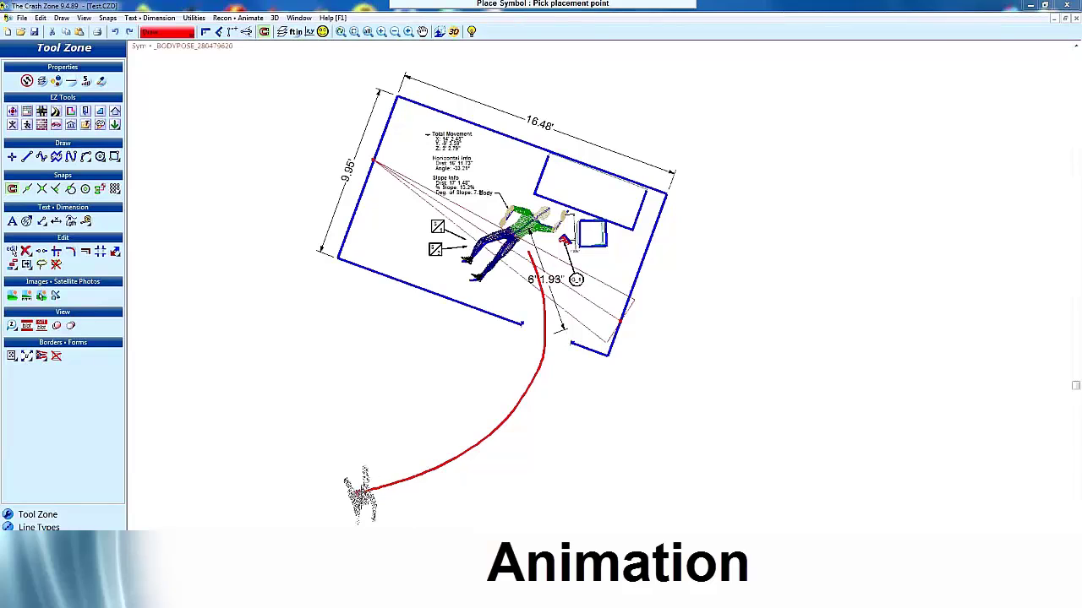
click(360, 492)
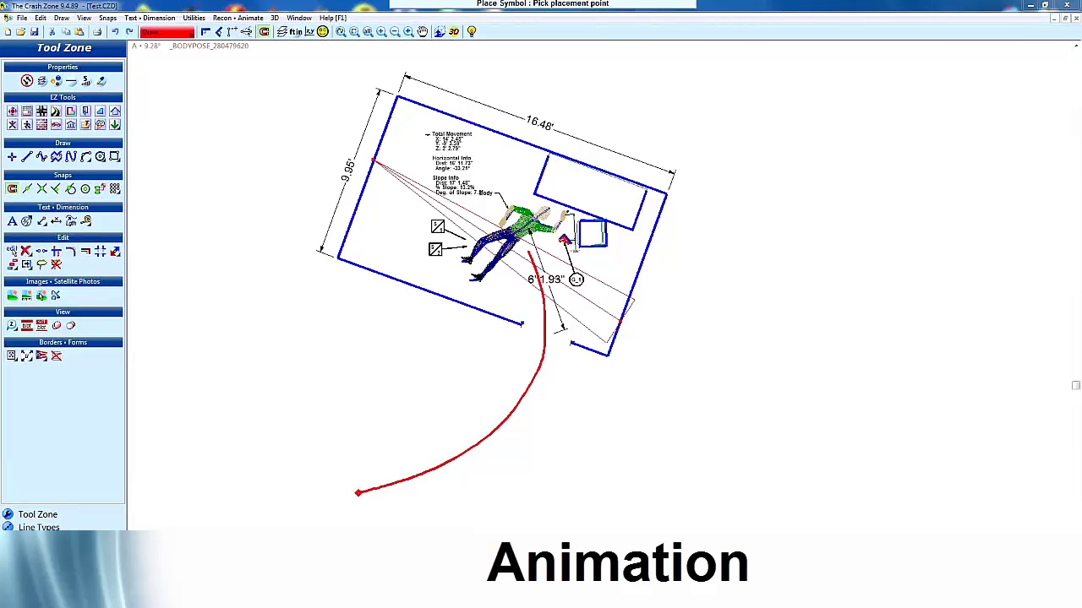
click(348, 455)
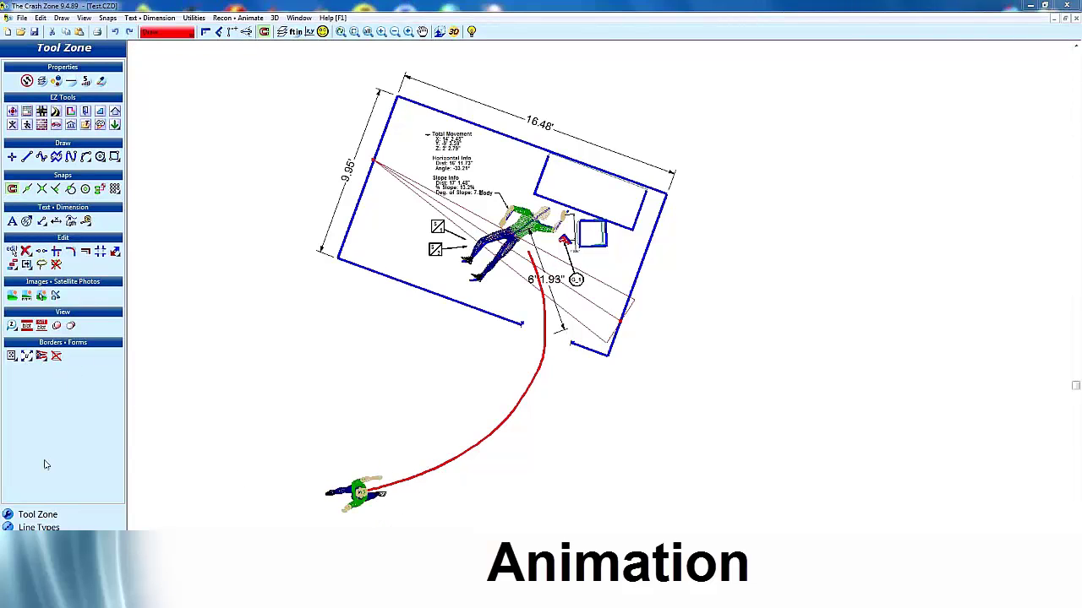
- Open the 3D animation of the scene, play the figure walking along the path, and stop the playback
click(38, 552)
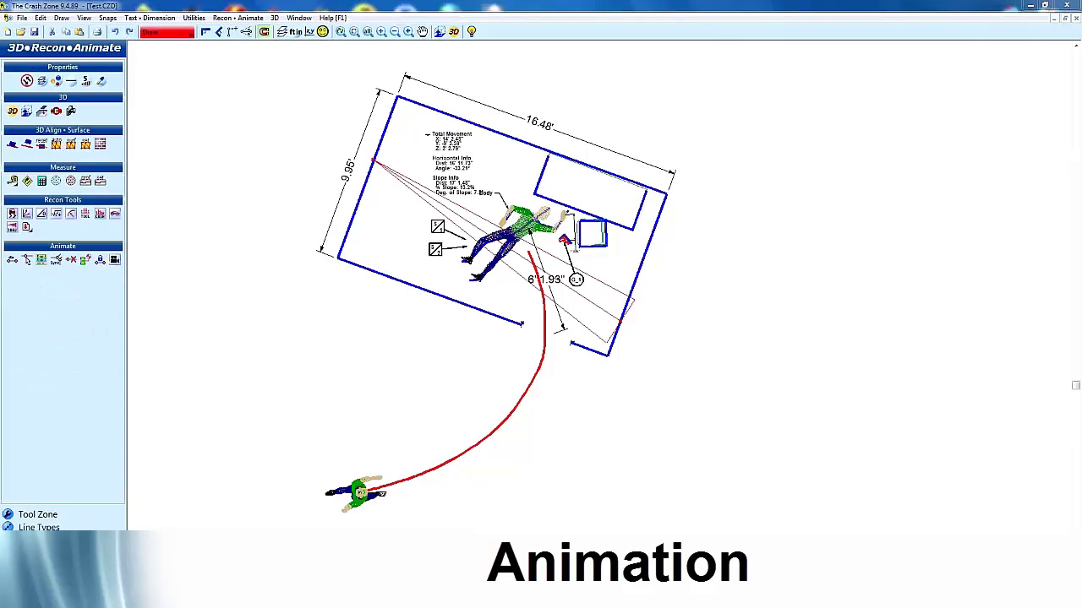
click(115, 261)
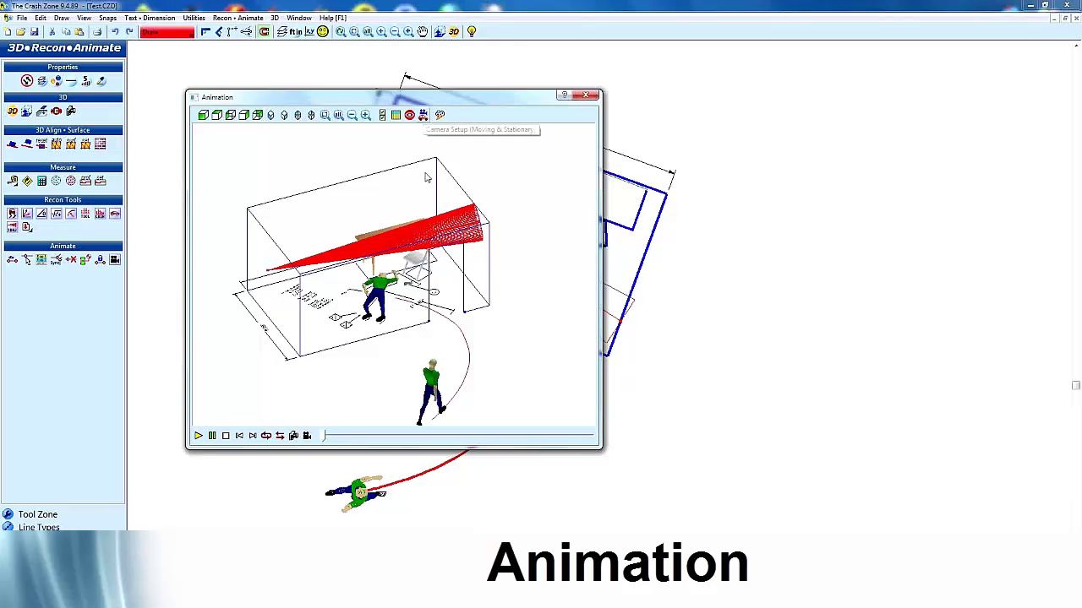
click(199, 436)
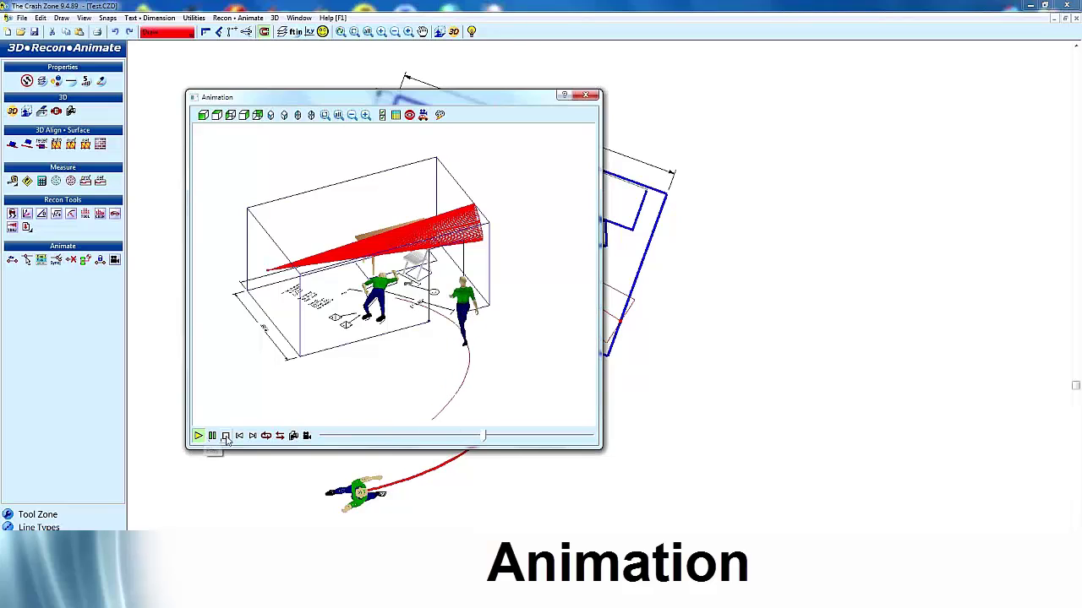
click(225, 436)
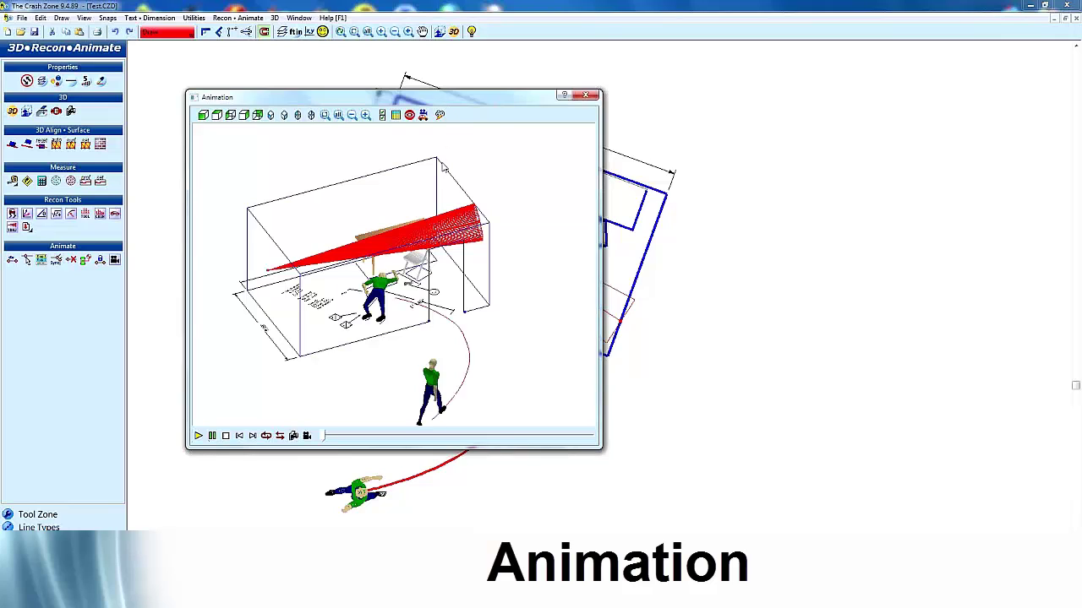
- Set up a moving camera on the walking figure from the Driver preset, with its elevation changed to 5 ft
click(423, 115)
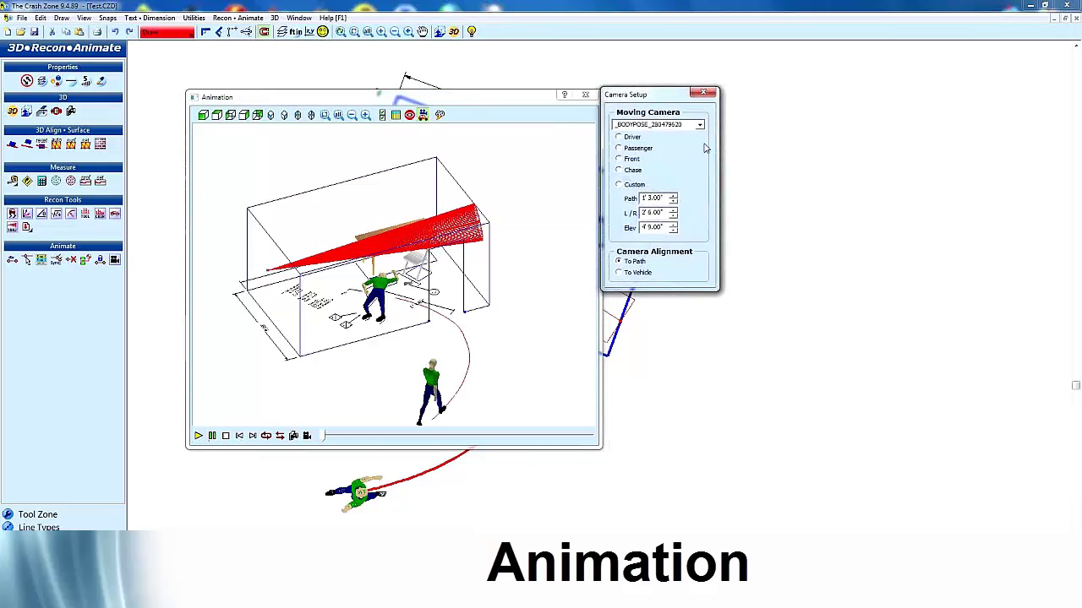
click(619, 137)
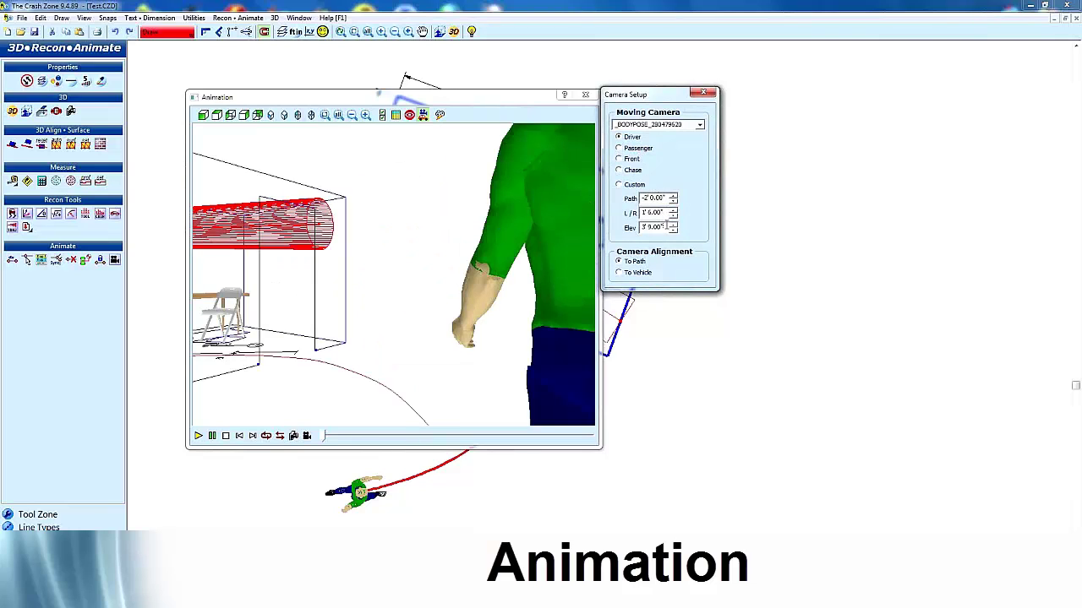
drag(668, 226, 630, 228)
text(5)
key(Return)
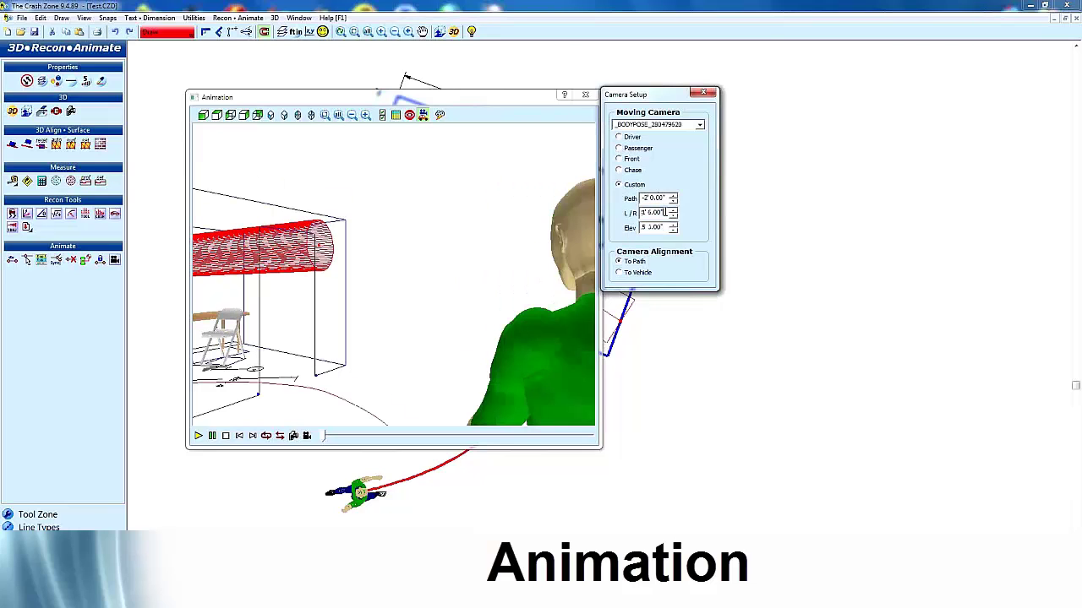
- Set the moving camera's path offset to -1' 6" and its L/R offset to 0' 0" to centre it behind the head
click(672, 195)
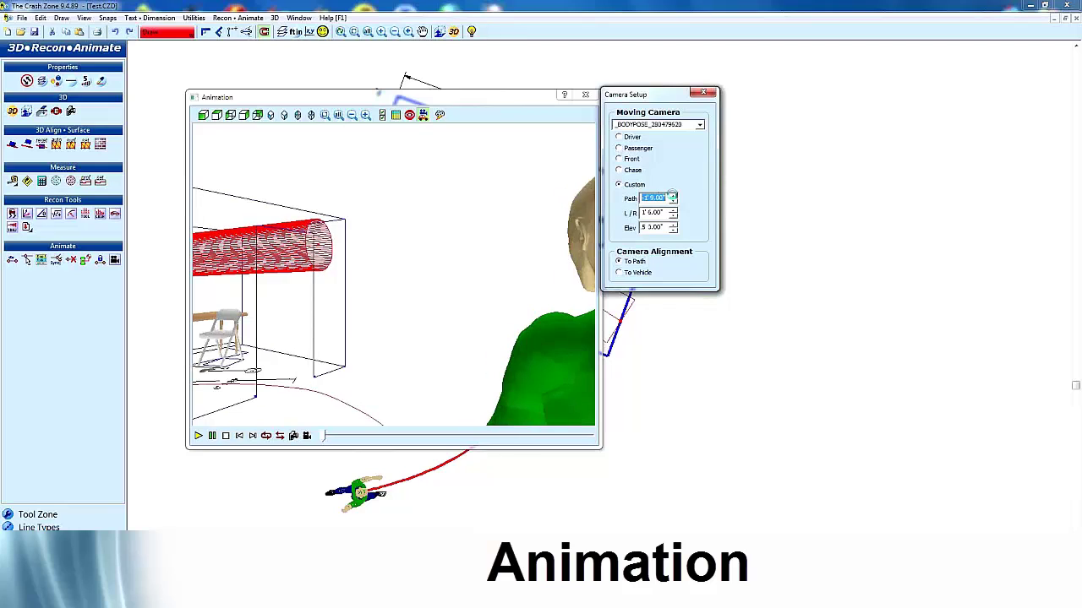
click(671, 195)
click(672, 212)
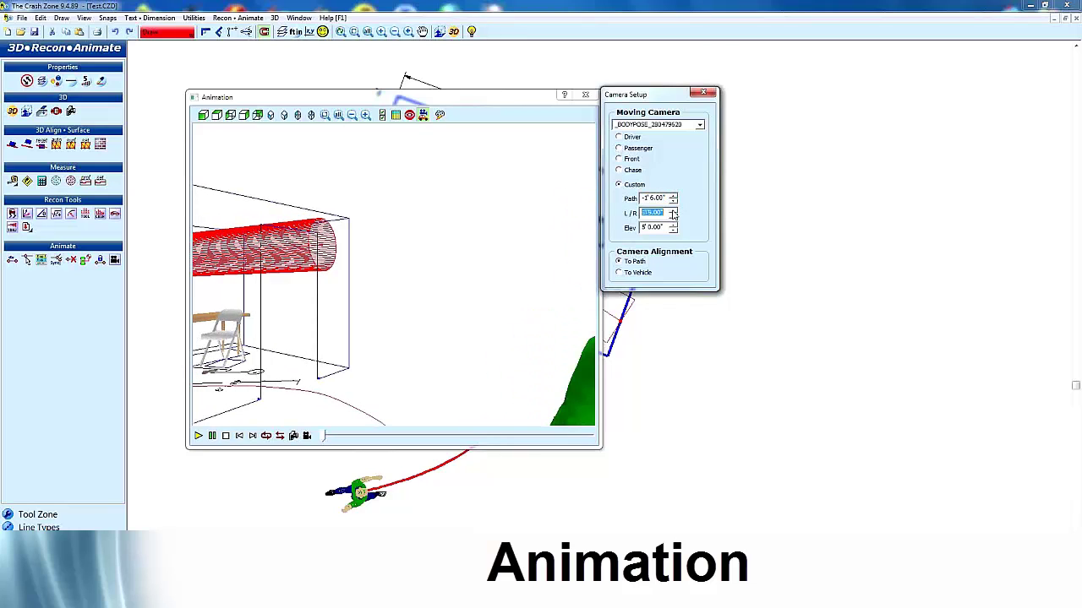
click(673, 210)
click(672, 211)
click(671, 212)
click(673, 215)
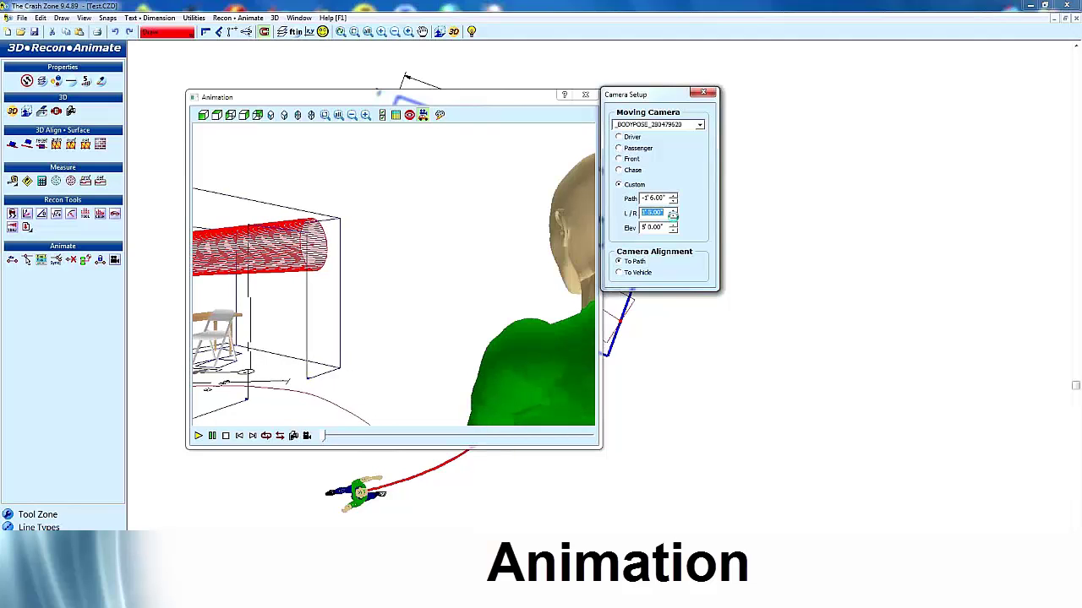
click(672, 214)
click(671, 215)
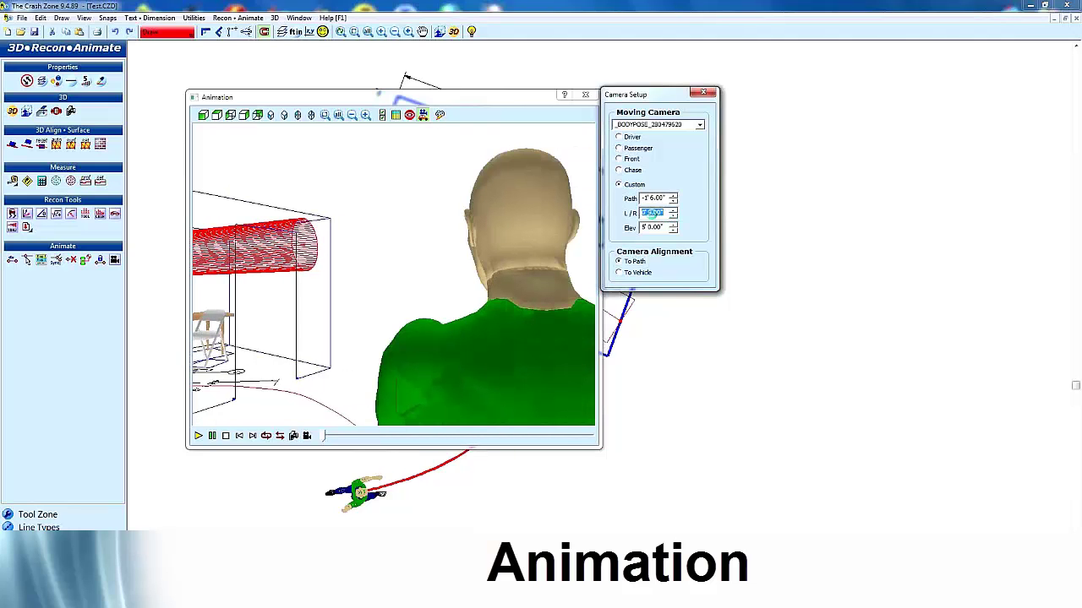
click(672, 215)
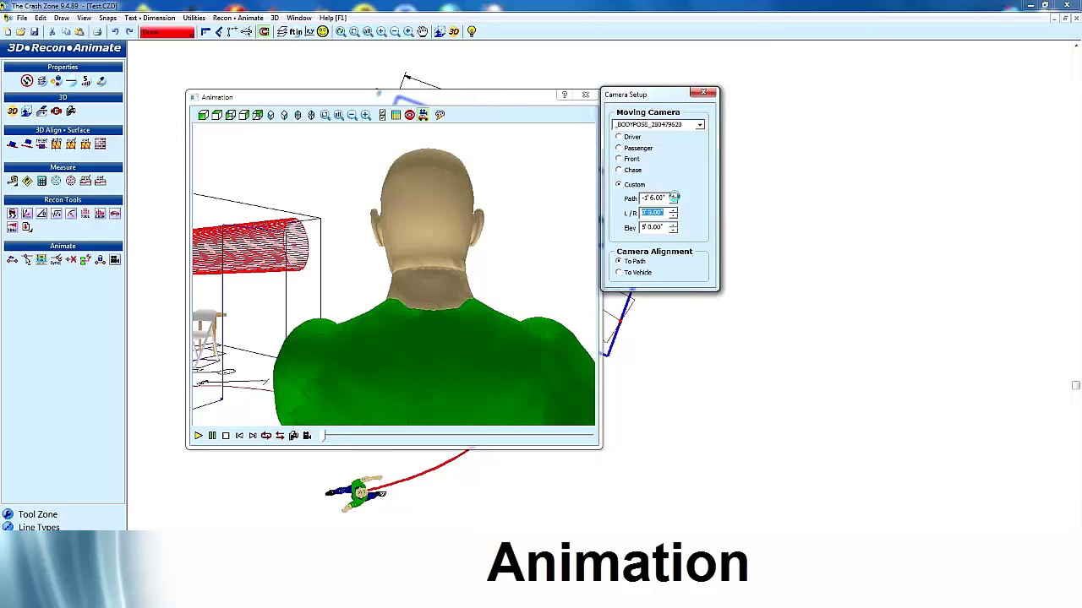
- Set the moving camera's path offset to -1' 0" and elevation to 5' 6", and play the animation from that view
click(674, 195)
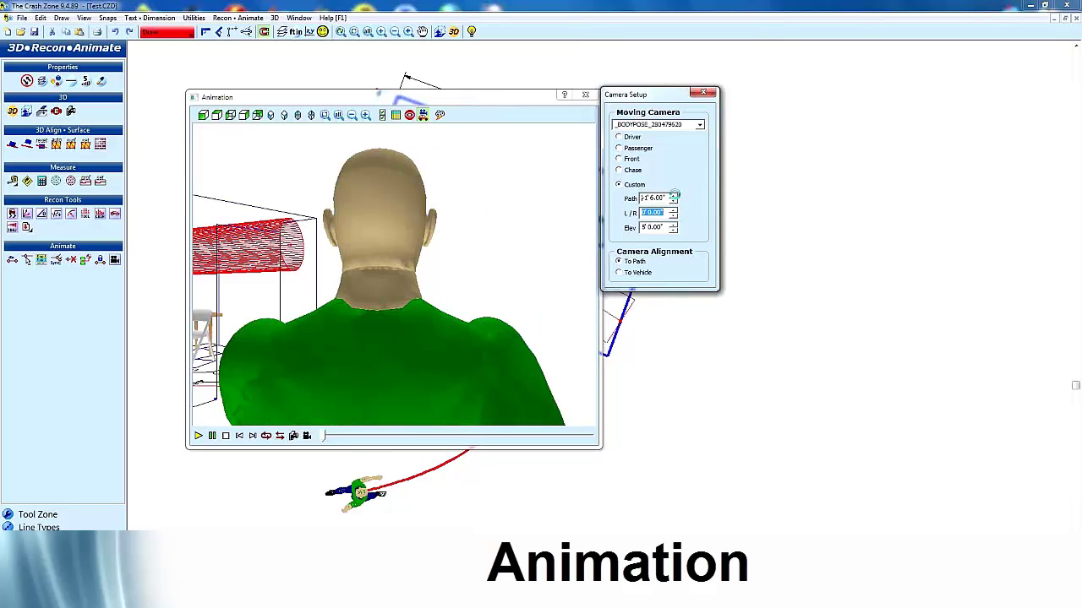
click(673, 195)
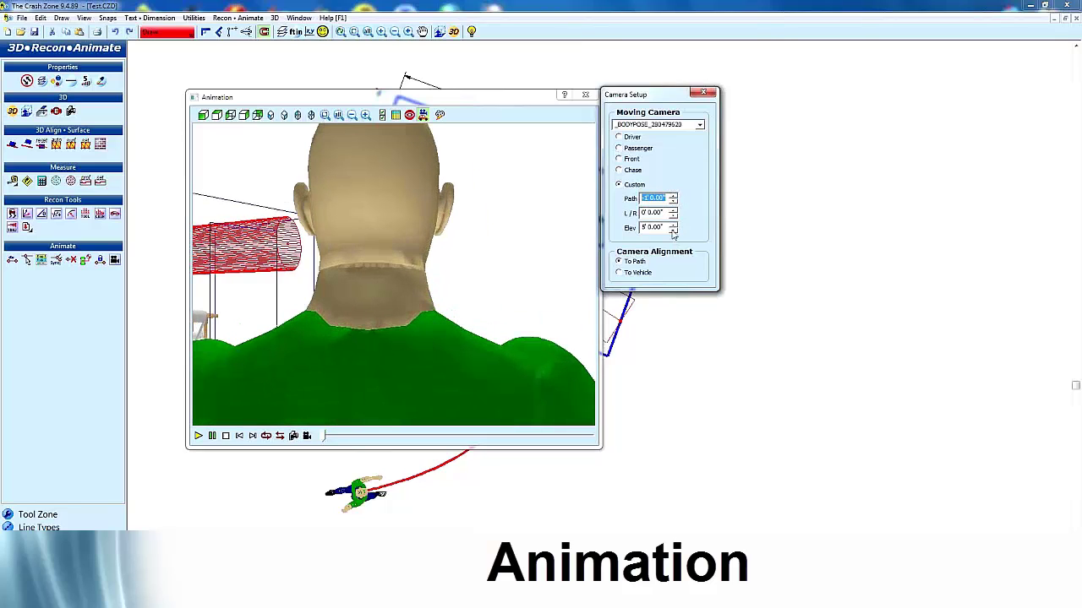
click(672, 225)
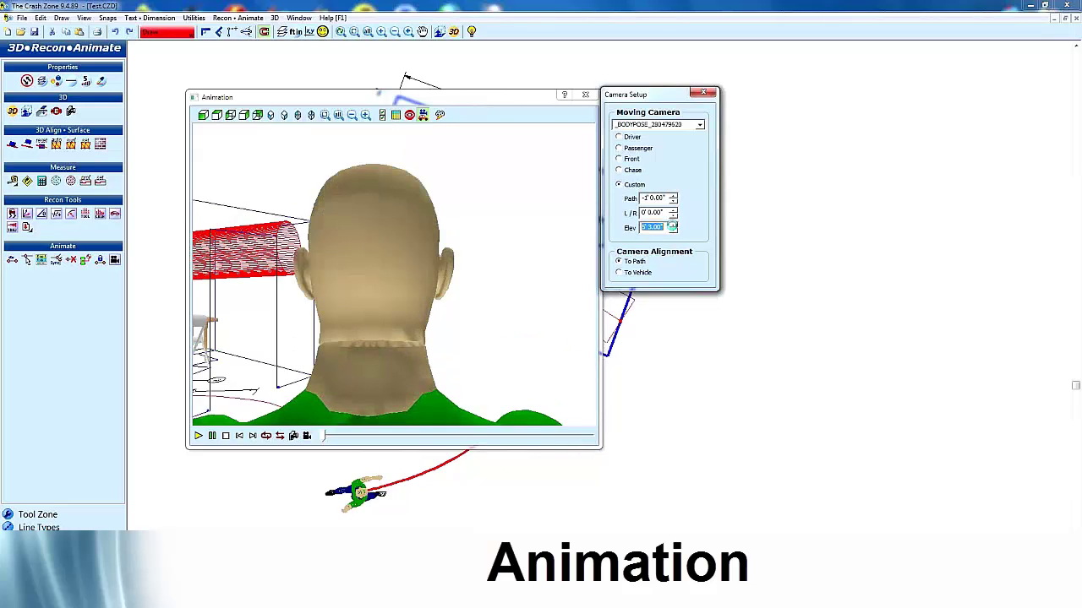
click(672, 224)
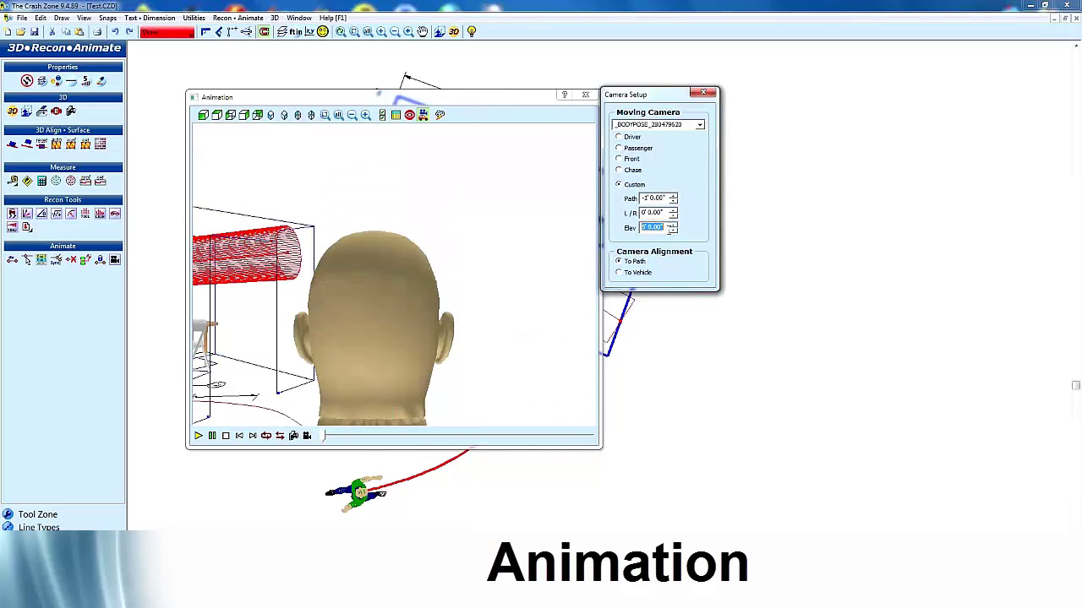
click(198, 437)
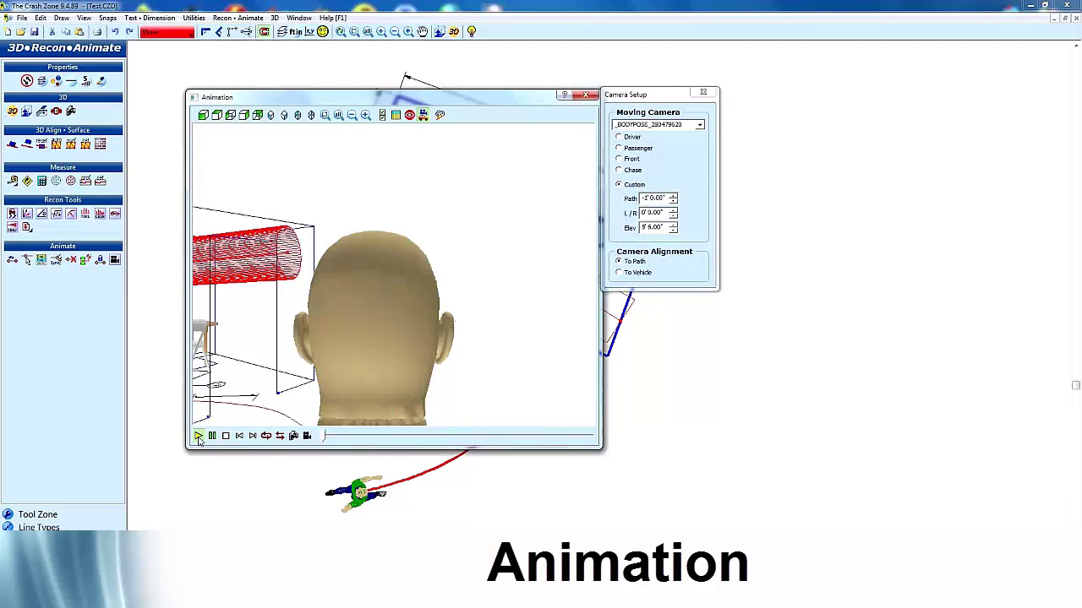
click(198, 437)
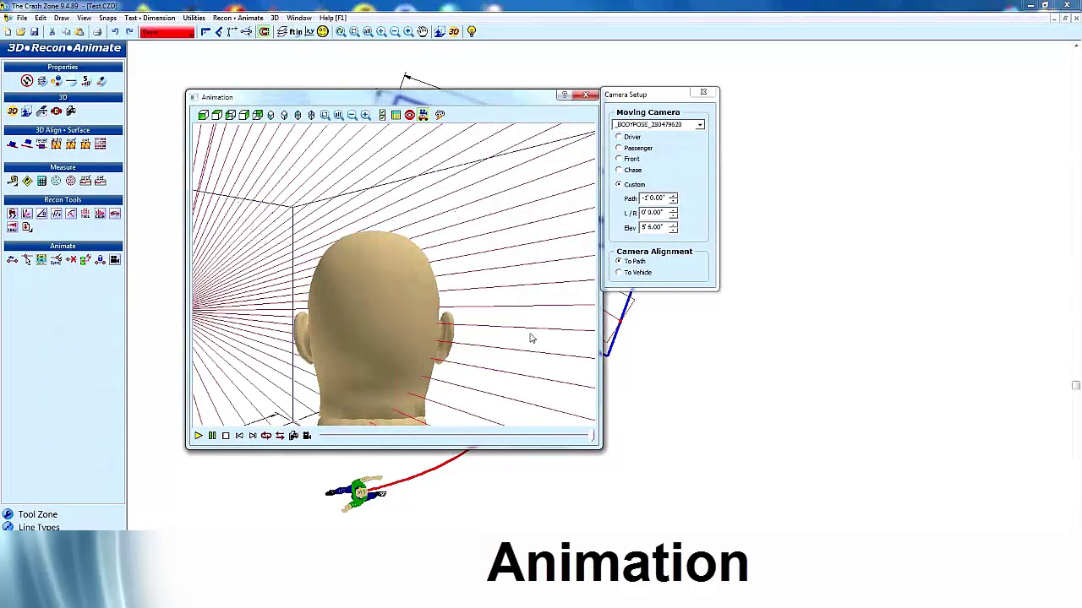
- Set the moving camera's elevation to 2' 0", its path offset to 0' 0" and its L/R offset to 0' 6"
drag(668, 228, 618, 230)
text(2)
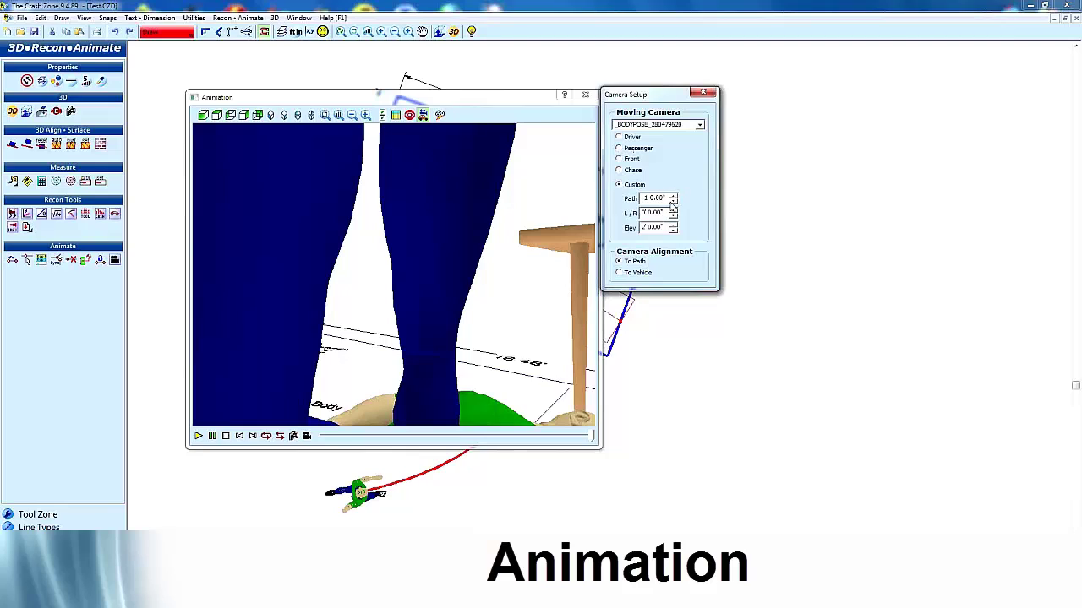
click(674, 199)
click(672, 203)
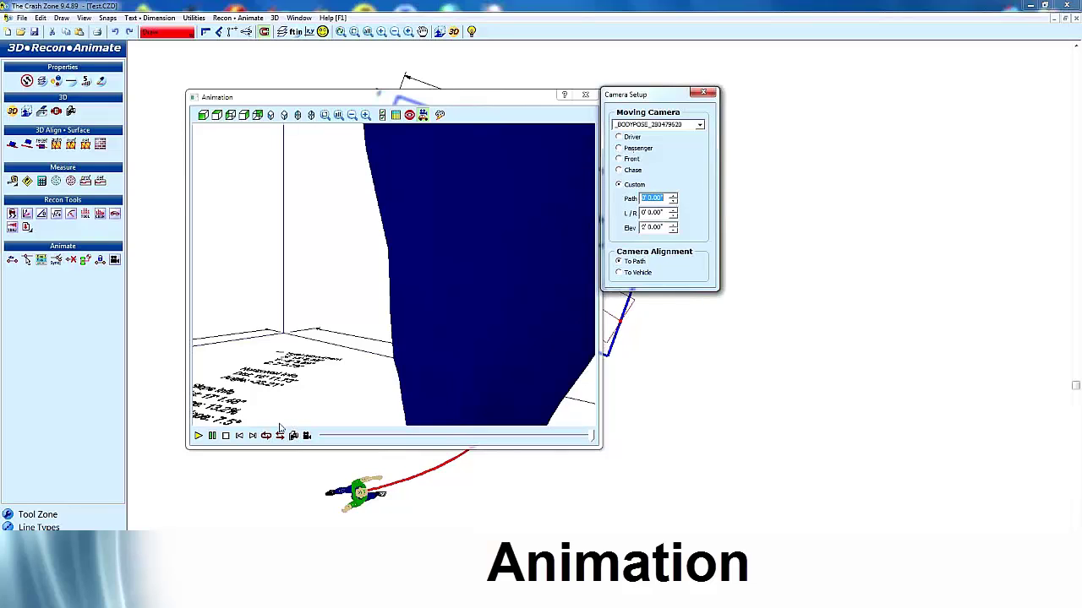
click(674, 216)
click(673, 217)
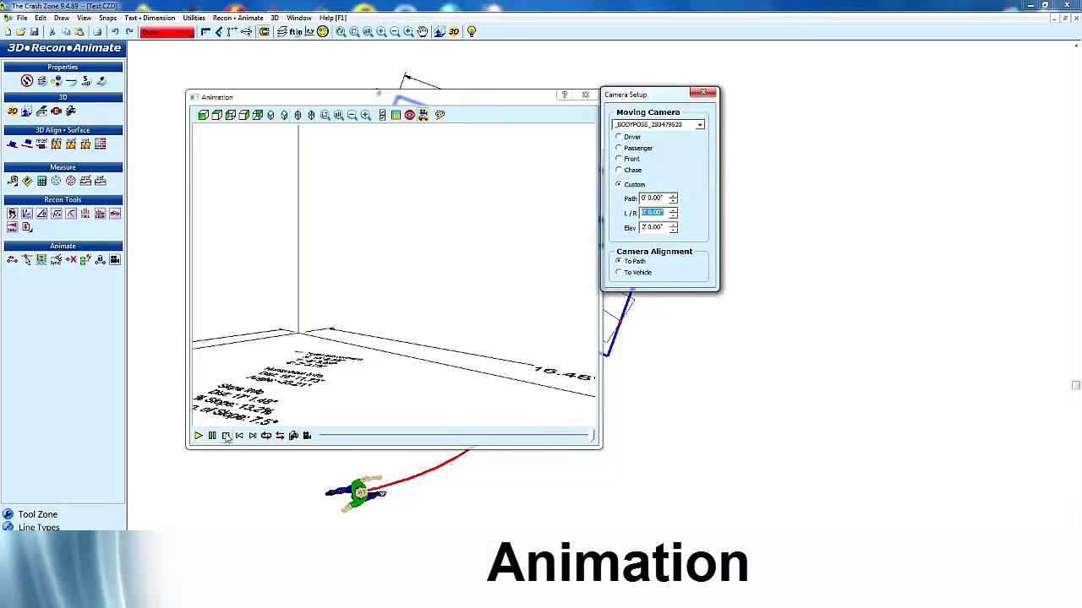
click(308, 435)
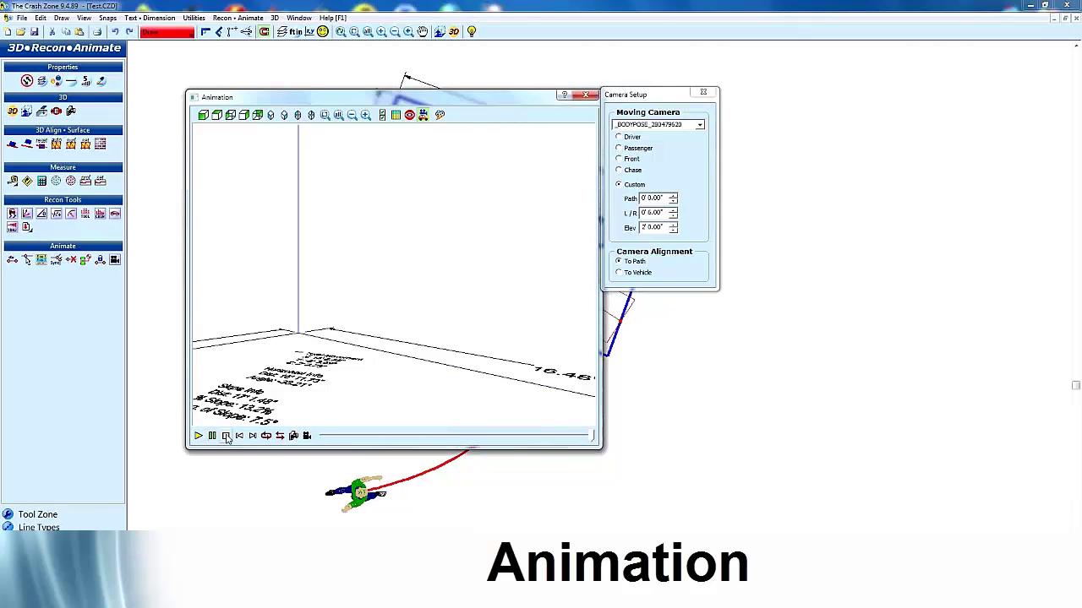
- Export the animation as a WMV movie named Test, stop the export before all frames are processed, and play the movie
click(306, 435)
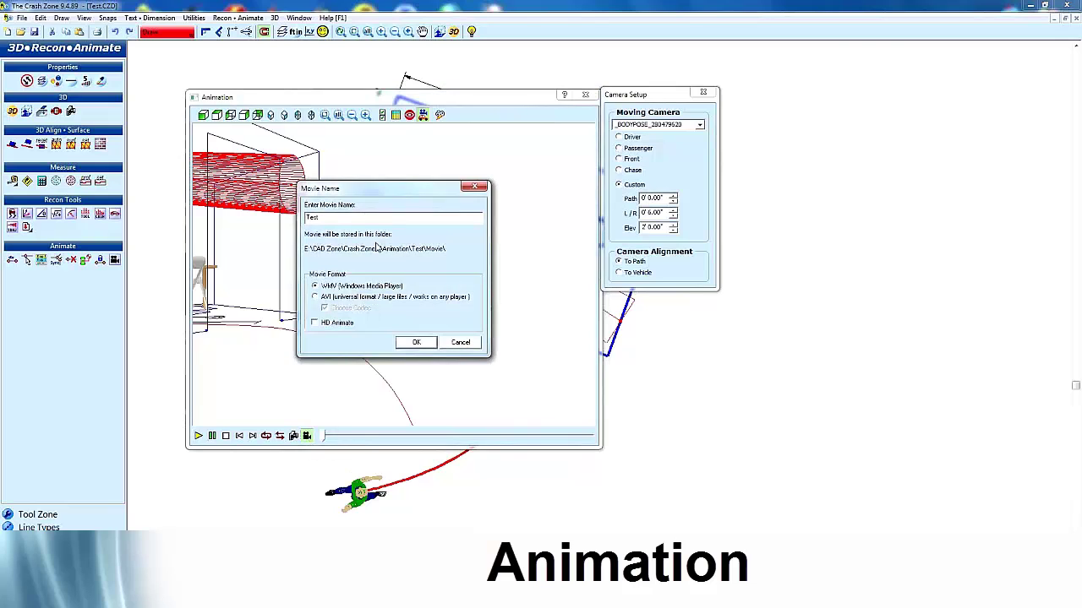
click(417, 343)
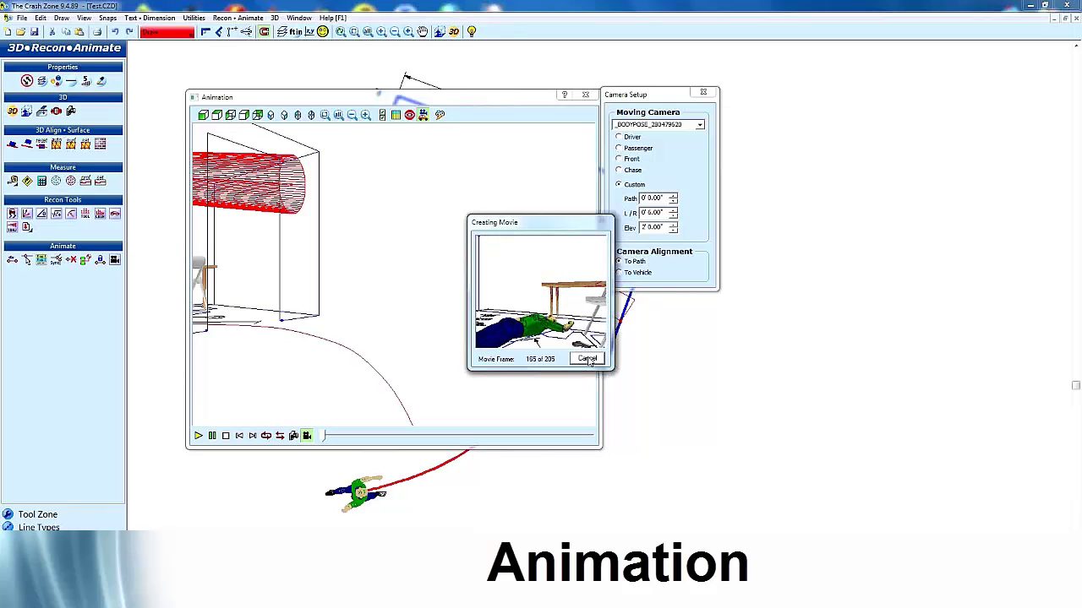
click(588, 359)
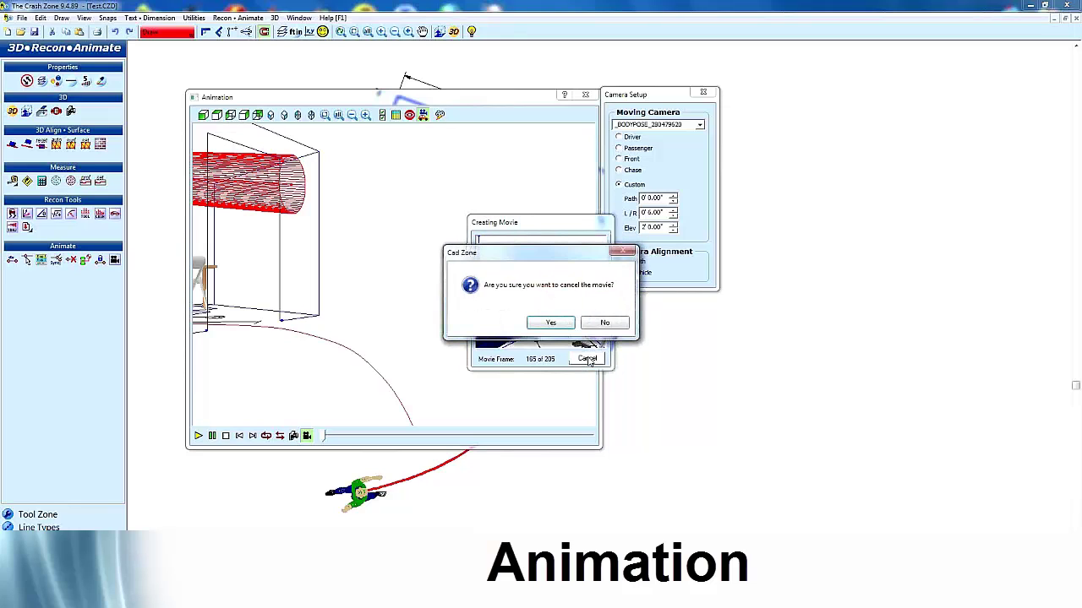
click(554, 323)
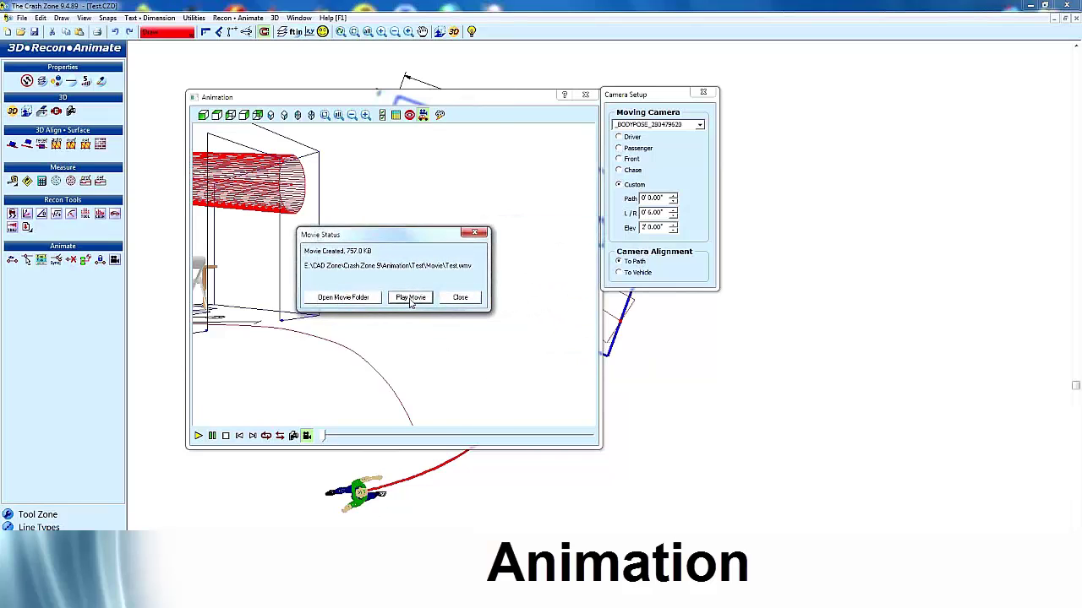
click(410, 298)
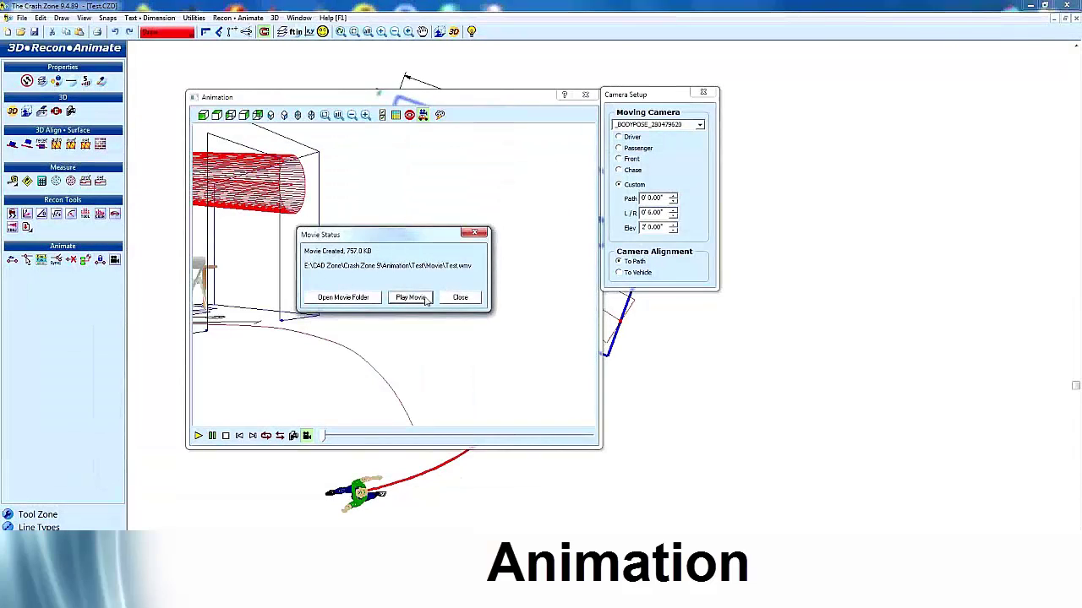
- Check the Frames folder beside the exported movie for saved frames, and close the folder and movie status windows
click(358, 296)
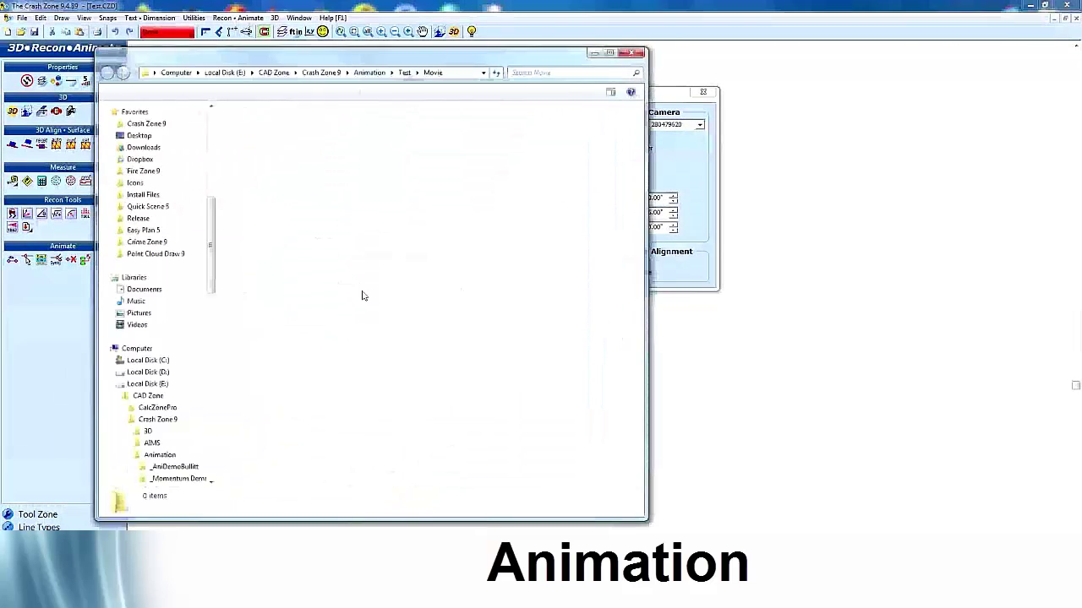
click(408, 74)
double_click(251, 127)
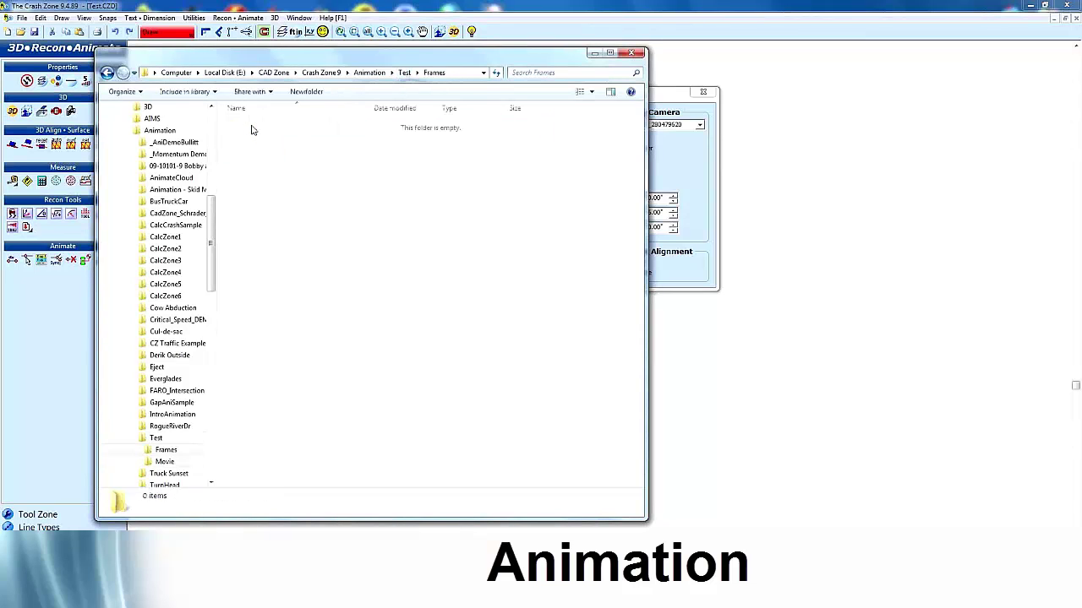
click(633, 56)
click(458, 296)
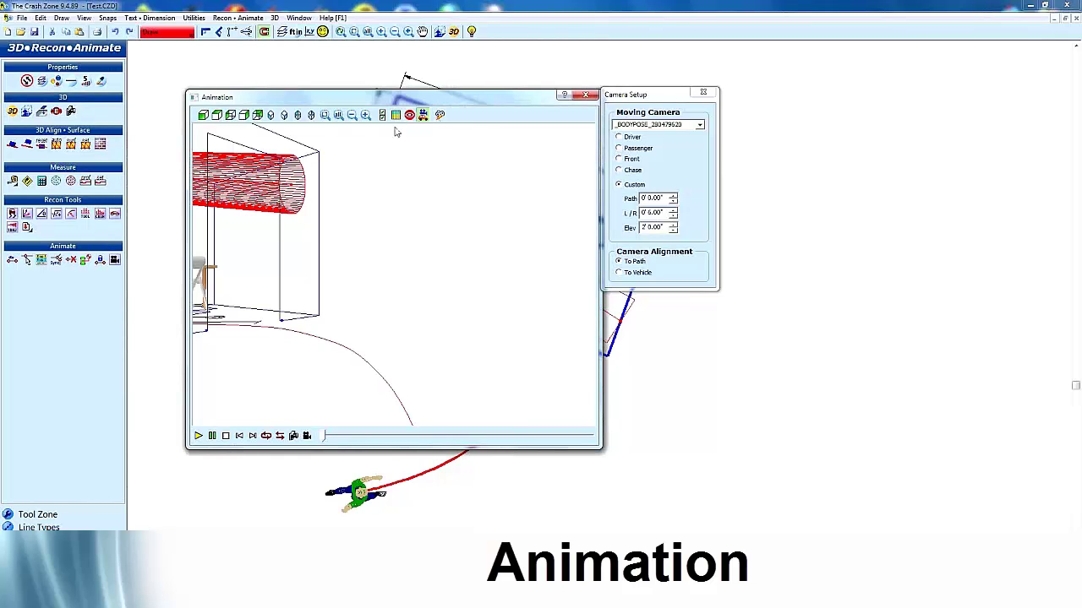
click(307, 435)
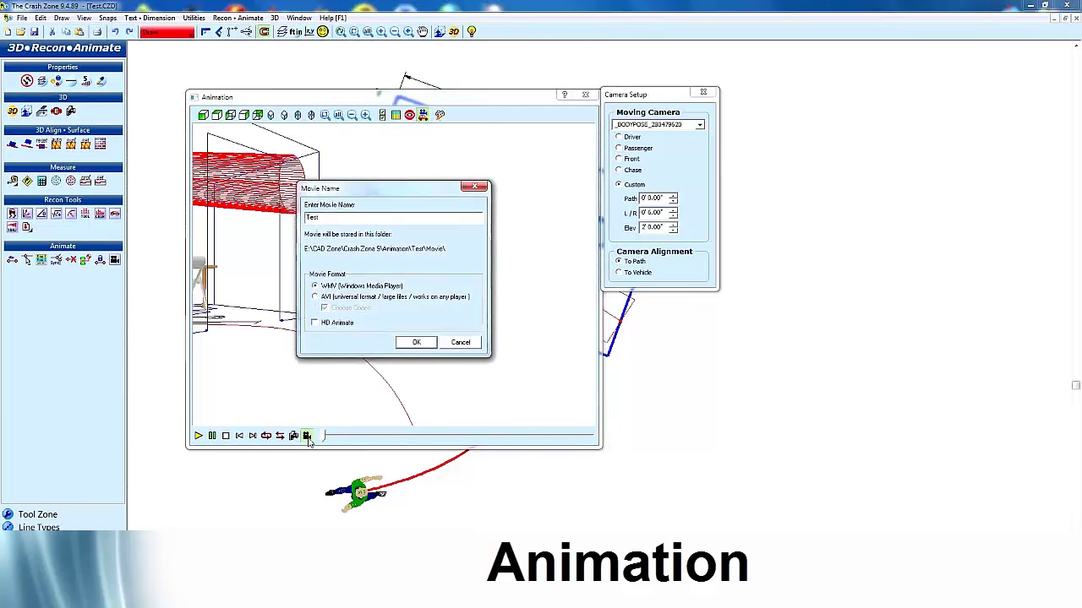
click(329, 296)
click(327, 288)
click(461, 343)
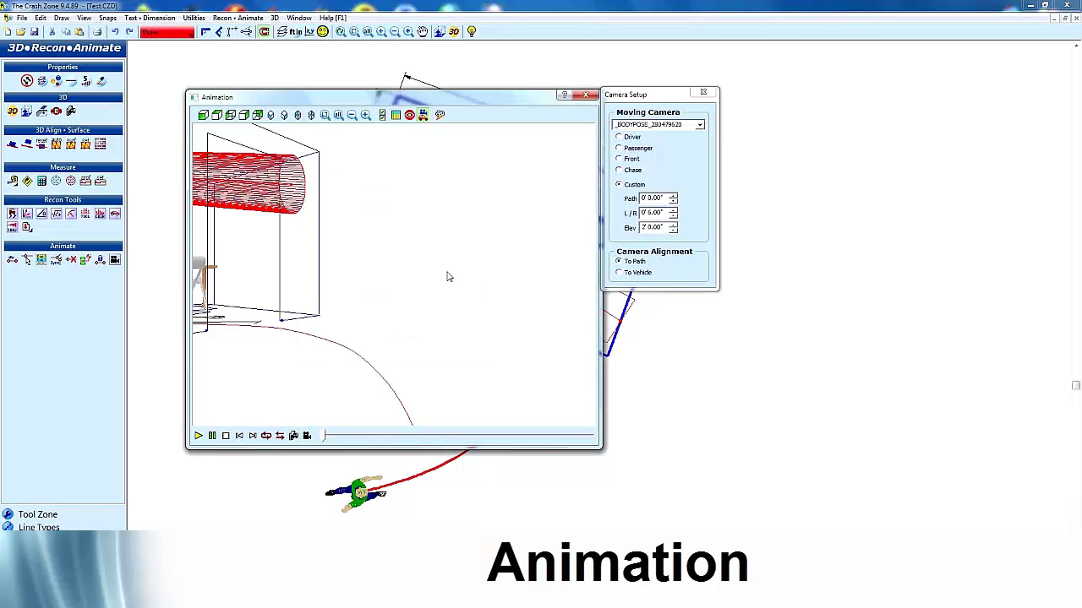
- Turn on frame captions for frame count, time and speed in the animation preferences, keeping the 800x600 movie frame size
click(382, 115)
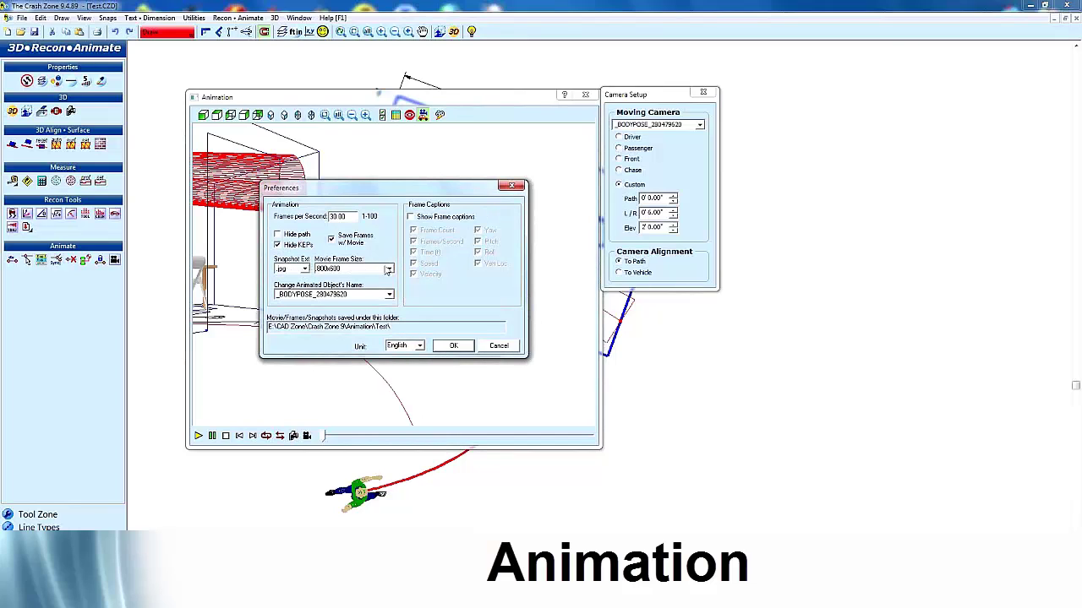
click(389, 270)
click(390, 269)
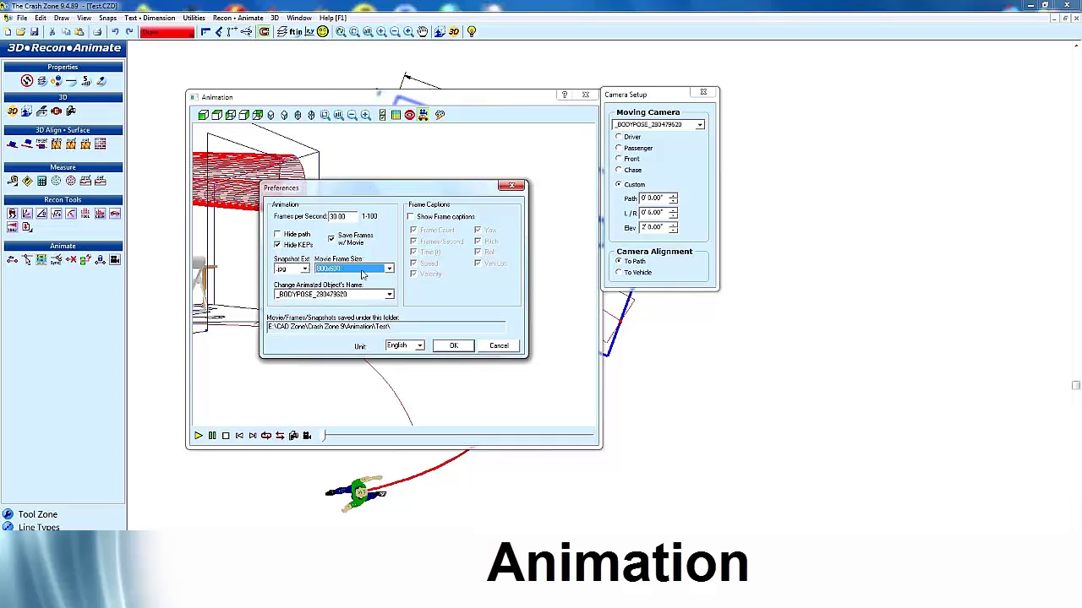
click(415, 218)
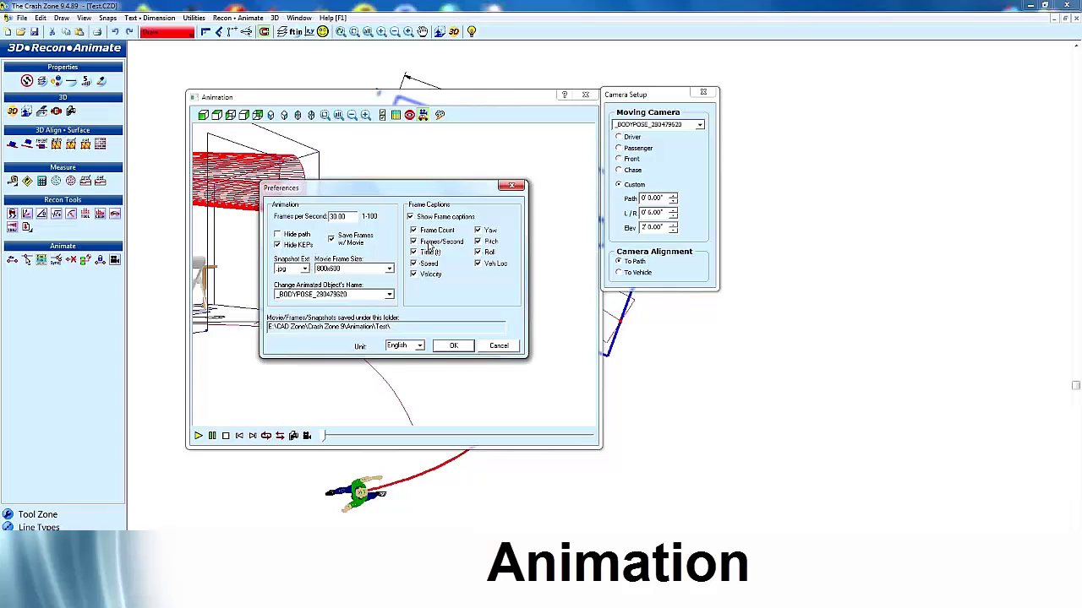
click(430, 244)
click(478, 242)
click(478, 252)
click(457, 346)
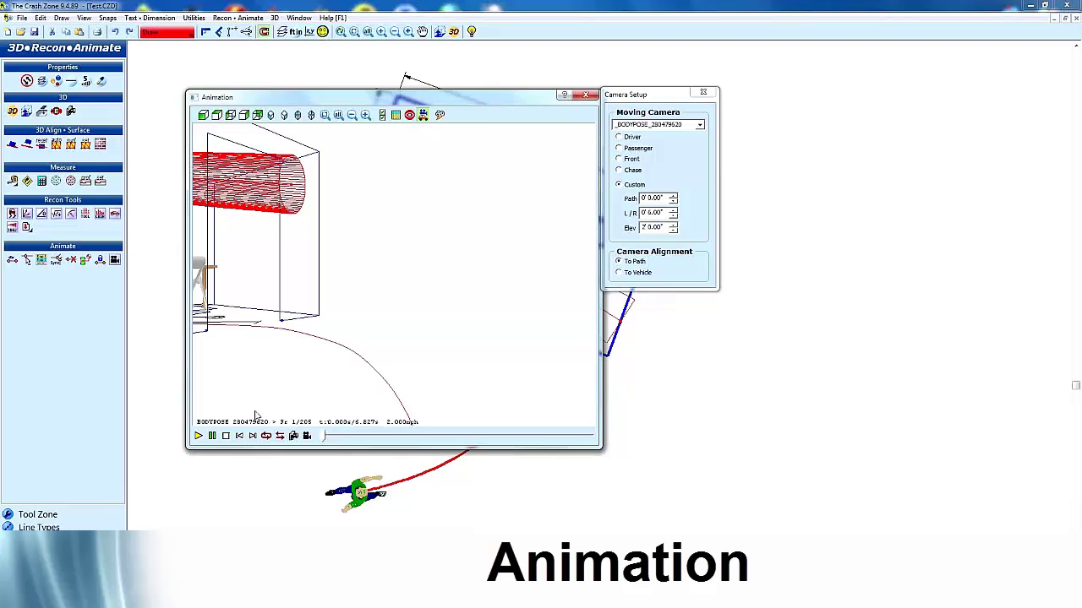
- Export the captioned animation as the WMV movie Test, replacing the existing file, and stop the export early
click(306, 436)
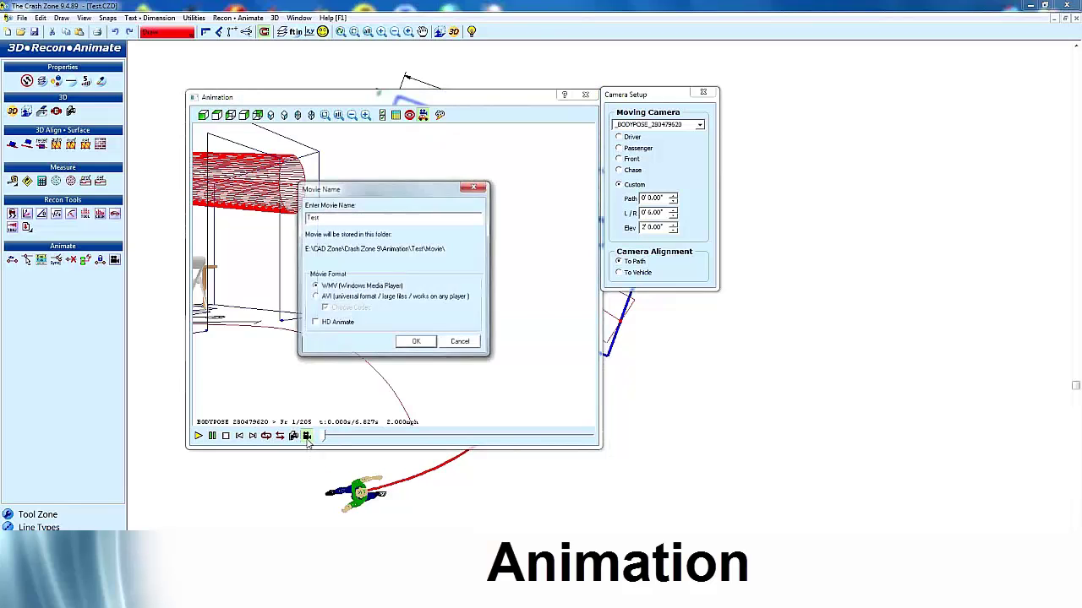
click(416, 342)
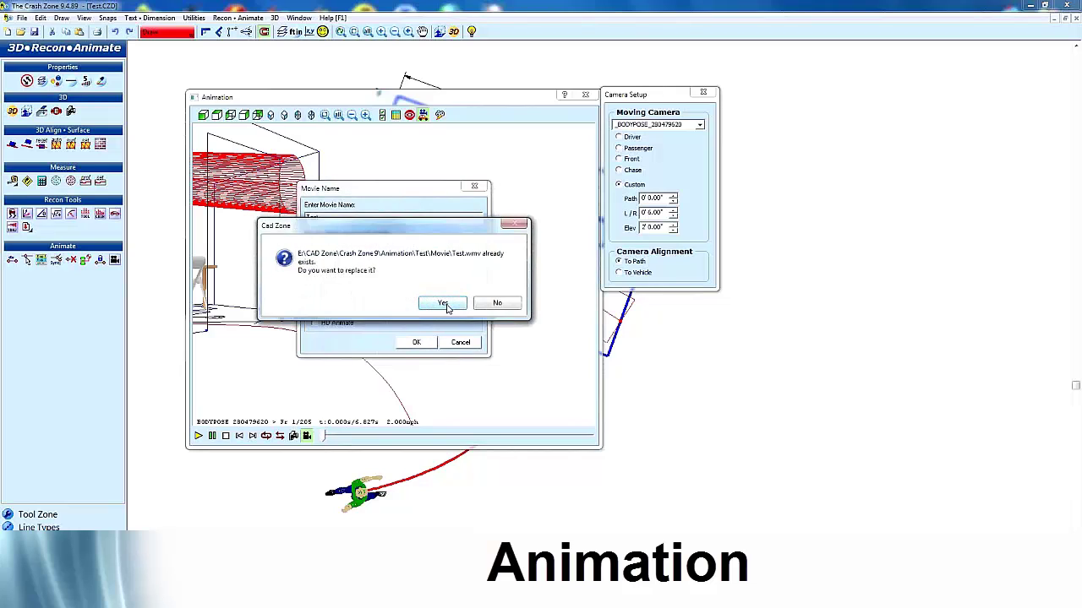
click(446, 303)
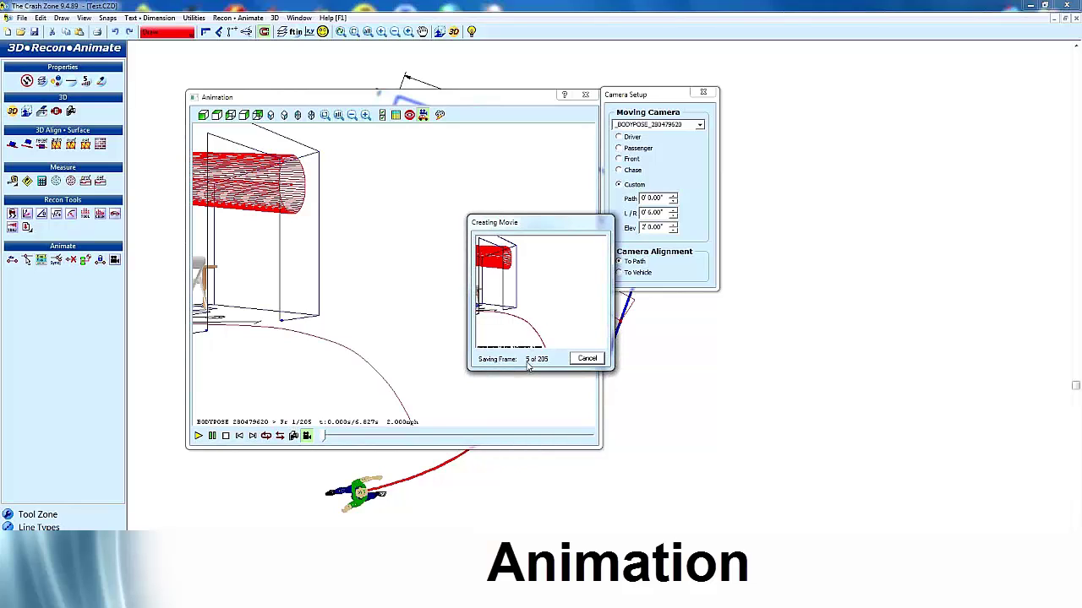
click(589, 360)
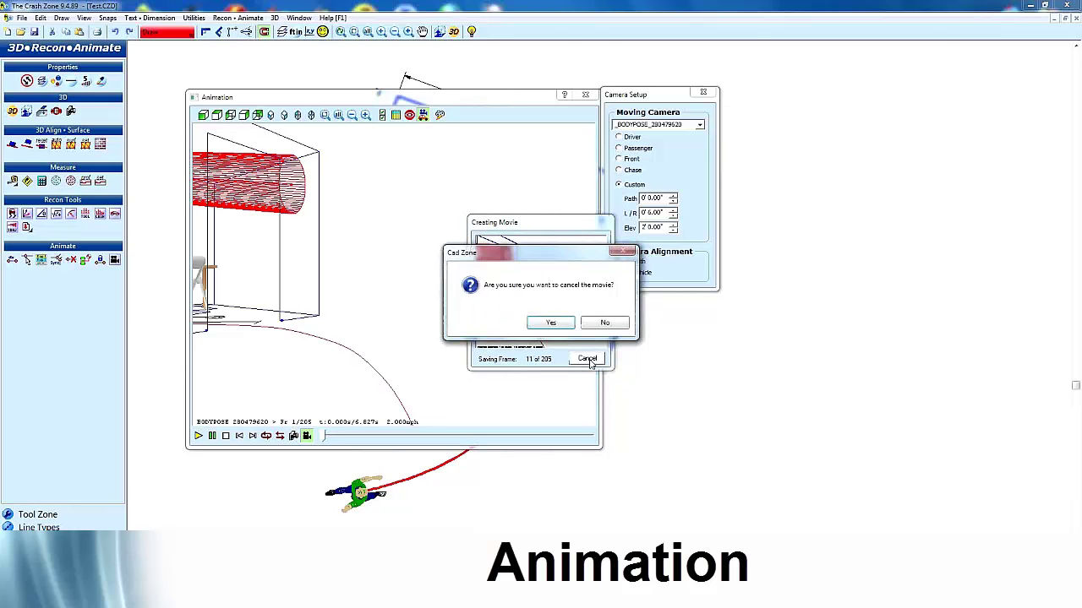
click(551, 322)
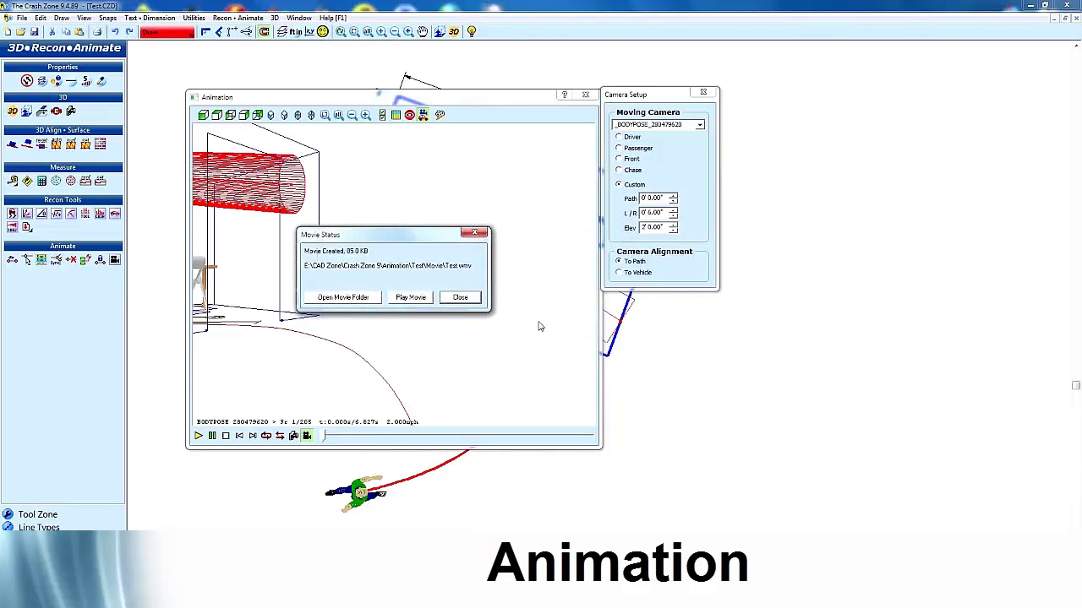
- Go from the exported movie's folder to the Frames folder and open the image Test_Frame_002.jpg
click(357, 301)
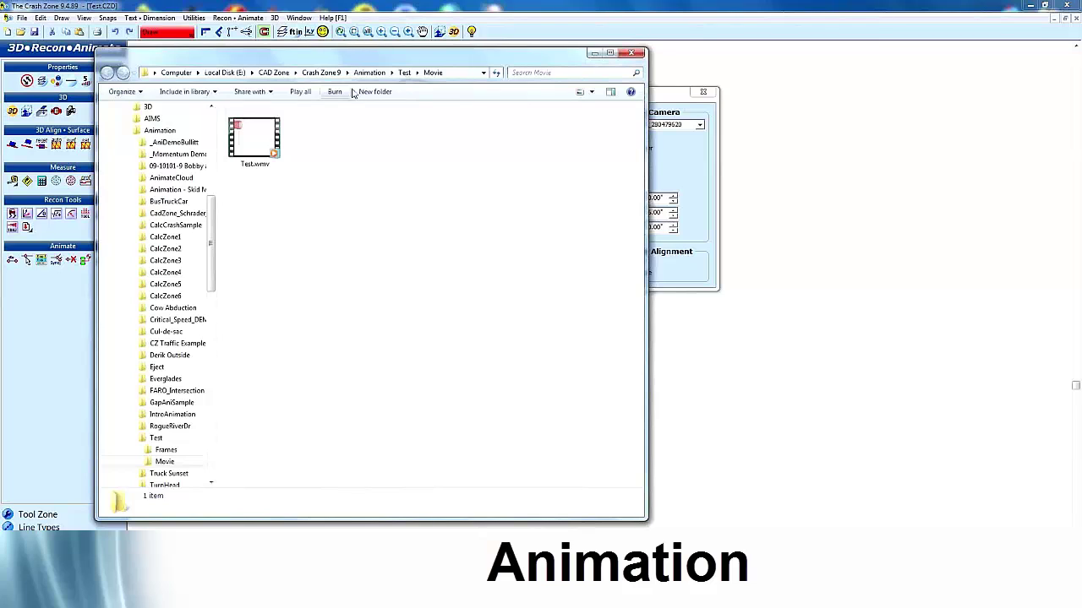
click(404, 73)
click(254, 127)
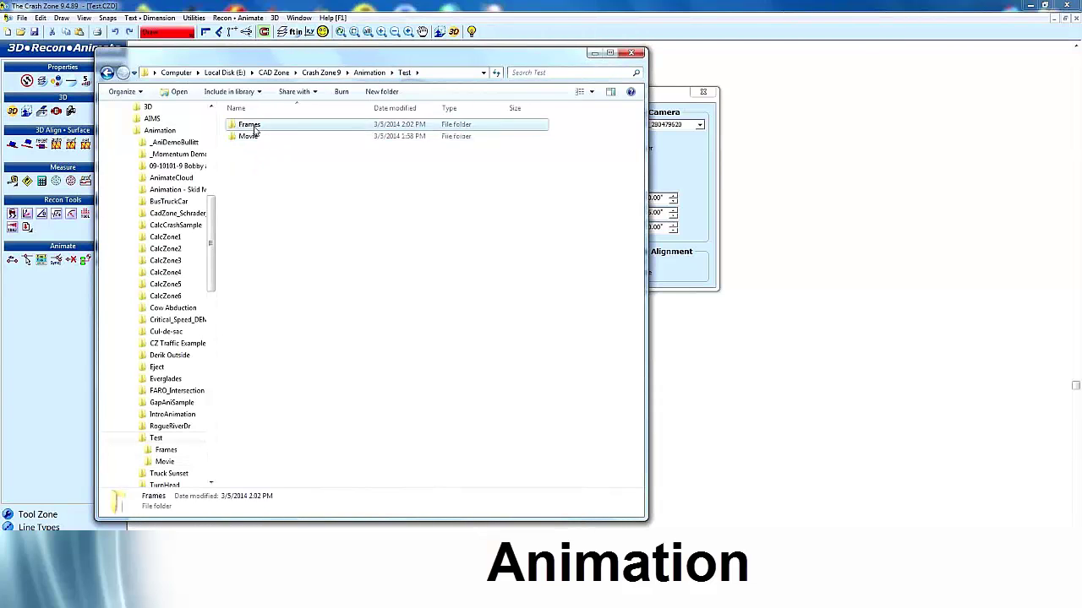
double_click(254, 131)
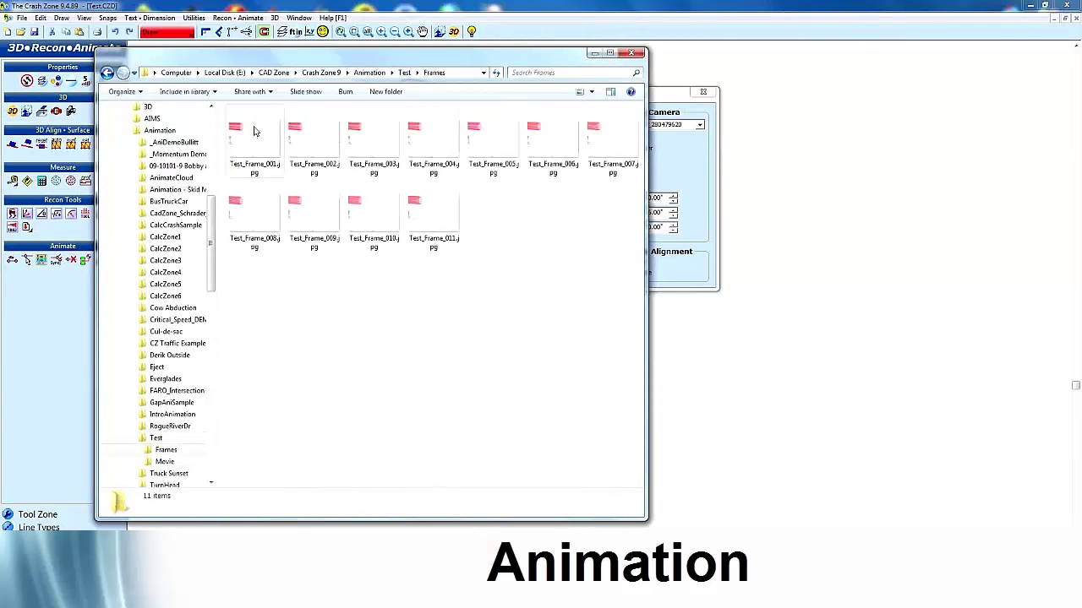
click(319, 141)
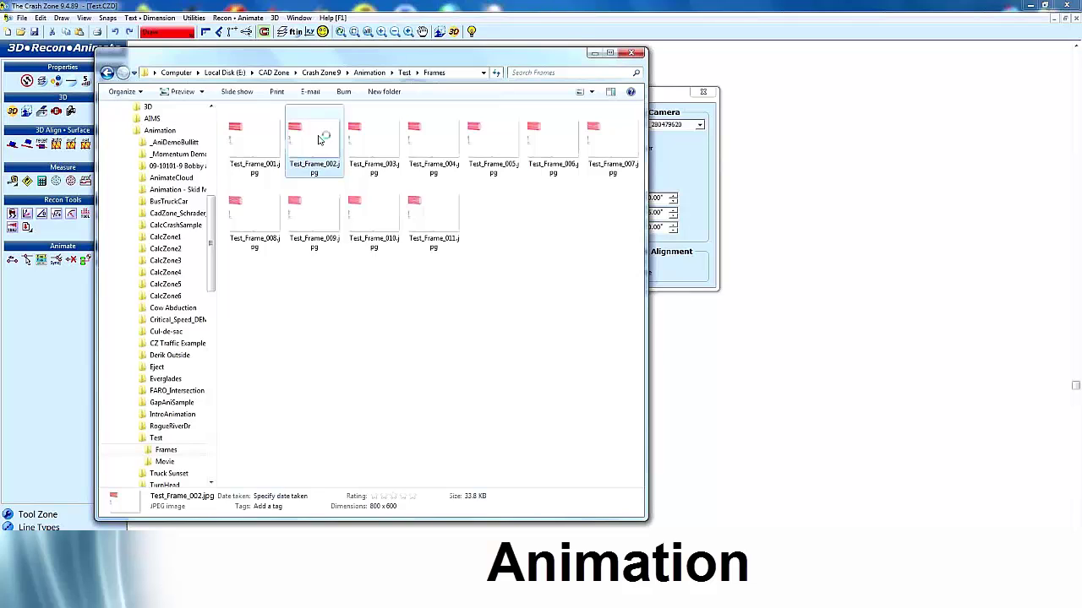
- Page through the saved frame images to check their captions, and close the image viewer, folder, movie status and camera setup windows
click(401, 478)
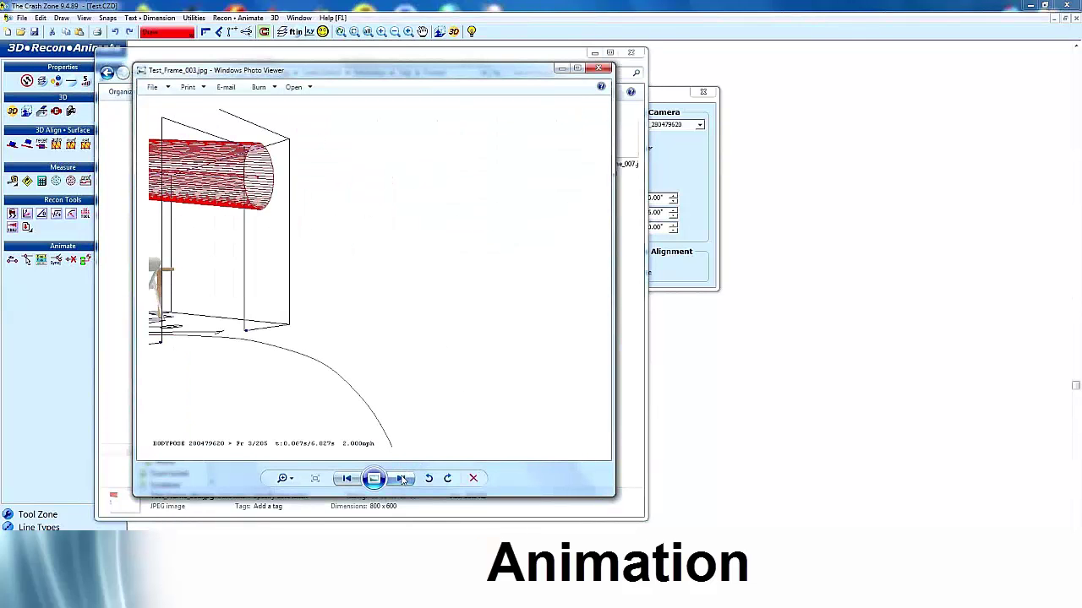
click(402, 478)
click(402, 478)
click(402, 478)
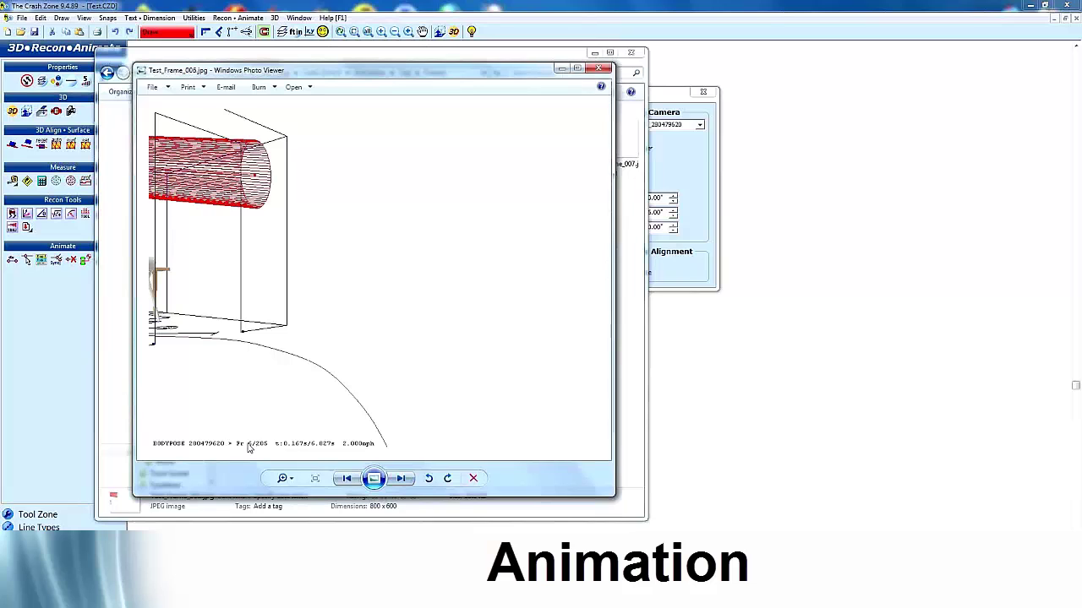
click(402, 478)
click(401, 479)
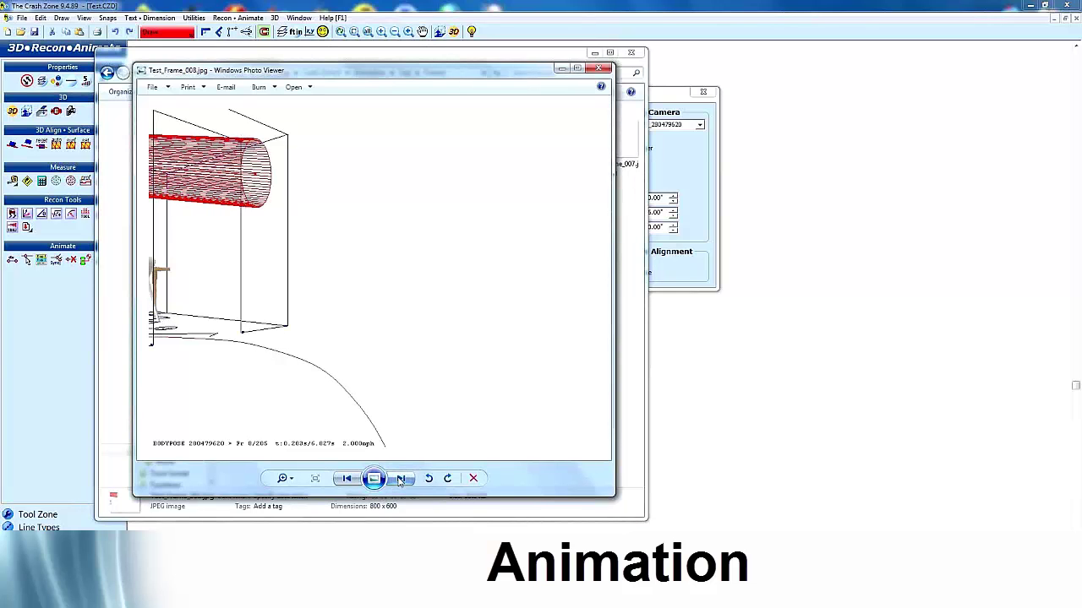
click(401, 479)
click(402, 478)
click(401, 478)
click(399, 481)
click(400, 481)
click(400, 481)
click(400, 480)
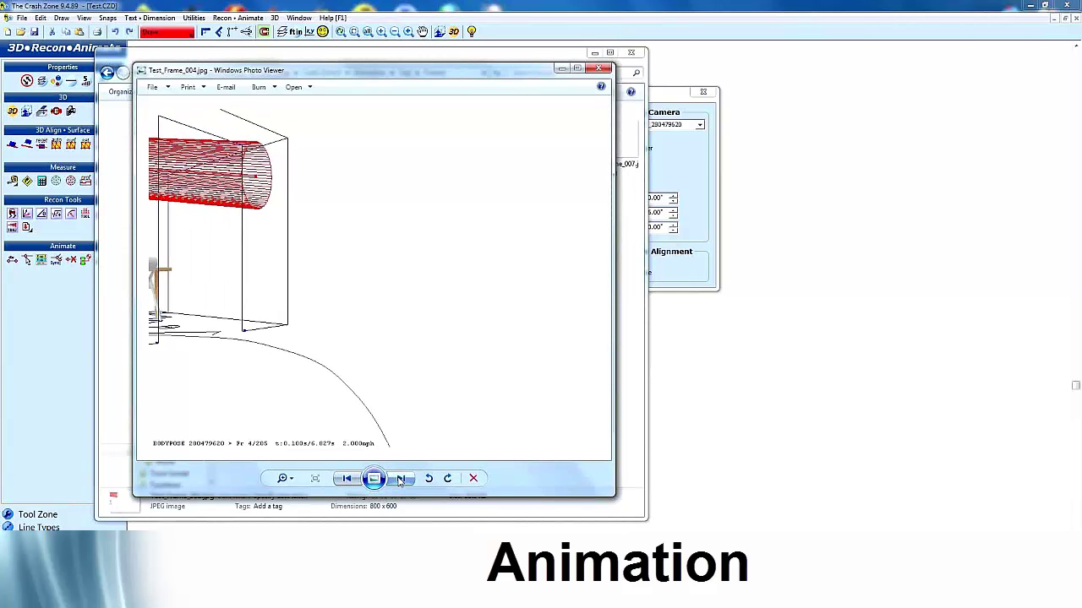
click(400, 481)
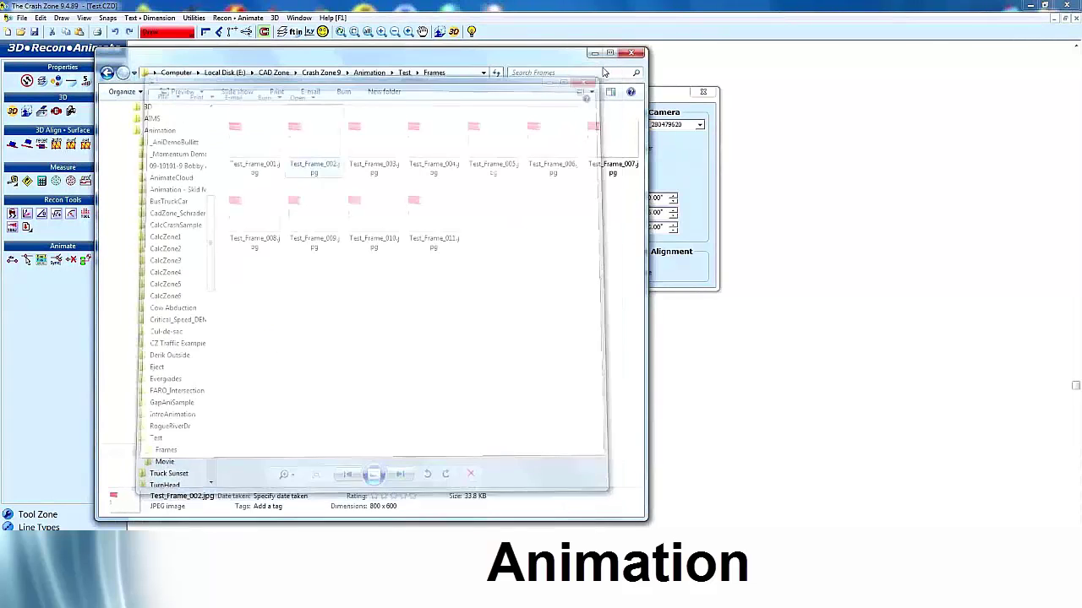
click(599, 68)
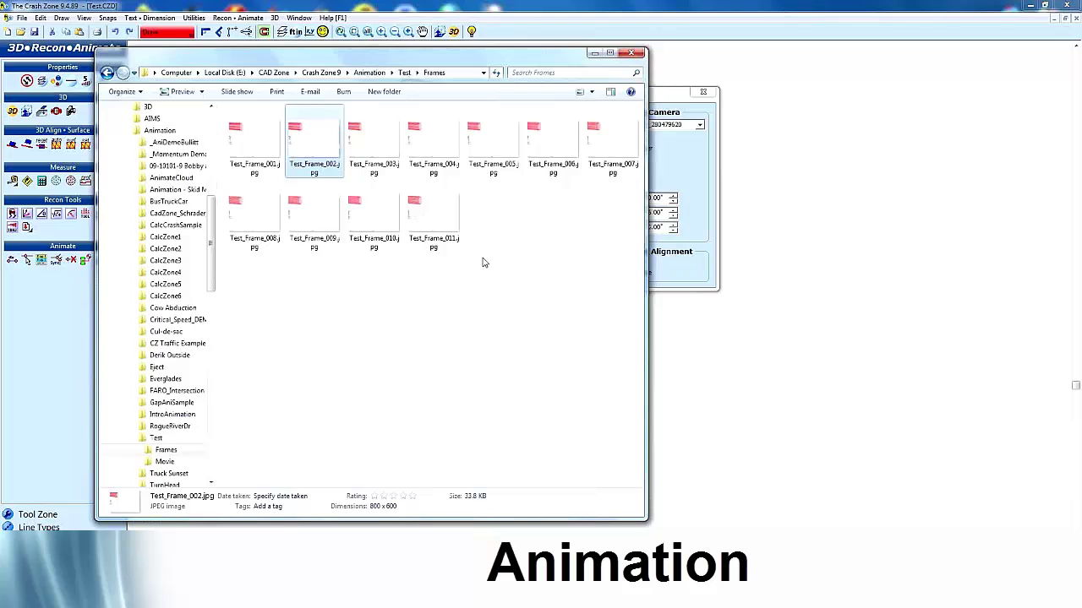
click(631, 52)
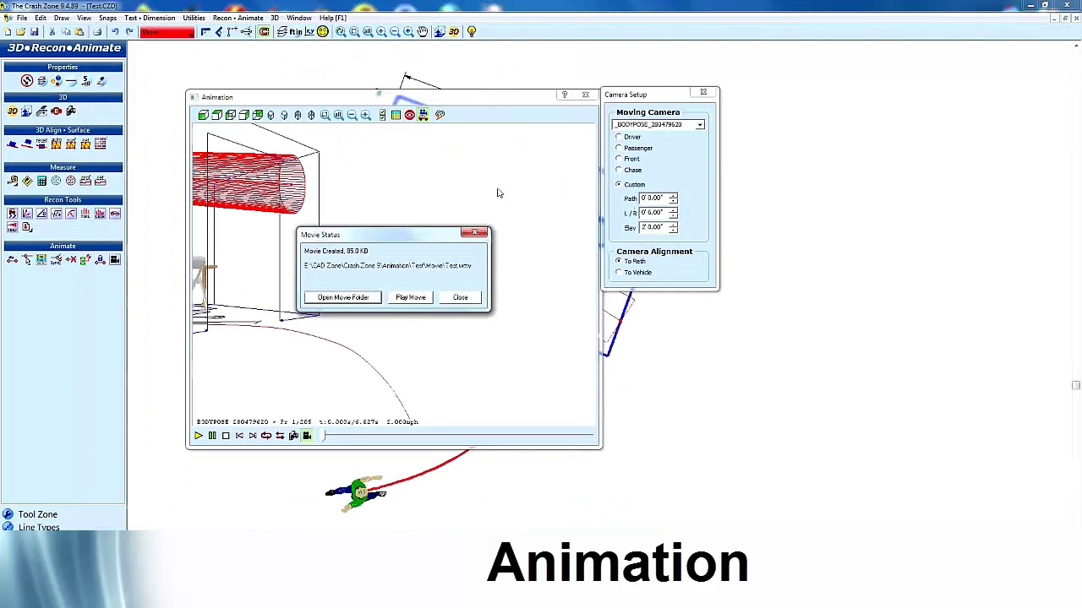
click(459, 297)
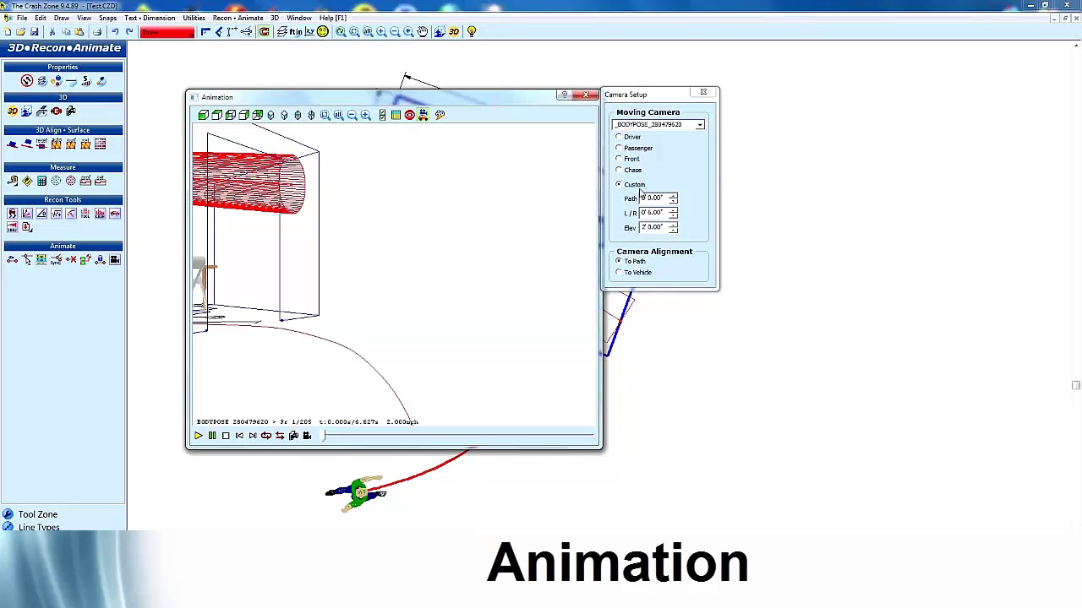
click(702, 92)
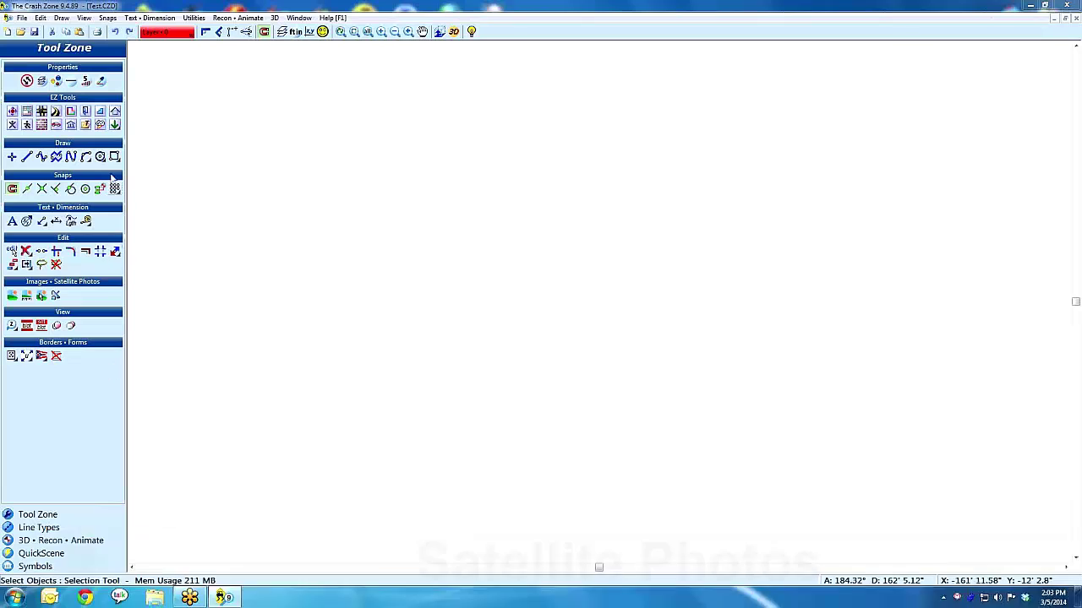
- Open the Point Cloud window for a look over the drawing area, and minimize it
click(100, 124)
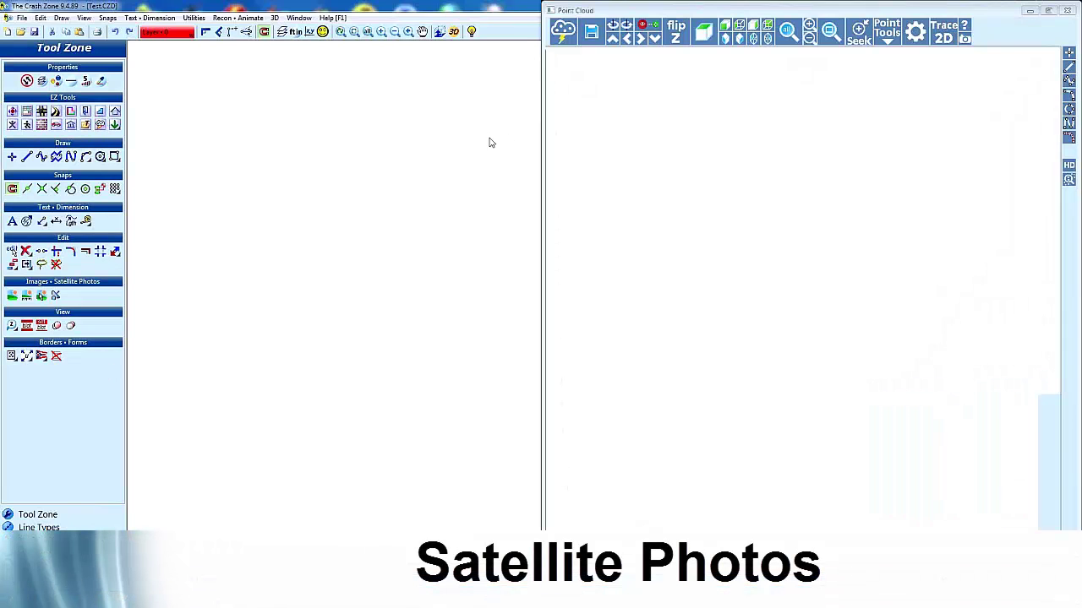
drag(611, 5, 444, 67)
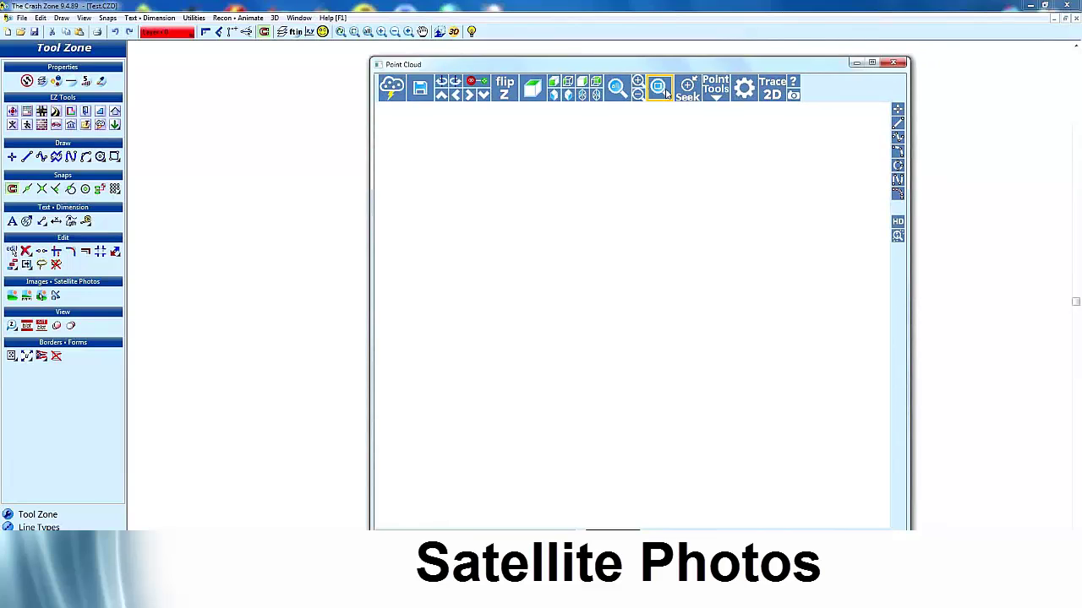
click(856, 64)
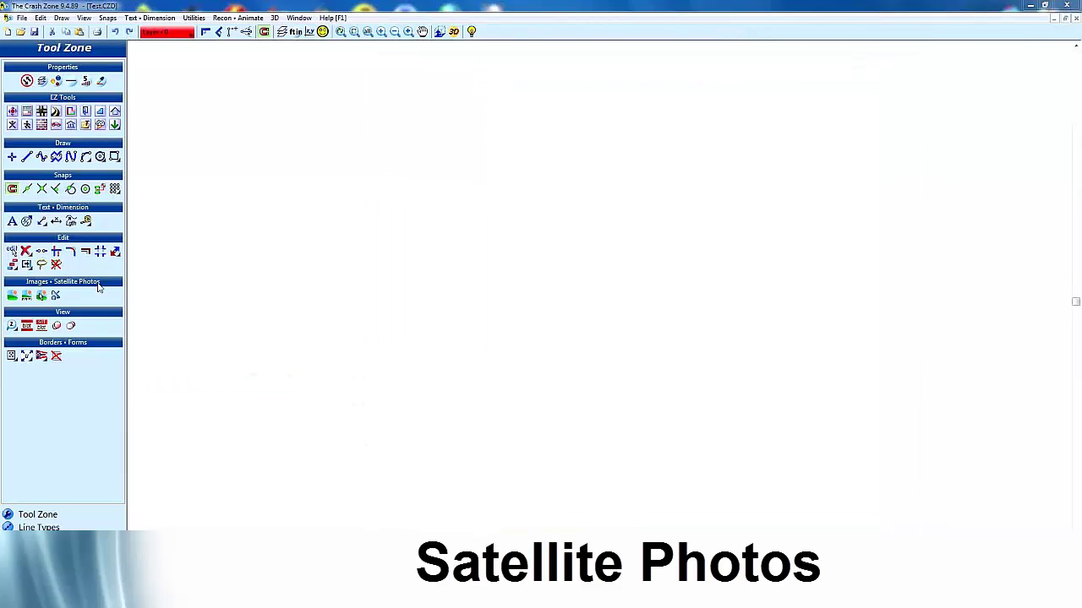
- Import a Google satellite photo centred on the white-roofed buildings and auto-place it at its georeferenced location in the drawing
click(56, 296)
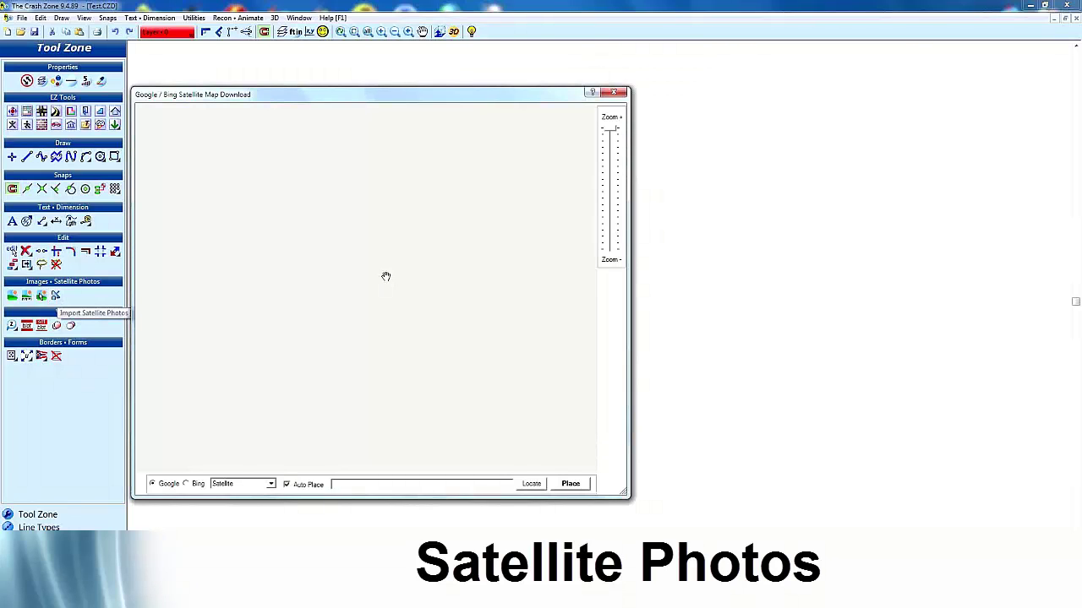
drag(318, 293, 388, 312)
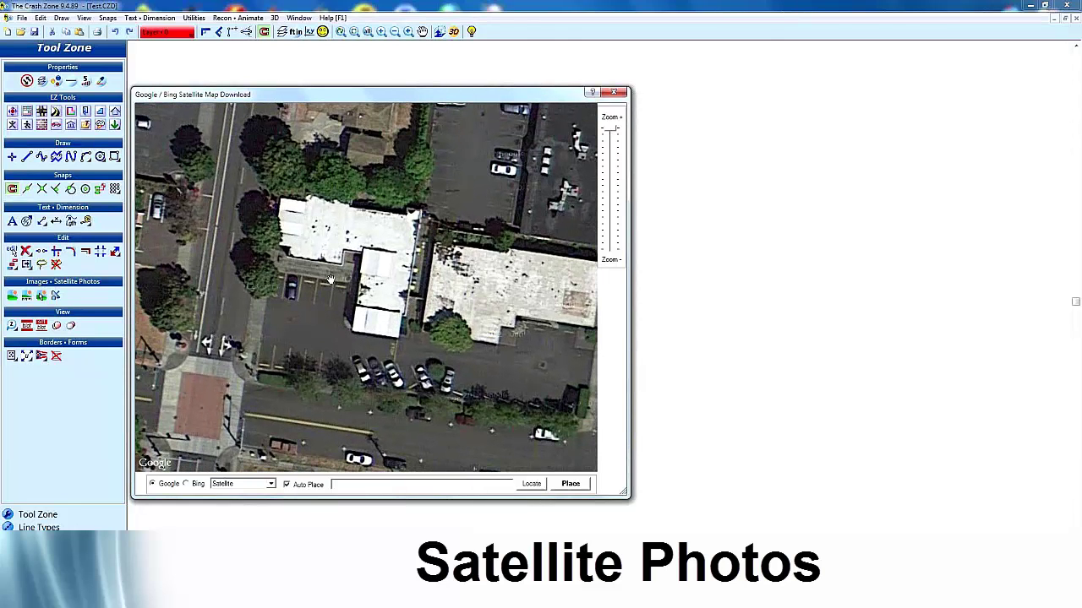
drag(347, 280, 356, 296)
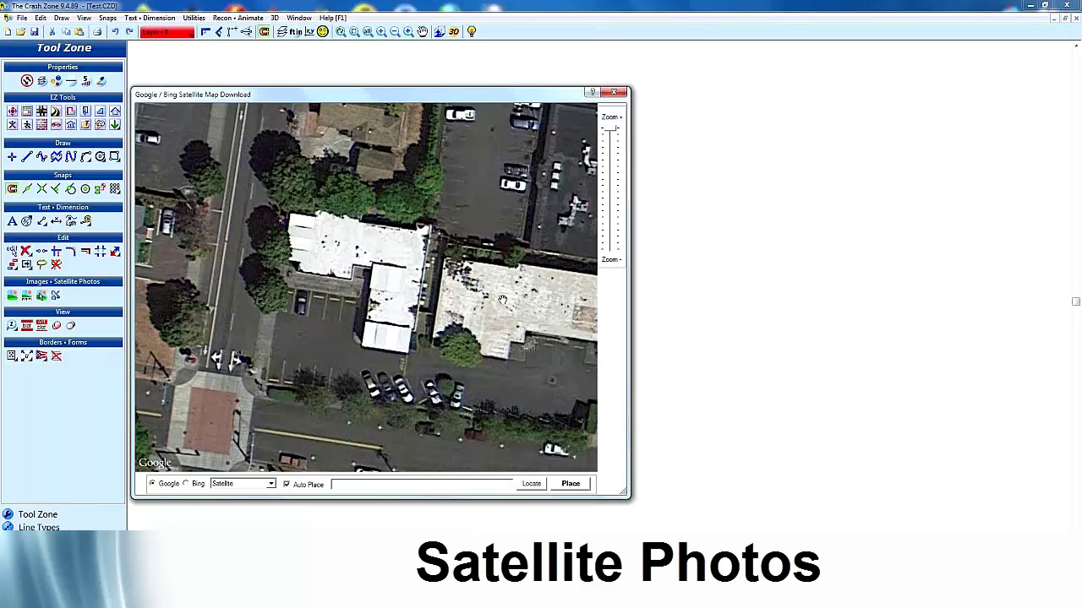
click(573, 486)
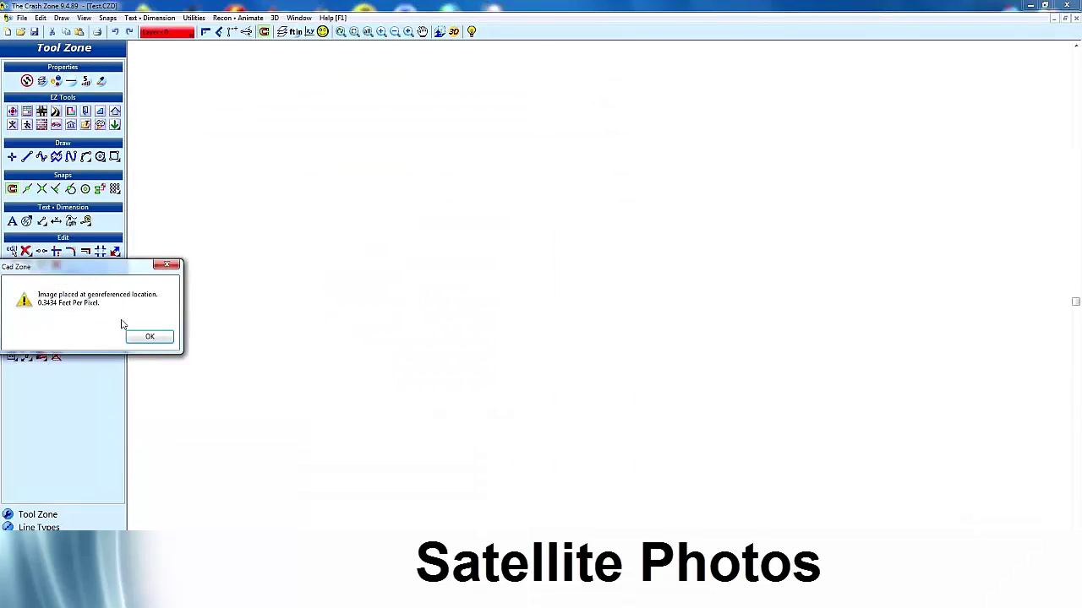
click(149, 336)
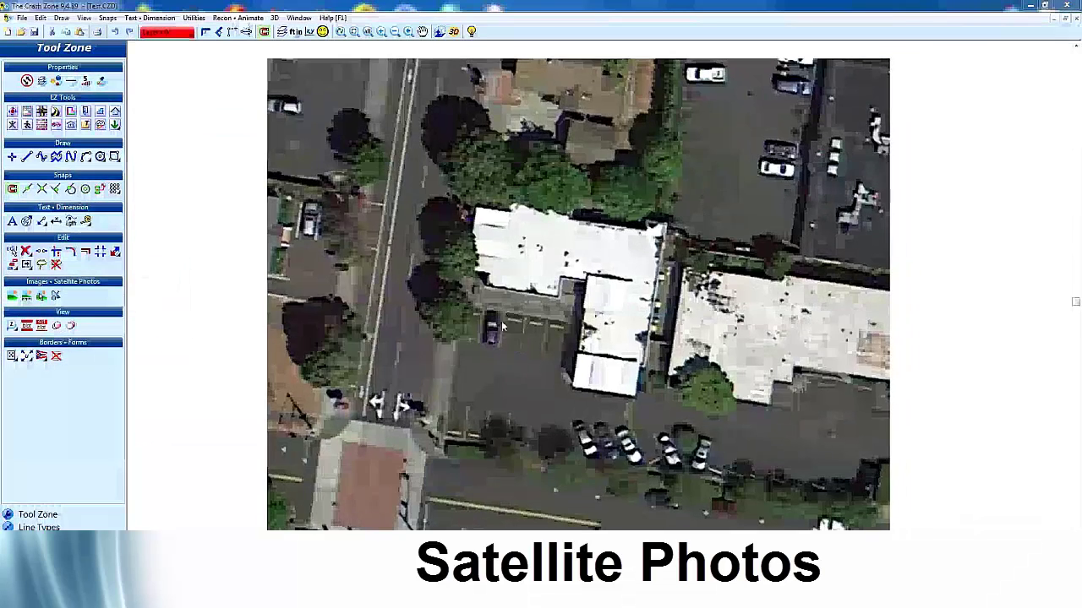
- Open the drawing Test.czd from the Diagrams folder, with the file list sorted by date modified
click(331, 18)
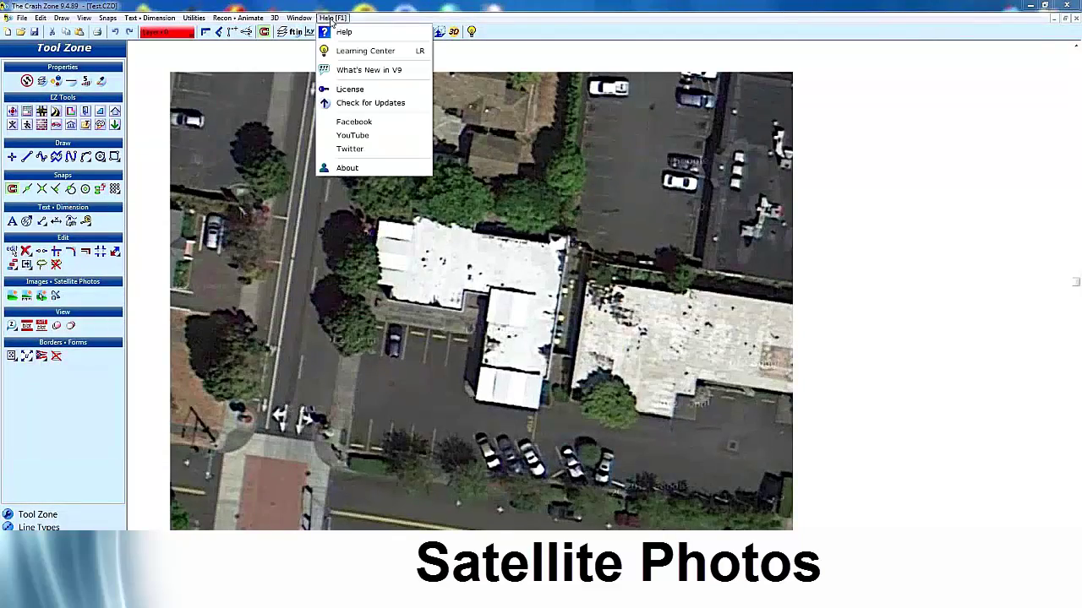
mouse_move(305, 19)
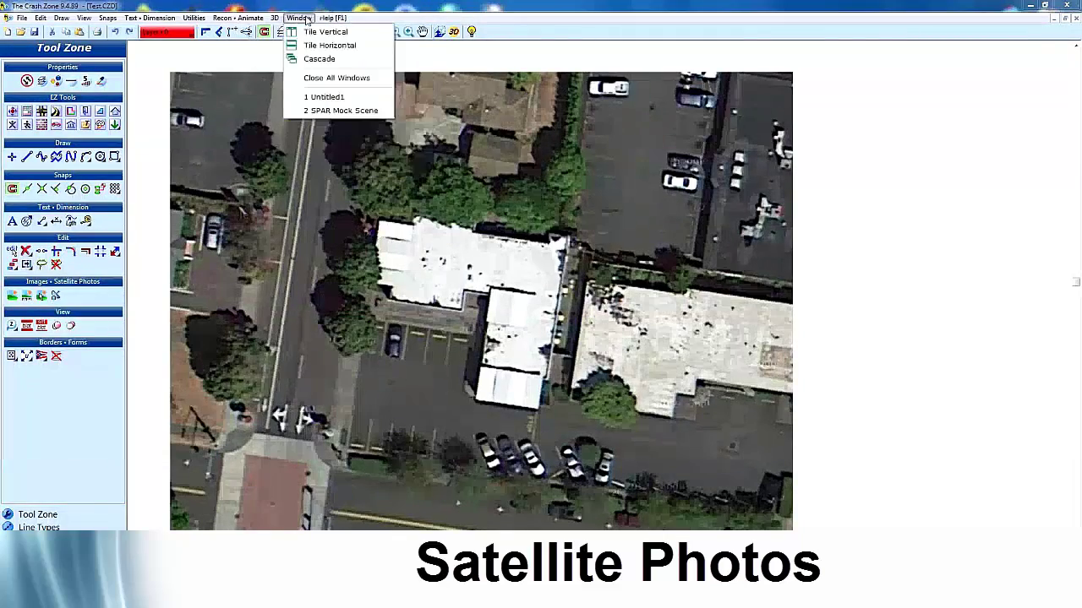
click(22, 18)
click(44, 43)
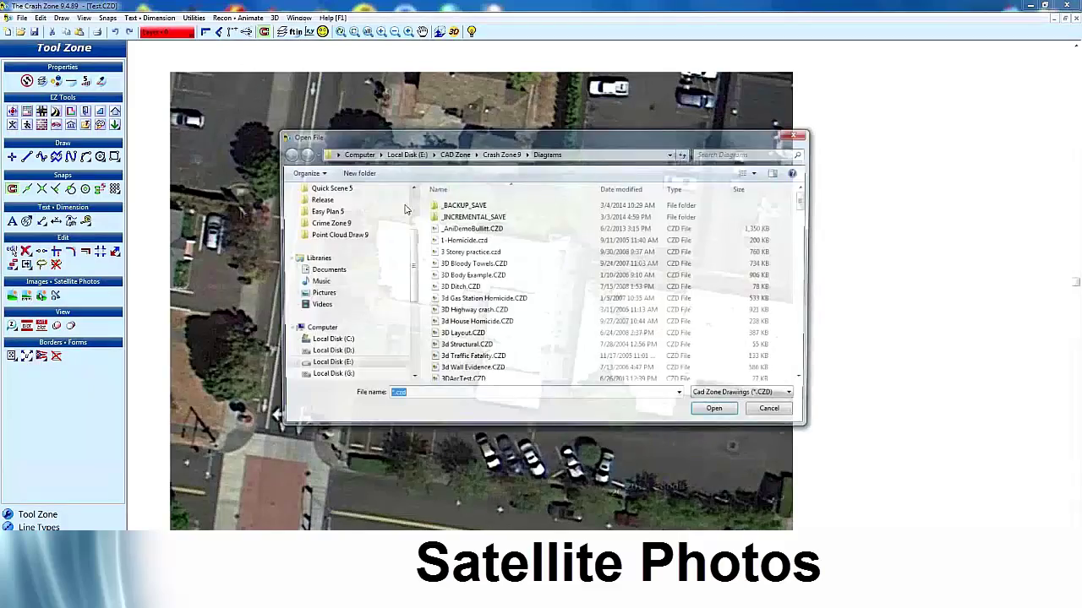
click(643, 189)
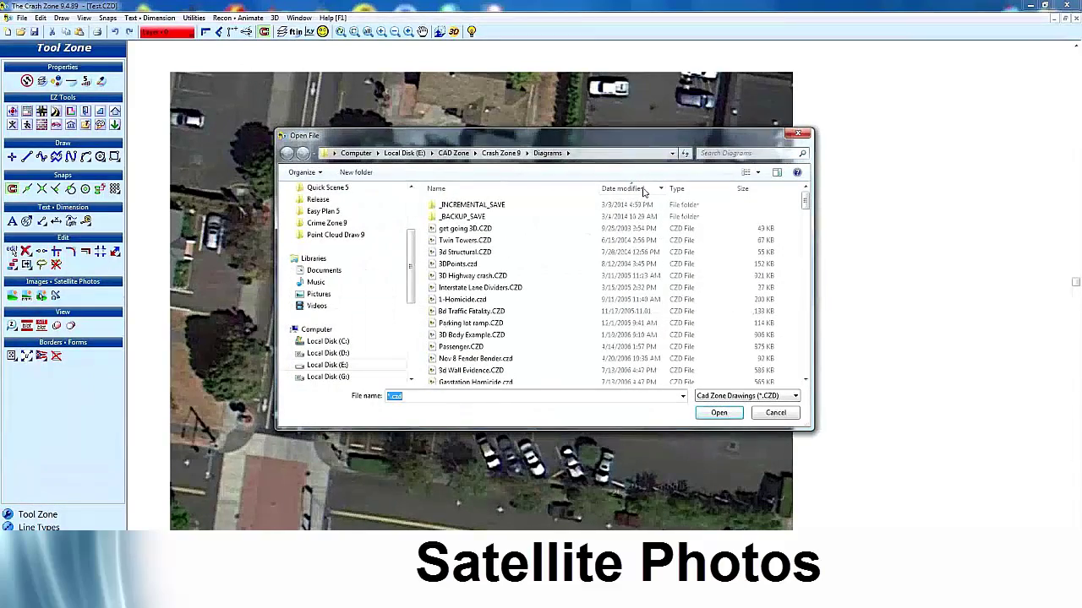
double_click(456, 207)
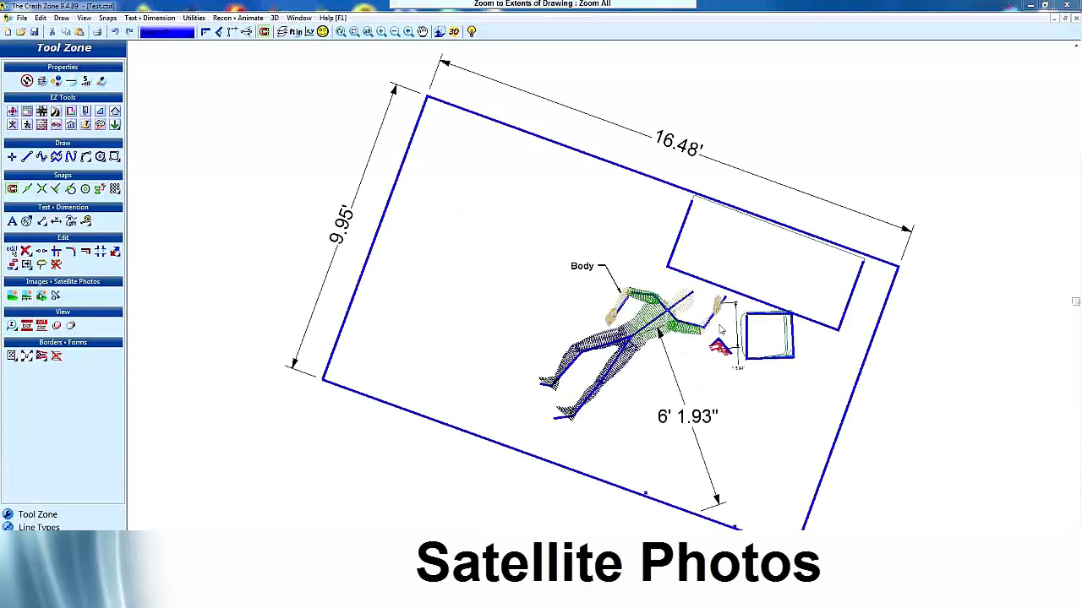
- Select the whole crime scene room drawing, copy it, and clear the selection
scroll(680, 316, down, 3)
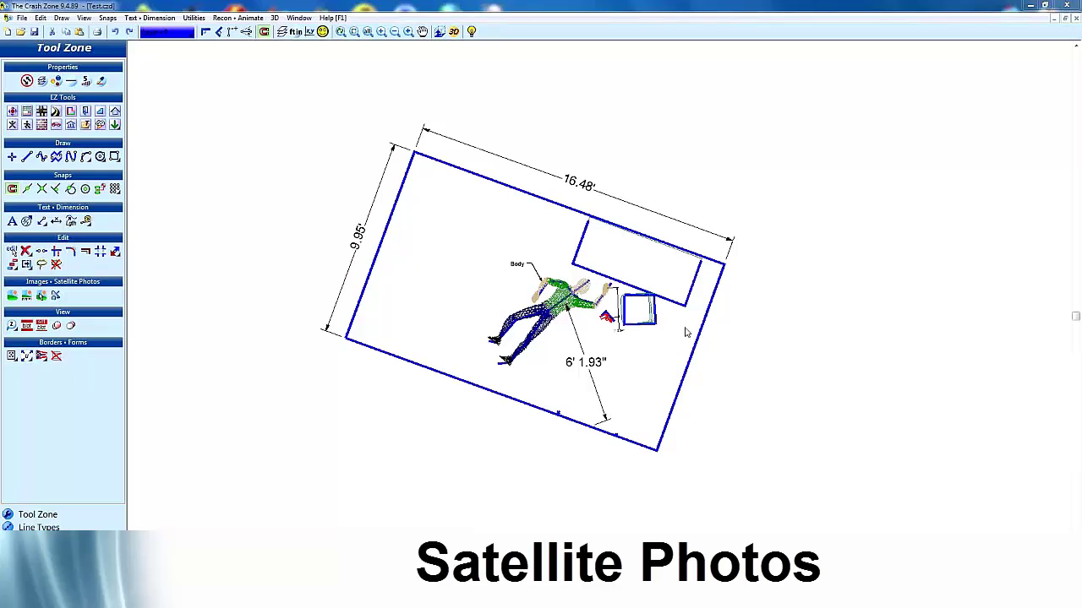
key(ctrl+a)
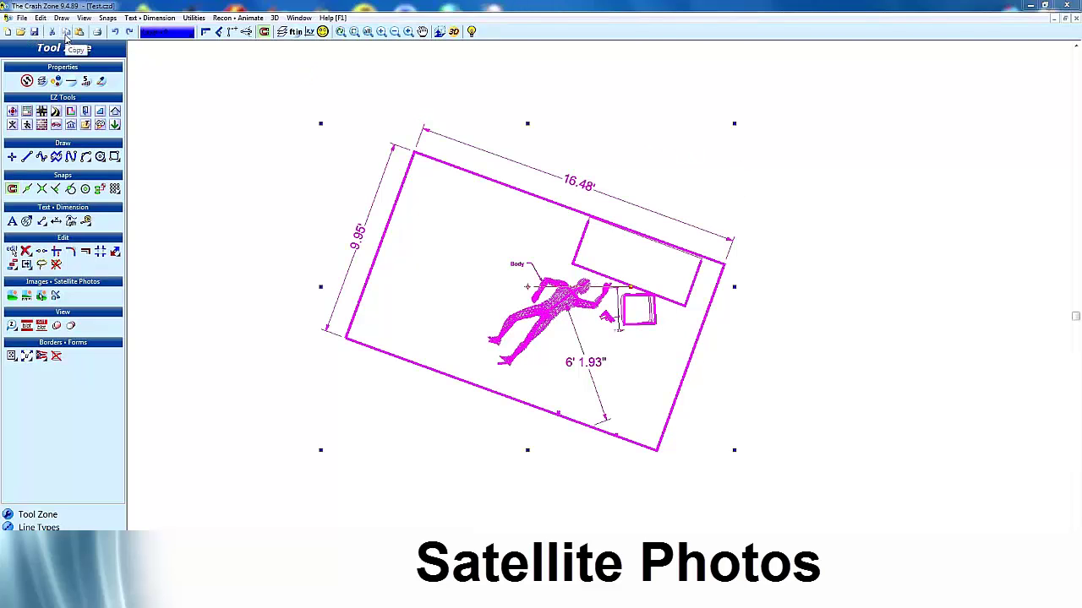
click(359, 162)
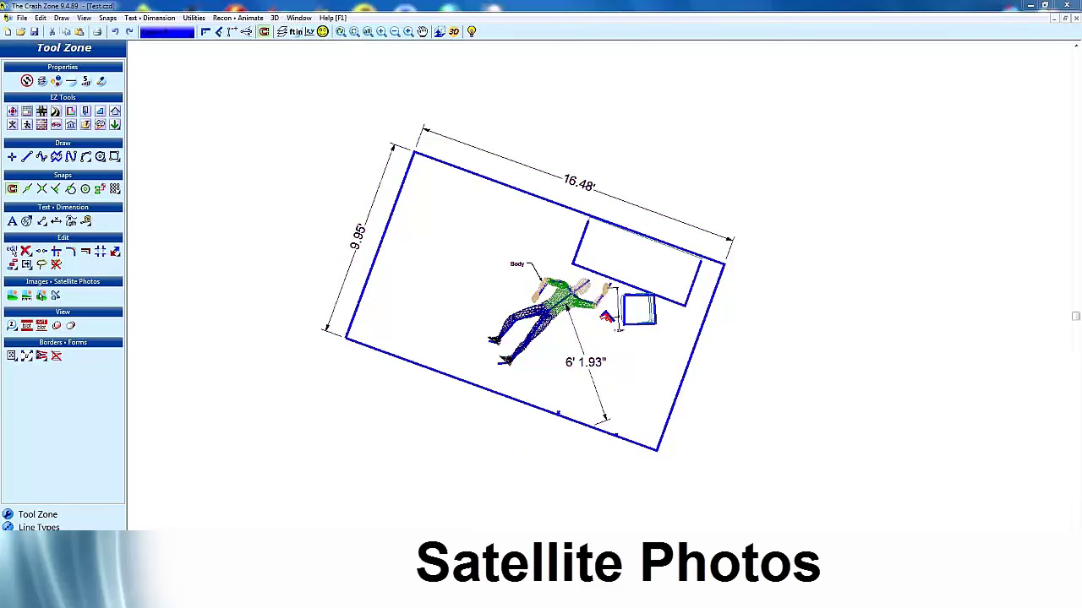
- Switch to the Untitled1 drawing and paste the copied room in the blank area beside the satellite photo
click(300, 19)
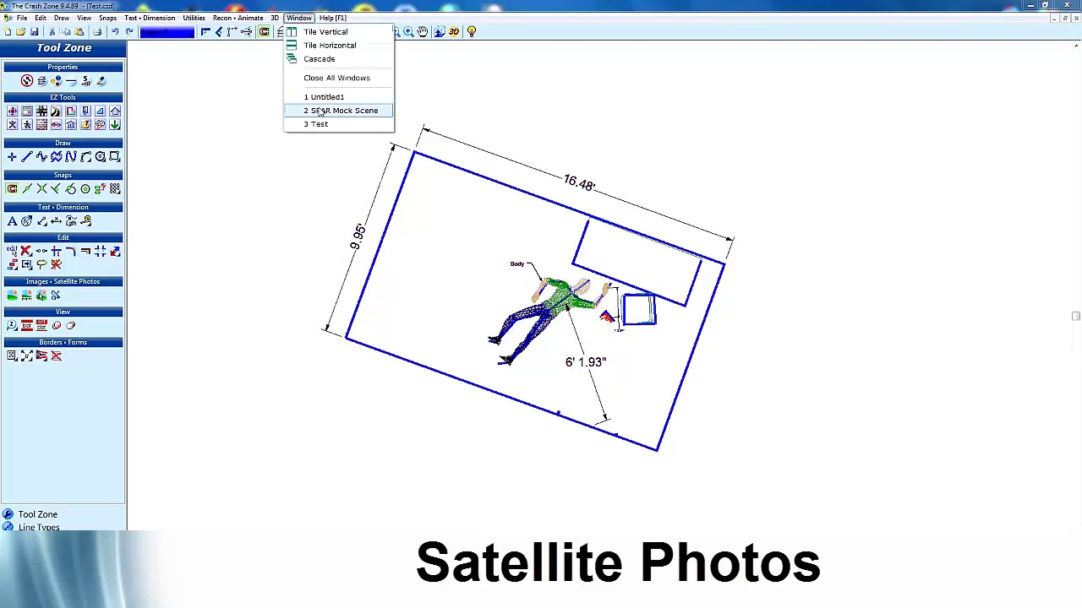
click(325, 98)
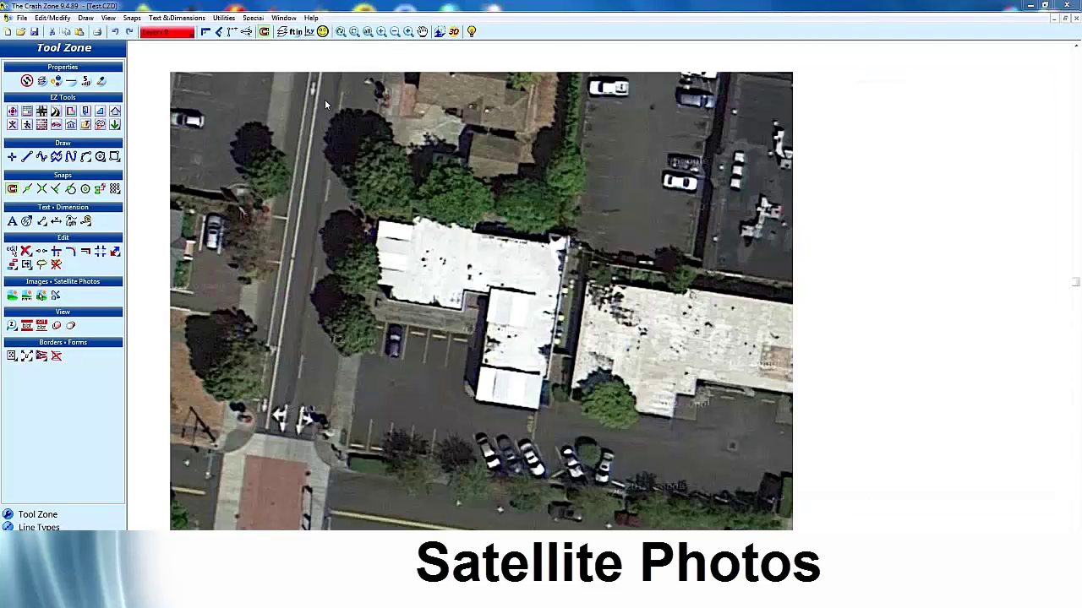
right_click(850, 209)
click(872, 239)
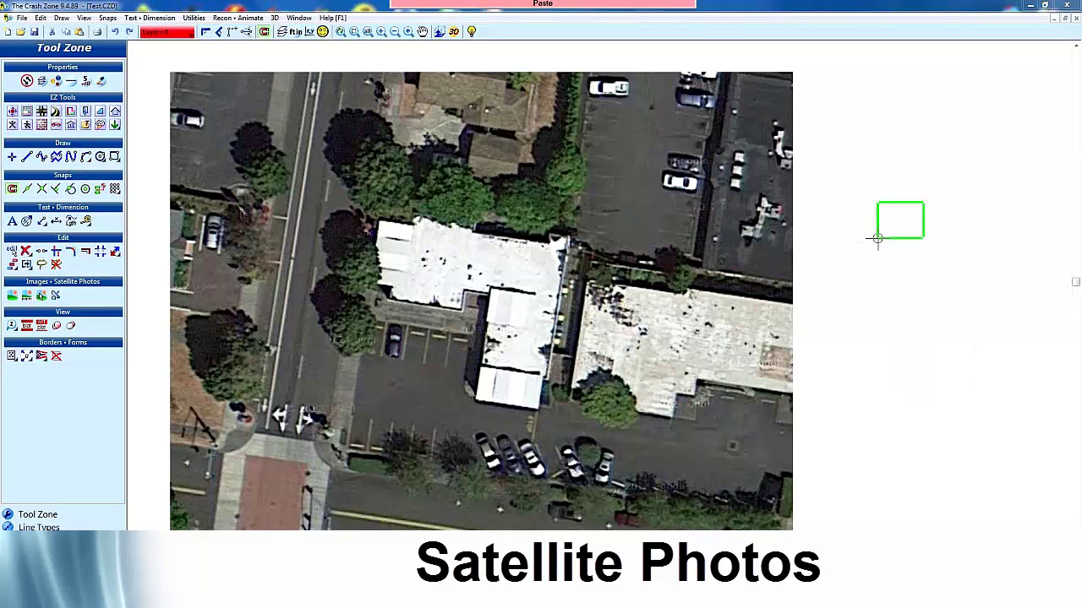
click(847, 277)
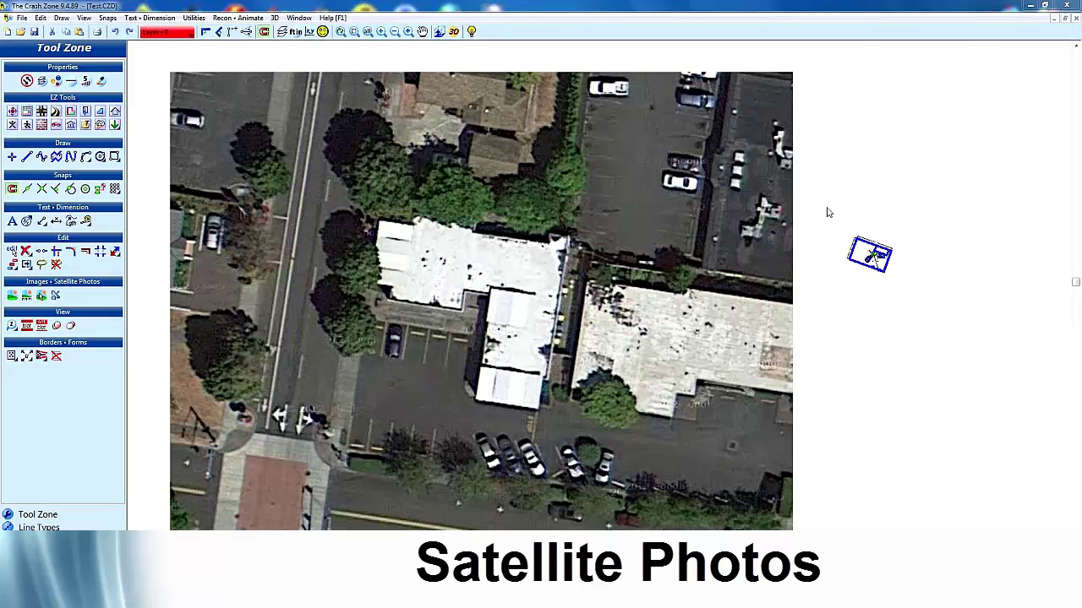
- Align the pasted room by common points so its long upper wall follows the upper roof edge of the white L-shaped building
drag(828, 212, 942, 299)
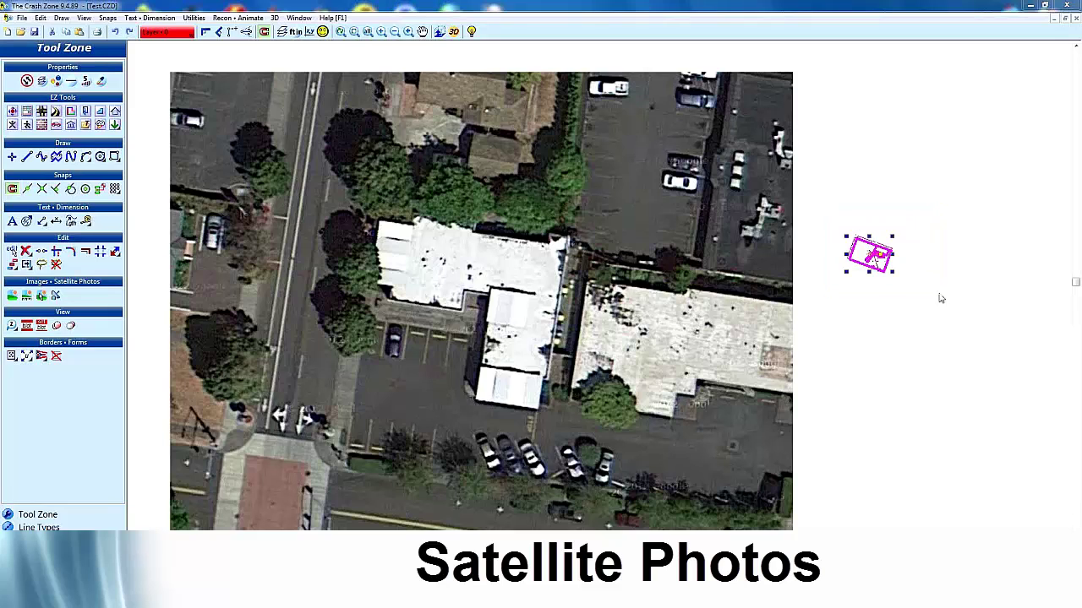
click(117, 251)
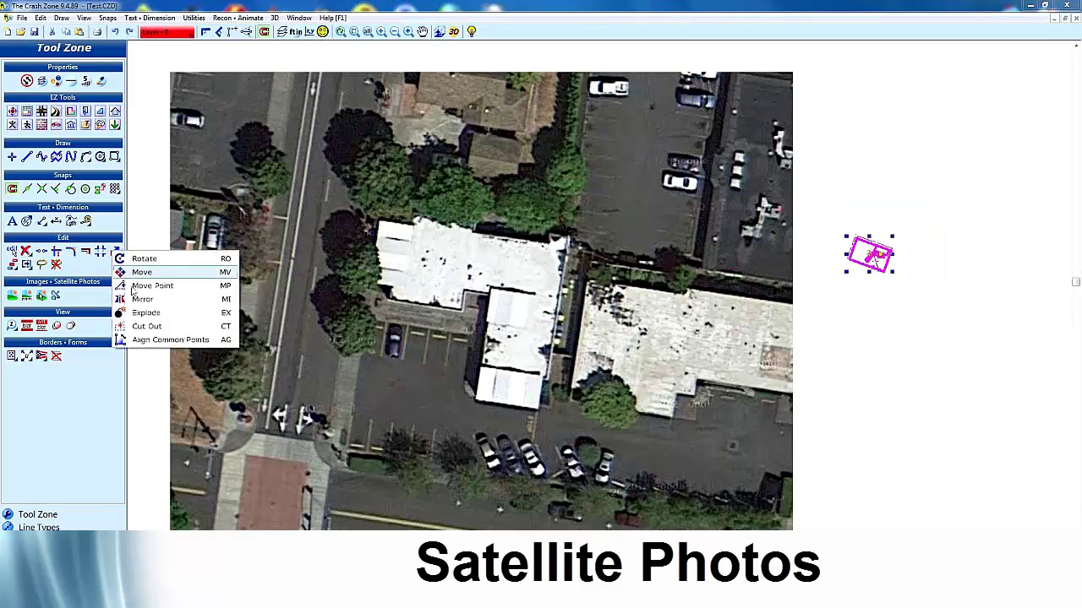
click(140, 340)
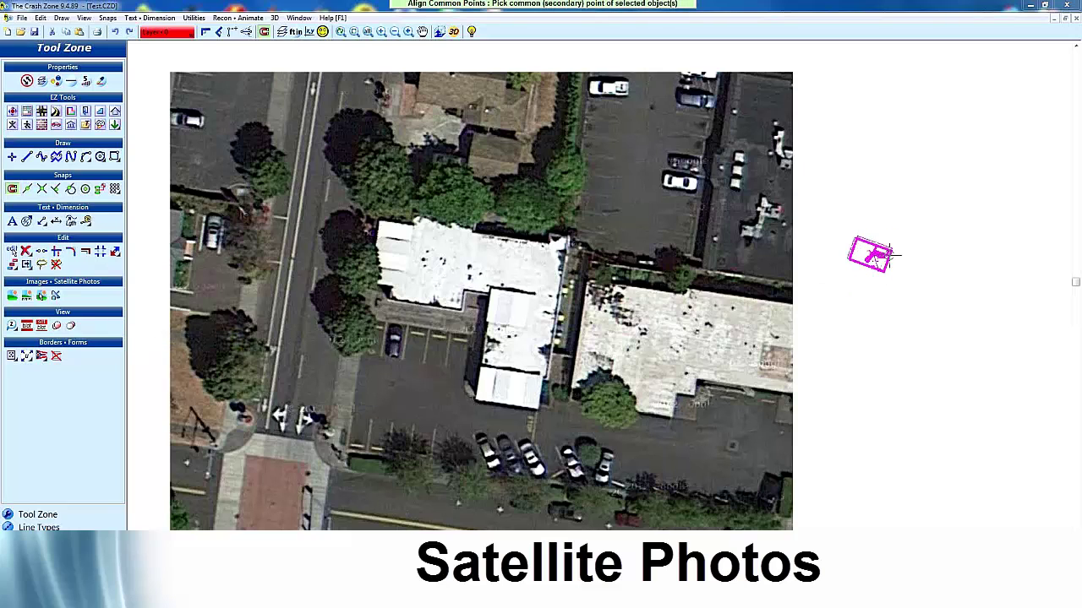
click(890, 247)
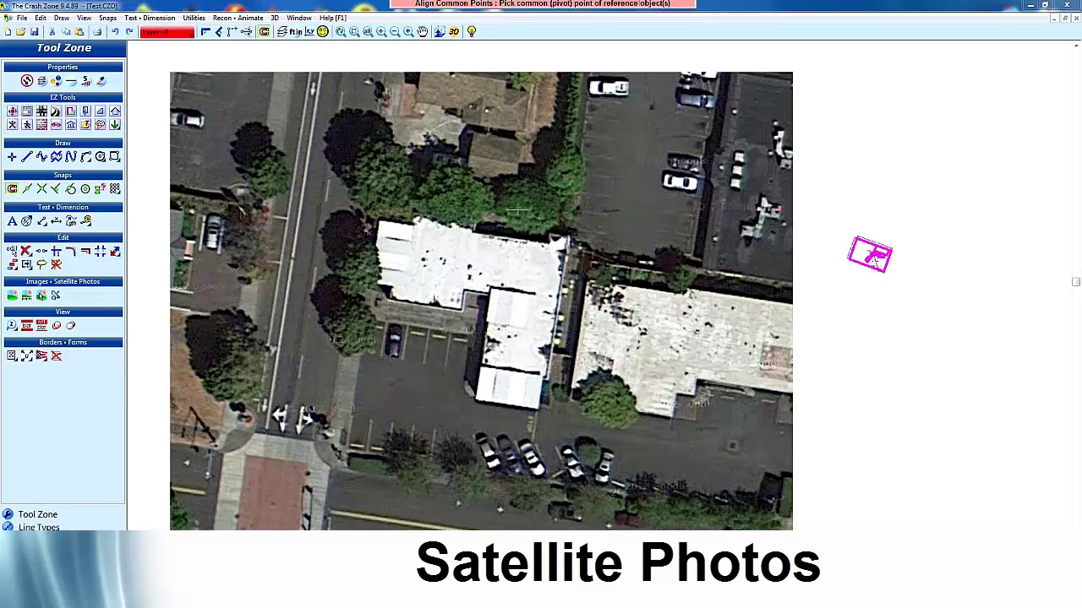
middle_click(449, 188)
click(561, 309)
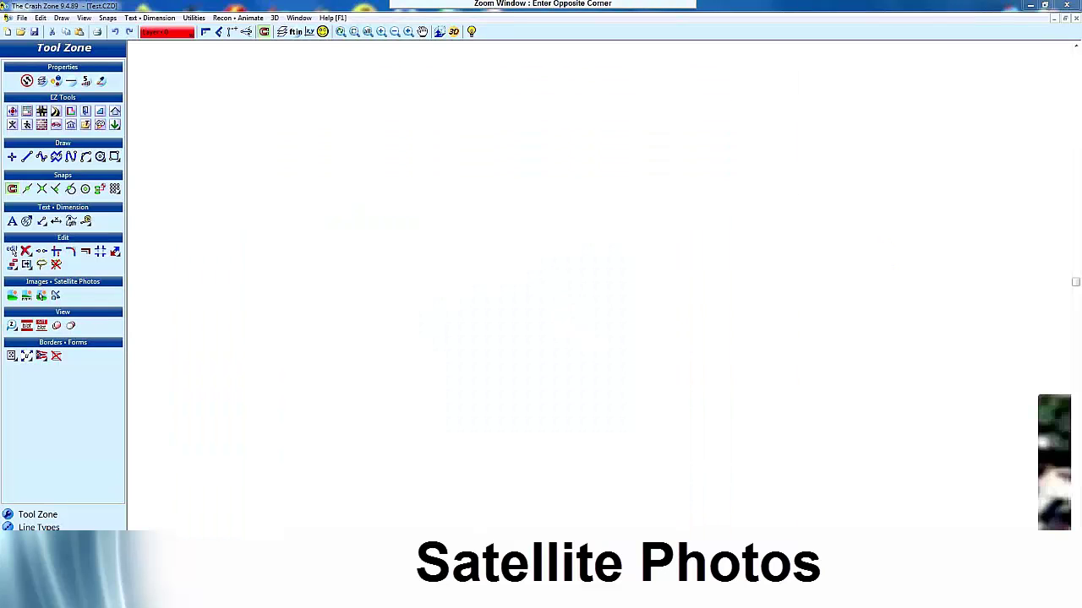
click(455, 256)
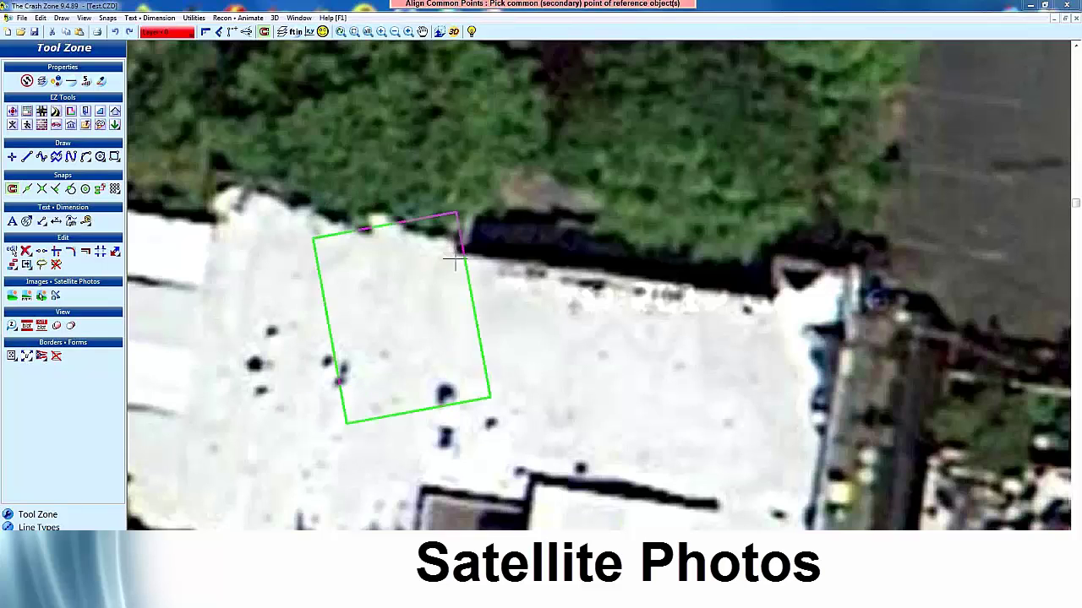
click(689, 293)
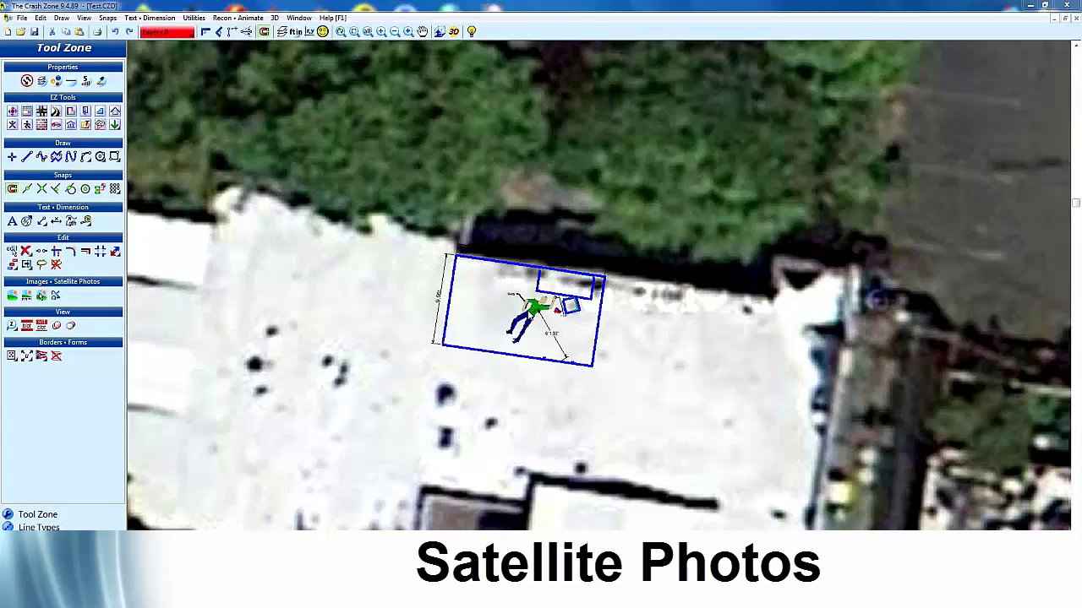
scroll(597, 371, down, 3)
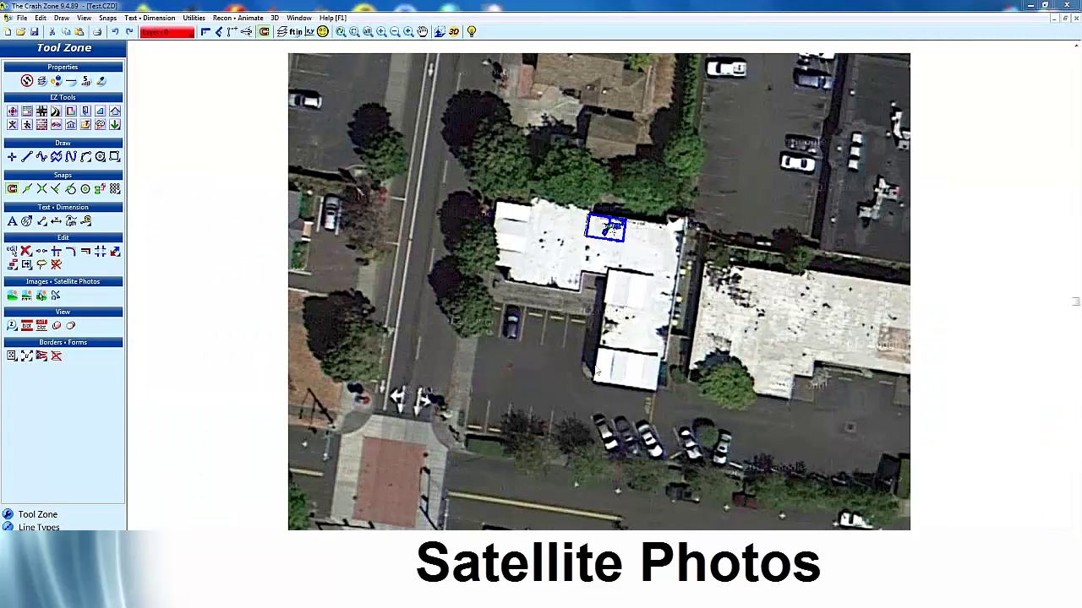